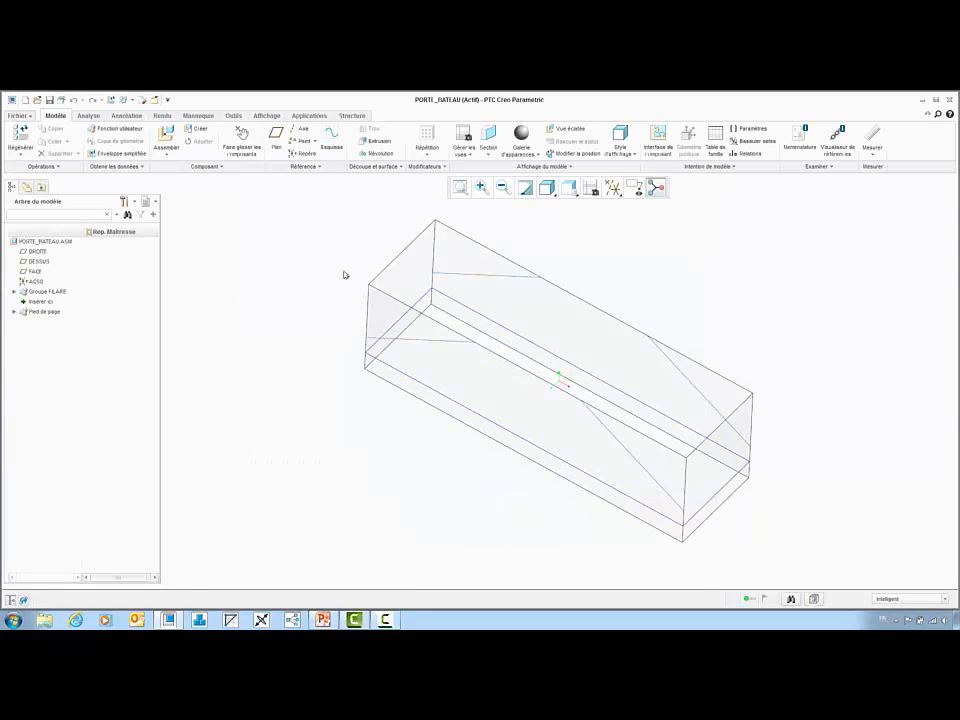
- Choose the steel I-profile from the millimetre library with type DIN 1025 IPE and size 160 for the frame
left_click(351, 116)
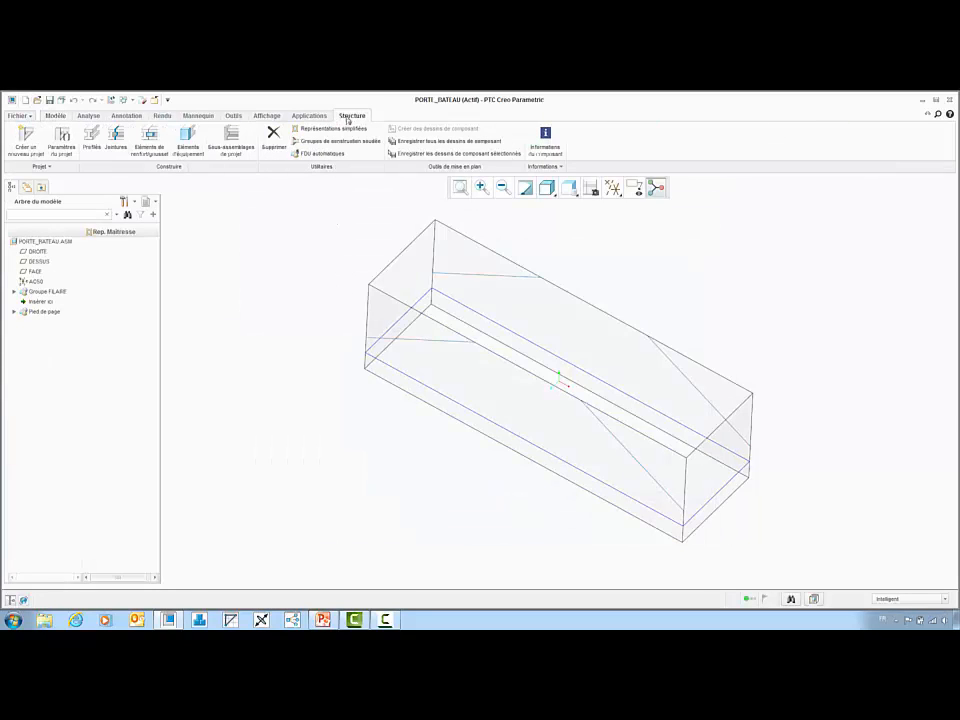
left_click(92, 138)
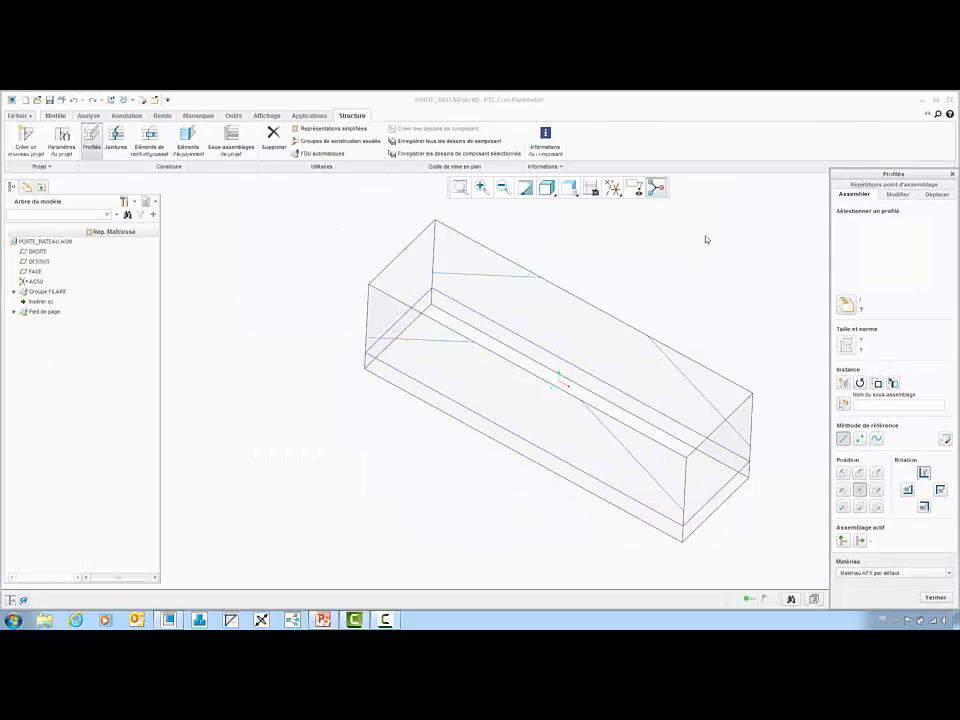
left_click(843, 305)
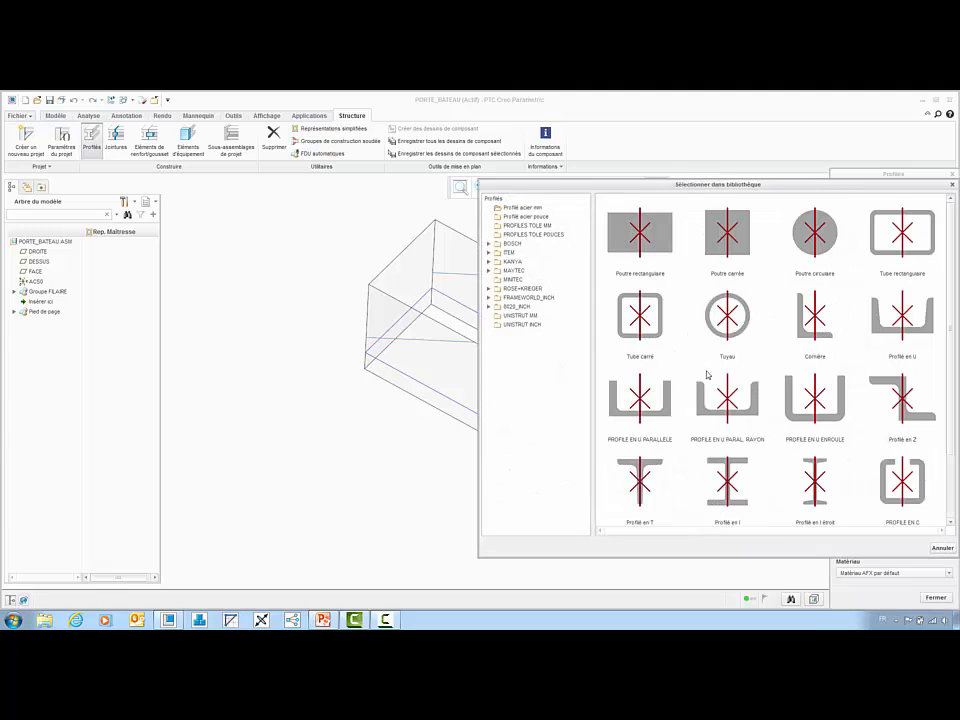
left_click(742, 481)
left_click(795, 421)
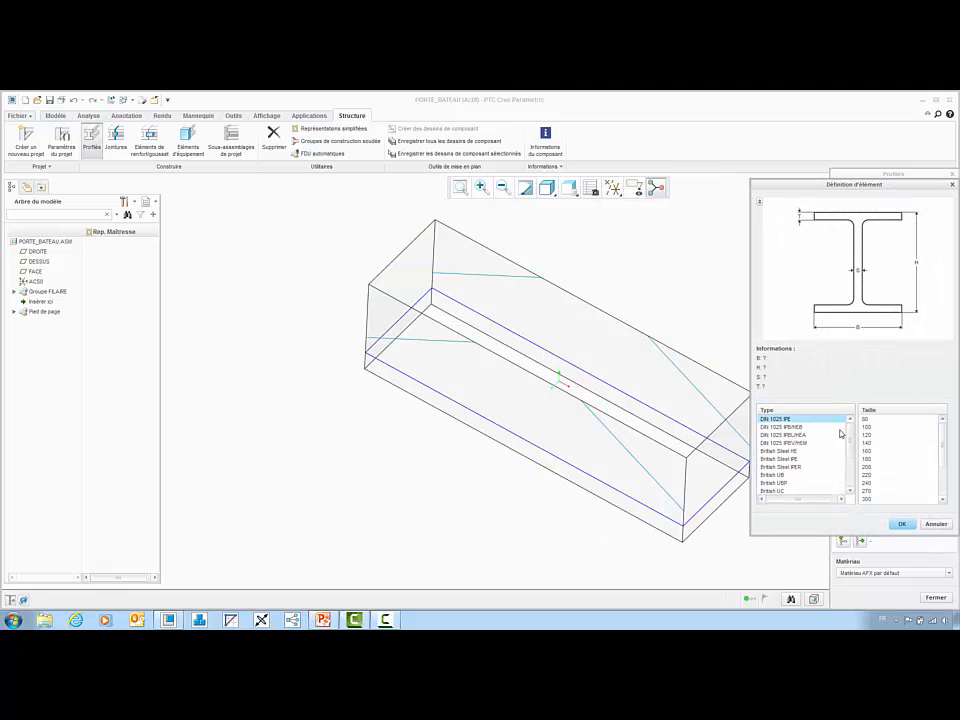
left_click(903, 525)
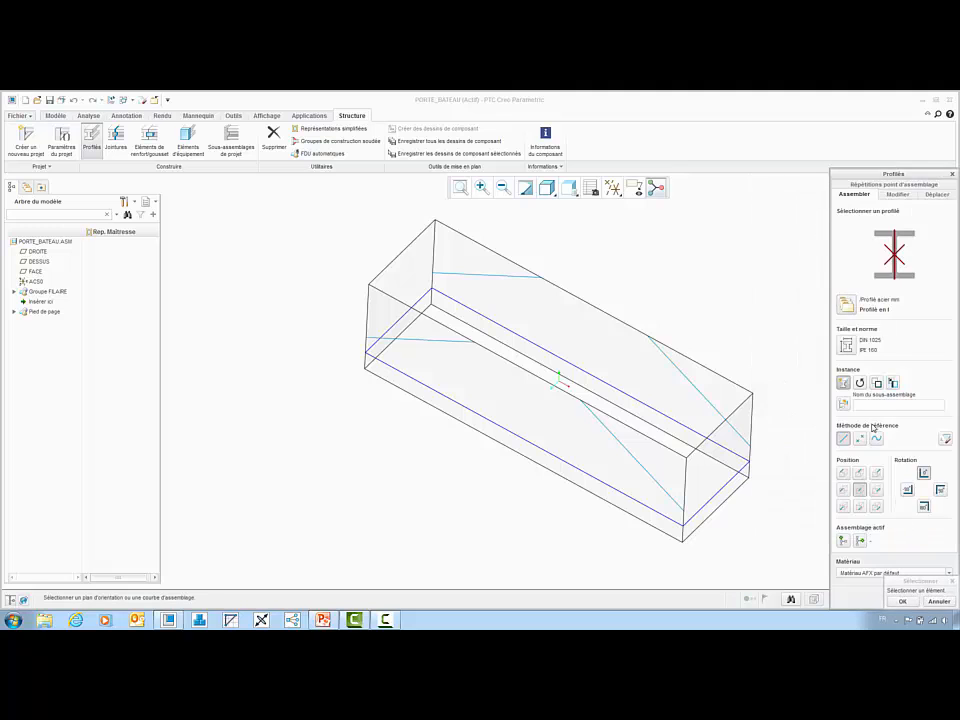
- Assemble new I-beams on the front side's top edge, end vertical, diagonal and lower longitudinal curve
left_click(684, 458)
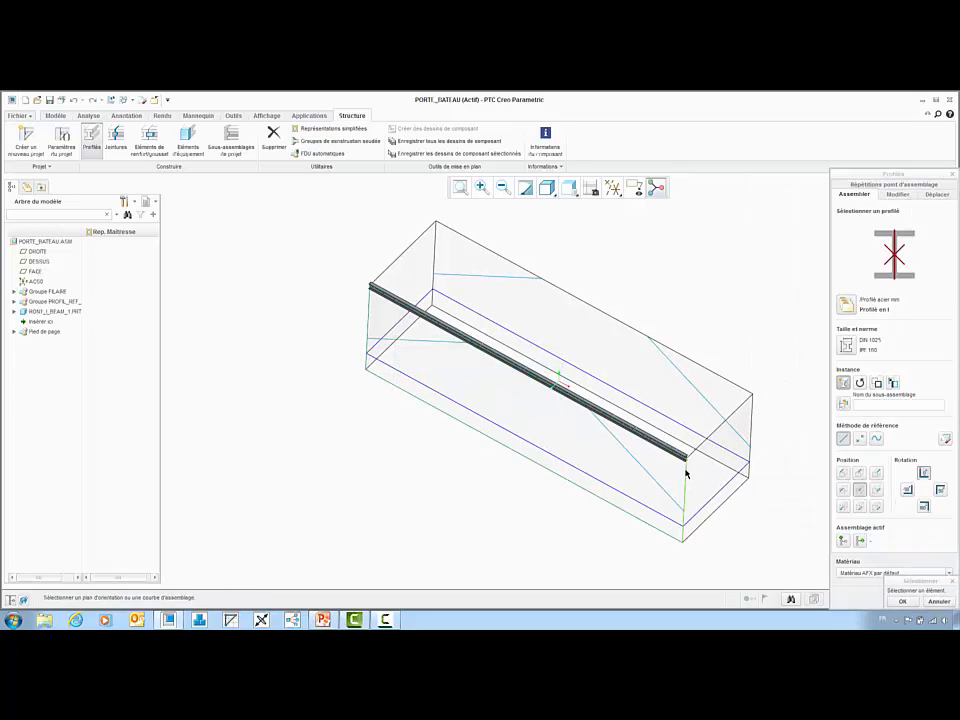
left_click(685, 471)
left_click(651, 476)
left_click(651, 511)
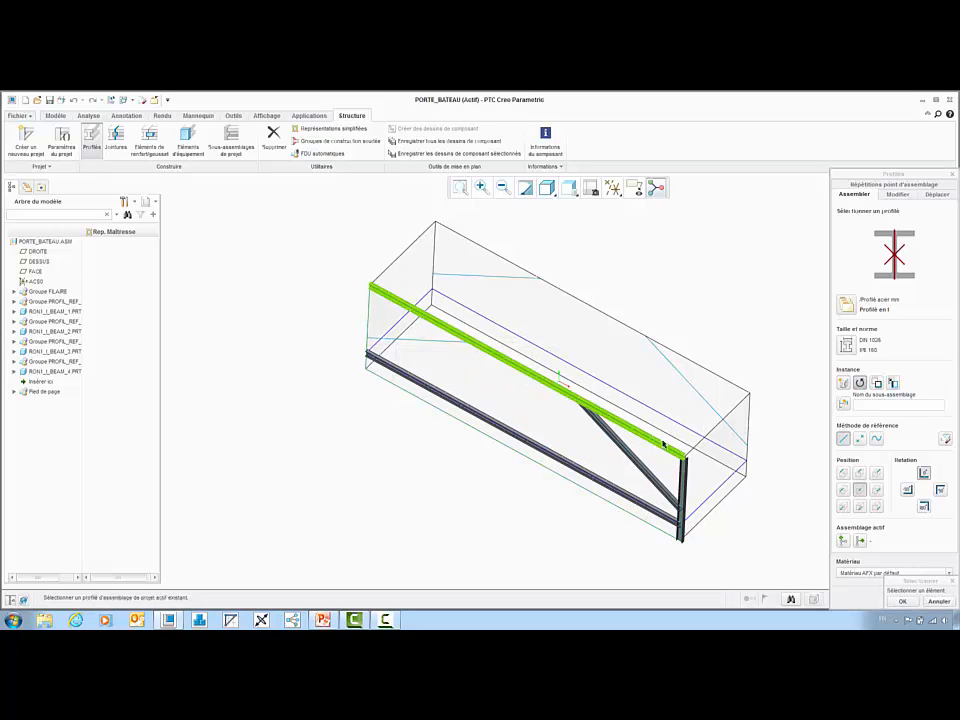
- Repeat the top and lower longitudinal beams on the matching curves of the rear side
left_click(731, 382)
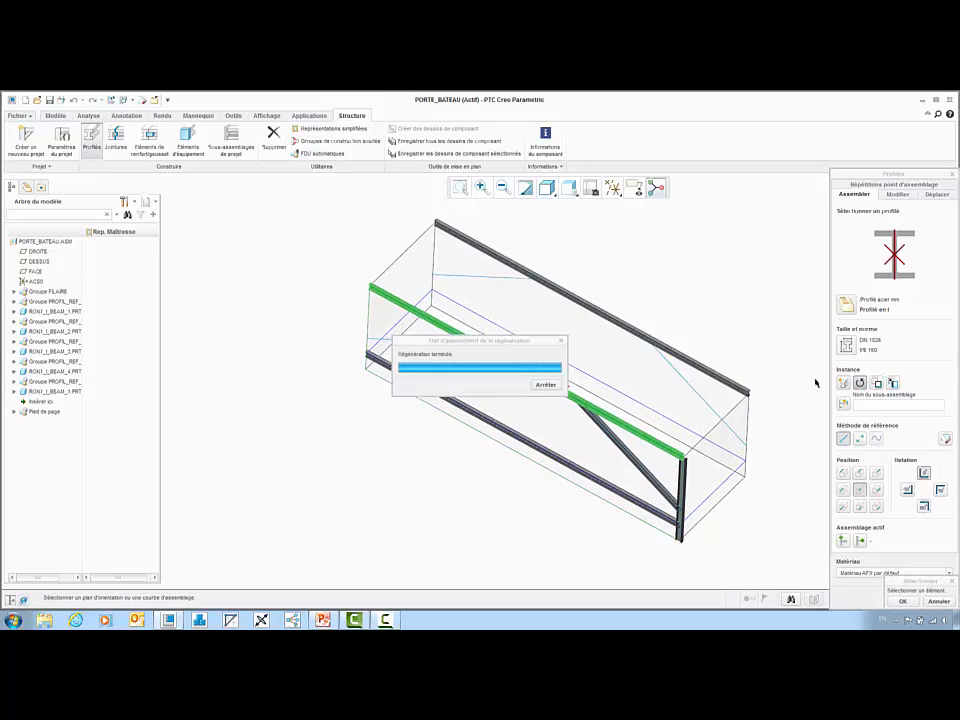
left_click(643, 500)
left_click(677, 425)
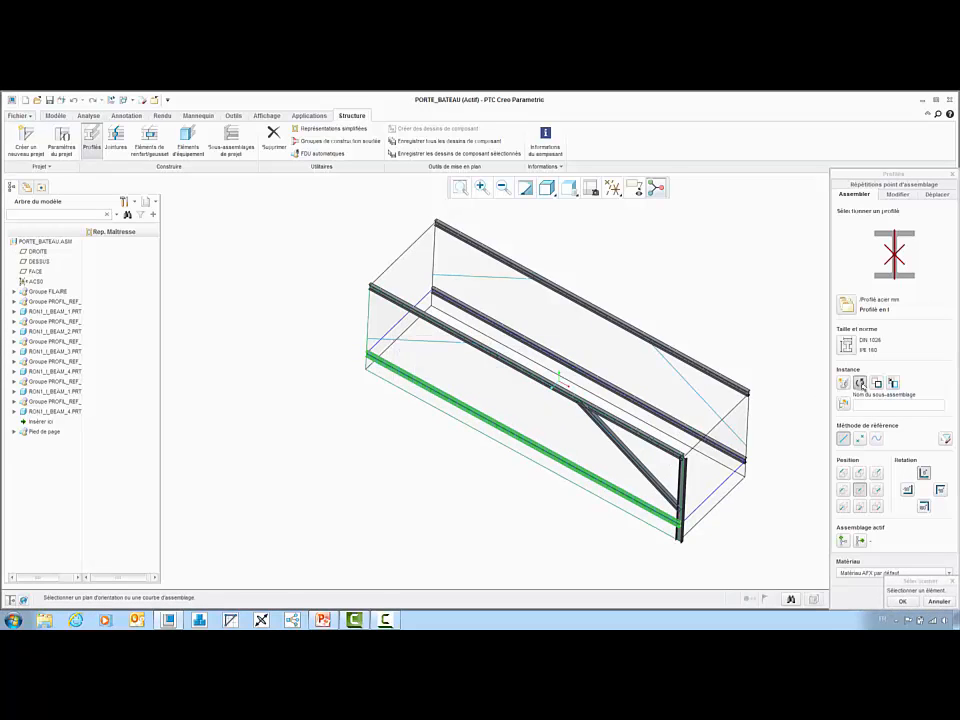
- Repeat the vertical post beam on the three remaining corner edges of the frame
left_click(683, 478)
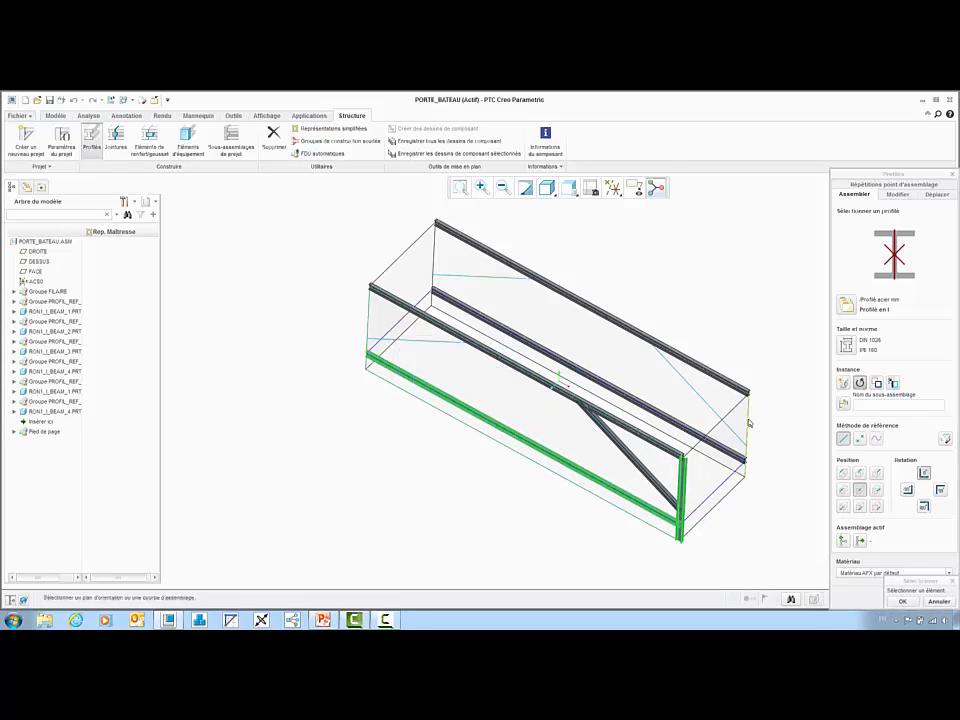
left_click(749, 424)
left_click(435, 251)
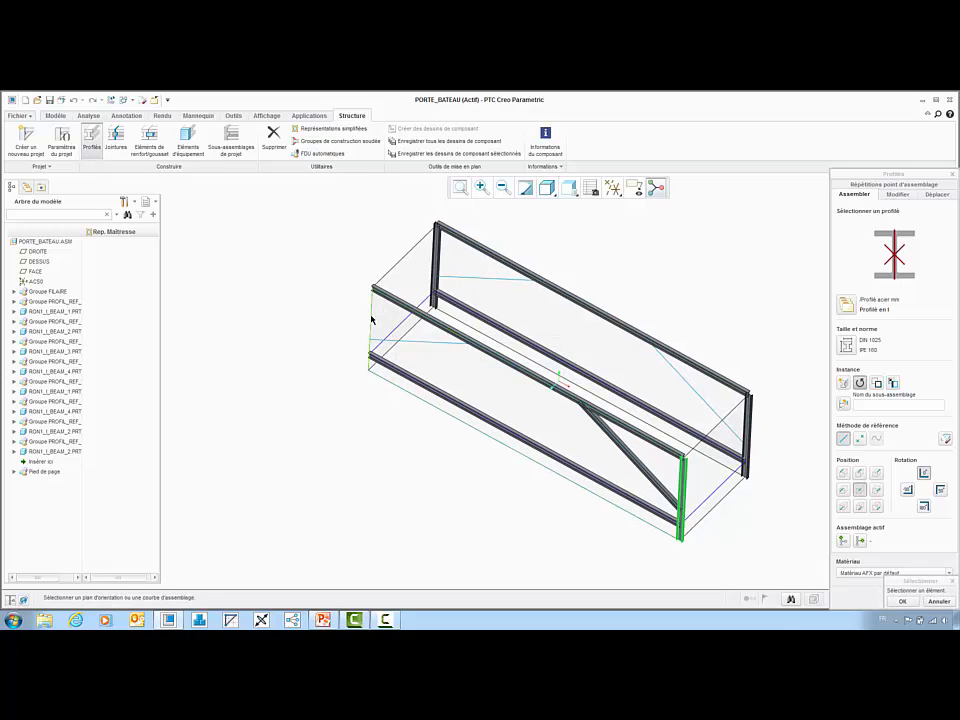
left_click(371, 319)
- Repeat the diagonal brace beam on the three remaining diagonal curves of the two sides
left_click(859, 383)
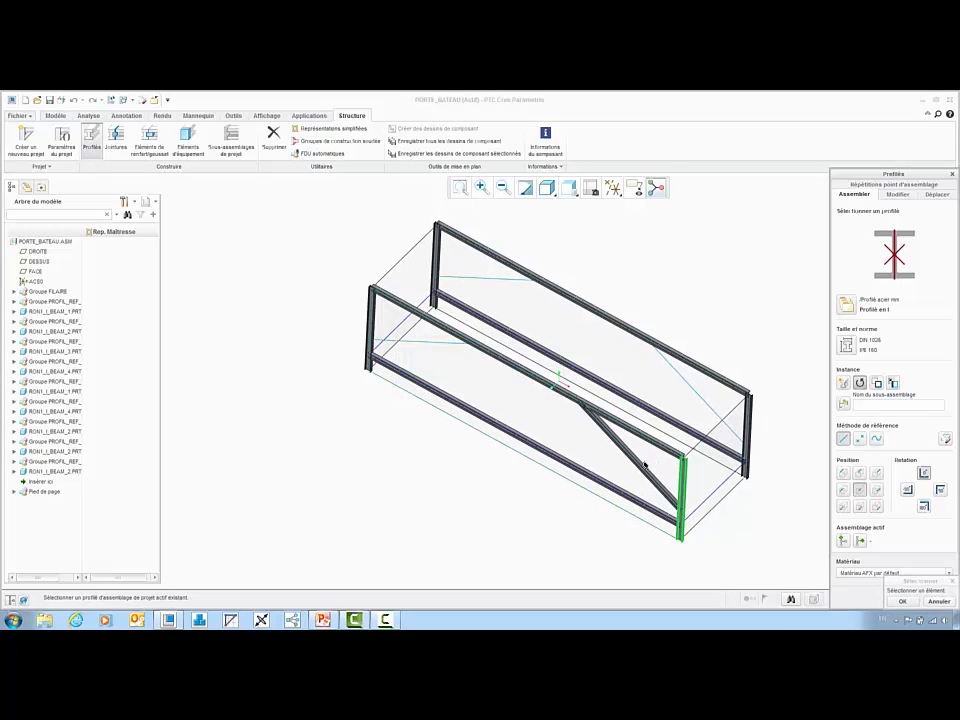
left_click(640, 467)
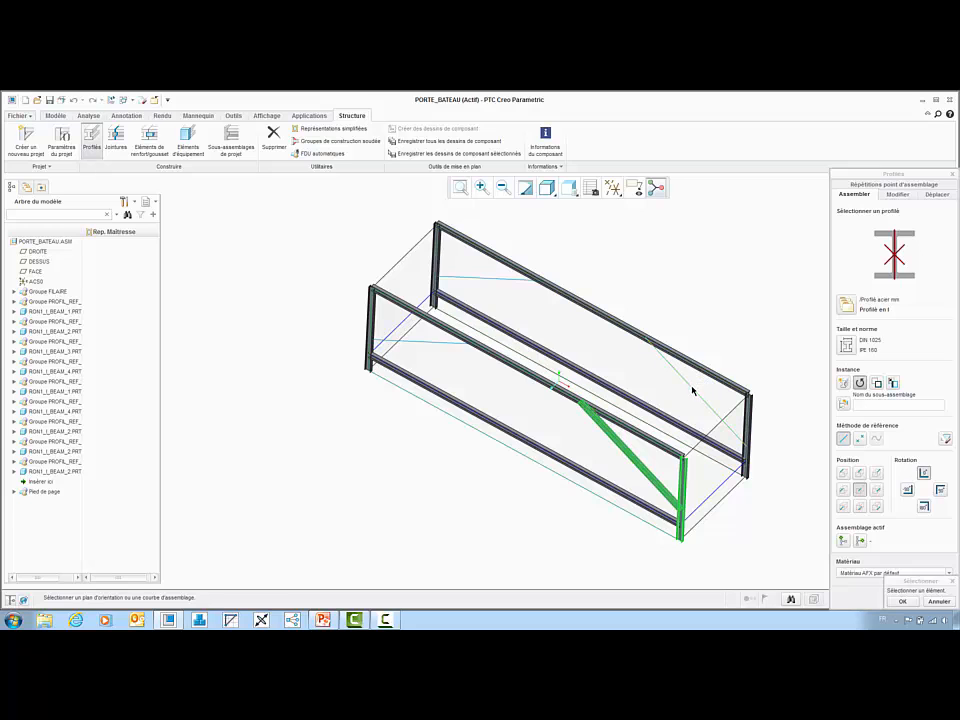
left_click(694, 388)
left_click(518, 284)
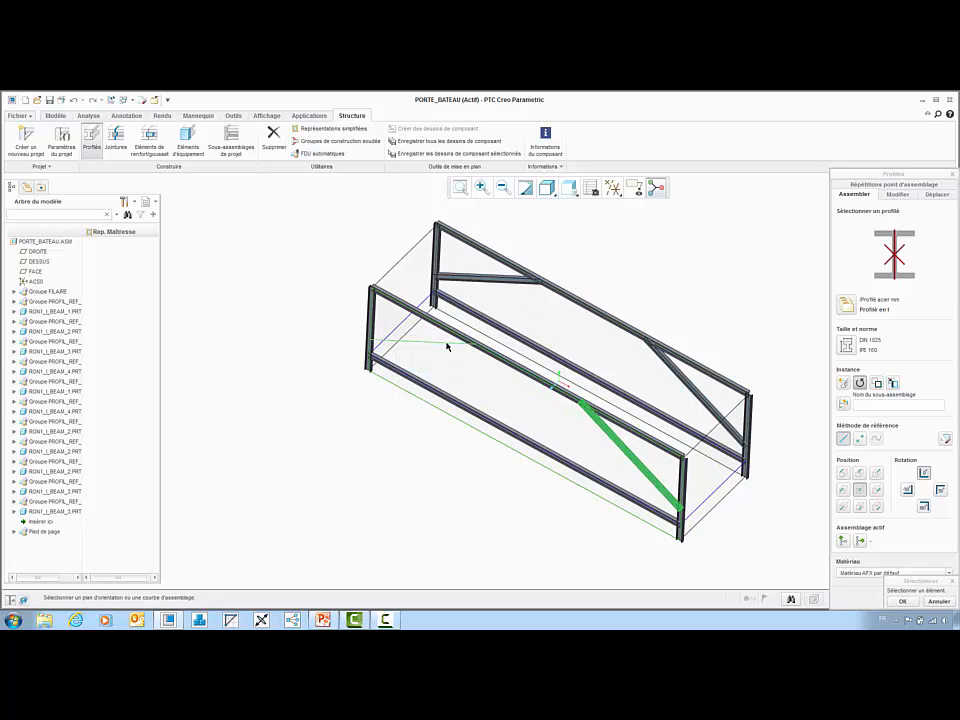
left_click(446, 339)
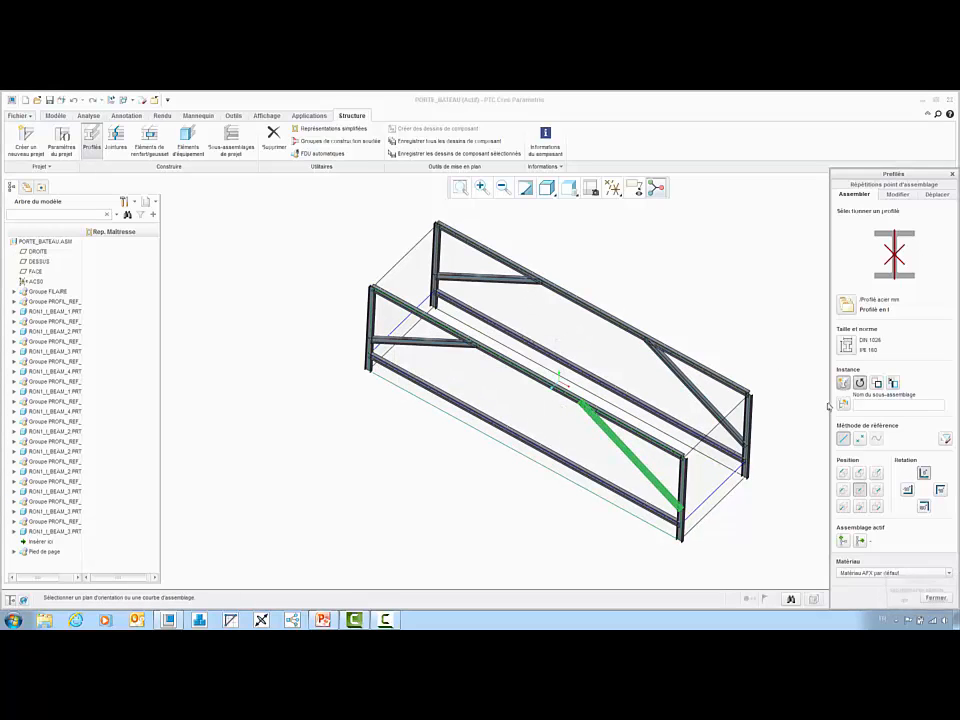
- Add lower cross beams at both ends of the frame, finish profile assembly and hide the FILAIRE wireframe group
left_click(722, 486)
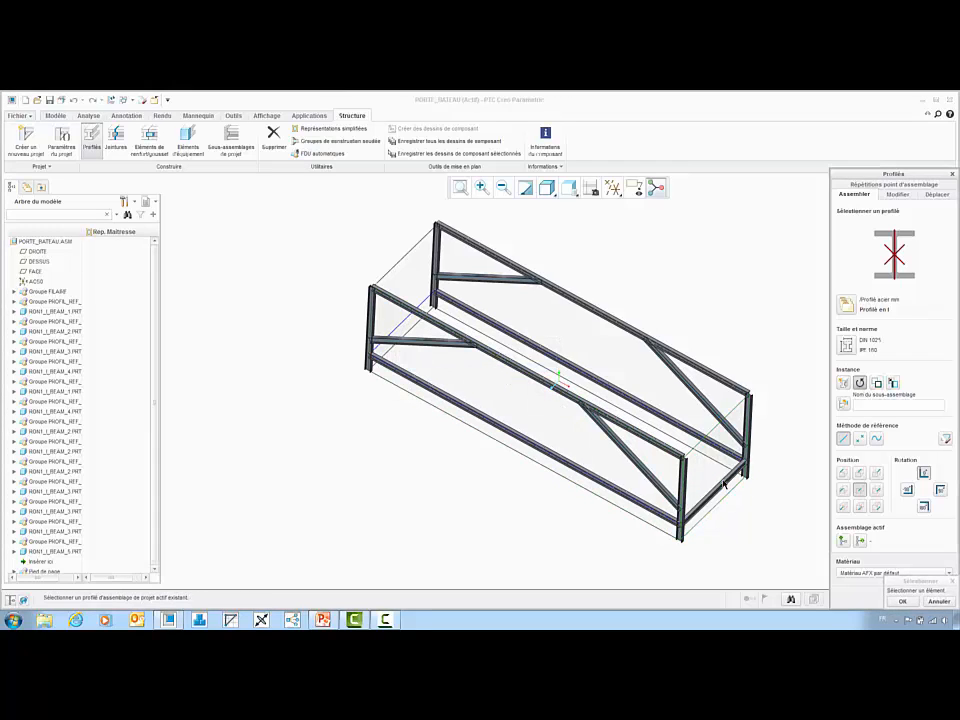
left_click(400, 329)
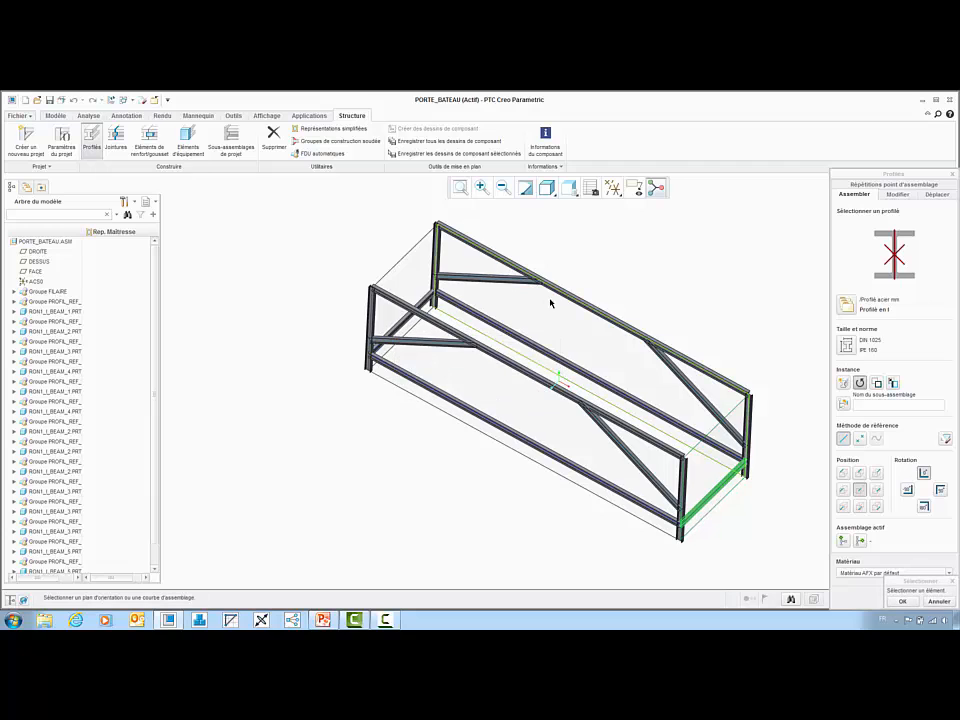
left_click(903, 599)
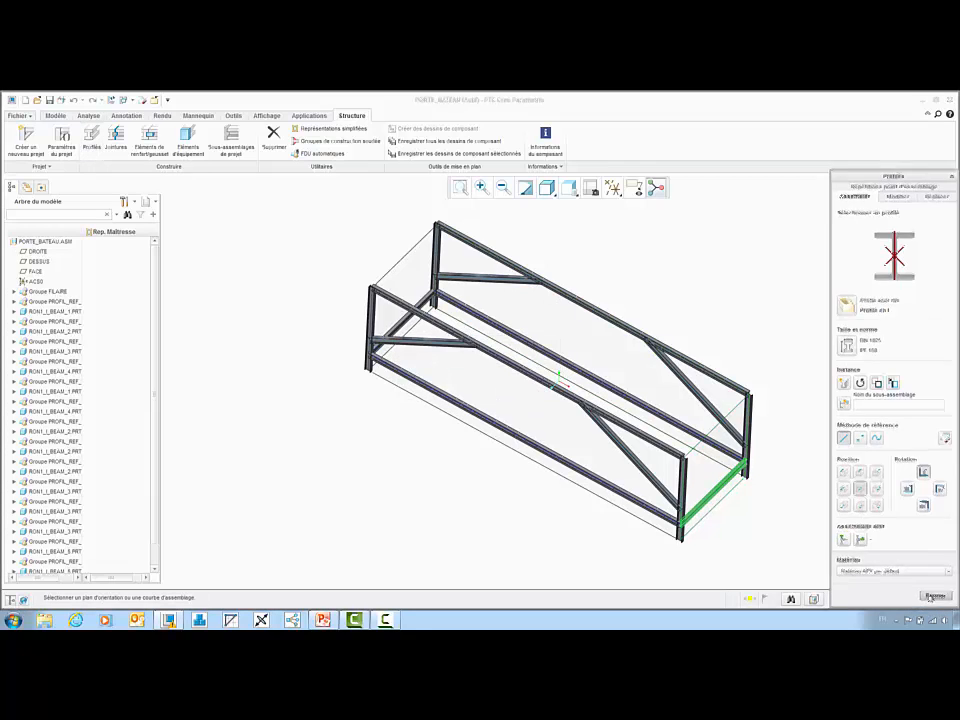
right_click(36, 292)
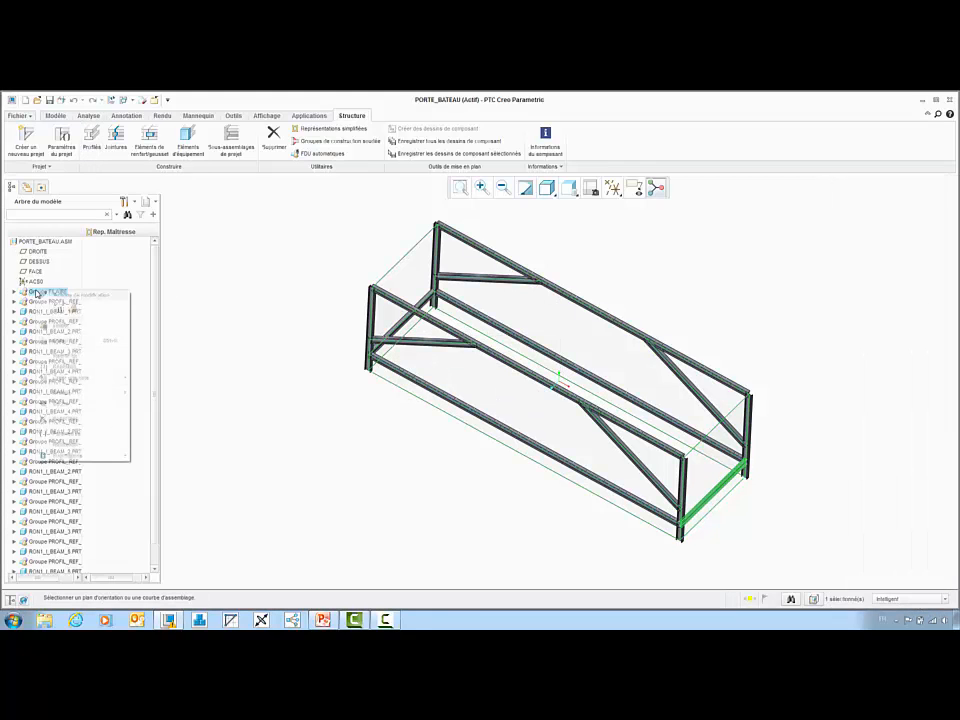
left_click(64, 403)
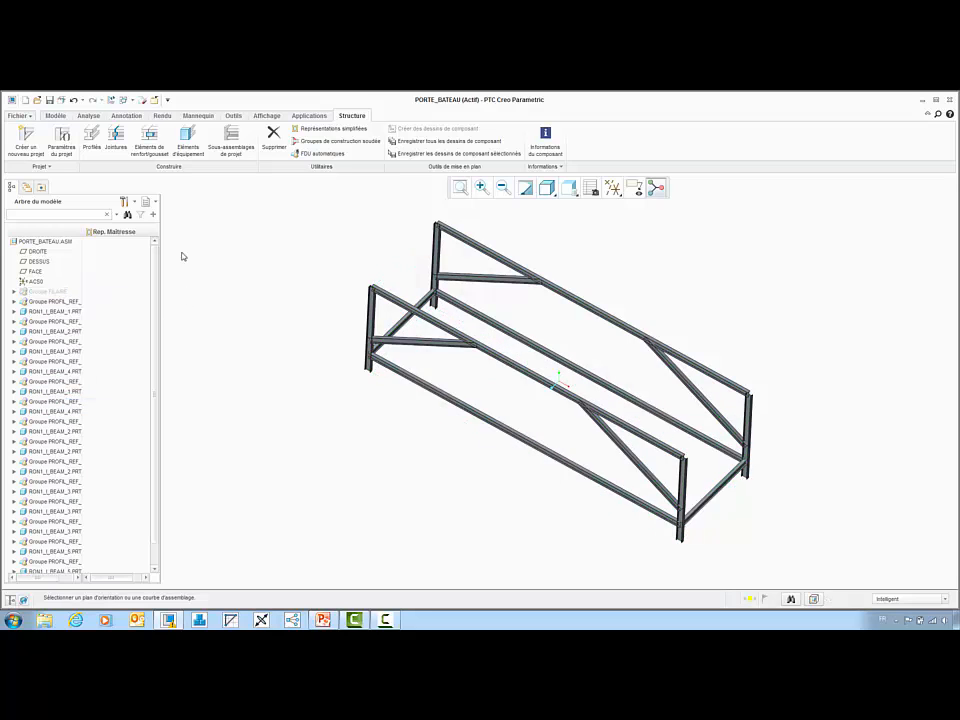
- Create an overlap corner joint between the top rail and the vertical corner post
left_click(117, 140)
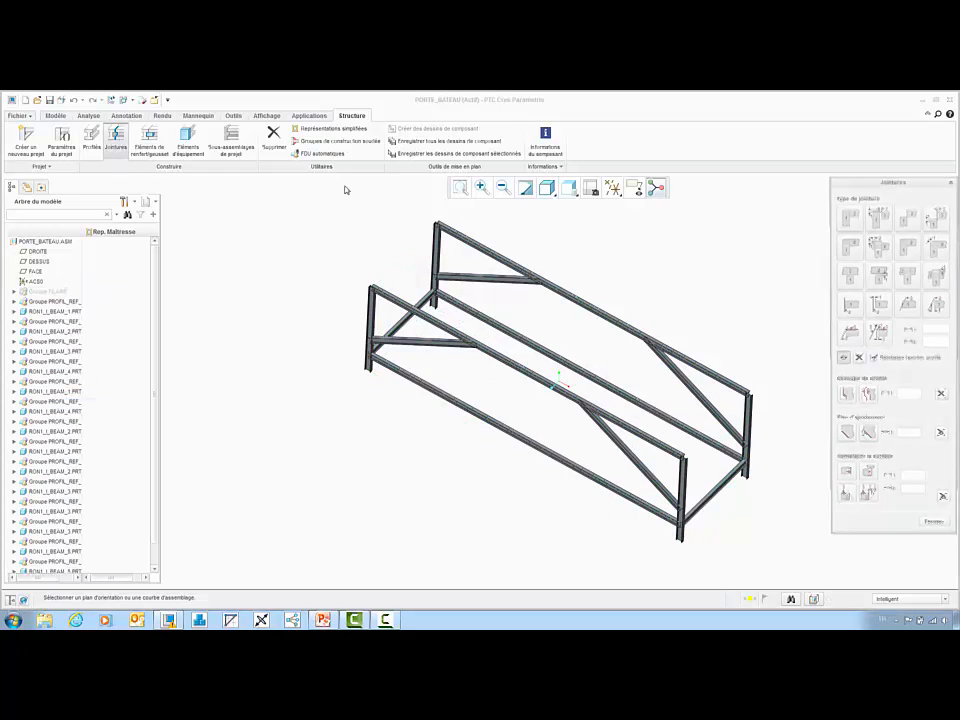
left_click(848, 219)
left_click(676, 456)
left_click(681, 493)
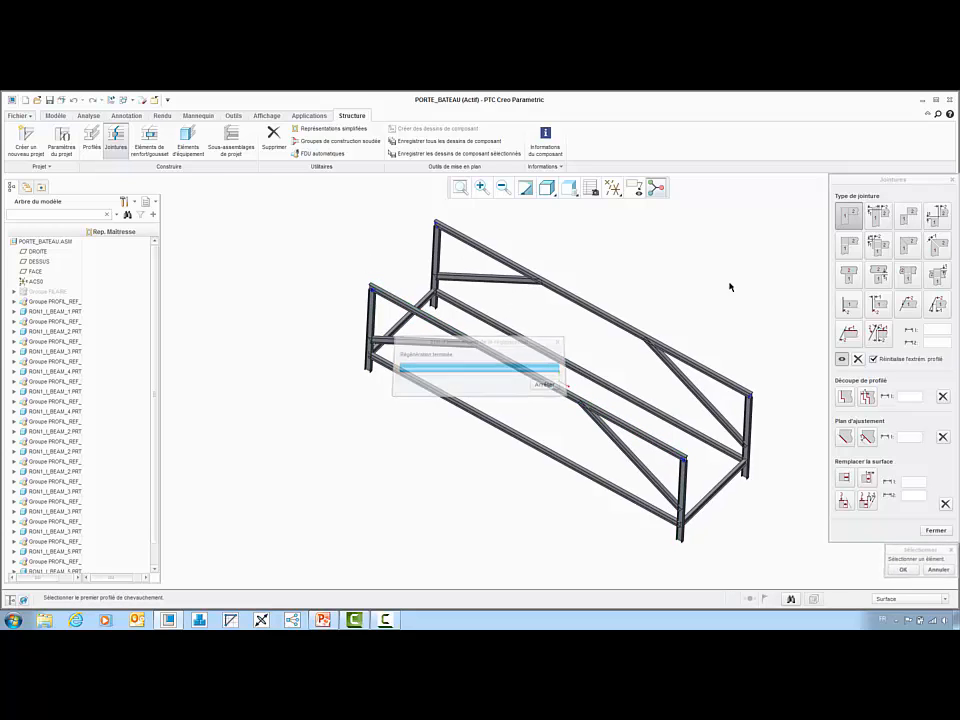
- Create T-joints trimming the diagonal brace's ends against the top rail and the corner post
left_click(849, 271)
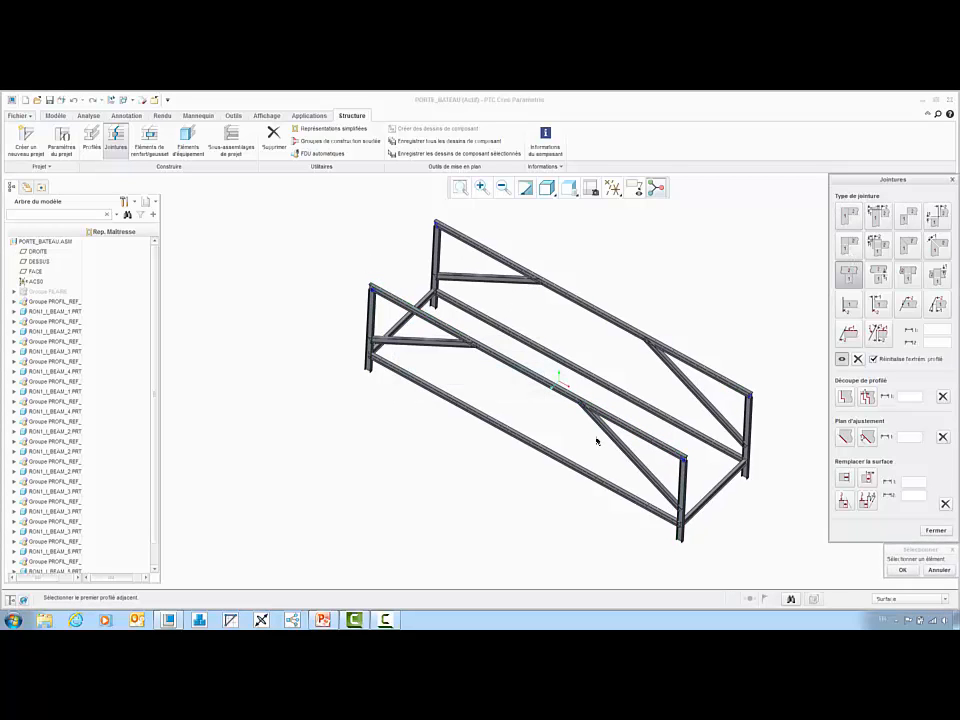
scroll(620, 445, "down", 3)
left_click(512, 350)
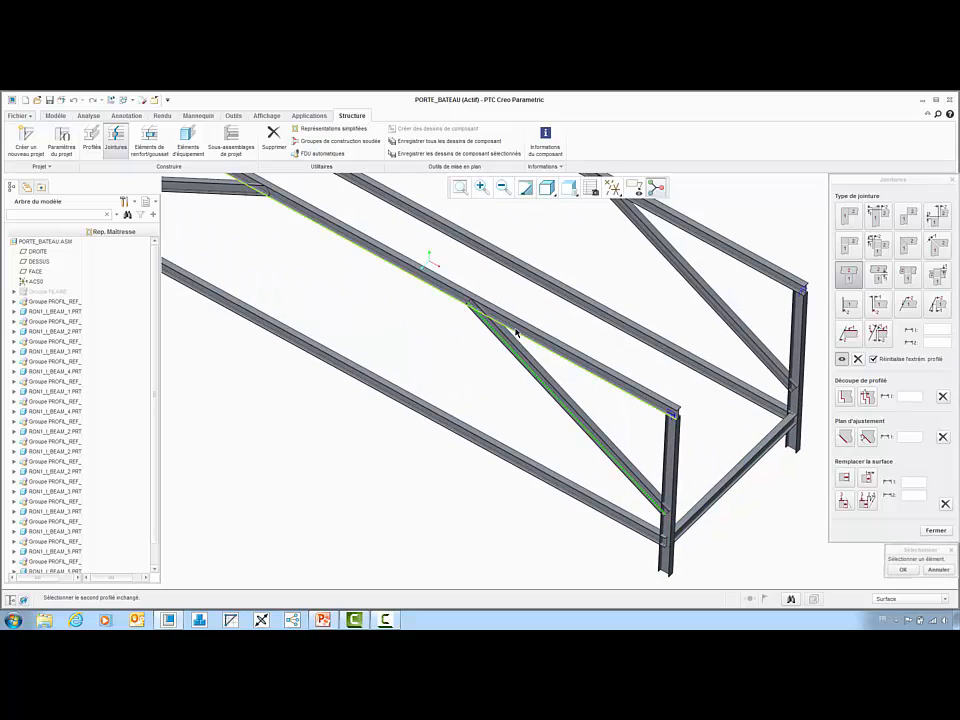
left_click(516, 333)
left_click(638, 483)
left_click(666, 500)
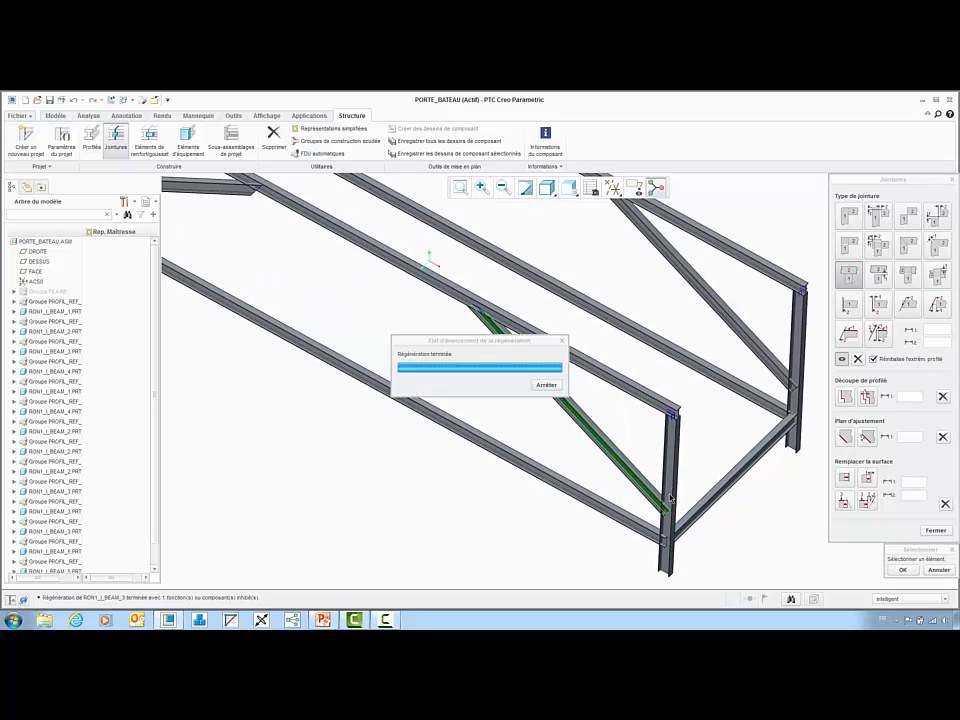
- Create T-joints trimming both ends of the lower longitudinal beam against the corner posts
left_click(661, 533)
left_click(668, 548)
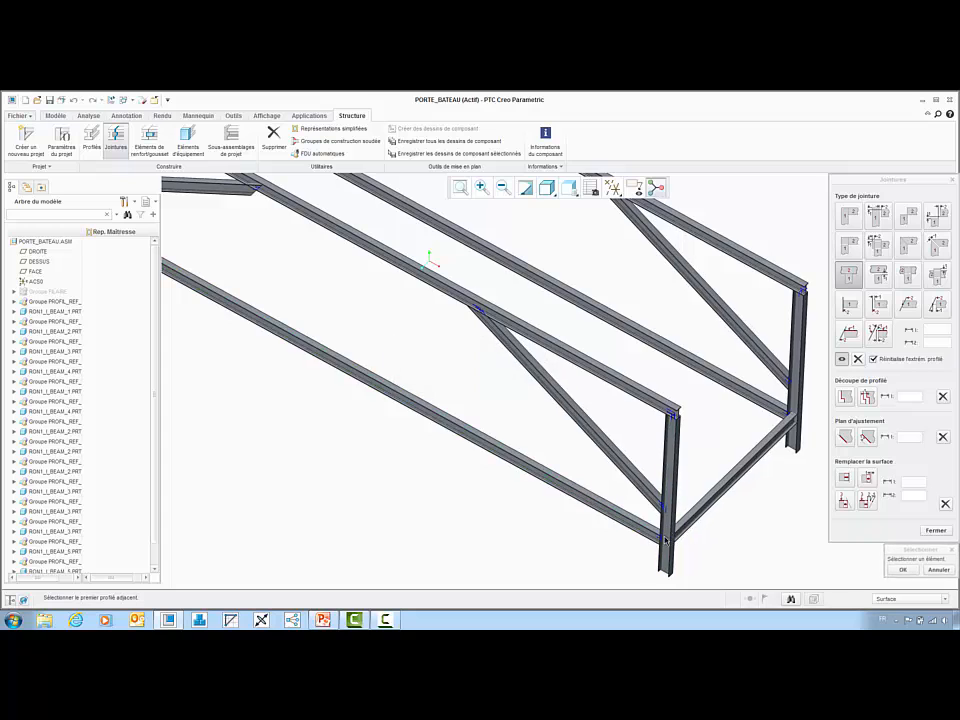
scroll(697, 548, "up", 2)
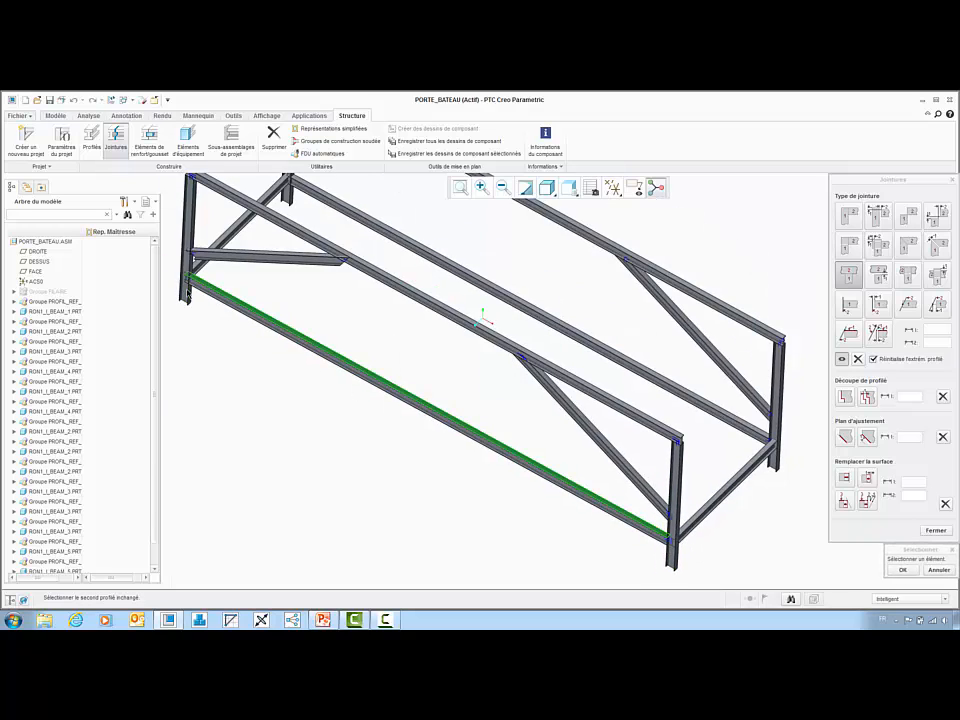
- Create T-joints with an offset of -34.5 between the lower end cross beam and both corner posts, and finish joint creation
scroll(576, 508, "down", 3)
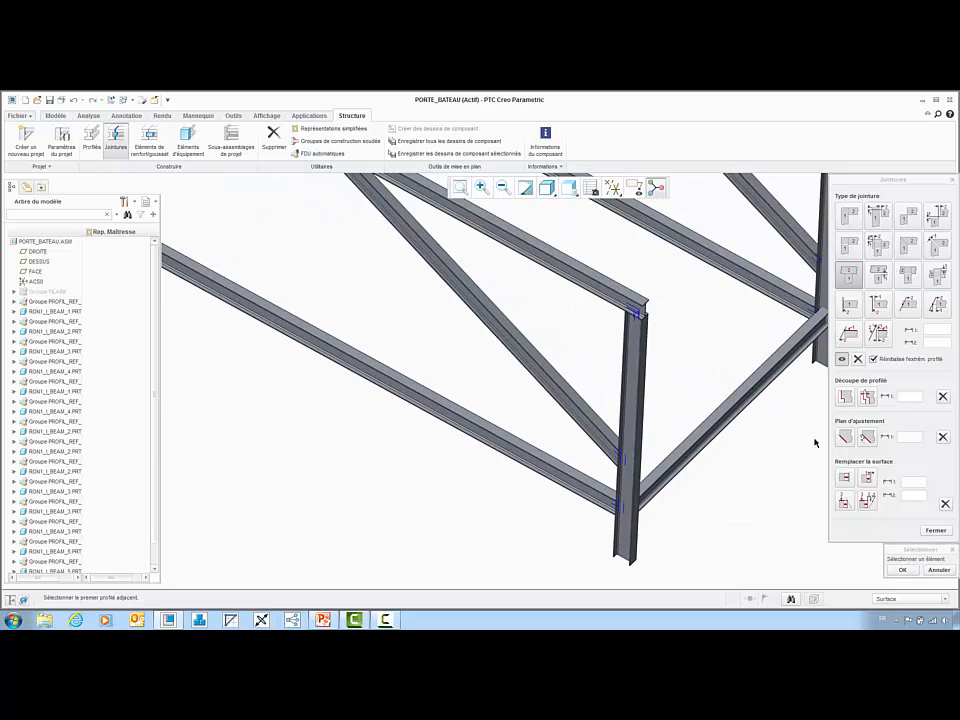
left_click(880, 274)
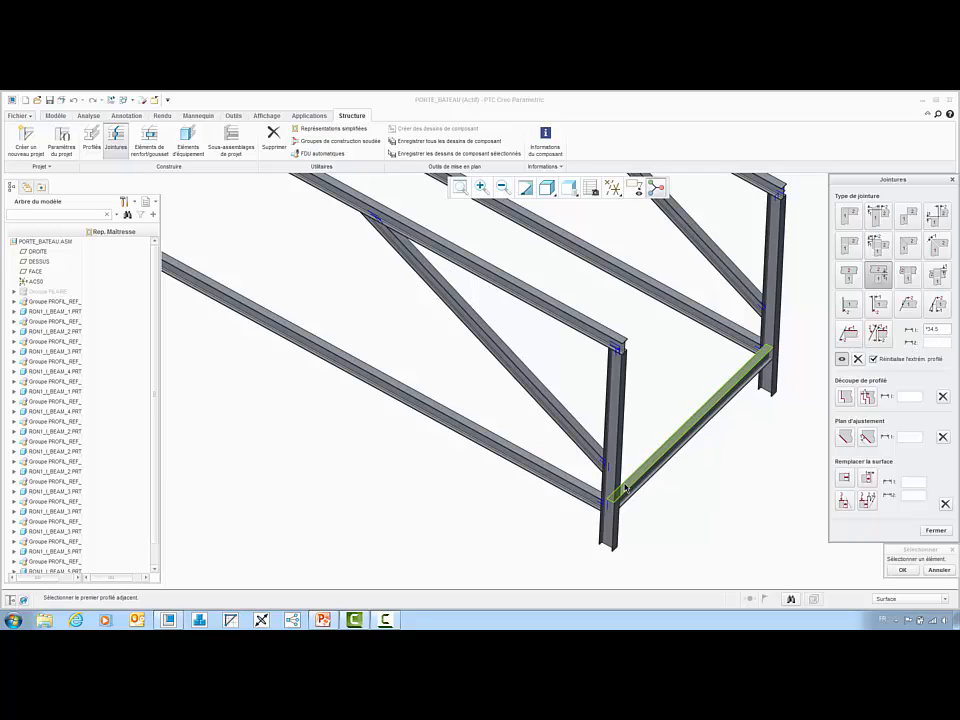
left_click(668, 446)
left_click(754, 367)
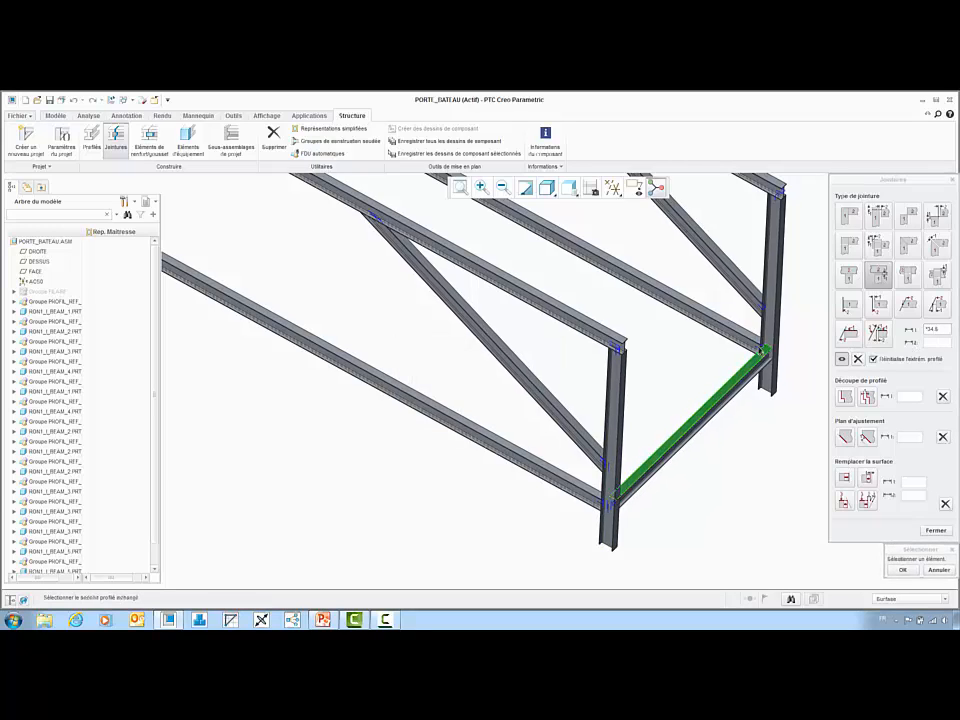
left_click(770, 336)
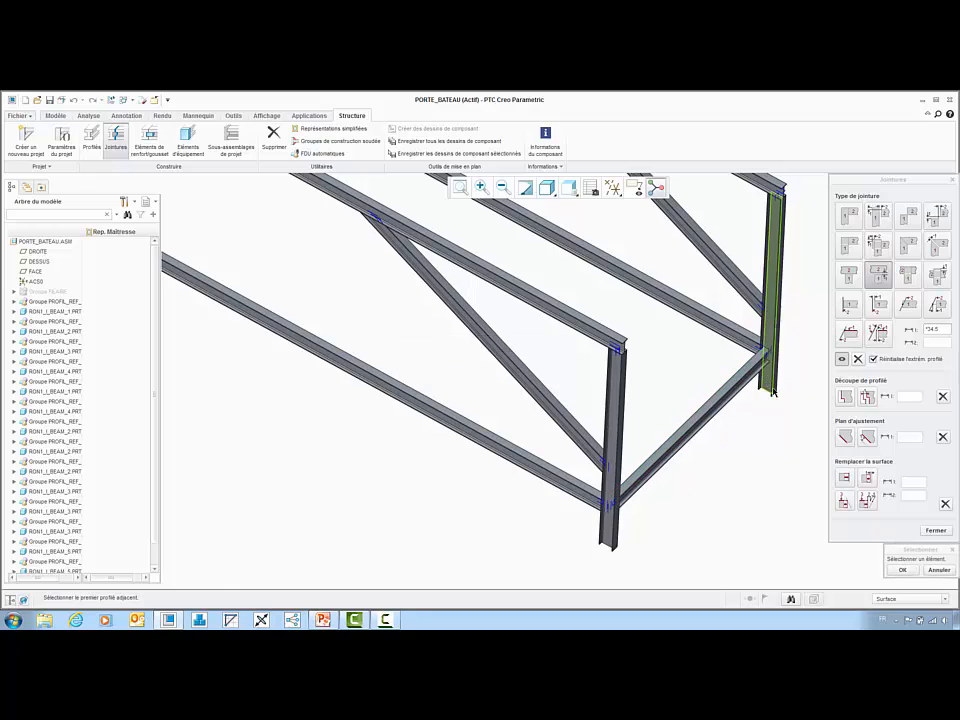
left_click(933, 533)
- Rotate the two parallel diagonal braces at one end of the frame using the profile Move options
scroll(868, 519, "up", 3)
mouse_move(662, 396)
middle_mouse_down()
mouse_move(671, 343)
mouse_move(695, 352)
mouse_move(680, 345)
middle_mouse_up()
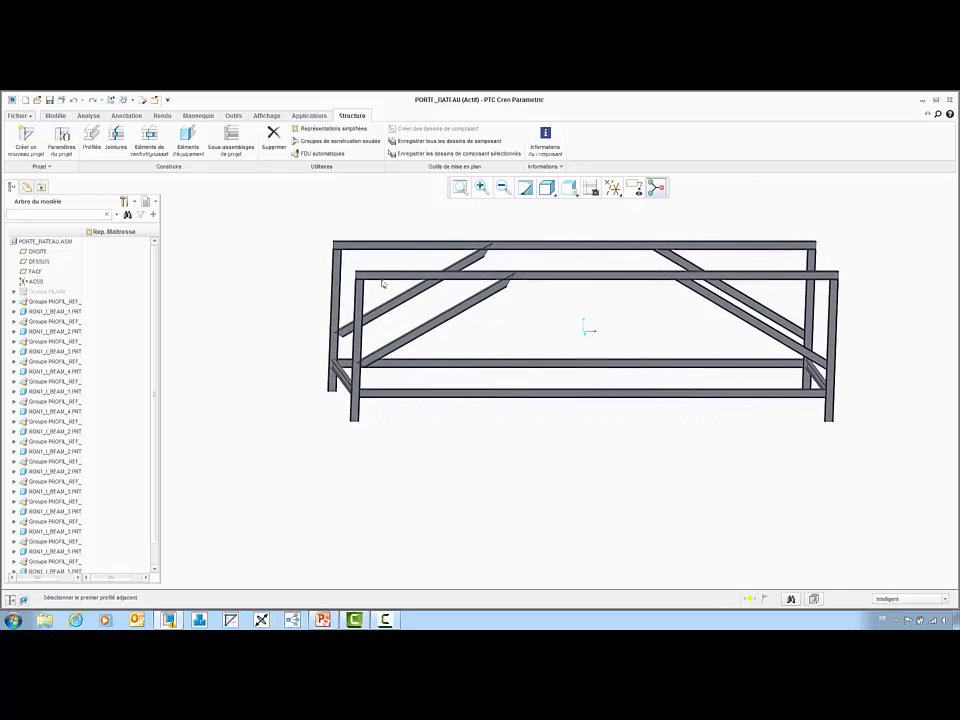
left_click(89, 148)
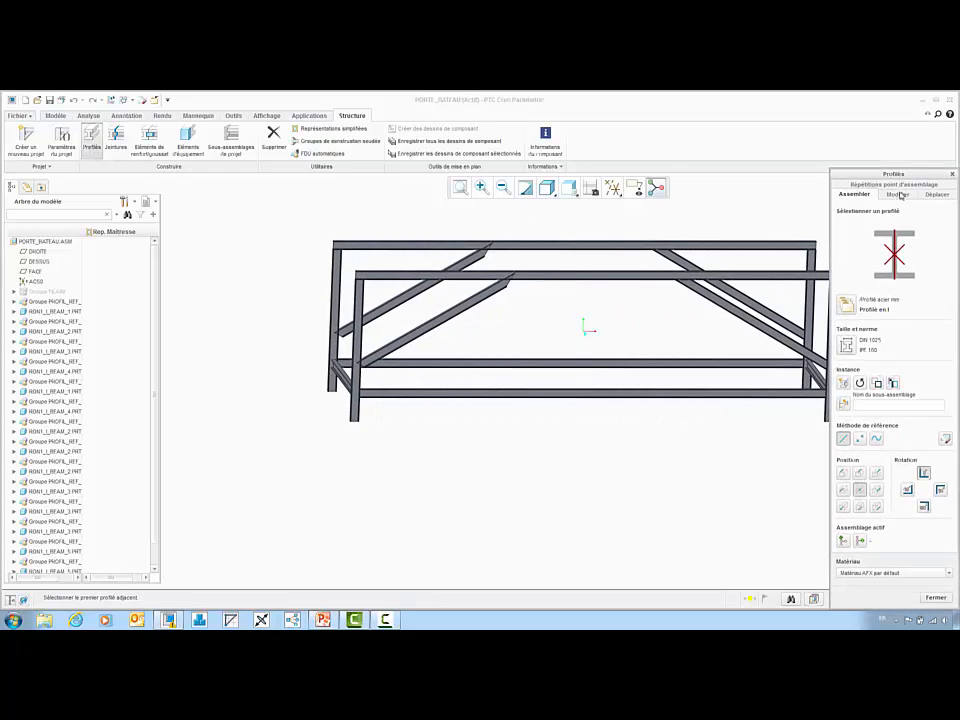
left_click(935, 194)
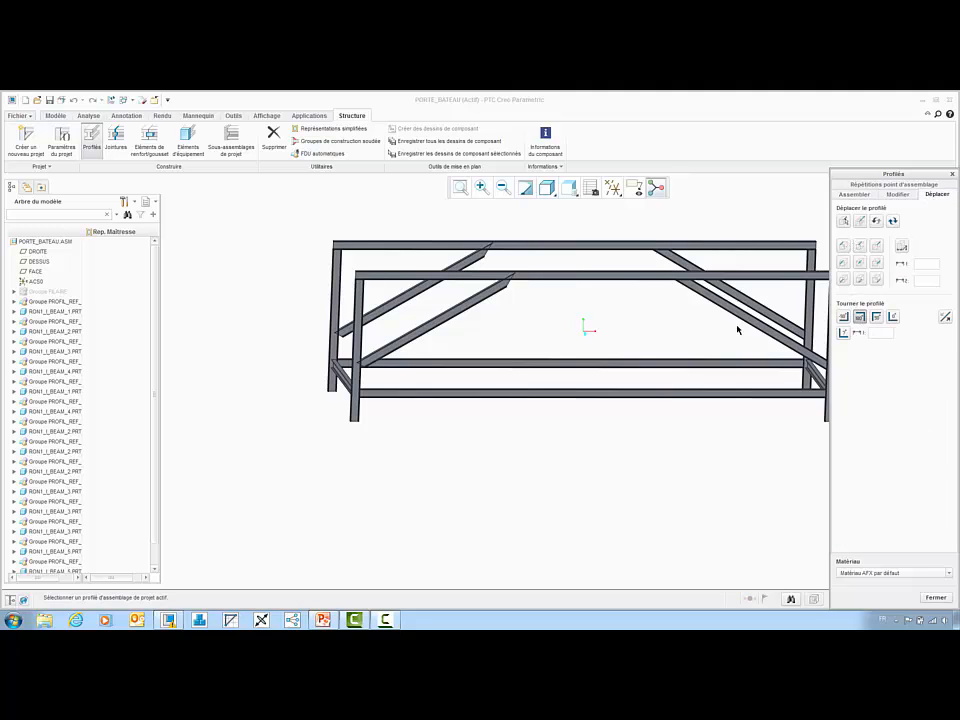
left_click(392, 343)
left_click(400, 318, "ctrl")
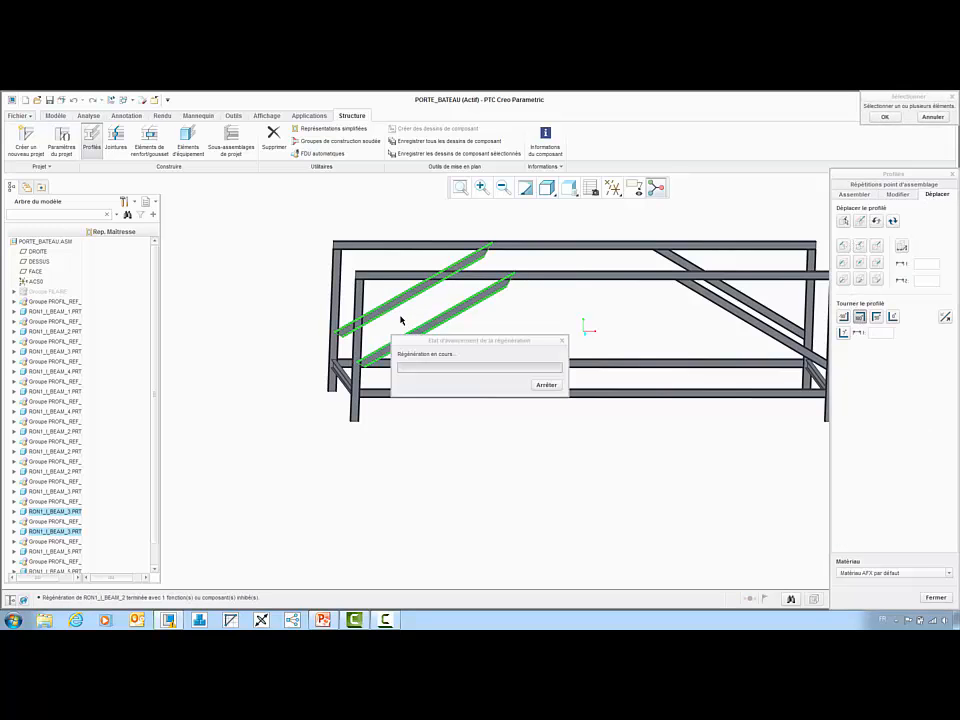
- Finish the profile modifications on the frame and open the 2D axe support drawing
middle_click_drag(529, 339, 480, 338)
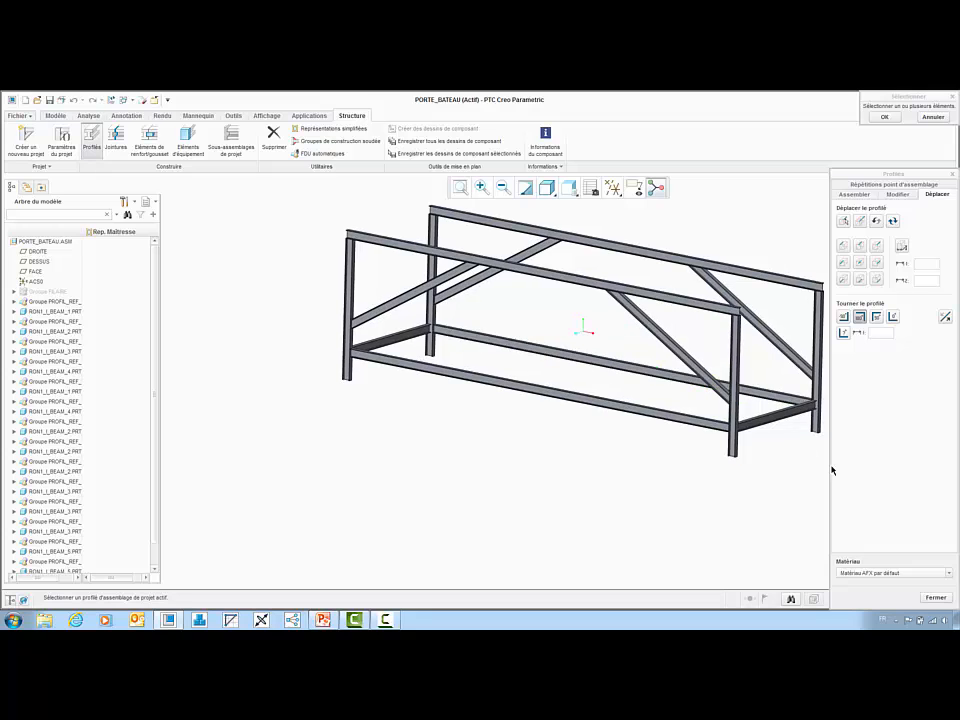
left_click(926, 599)
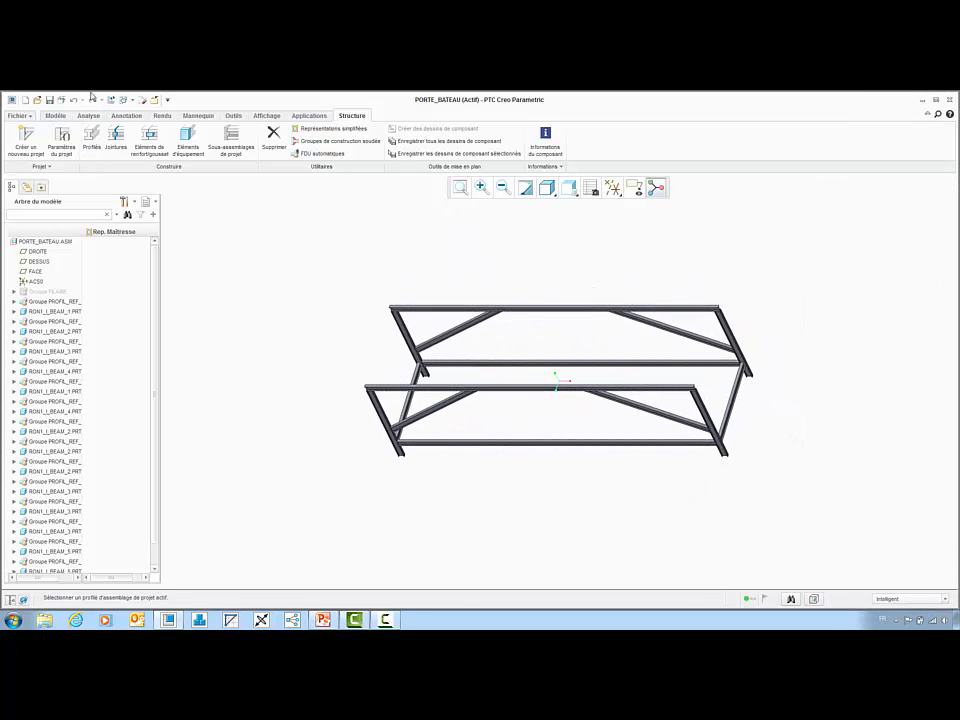
left_click(38, 100)
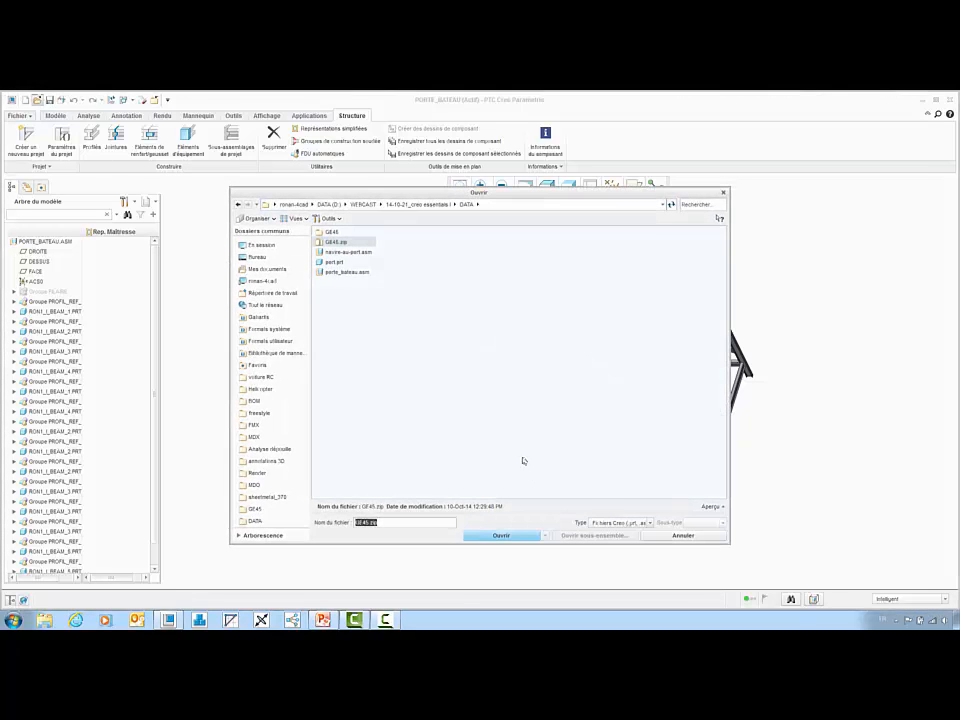
scroll(598, 522, "up", 1)
double_click(366, 258)
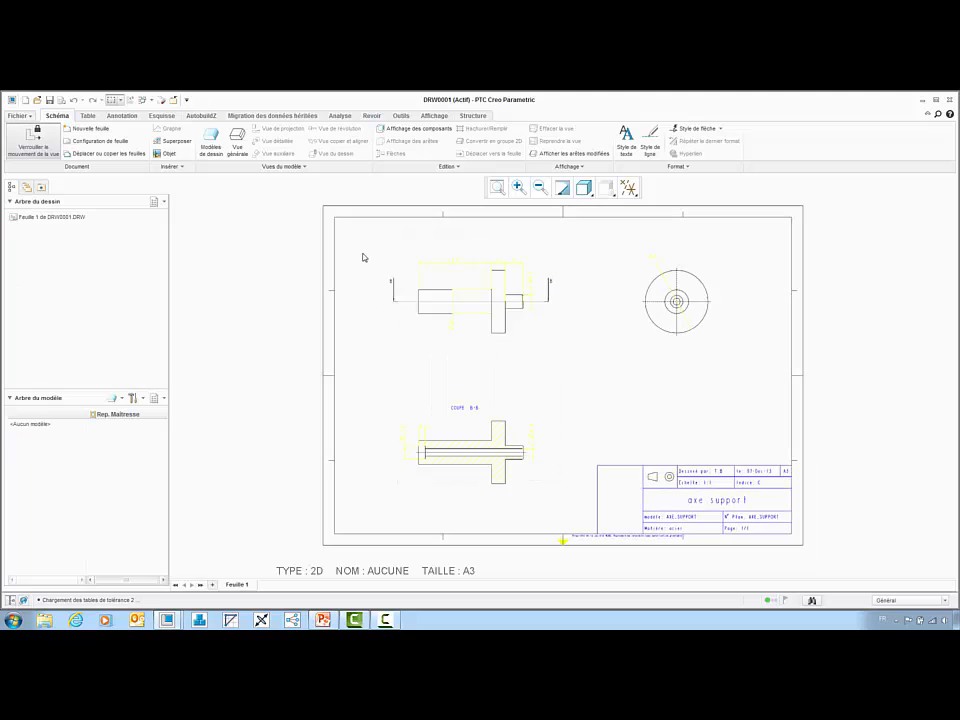
- Clean up the drawing with AutobuildZ's Redisposer, filtering out dimensions, notes, symbols and yellow entities
left_click(201, 116)
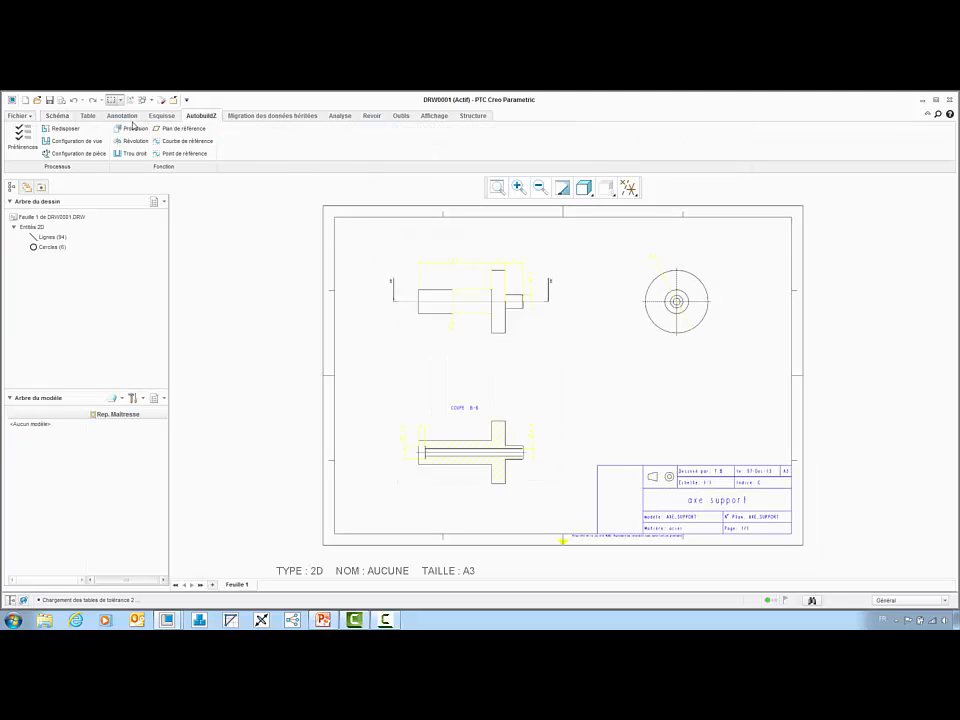
left_click(24, 139)
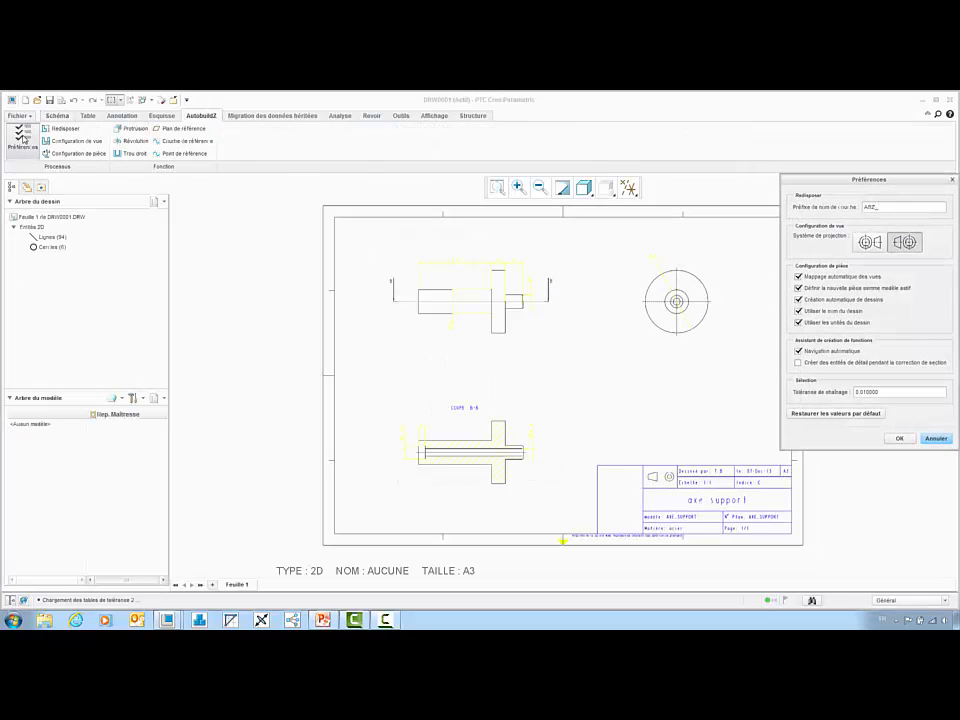
left_click(60, 128)
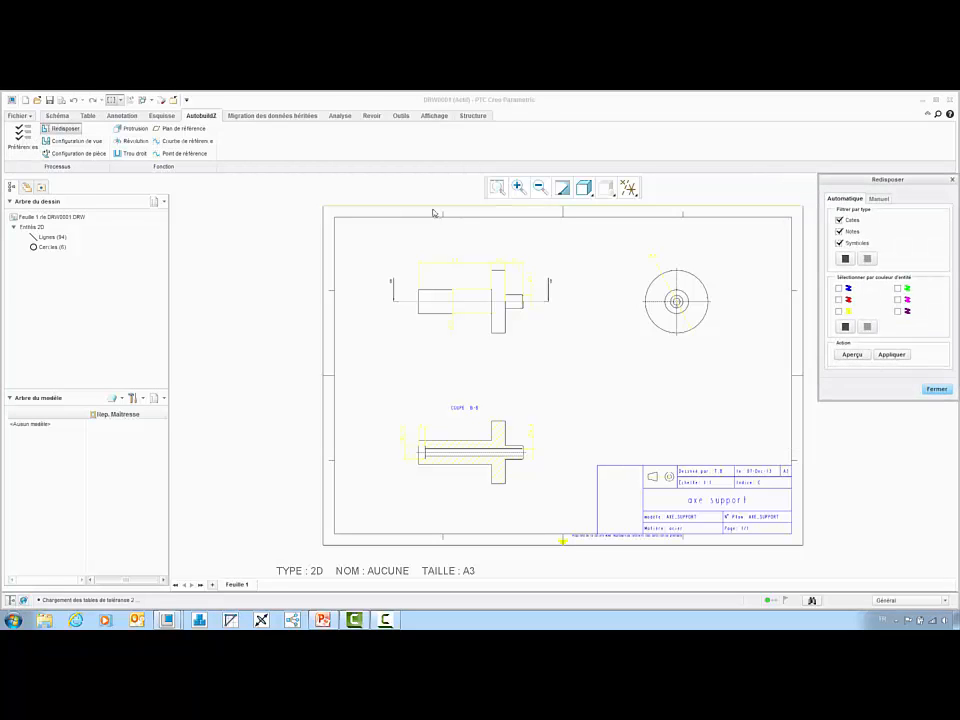
left_click(892, 355)
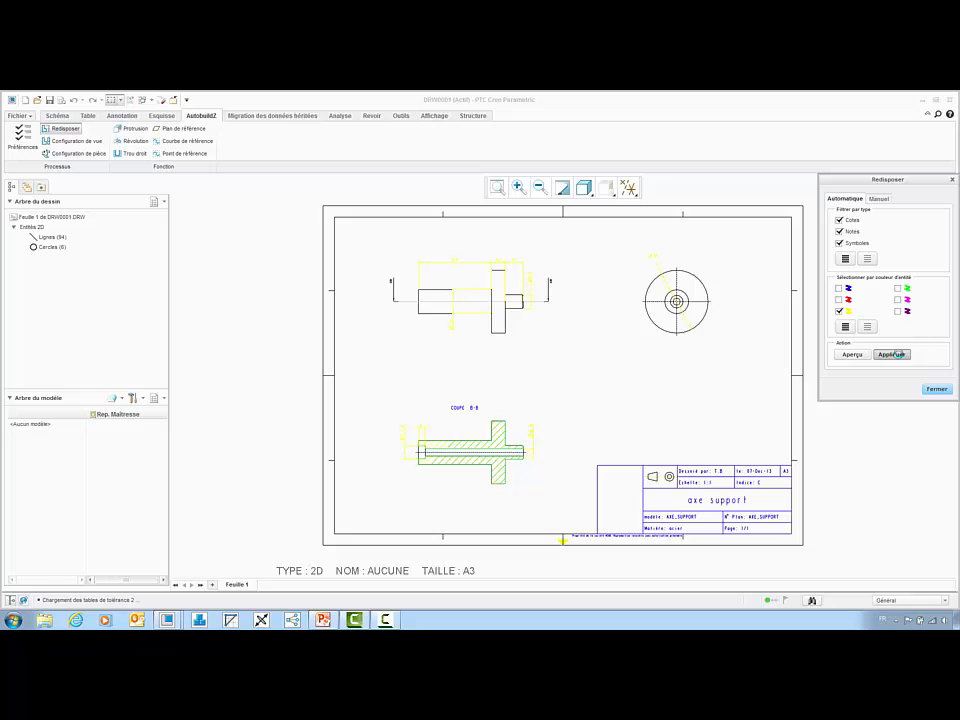
left_click(940, 390)
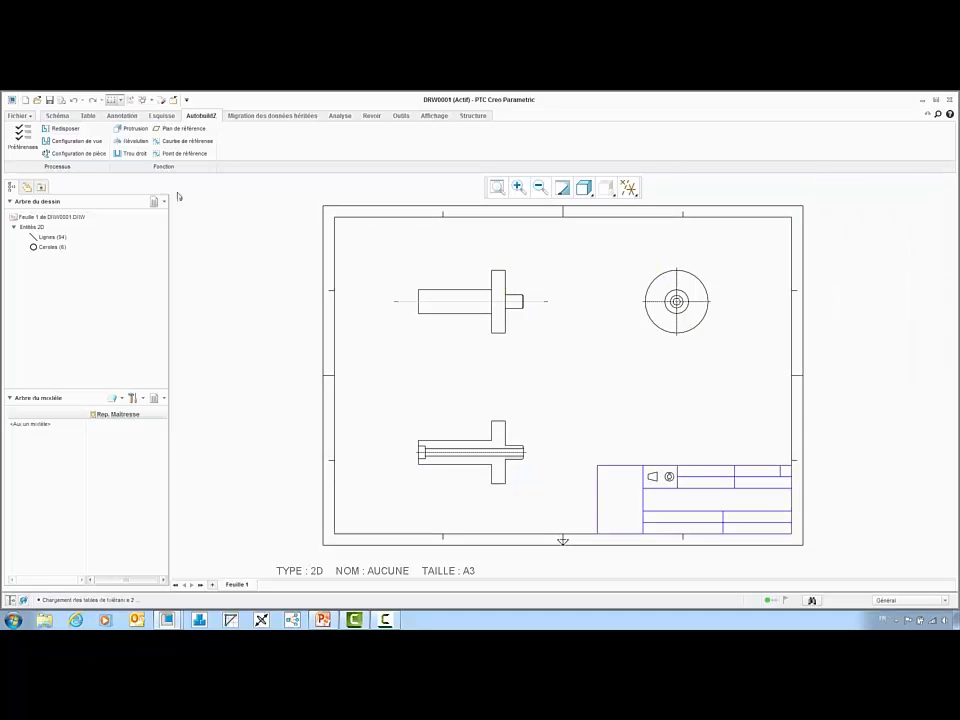
- Start the view configuration and define the external side view of the shaft as the FRONT view
left_click(90, 146)
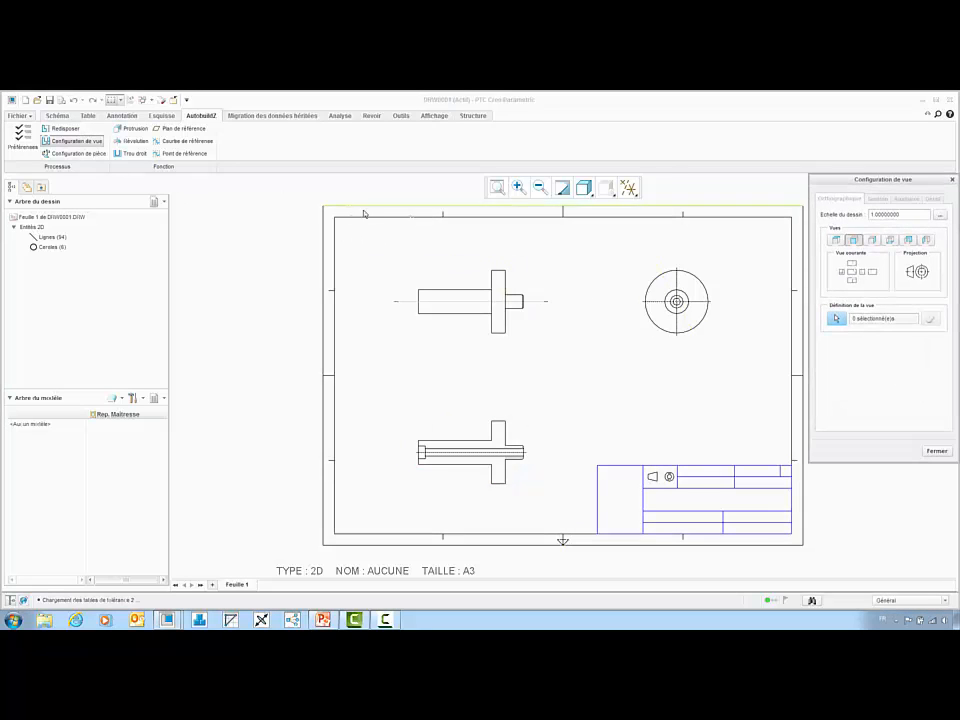
left_click(834, 318)
left_click(852, 258)
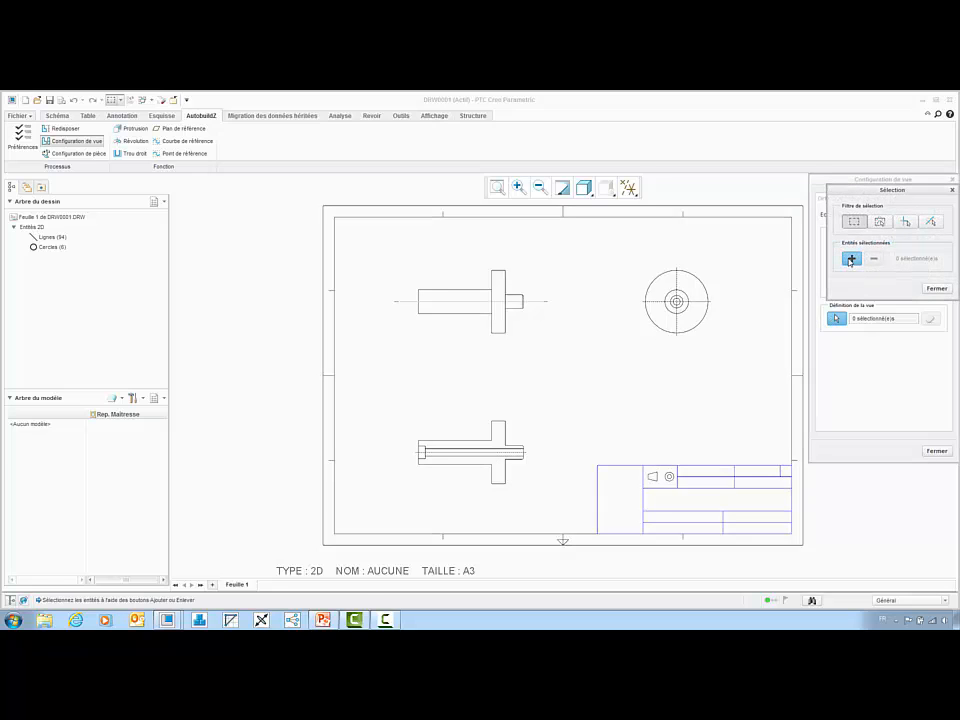
left_click(587, 246)
left_click_drag(404, 341, 383, 357)
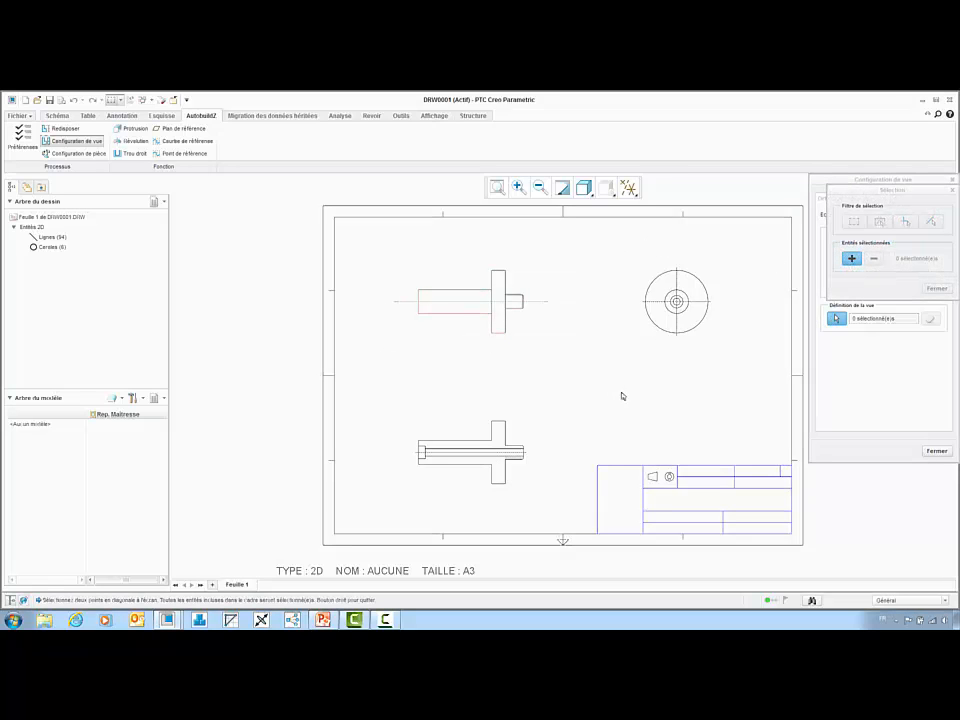
- Define the section view below the front view as the TOP orthographic view
left_click(836, 316)
left_click(836, 318)
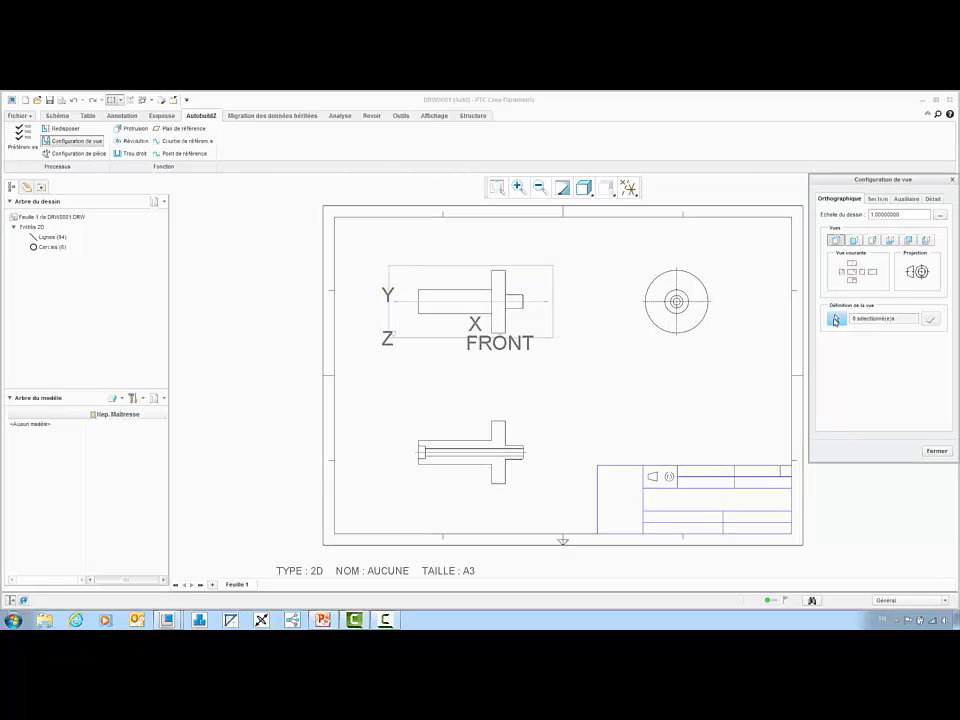
left_click(852, 258)
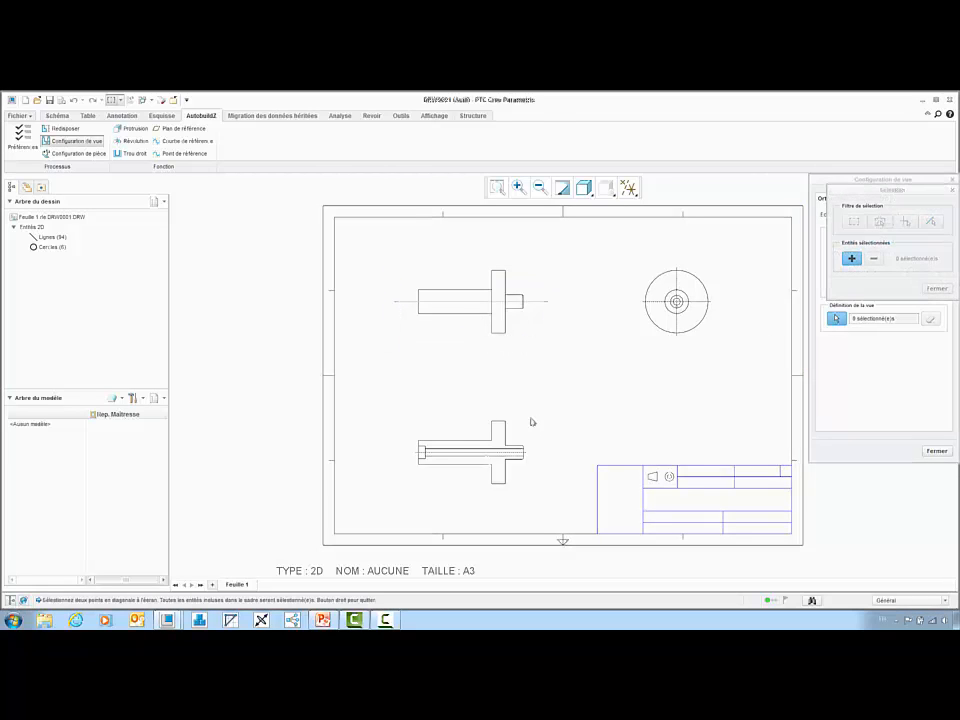
left_click(542, 407)
left_click(392, 506)
left_click(836, 318)
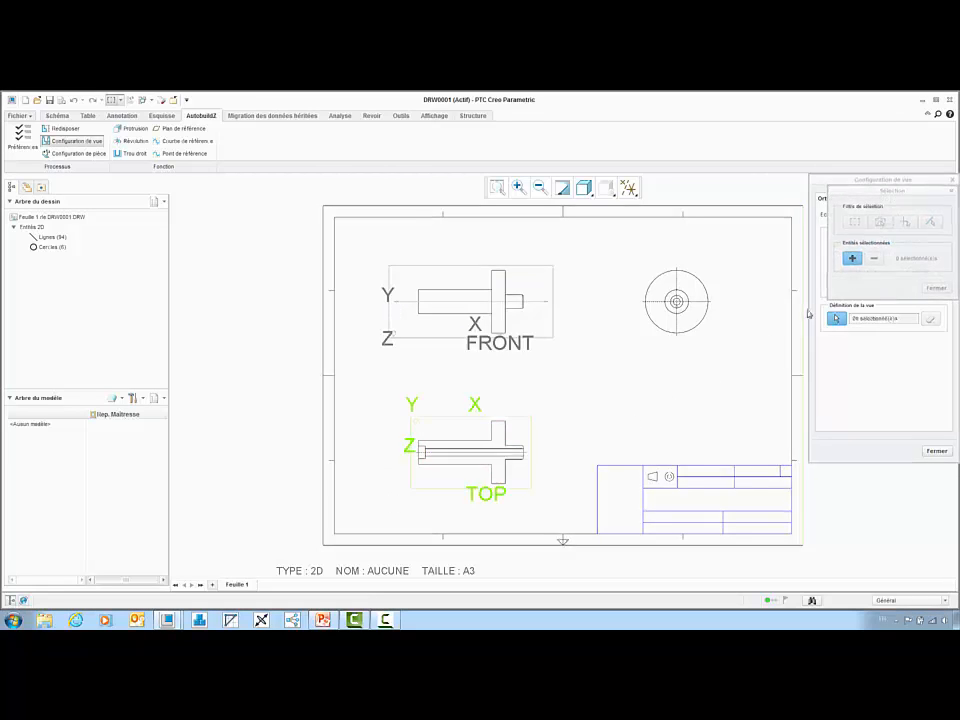
- Define the circular end view as the RIGHT orthographic view and finish the view configuration
left_click(870, 241)
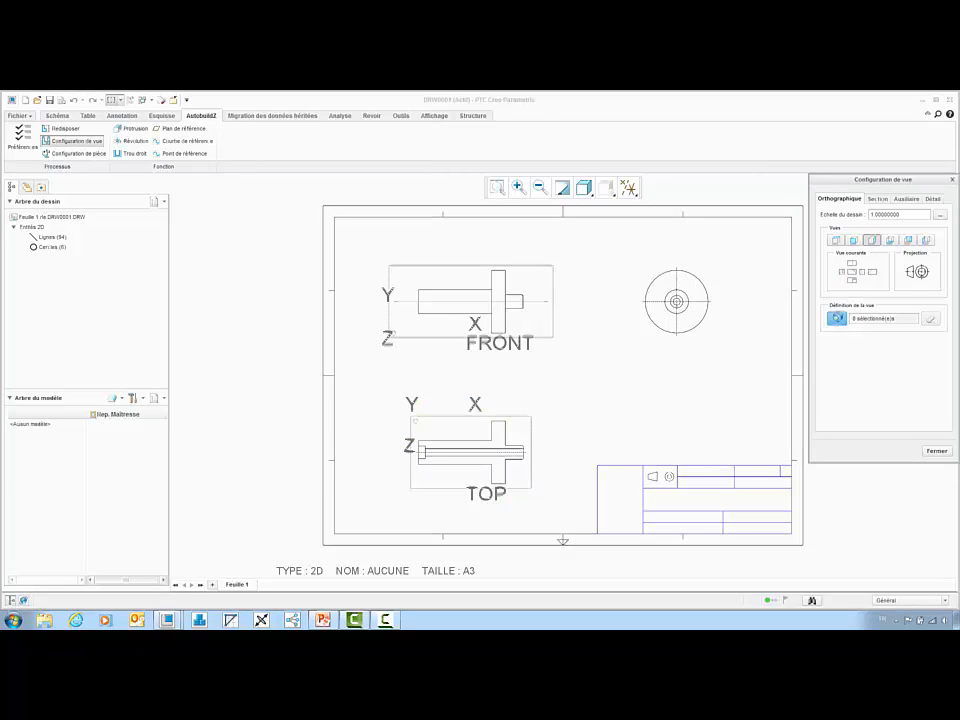
left_click(837, 318)
left_click(848, 261)
left_click(743, 246)
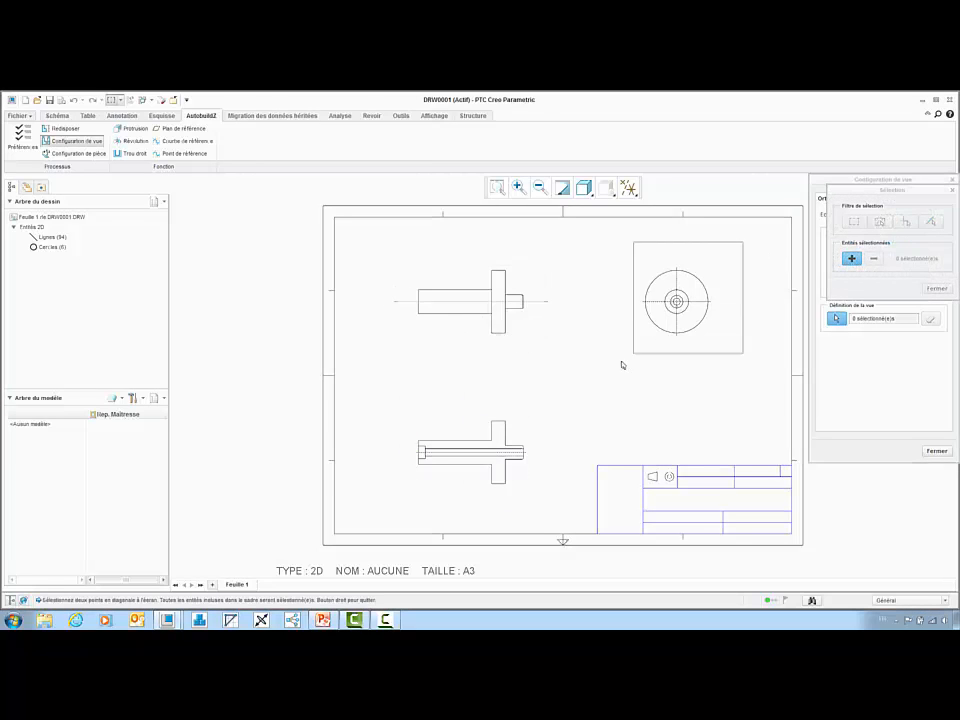
left_click(630, 358)
right_click(756, 358)
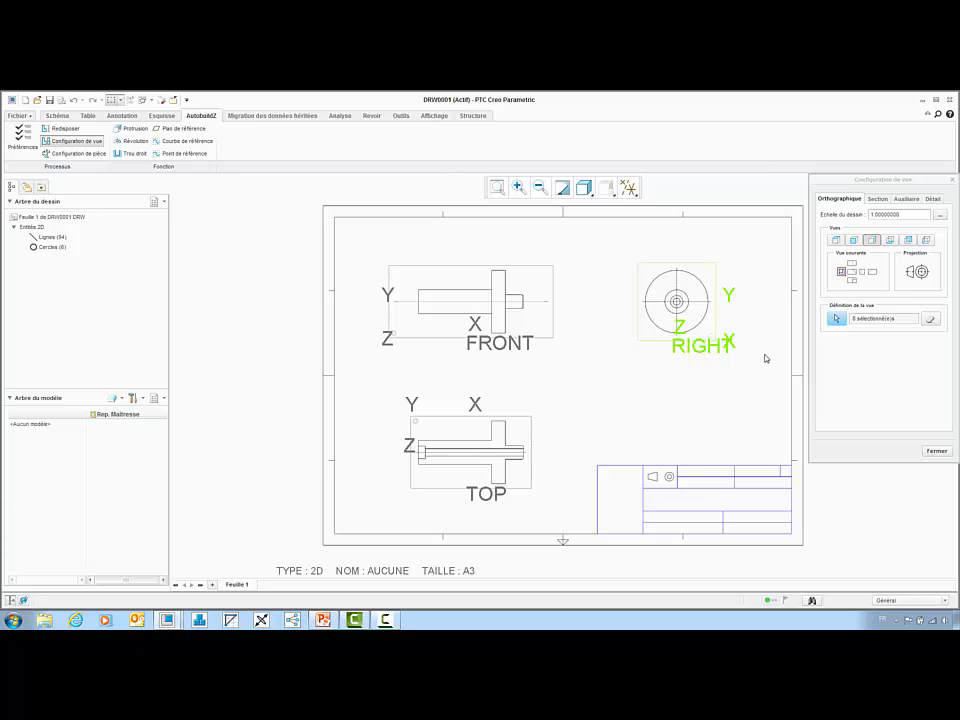
left_click(937, 451)
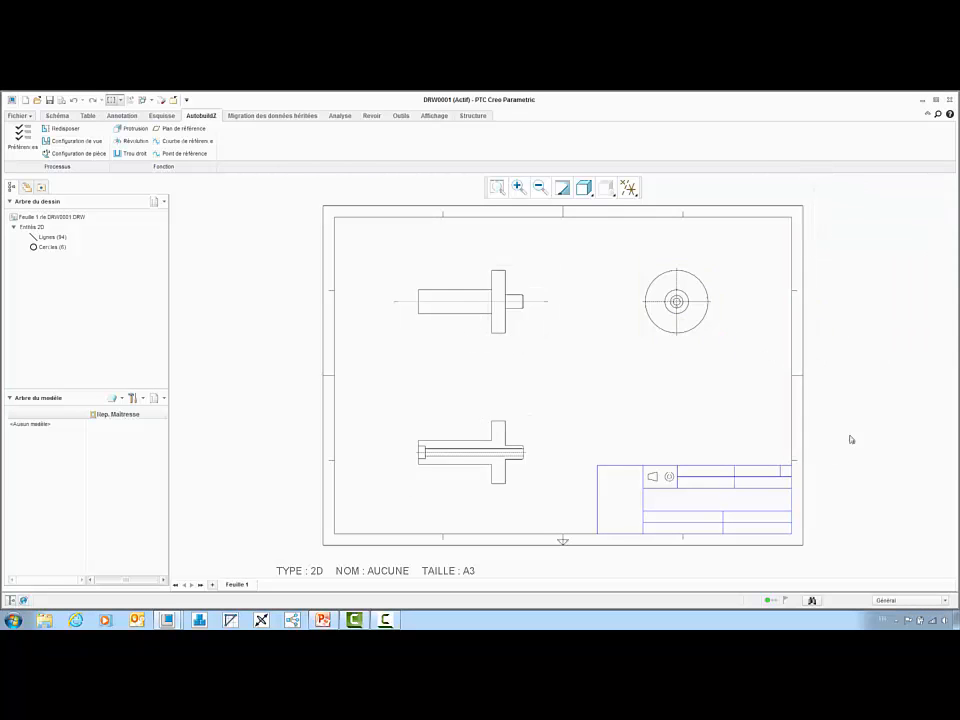
- Create a part named axe from the drawing, using the drawing units and setting it as the active part model
left_click(102, 157)
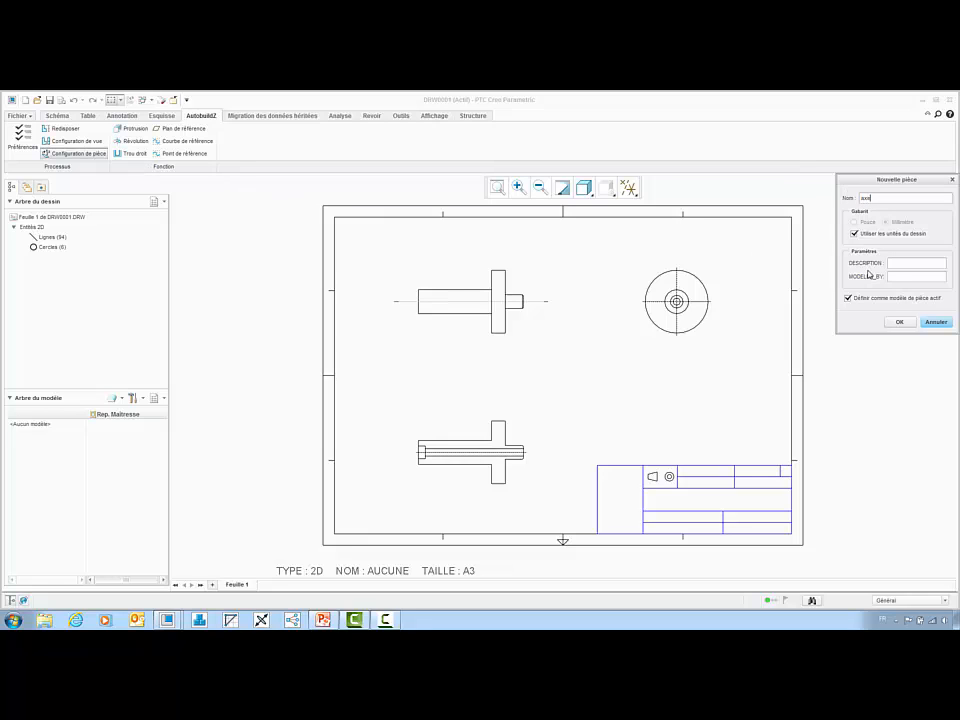
left_click(901, 323)
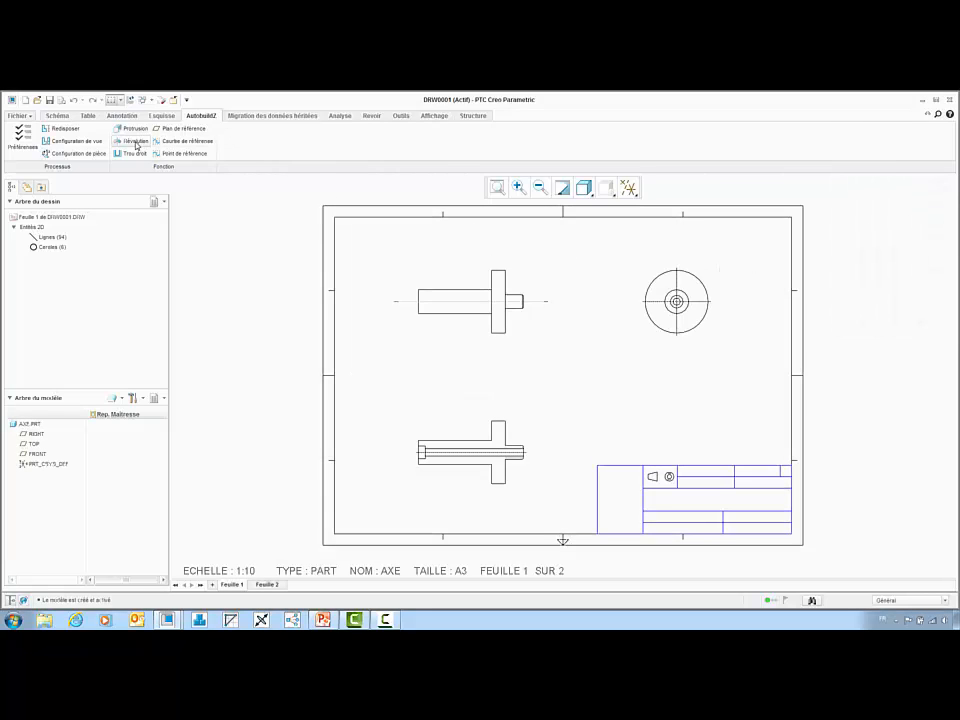
- Start a revolved protrusion with the horizontal centerline of the section view as its axis of revolution
left_click(136, 145)
scroll(435, 500, "up", 5)
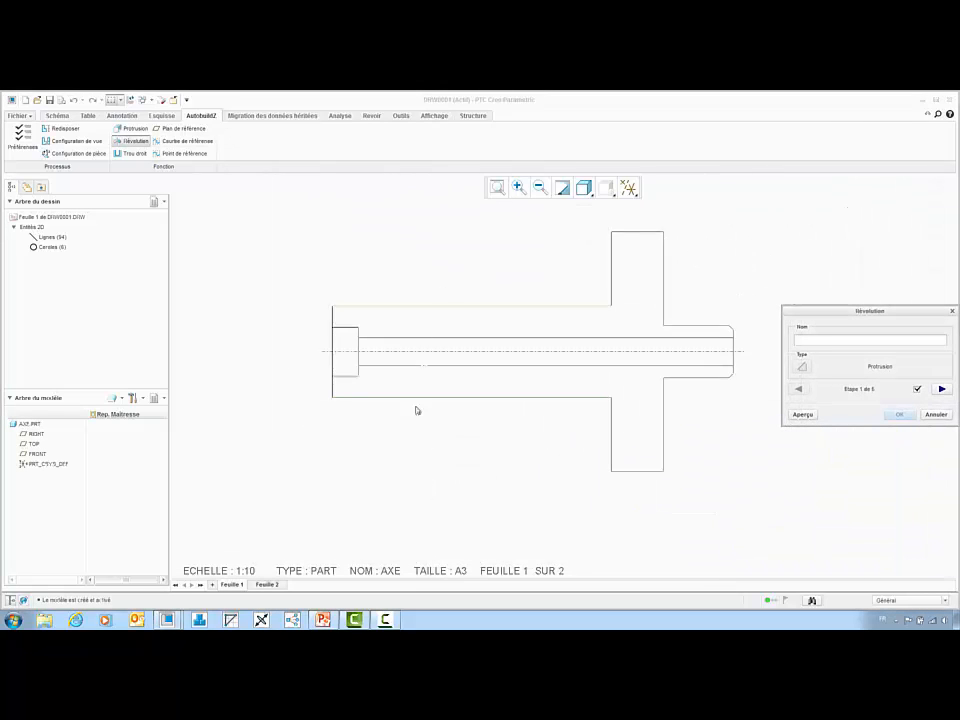
left_click(943, 389)
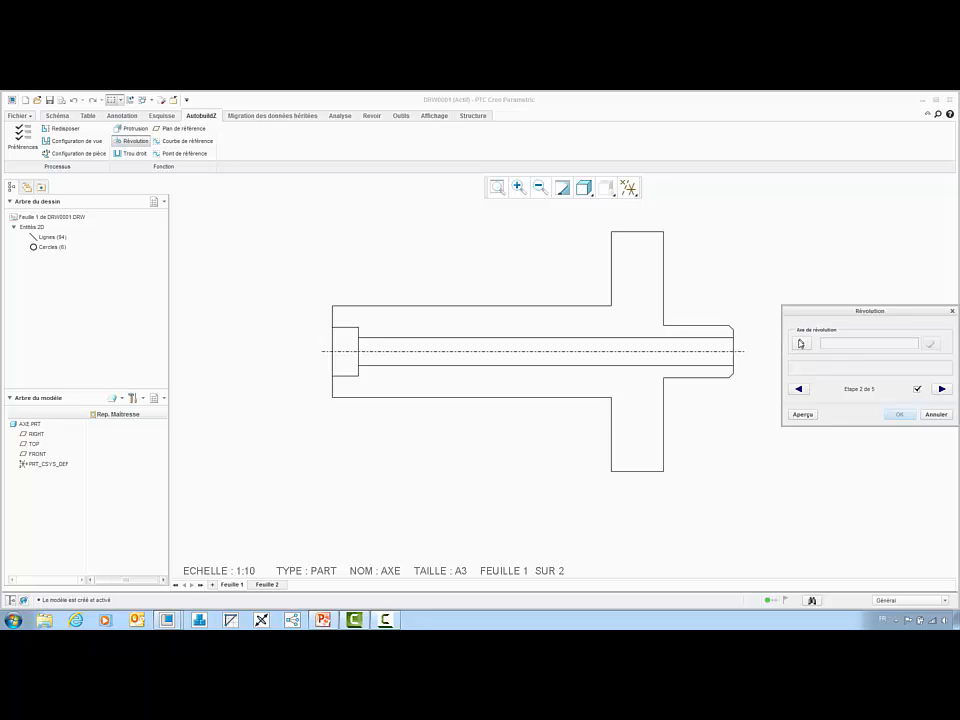
left_click(800, 343)
left_click(707, 351)
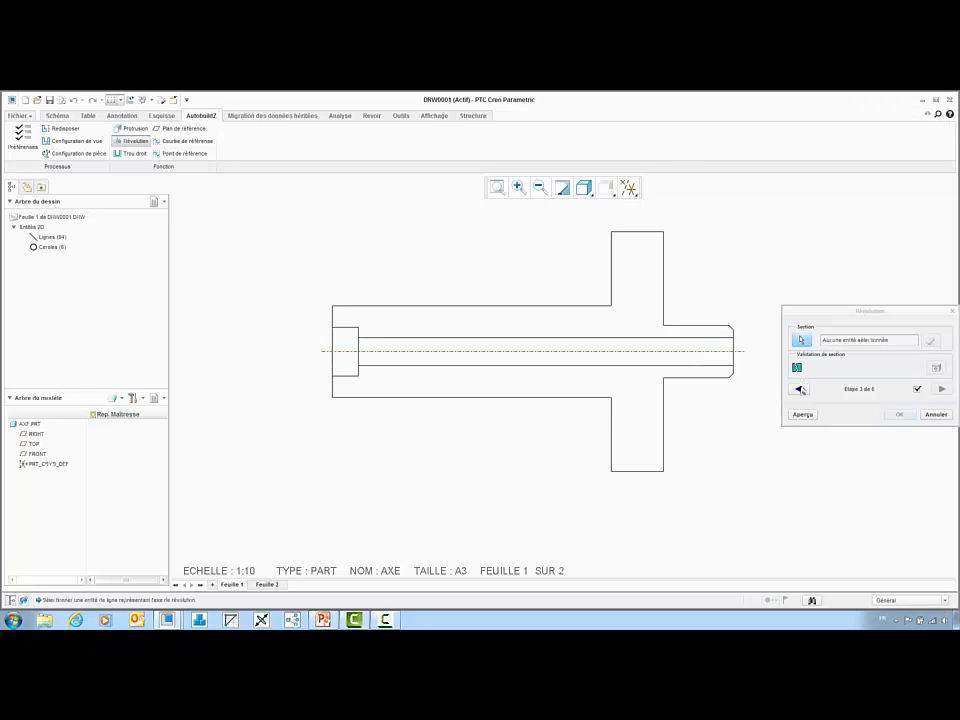
- Select the upper half of the section view's entities as the revolve section
left_click(803, 342)
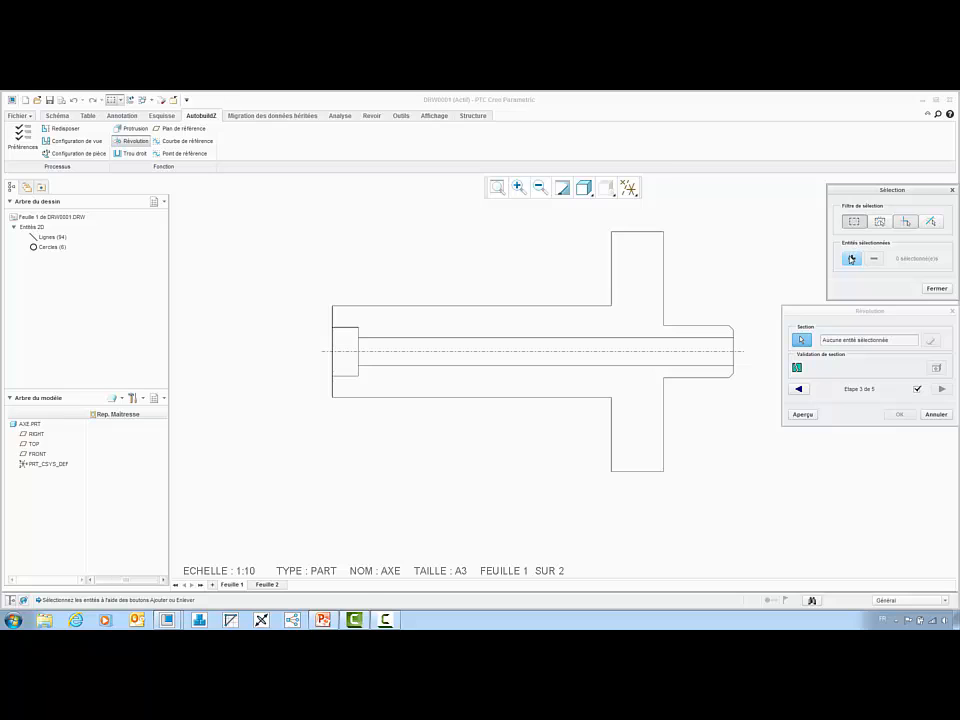
left_click(851, 259)
left_click(747, 213)
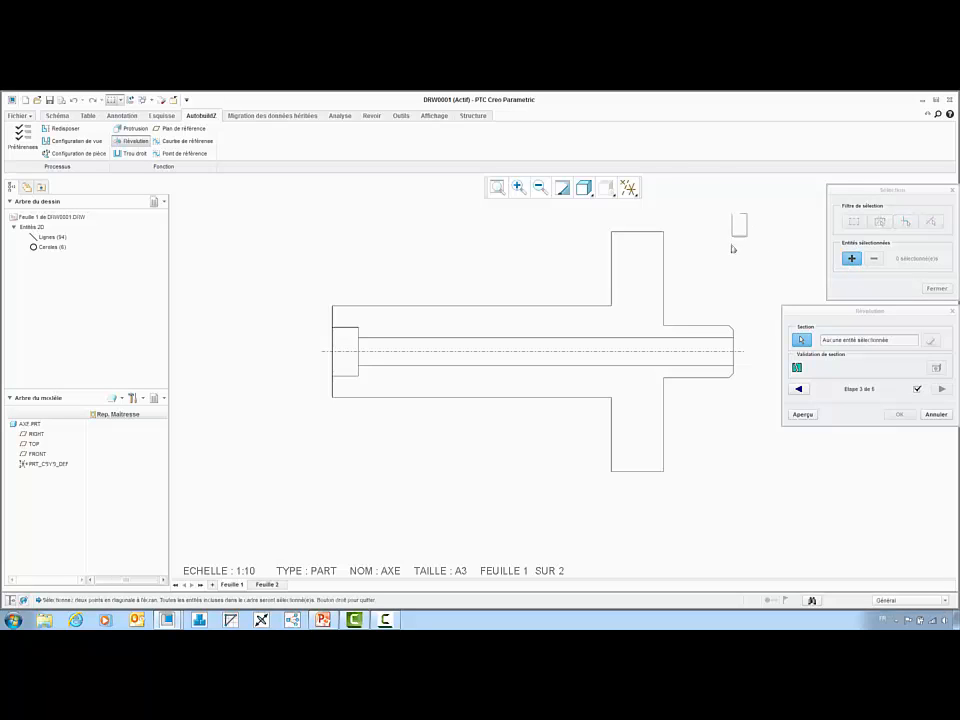
left_click(318, 350)
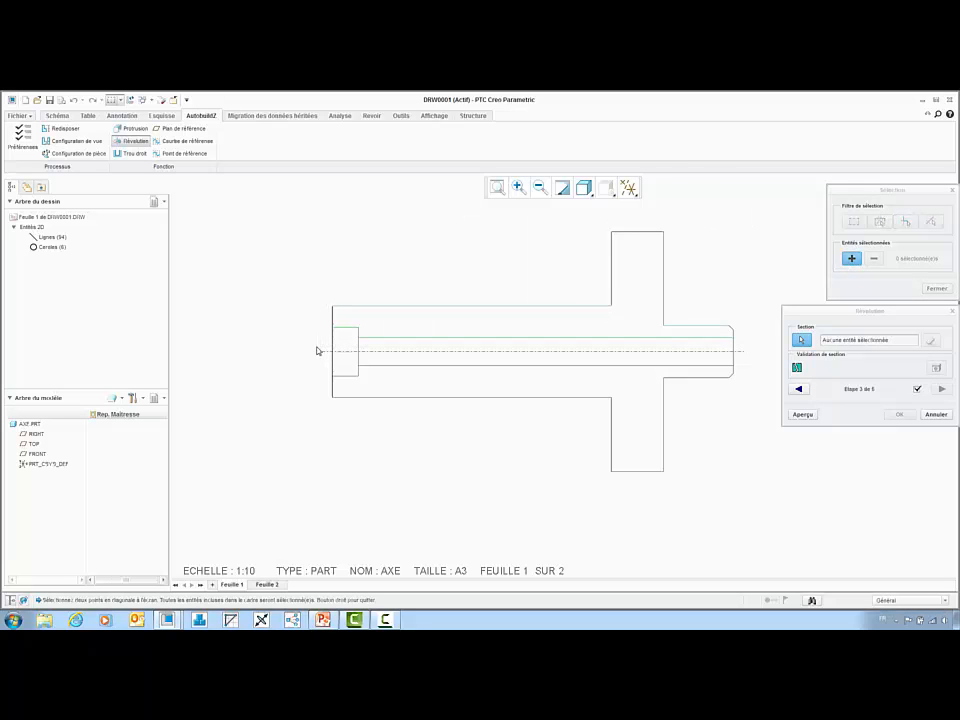
left_click(936, 288)
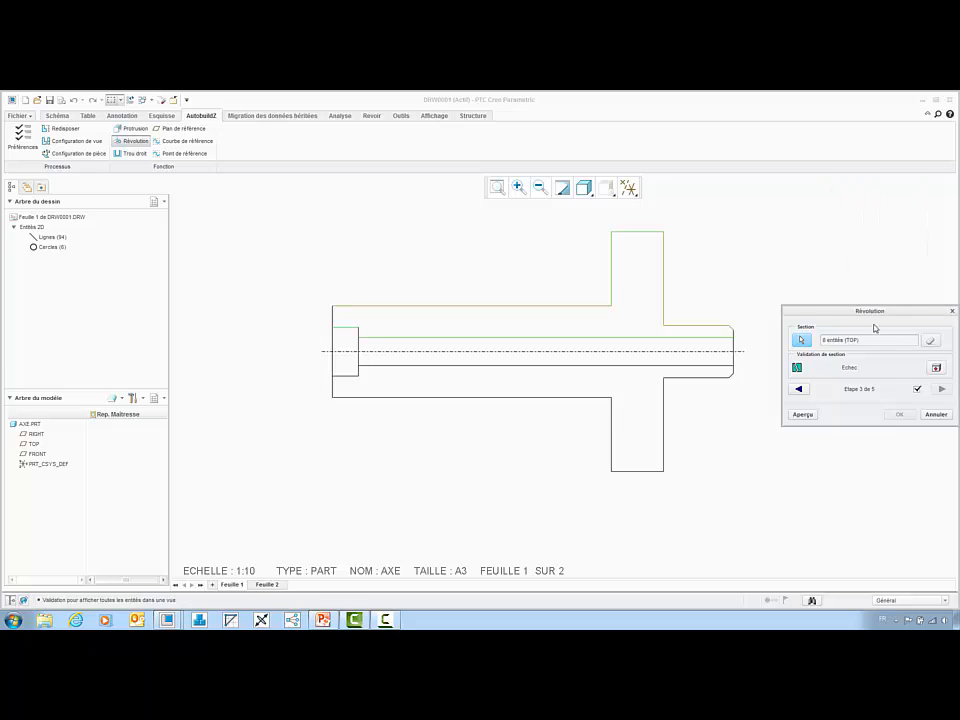
- Correct the revolve section in the section validation by applying the Fermer option to close its open loop
left_click(936, 367)
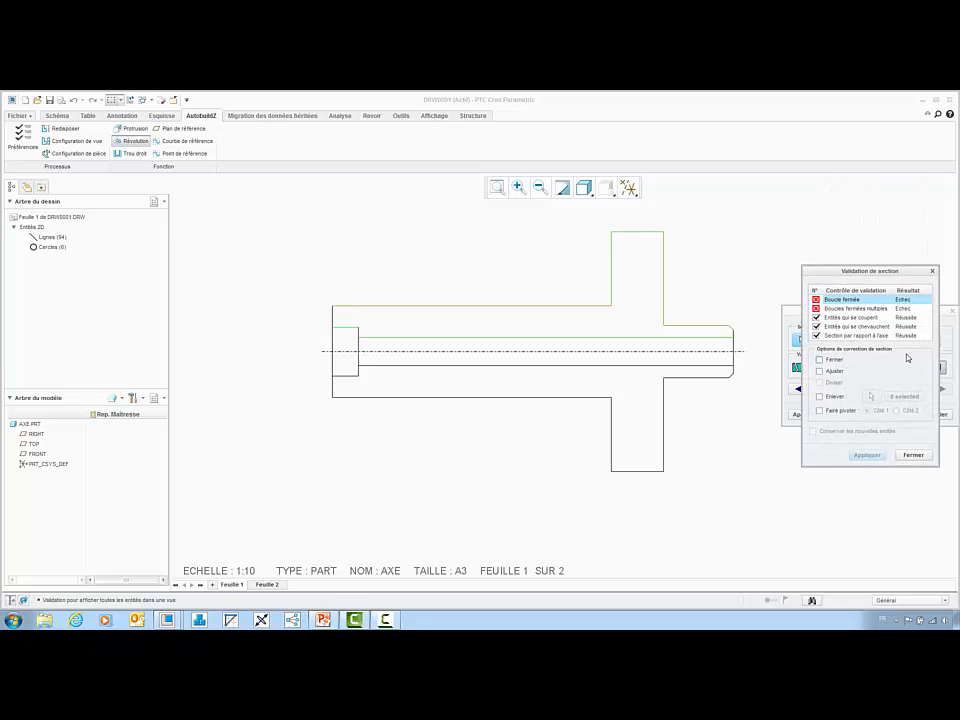
left_click(820, 359)
left_click(866, 455)
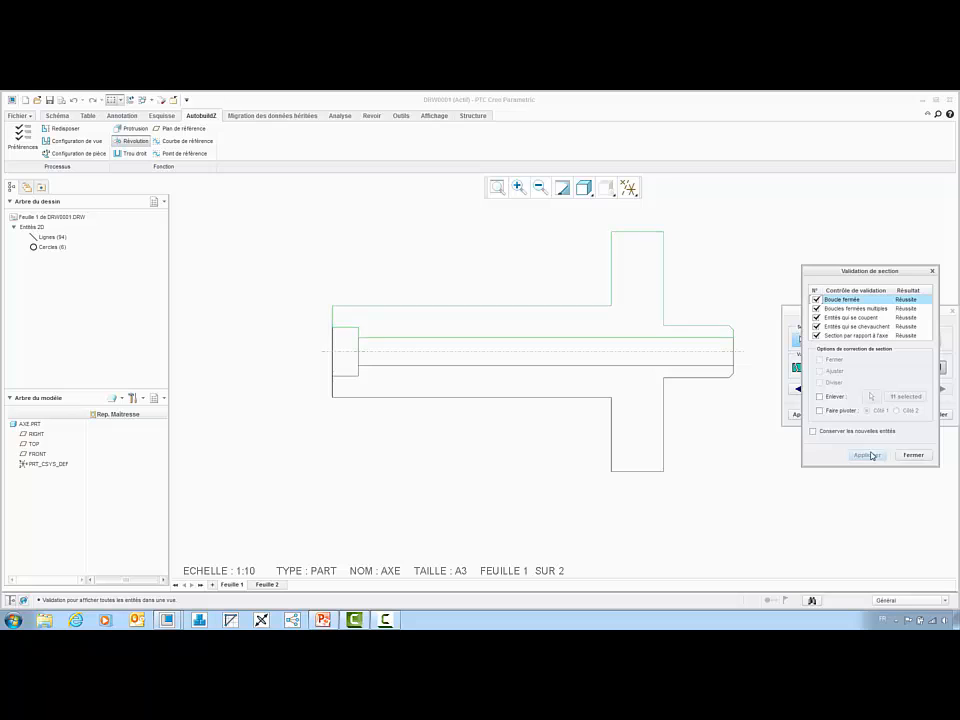
left_click(918, 457)
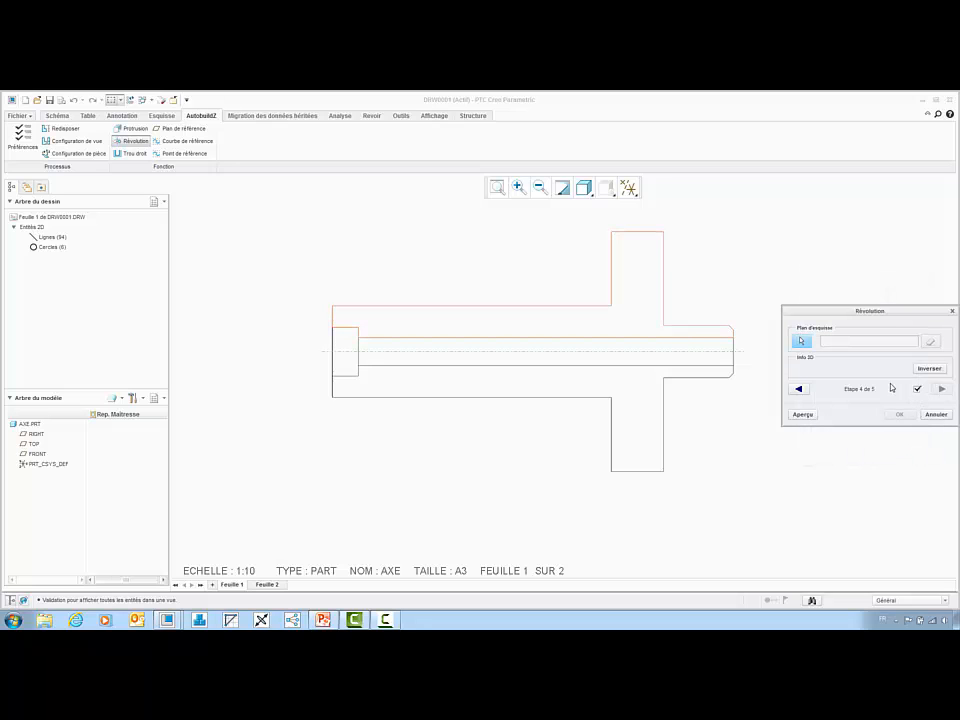
- Set the front view's horizontal centerline as the sketch plane of the revolve
left_click(802, 340)
scroll(589, 489, "up", 5)
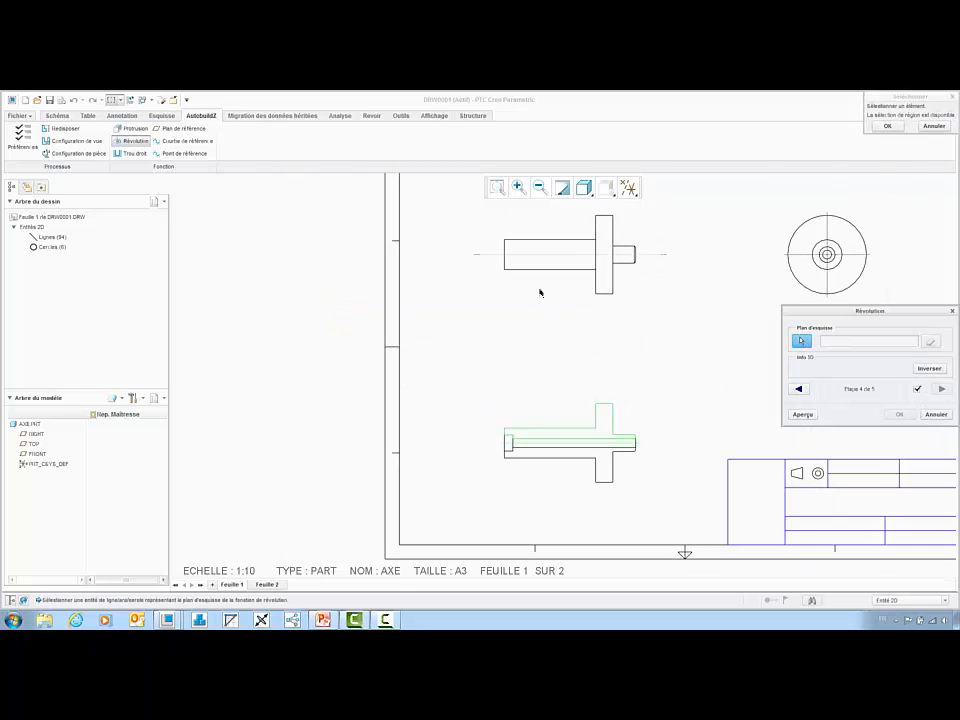
left_click(531, 254)
- Set the variable revolve angle to 360 degrees and create the revolved feature
scroll(553, 476, "down", 5)
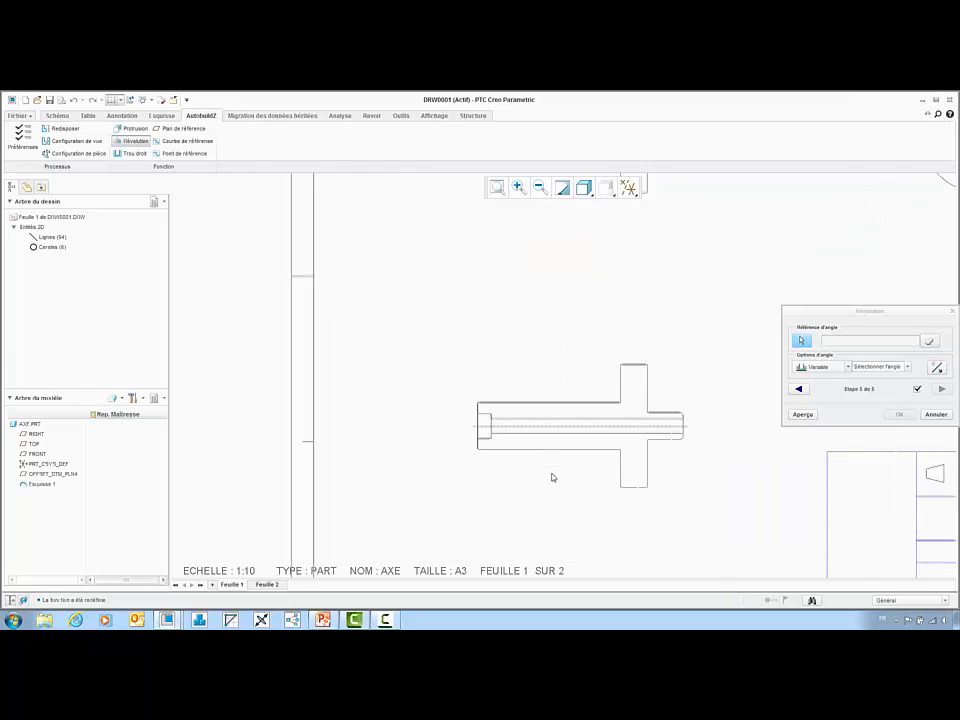
left_click(910, 367)
left_click(868, 392)
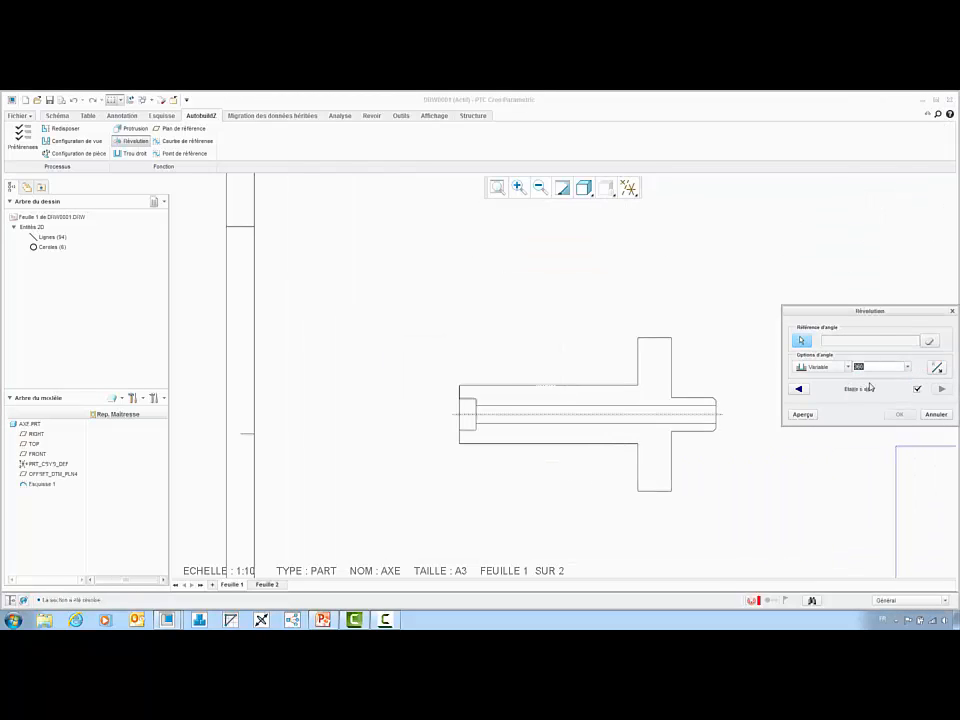
left_click(900, 414)
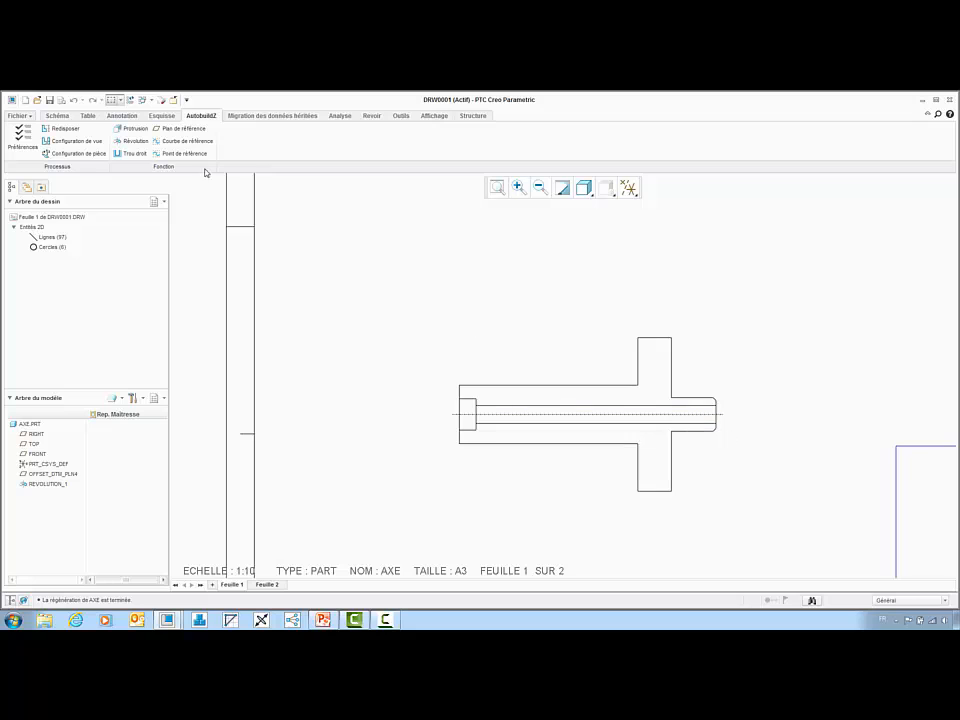
- Open AXE.PRT from the current session and examine the revolved part
left_click(38, 100)
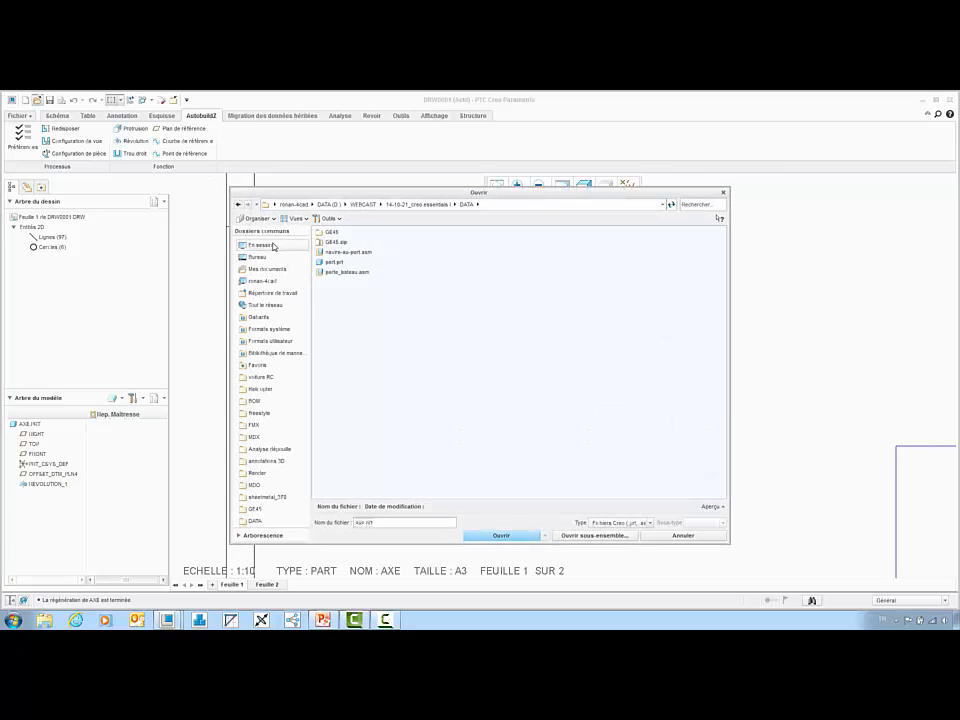
left_click(272, 245)
double_click(340, 233)
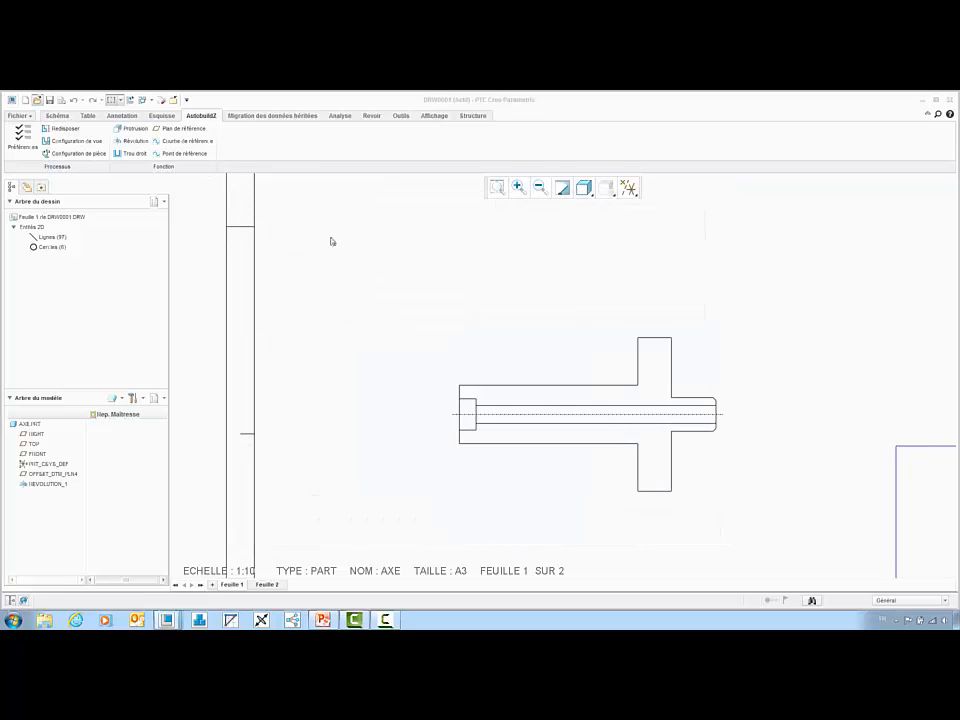
middle_click_drag(363, 264, 309, 290)
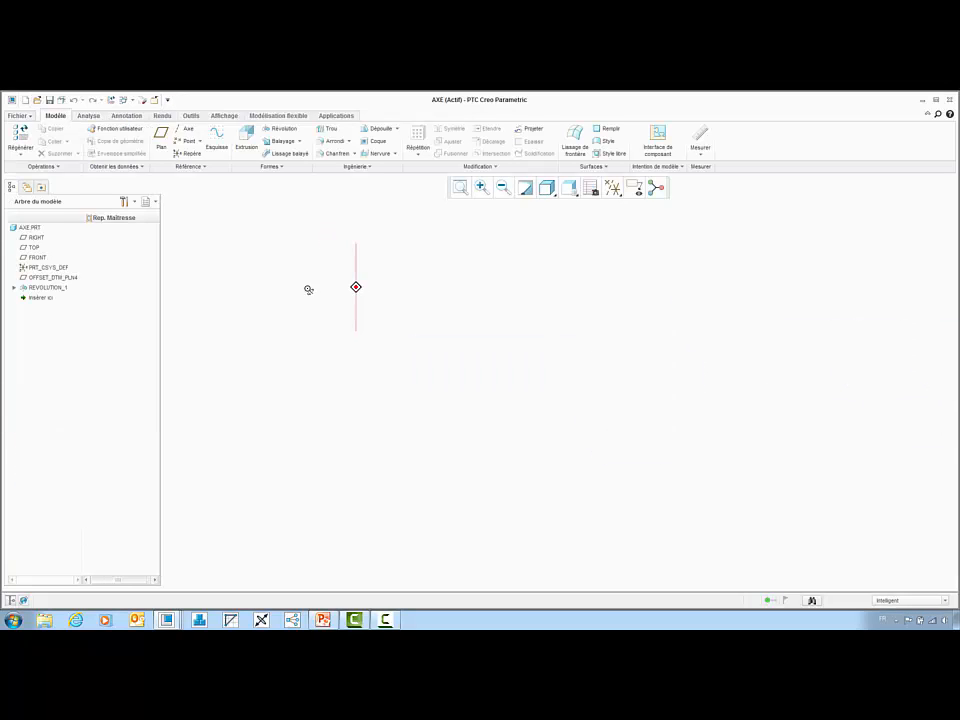
left_click(459, 192)
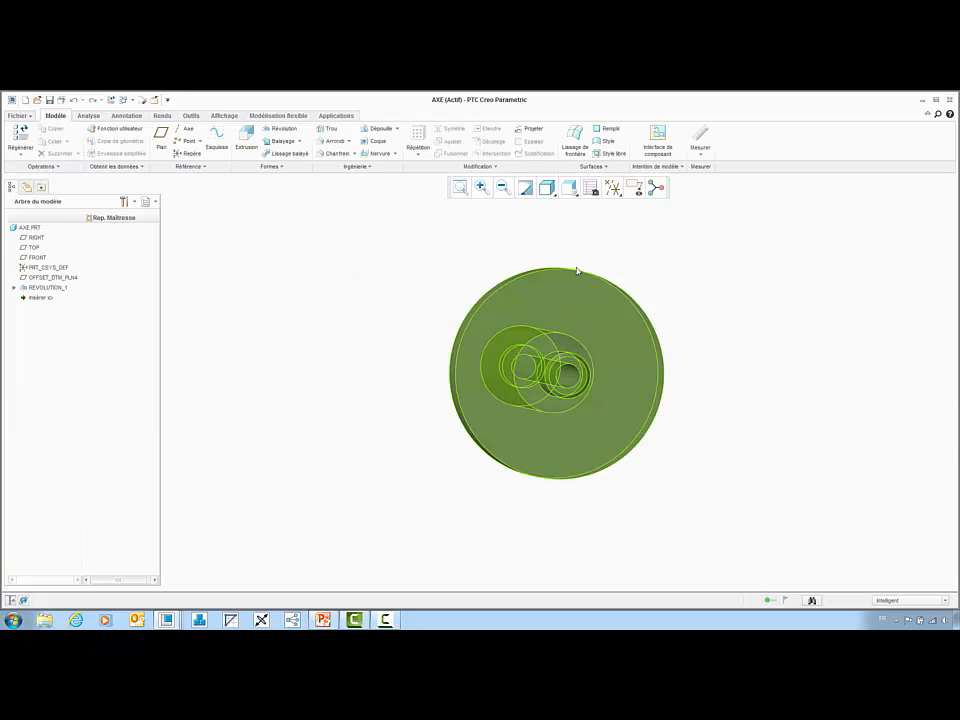
middle_click_drag(576, 270, 628, 268)
key("super+Left")
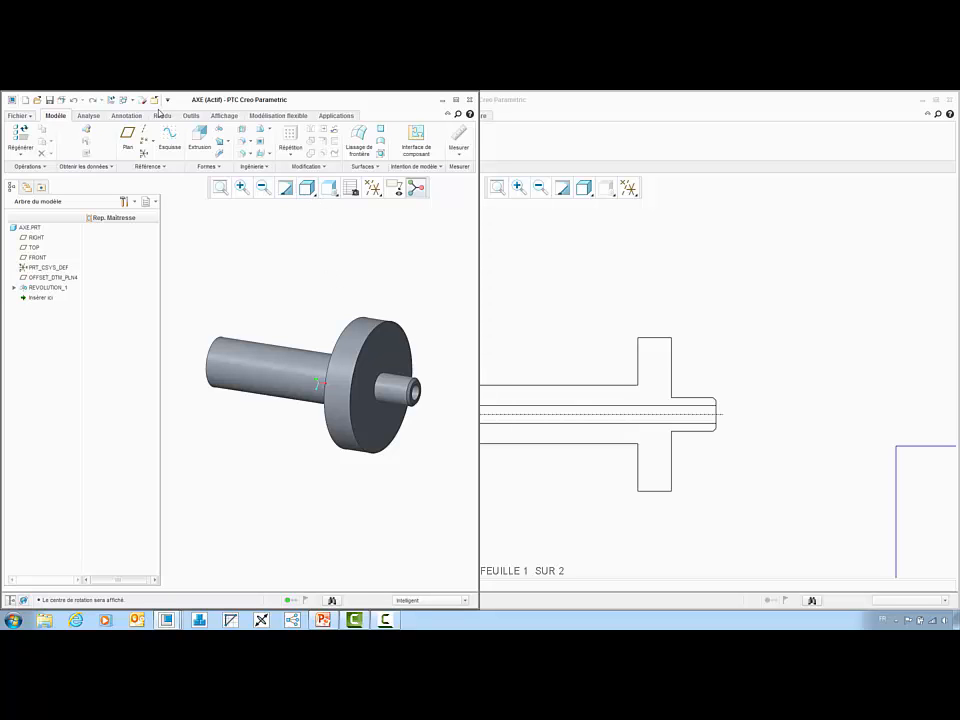
key("super+Up")
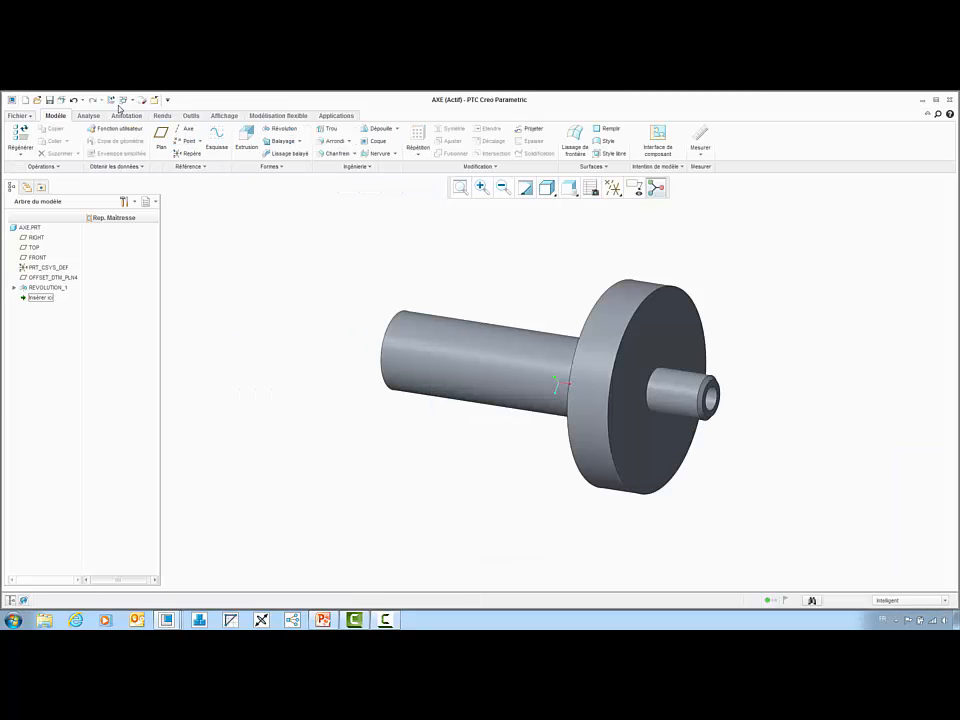
- Create a component interface on the axle with coincident constraints on the short end's cylindrical surface and the adjacent flange face
left_click(648, 144)
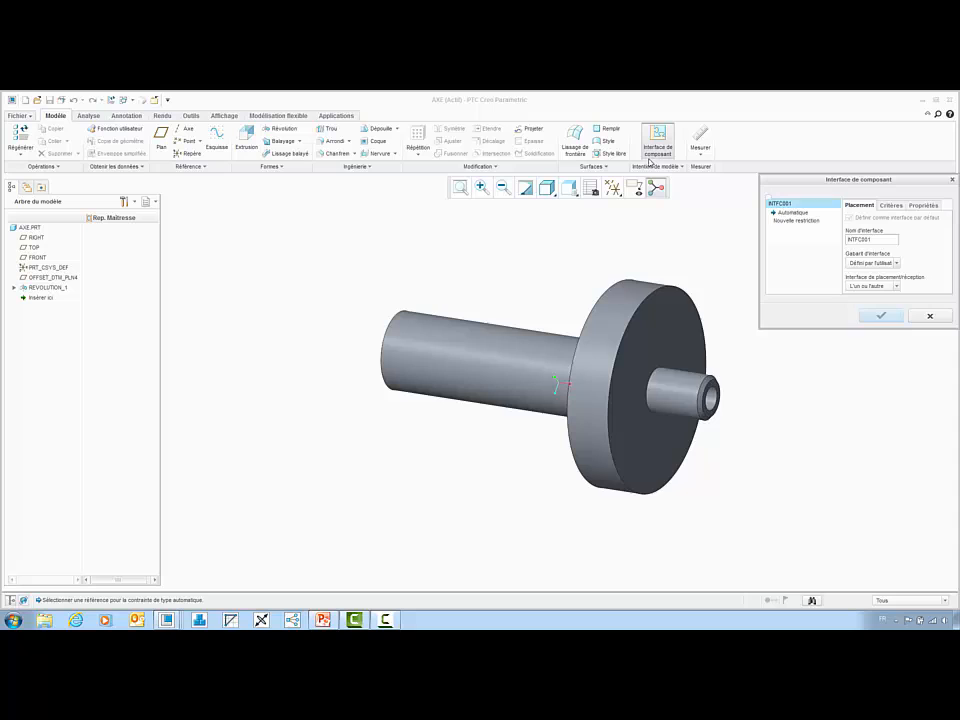
left_click(674, 385)
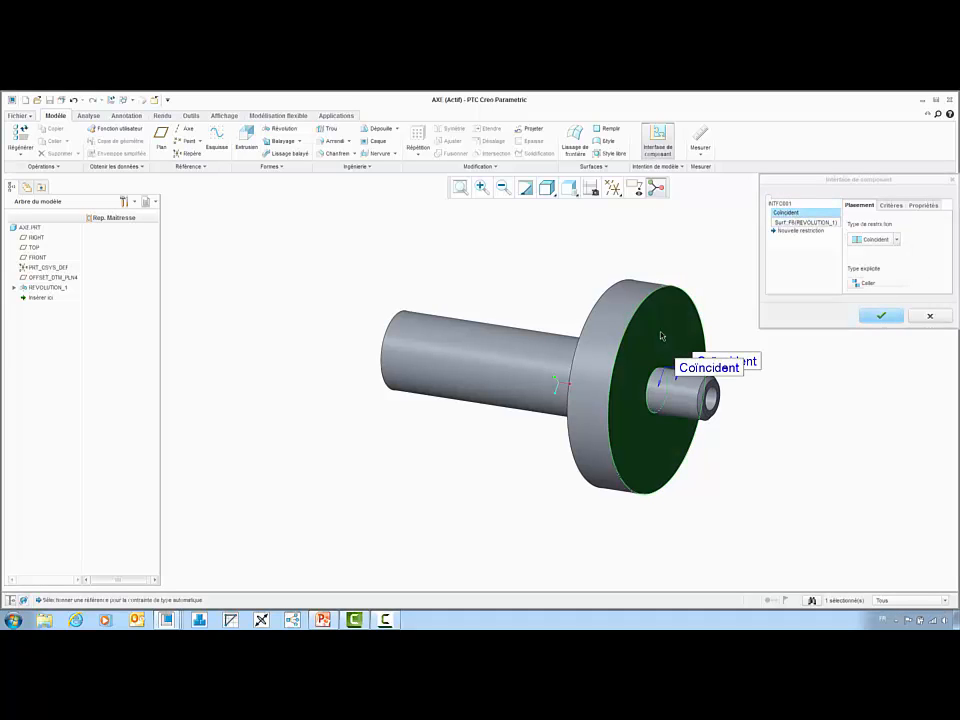
left_click(658, 336)
middle_click(619, 237)
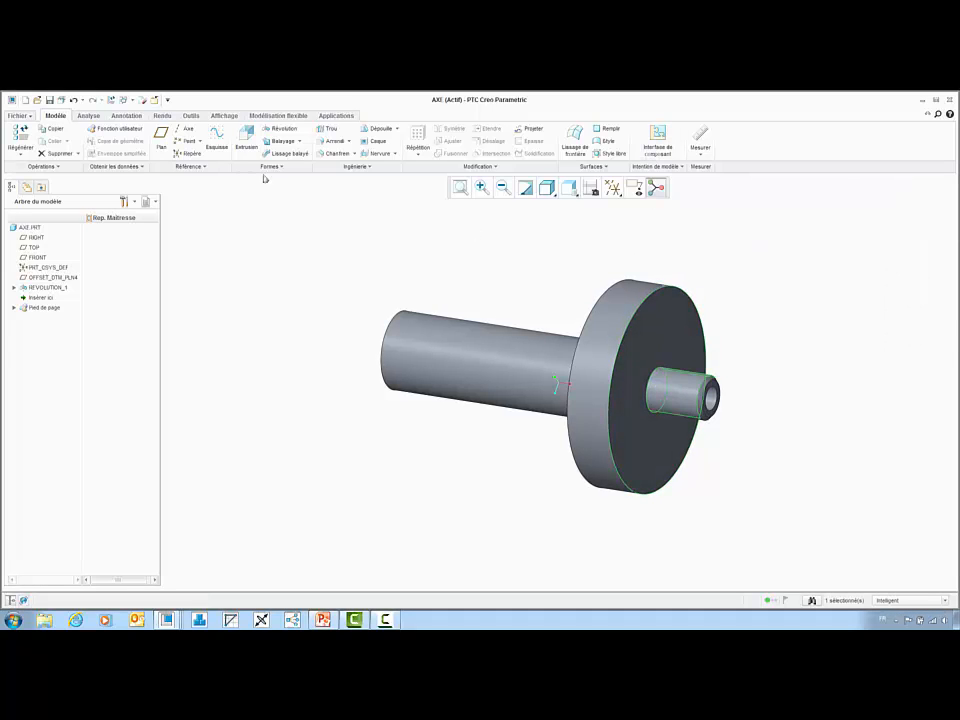
- Switch to the PORTE_BATEAU assembly and start a hole with the datum planes displayed
left_click(123, 100)
left_click(162, 111)
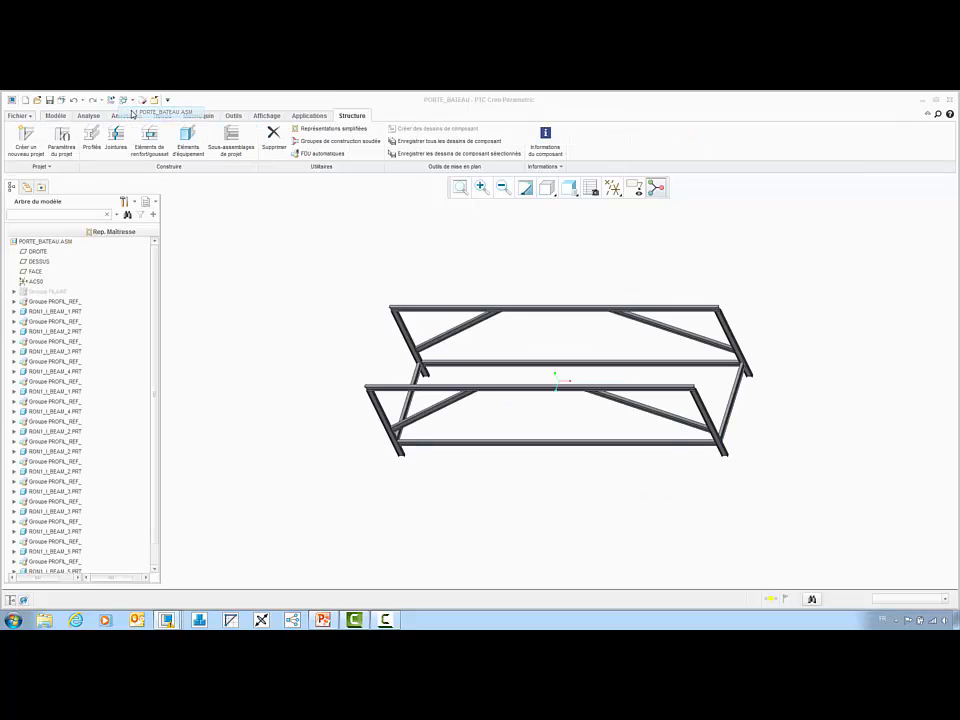
left_click(62, 117)
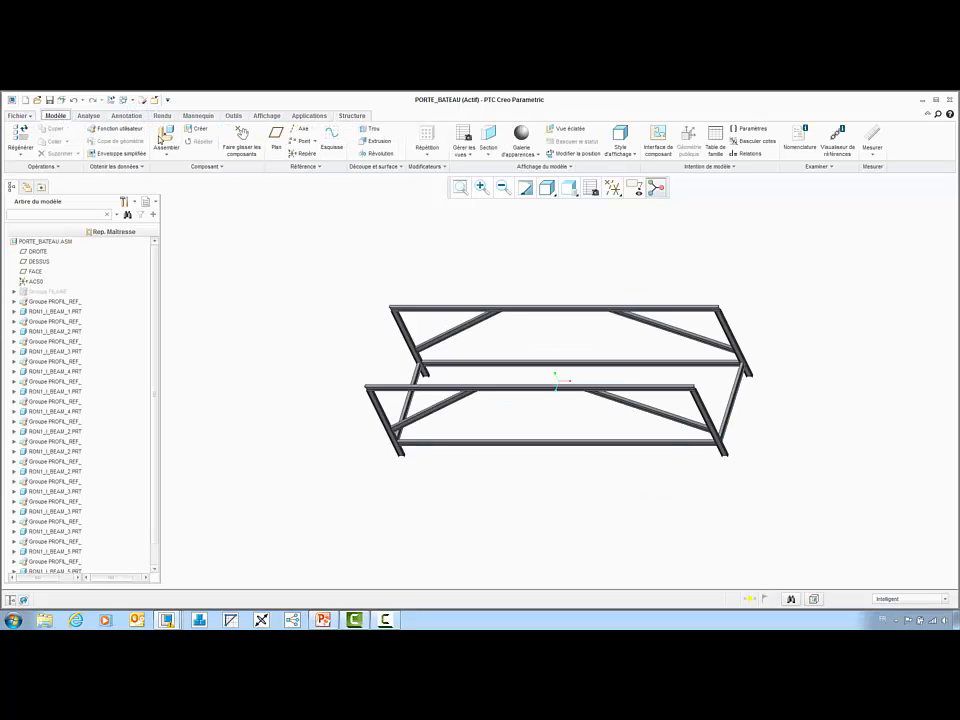
left_click(372, 130)
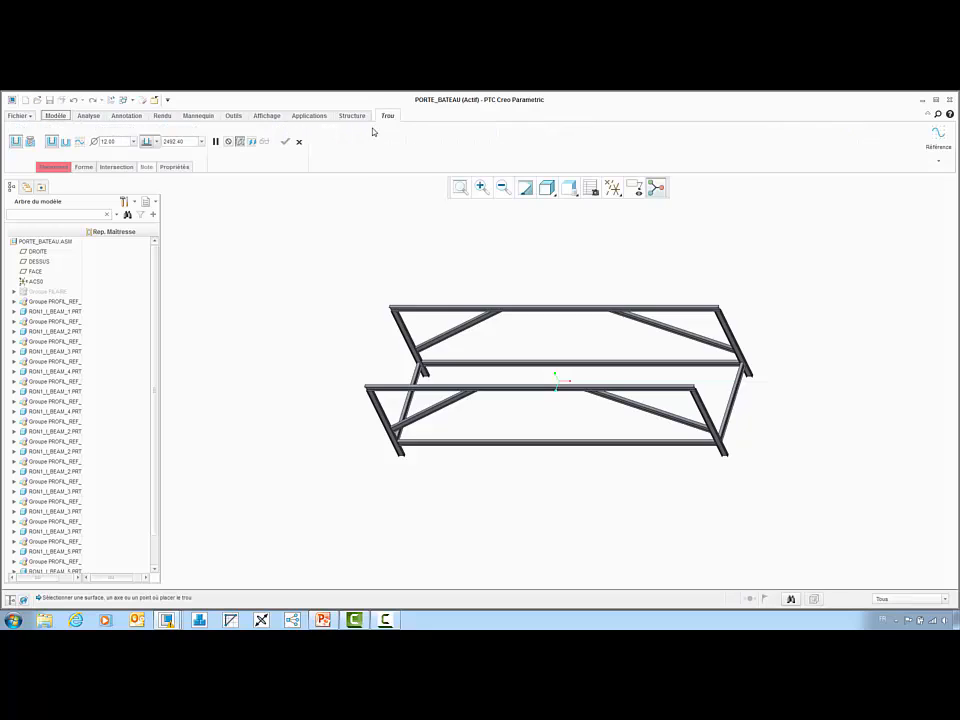
left_click(612, 188)
left_click(608, 248)
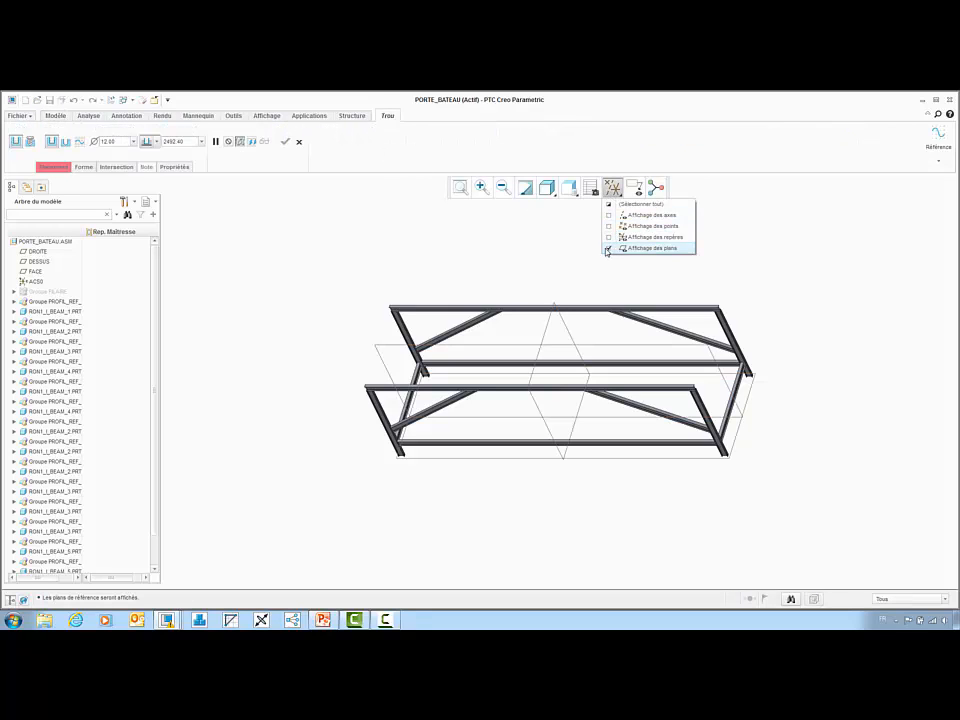
- Place the hole on the front inclined beam's web near the diagonal brace and attach its lateral offset reference
left_click(481, 188)
left_click(372, 410)
left_click(435, 476)
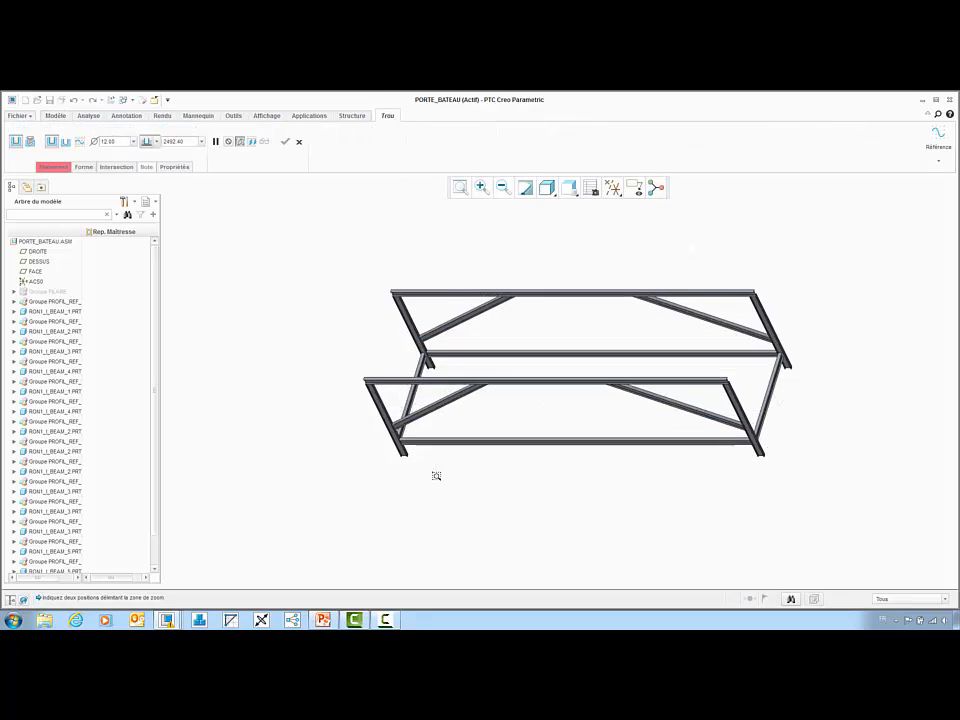
left_click(470, 312)
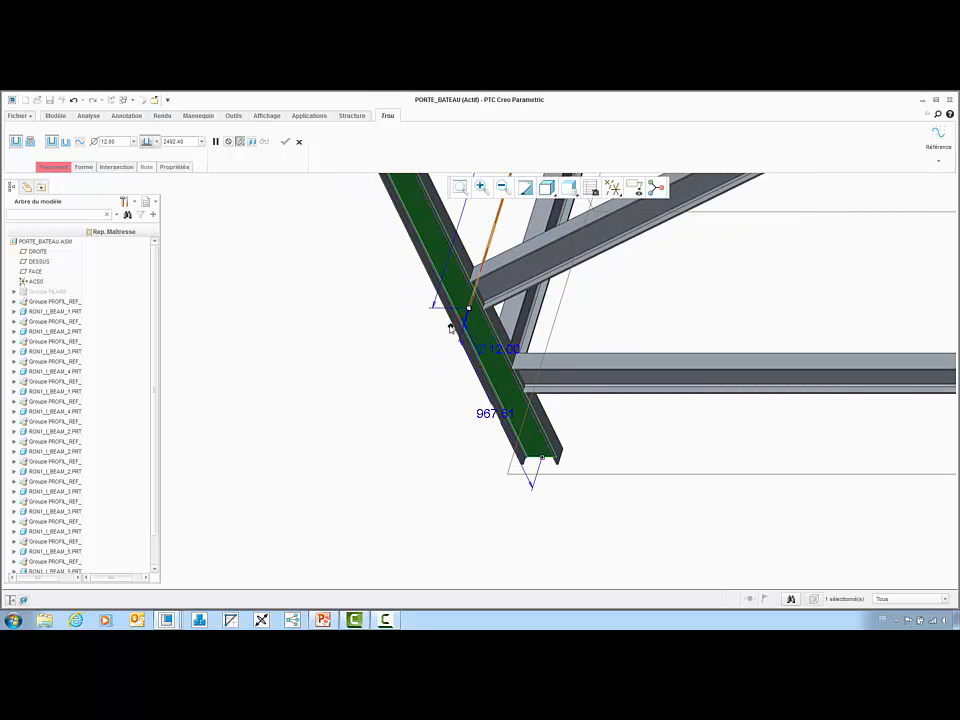
left_click_drag(451, 328, 452, 308)
- Set the hole's lateral offset to 75 and its offset from the beam's lower end to 1000
double_click(391, 341)
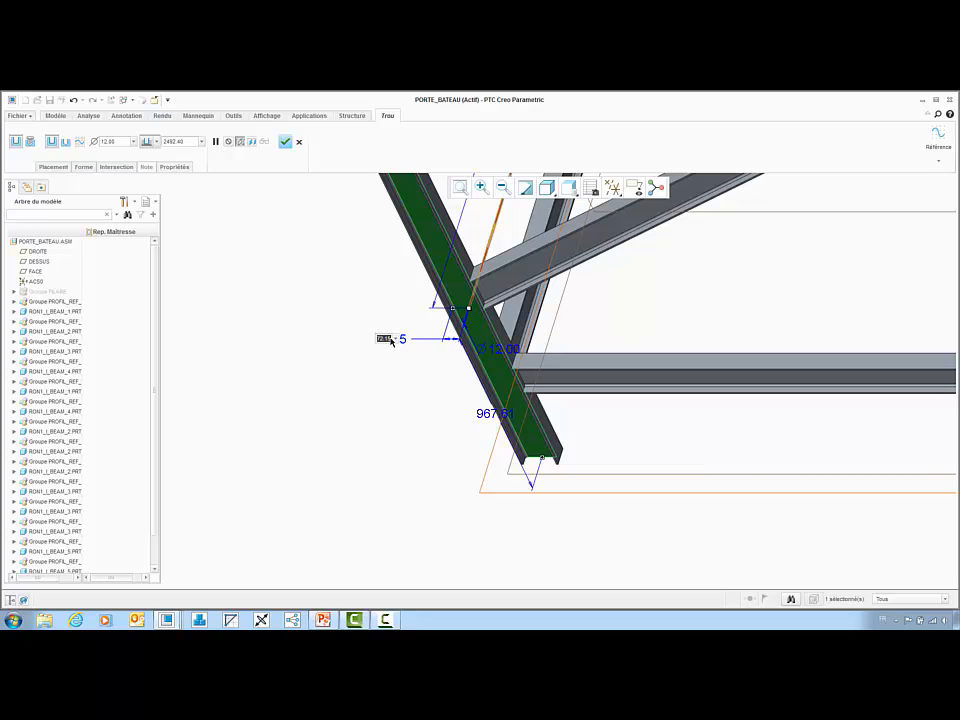
type("75")
key("Return")
double_click(488, 413)
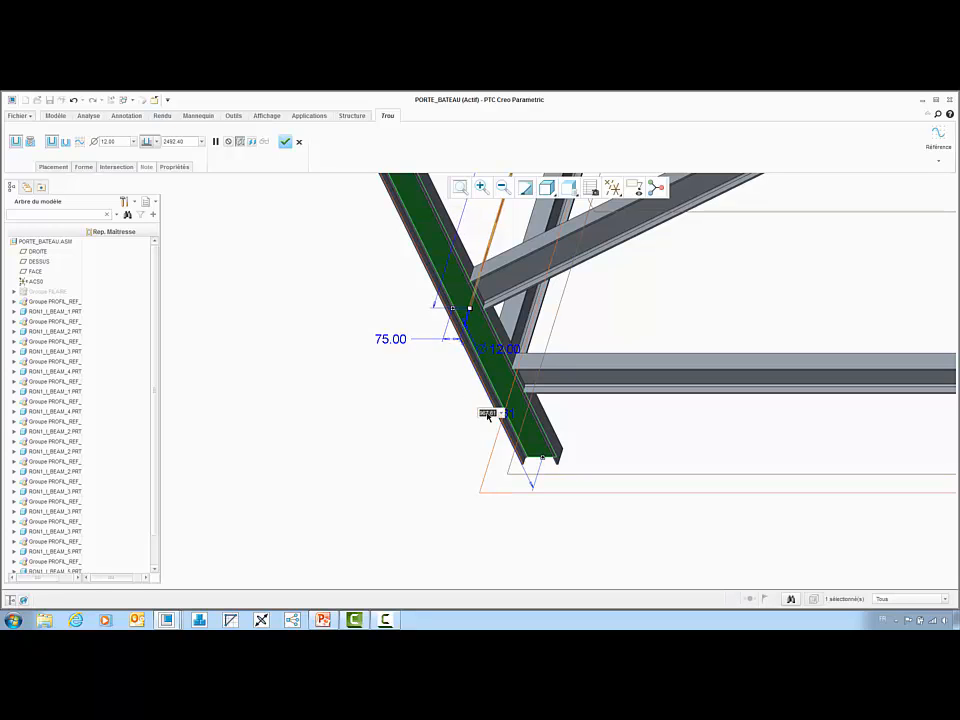
type("1000")
key("Return")
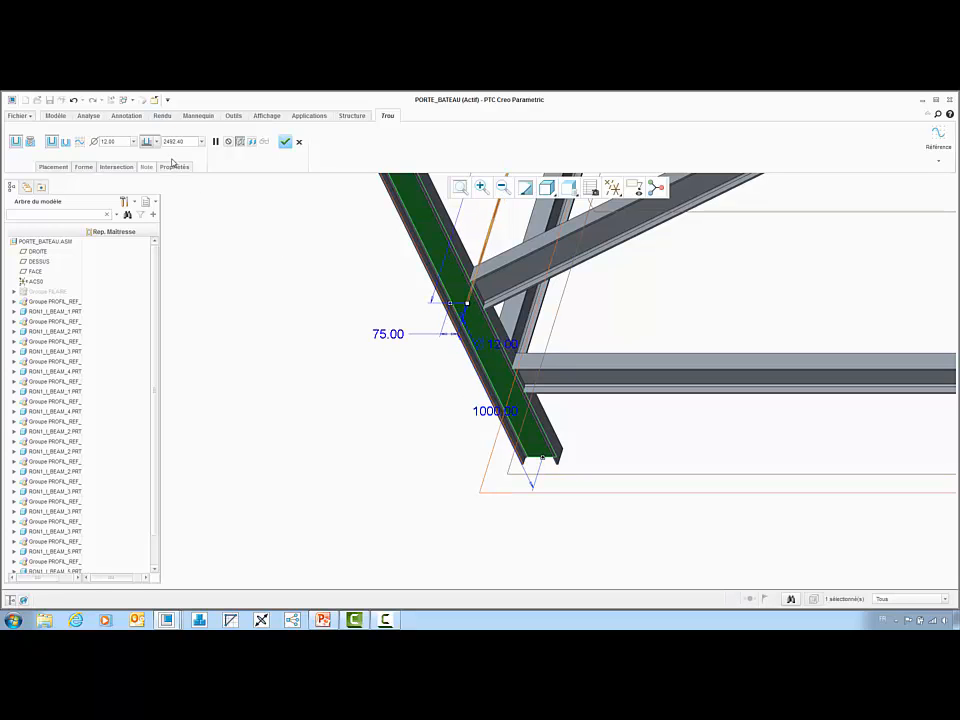
- Set the hole's depth to end at a selected beam surface and complete the hole
left_click(155, 141)
left_click(147, 200)
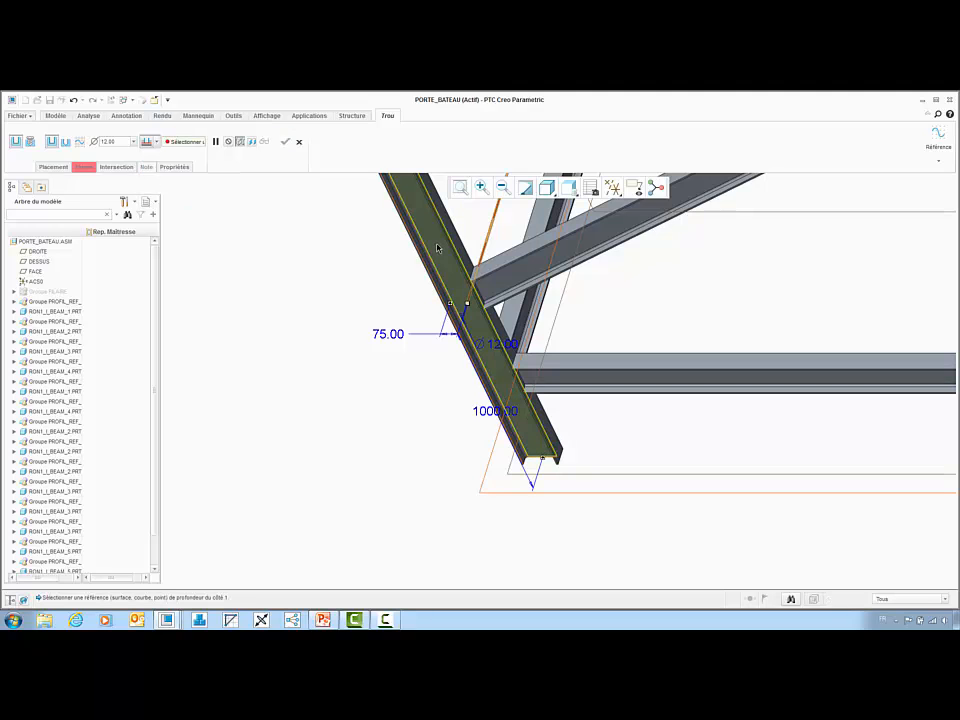
left_click(418, 250)
middle_click(368, 263)
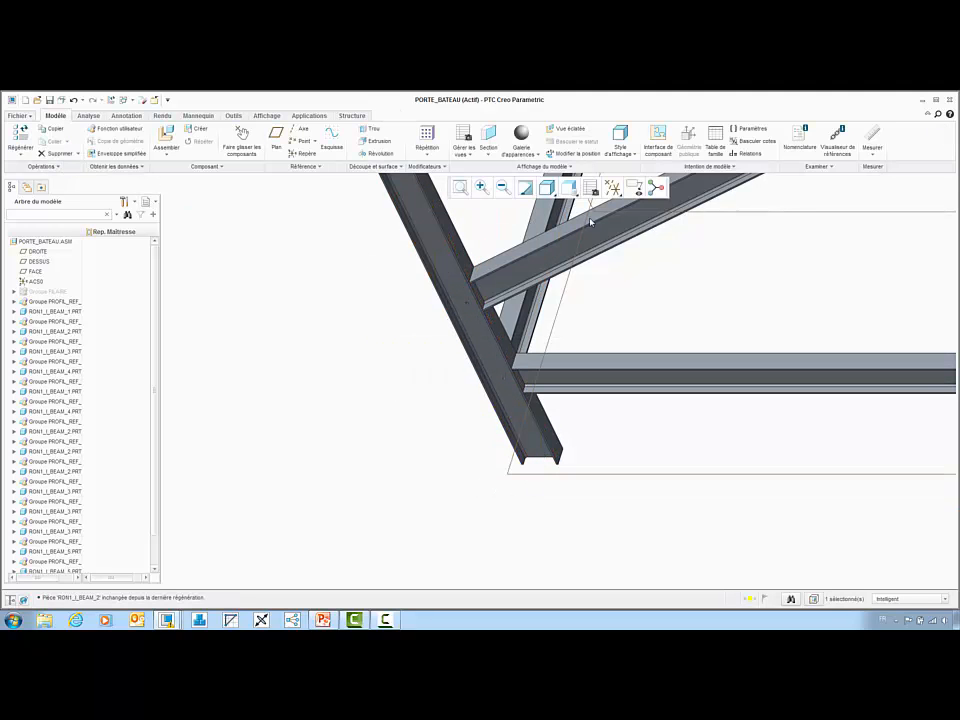
- Insert AXE.PRT from the session into the assembly as a new component
left_click(168, 138)
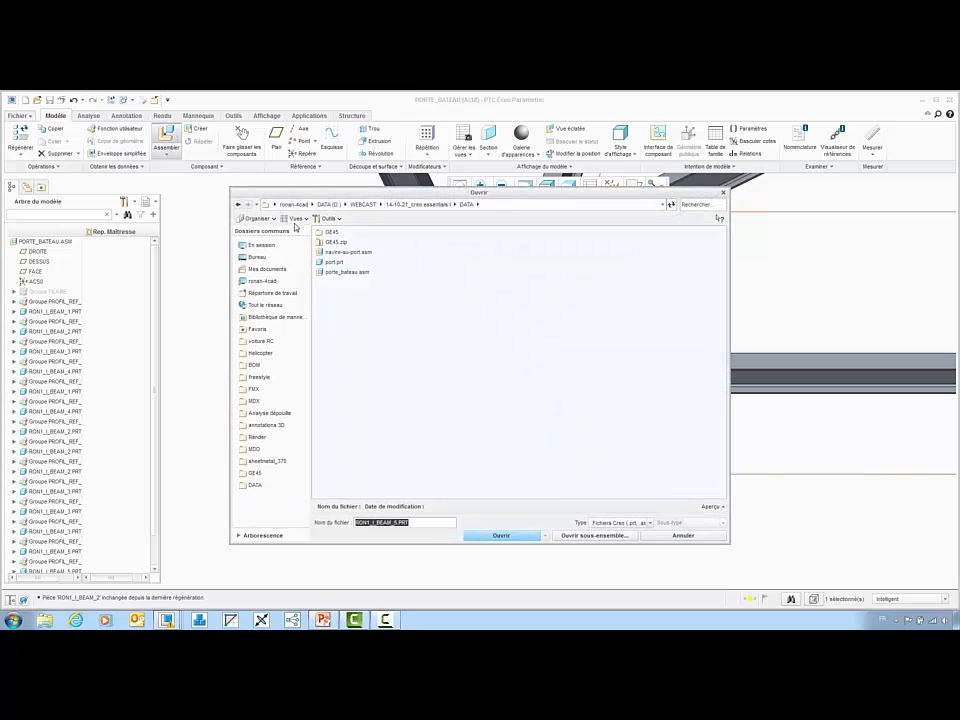
left_click(334, 233)
double_click(334, 233)
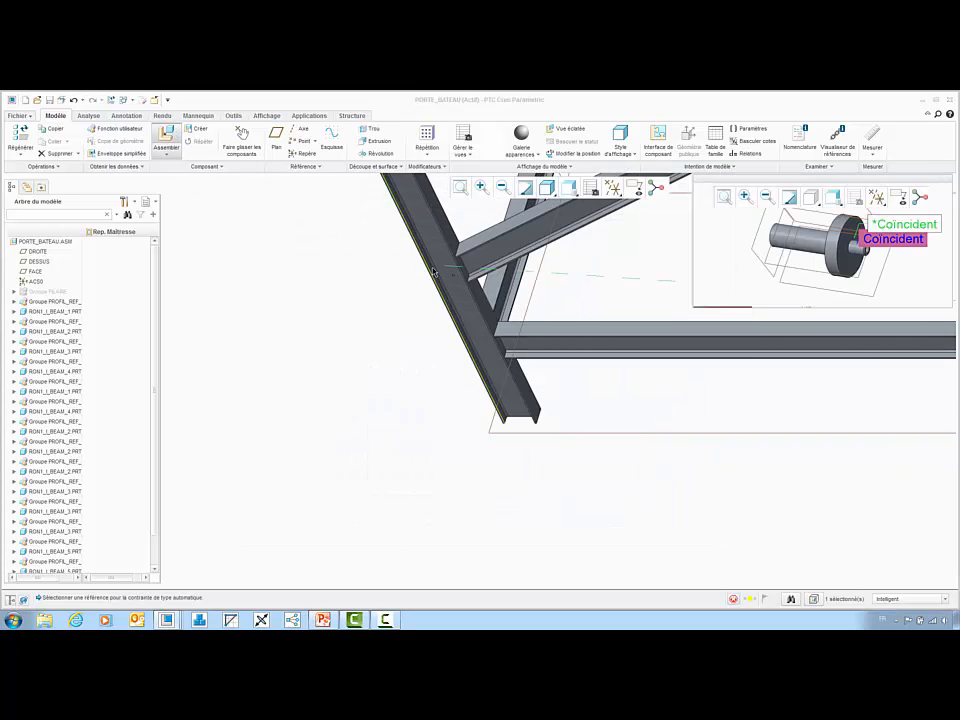
- Constrain the axle to the beam's hole and web face through interface INTFC001, reversing the face constraint
scroll(426, 270, "up", 4)
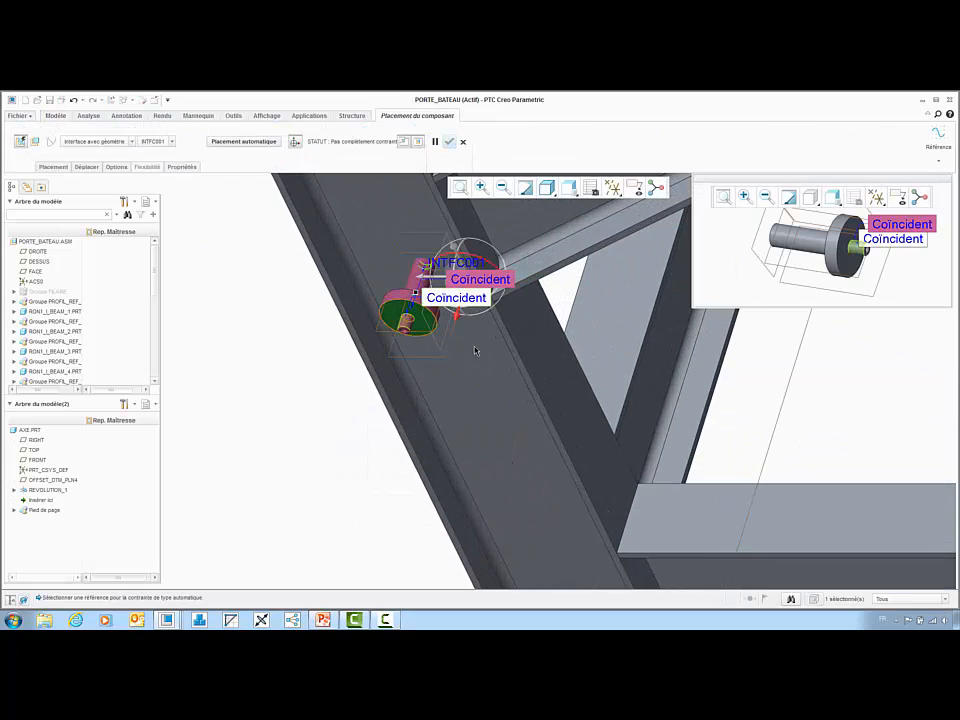
left_click(424, 276)
right_click(372, 294)
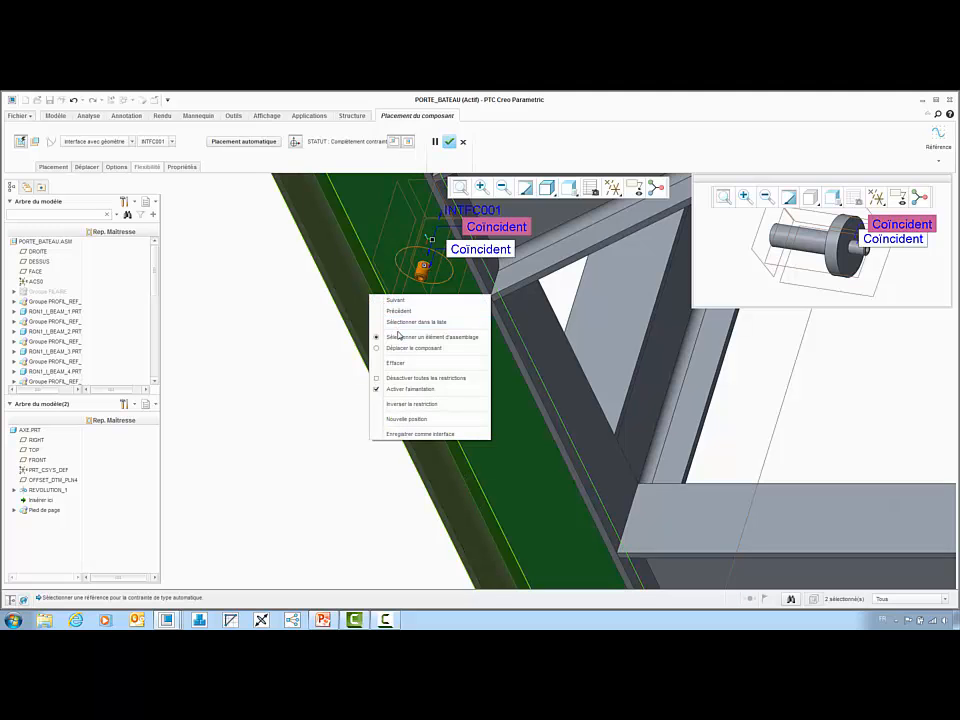
left_click(411, 403)
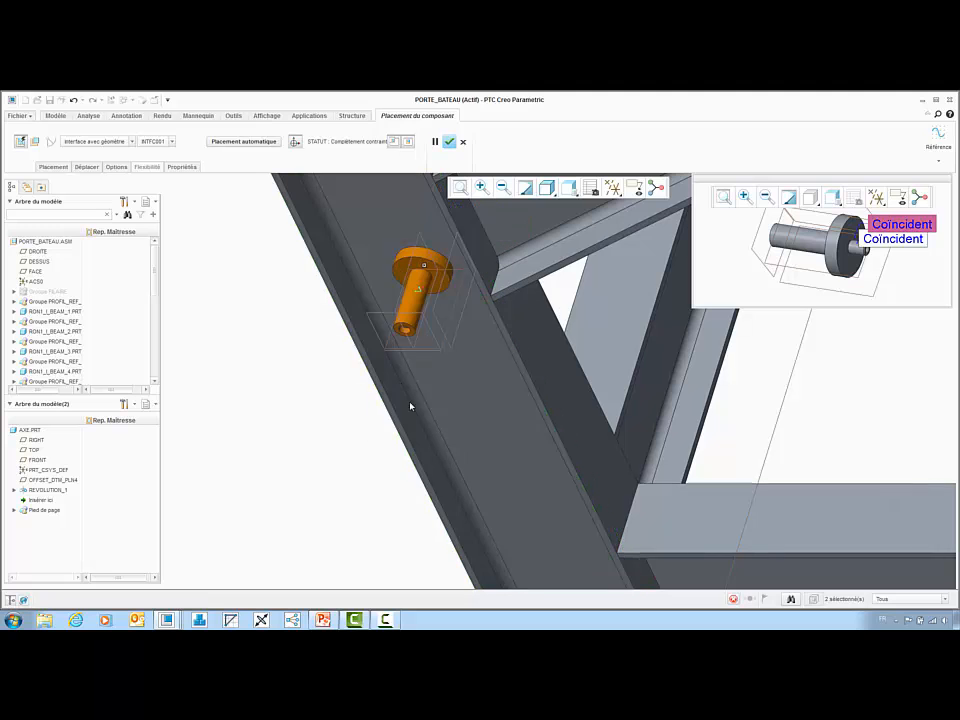
middle_click(296, 335)
- Hide the datum planes in the assembly
scroll(486, 324, "up", 3)
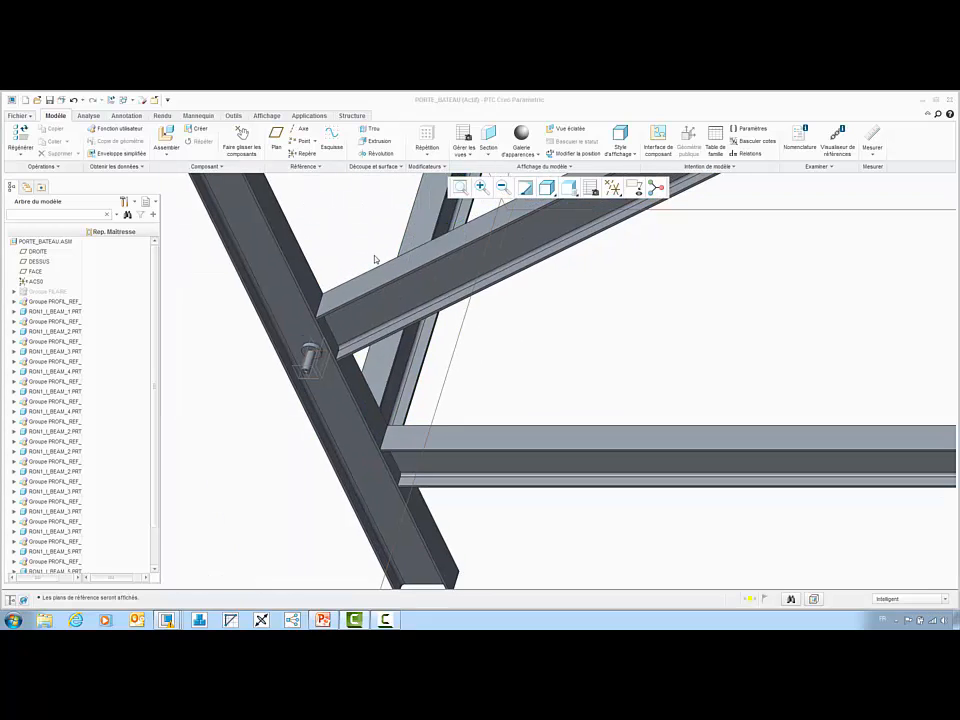
left_click(612, 187)
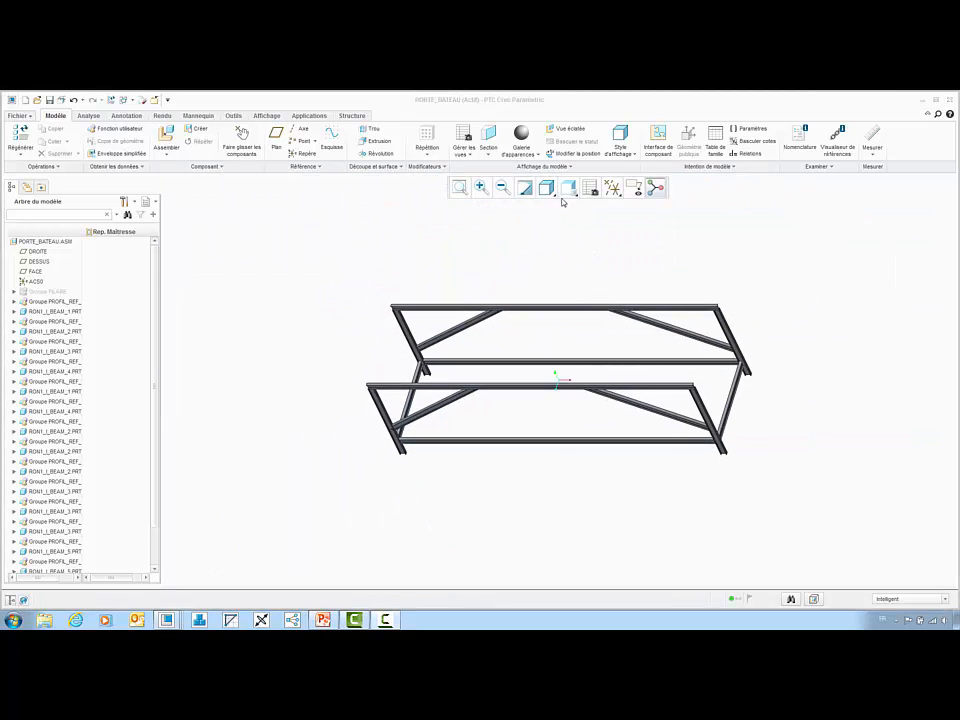
left_click(567, 188)
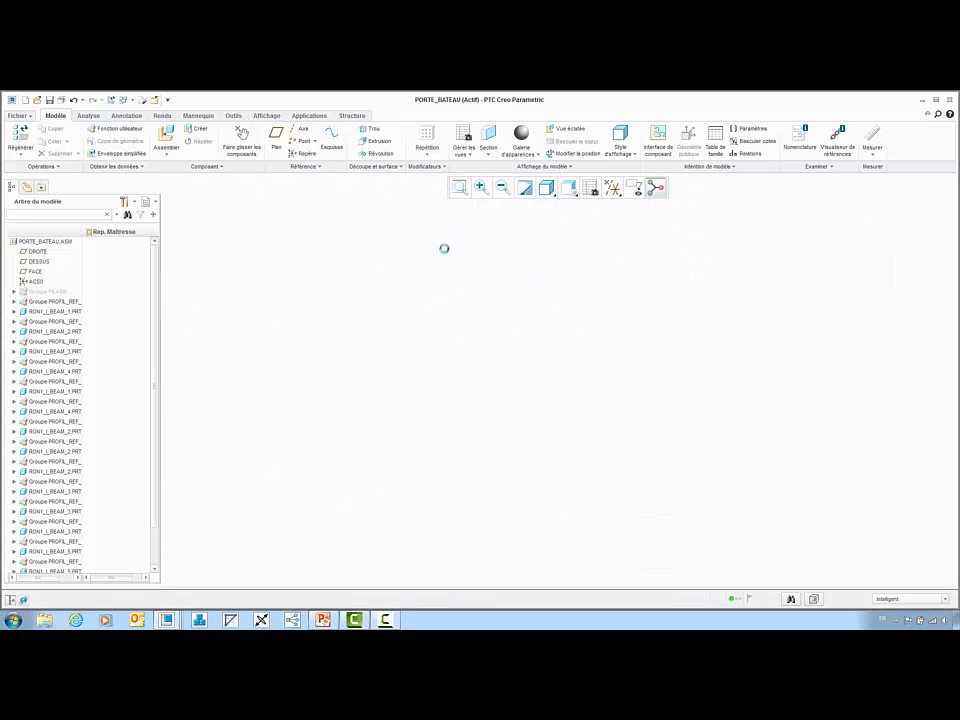
- Insert the flat washer rondelle_plate.prt from the visserie/rondelles folder of the Pro/Library into the assembly
left_click(166, 140)
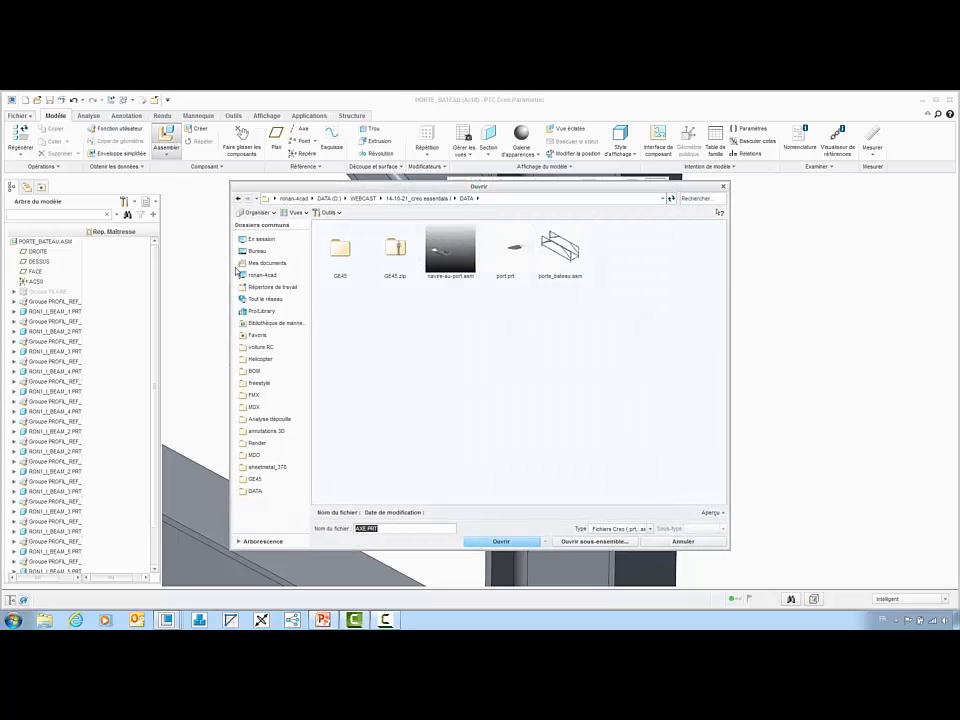
left_click(266, 312)
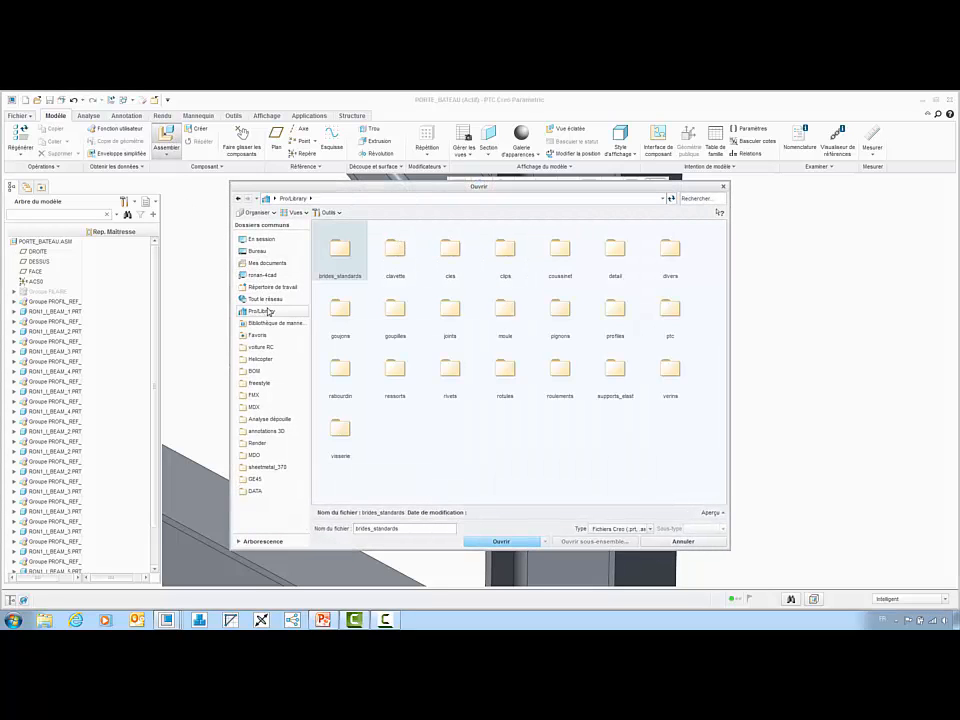
double_click(340, 427)
double_click(505, 250)
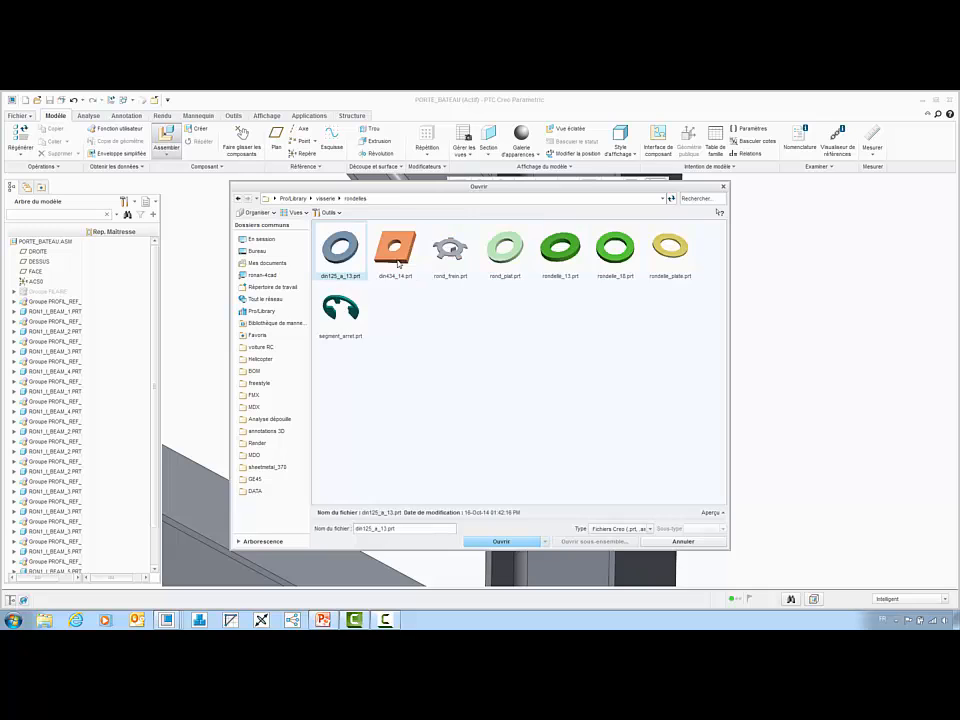
double_click(670, 247)
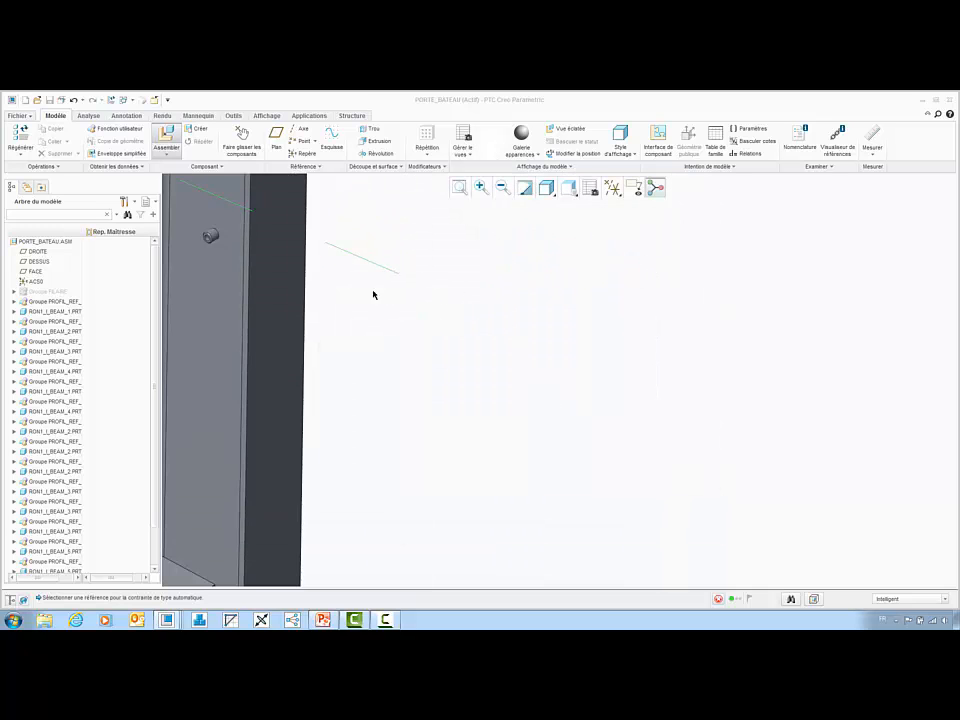
- Place the washer on the axle's protruding end with automatic placement, accepting Position 1
left_click(245, 141)
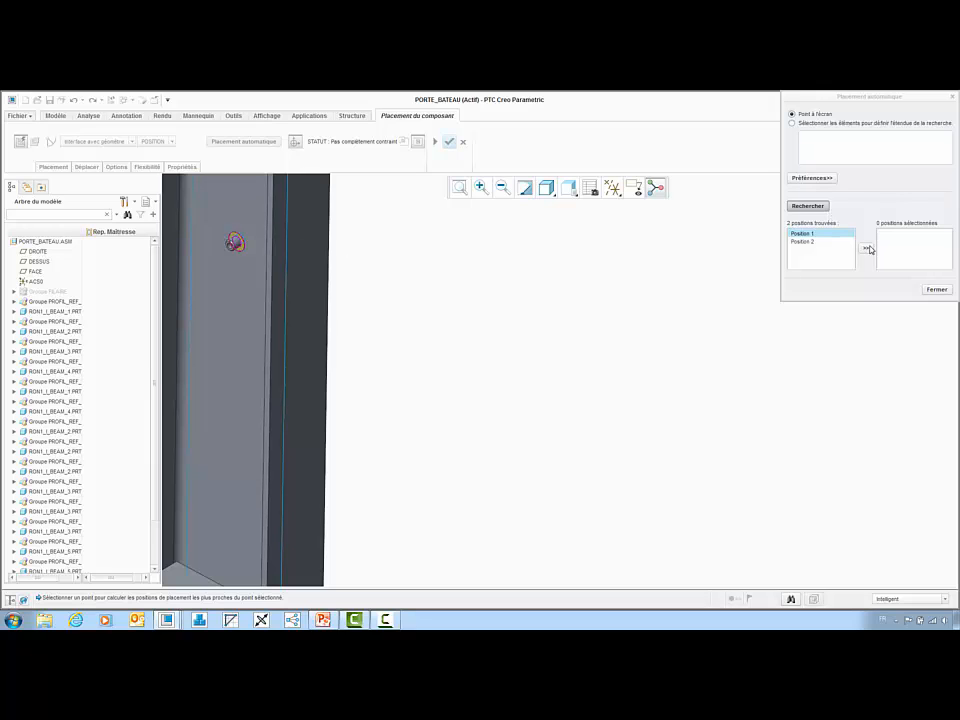
left_click(868, 249)
left_click(929, 289)
left_click(450, 144)
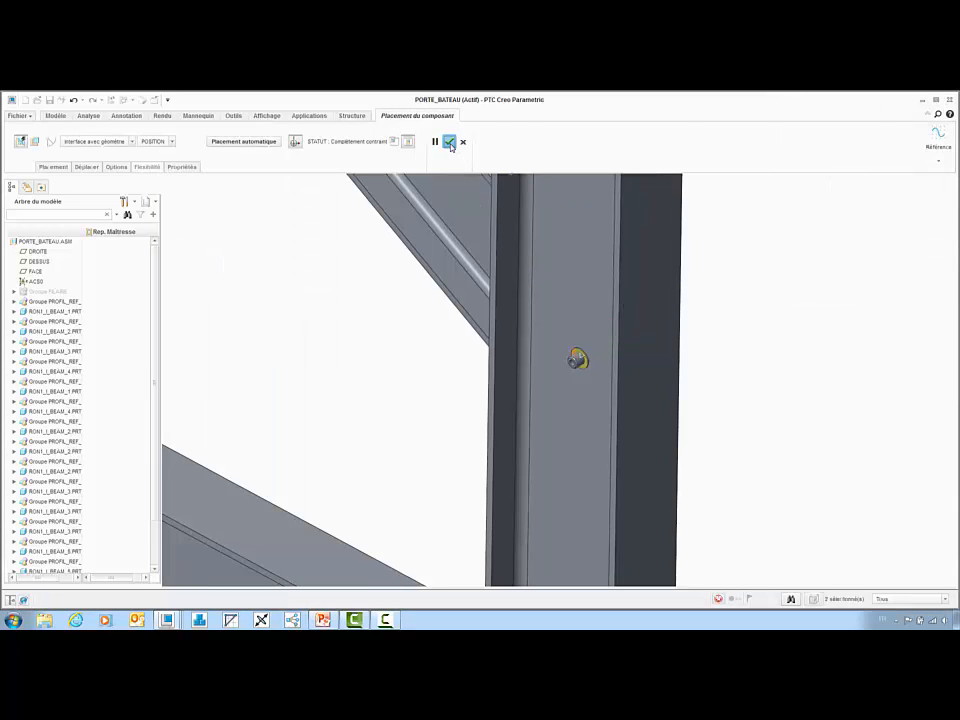
- Insert the nut ecrou_m.prt from the visserie/ecrous folder of the Pro/Library and place it on the axle's end over the washer
left_click(166, 137)
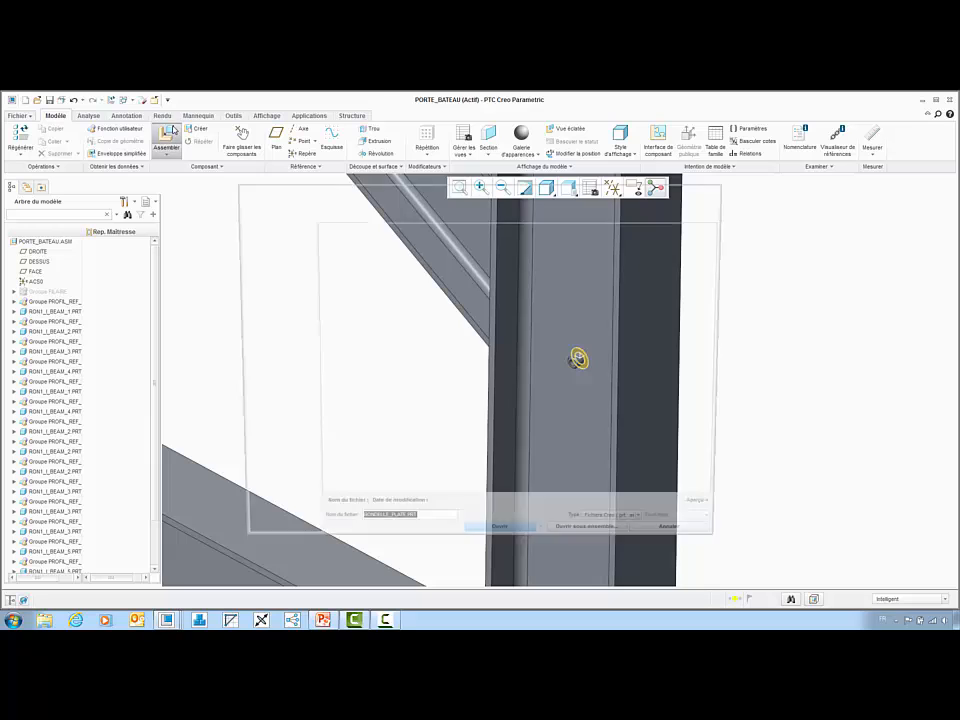
left_click(296, 311)
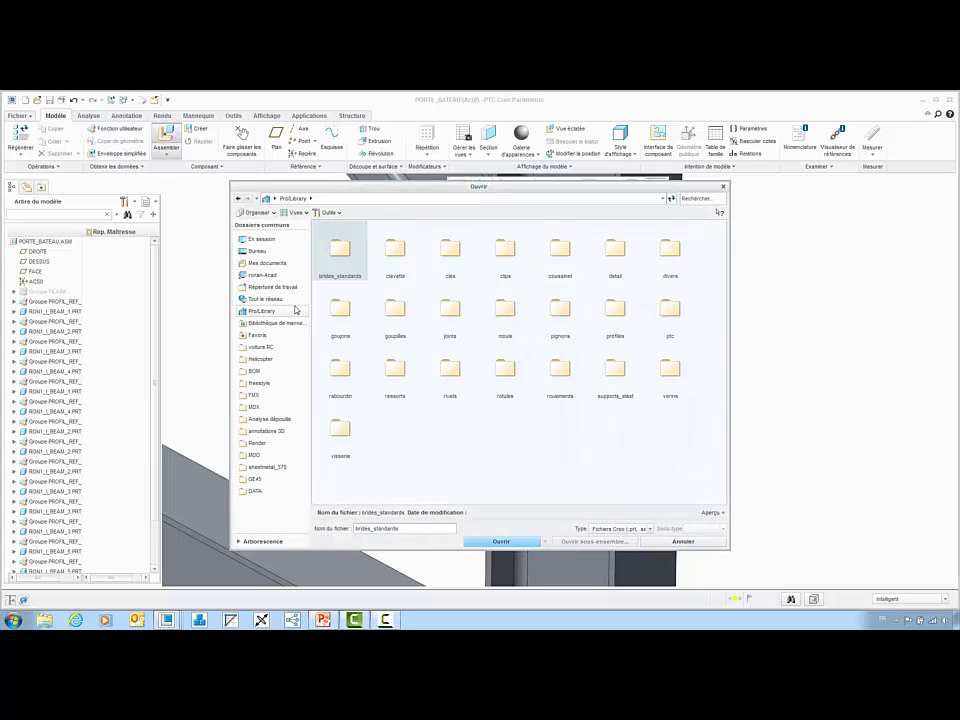
double_click(341, 428)
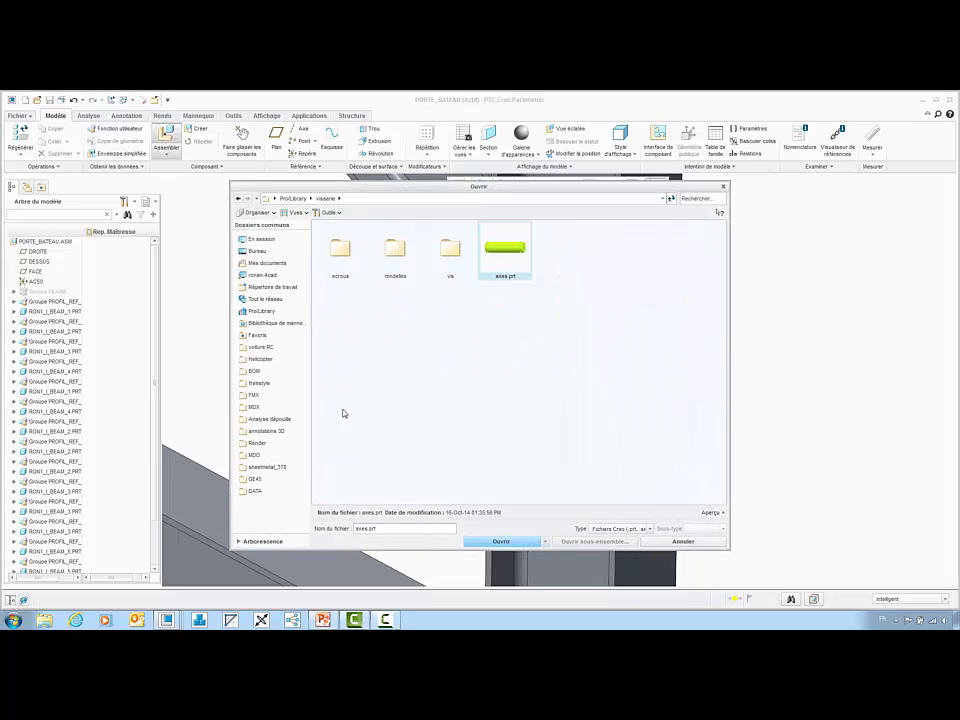
double_click(340, 252)
double_click(345, 310)
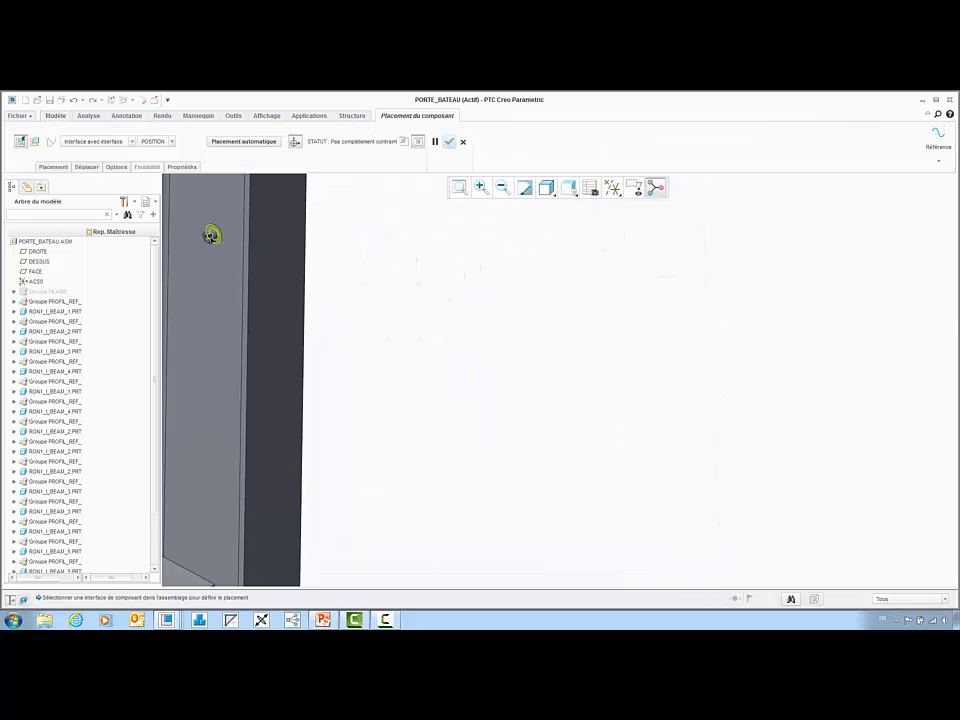
left_click(211, 235)
left_click(449, 143)
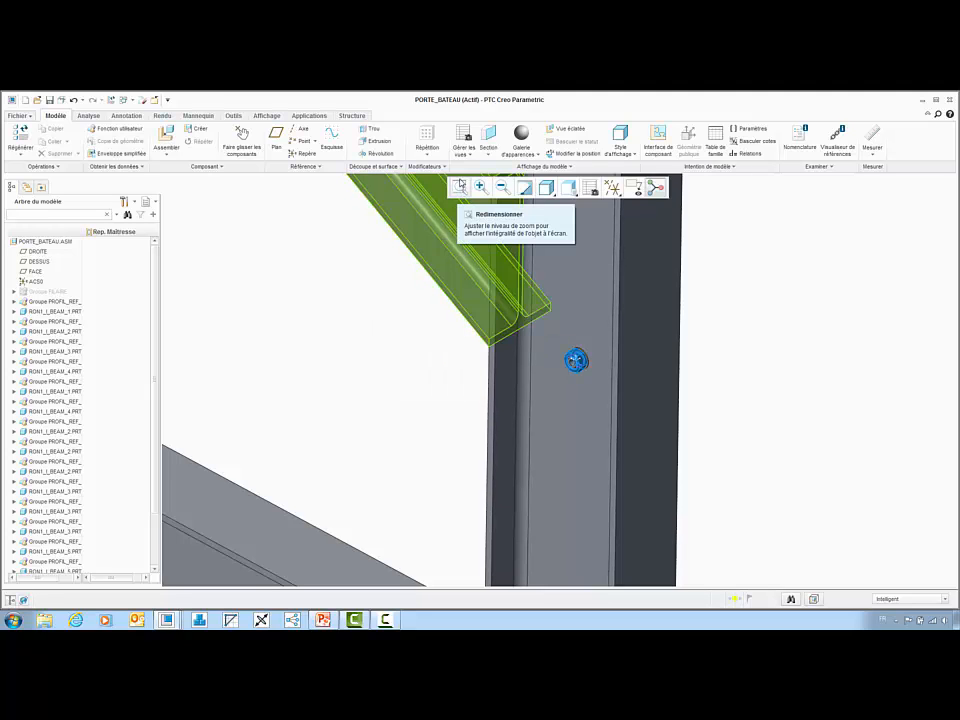
- Create a new sheet-metal part component named tole in the assembly
left_click(459, 186)
left_click(196, 128)
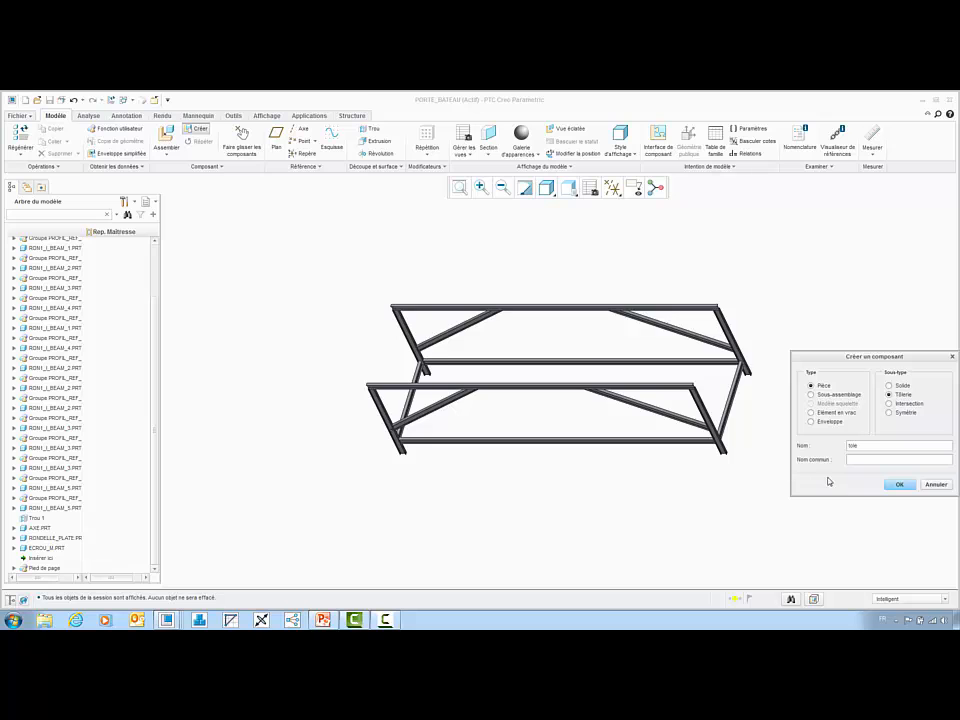
key("Return")
- Display the datum planes while placing the new part near the axle at the beam's lower end
left_click_drag(739, 420, 474, 450)
scroll(428, 421, "down", 4)
scroll(263, 220, "down", 1)
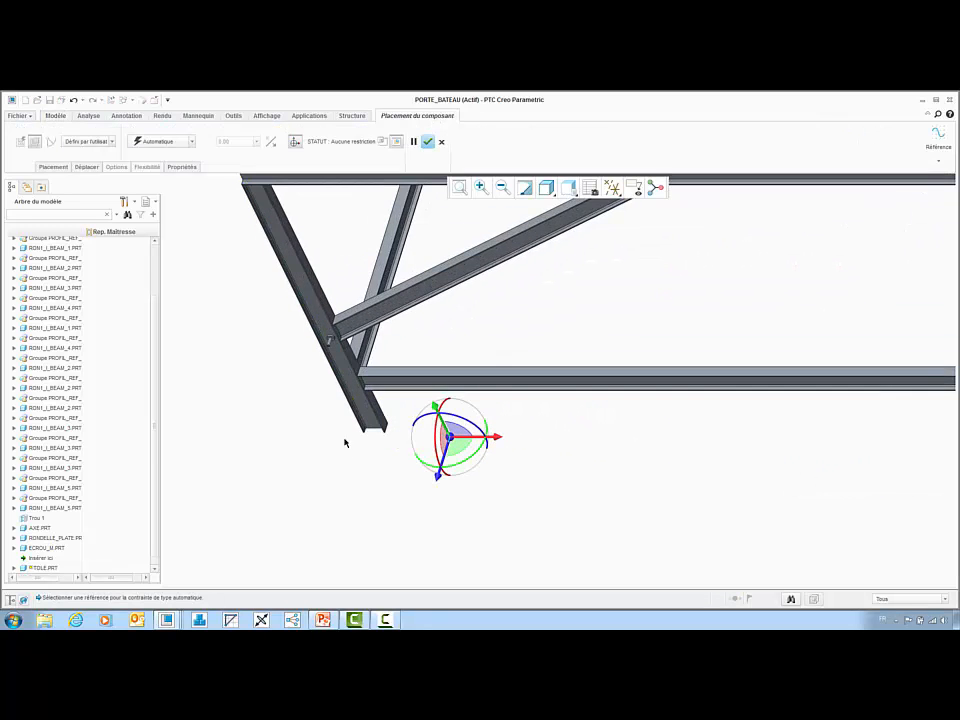
left_click(612, 187)
left_click(639, 246)
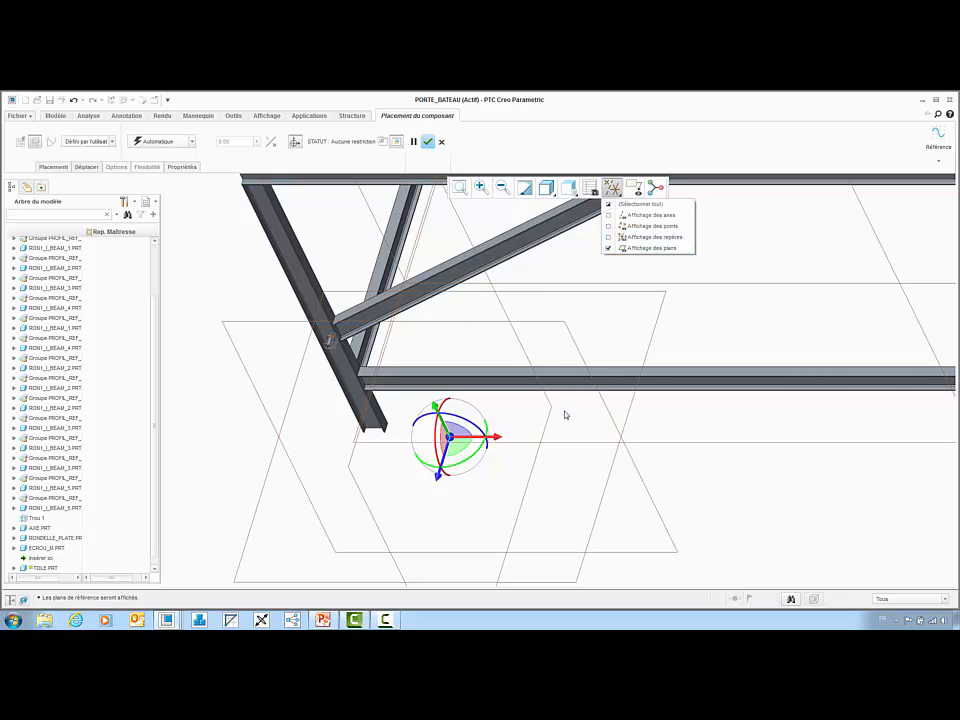
- Constrain a datum plane of the new part to the axle's datum plane with a Distance constraint of 6
scroll(322, 320, "down", 6)
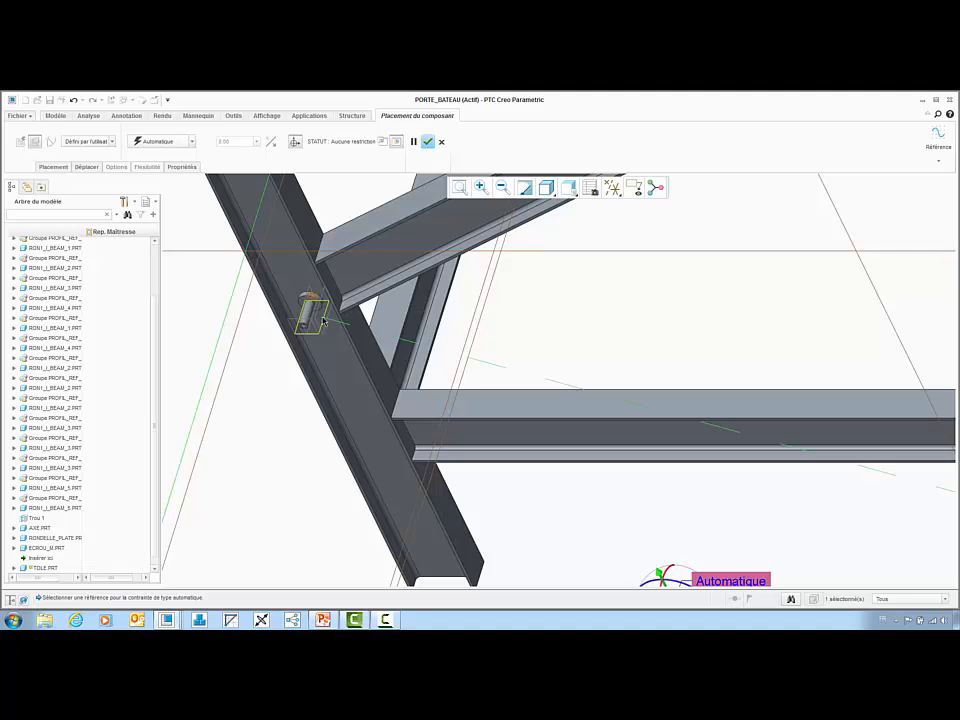
left_click(322, 320)
right_click(582, 316)
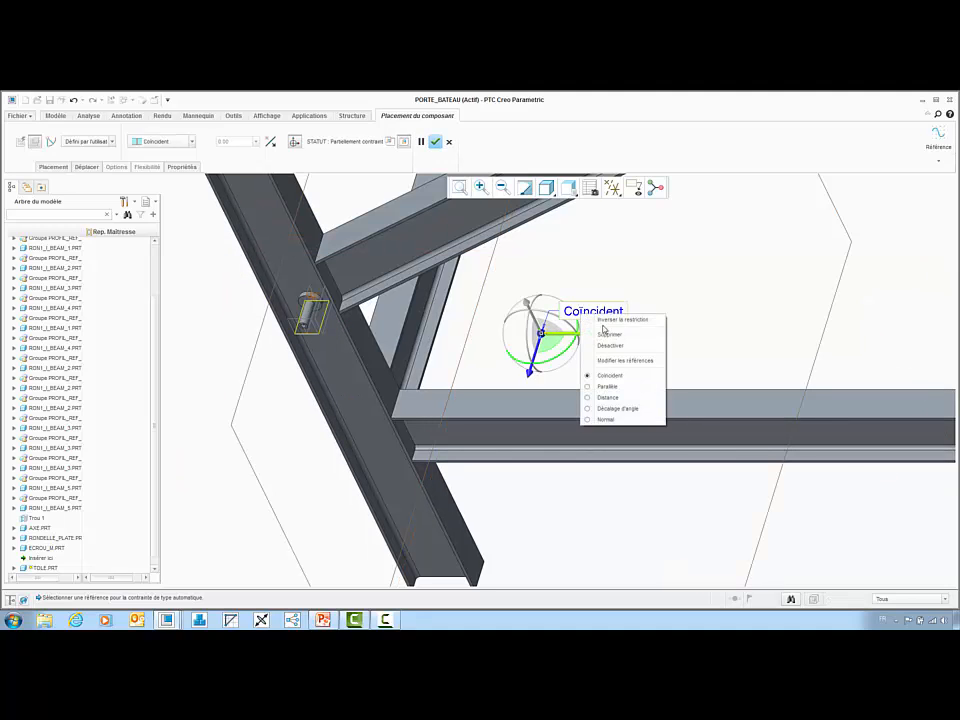
left_click(607, 397)
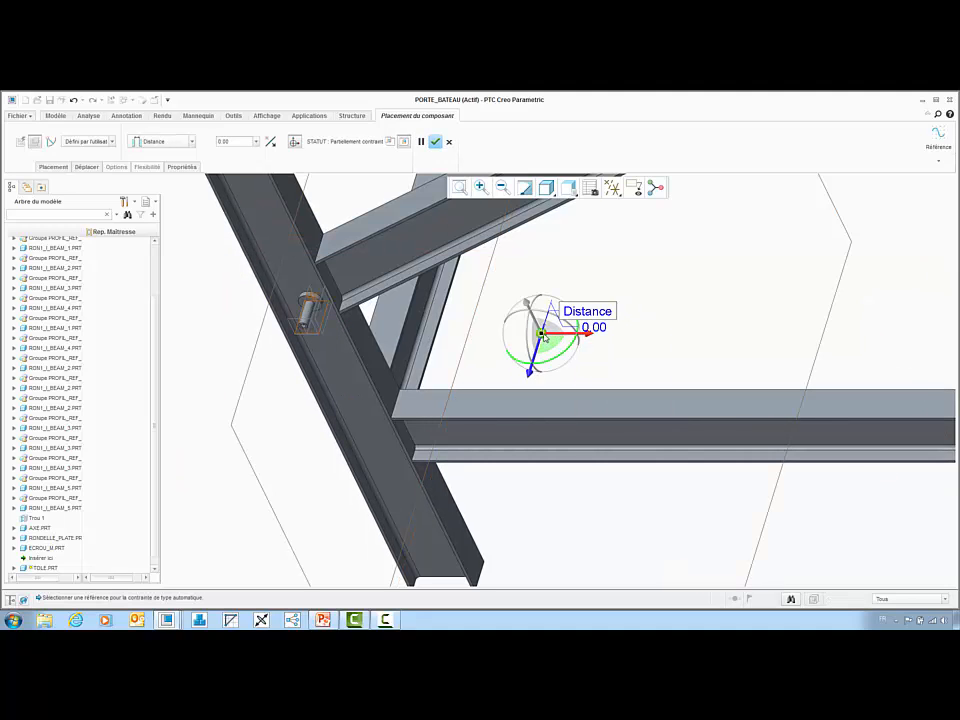
left_click_drag(544, 336, 546, 339)
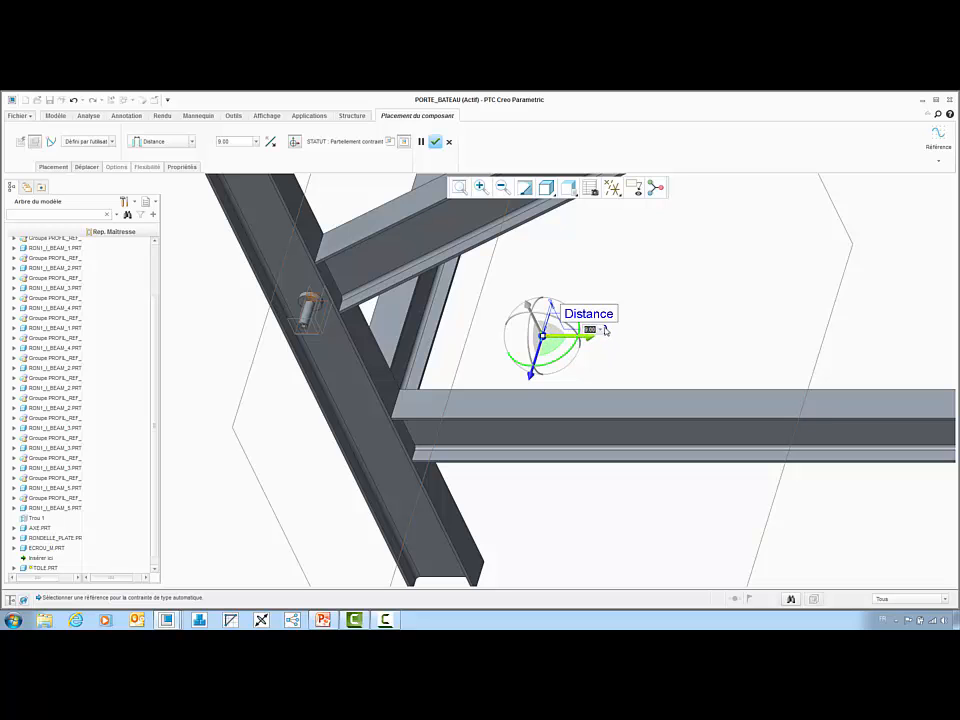
type("6")
key("Return")
- Fully constrain the new part with two Coincident constraints, using the axle's datum plane and a remaining reference plane, and accept the placement
scroll(570, 338, "down", 3)
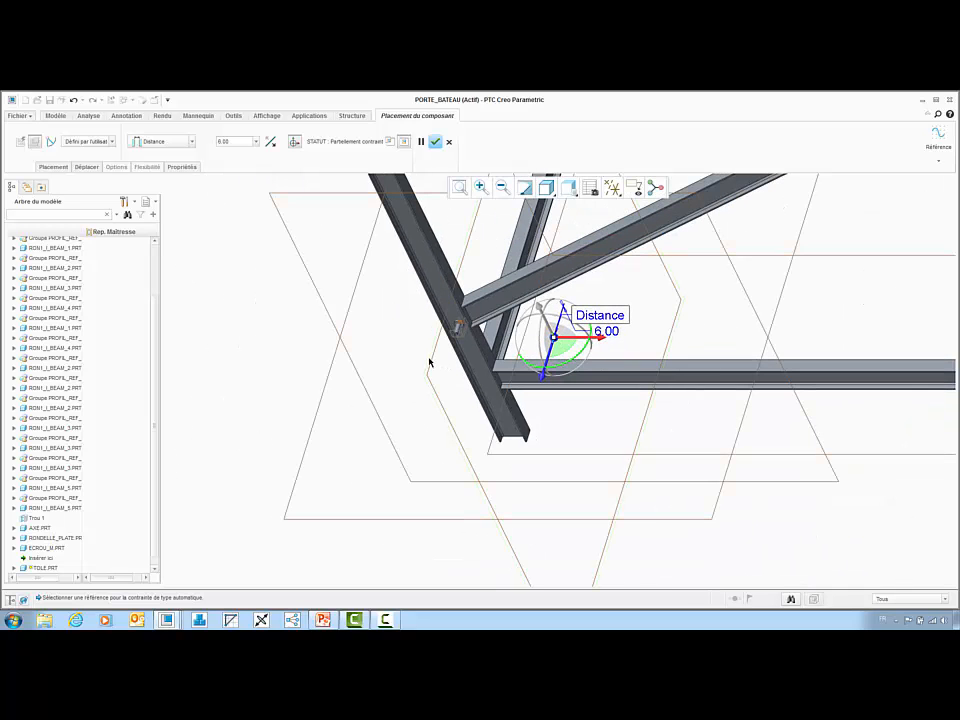
scroll(431, 360, "up", 4)
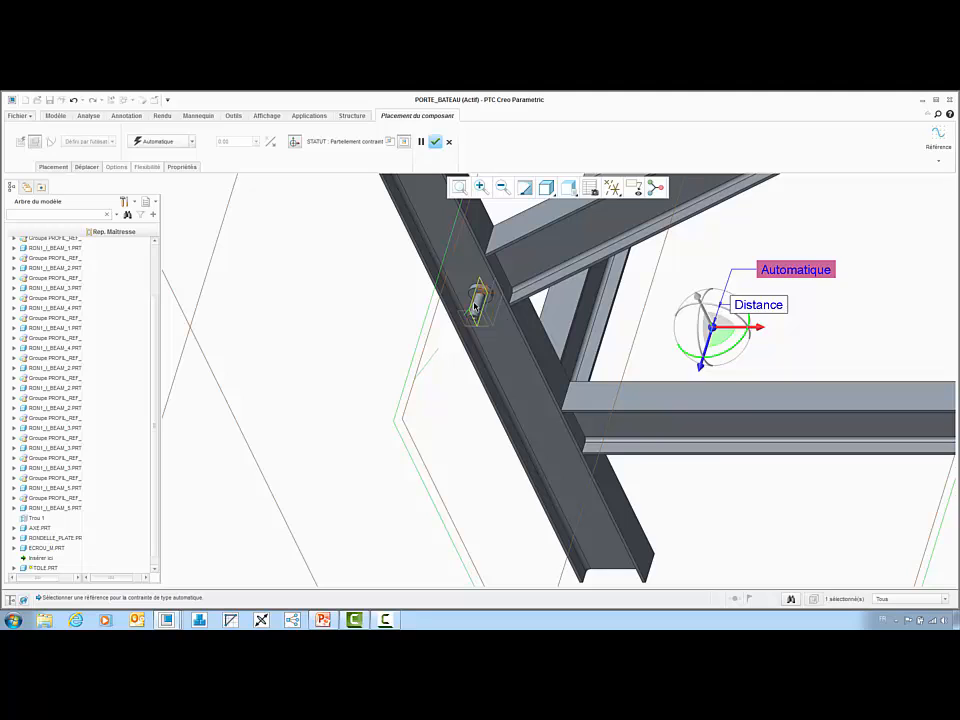
left_click(474, 290)
scroll(465, 310, "down", 3)
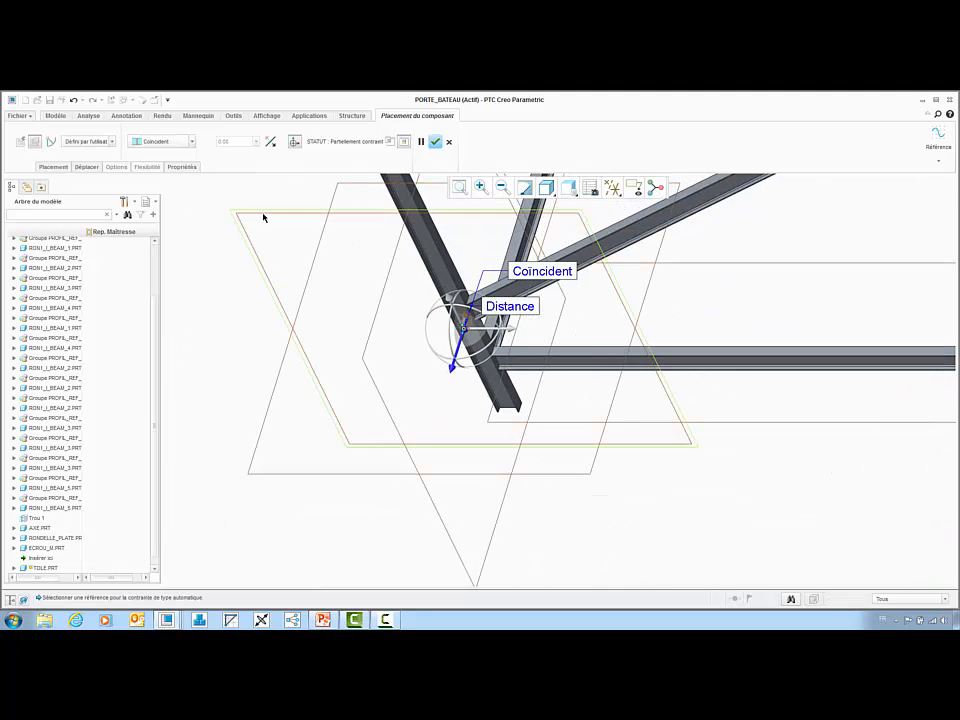
left_click(396, 271)
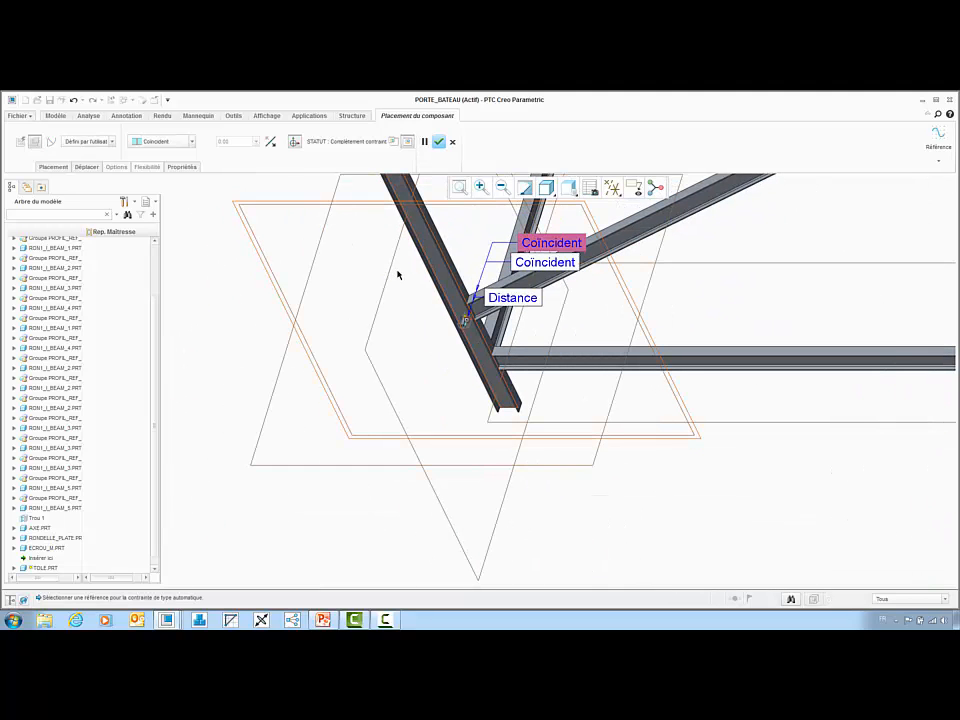
middle_click(397, 274)
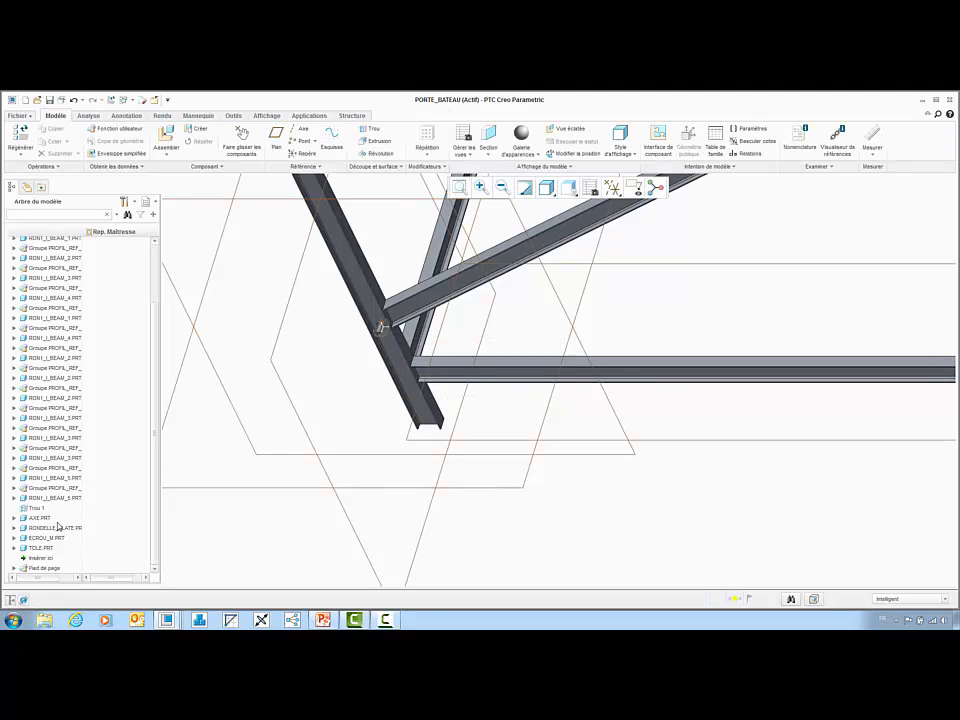
- Open TOLE.PRT in its own window and begin an extrusion with an internal sketch on the DROITE plane
right_click(40, 547)
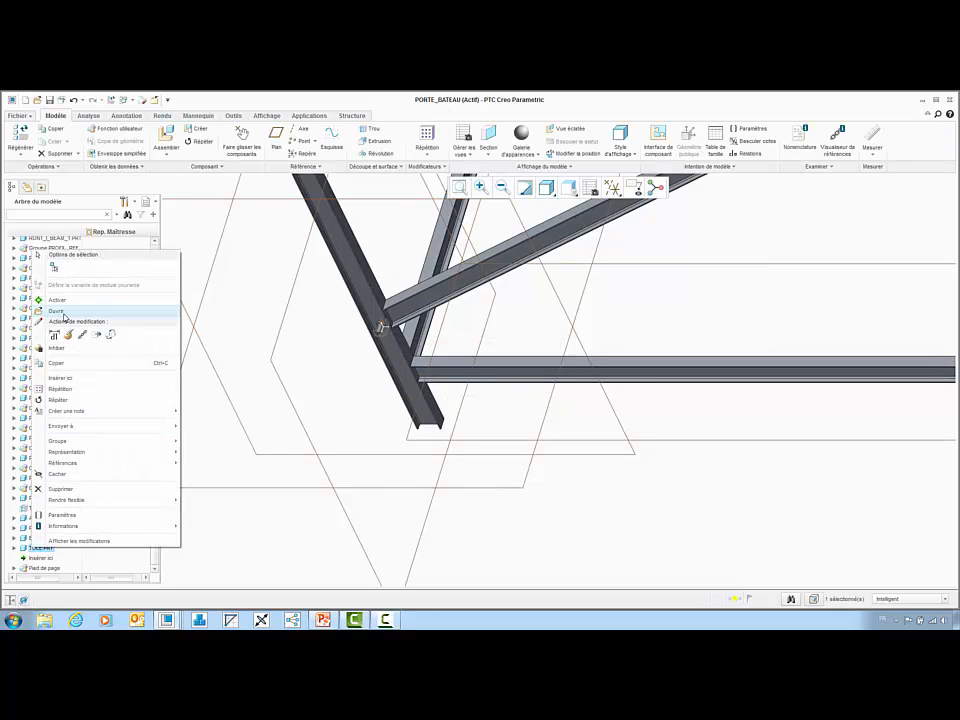
left_click(64, 316)
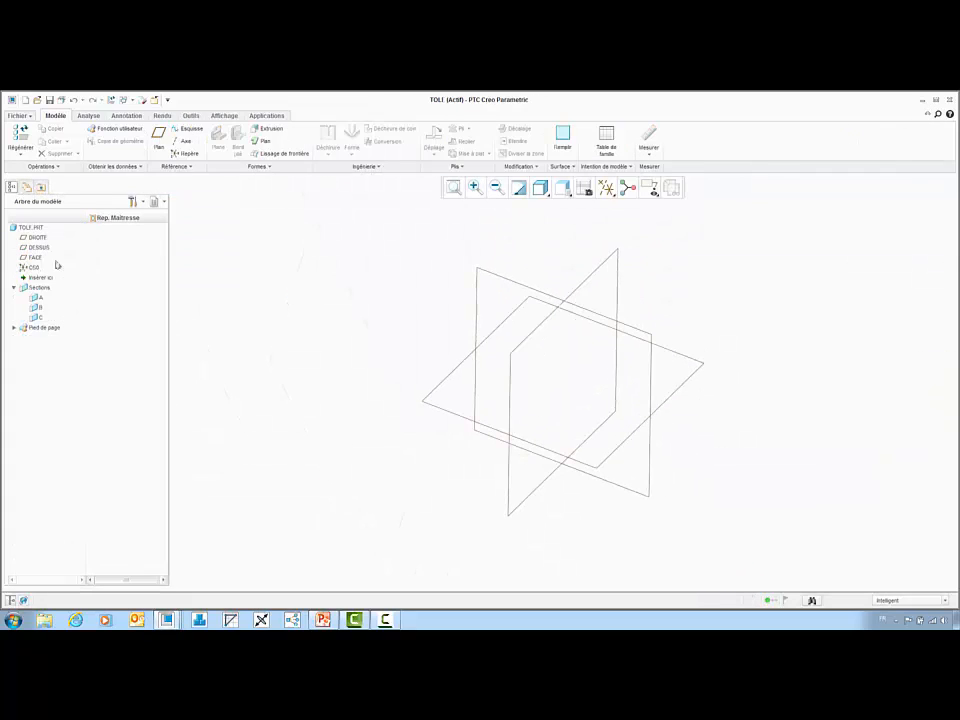
left_click(37, 238)
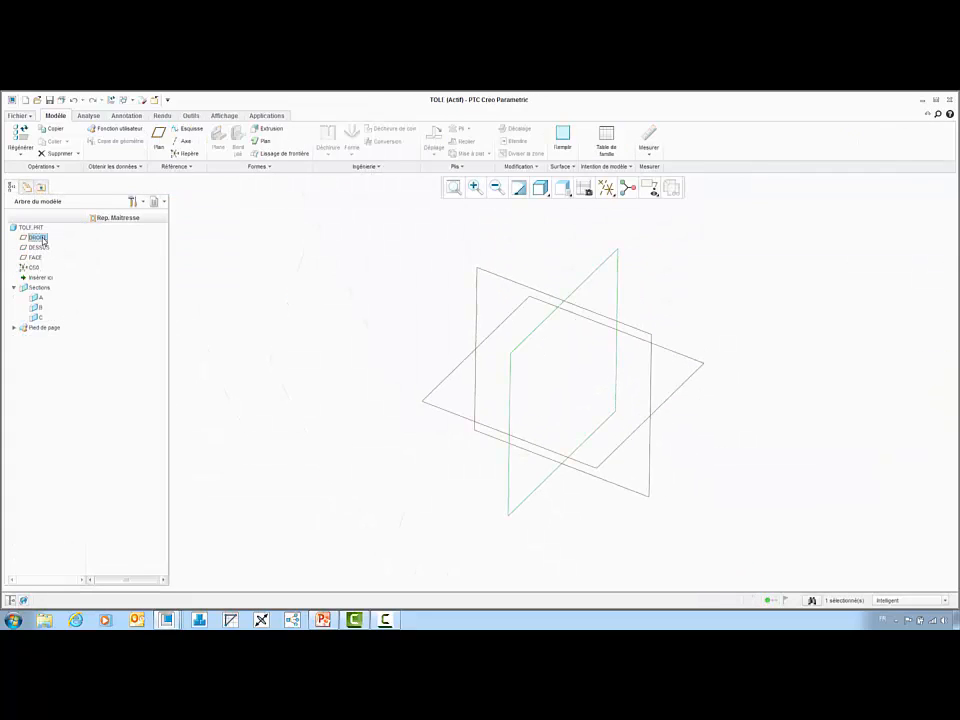
left_click(267, 130)
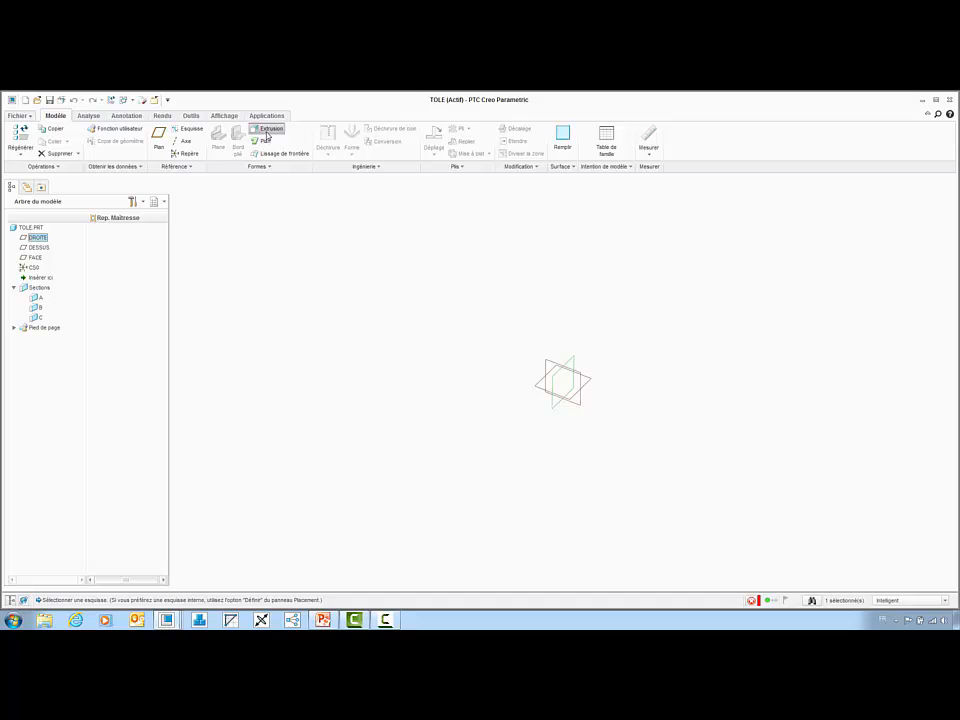
right_click(317, 326)
left_click(324, 366)
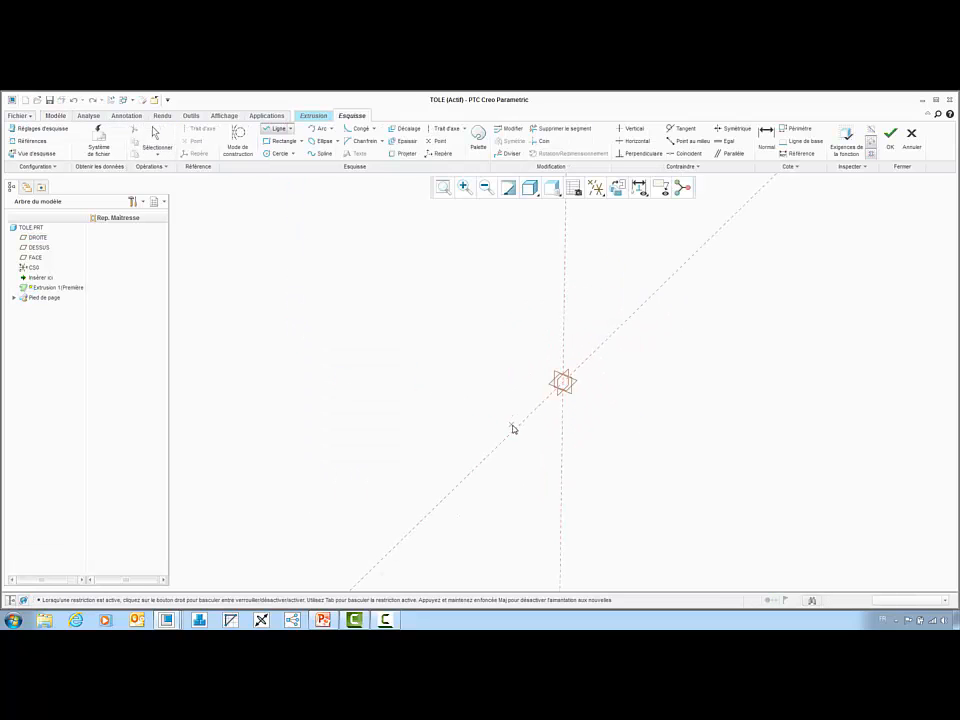
- Sketch an L-shaped line profile along the reference axes, set its legs to 200 and 85, and finish the sketch
middle_click(565, 413)
middle_click(580, 406)
left_click_drag(612, 358, 456, 454)
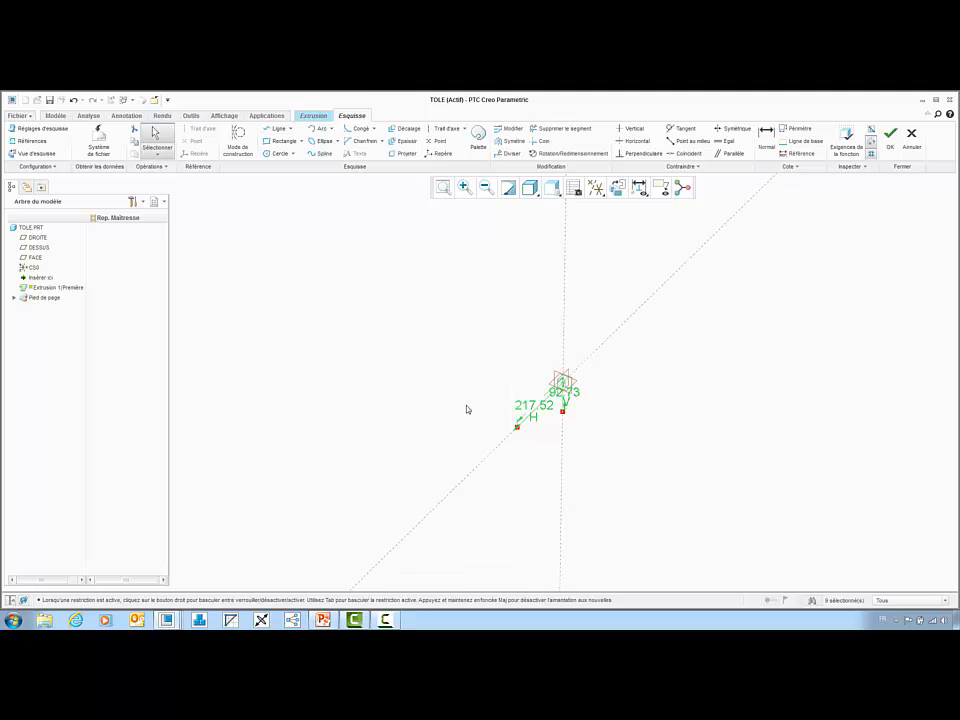
right_click(482, 353)
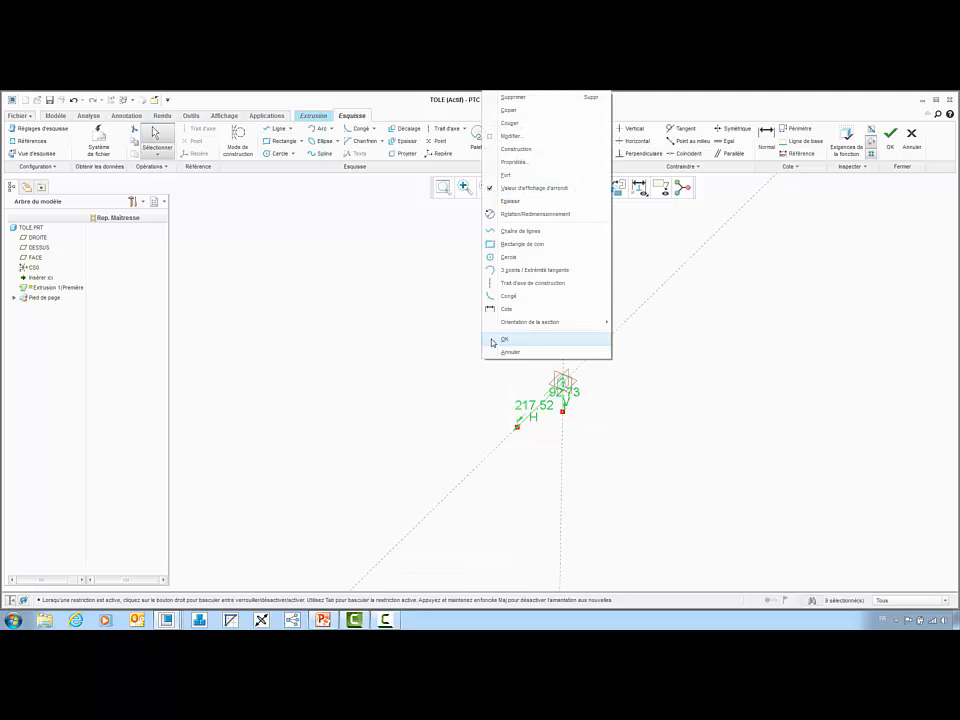
left_click(546, 137)
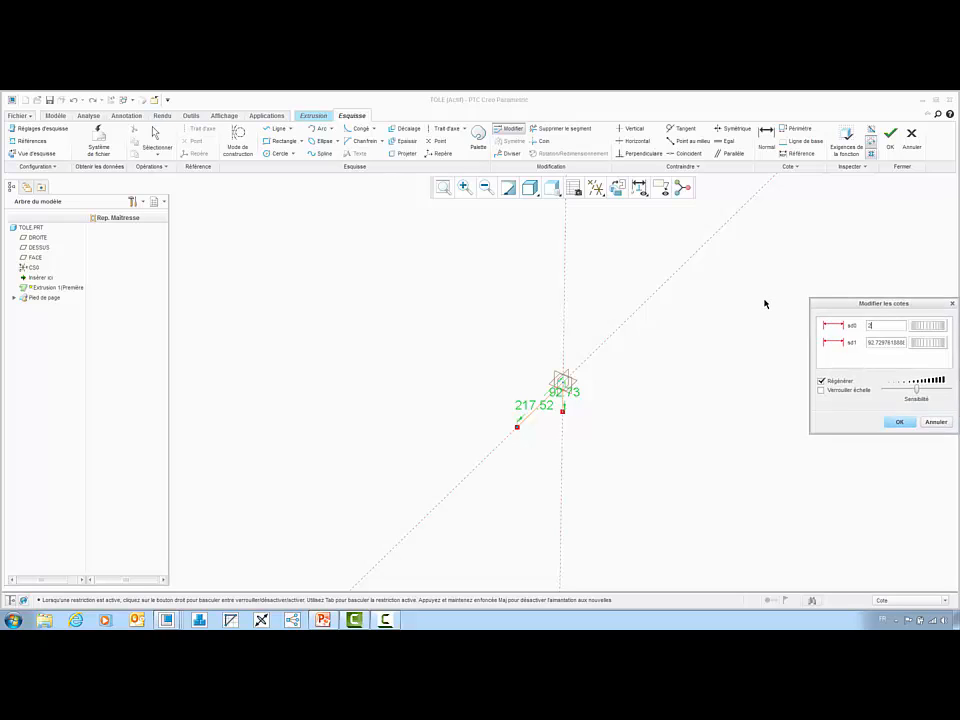
key("Return")
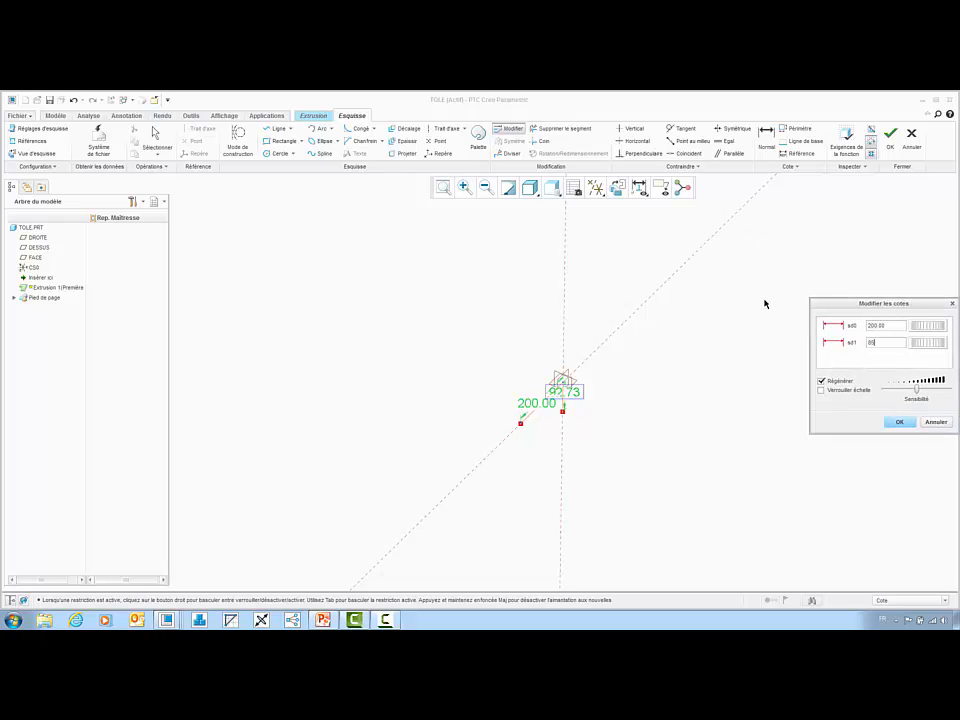
type("85")
key("Return")
right_click(739, 300)
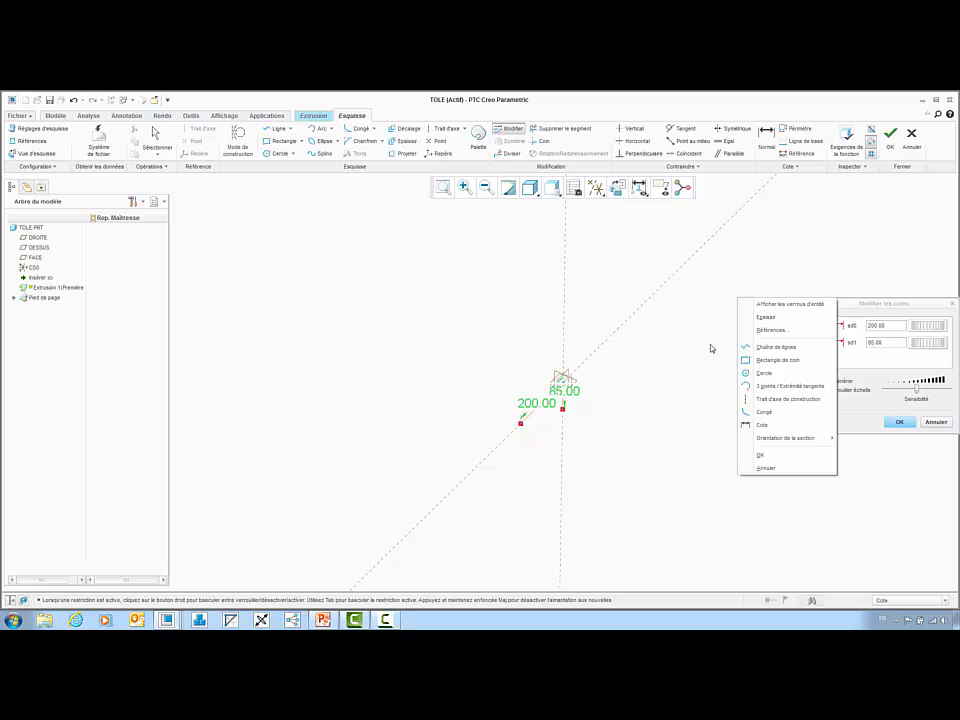
left_click(759, 456)
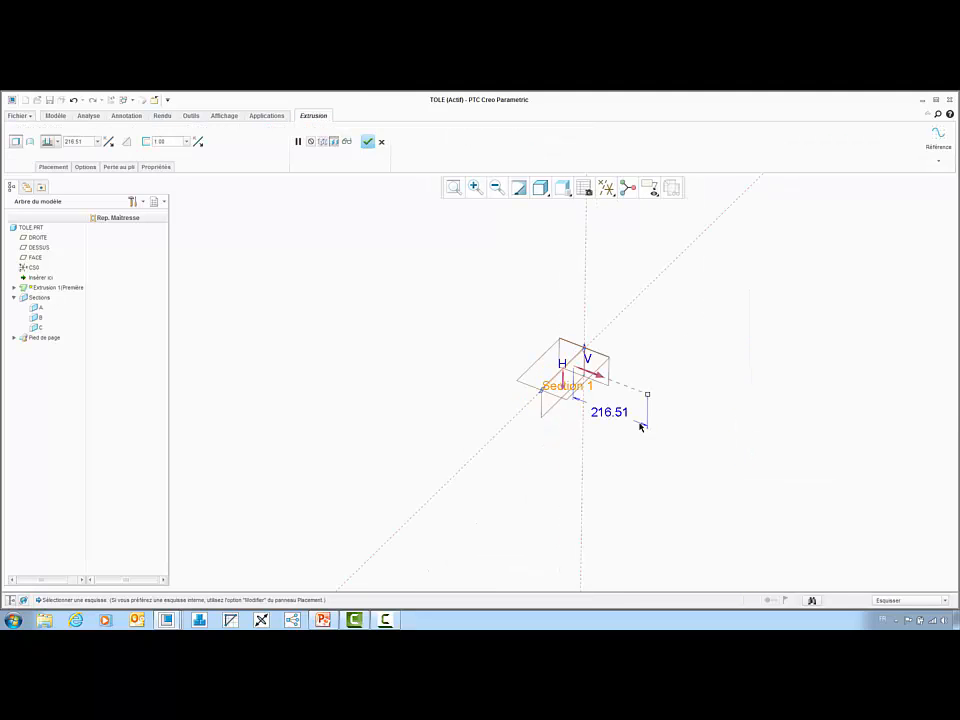
- Set the extrusion depth to 51 and complete the sheet-metal wall
left_click(621, 414)
type("51")
key("Return")
middle_click(621, 414)
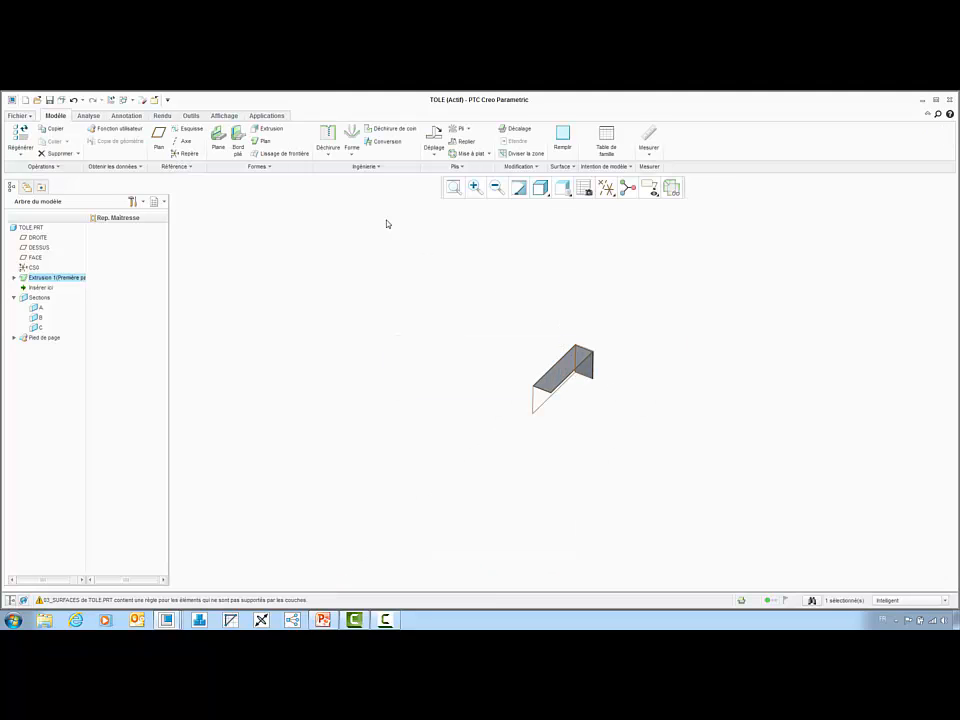
- Start a sketched form feature on the long flange's face and orient the view parallel to the sketch
left_click(353, 154)
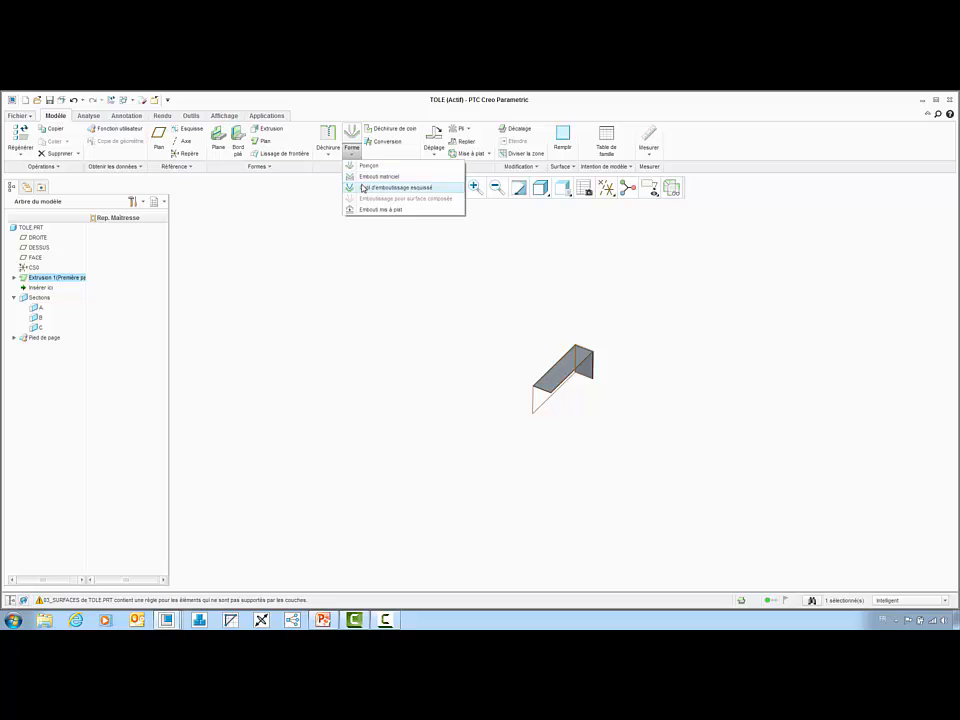
left_click(364, 186)
left_click(559, 376)
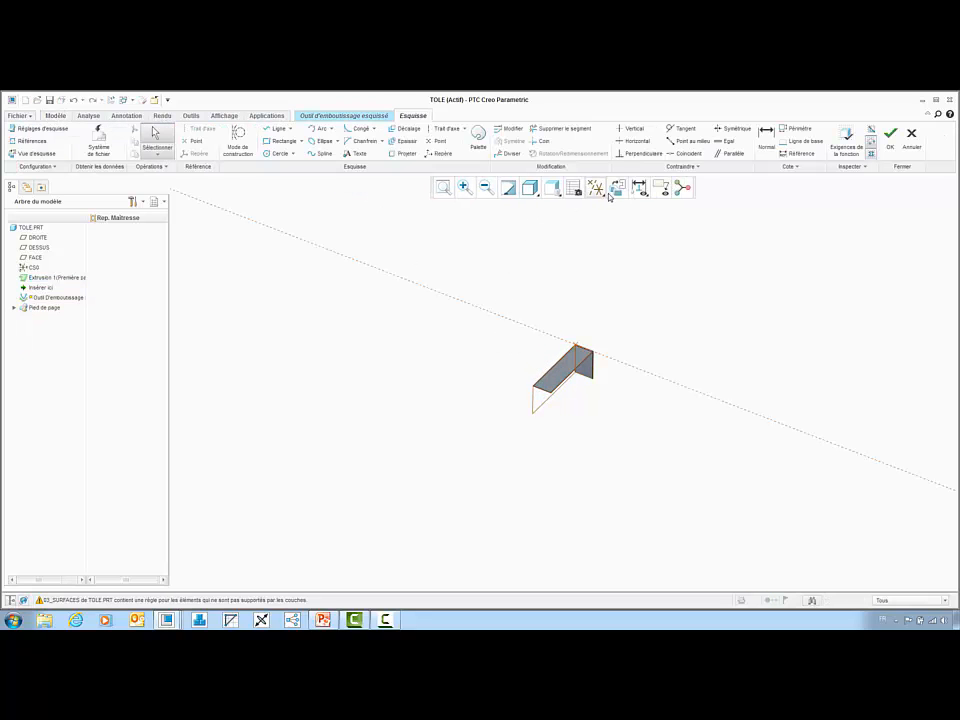
left_click(612, 190)
- Insert the Oblong shape from the sketch palette into the far half of the flange, rotated 90° with a scale of 10
left_click(478, 140)
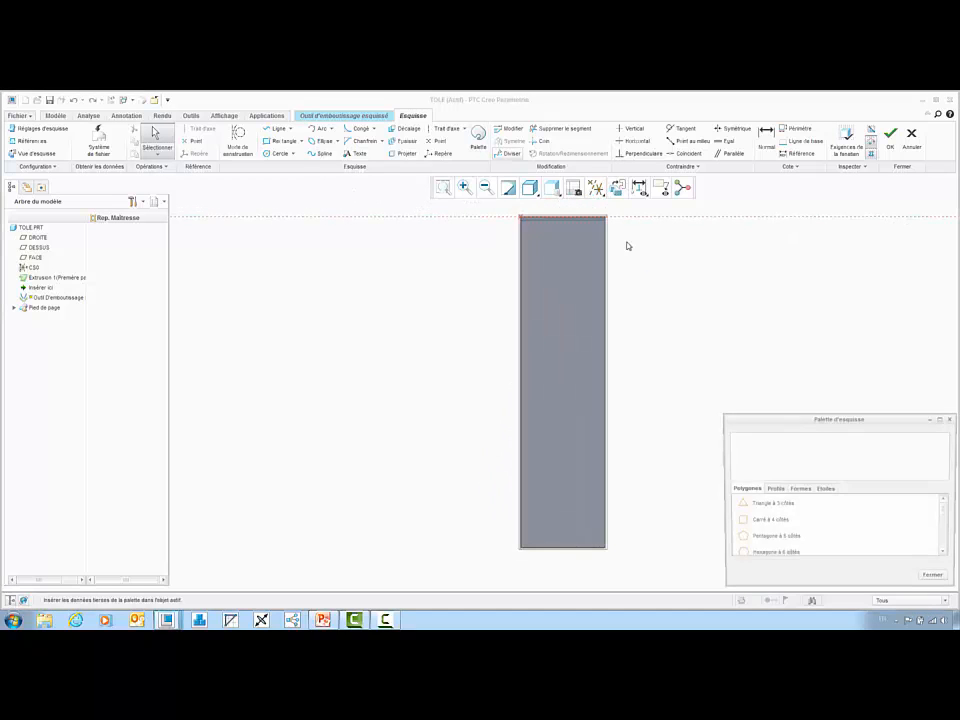
left_click(797, 489)
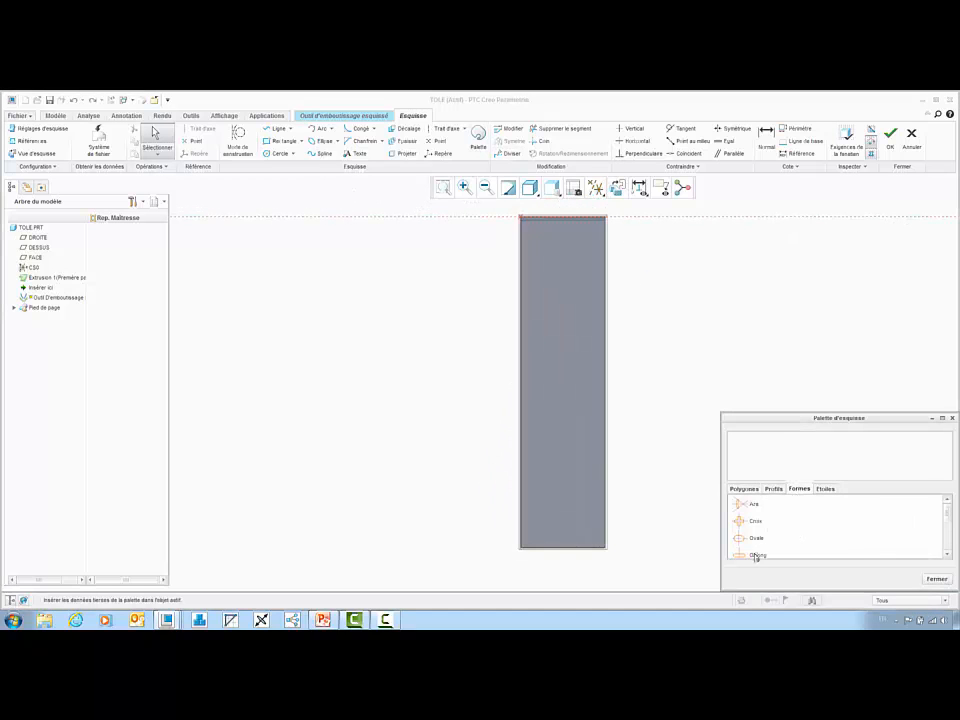
mouse_move(756, 556)
left_mouse_down()
mouse_move(628, 344)
mouse_move(602, 461)
mouse_move(572, 446)
mouse_move(565, 430)
left_mouse_up()
left_click_drag(663, 405, 607, 378)
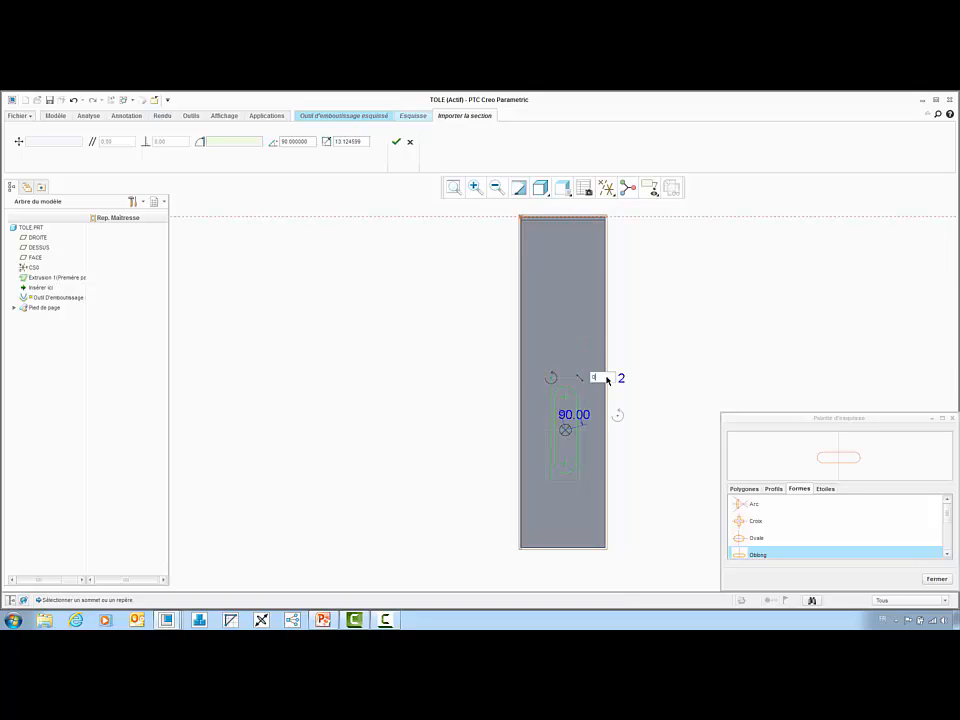
type("10")
key("Return")
left_click_drag(565, 431, 569, 439)
middle_click(640, 397)
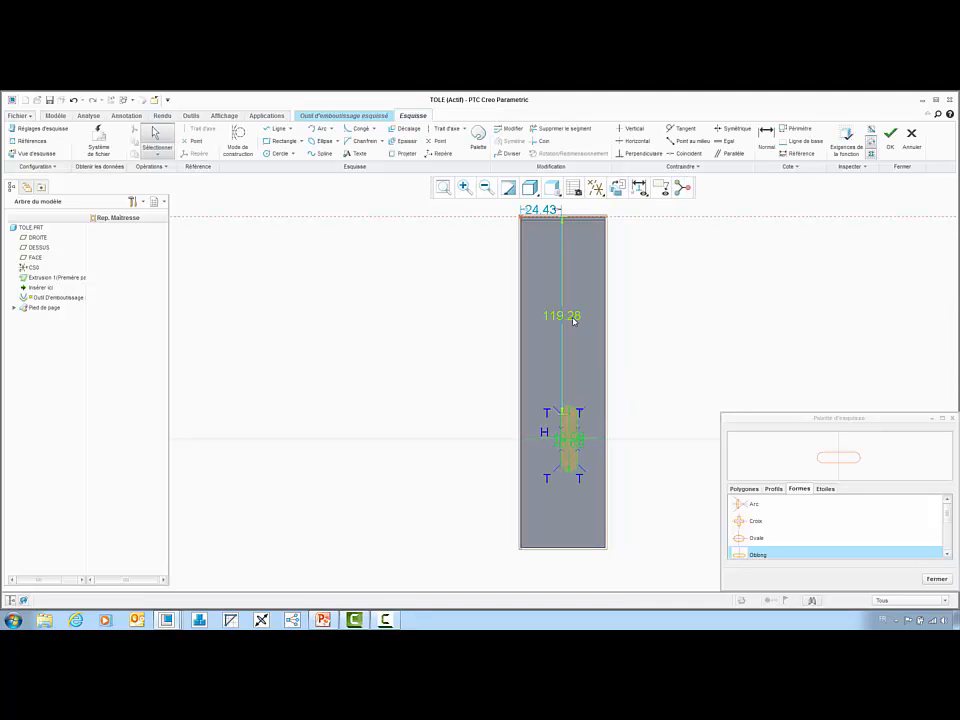
- Position the oblong 25 from the flange's side edge and 135 from its bend-end reference, and finish the sketch
left_click(545, 210)
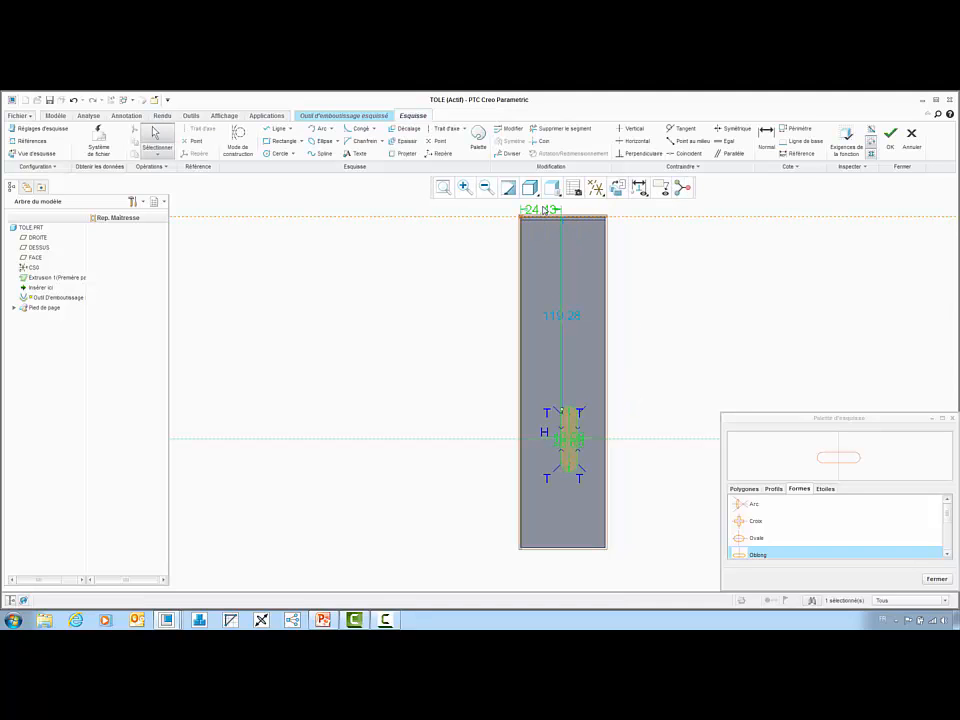
type("25")
key("Return")
right_click(658, 288)
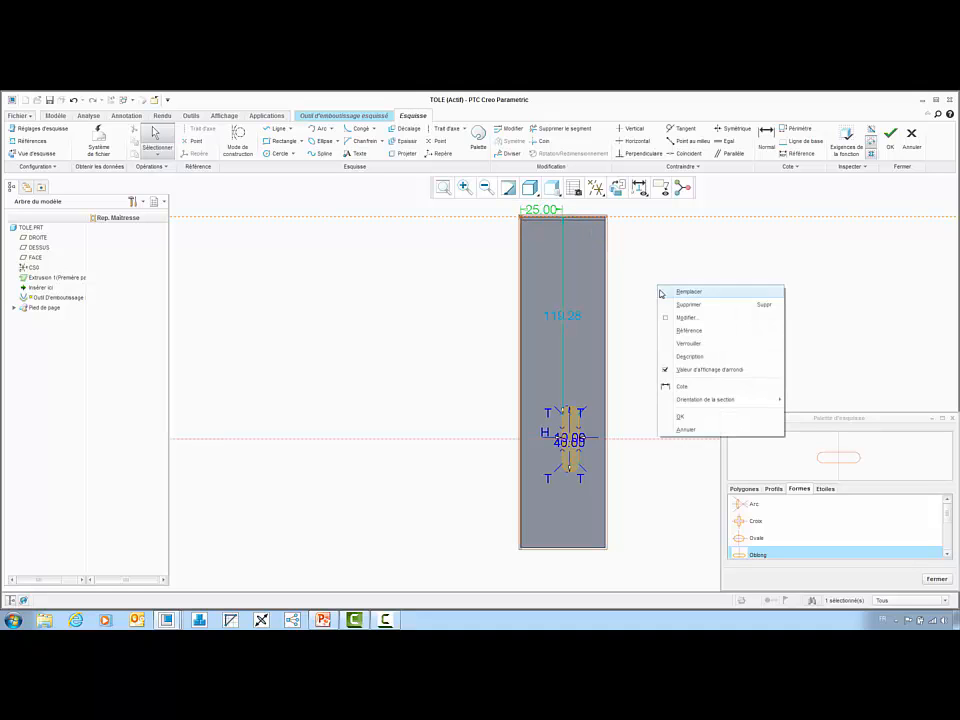
left_click(681, 385)
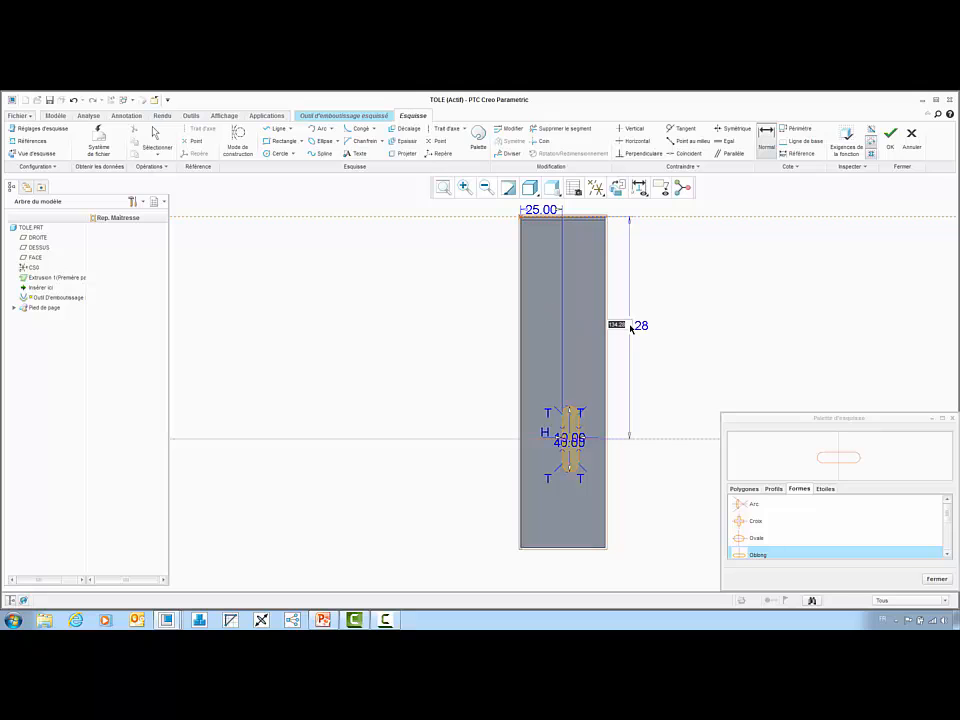
type("35")
key("Return")
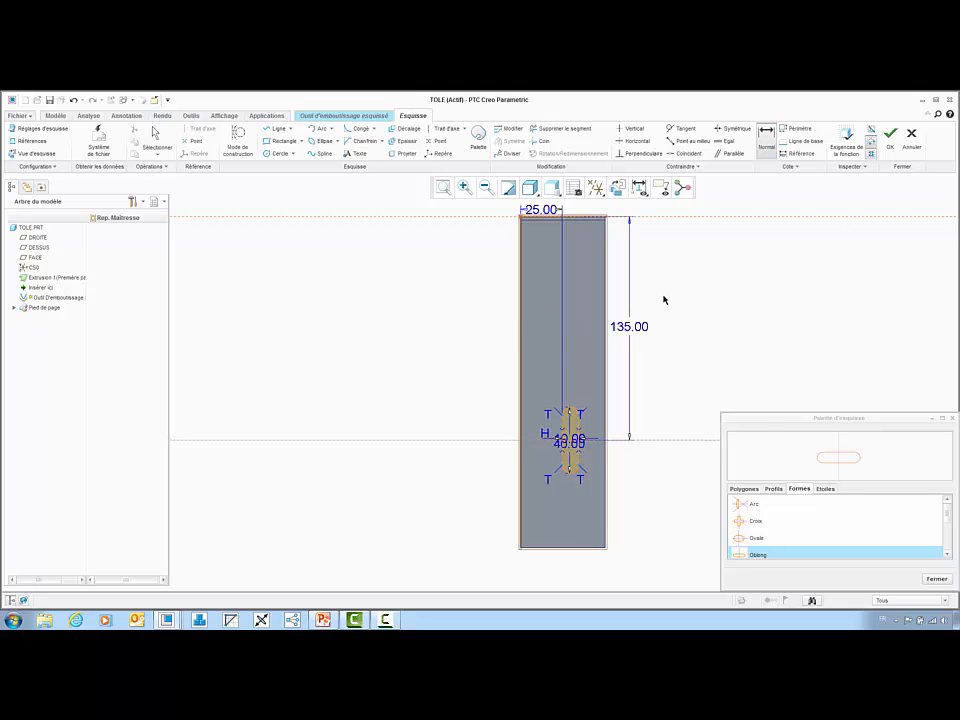
right_click(665, 299)
left_click(687, 440)
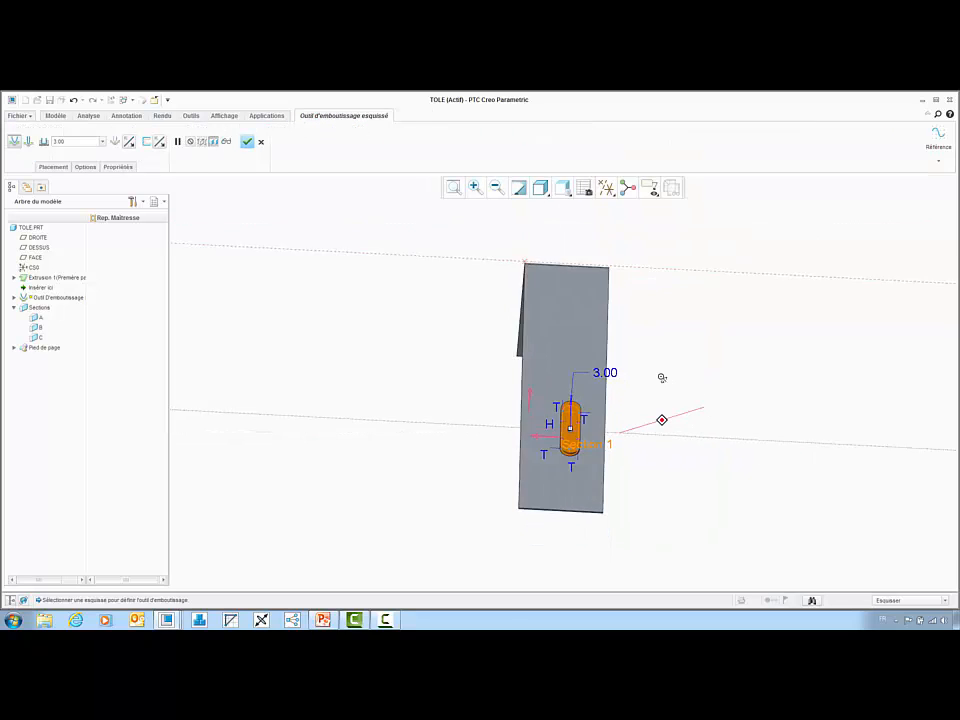
- Reverse the oblong form's punch direction and add a draft of about 38° to its walls
middle_click_drag(577, 381, 580, 364)
scroll(696, 415, "down", 3)
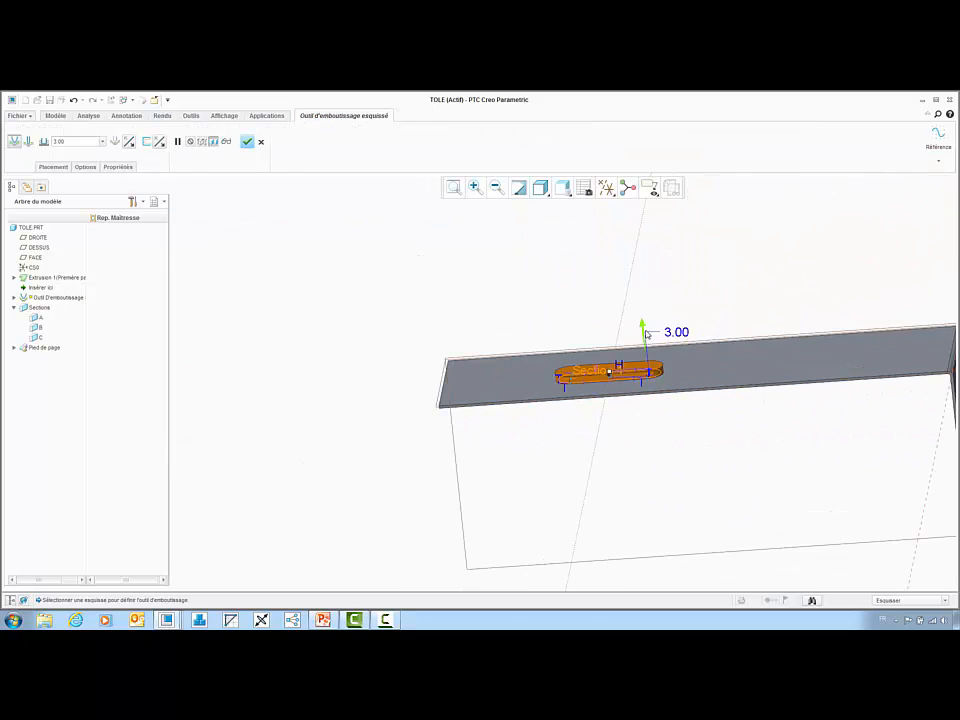
left_click(645, 334)
middle_click_drag(632, 395, 684, 412)
scroll(634, 385, "down", 2)
right_click(553, 264)
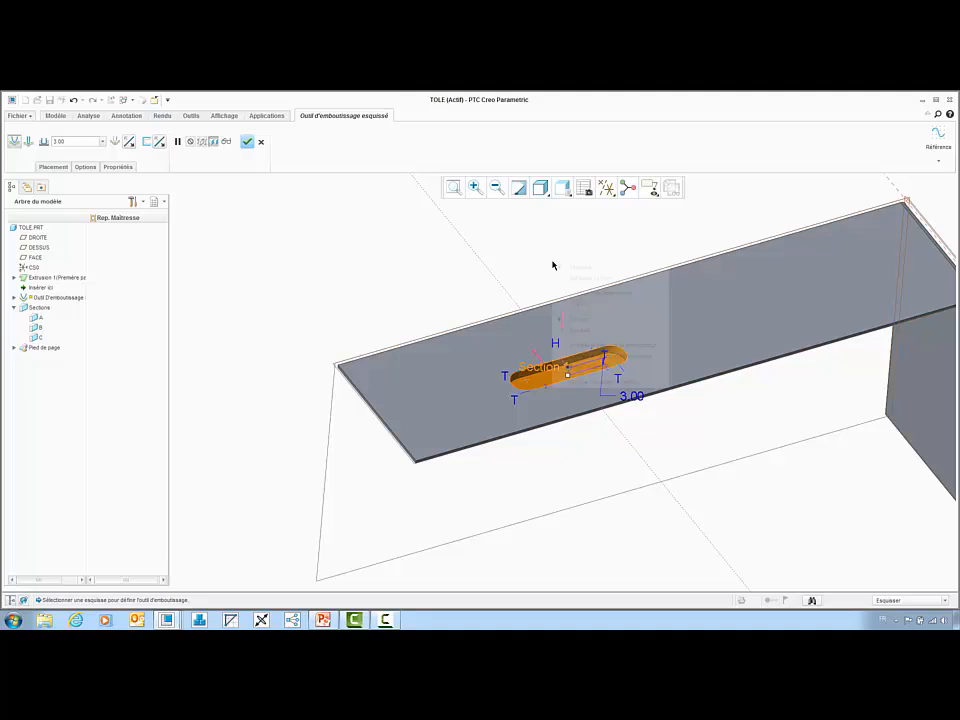
left_click(580, 364)
left_click_drag(565, 329, 552, 321)
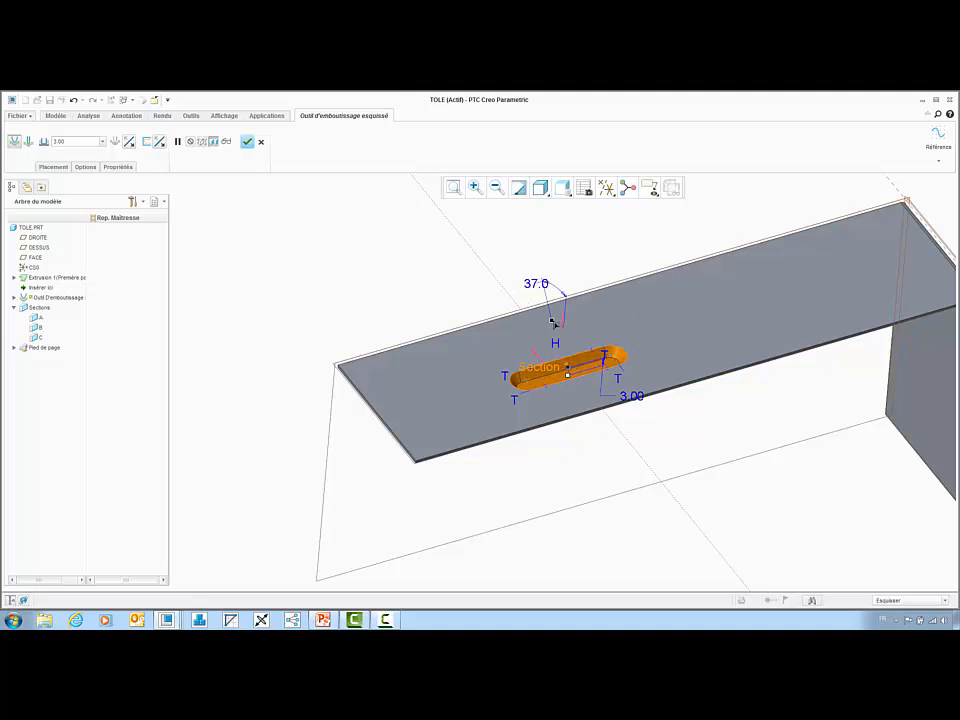
- Round both the placement and non-placement edges of the form with the thickness radius, and complete the form
left_click(86, 167)
left_click(85, 293)
left_click(85, 316)
scroll(686, 319, "down", 2)
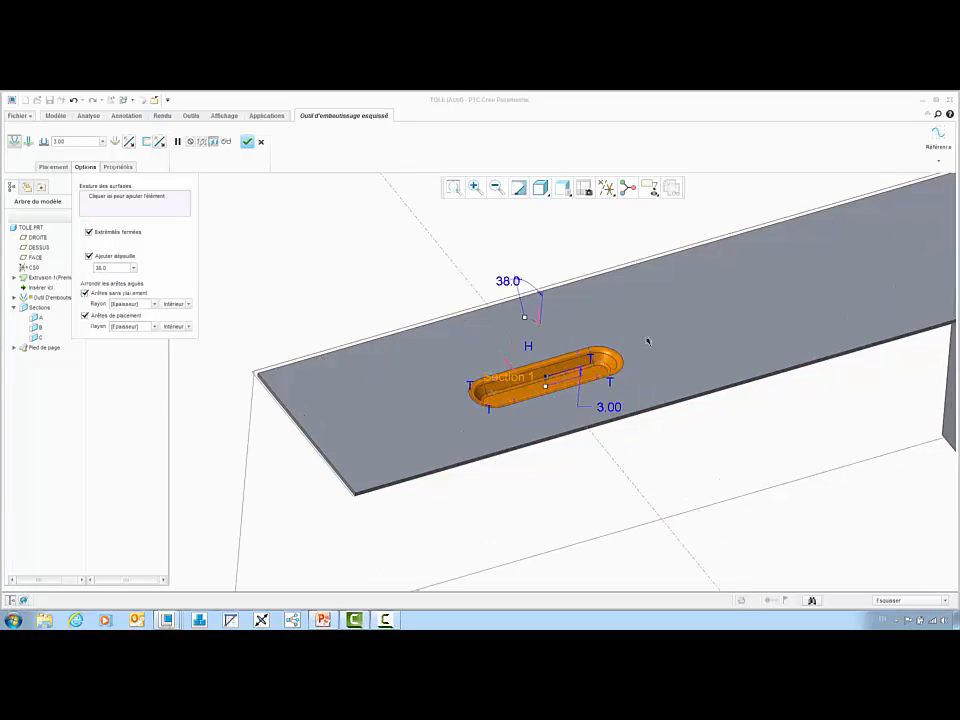
middle_click_drag(648, 342, 491, 260)
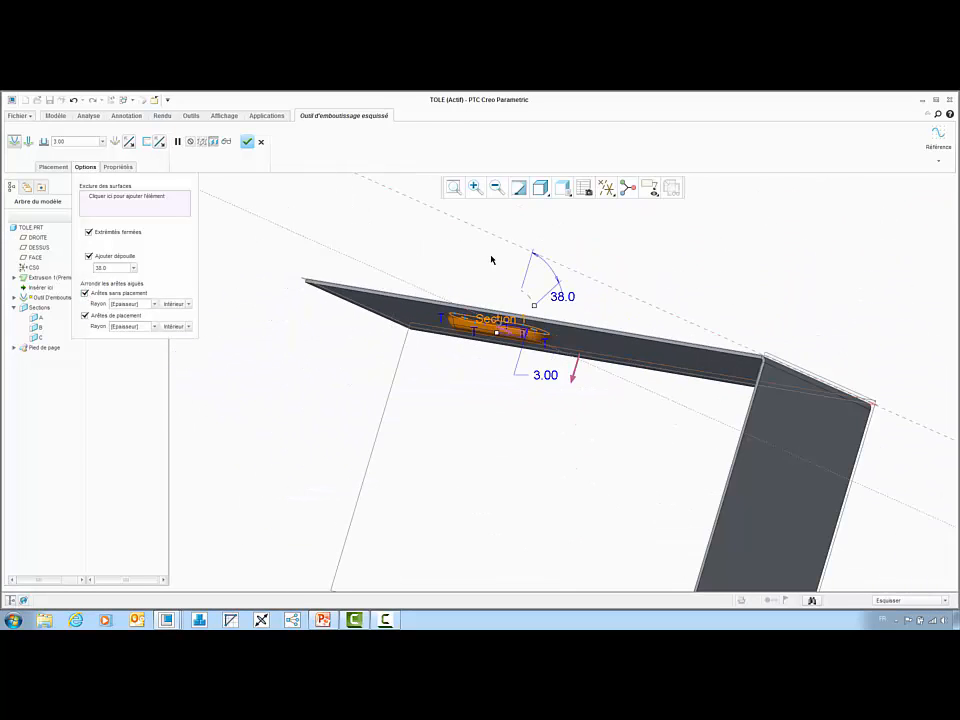
middle_click(491, 260)
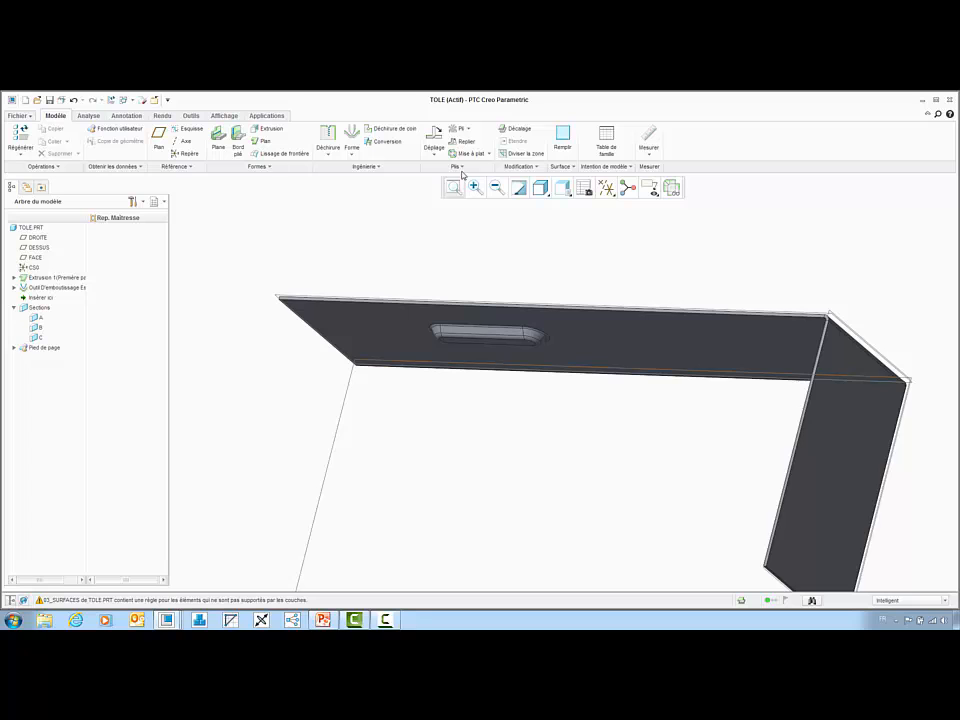
- Start a bend on the long flange's face with a bend line across the oblong, referenced to the flange's free end
left_click(455, 131)
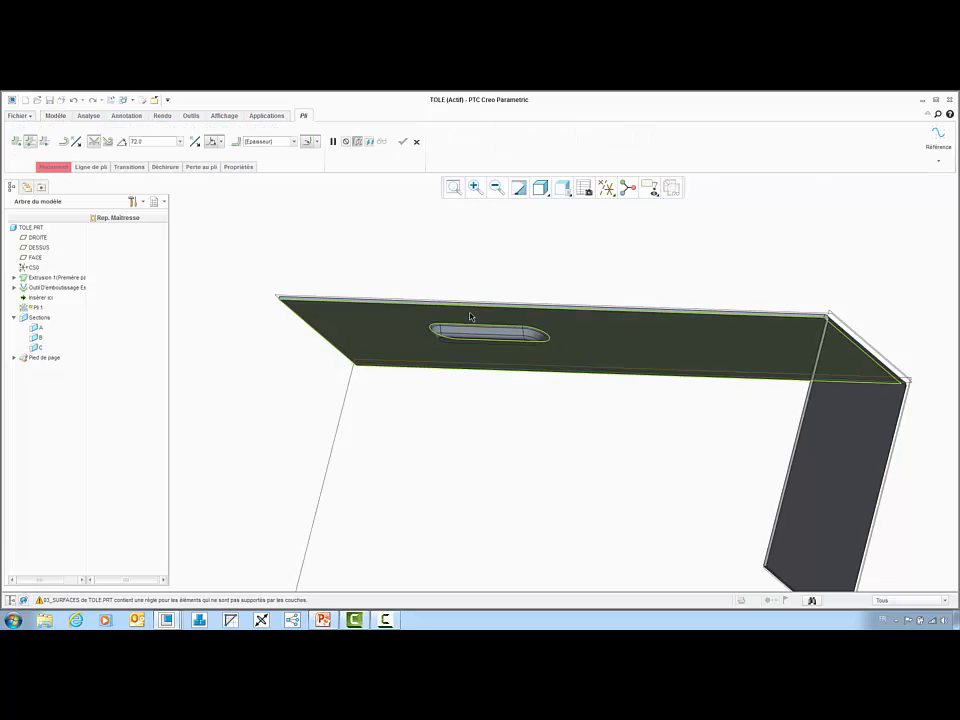
left_click(458, 316)
left_click_drag(454, 310, 484, 369)
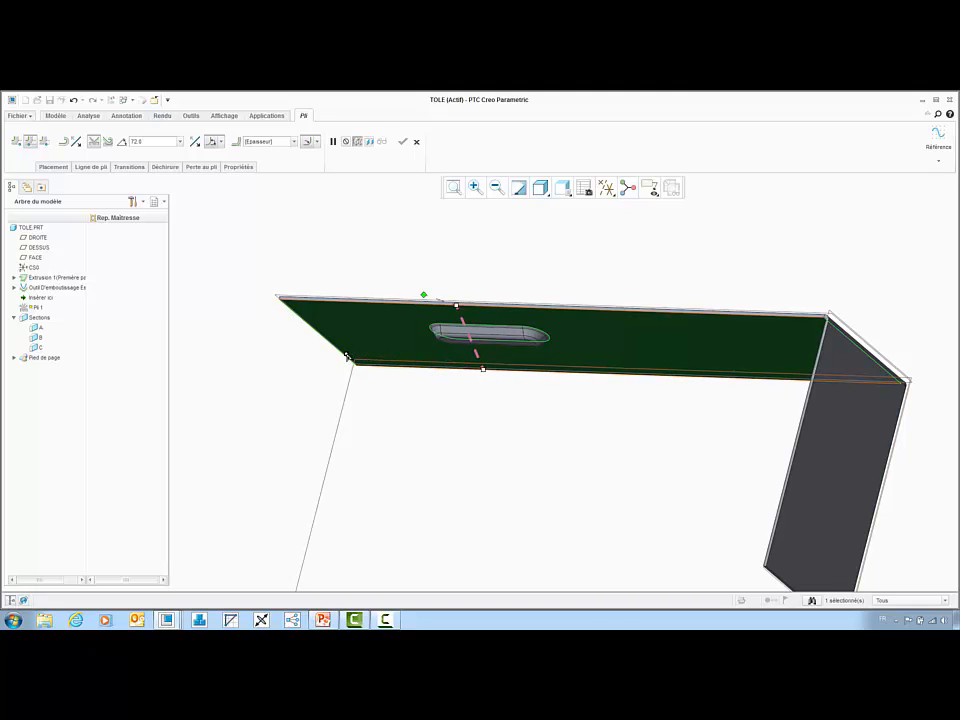
left_click_drag(347, 356, 355, 364)
left_click_drag(424, 295, 316, 330)
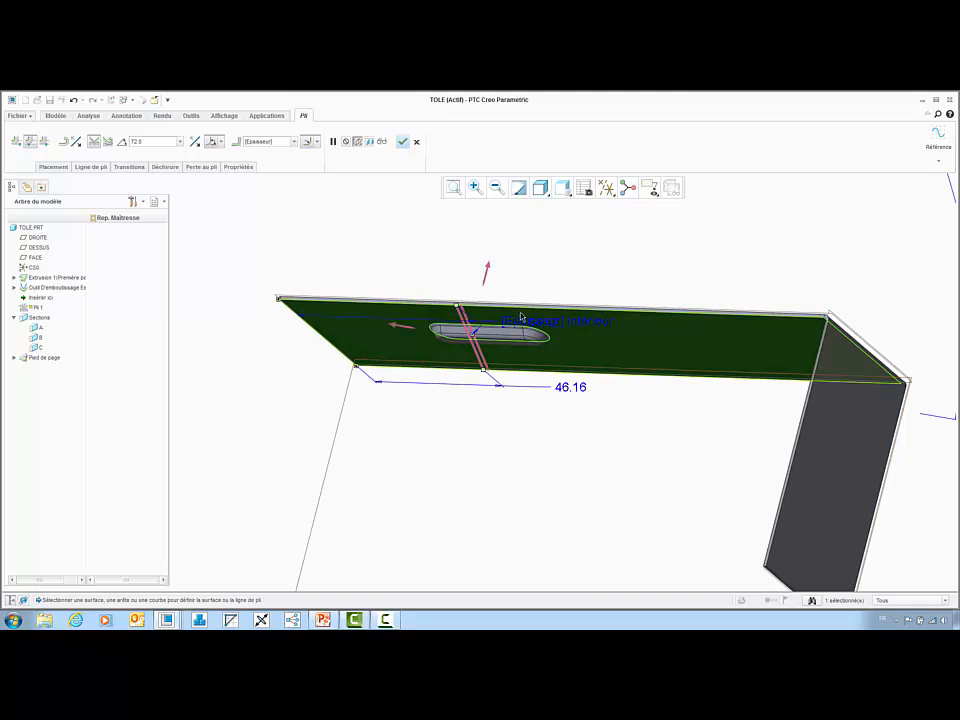
- Set both ends of the bend line to a distance of 65 from the flange's free end
double_click(571, 387)
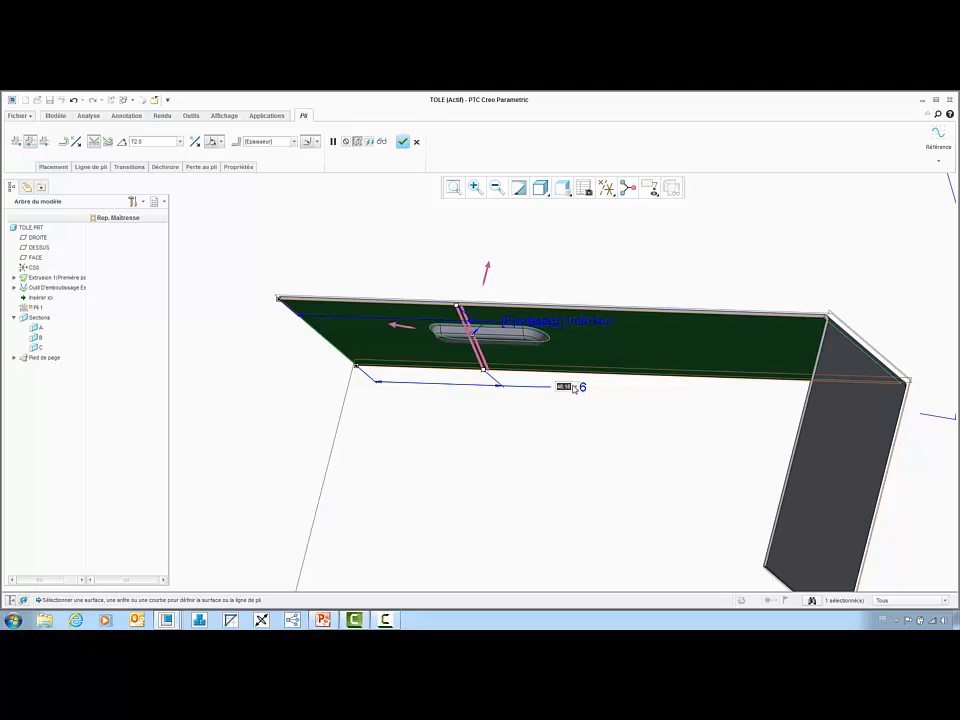
type("65")
key("Return")
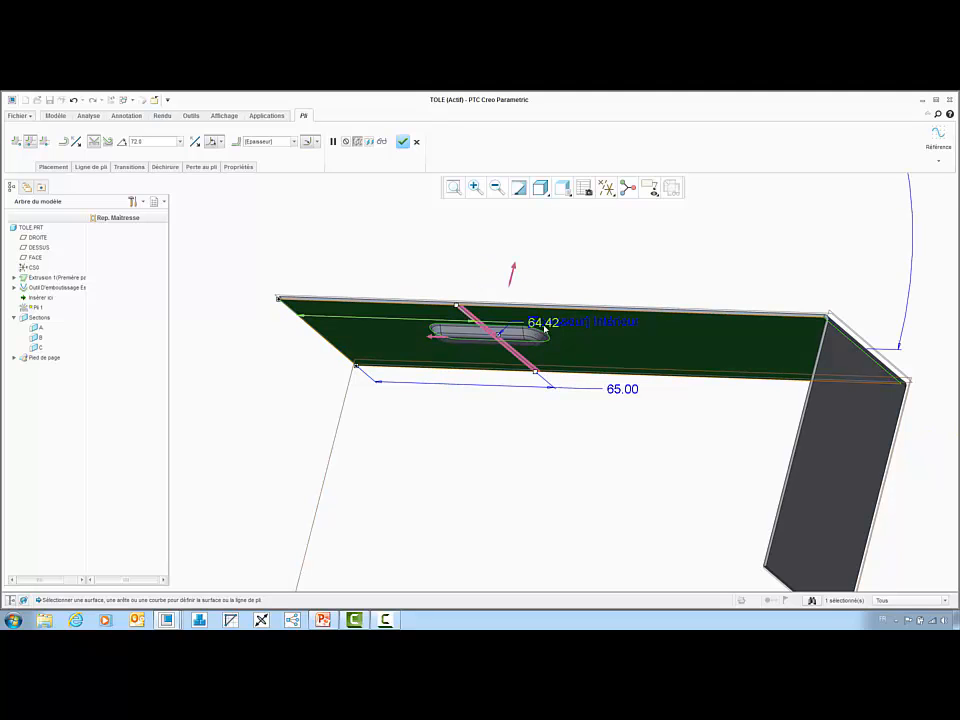
double_click(540, 322)
key("Return")
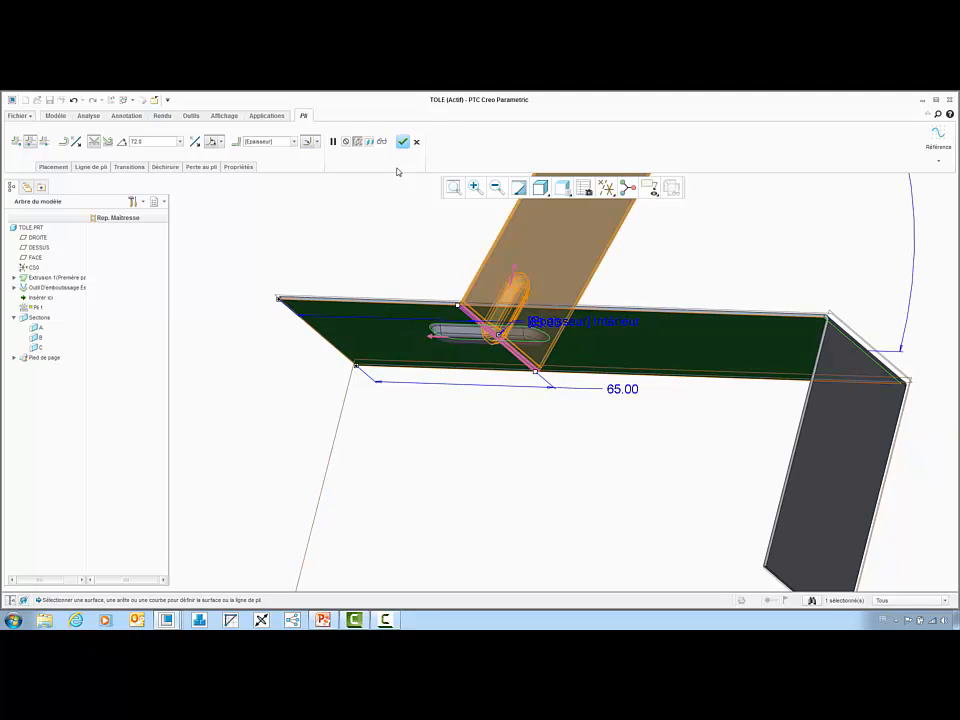
- Preview the bend, make the flange's free end the bending side, set its angle to about 67°, and complete it
left_click(370, 142)
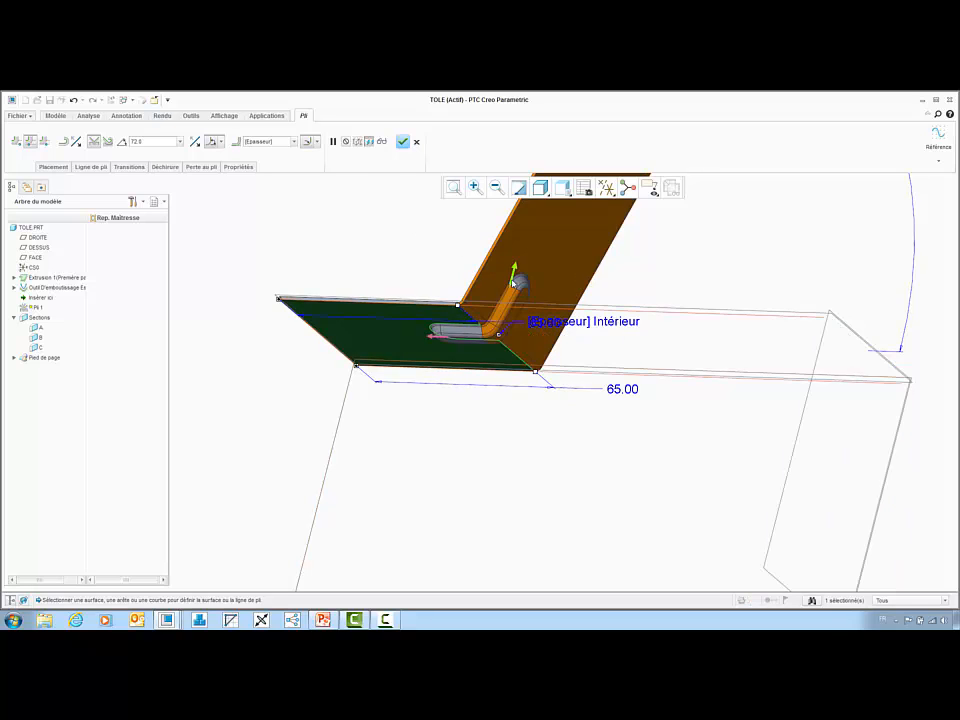
left_click(513, 284)
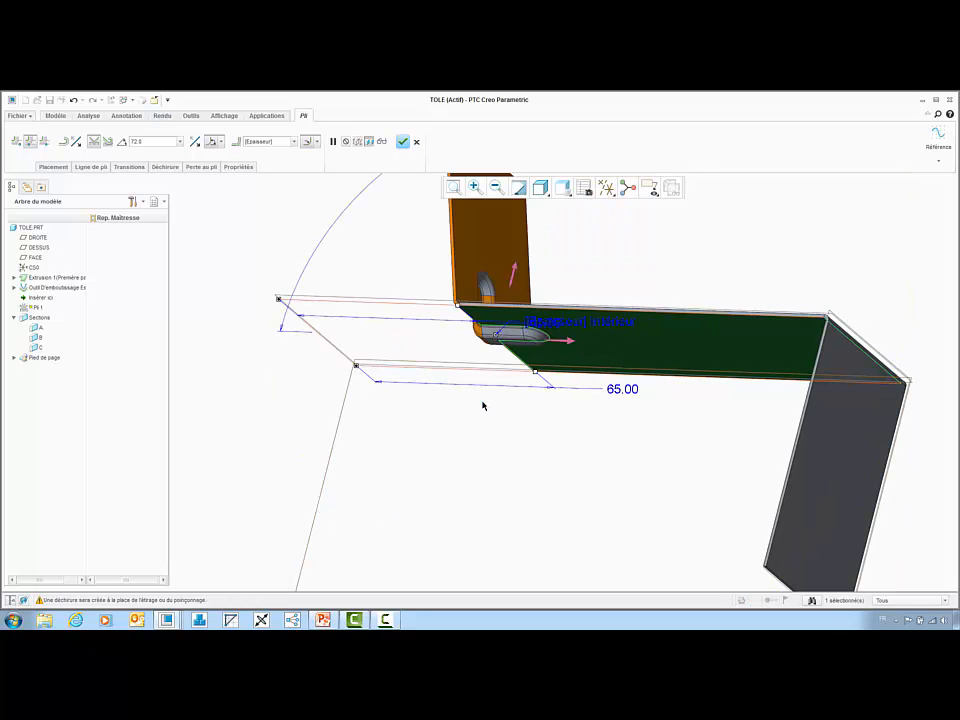
middle_click_drag(471, 347, 487, 368)
middle_click_drag(461, 402, 474, 262)
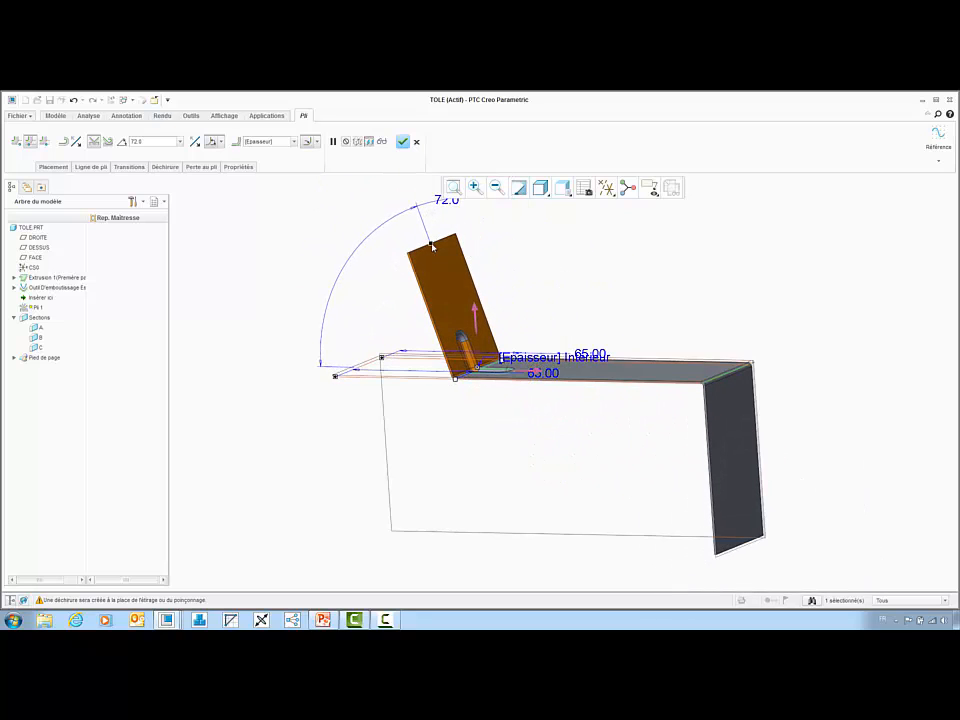
mouse_move(432, 246)
left_mouse_down()
mouse_move(460, 232)
mouse_move(424, 251)
left_mouse_up()
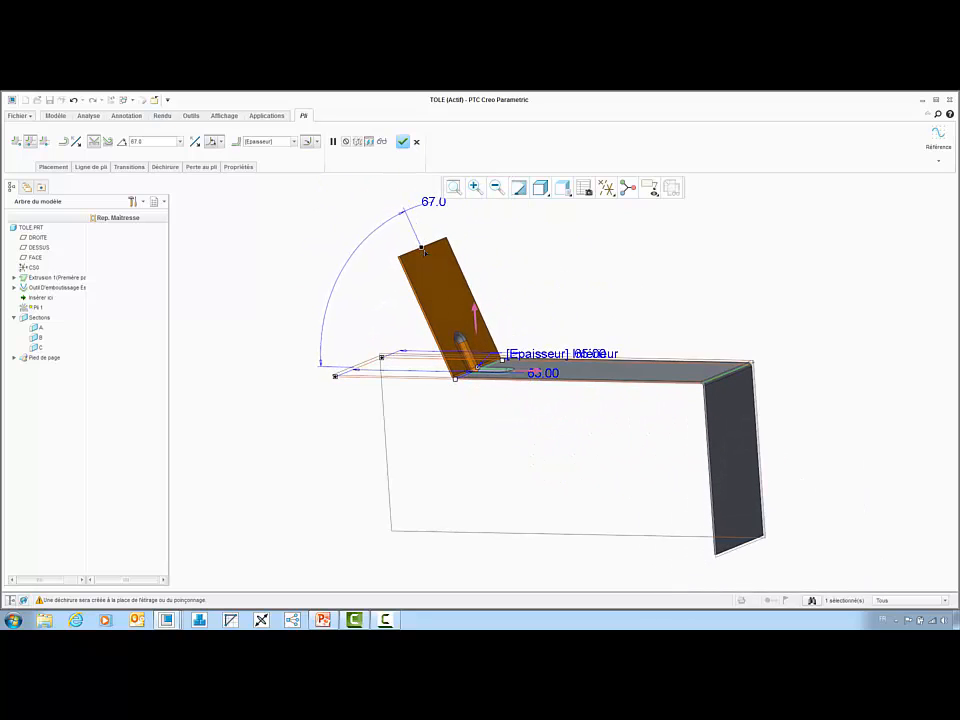
middle_click(414, 409)
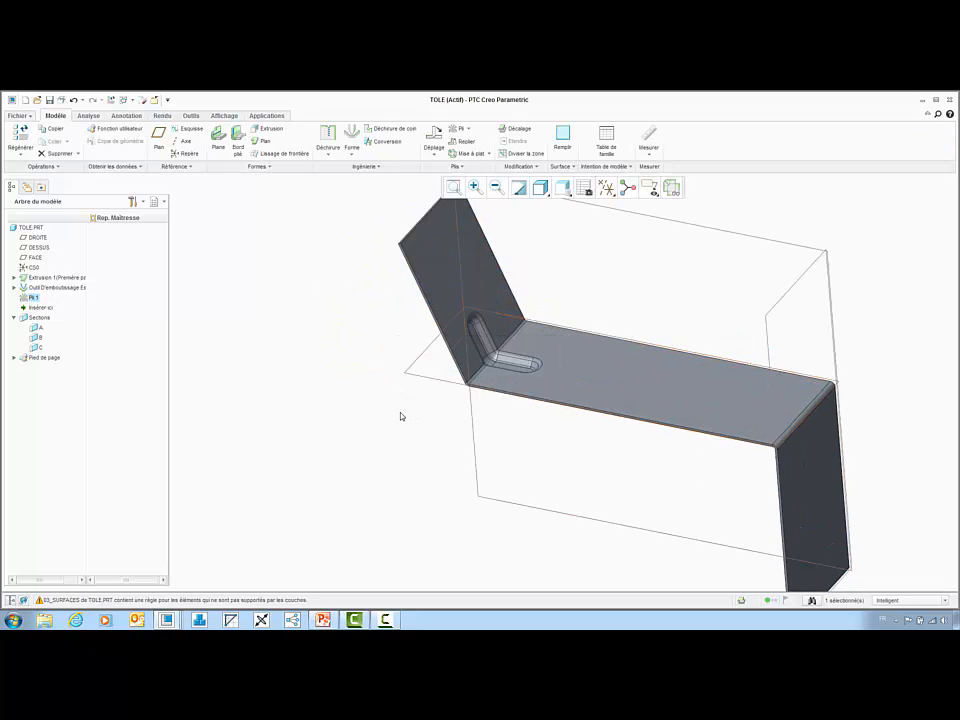
- Add a flange along the bent plate's long edge chain, about 14 long at about 62°
left_click(369, 406)
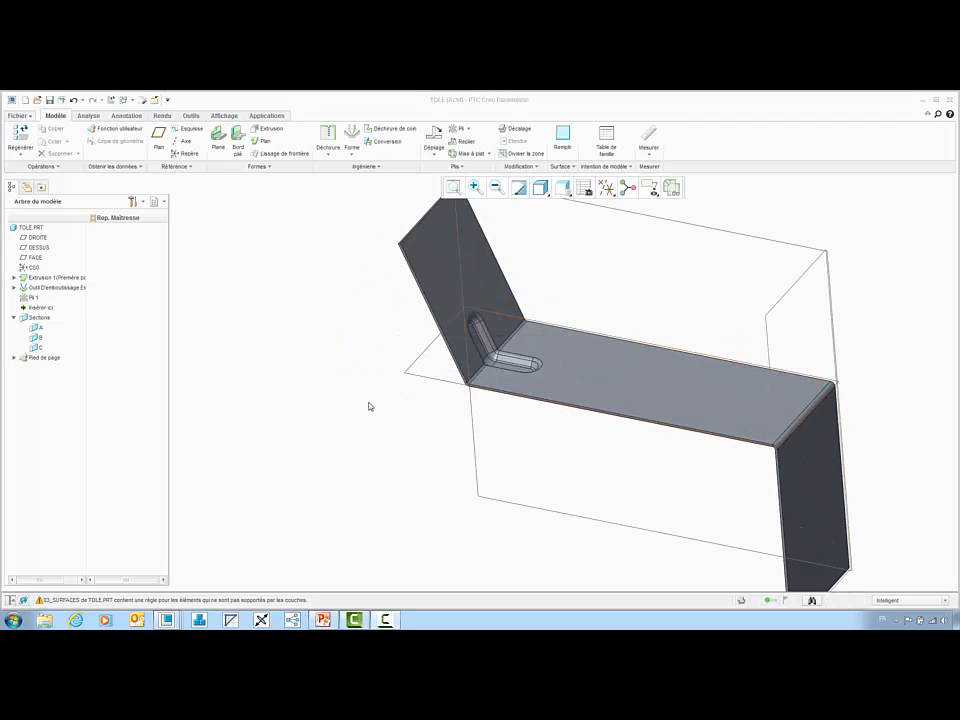
left_click(238, 136)
scroll(474, 388, "up", 5)
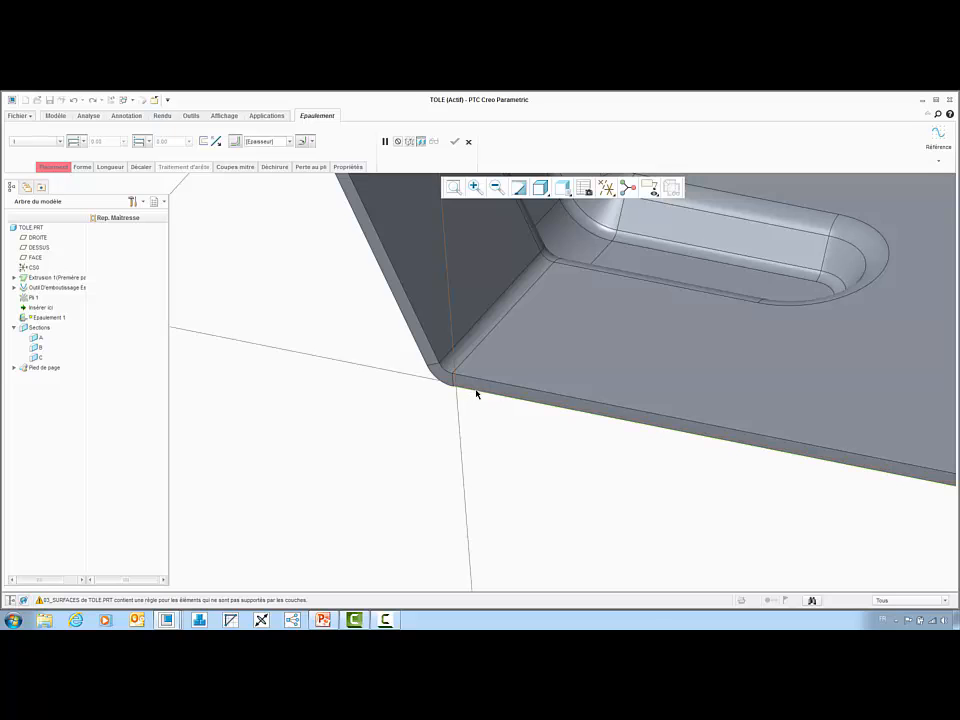
left_click(474, 390)
scroll(386, 386, "down", 4)
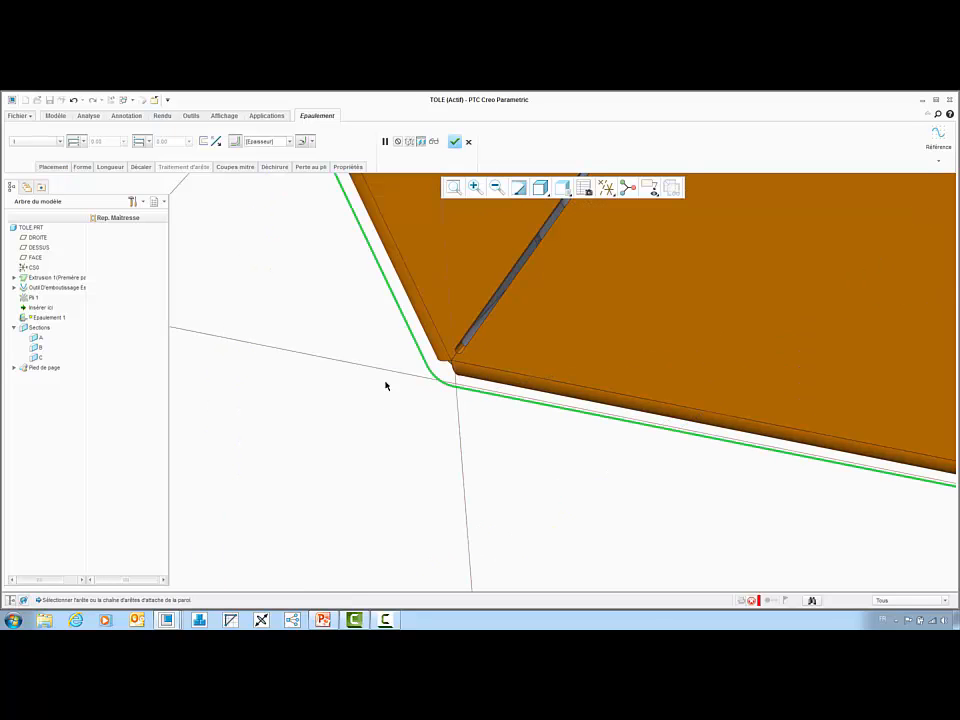
key("ctrl+d")
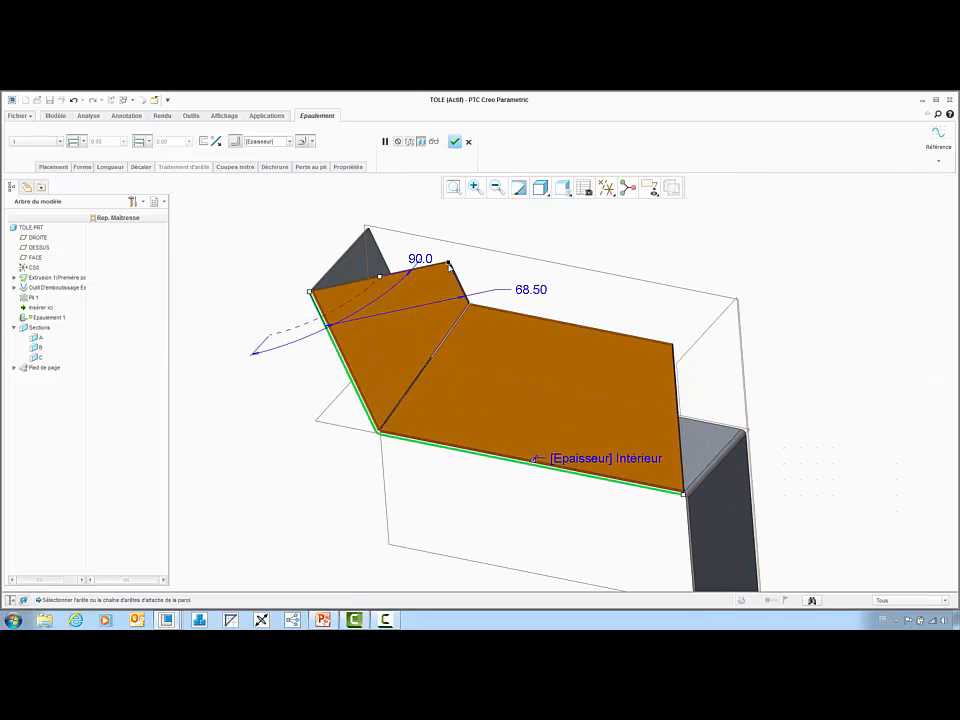
left_click_drag(449, 266, 318, 293)
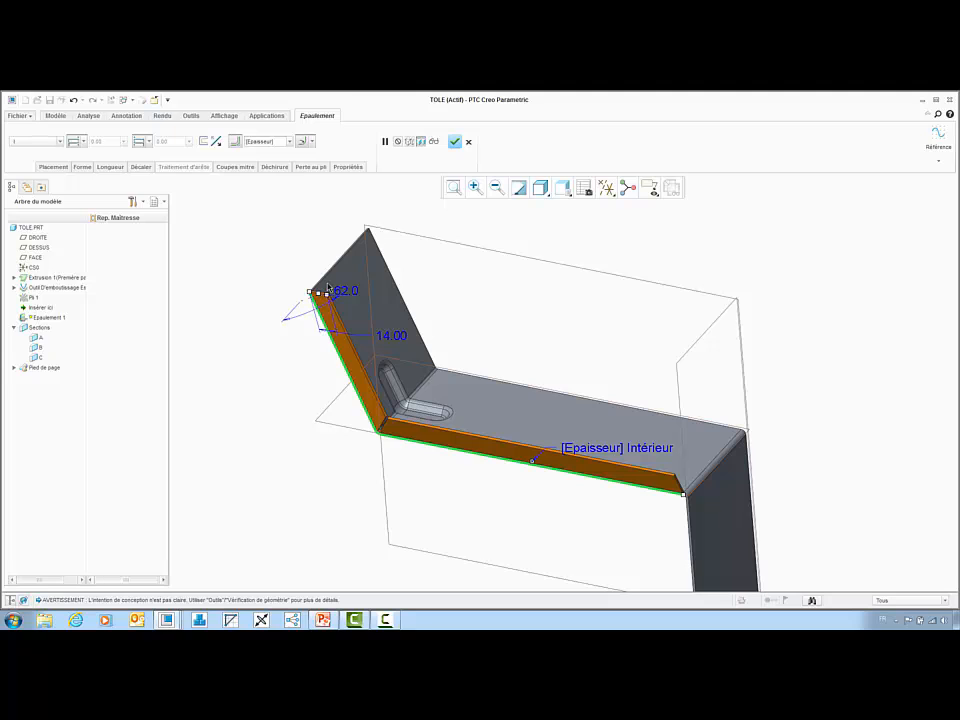
middle_click(286, 261)
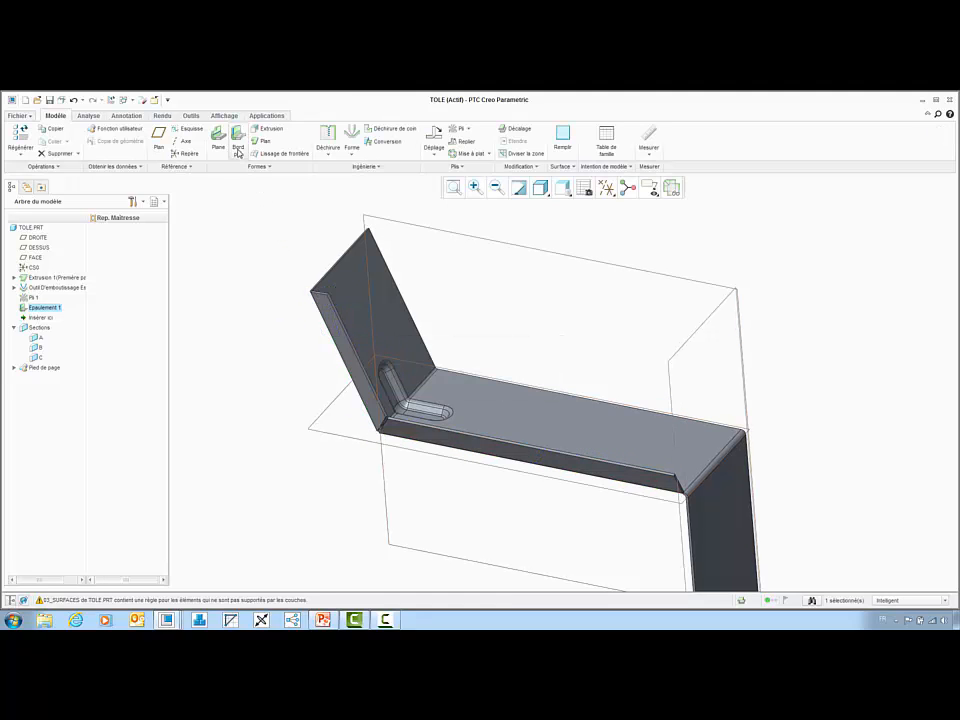
- Add a flattened (Ecrasé) hem along the bent end's free edge and the adjoining end edge of the small flange
left_click(239, 152)
scroll(296, 261, "down", 5)
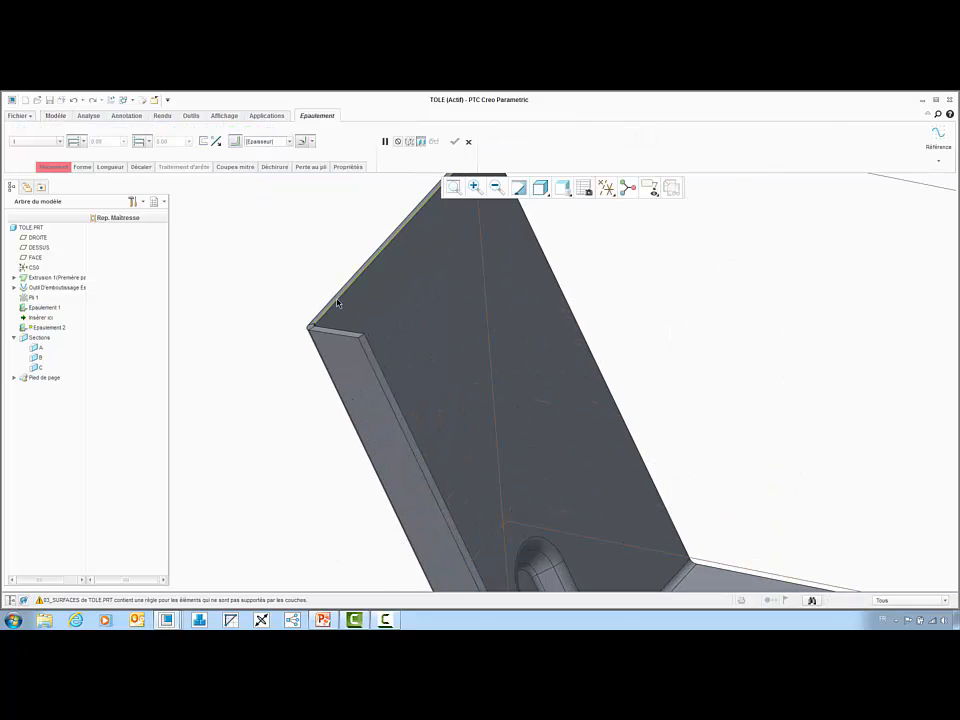
left_click(337, 303)
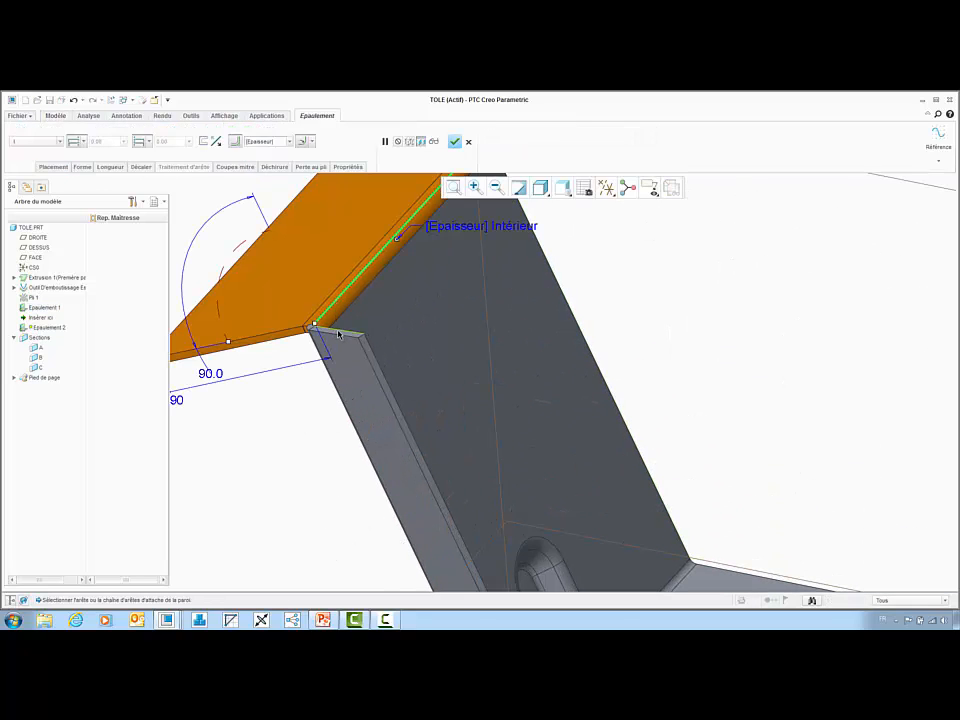
left_click(338, 333, "shift")
left_click(55, 144)
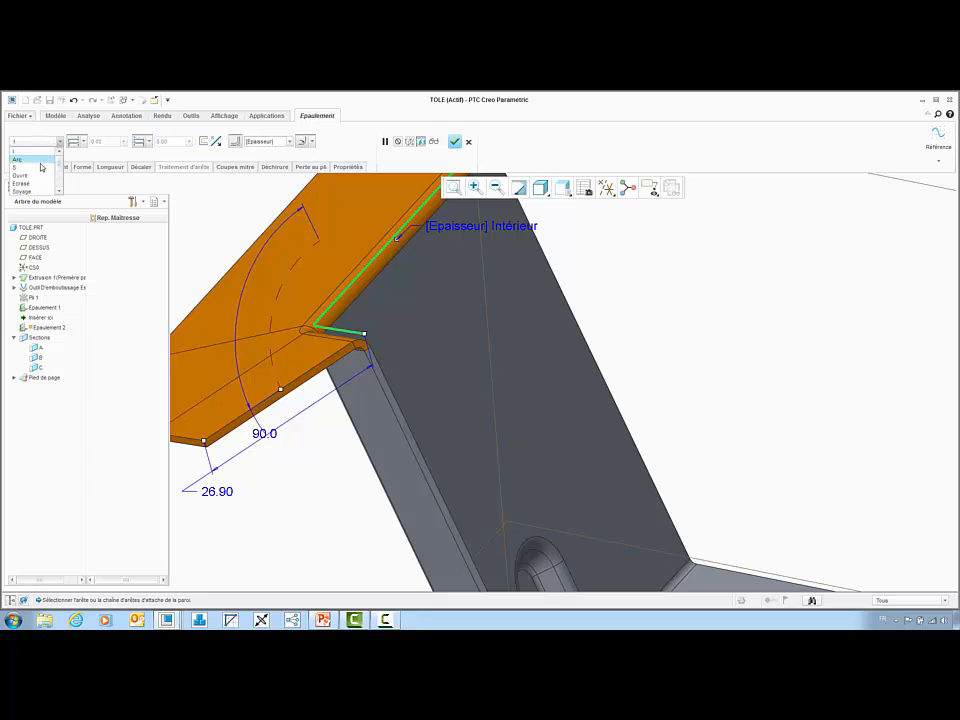
left_click(34, 184)
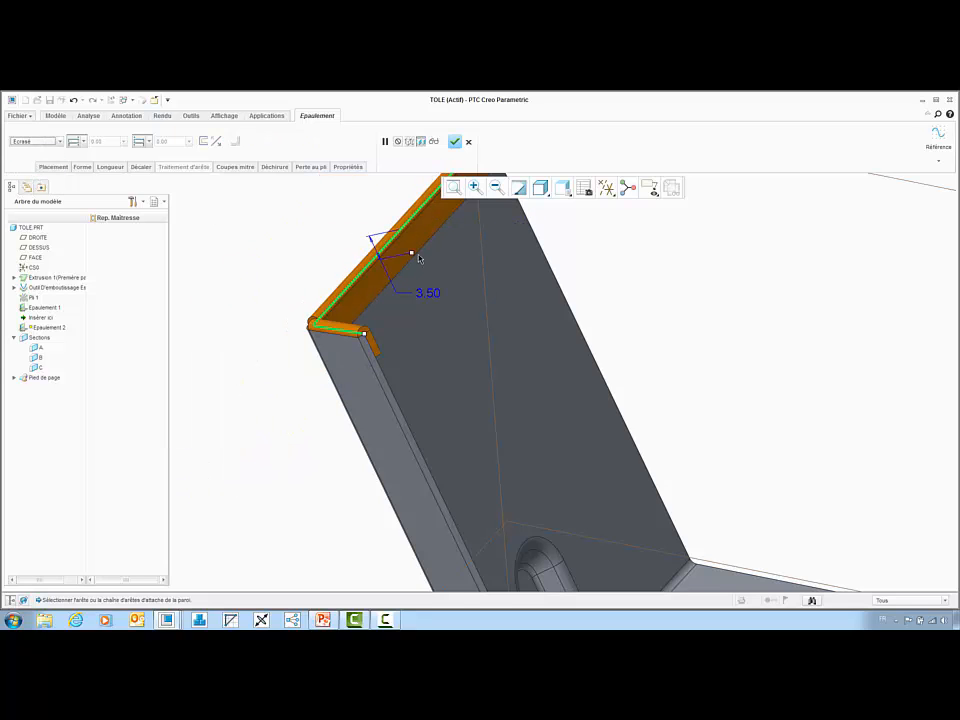
left_click_drag(412, 254, 410, 251)
middle_click(307, 233)
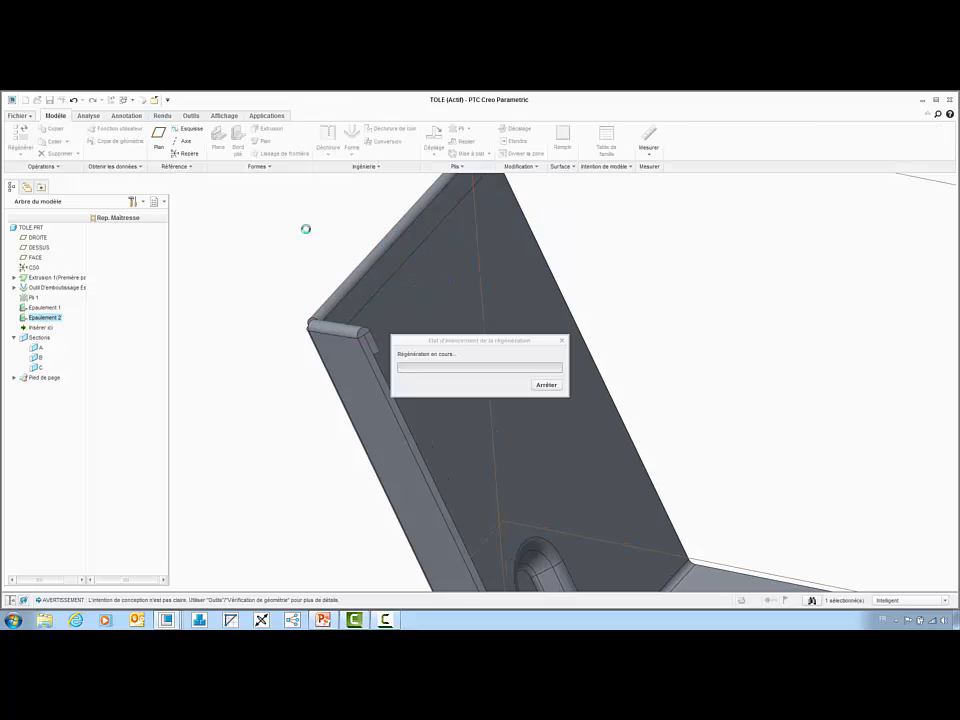
- Mirror the whole TOLE part about the datum plane running along its flangeless long side
key("ctrl+d")
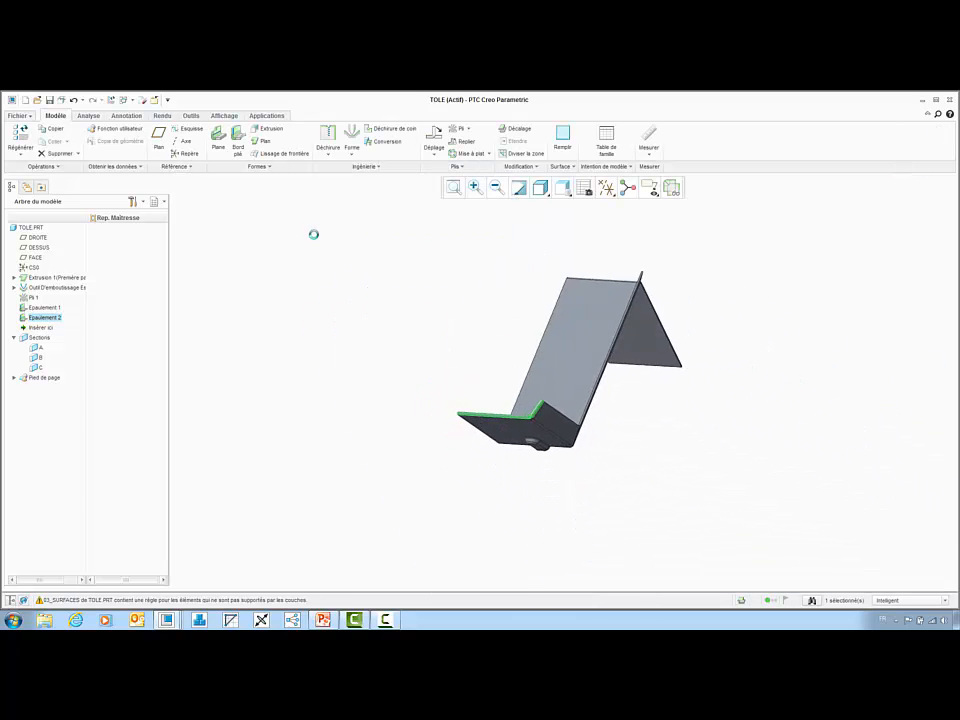
left_click(32, 228)
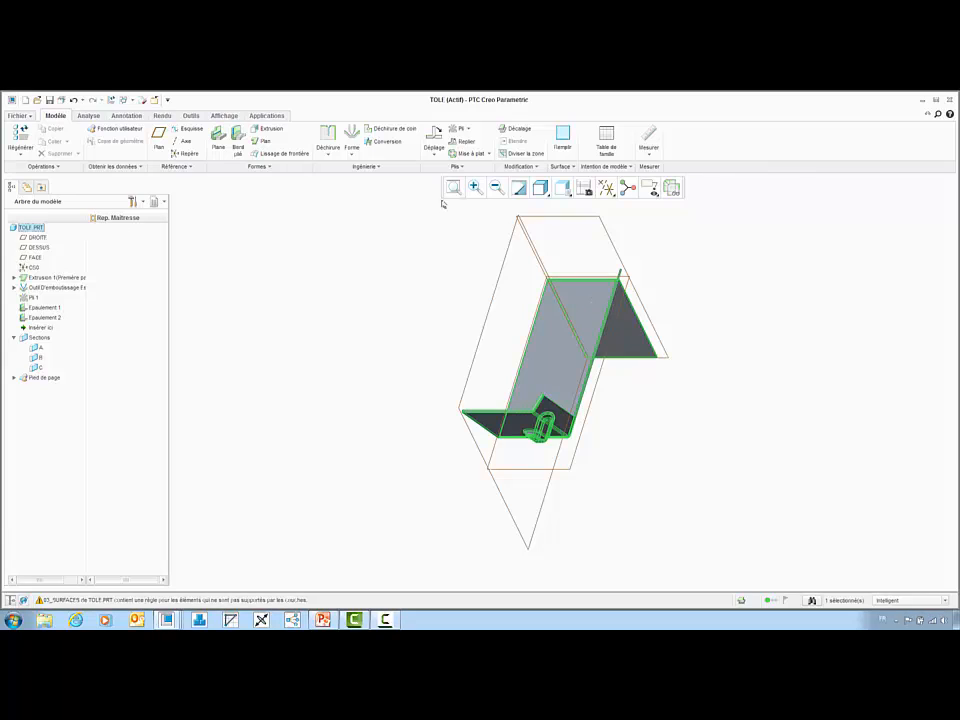
left_click(527, 167)
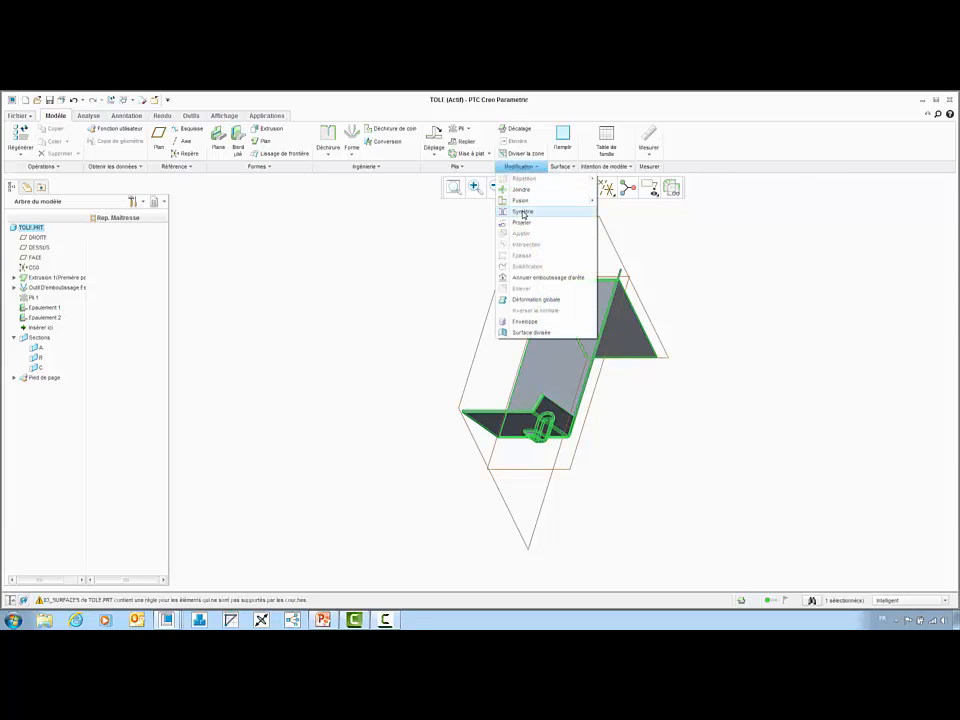
left_click(523, 214)
left_click(506, 253)
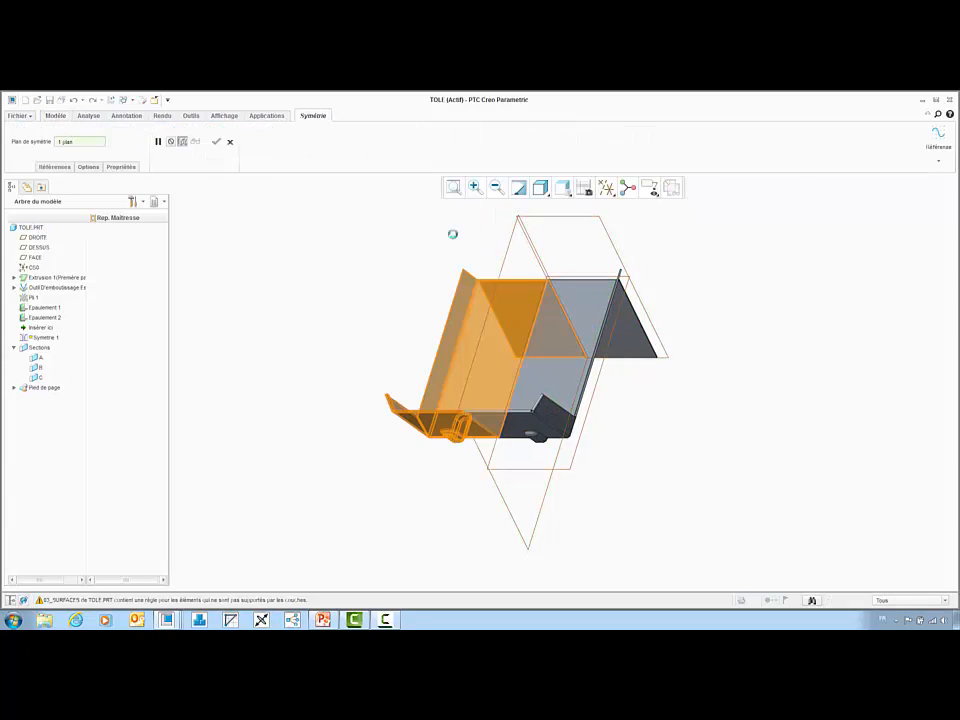
middle_click(453, 238)
middle_click_drag(516, 349, 405, 392)
left_click(392, 421)
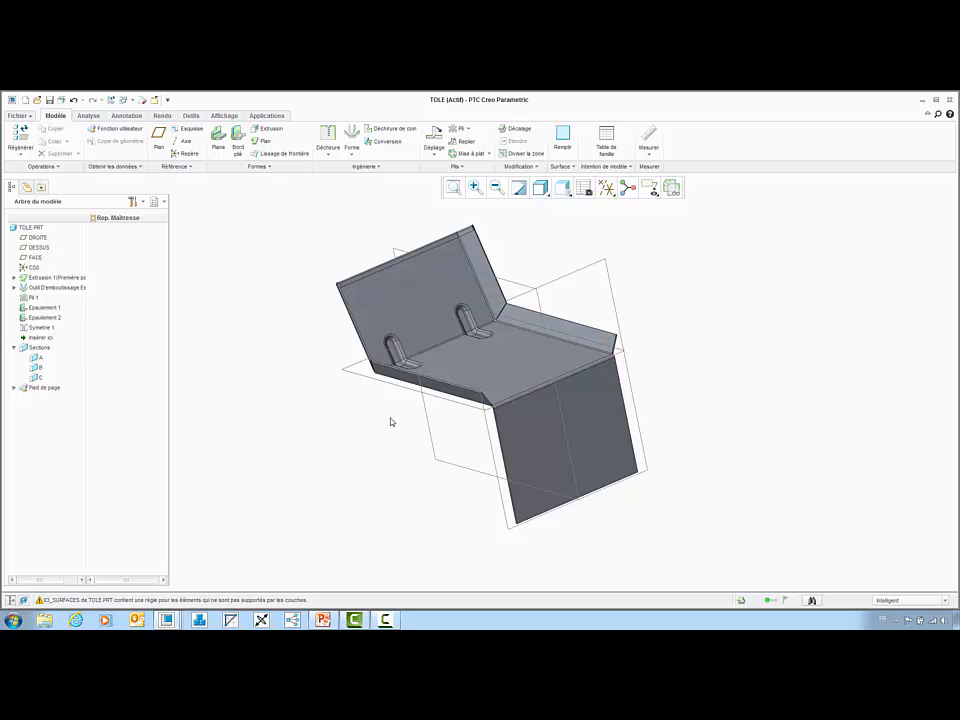
- Switch to the PORTE_BATEAU.ASM window and adjust the datum display for the area around the TOLE part and axle
left_click(125, 100)
left_click(150, 112)
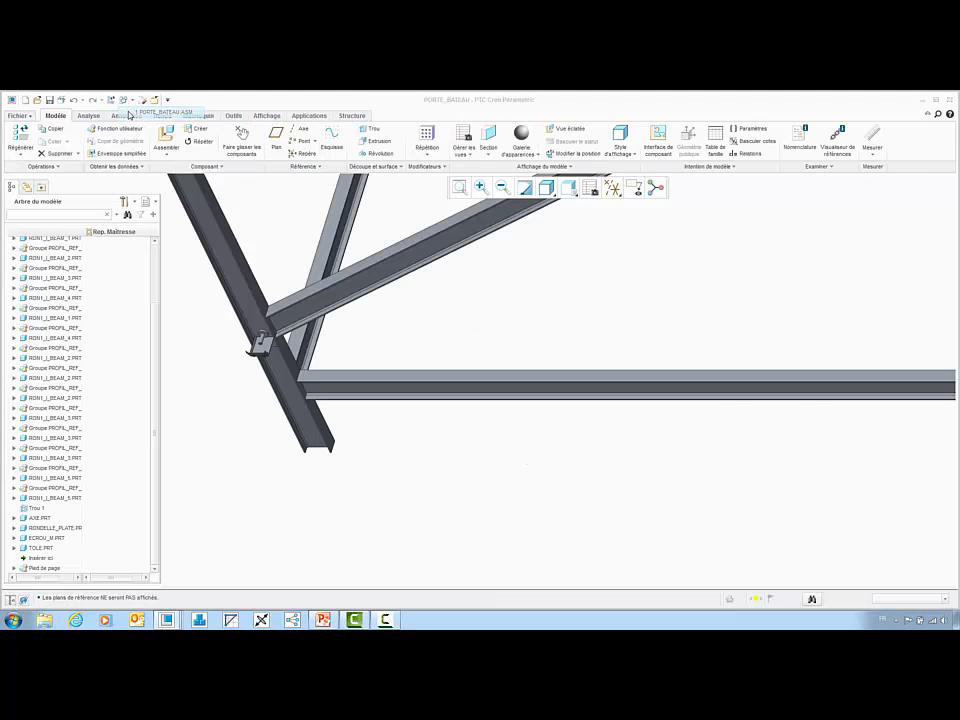
left_click(611, 189)
left_click(610, 246)
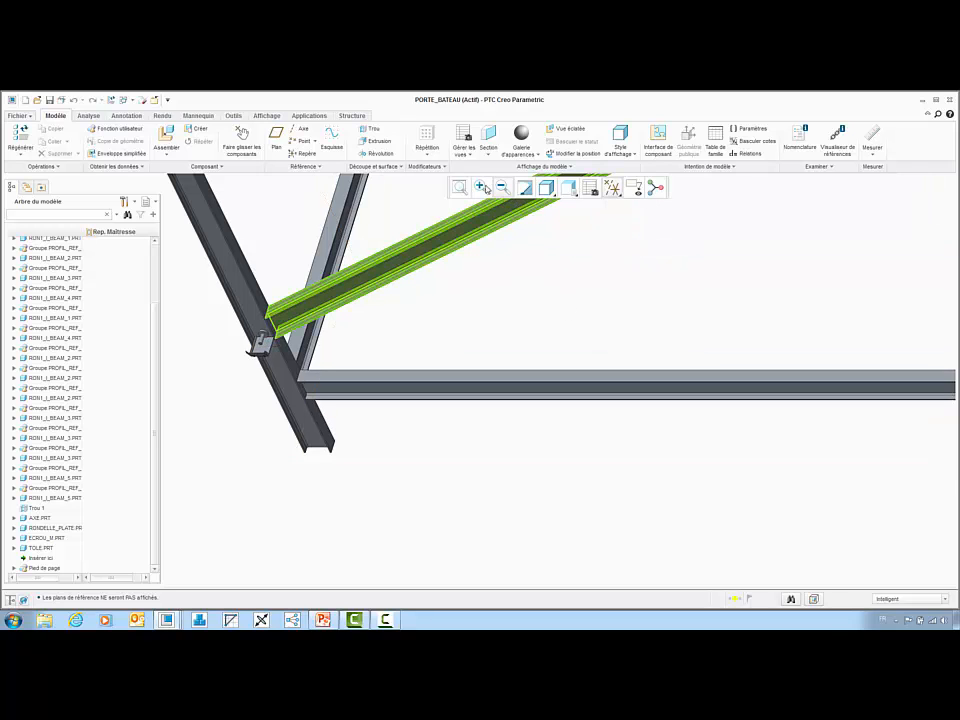
left_click(481, 188)
left_click(297, 298)
left_click(246, 369)
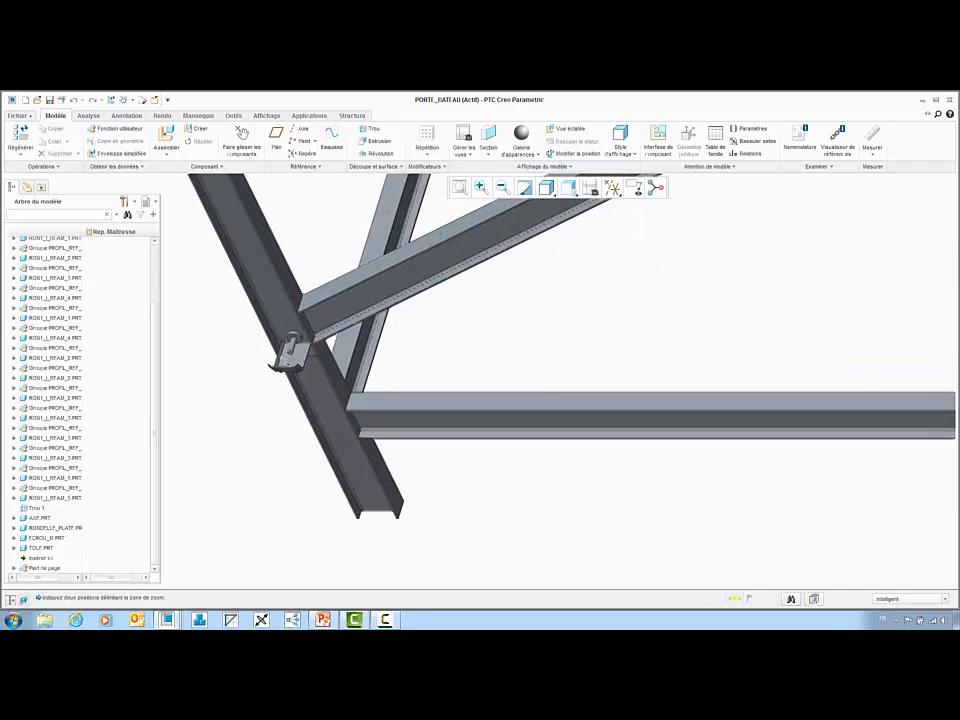
middle_click_drag(576, 313, 514, 342)
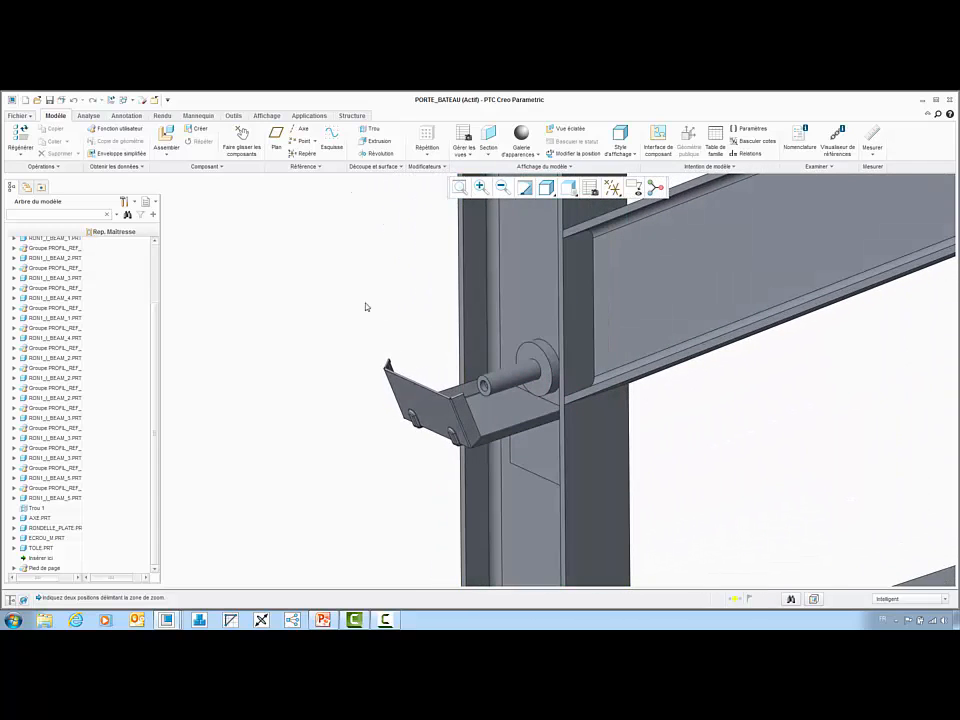
- Start a simple fillet weld (Soudure d'angle) in the Welding application, with the beam's web face as side 1, and activate side 2
left_click(309, 115)
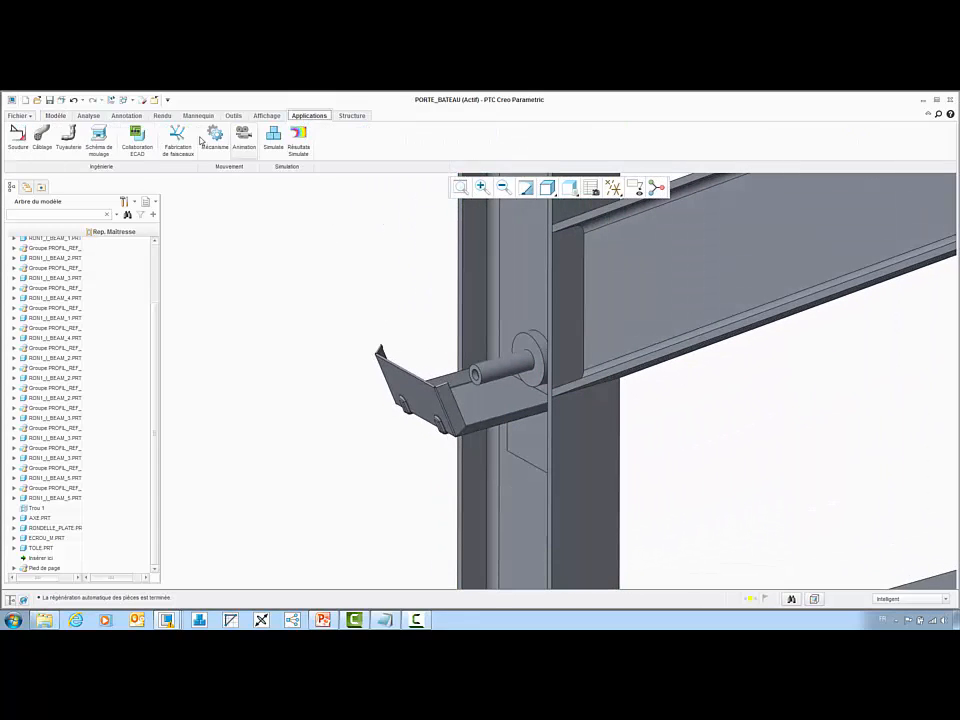
left_click(25, 139)
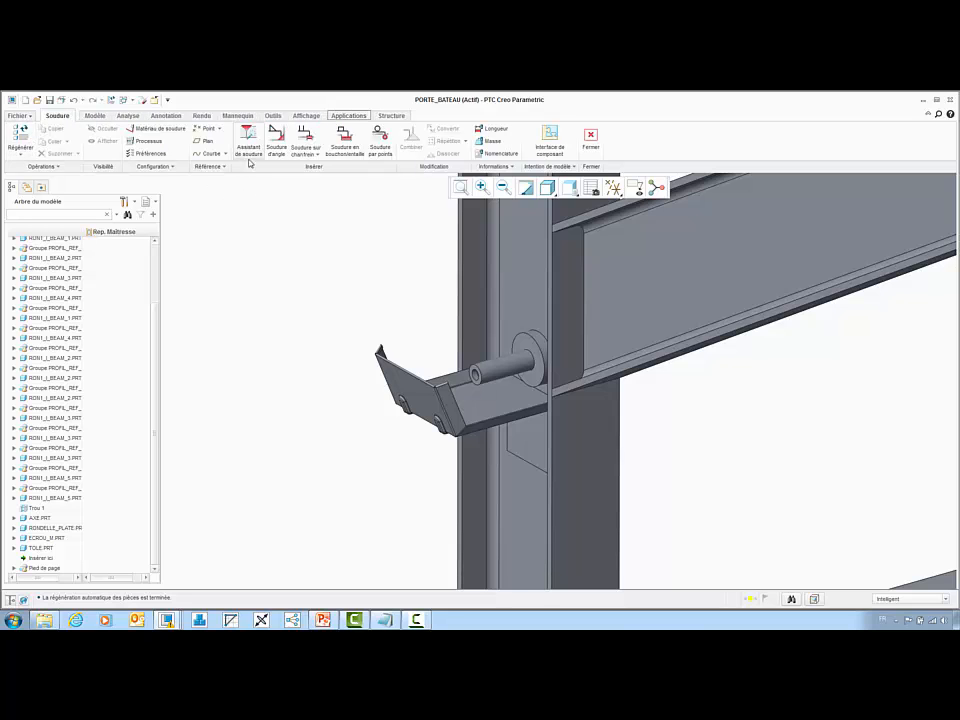
left_click(249, 158)
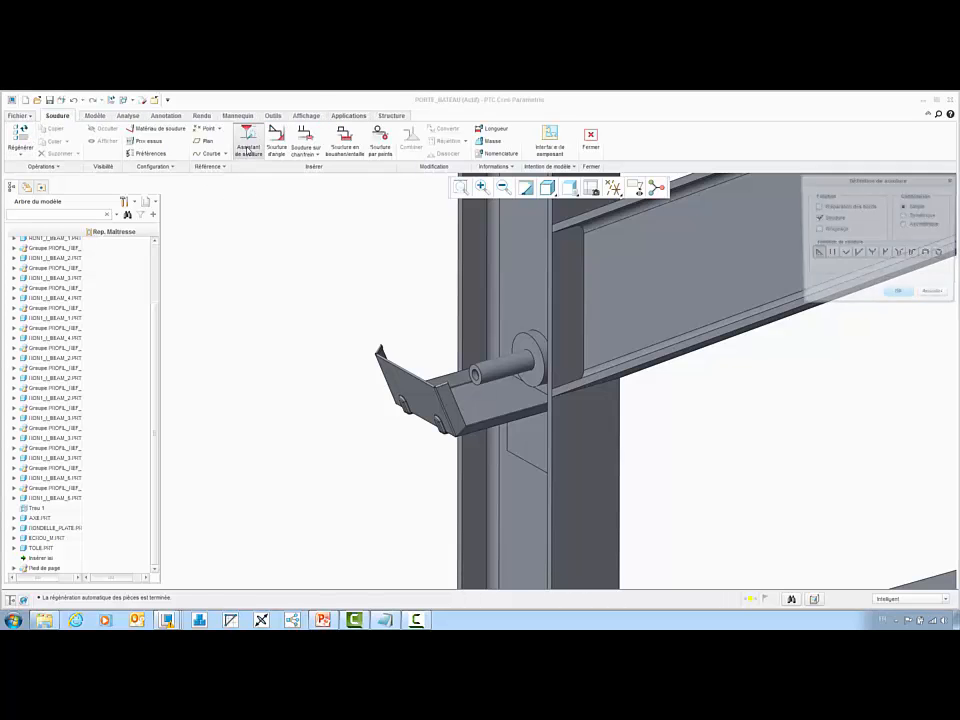
left_click(899, 297)
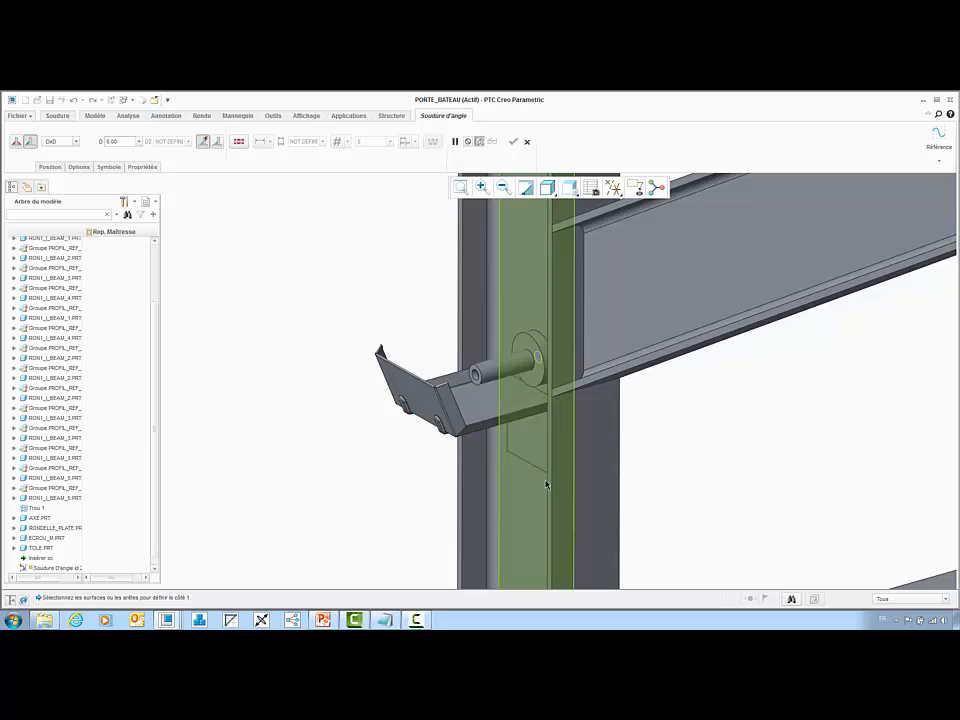
middle_click_drag(546, 484, 598, 430)
scroll(482, 546, "down", 5)
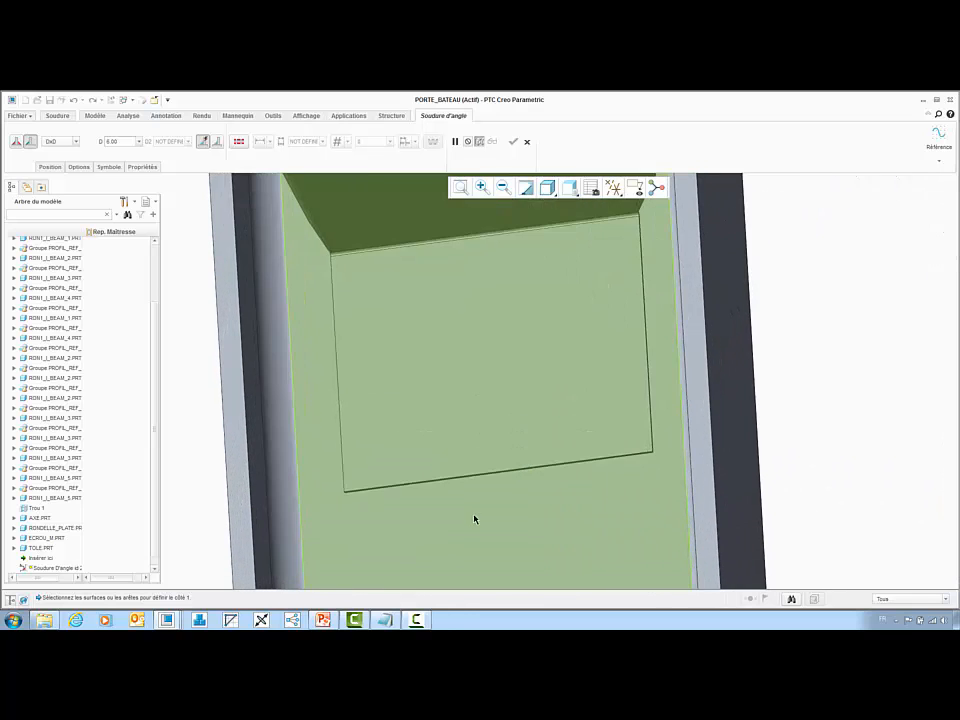
middle_click_drag(474, 519, 482, 506)
left_click(481, 506)
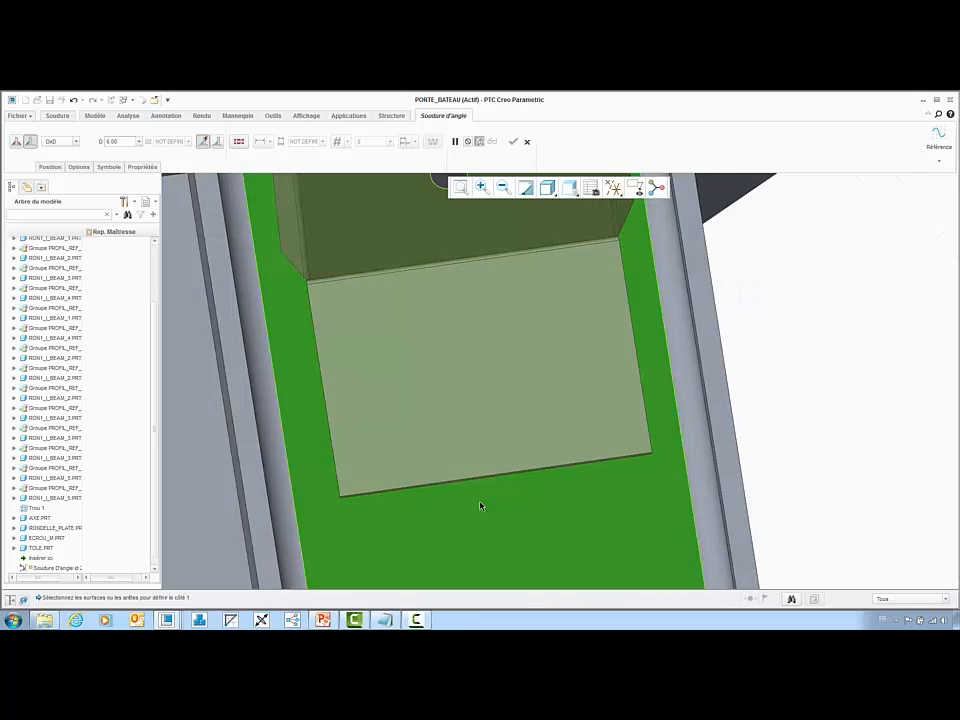
right_click(481, 506)
left_click(499, 424)
scroll(615, 467, "down", 4)
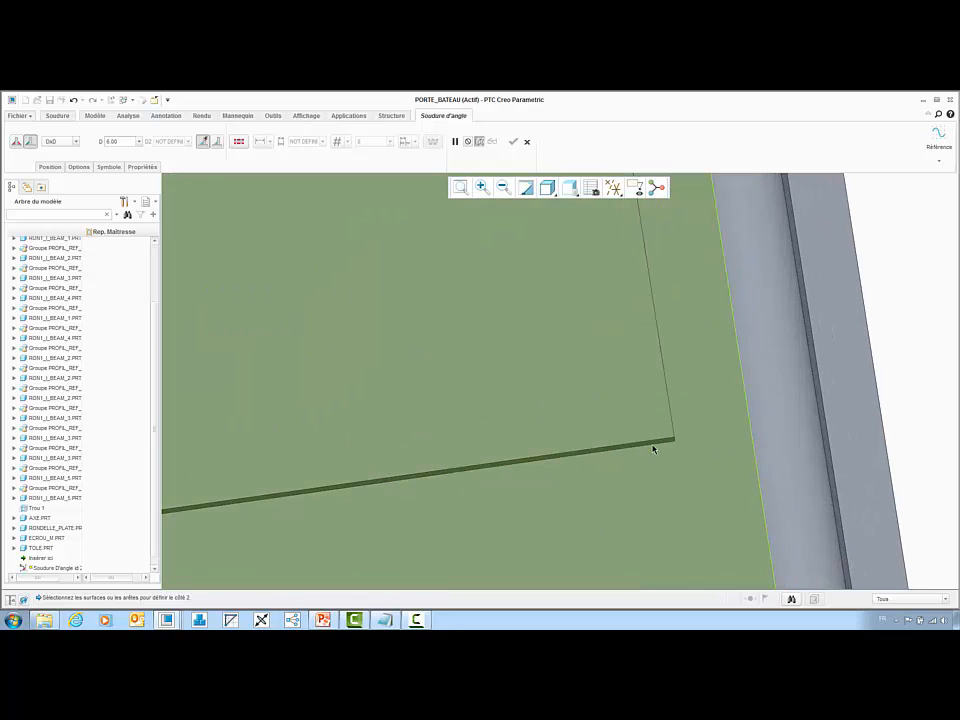
- Select the three edge faces of the TOLE's attachment flange as side 2, set the weld size to 1.00, and complete the weld
middle_click_drag(653, 449, 355, 477)
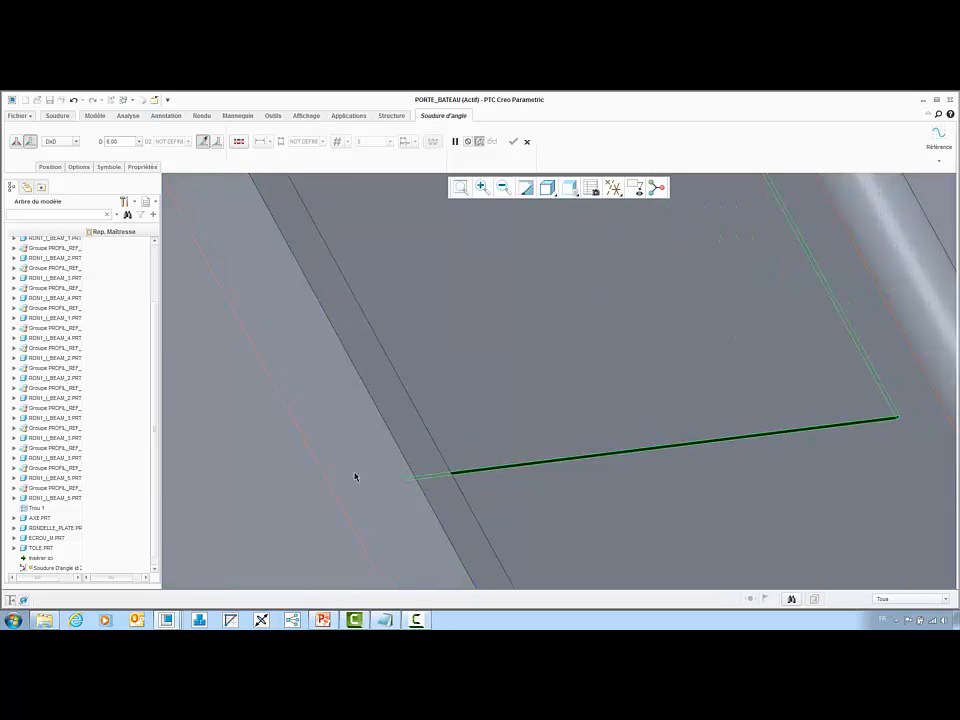
scroll(355, 477, "down", 2)
middle_click_drag(420, 482, 462, 462)
scroll(422, 486, "up", 3)
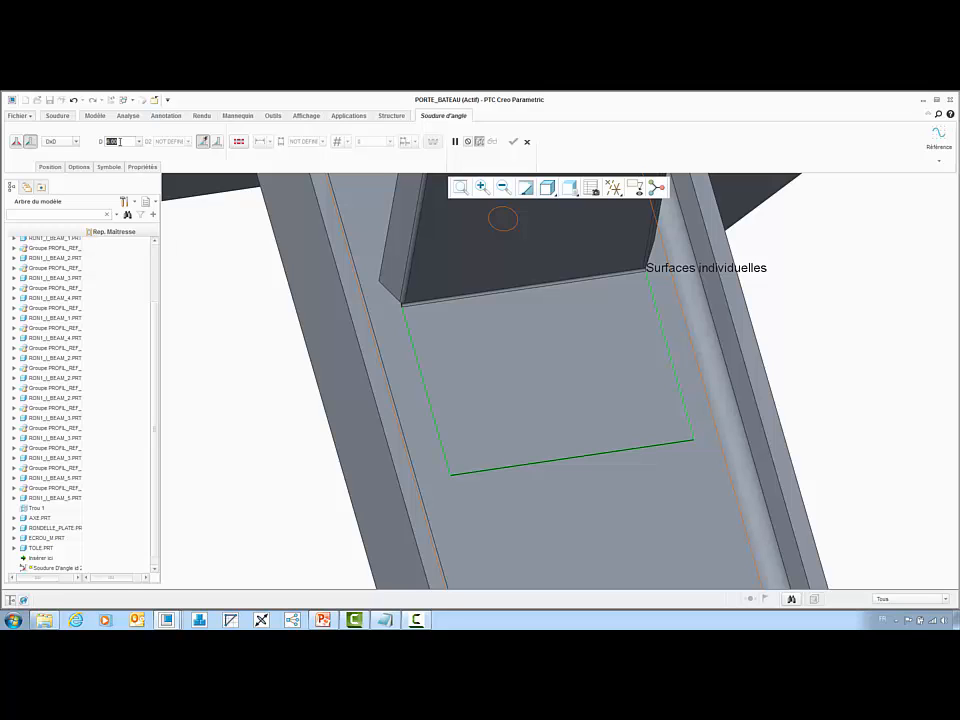
key("Return")
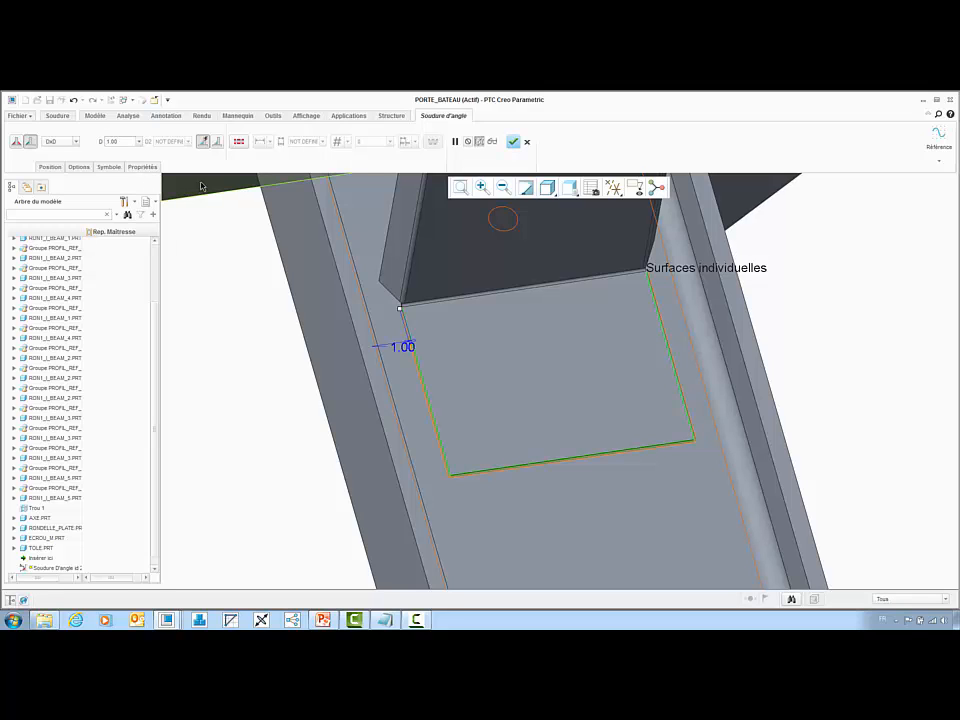
middle_click(440, 336)
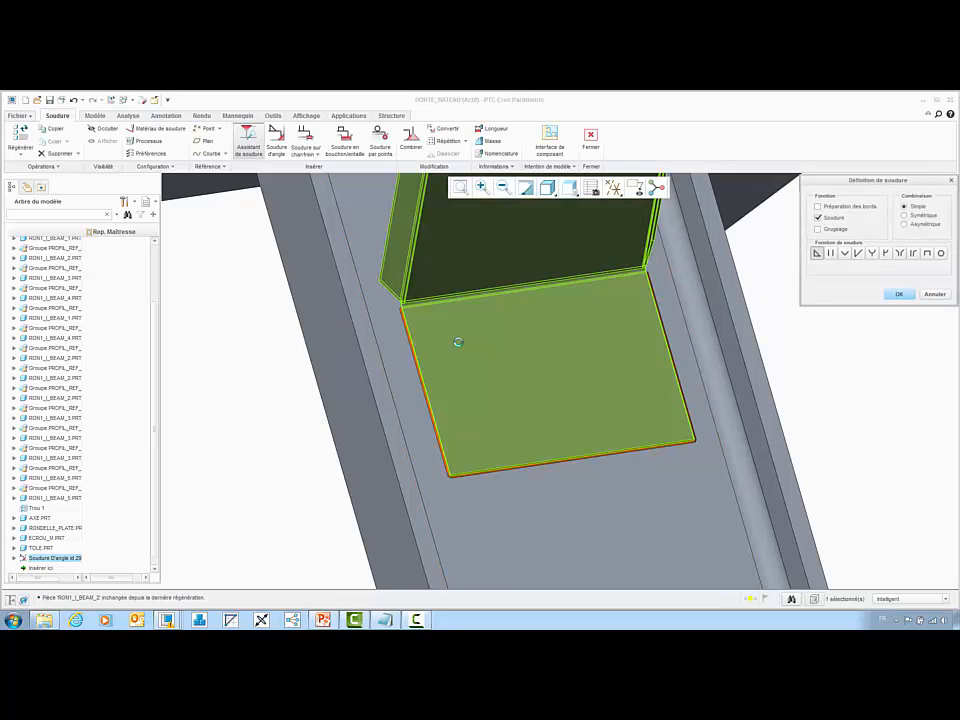
- Start a second simple fillet weld between the beam's web face as side 1 and the TOLE's inner base face as side 2
mouse_move(450, 343)
middle_mouse_down()
mouse_move(432, 380)
mouse_move(662, 287)
middle_mouse_up()
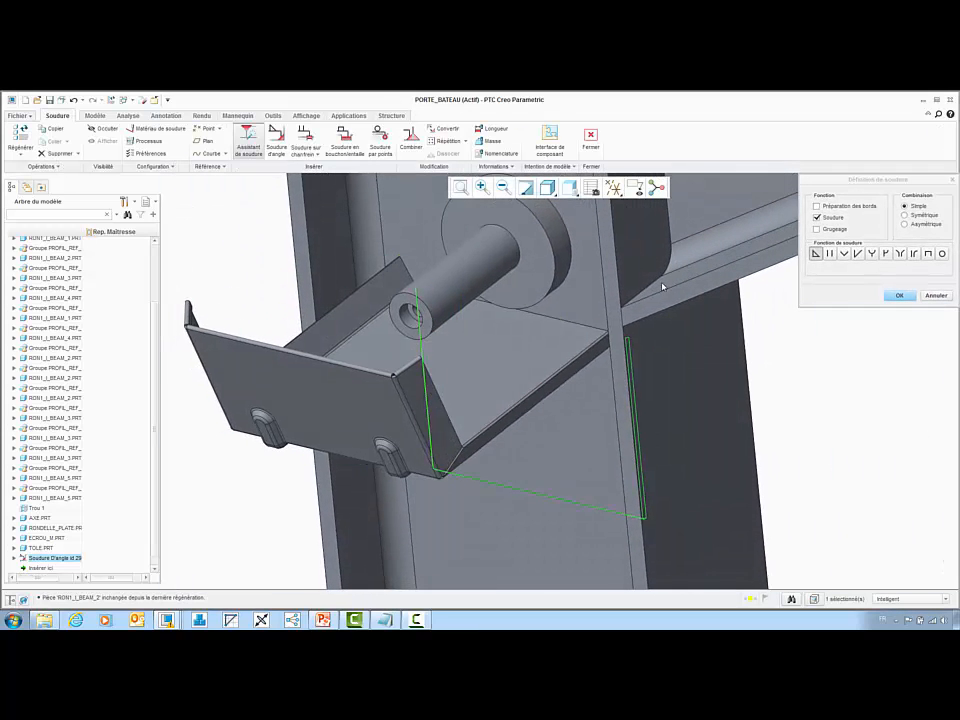
left_click(899, 295)
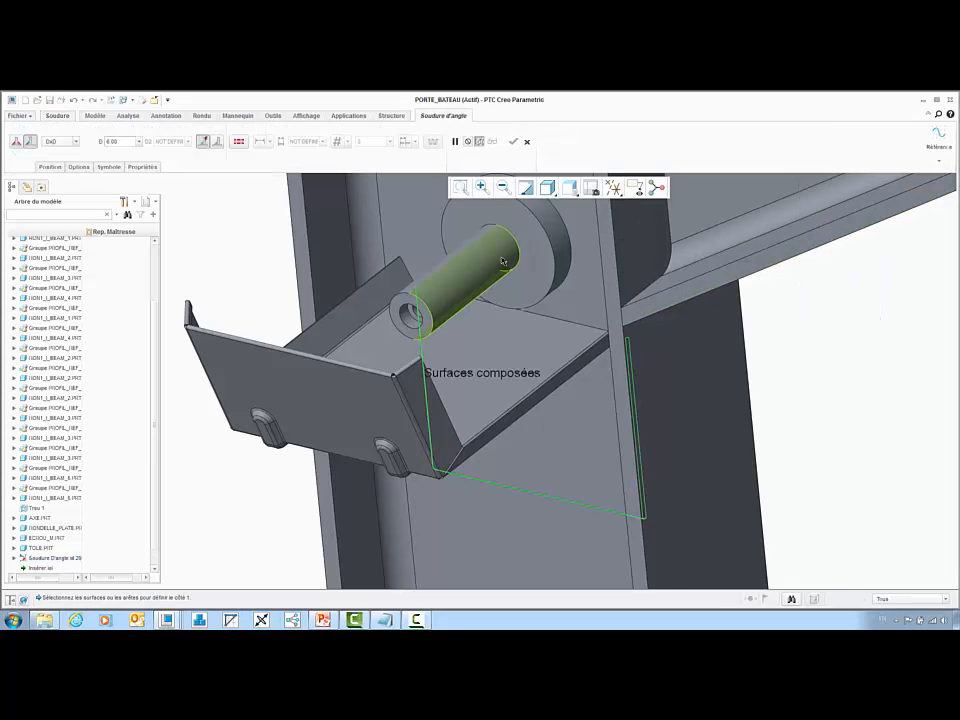
left_click(568, 298)
right_click(568, 298)
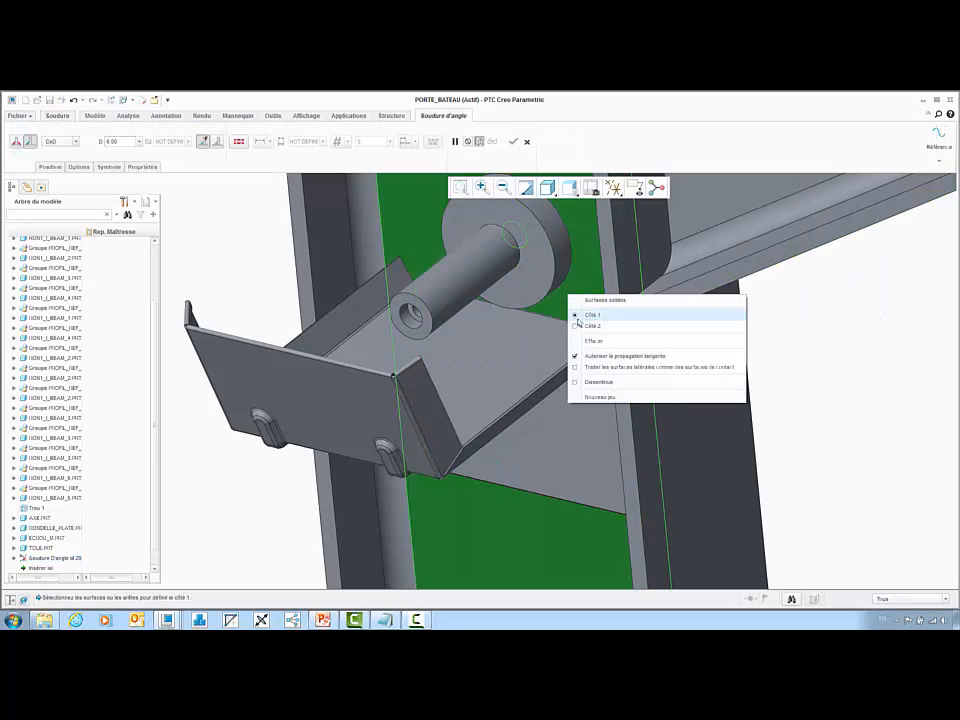
left_click(576, 325)
left_click(565, 328)
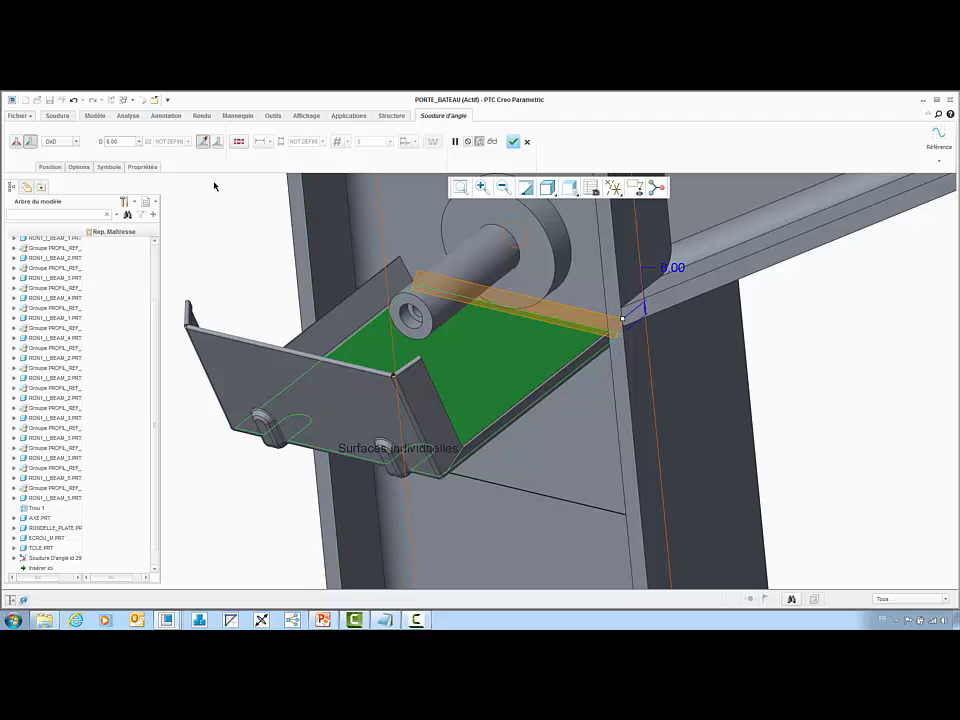
- Make the second weld intermittent with two 6.00-long segments at the joint's ends, complete it, and leave the Welding application
left_click(238, 142)
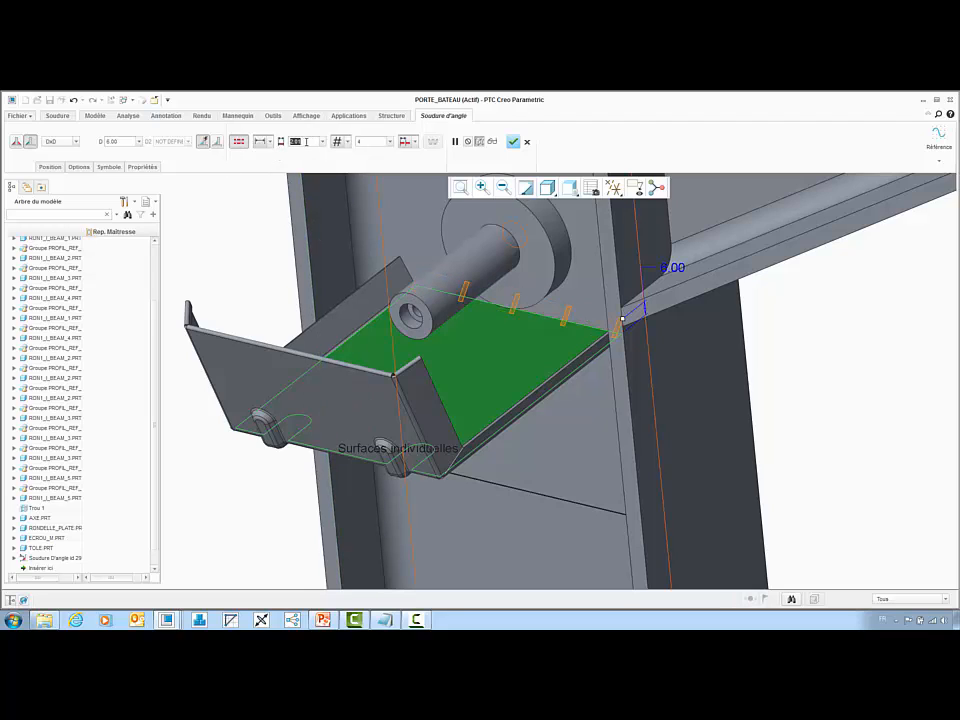
type("5")
key("Return")
key("Return")
left_click(413, 142)
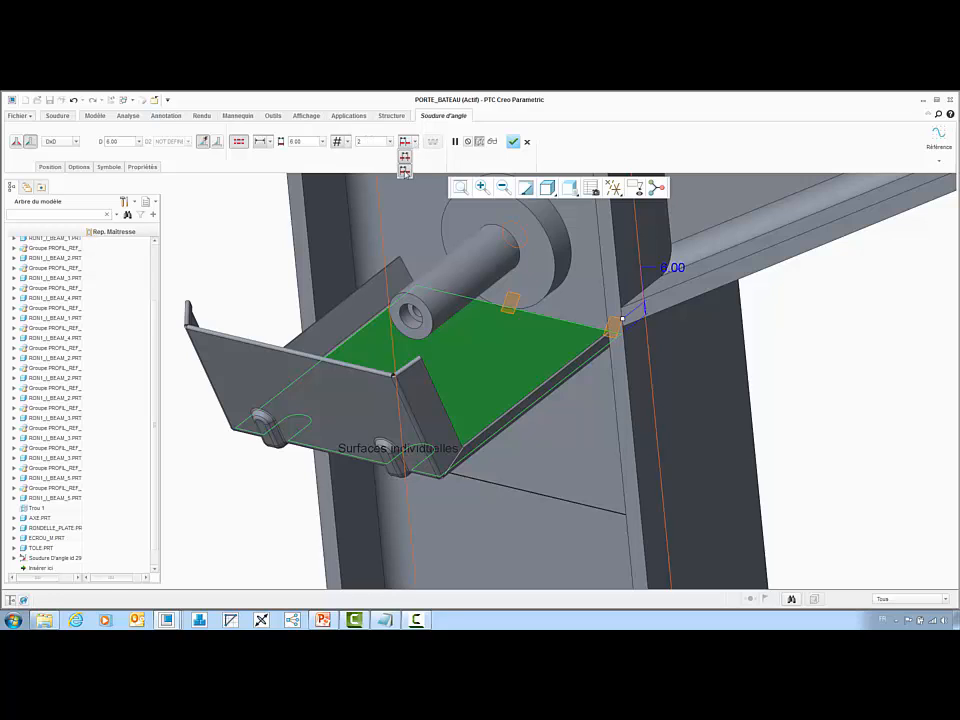
left_click(406, 158)
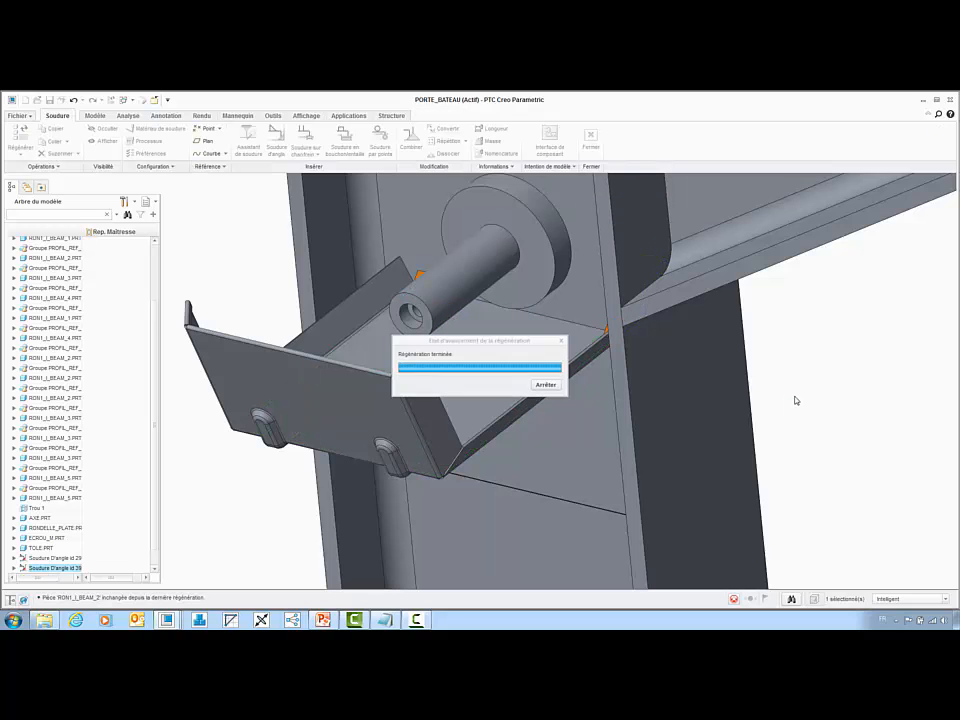
middle_click_drag(795, 394, 884, 317)
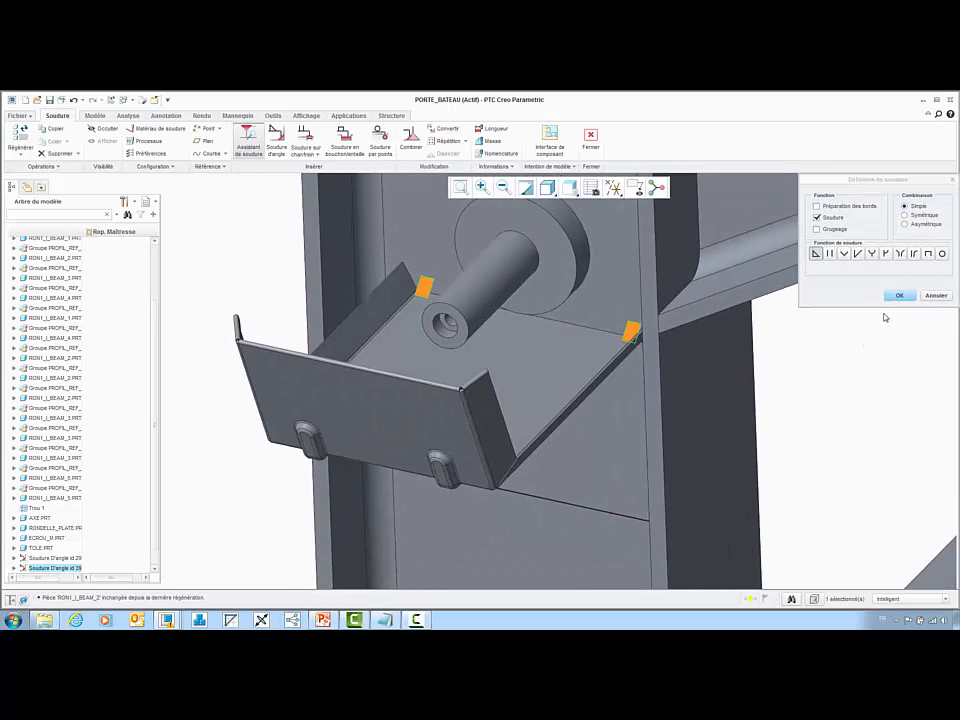
left_click(900, 296)
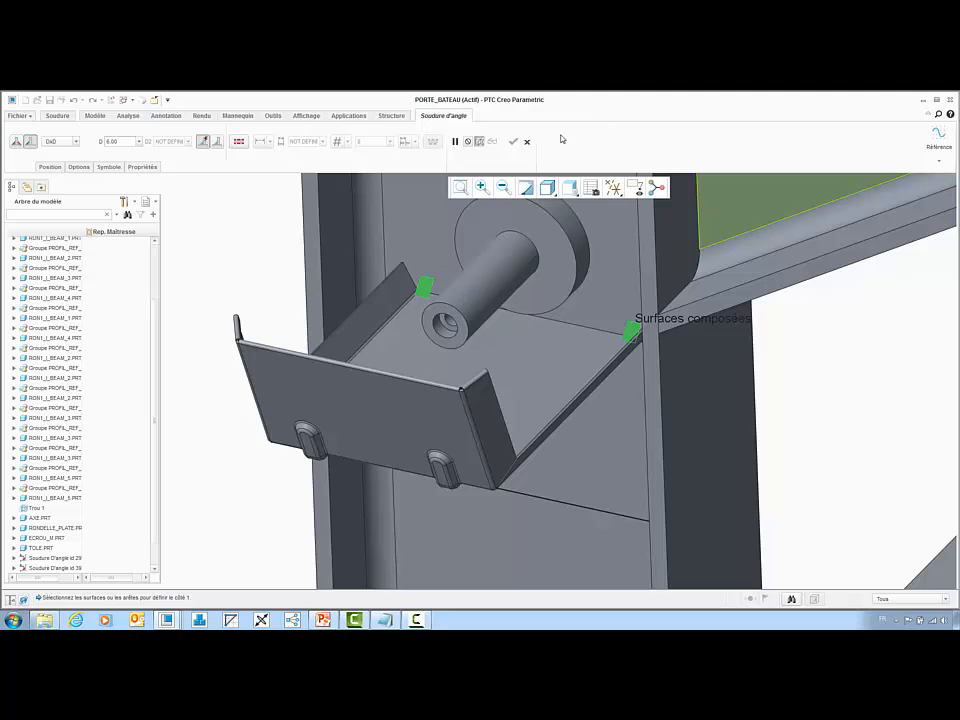
left_click(516, 140)
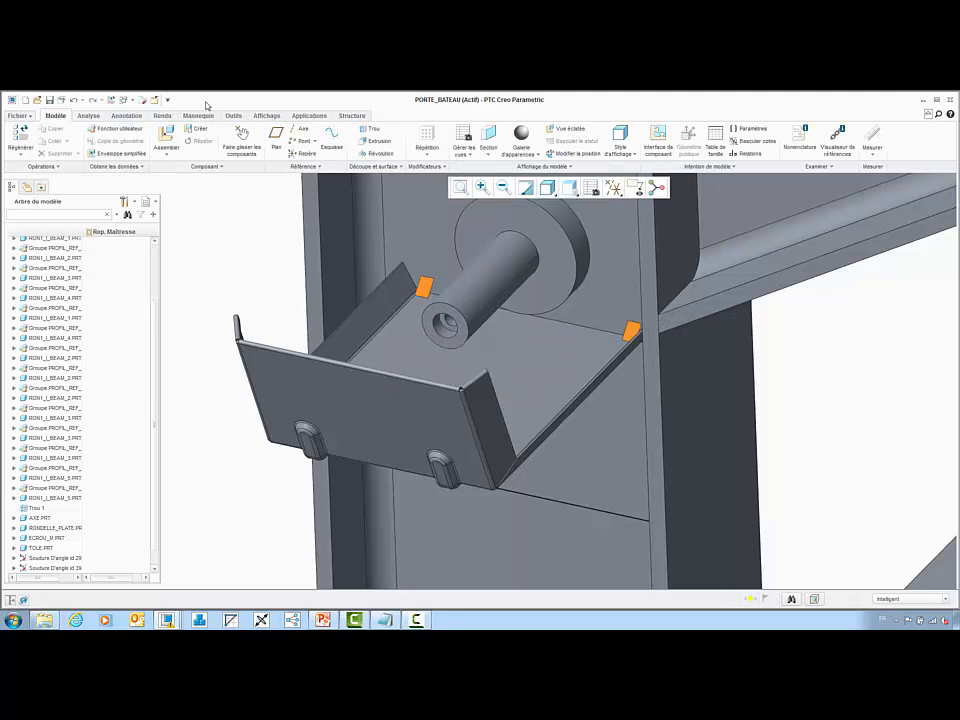
- Switch to the TOLE.PRT window and open the flat-pattern preview with its overall dimensions displayed
left_click(136, 101)
left_click(133, 147)
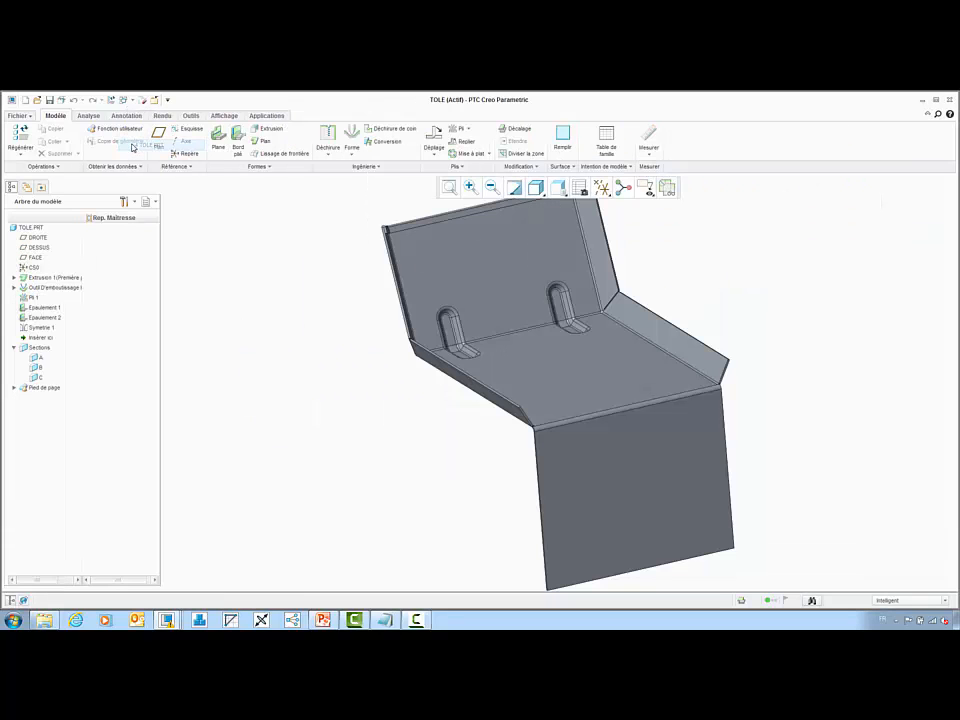
left_click(668, 189)
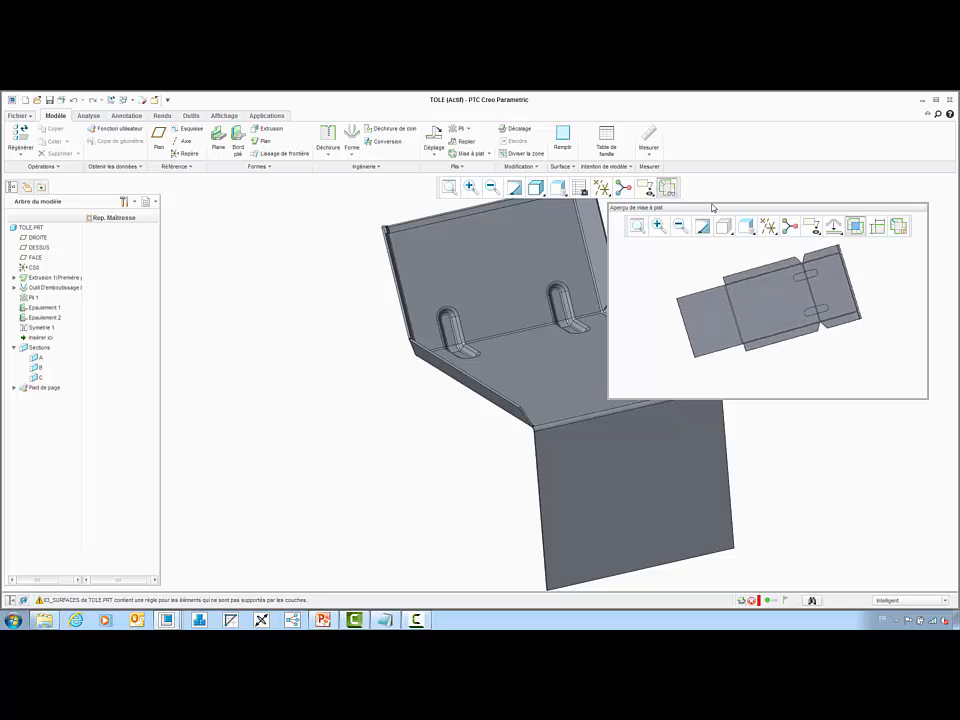
mouse_move(861, 259)
middle_mouse_down()
mouse_move(870, 279)
mouse_move(906, 268)
mouse_move(866, 246)
middle_mouse_up()
left_click(877, 228)
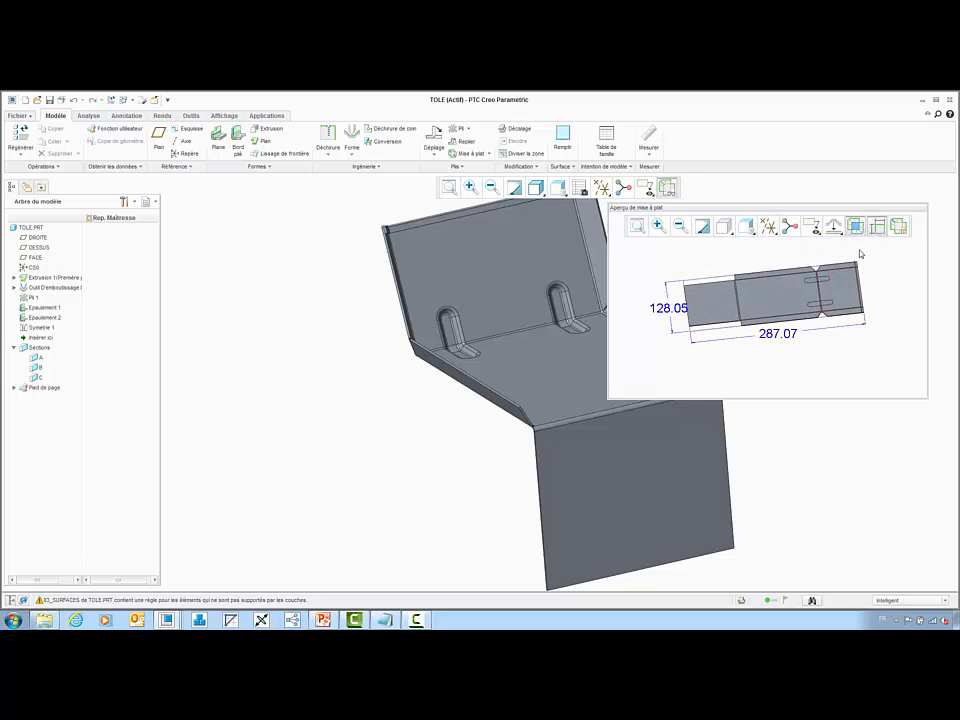
scroll(786, 306, "down", 2)
mouse_move(754, 309)
middle_mouse_down()
mouse_move(786, 326)
mouse_move(761, 319)
mouse_move(750, 340)
middle_mouse_up()
scroll(750, 340, "up", 2)
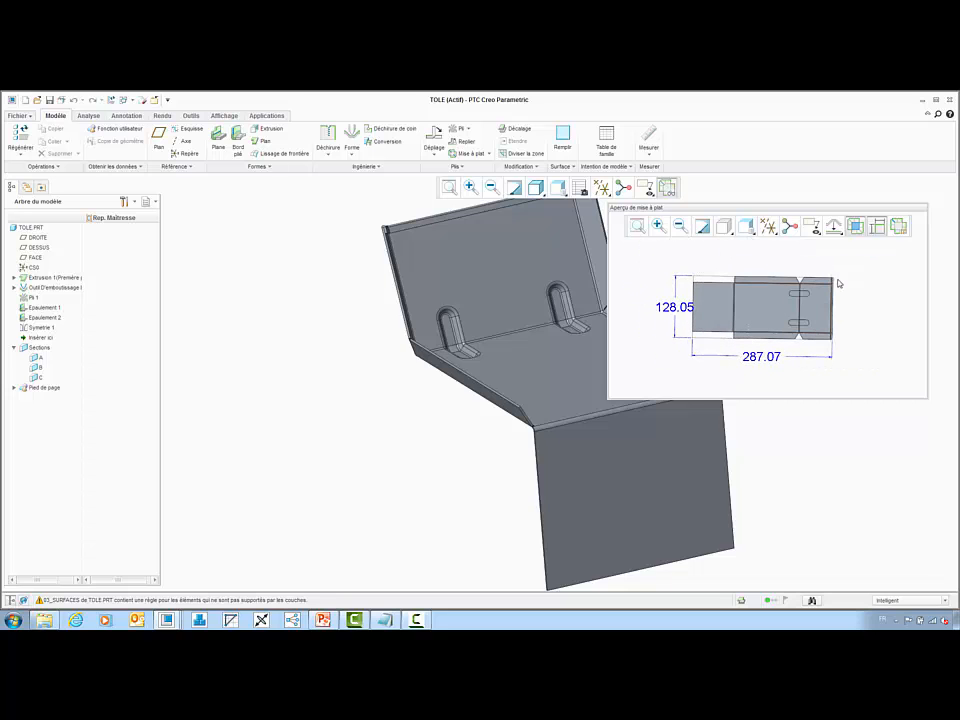
- Create a flat-pattern instance named TOLE_FLAT1 from the flat-pattern preview
left_click(898, 229)
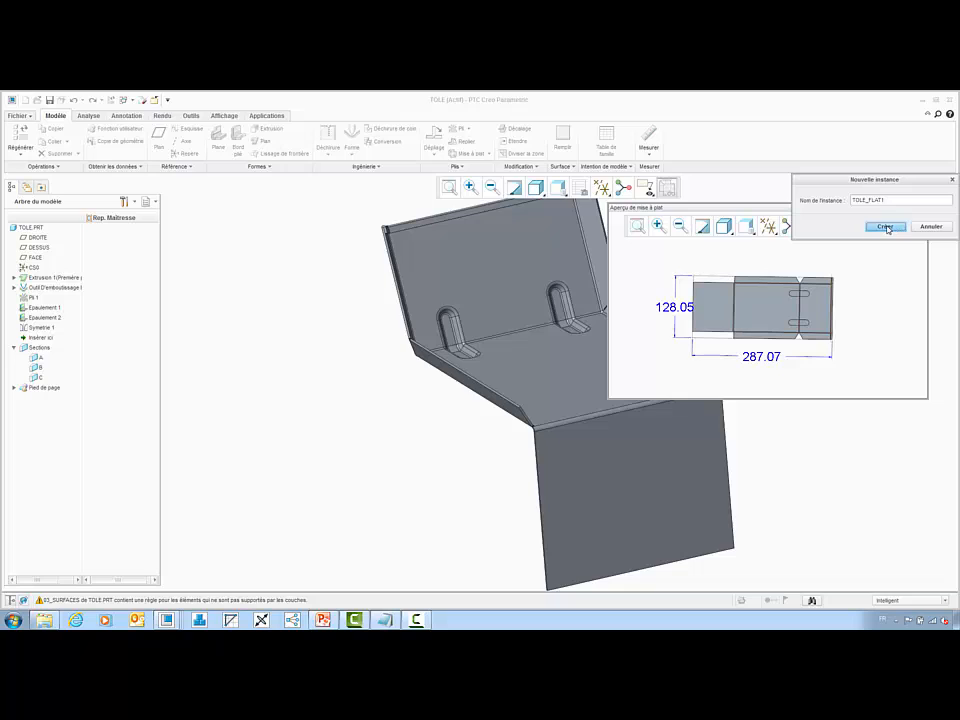
left_click(886, 228)
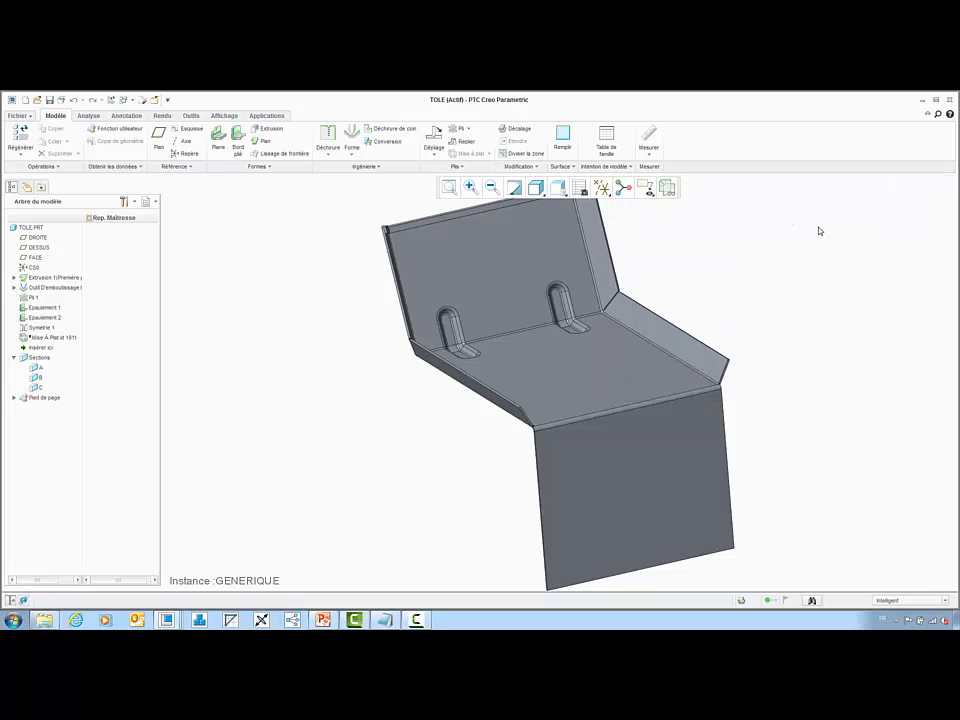
scroll(362, 354, "up", 1)
middle_click_drag(362, 354, 373, 343)
scroll(373, 343, "up", 2)
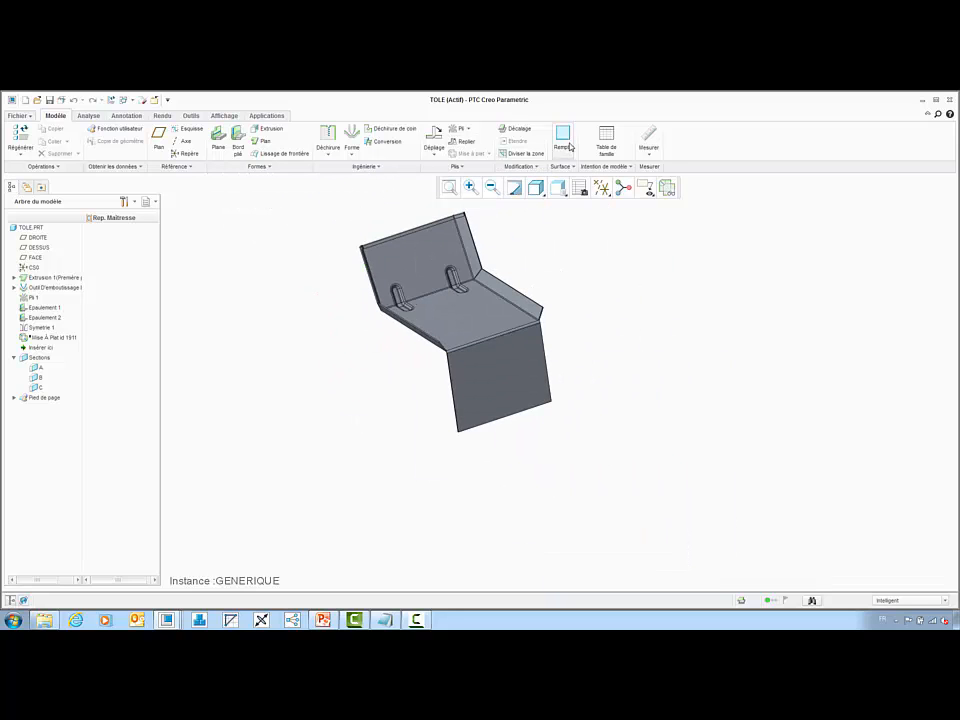
- Preview the TOLE_FLAT1 instance from the part's family table, then close the preview and the table
left_click(605, 140)
left_click(366, 260)
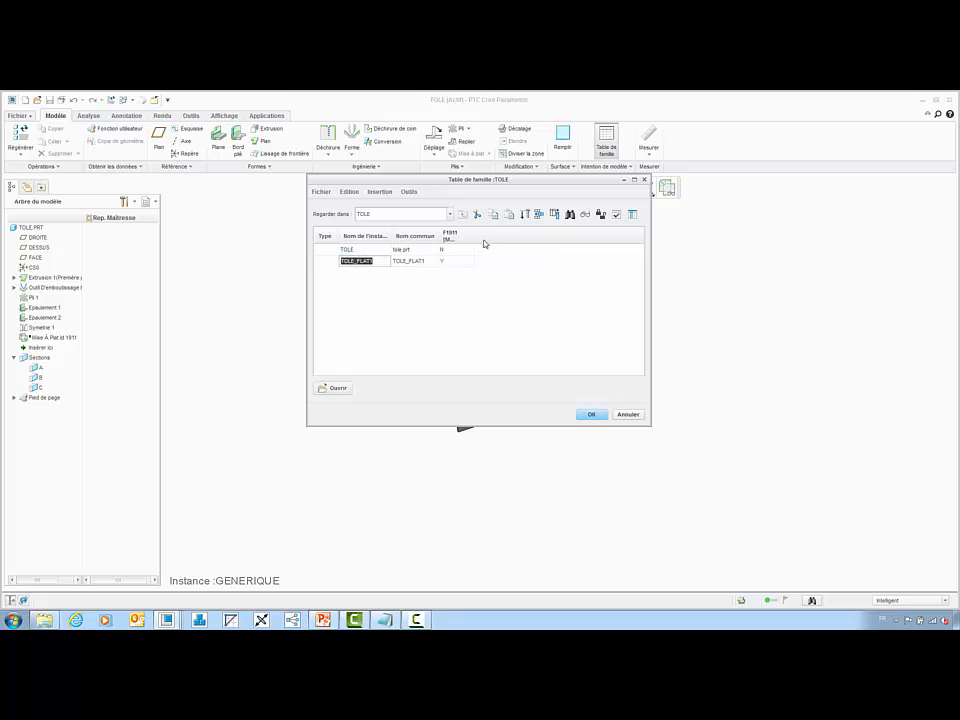
left_click(586, 214)
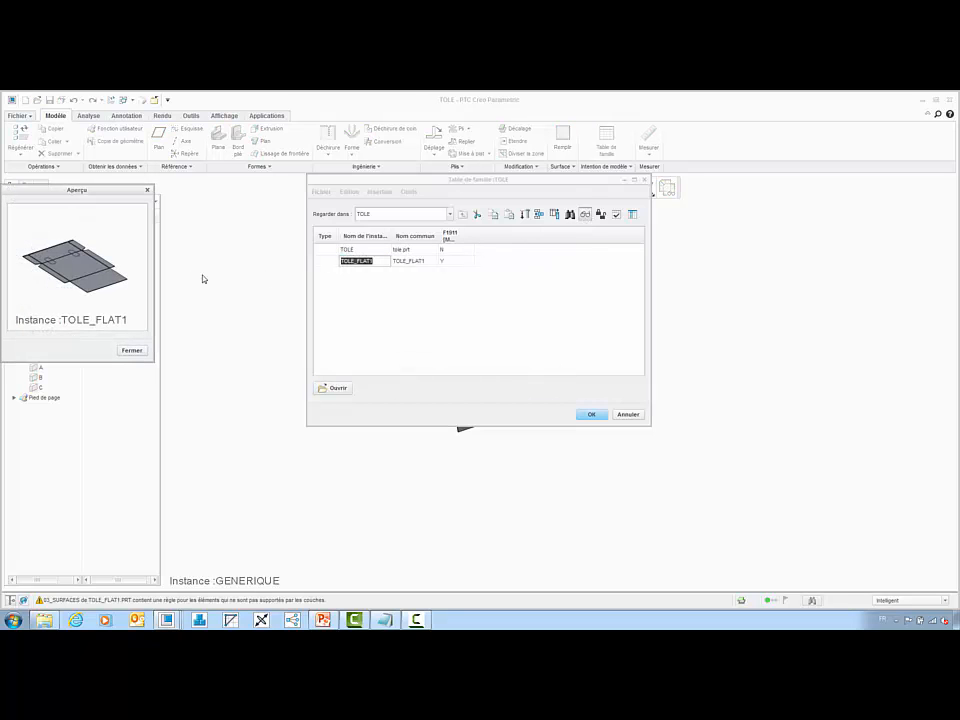
mouse_move(112, 272)
middle_mouse_down()
mouse_move(96, 272)
mouse_move(108, 282)
middle_mouse_up()
left_click(128, 350)
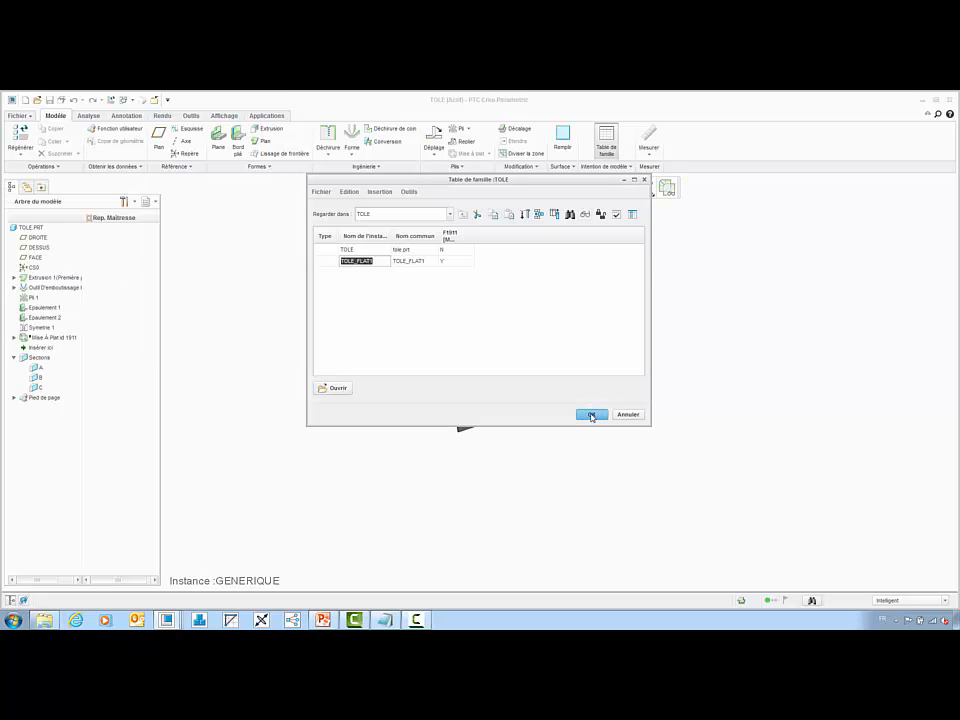
left_click(591, 415)
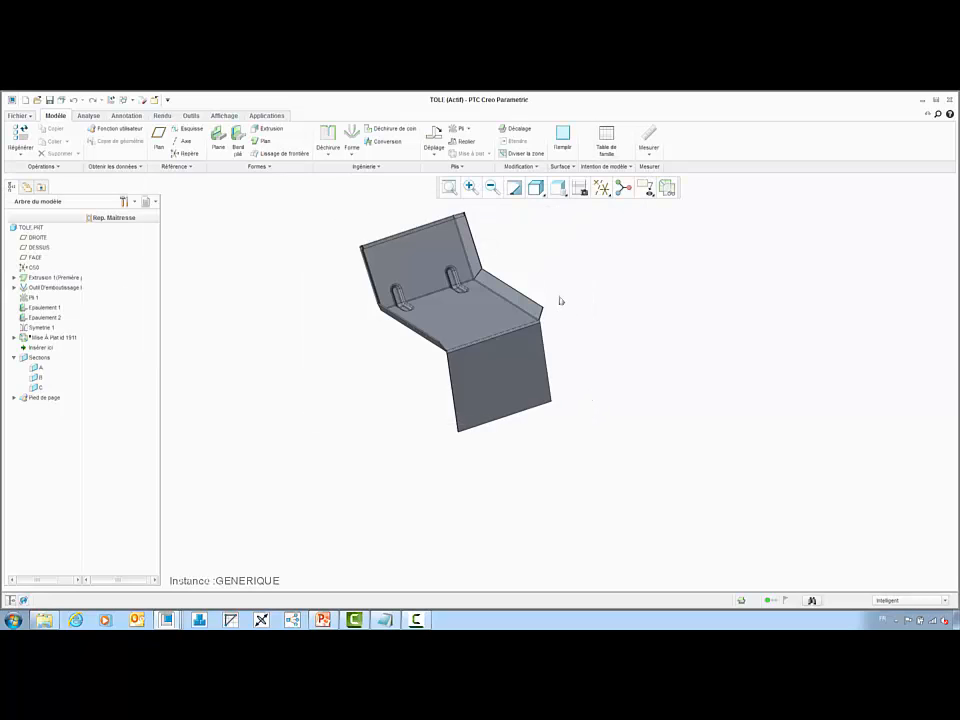
- Find and start the Séquence de pliage command, and assign the bend between the base and the large end flap to sequence 1
left_click(938, 115)
type("séq")
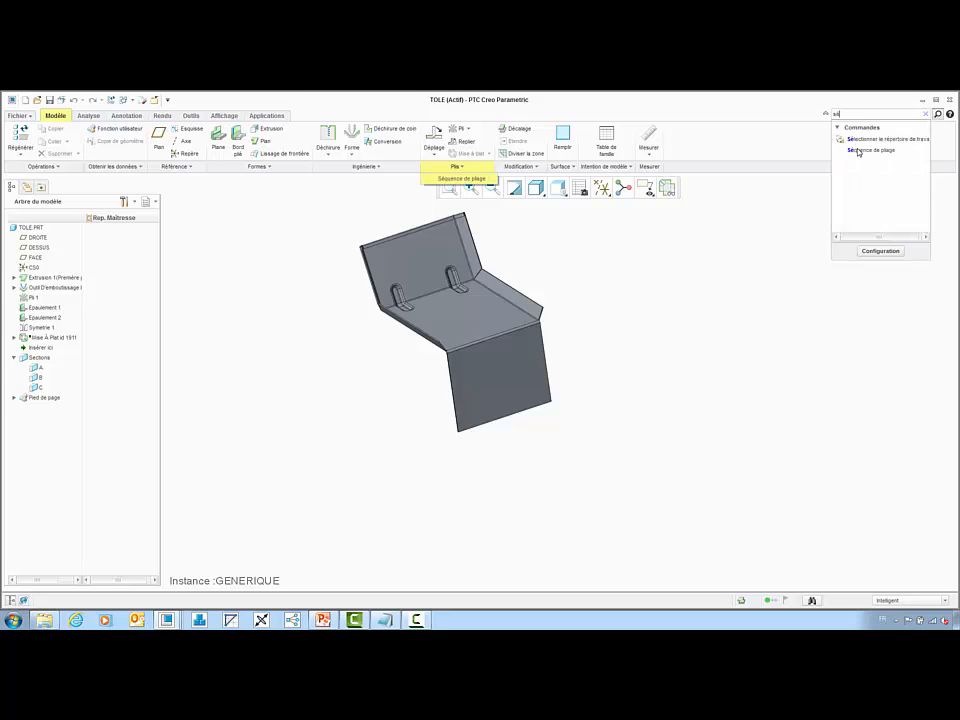
left_click(858, 152)
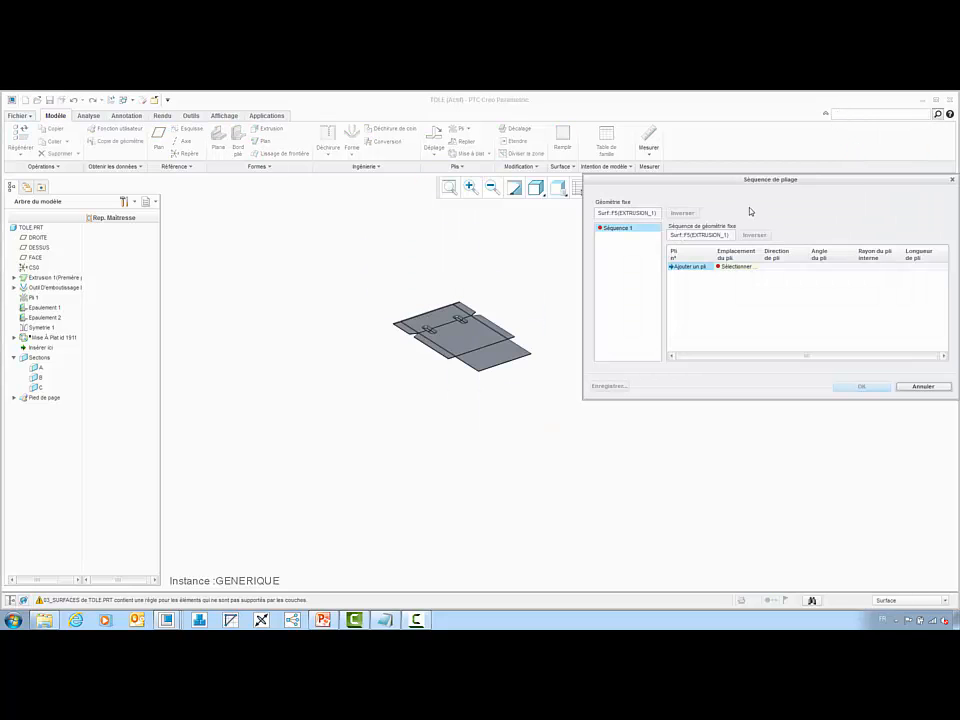
scroll(484, 306, "up", 5)
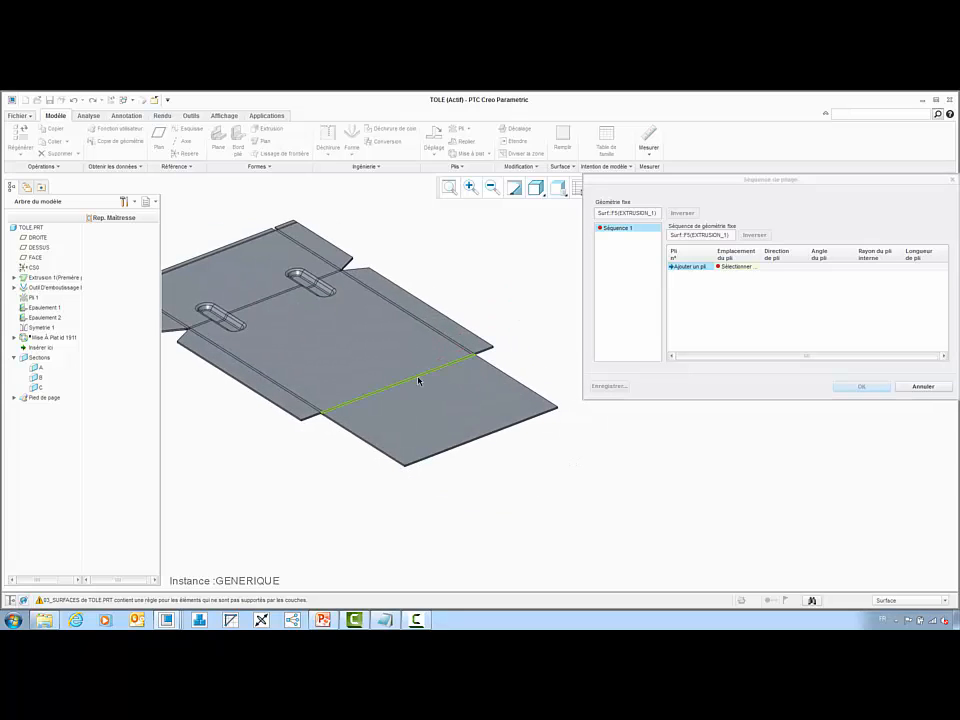
left_click(418, 381)
- Add bend sequence 2 containing the three hem bends along the far end of the sheet
left_click(622, 235)
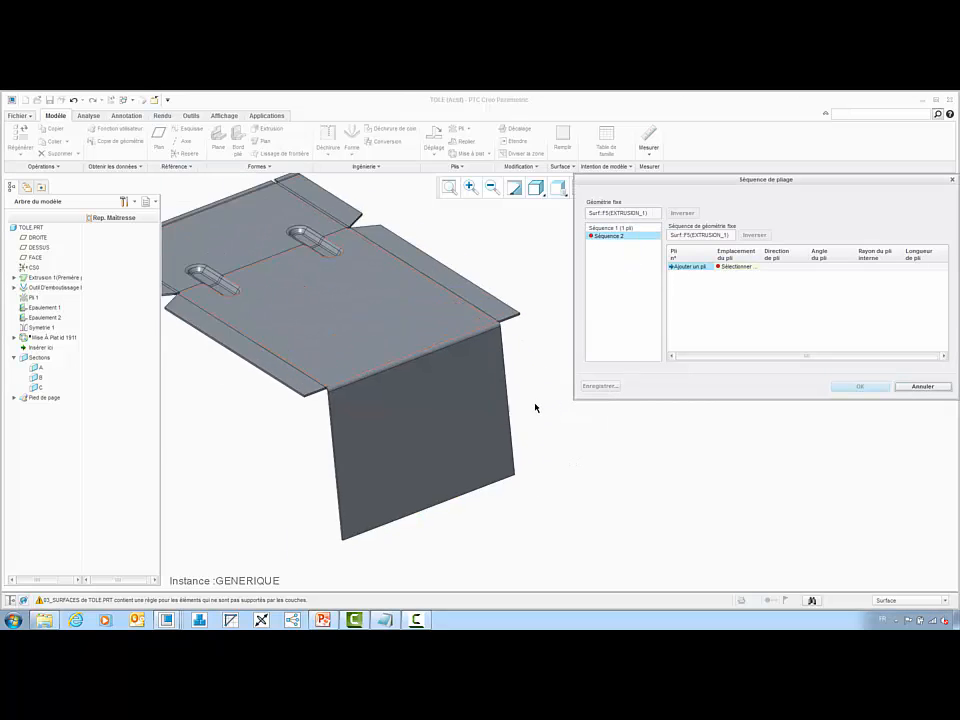
scroll(535, 407, "down", 2)
left_click(320, 233)
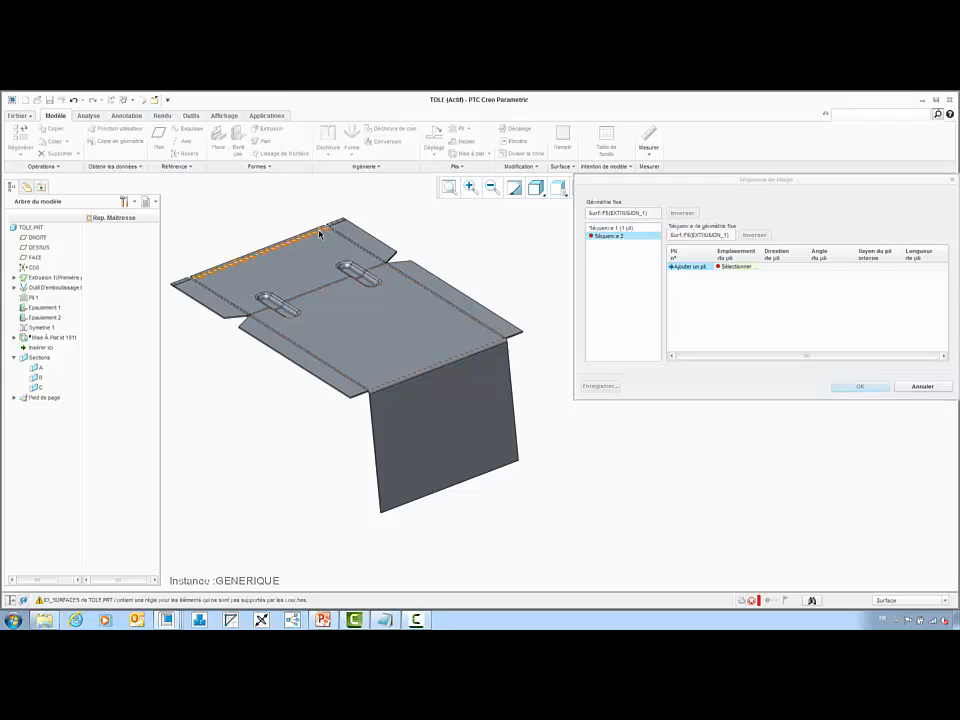
left_click(339, 225)
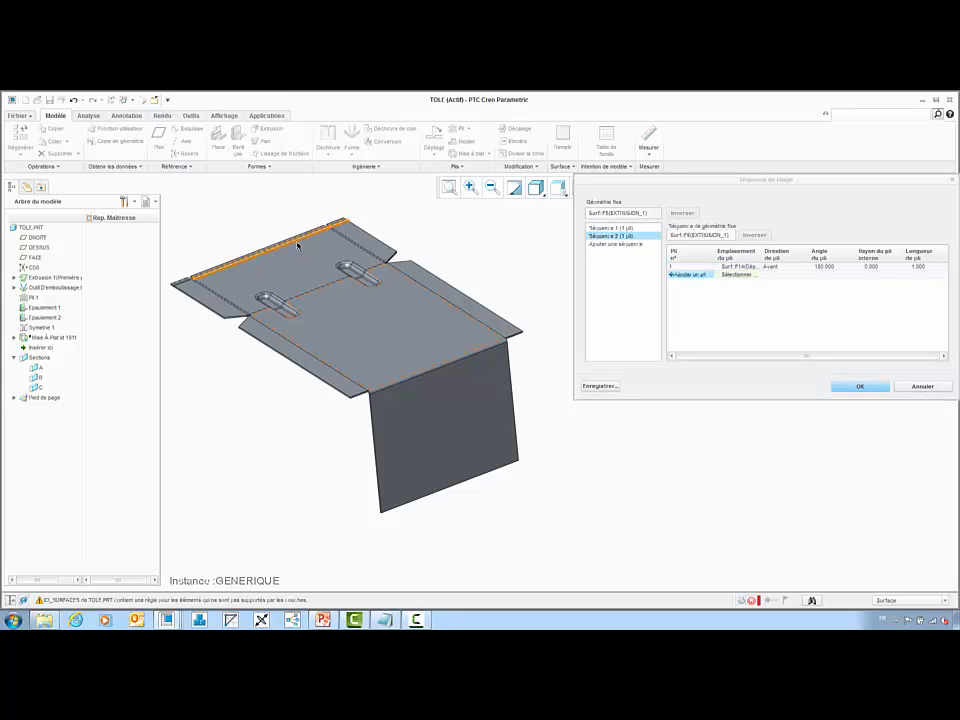
left_click(186, 282)
- Add bend sequence 3 containing the four side-flange bends, two on each side of the sheet
left_click(615, 244)
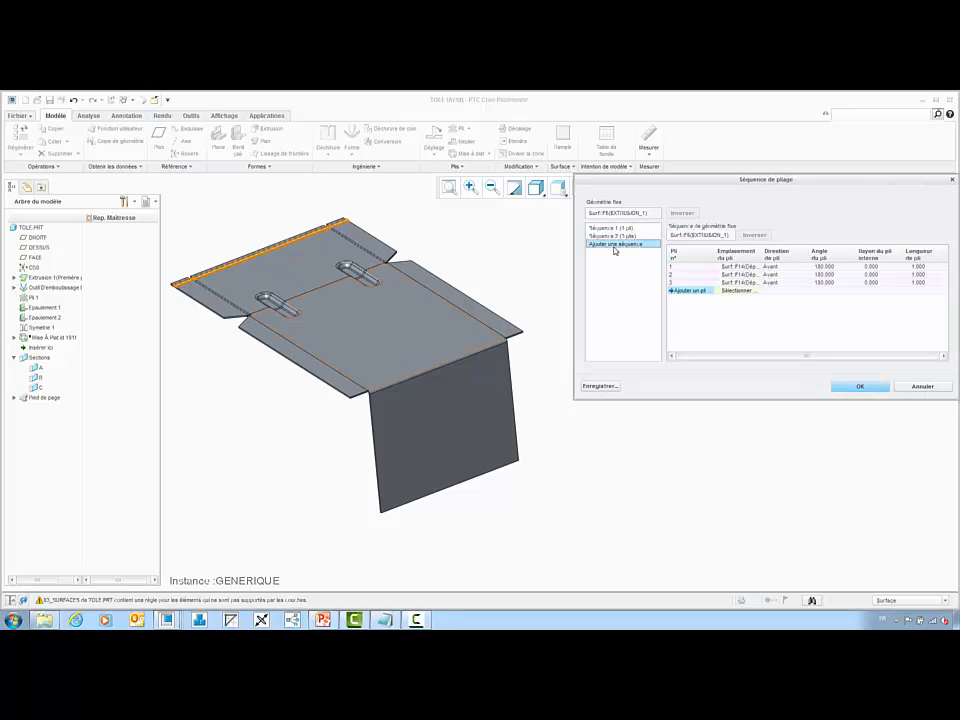
left_click(368, 253)
left_click(418, 274)
left_click(284, 338)
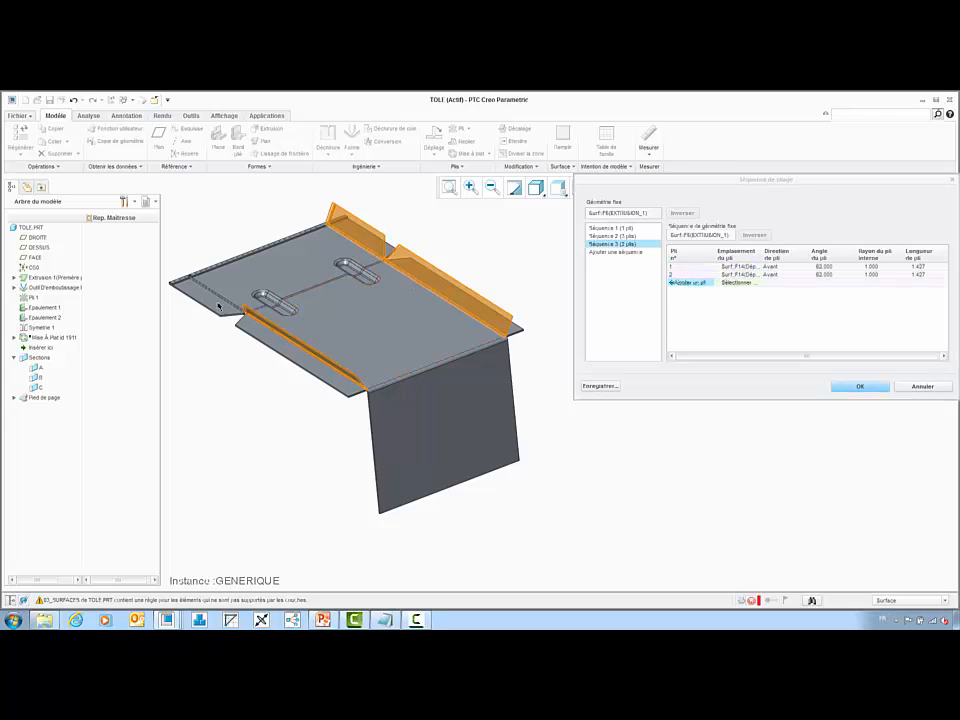
left_click(225, 302)
- Add bend sequence 4 with the bend crossing the two embossed ribs, and complete the bend sequence definition
left_click(605, 255)
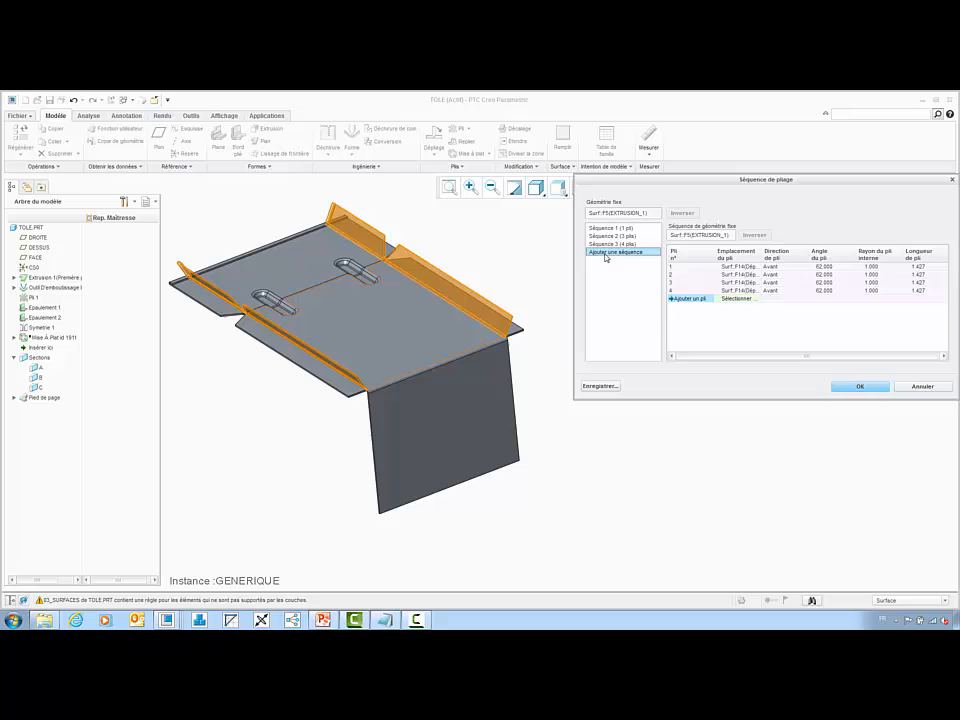
left_click(321, 289)
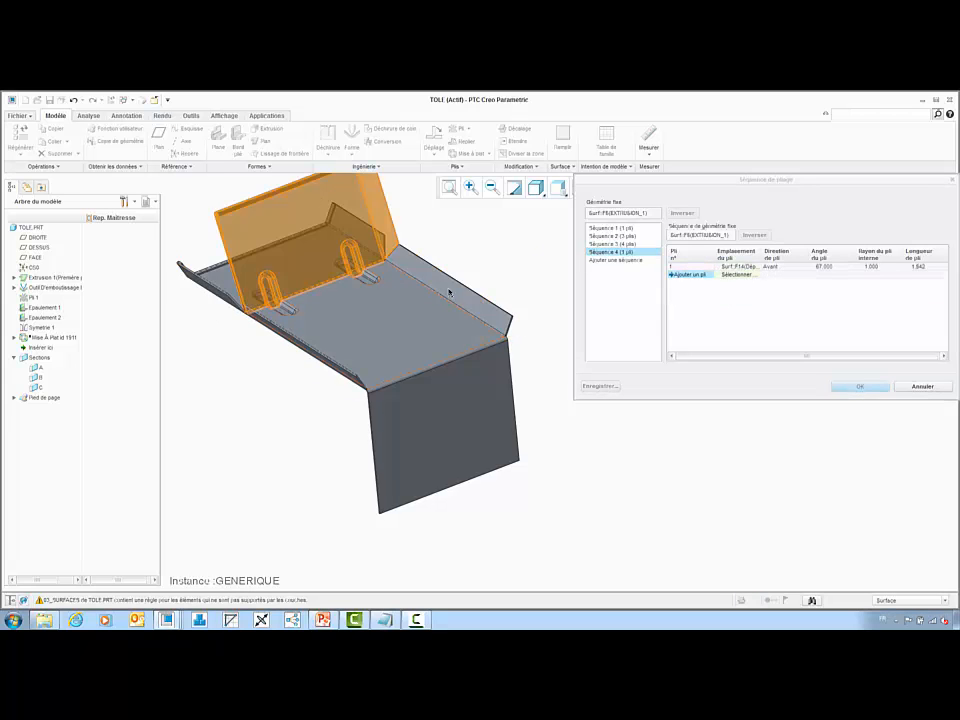
left_click(859, 388)
scroll(692, 420, "up", 2)
mouse_move(594, 400)
middle_mouse_down()
mouse_move(593, 381)
mouse_move(598, 397)
middle_mouse_up()
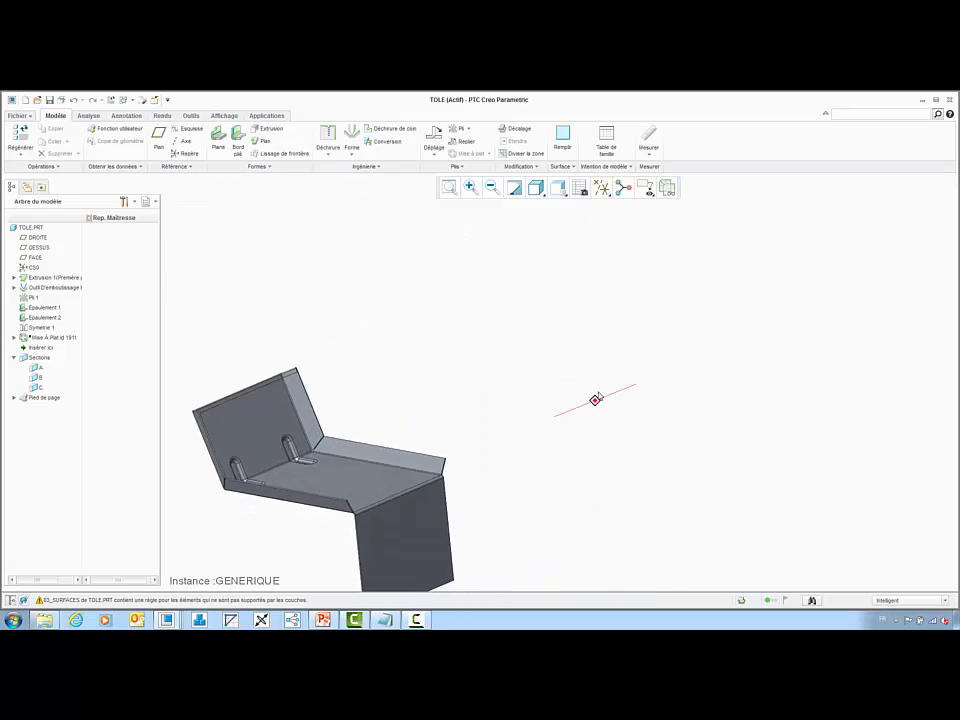
scroll(596, 399, "up", 2)
scroll(381, 476, "down", 4)
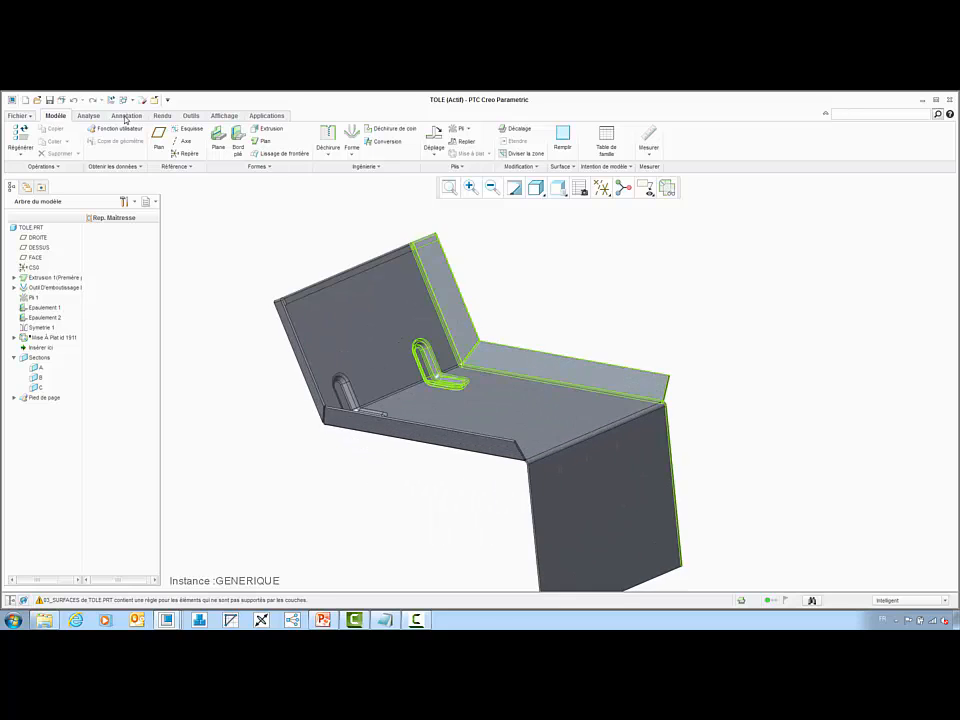
- Create a drawing named tole_dessin of TOLE.PRT from an A3 template with detail and flat-pattern sheets
left_click(25, 100)
left_click(399, 333)
type("b")
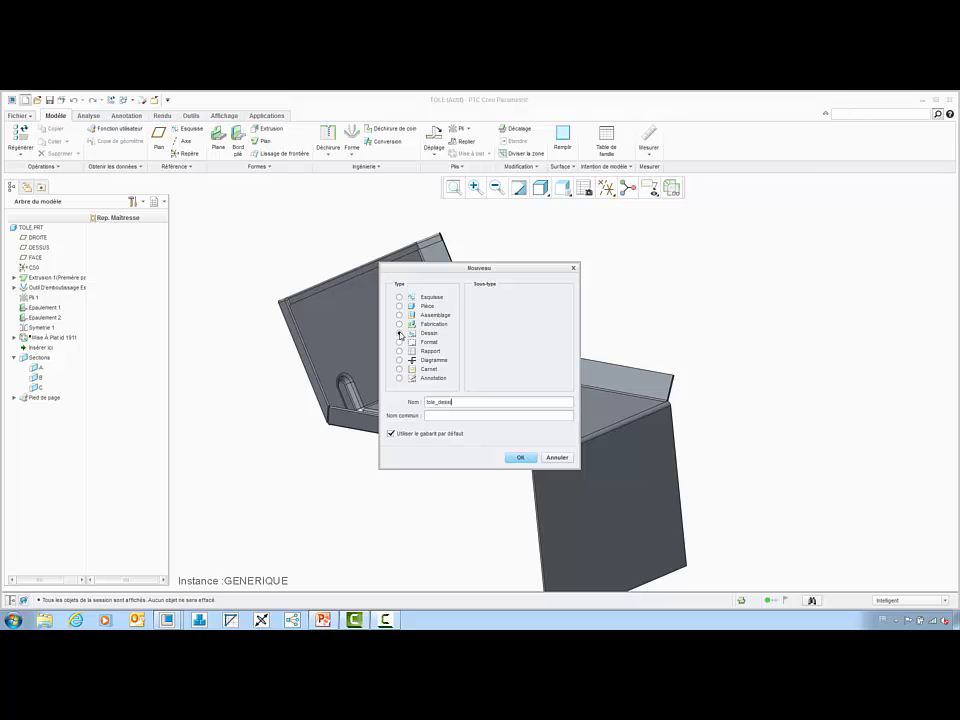
key("Return")
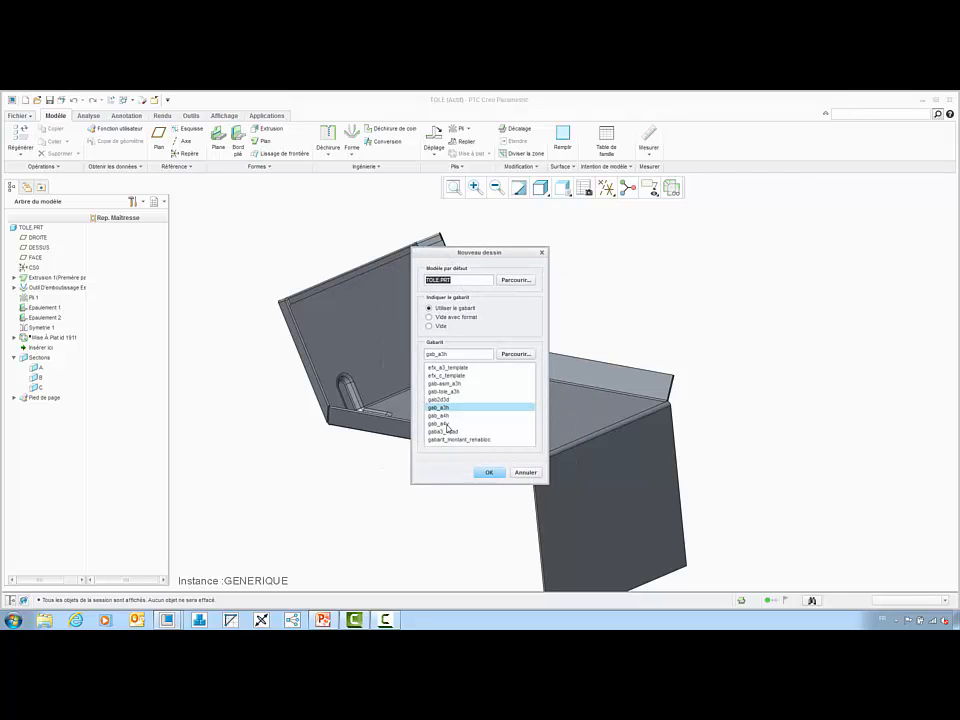
left_click(486, 471)
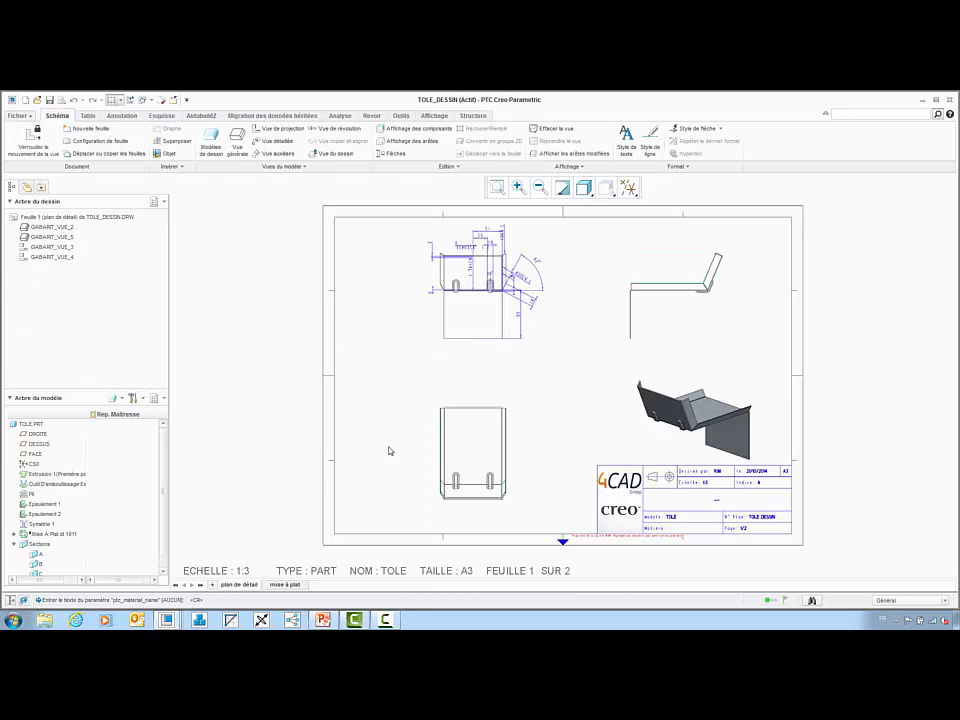
- Switch to the mise à plat sheet and add the TOLE_FLAT1 instance as its drawing model
left_click(290, 585)
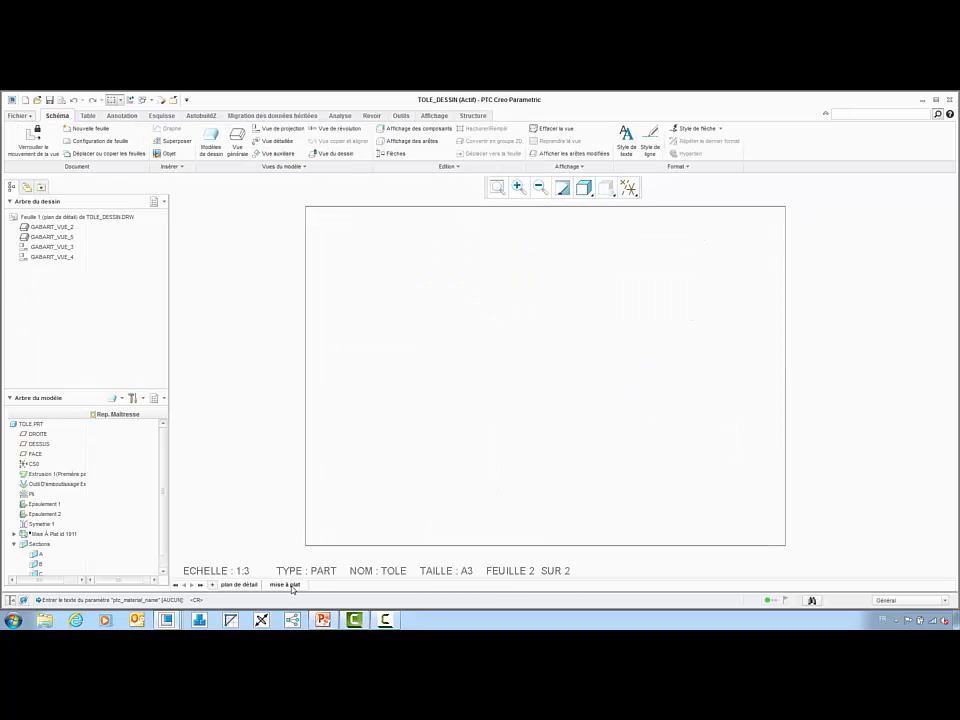
left_click(211, 148)
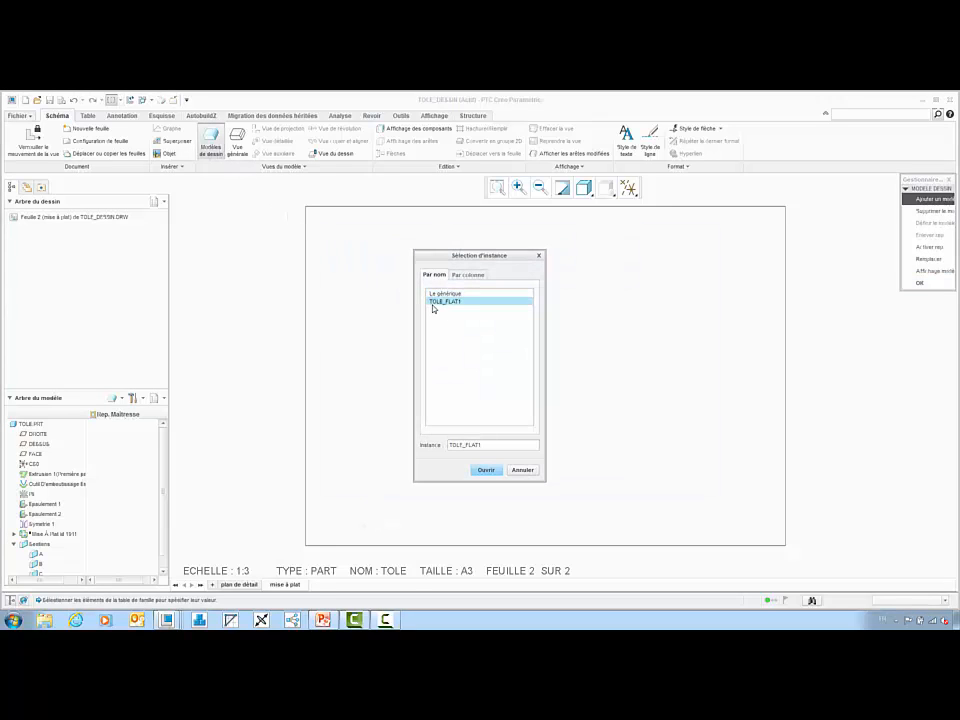
double_click(432, 309)
- Place a general view of TOLE_FLAT1 without combined state, oriented to FACE_PLAT, with a custom scale of 1.000
right_click(384, 287)
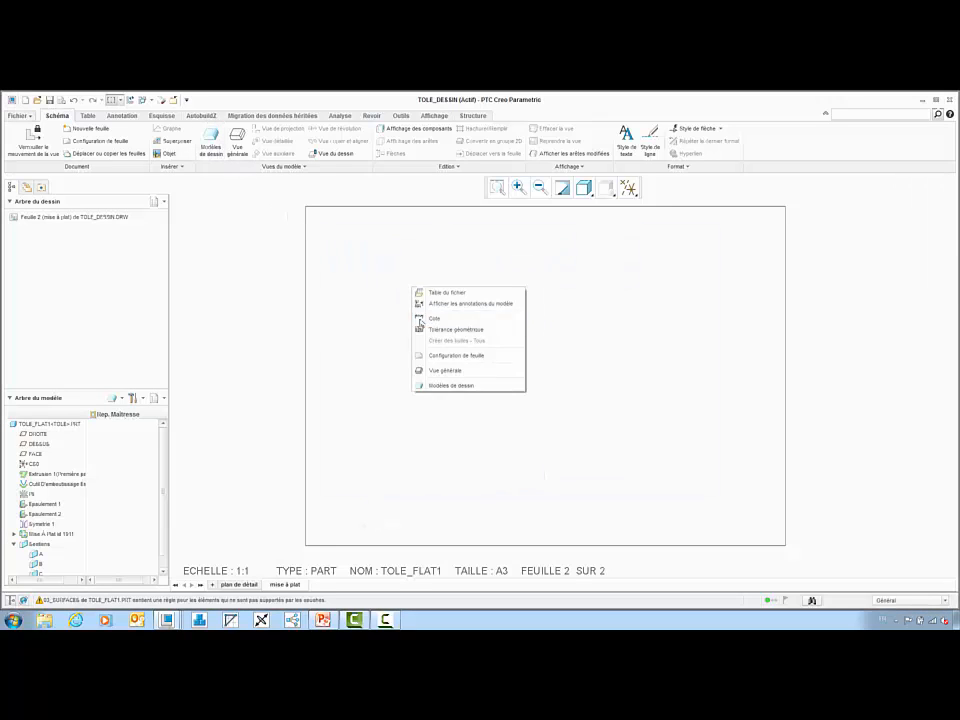
left_click(433, 371)
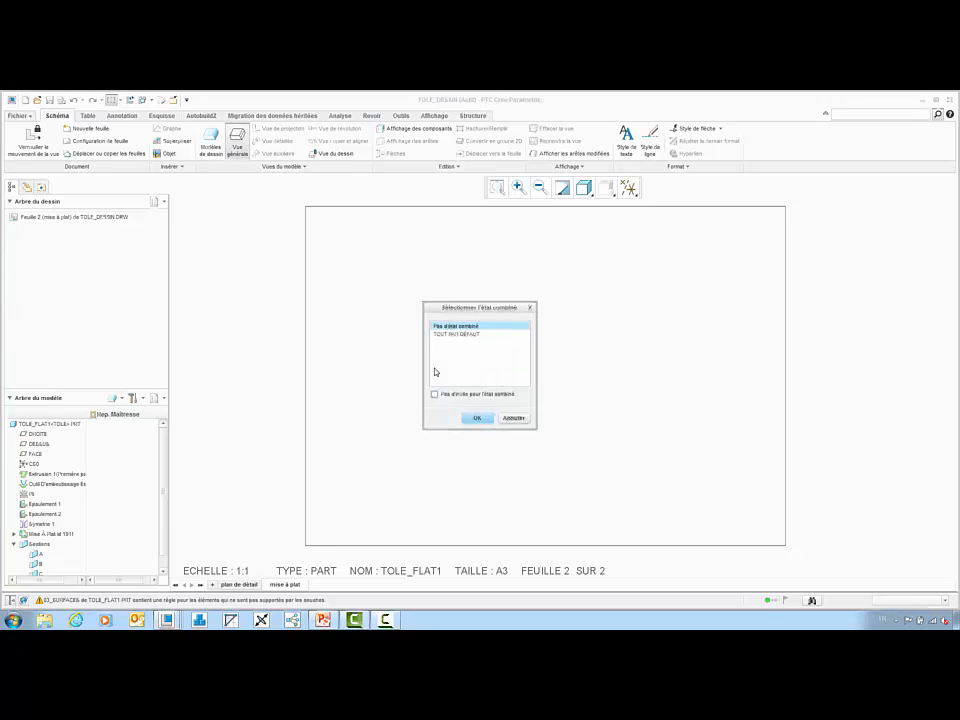
left_click(478, 417)
left_click(523, 446)
scroll(760, 330, "down", 3)
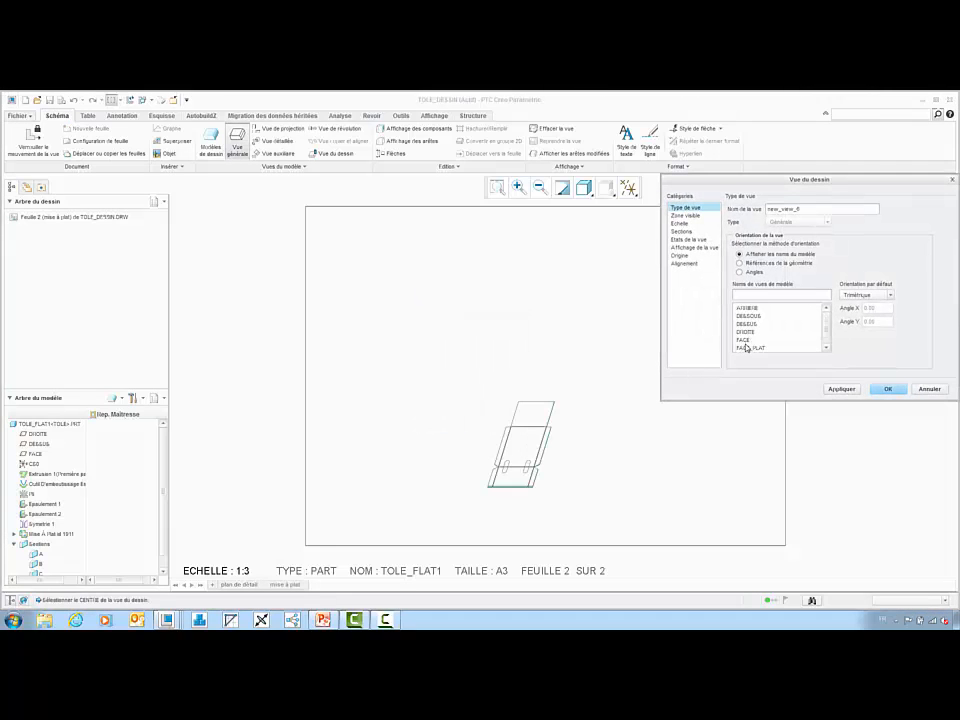
left_click(750, 347)
left_click(680, 223)
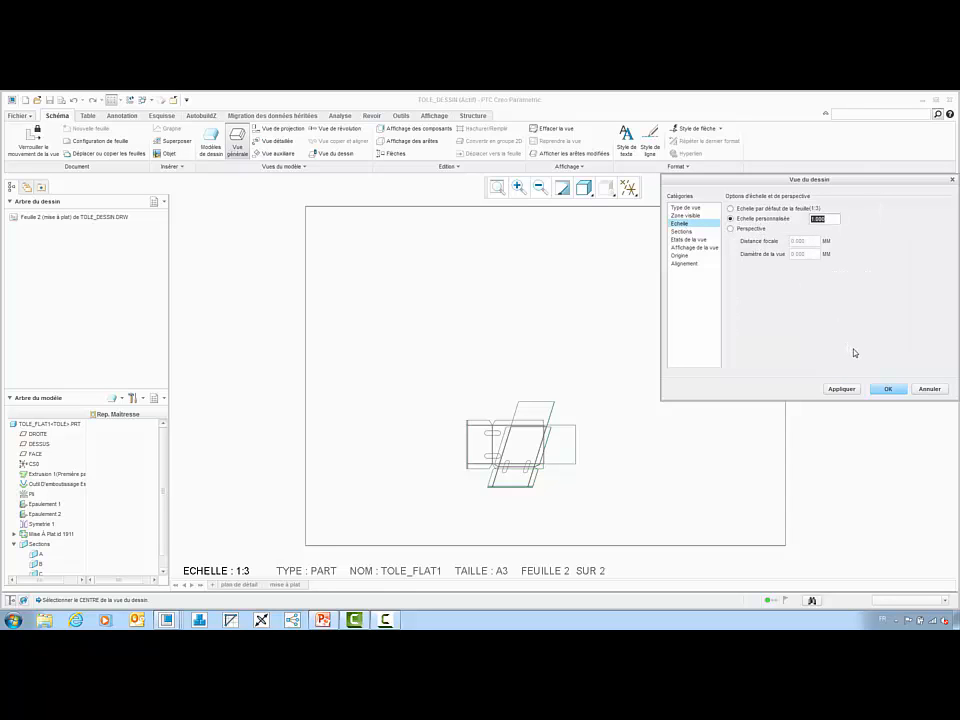
left_click(886, 389)
- Move the overall length dimension closer to the flat view and extend the width dimension's witness lines to the side flanges' edges
scroll(750, 418, "down", 1)
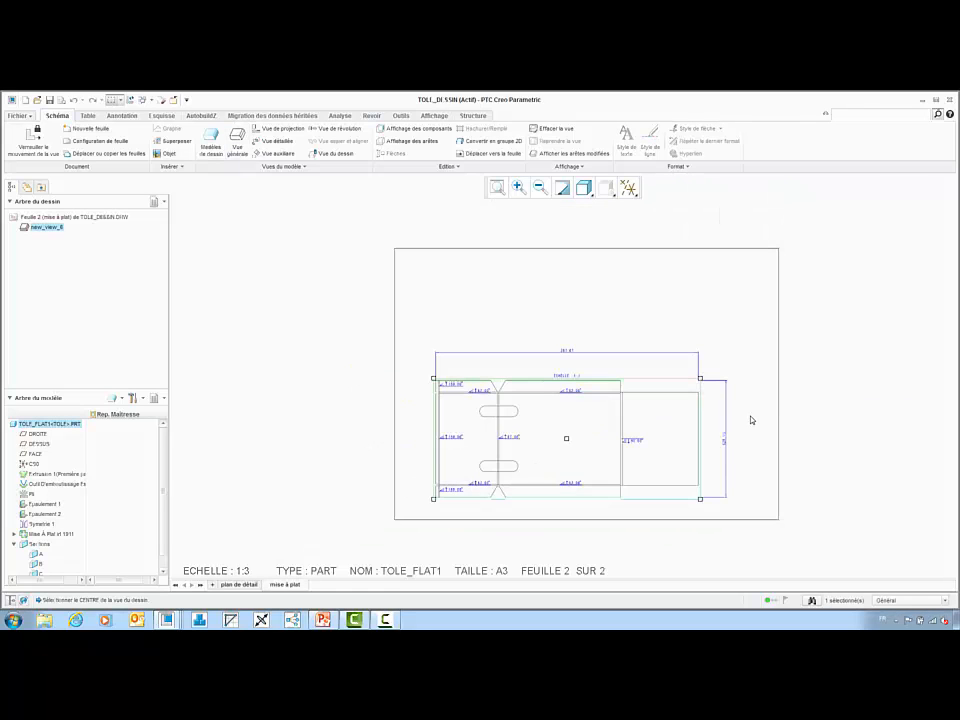
left_click(656, 352)
left_click_drag(656, 352, 656, 360)
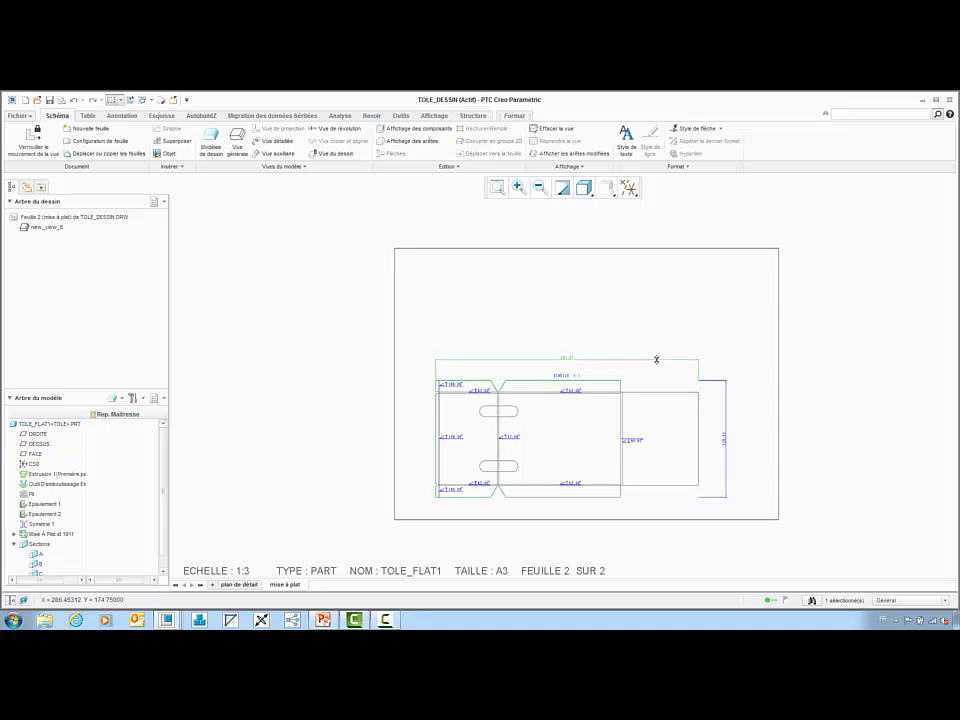
left_click(720, 381)
left_click_drag(699, 381, 619, 382)
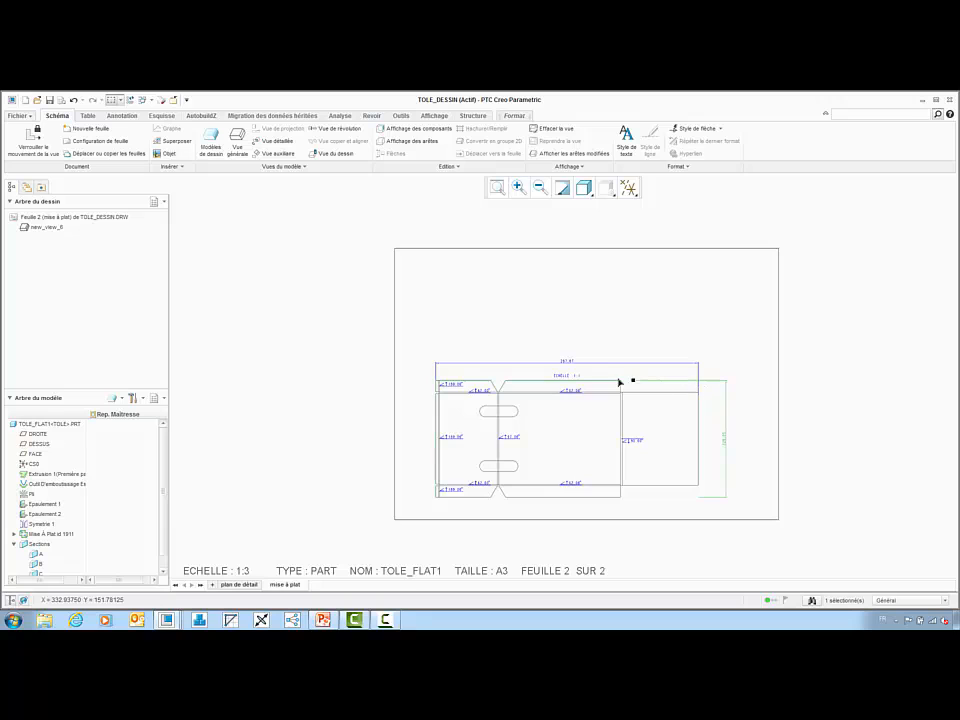
left_click_drag(699, 497, 612, 506)
left_click(762, 487)
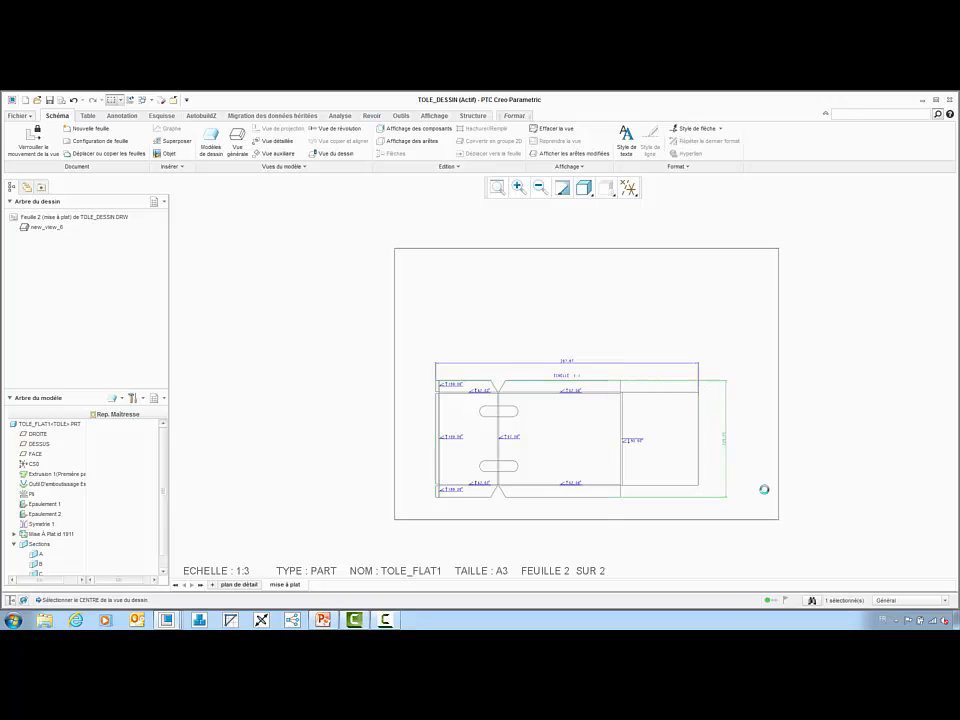
- Show all the model notes, including the bend table and bend callouts, for the TOLE_FLAT1 flat view
left_click(133, 116)
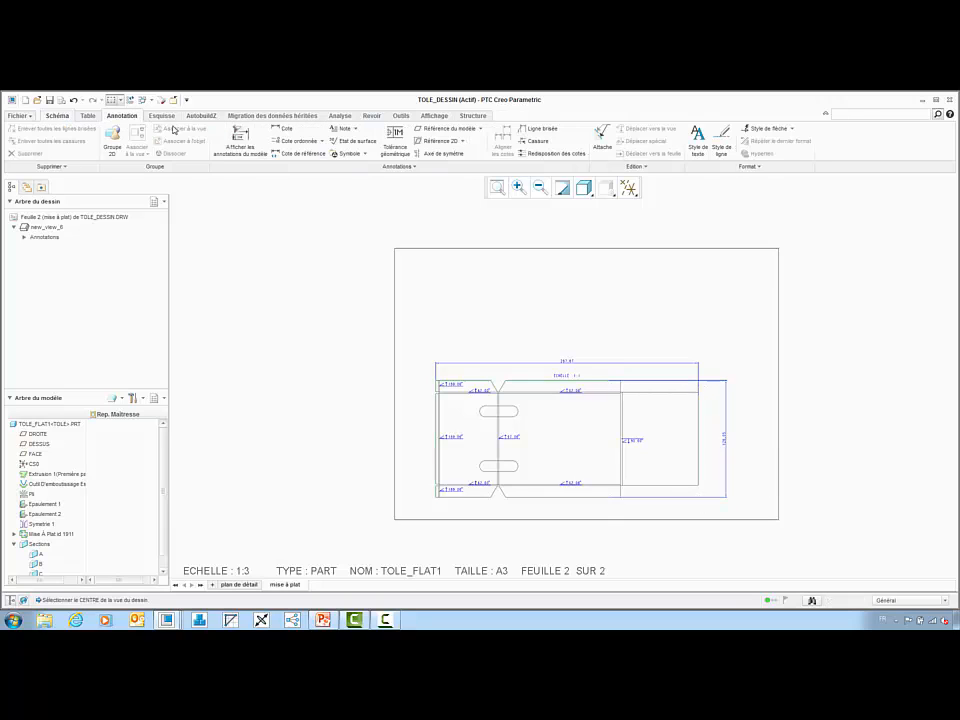
left_click(245, 139)
left_click(664, 380)
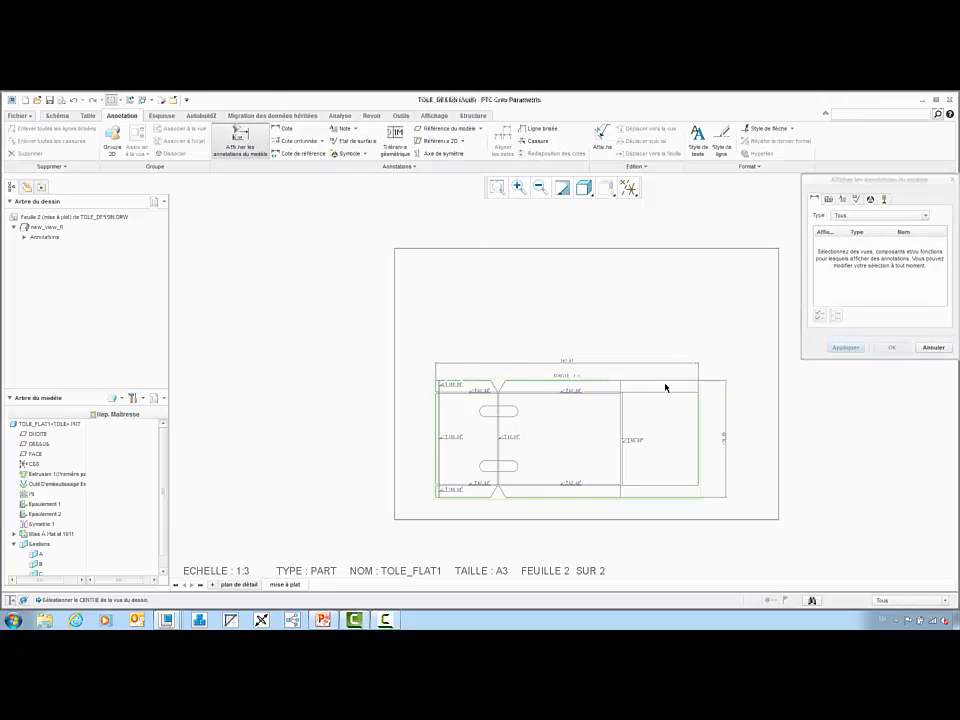
left_click(841, 200)
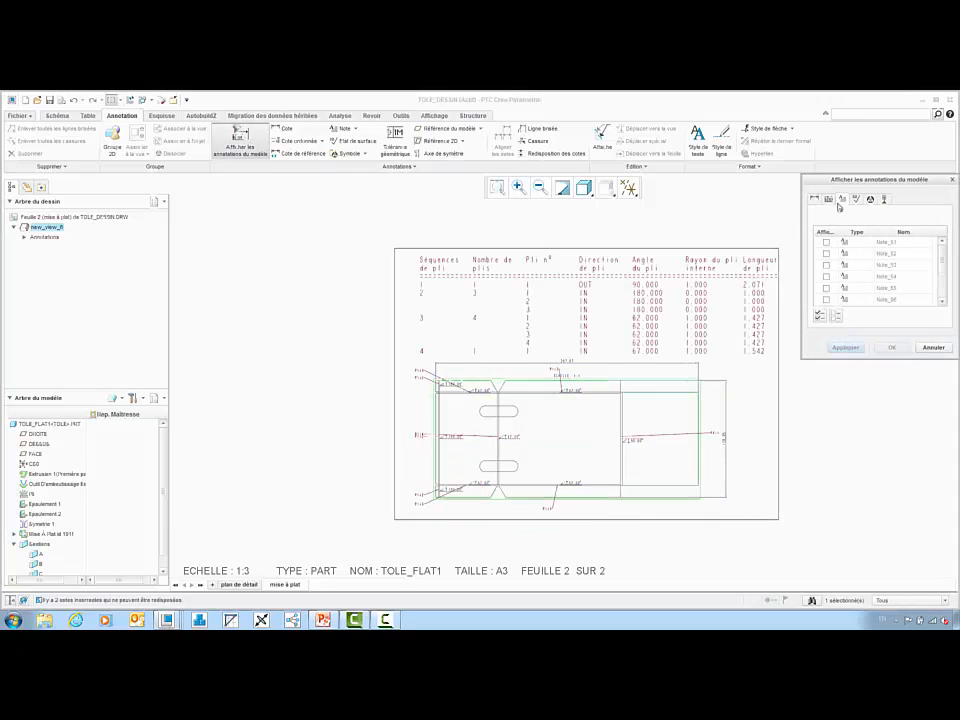
left_click(820, 315)
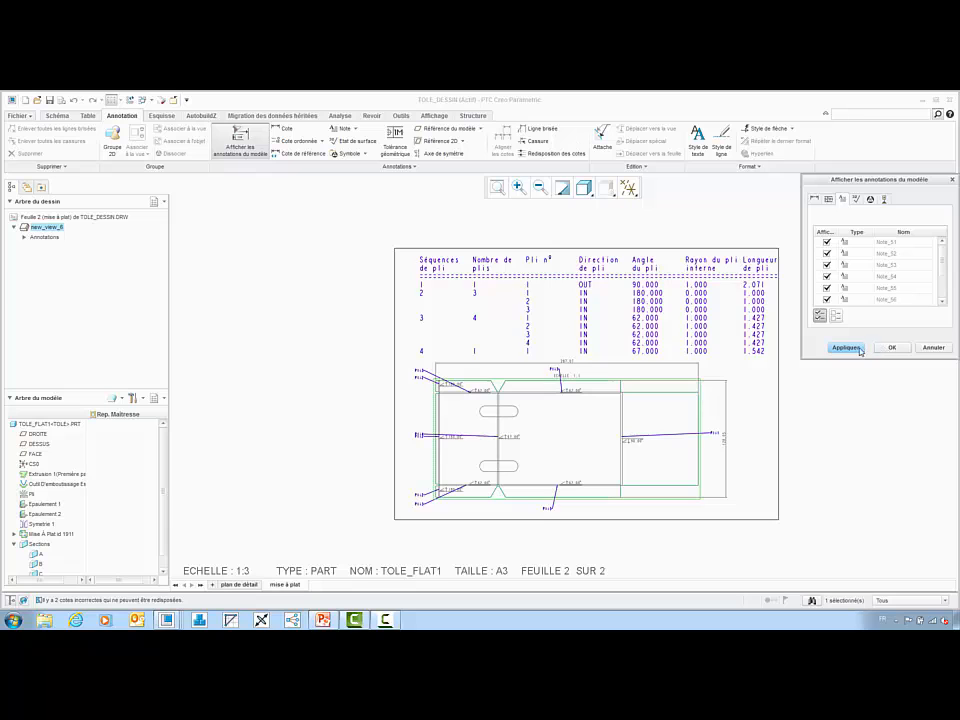
left_click(860, 348)
- Show all the model axes on the flat view and finish the model annotations
left_click(884, 199)
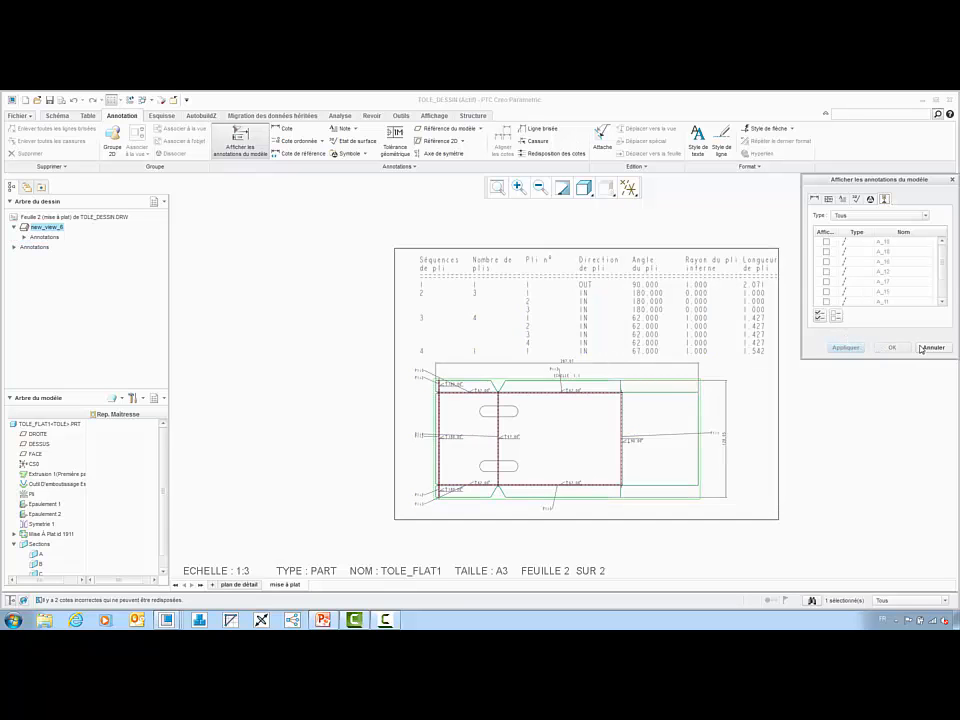
left_click(821, 316)
left_click(890, 348)
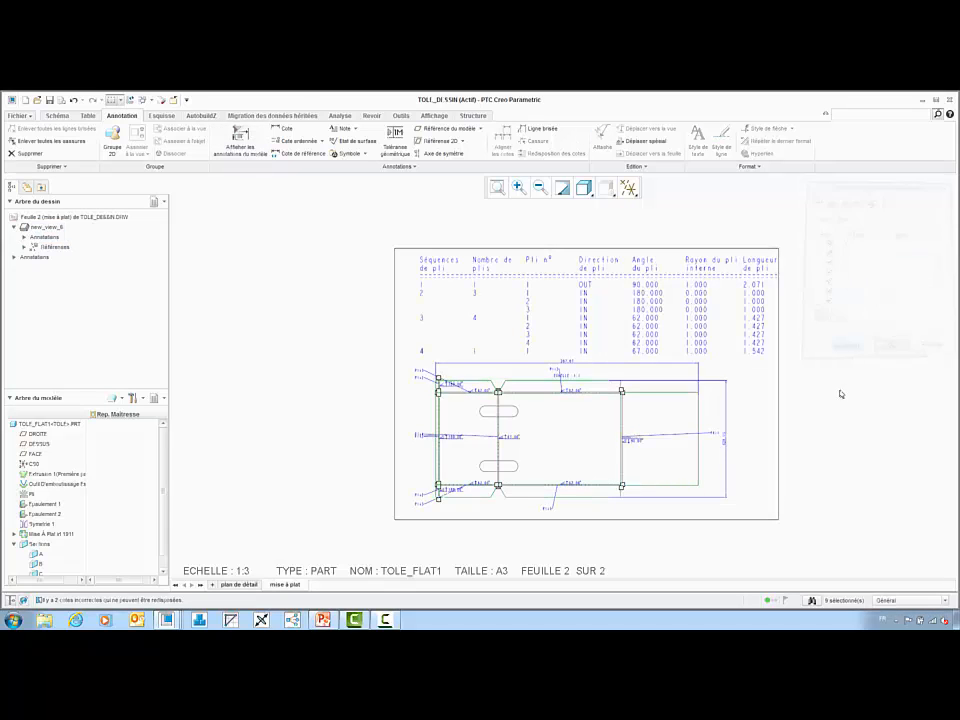
scroll(836, 386, "up", 2)
mouse_move(746, 377)
middle_mouse_down()
mouse_move(717, 374)
mouse_move(716, 360)
middle_mouse_up()
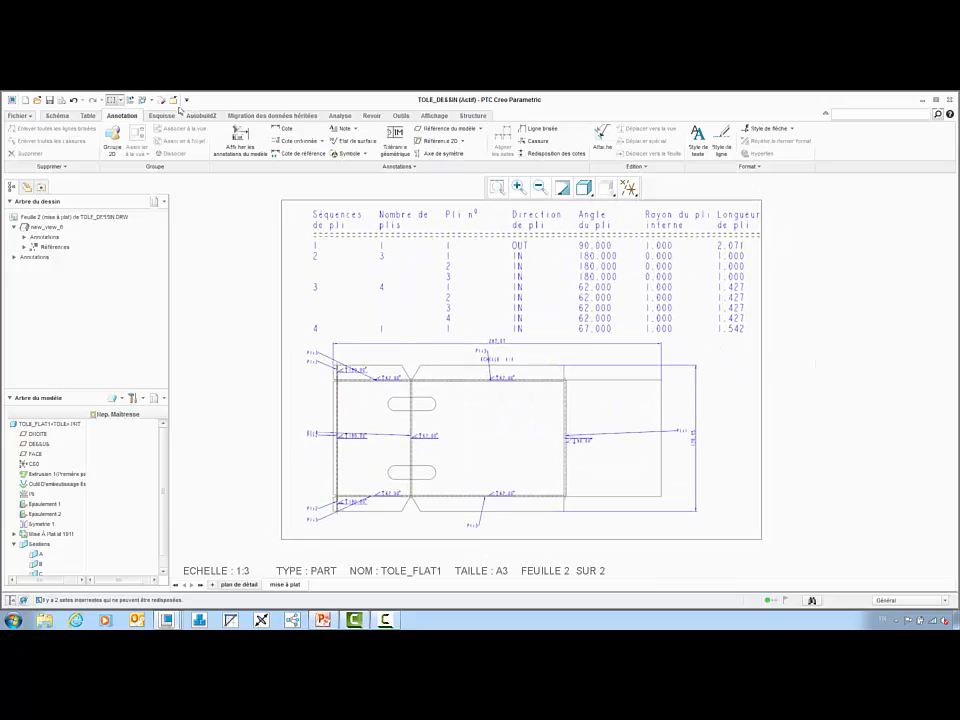
- Close the TOLE_DESSIN drawing and the PORTE_BATEAU assembly, and open navire-au-port.asm in its light graphics representation
left_click(172, 102)
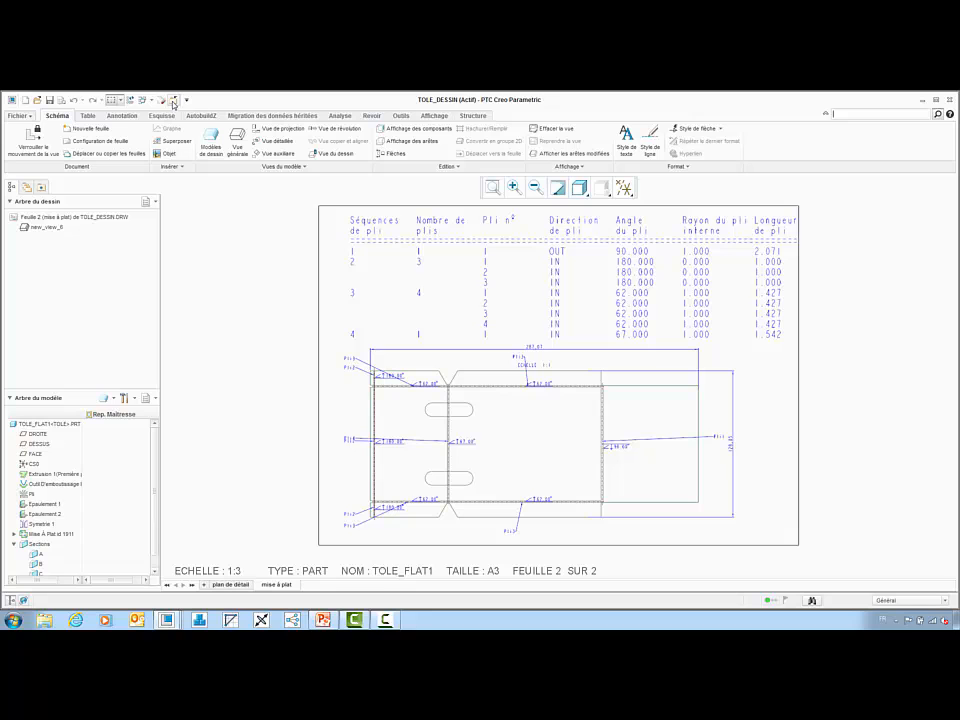
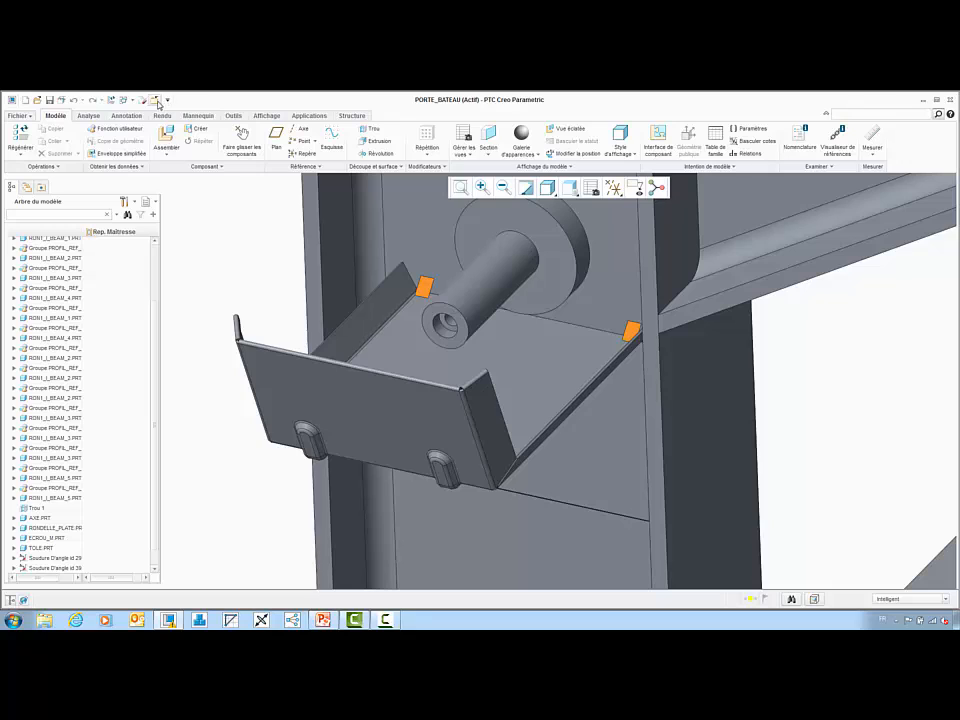
left_click(156, 103)
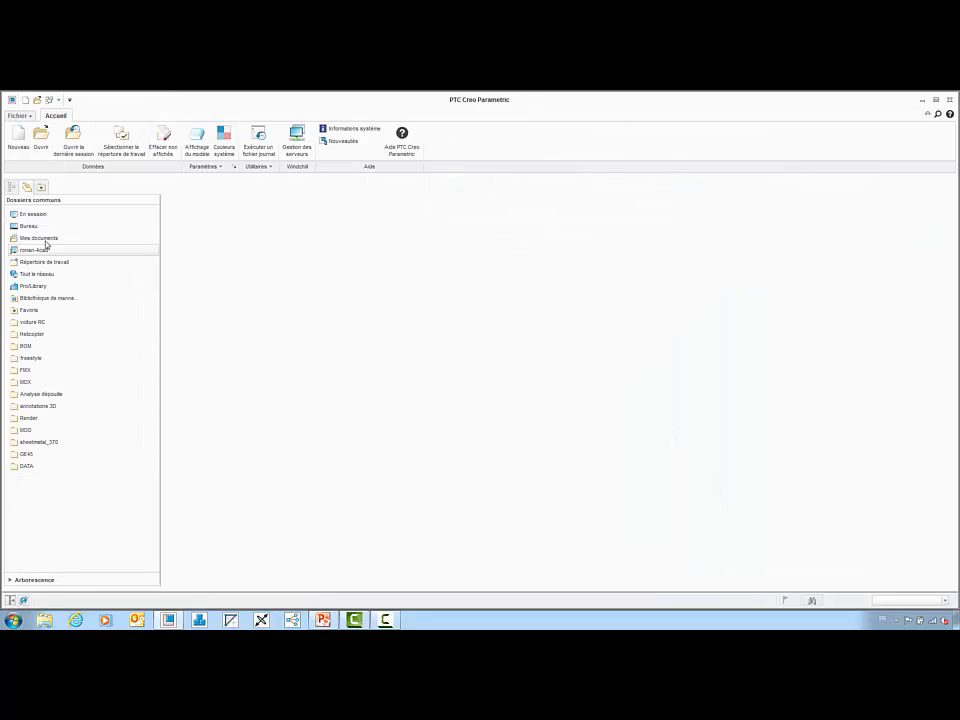
left_click(40, 139)
double_click(340, 252)
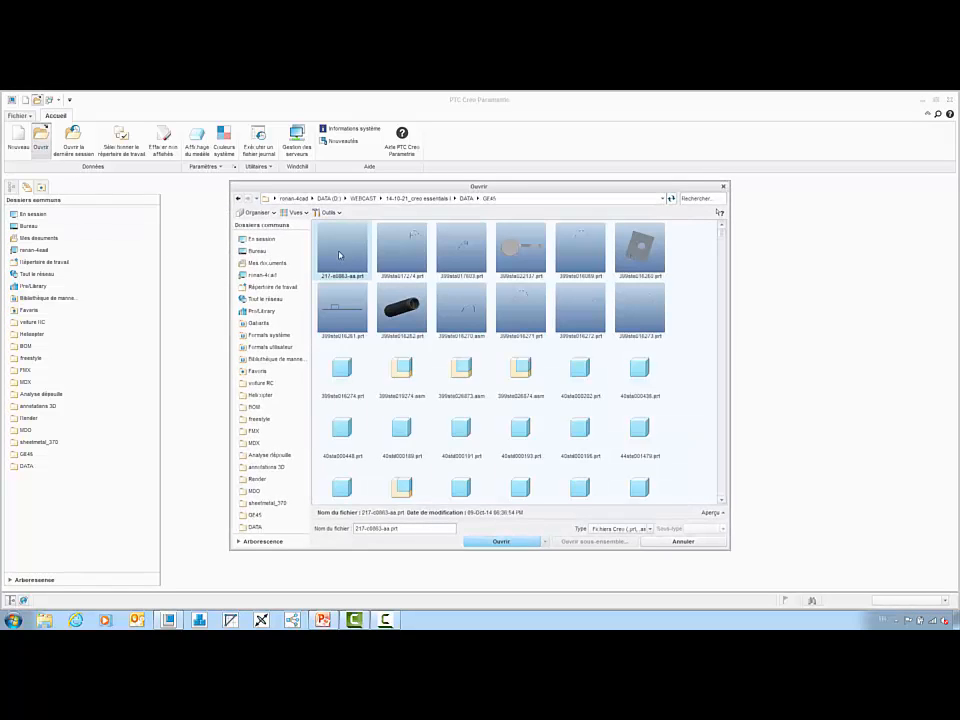
type("po")
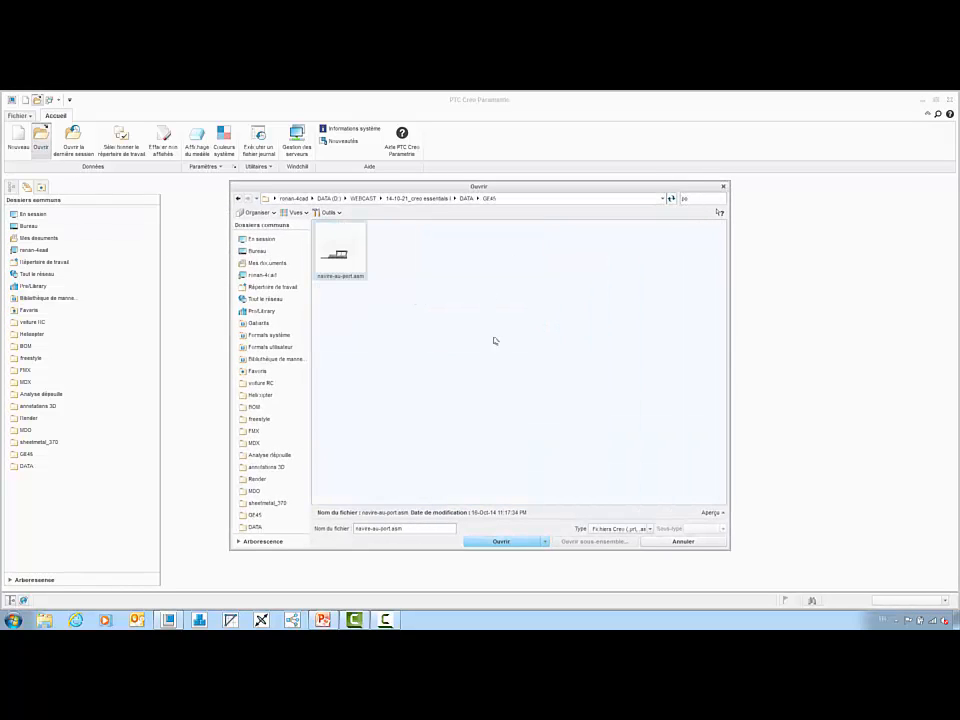
left_click(545, 541)
left_click(533, 585)
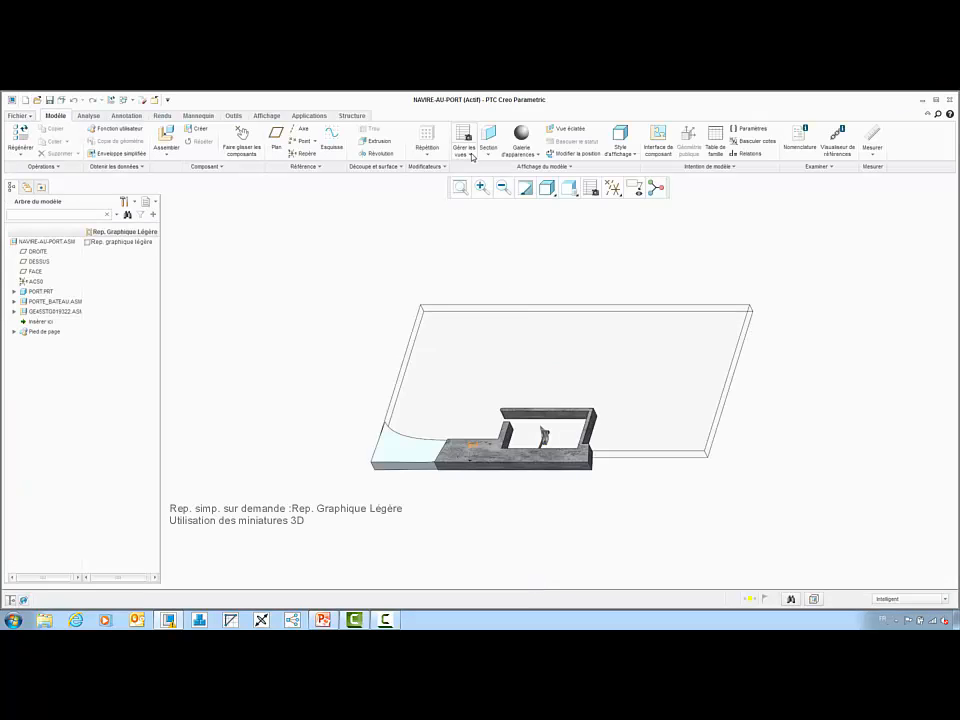
- Display the assembly's combined views and activate the Début view
left_click(472, 156)
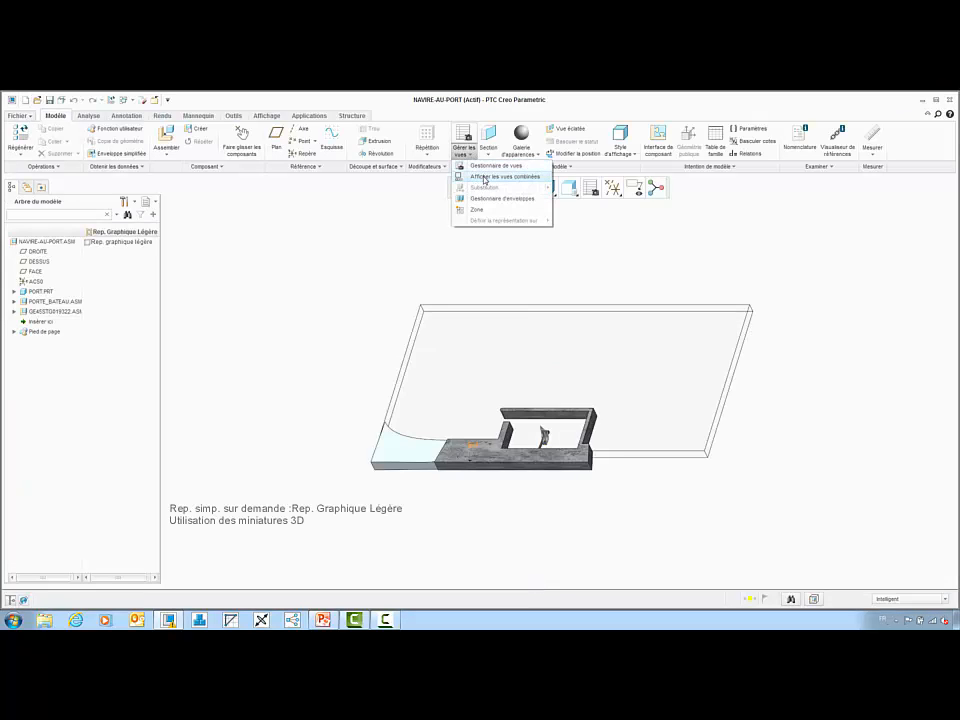
left_click(484, 177)
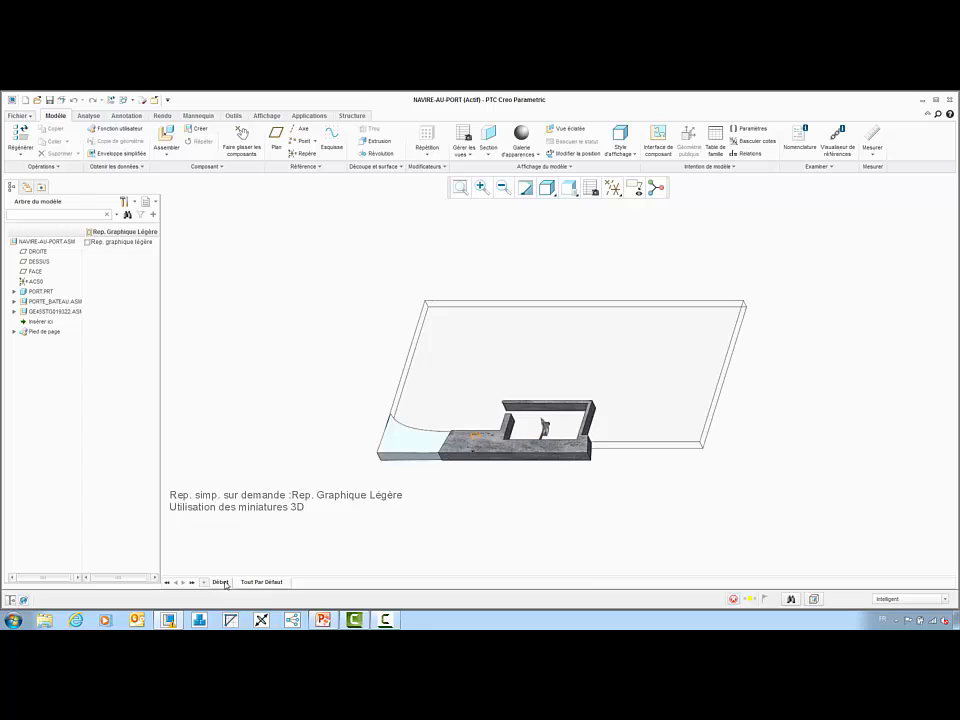
left_click(222, 582)
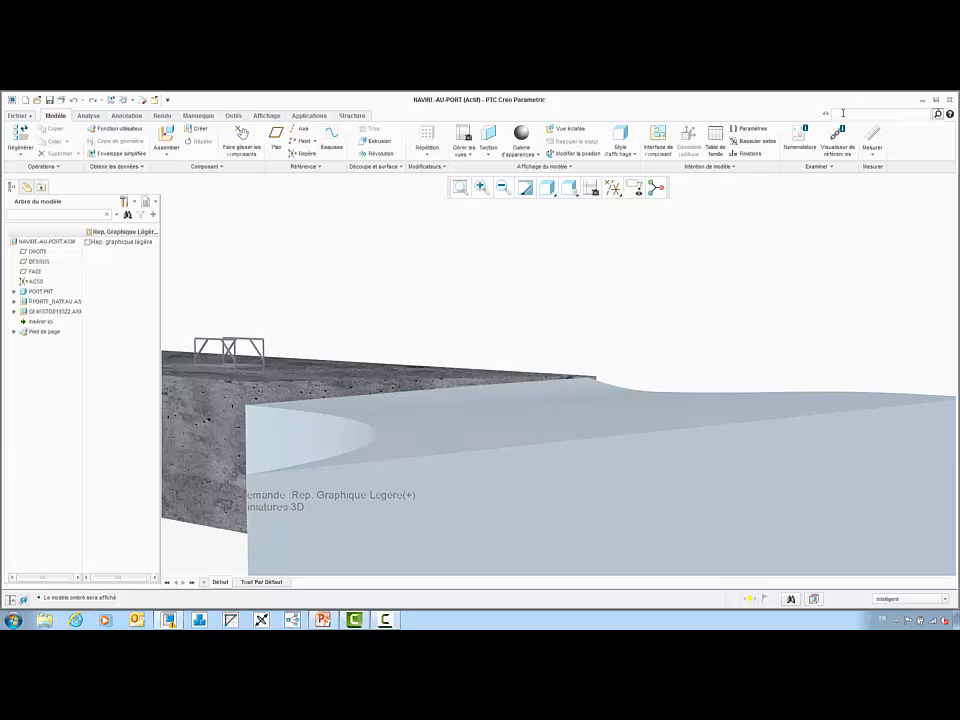
- Run the vol mapkey and fly through the harbour to inspect the boat's interior and exterior
type("vol")
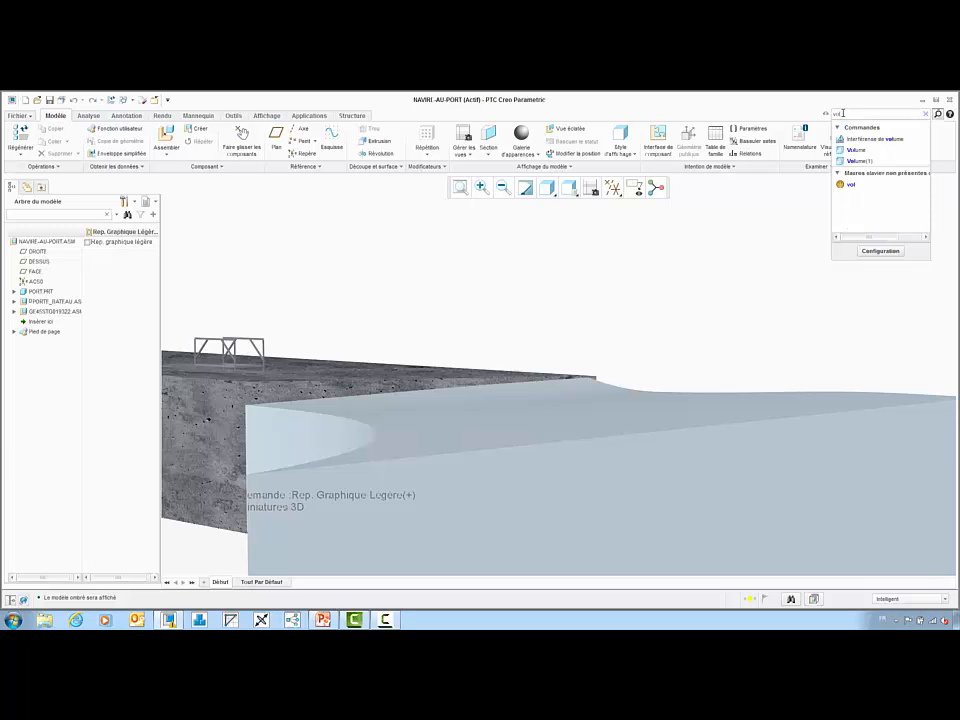
left_click(851, 187)
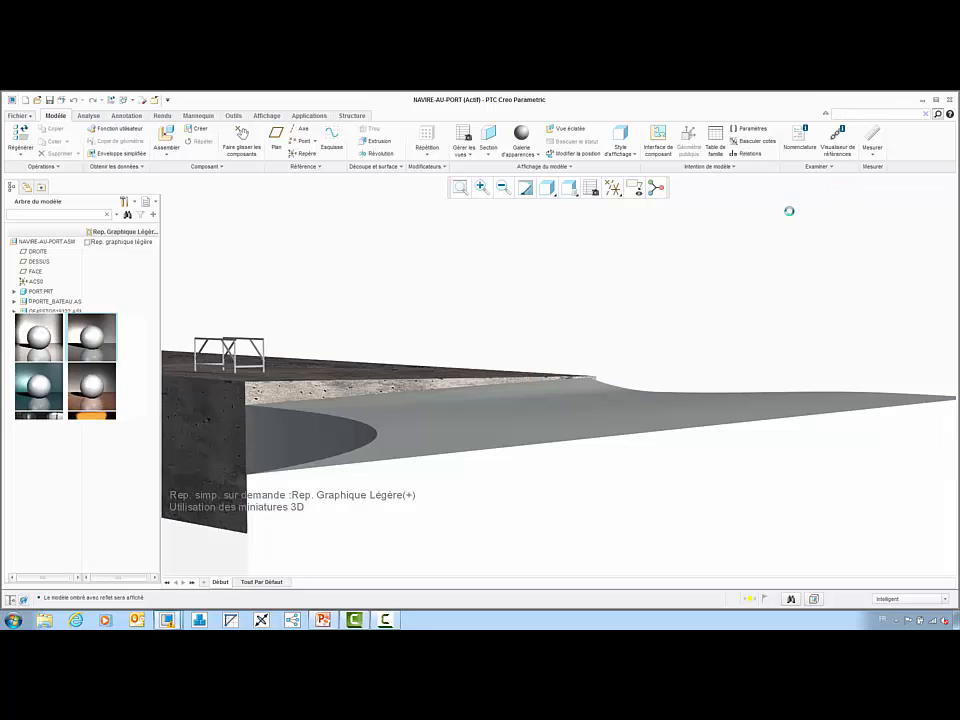
left_click(460, 187)
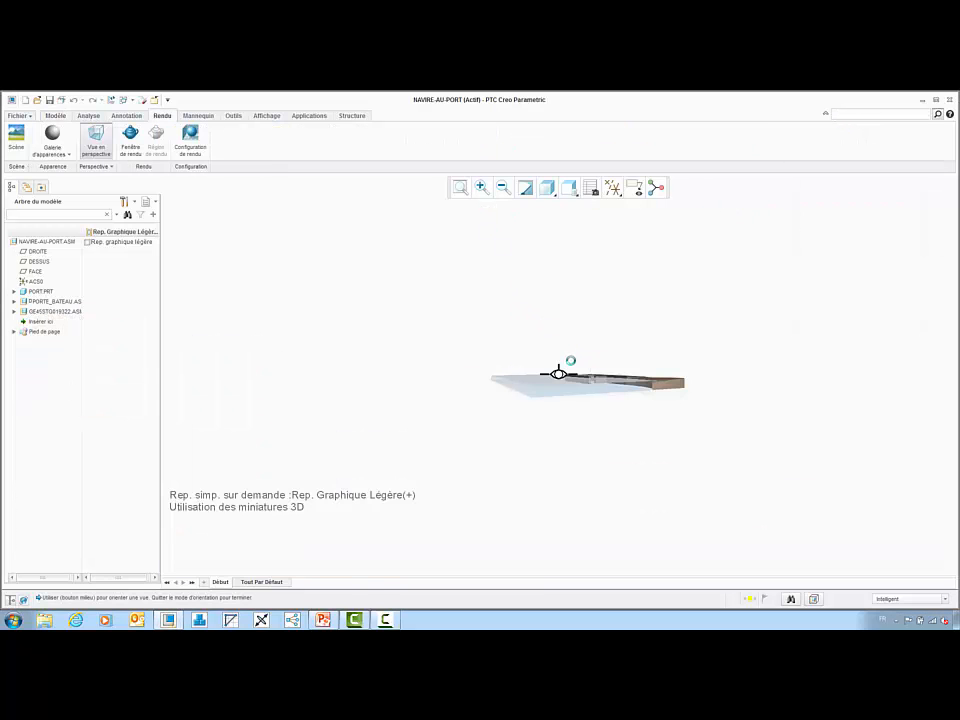
middle_click_drag(565, 374, 539, 376)
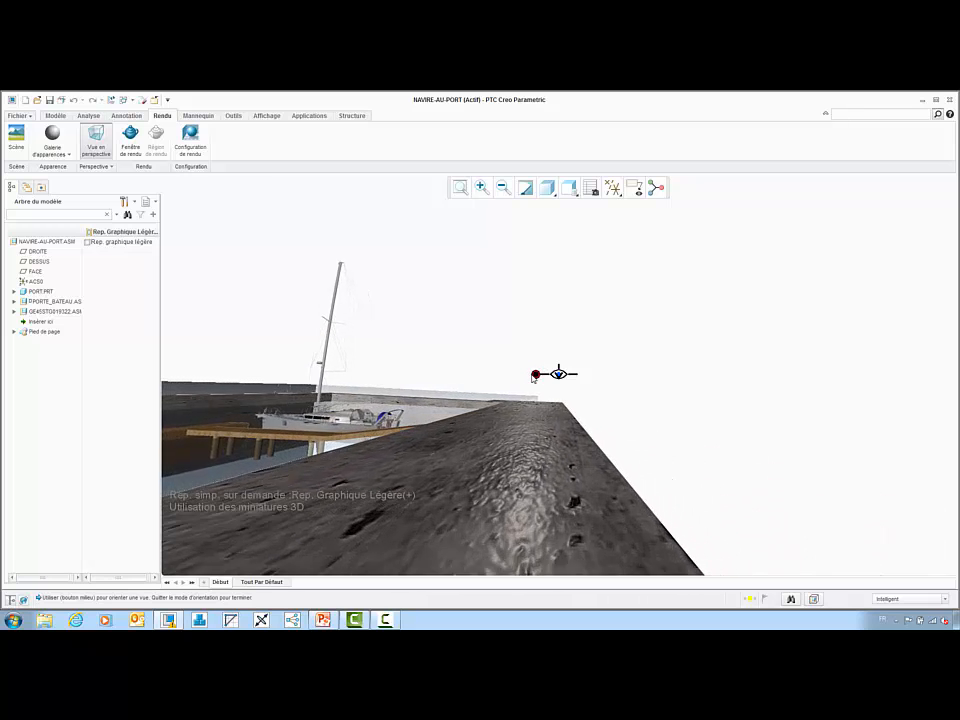
middle_click_drag(525, 388, 560, 378)
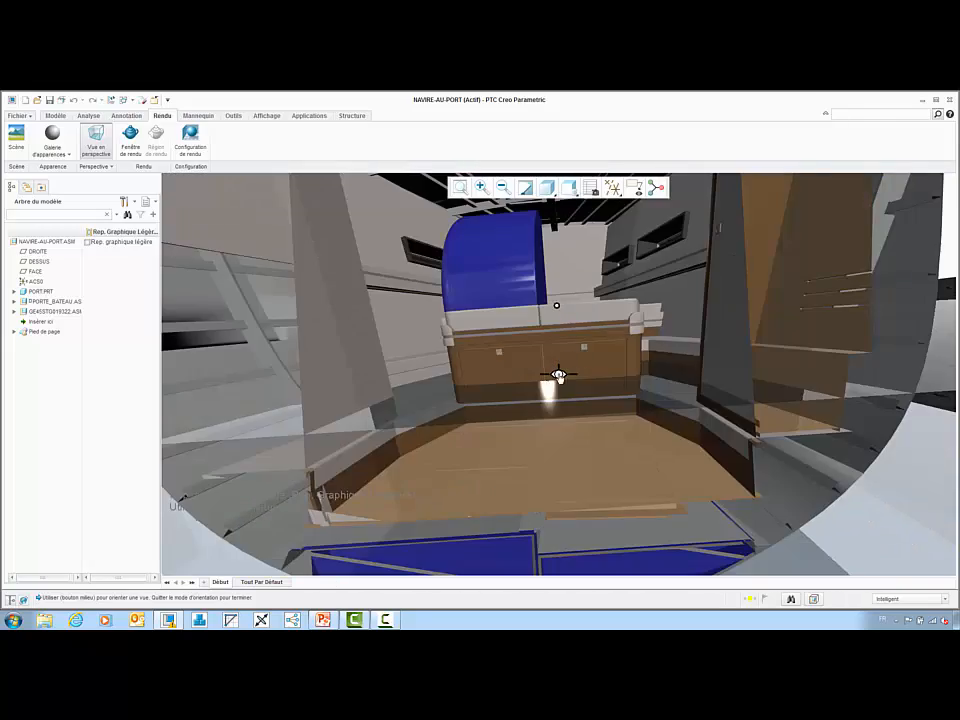
middle_click_drag(557, 305, 405, 298)
middle_click_drag(540, 347, 558, 374)
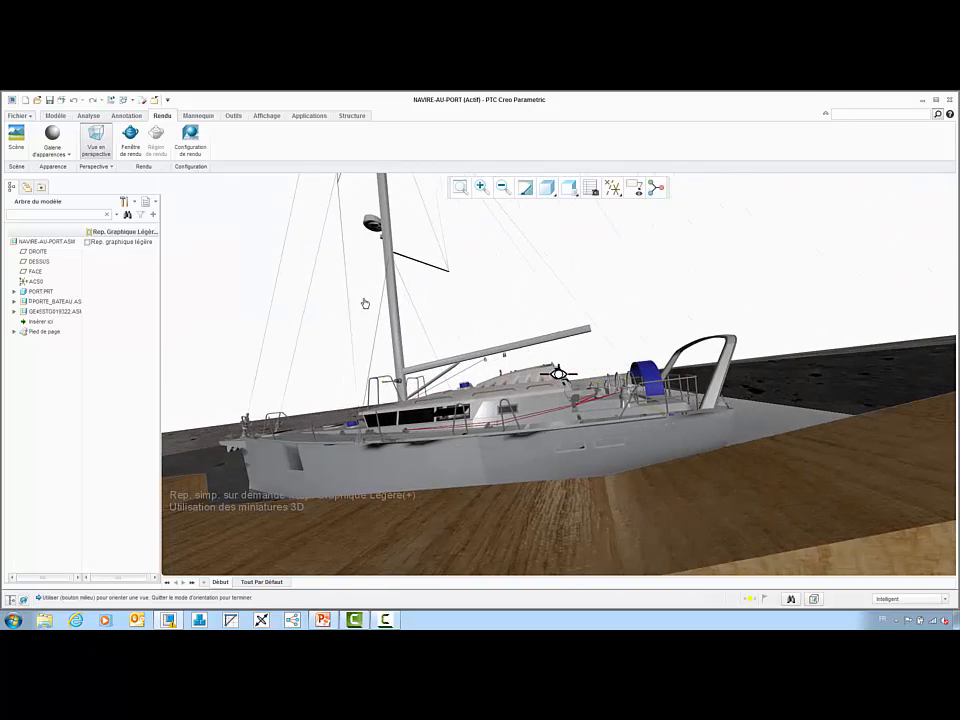
- Turn off the perspective view and set the display style to Ombrage
left_click(97, 142)
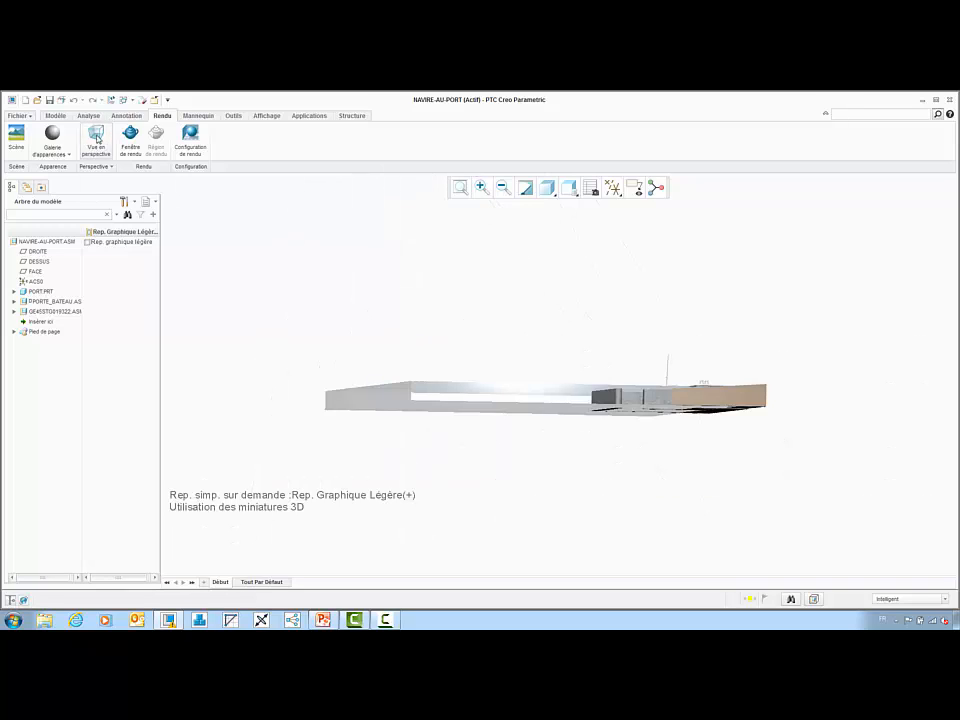
left_click(539, 190)
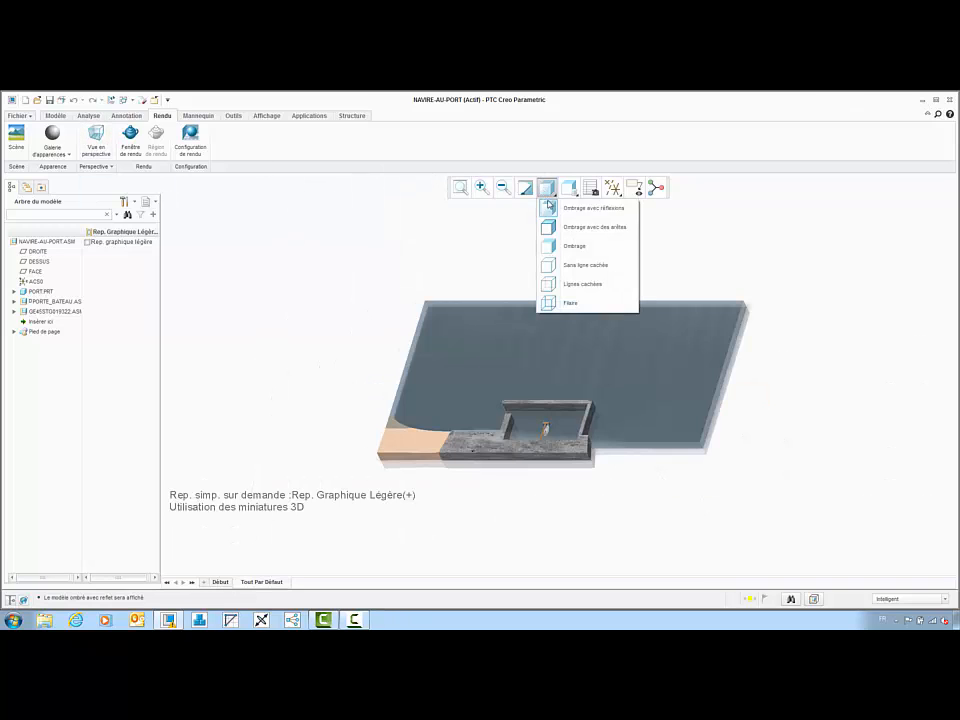
left_click(555, 248)
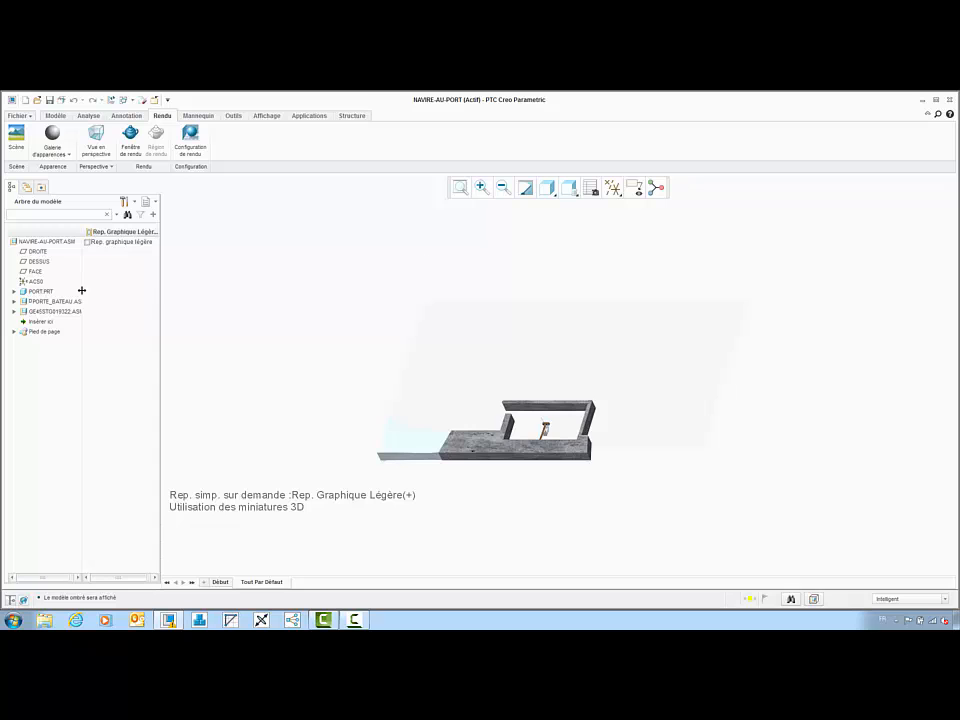
- Open the boat assembly GE45STG019322.ASM from the harbour assembly in its EXTERIEUR representation
right_click(57, 312)
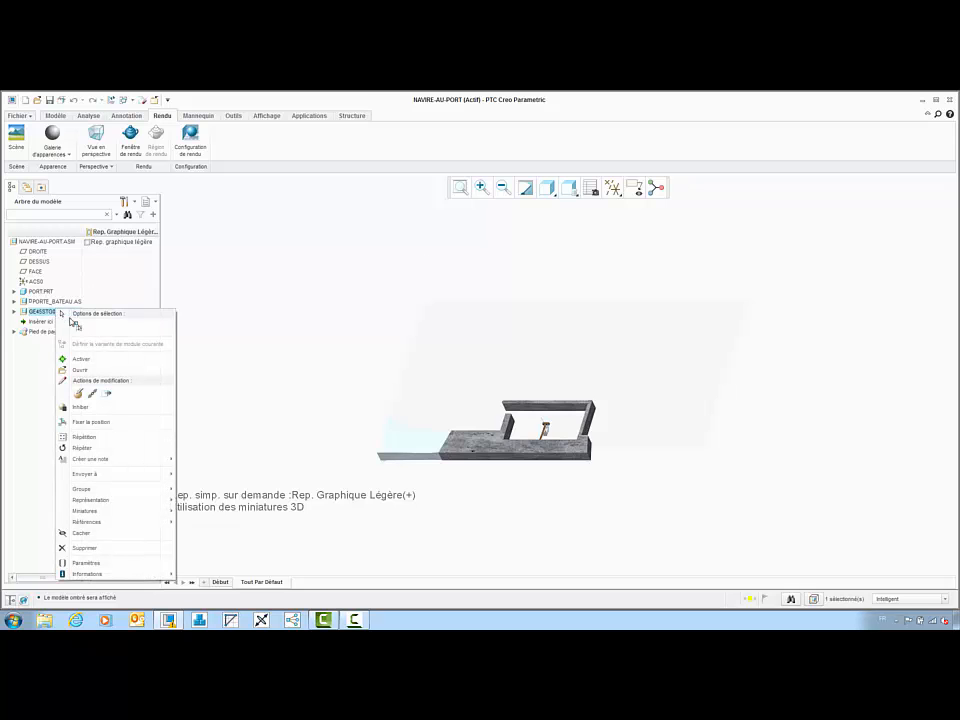
left_click(87, 371)
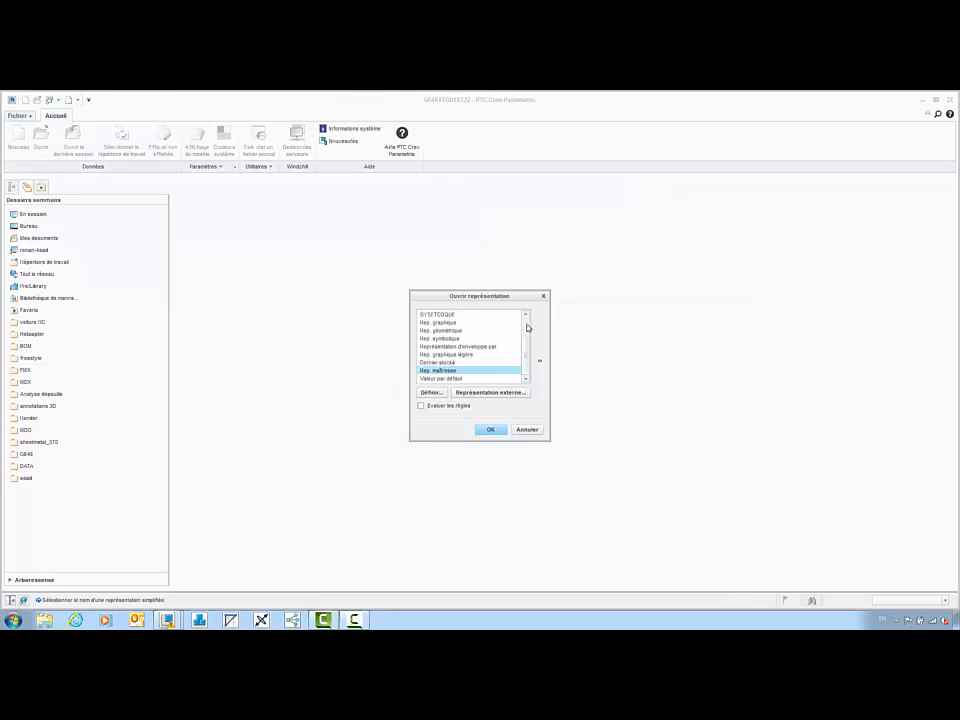
scroll(473, 314, "up", 2)
left_click(429, 318)
left_click(489, 429)
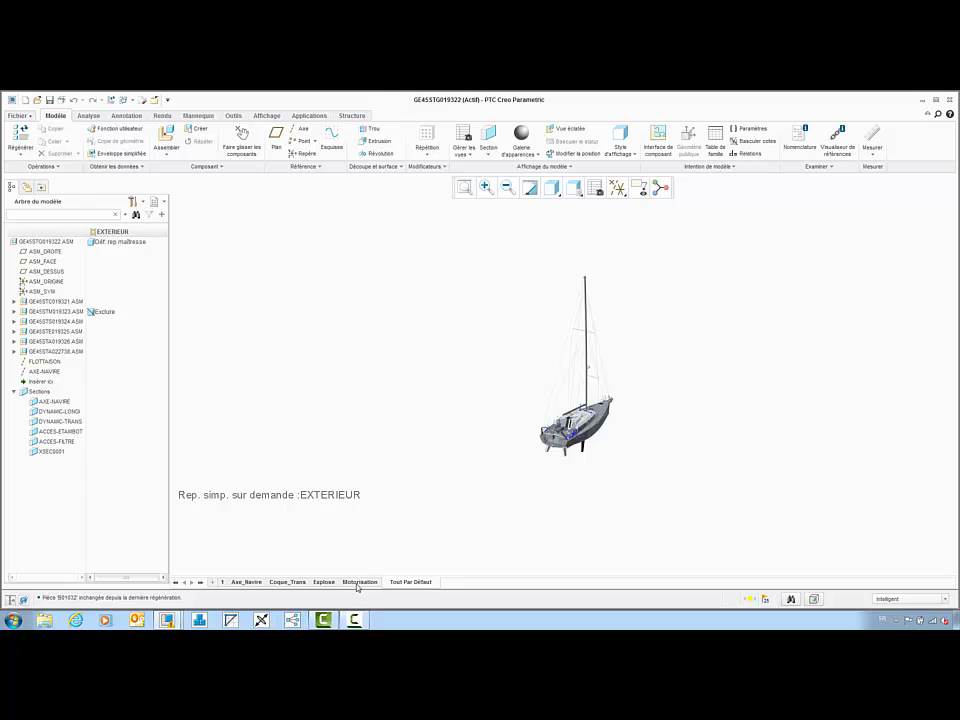
- Activate the Motorisation combined view and open the GE45STS020155 steering subassembly contained in GE45STS019324.ASM
left_click(358, 582)
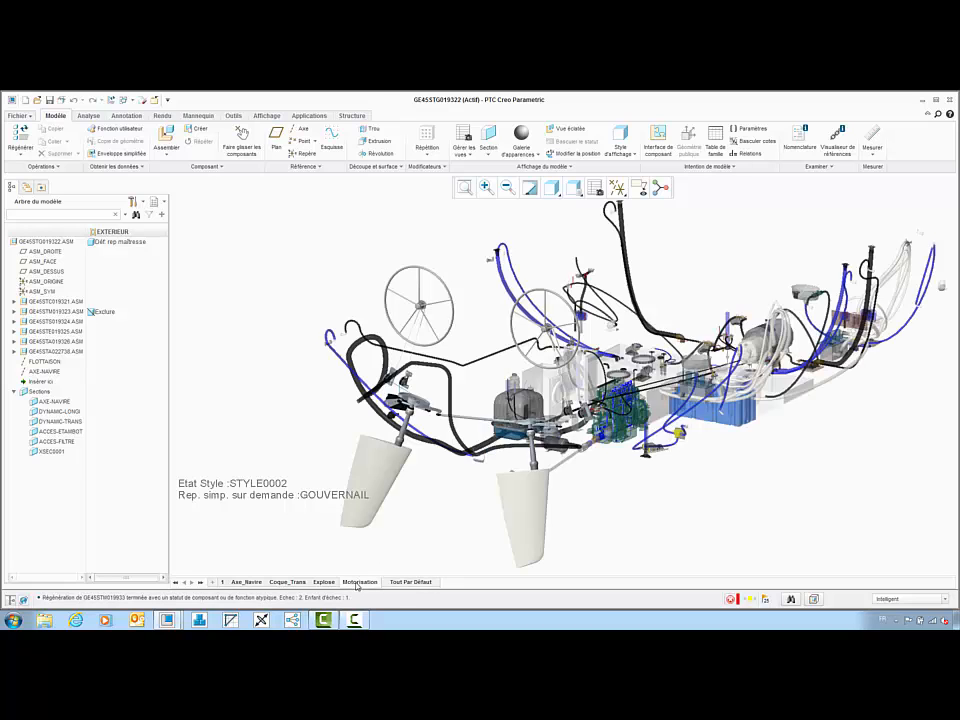
left_click(15, 322)
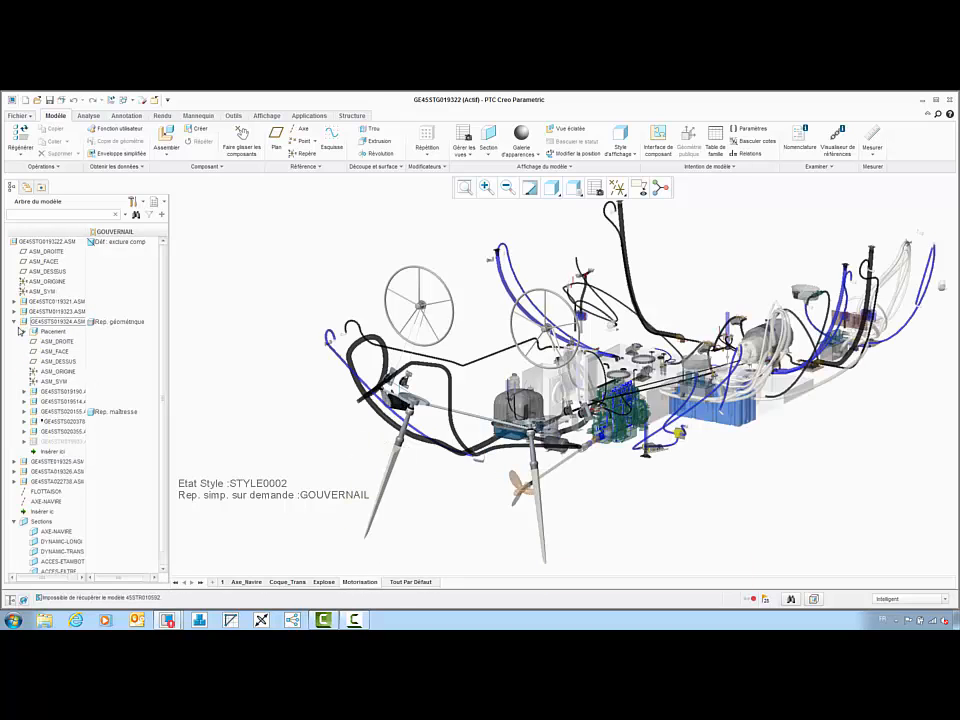
right_click(62, 410)
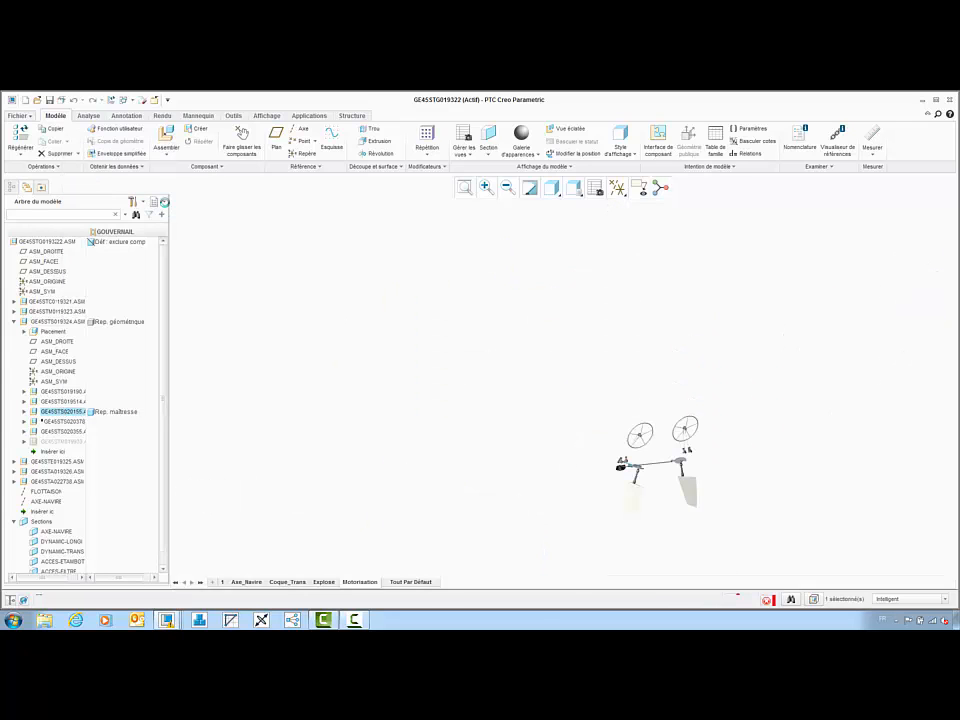
left_click(574, 188)
left_click(563, 221)
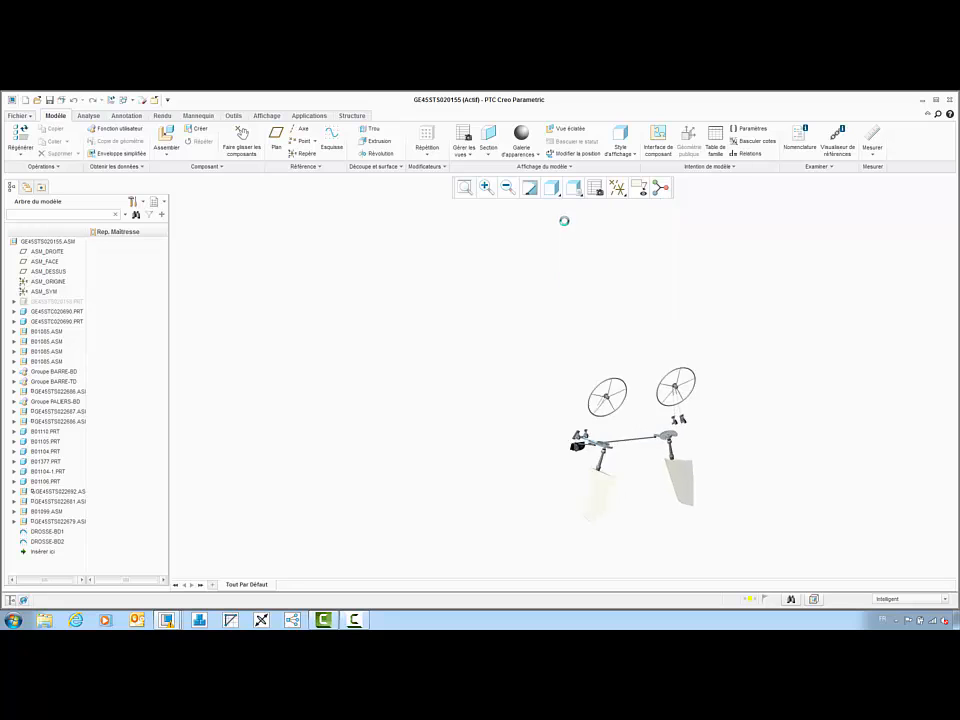
- Test the steering movement of GE45STS020155 by swinging the left rudder and trying to turn both steering wheels with component dragging
left_click(242, 148)
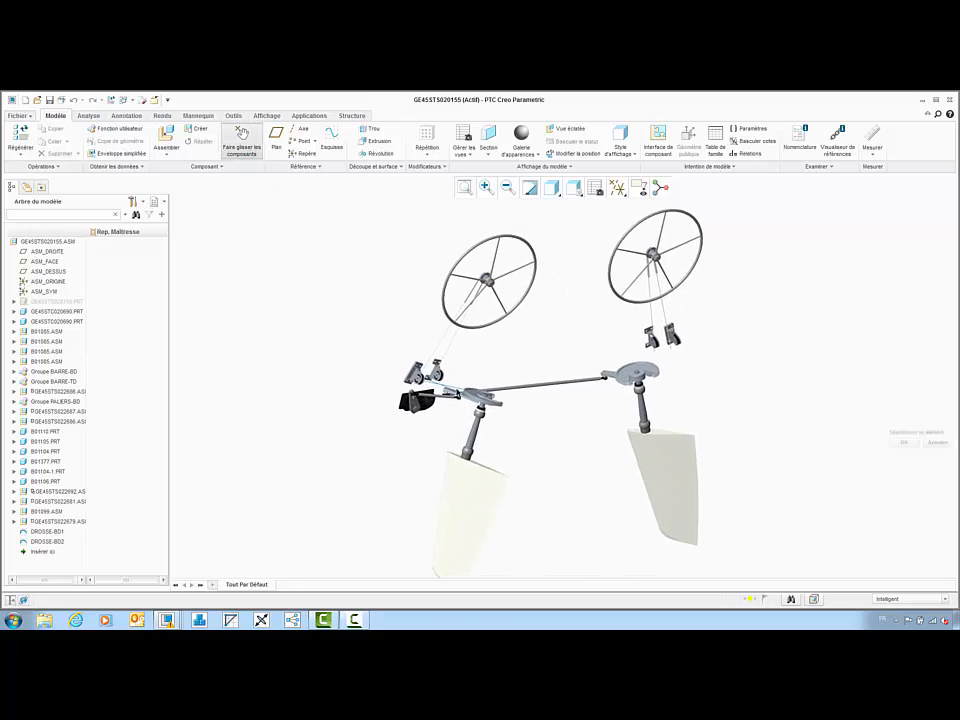
left_click(492, 496)
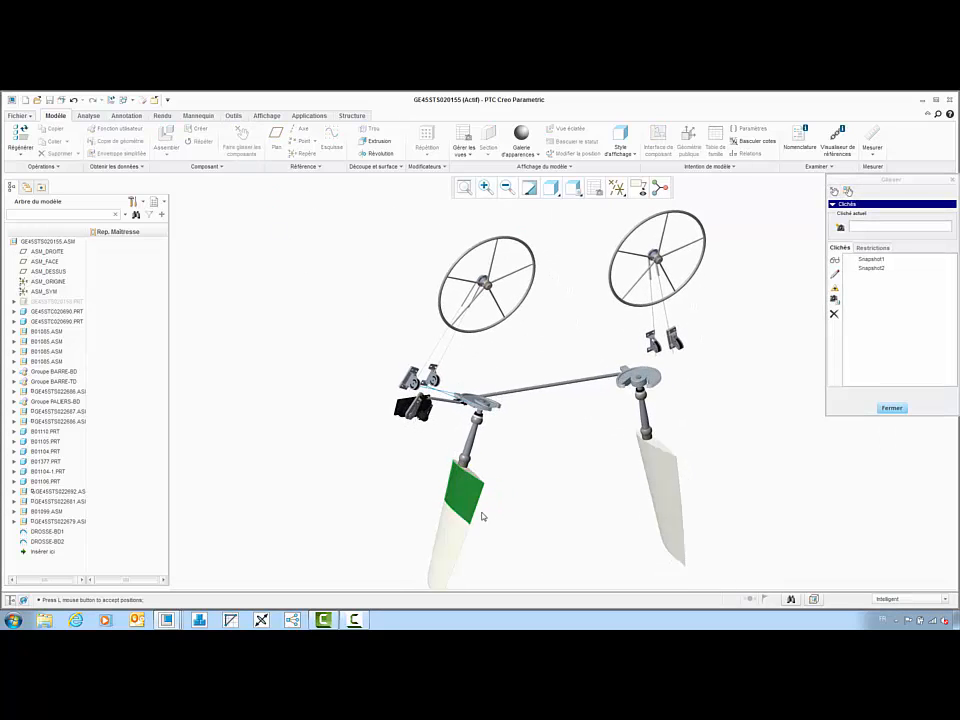
left_click(517, 514)
left_click(495, 330)
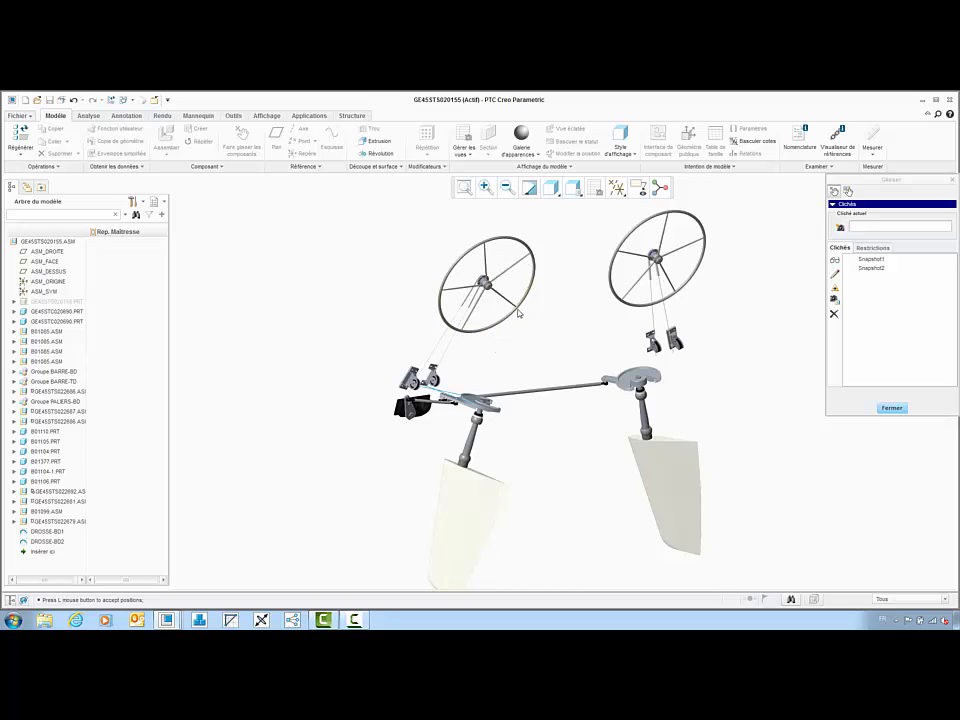
left_click(614, 259)
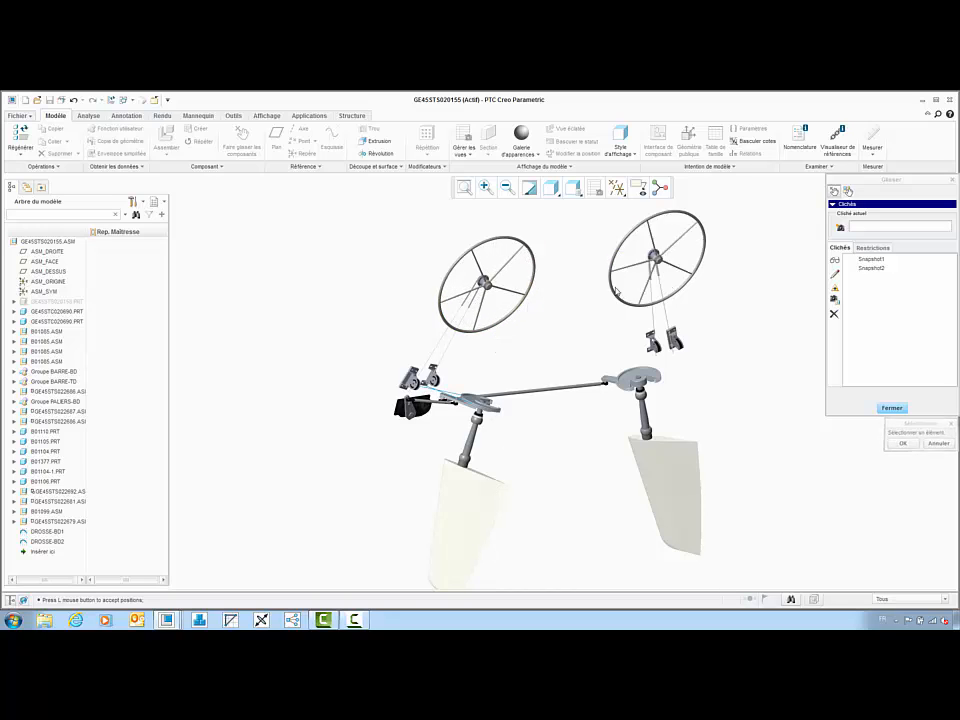
middle_click(640, 318)
- Restore the saved Snapshot2 position of the steering assembly and finish component dragging
left_click(866, 266)
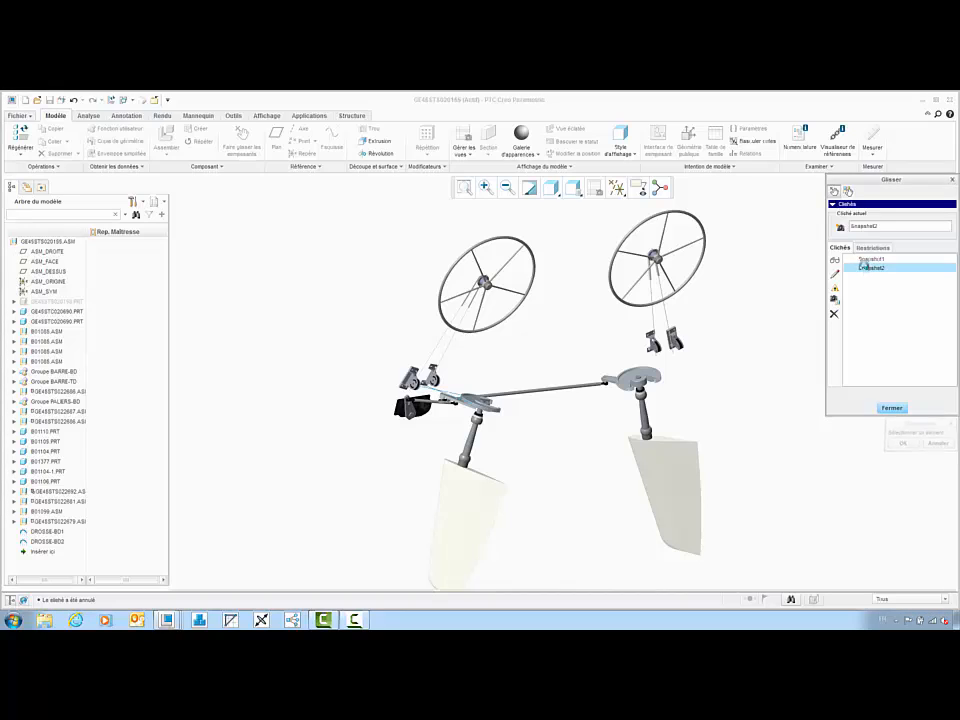
left_click(868, 268)
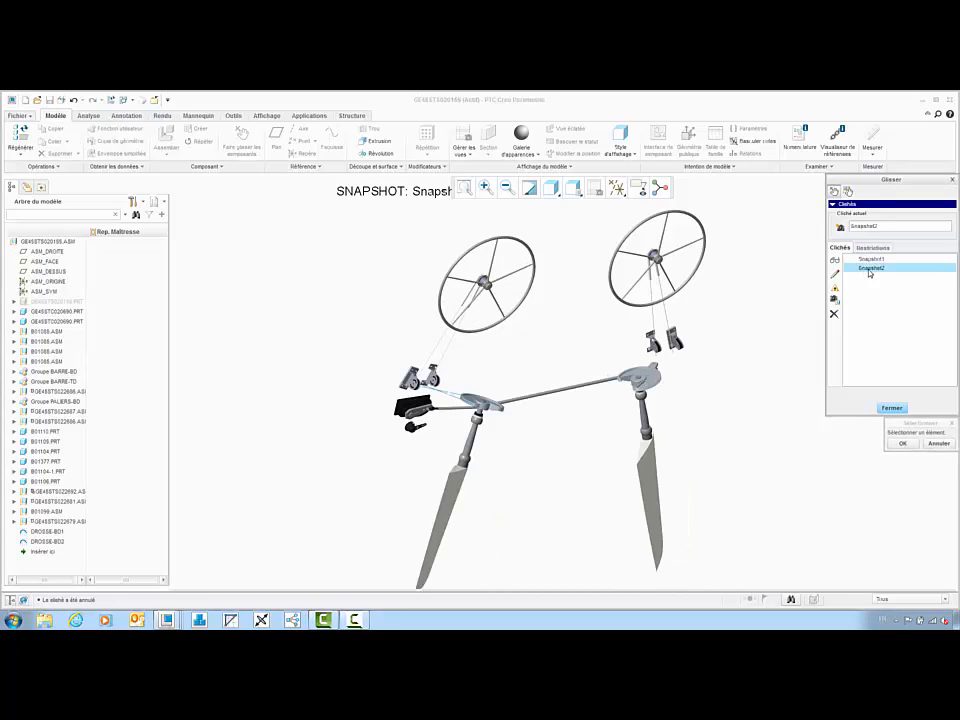
left_click(891, 408)
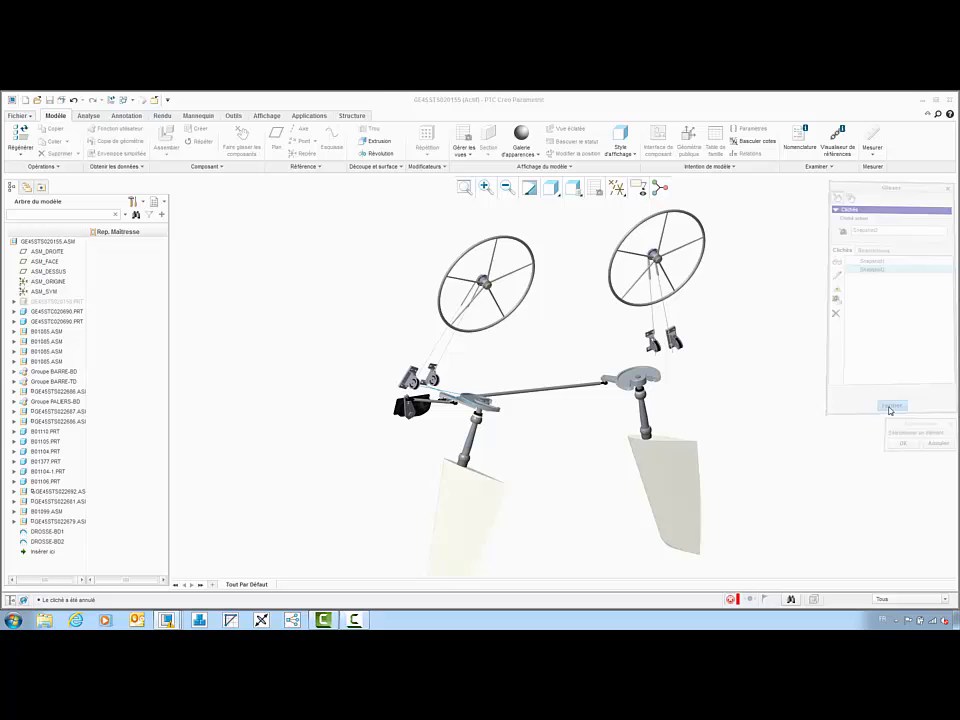
- Start the Mécanisme application and define a generic gear pair between the left steering wheel's axis and the left rudder's axis
left_click(310, 116)
left_click(227, 142)
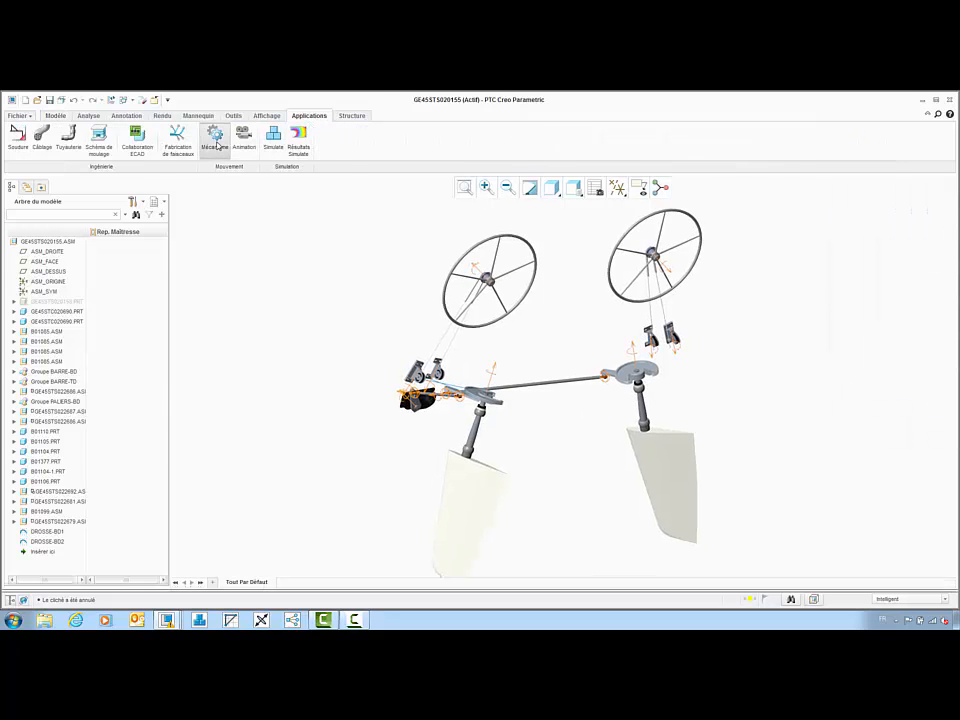
left_click(258, 140)
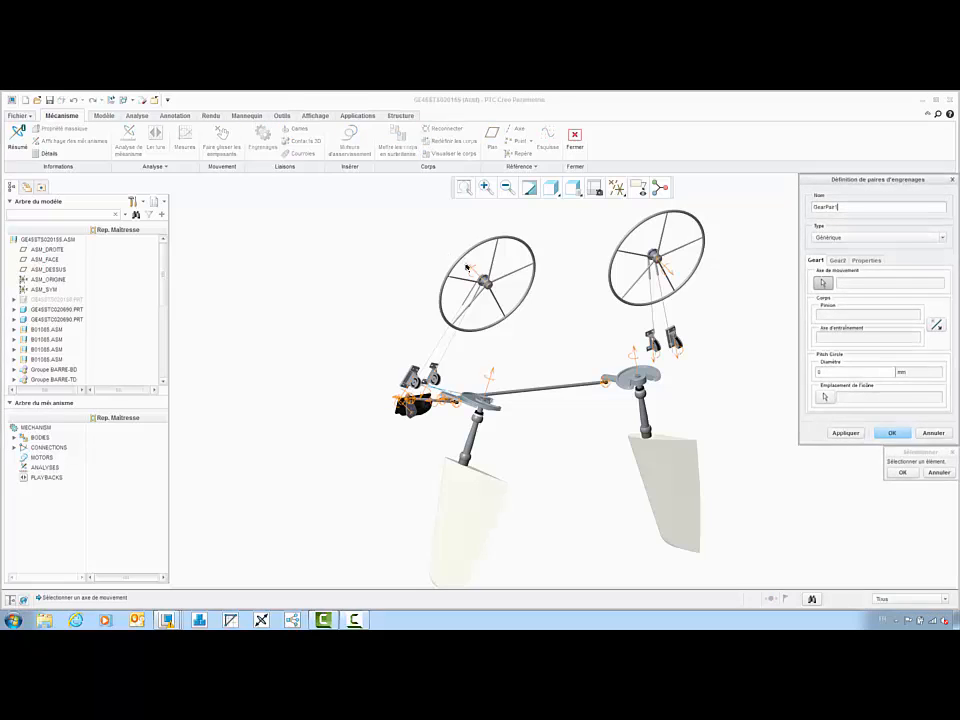
left_click(487, 338)
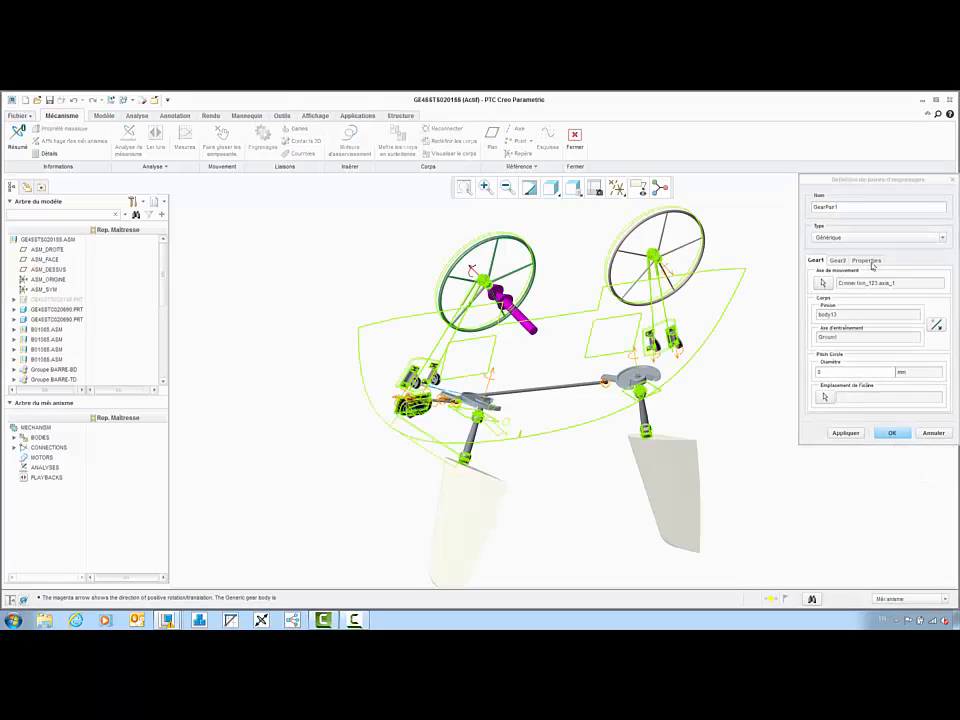
left_click(838, 260)
left_click(492, 382)
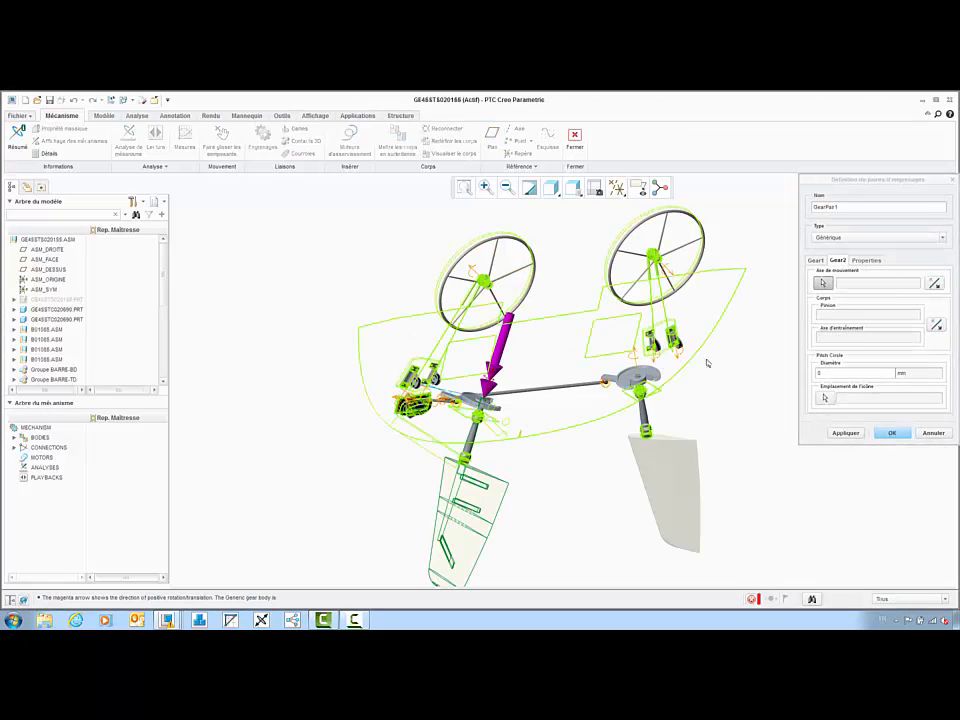
- Give the left wheel and rudder gear pair a user-defined gear ratio (Défini par l'utilisateur) and accept it
left_click(866, 260)
left_click(878, 283)
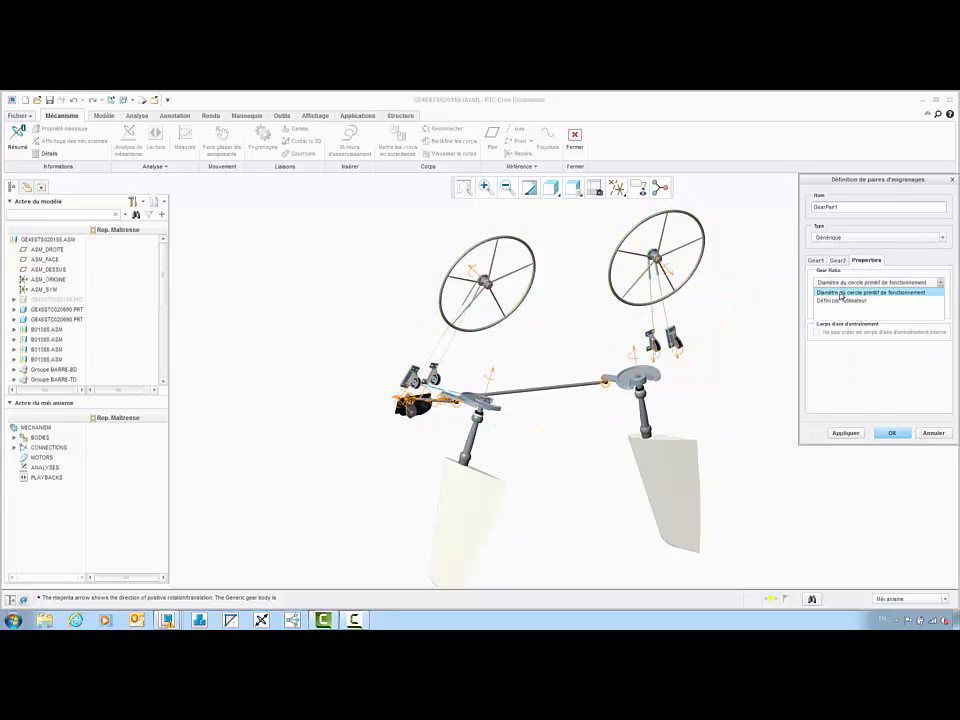
left_click(857, 296)
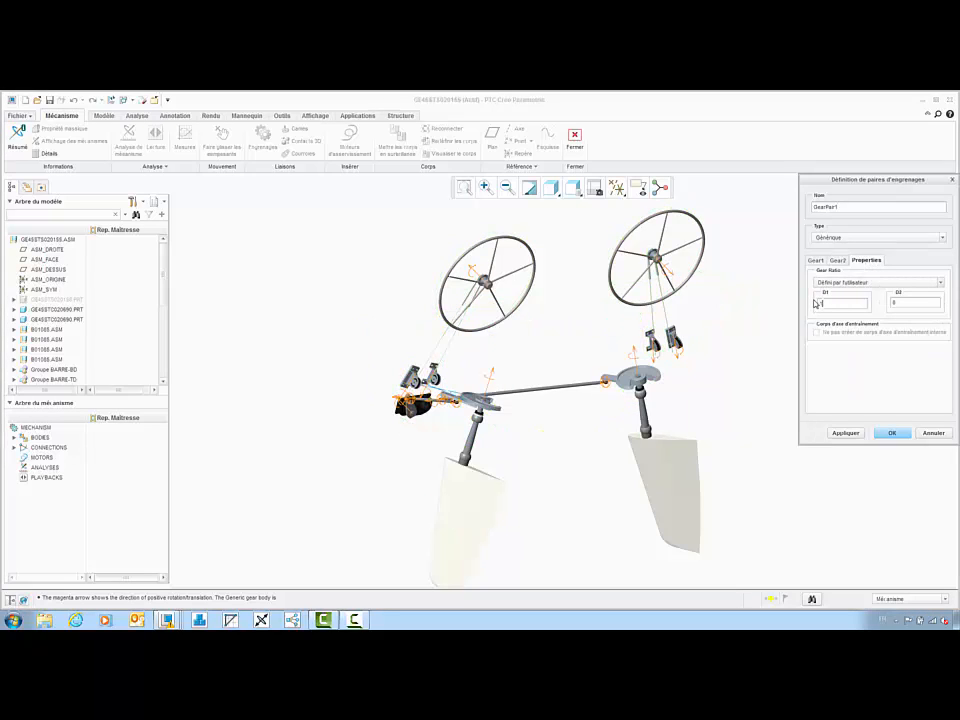
type("0")
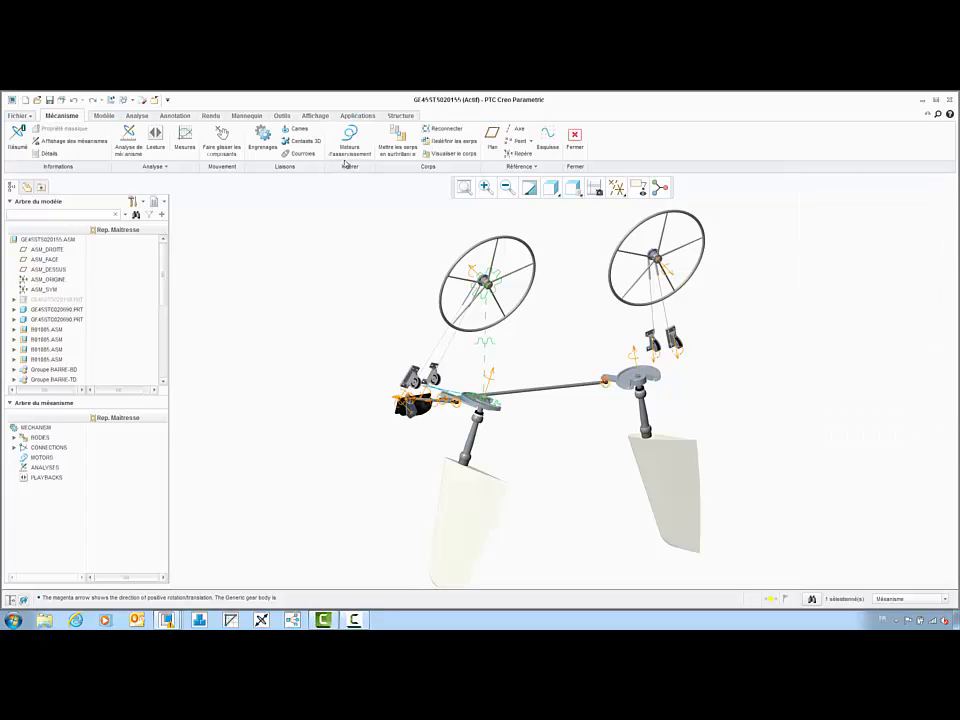
- Create a second generic gear pair between the right steering wheel's and right rudder's axes, with a user-defined ratio and D1 of 1
left_click(270, 147)
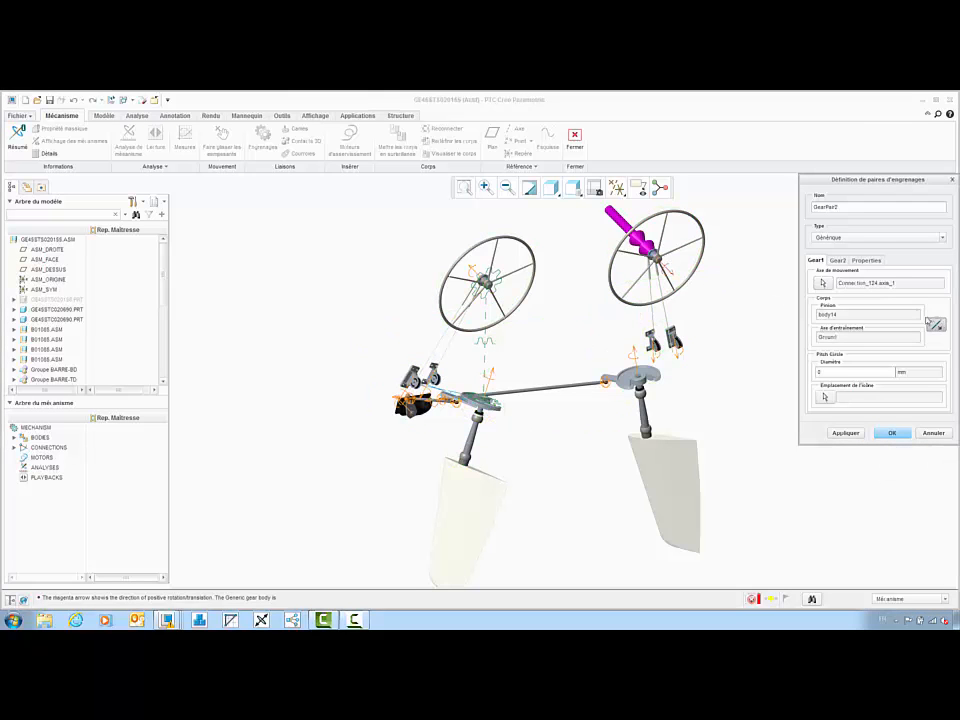
left_click(838, 260)
left_click(631, 362)
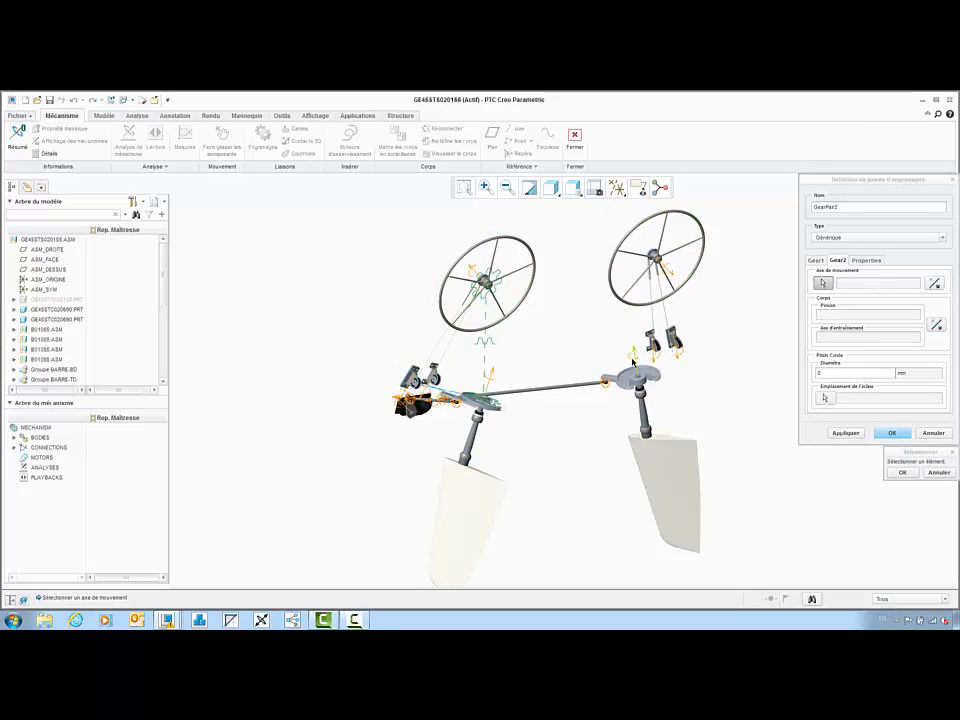
left_click(866, 260)
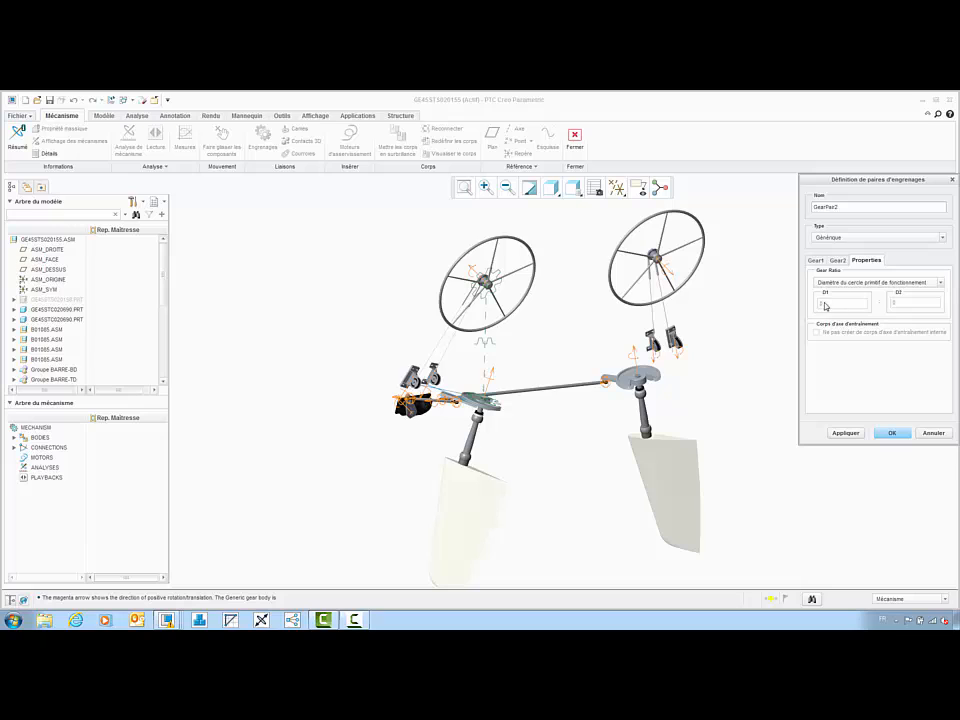
left_click(840, 283)
left_click(822, 302)
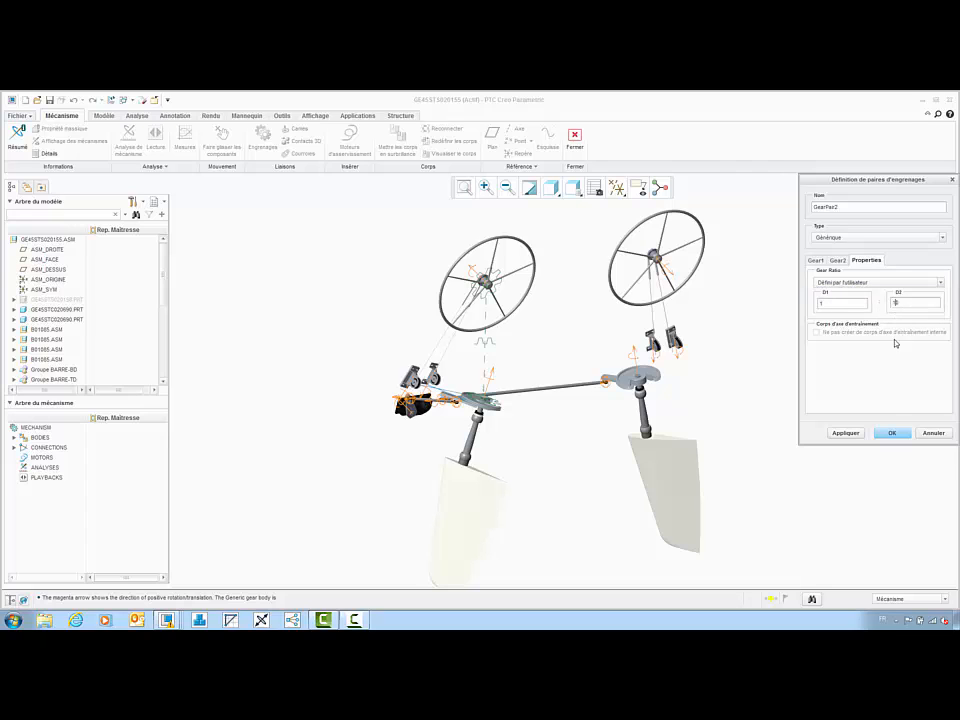
left_click(892, 433)
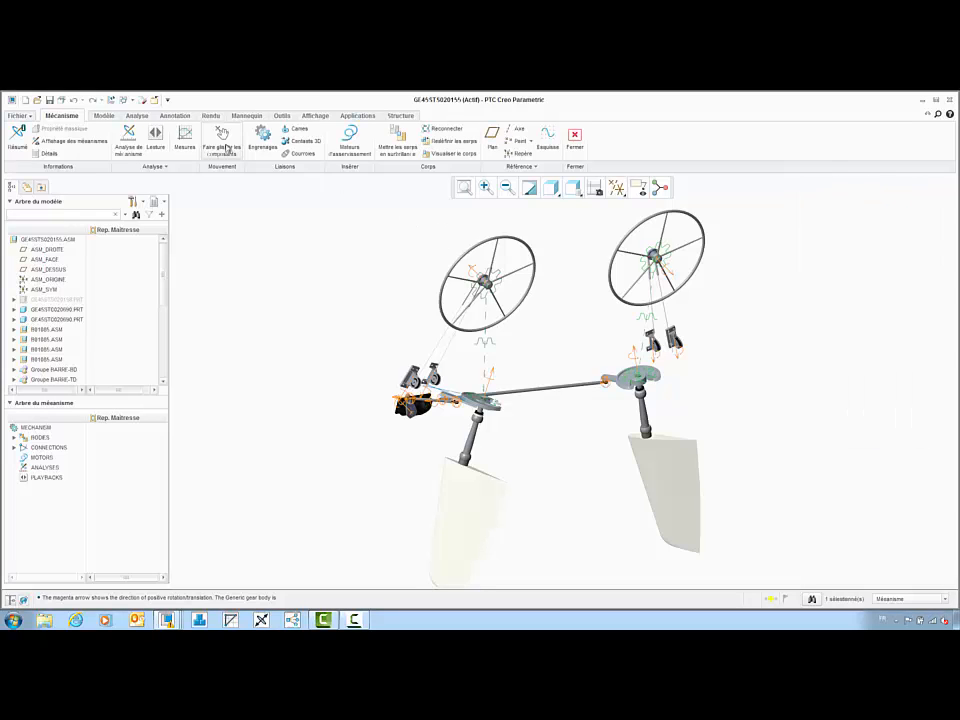
- Test the gear coupling by dragging the left steering wheel and the right rudder
left_click(224, 146)
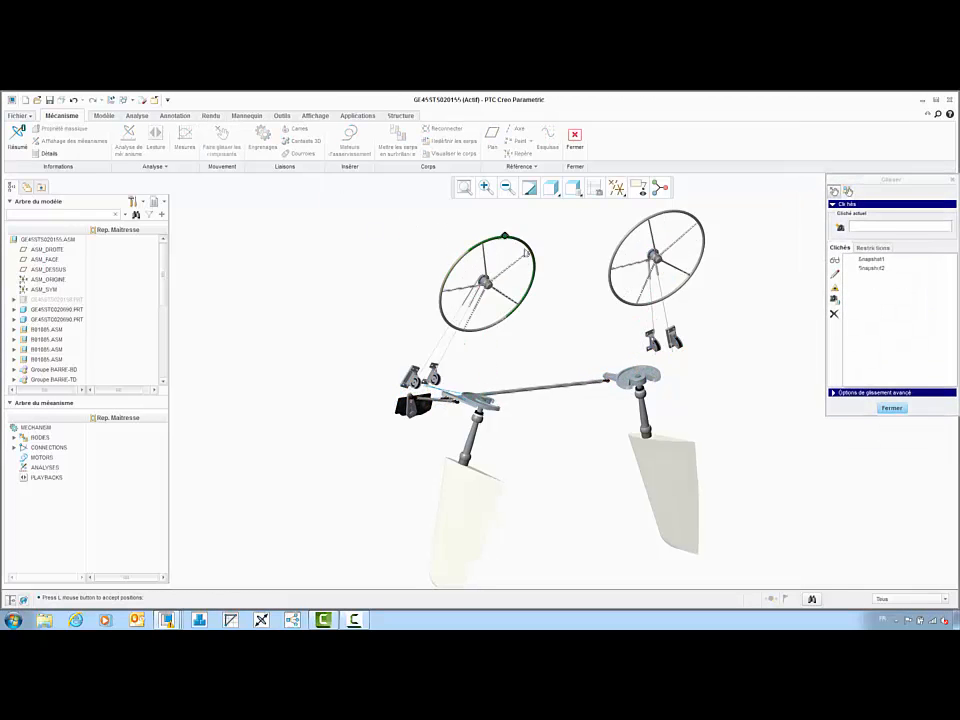
left_click(485, 318)
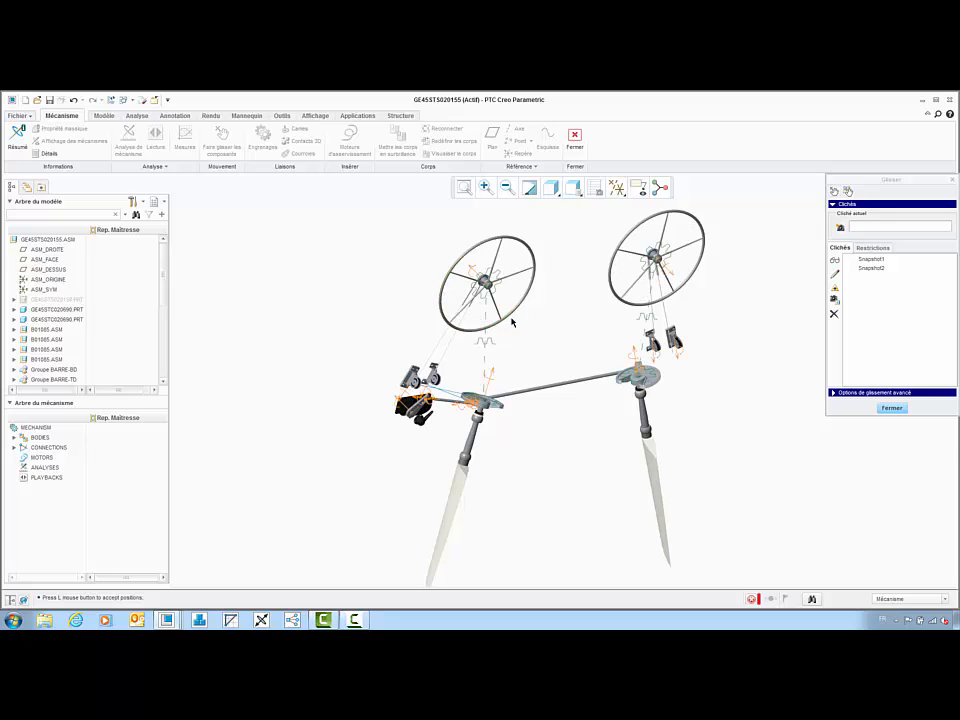
left_click(645, 447)
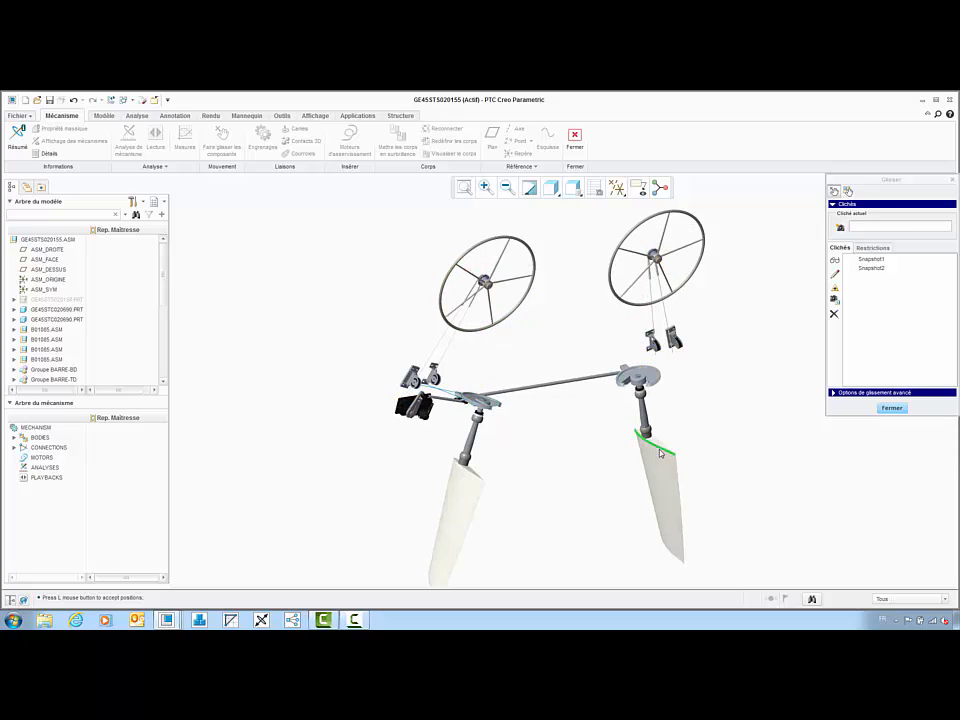
middle_click(640, 457)
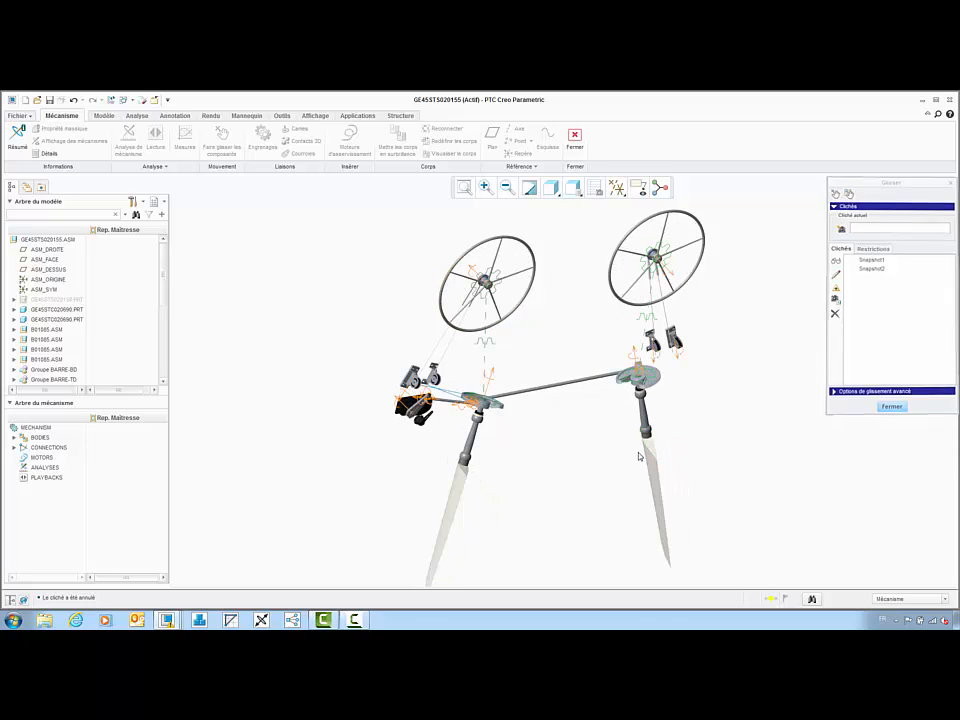
middle_click(638, 454)
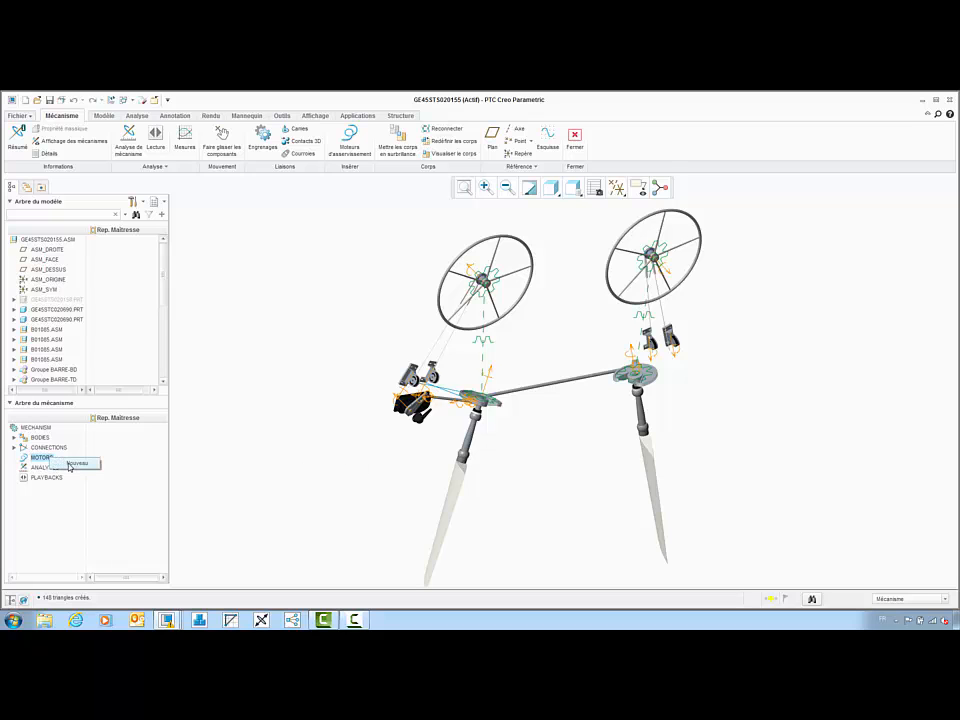
- Add a servo motor on the left steering wheel's rotation axis with a constant Vitesse profile
left_click(76, 463)
left_click(472, 272)
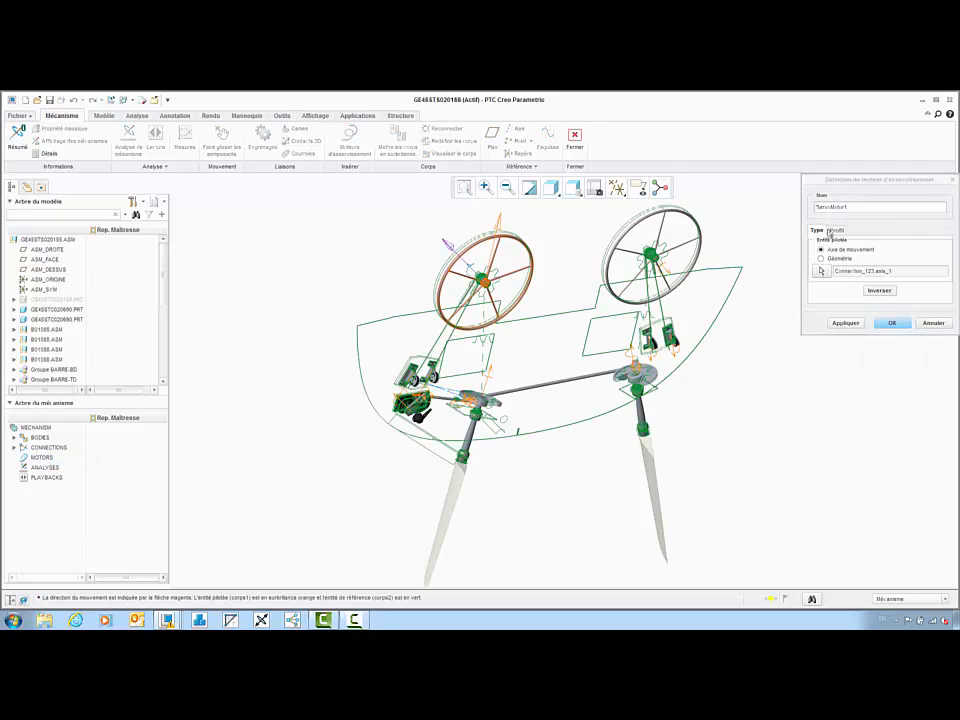
left_click(830, 232)
left_click(843, 249)
left_click(848, 268)
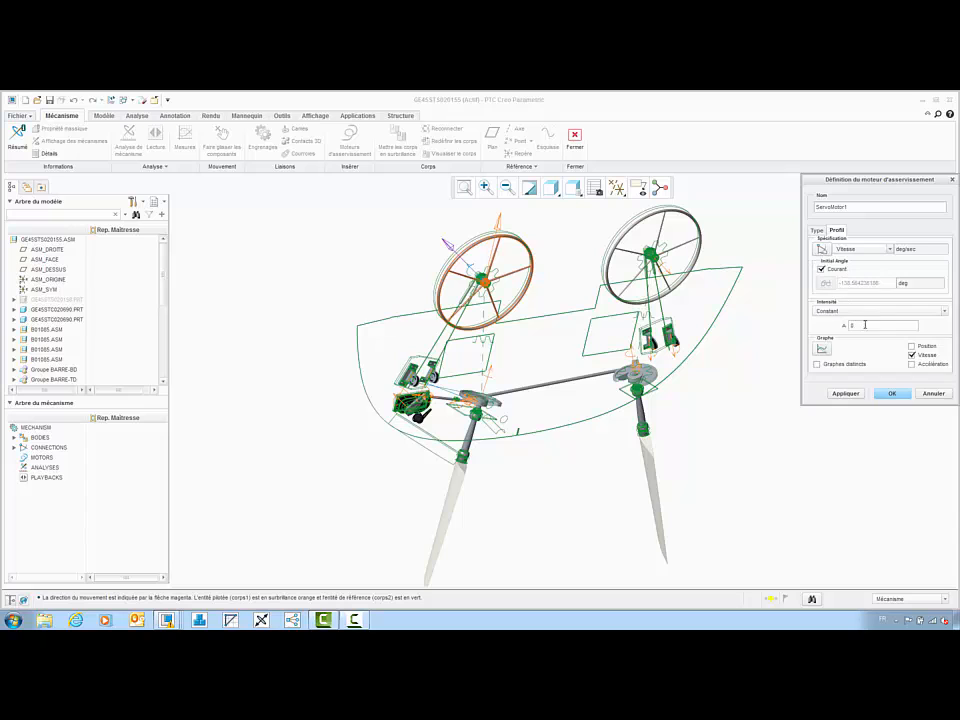
left_click(891, 393)
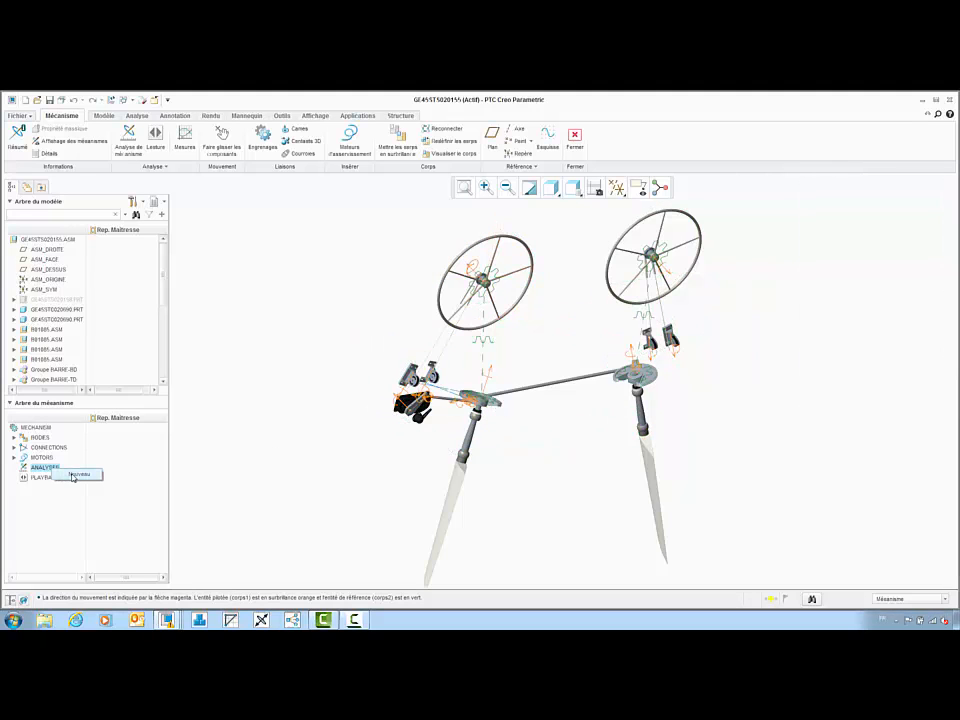
- Create a Cinématique analysis with an end time of 12, starting from Snapshot2, and run it
left_click(76, 475)
left_click(848, 231)
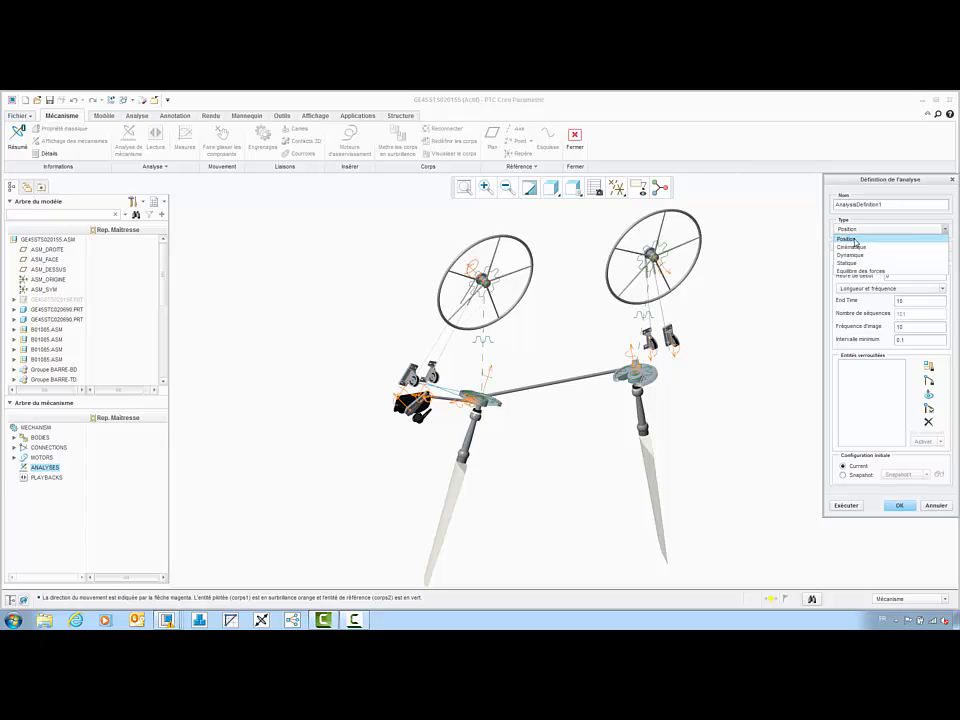
left_click(865, 247)
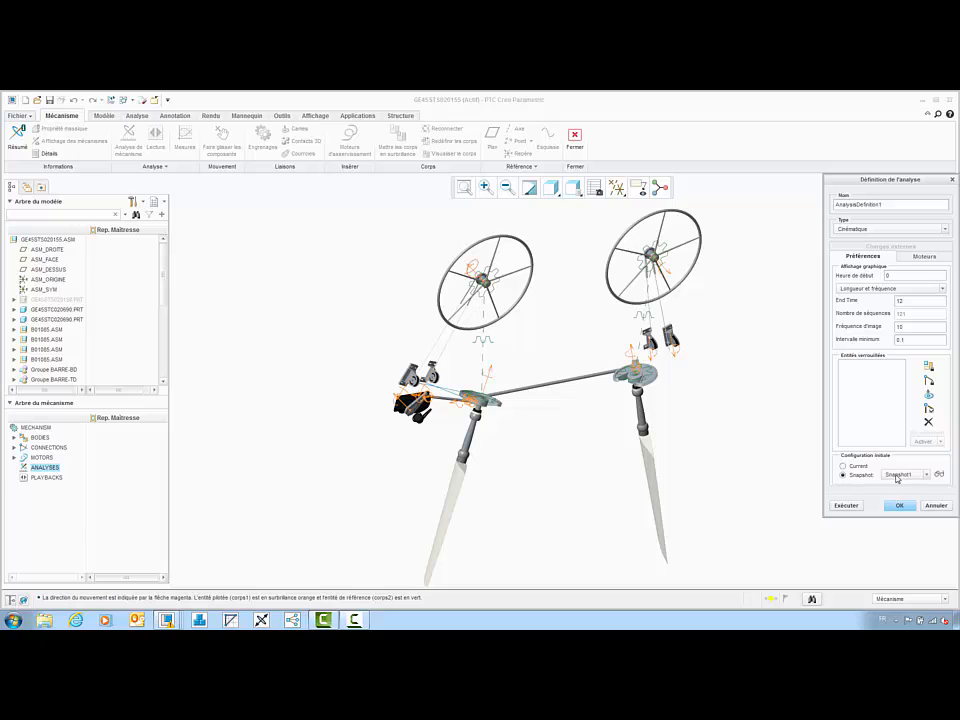
left_click(897, 478)
left_click(897, 498)
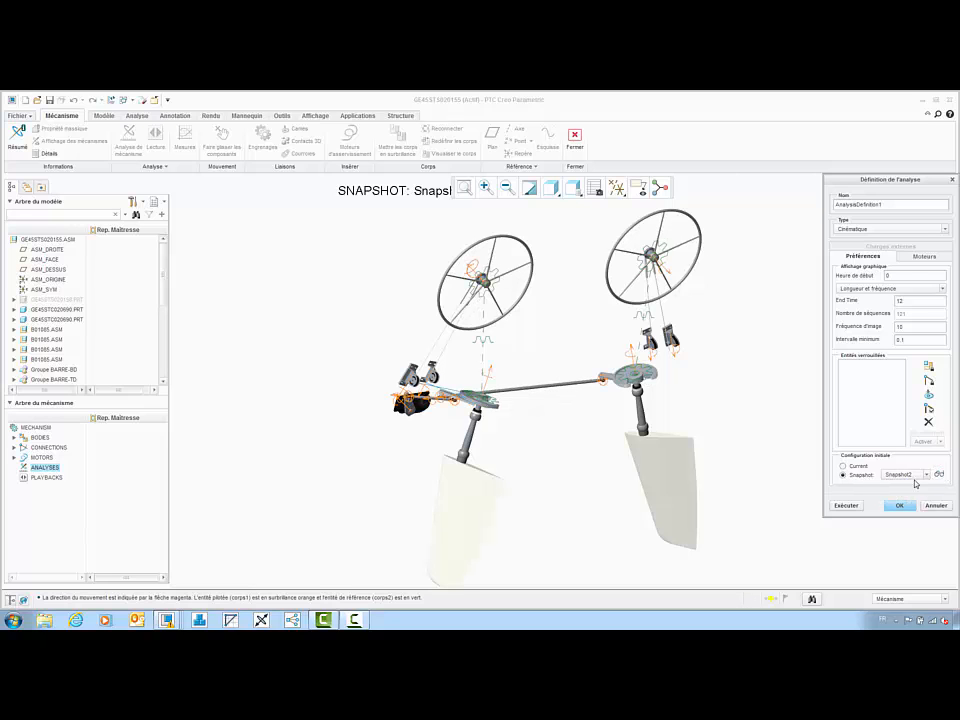
left_click(850, 506)
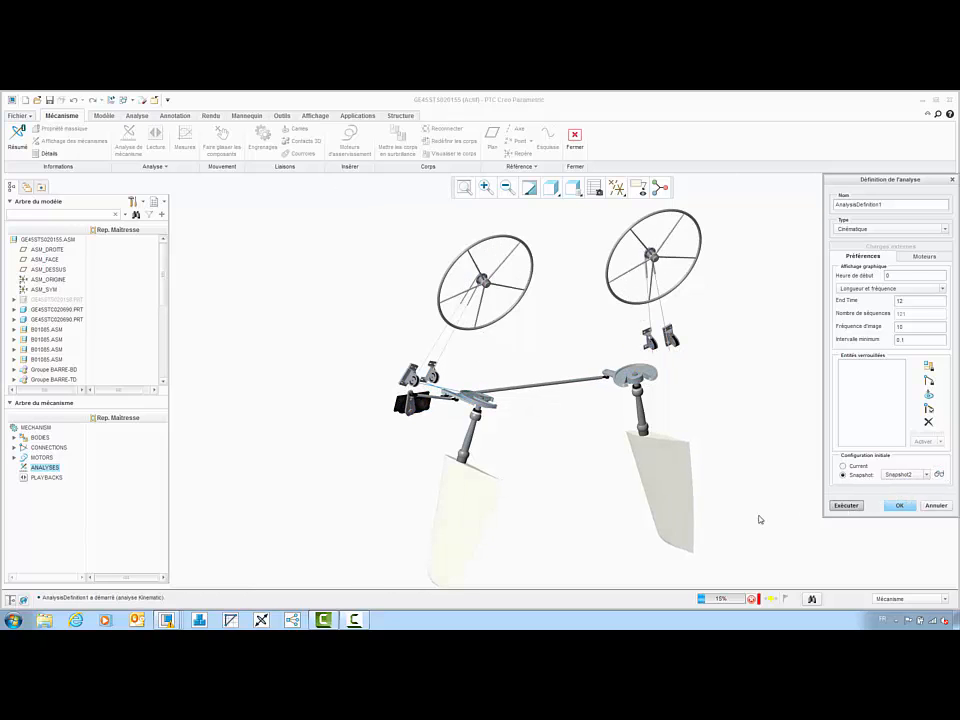
- Play back the AnalysisDefinition1 results at maximum speed in back-and-forth mode, and close the animation
left_click(68, 485)
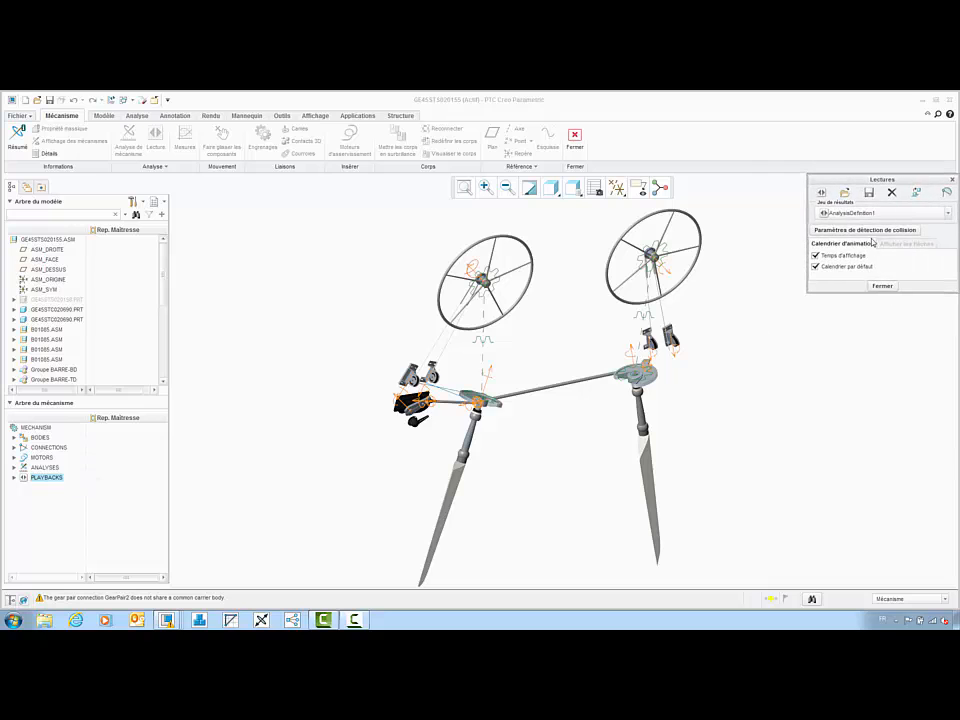
left_click(821, 193)
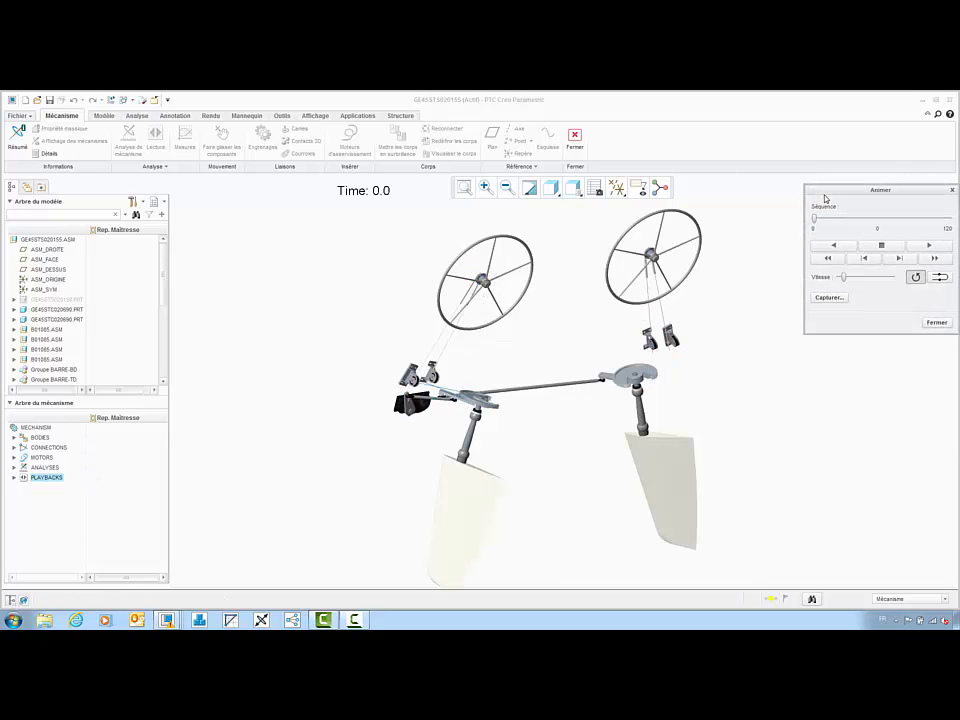
left_click(915, 249)
left_click_drag(843, 277, 892, 277)
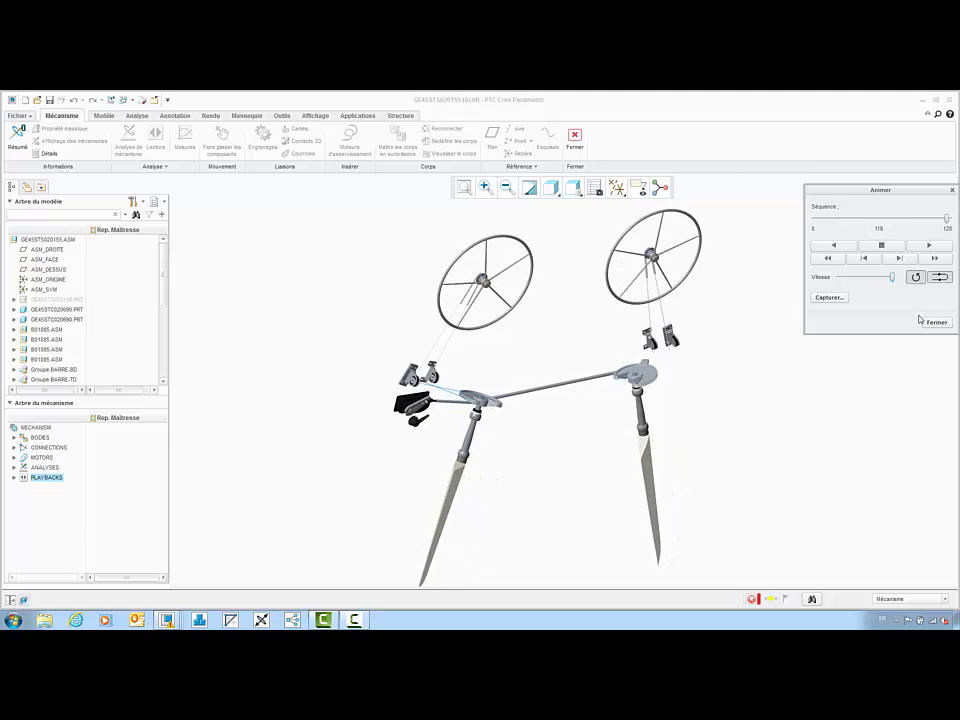
left_click(934, 321)
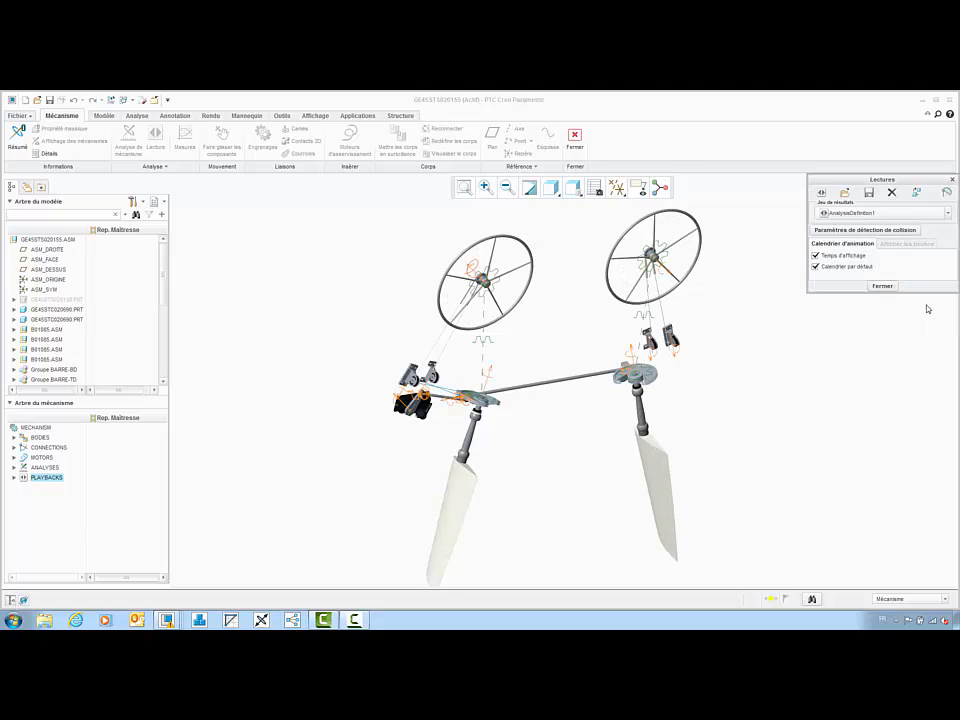
- Start a motion envelope from AnalysisDefinition1, selecting only the left rudder blade and the parts of its steering quadrant as components
left_click(946, 194)
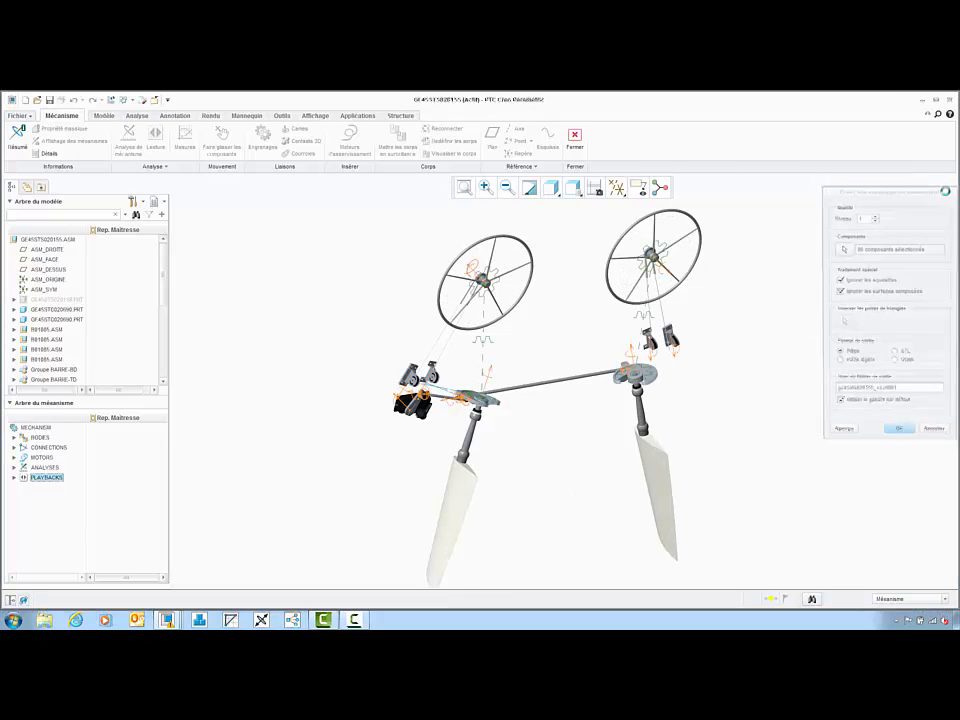
left_click(843, 248)
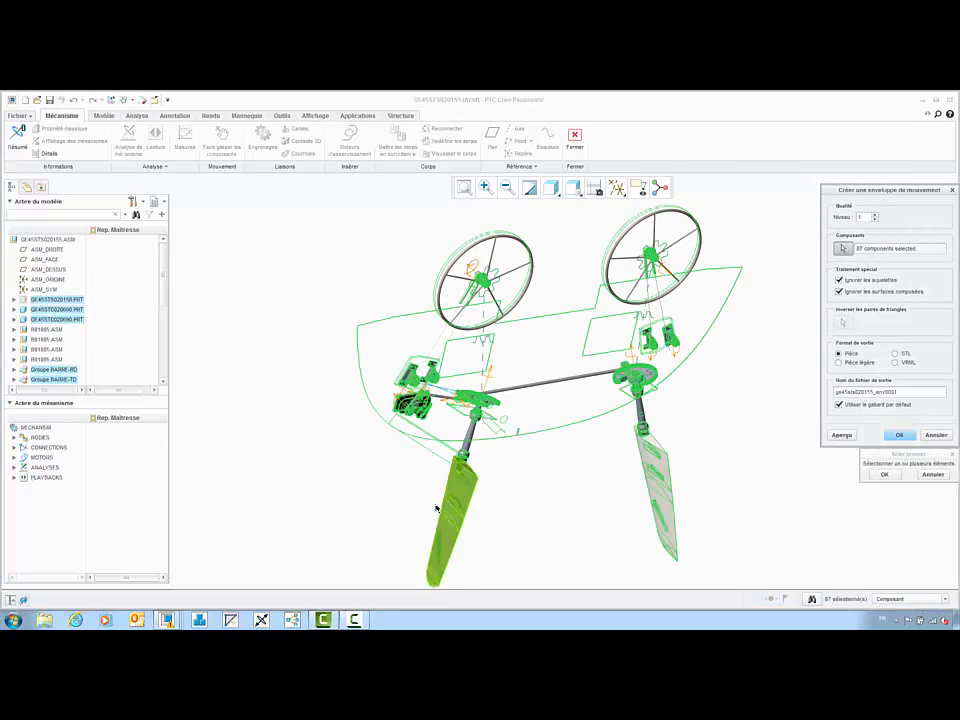
left_click(466, 488)
key("Return")
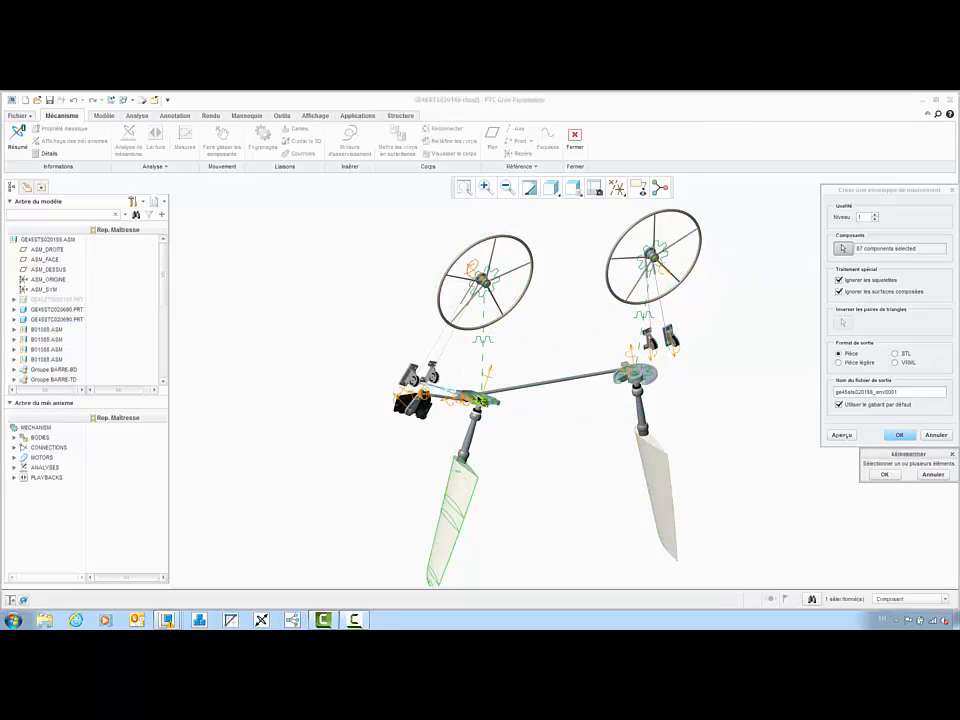
scroll(478, 433, "down", 4)
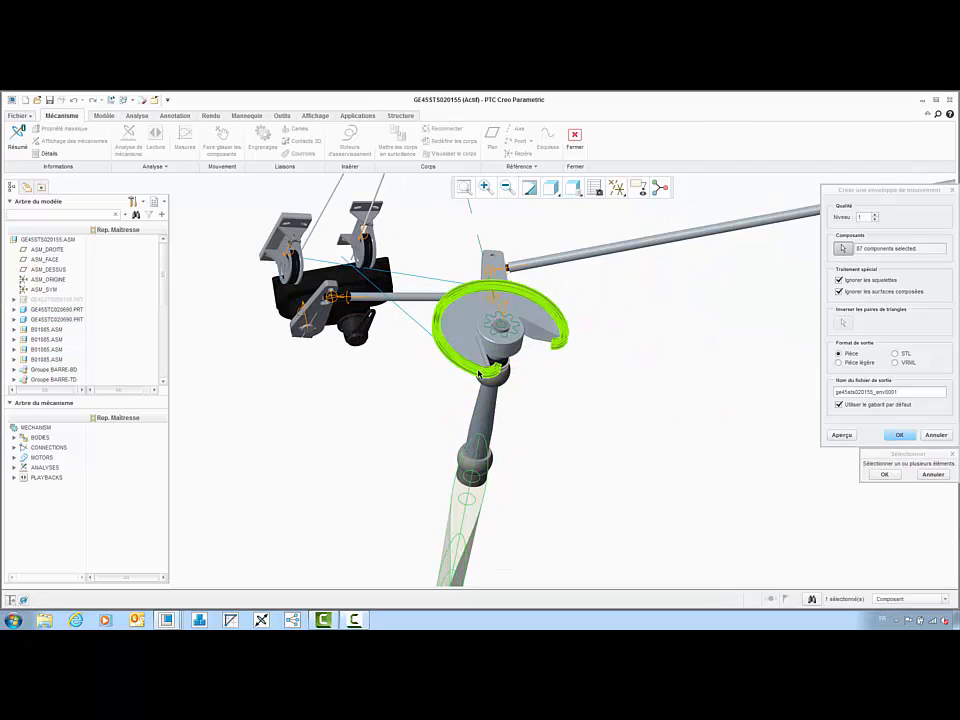
left_click(474, 354, "ctrl")
left_click(501, 349, "ctrl")
left_click(501, 349, "ctrl")
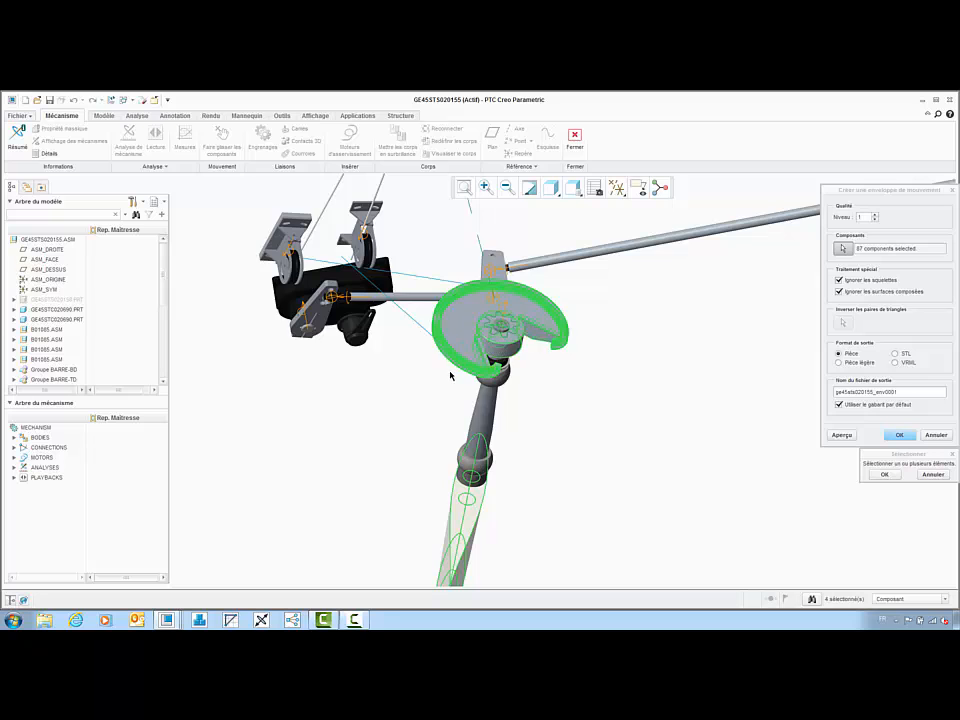
scroll(450, 377, "up", 4)
middle_click_drag(477, 380, 607, 315)
left_click(884, 474)
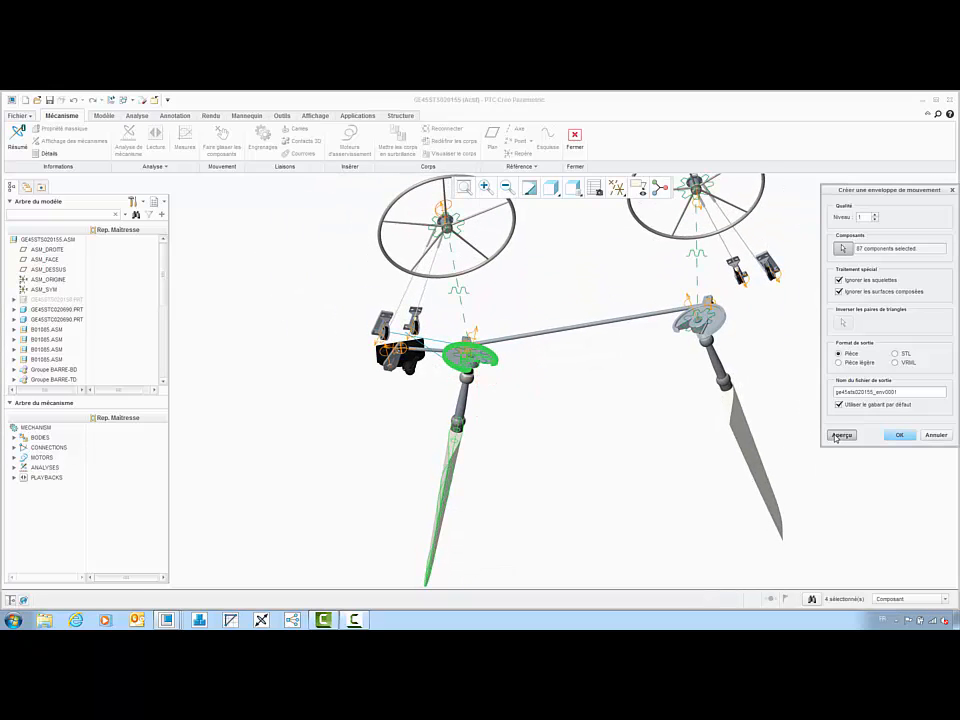
- Preview the left rudder's motion envelope at quality level 1 and at level 10, examining the swept shape from several angles
left_click(842, 435)
mouse_move(450, 373)
middle_mouse_down()
mouse_move(443, 392)
mouse_move(424, 401)
mouse_move(489, 399)
middle_mouse_up()
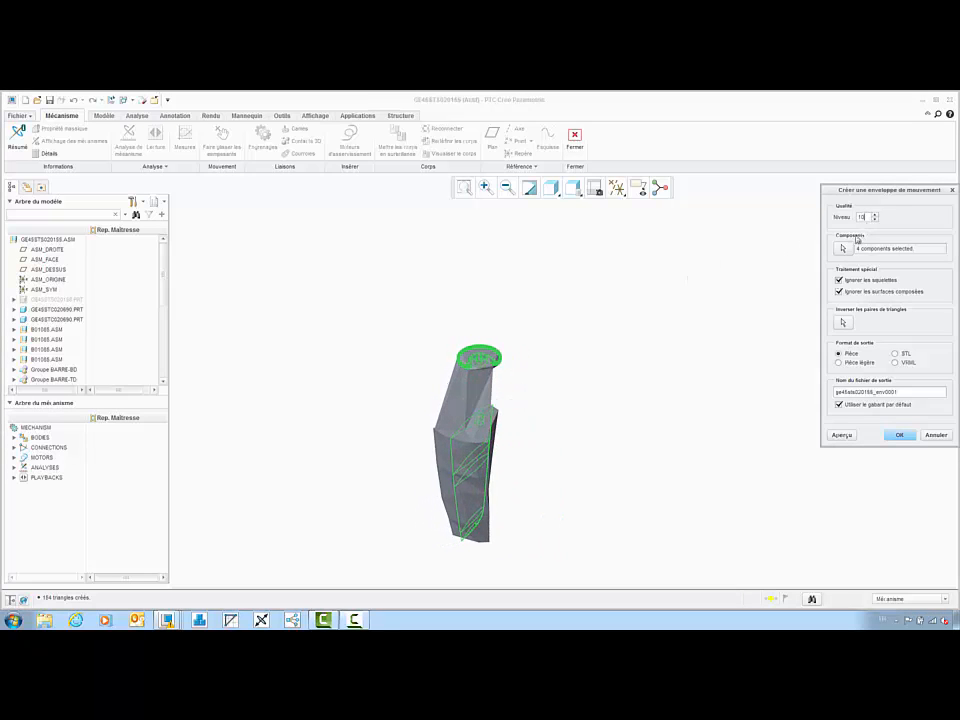
left_click(842, 435)
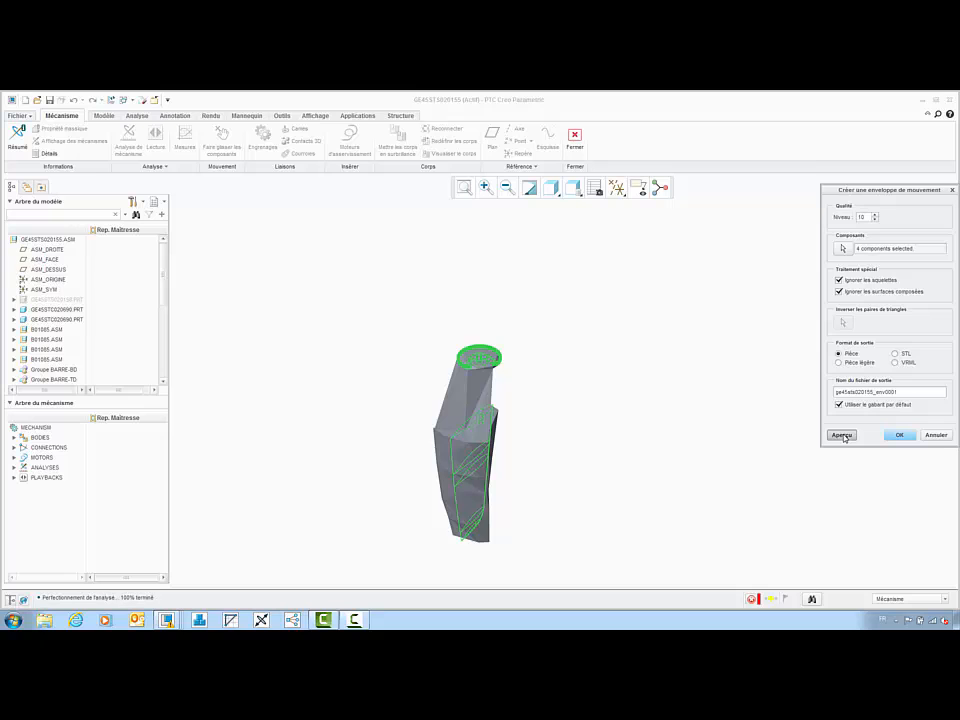
scroll(500, 385, "down", 3)
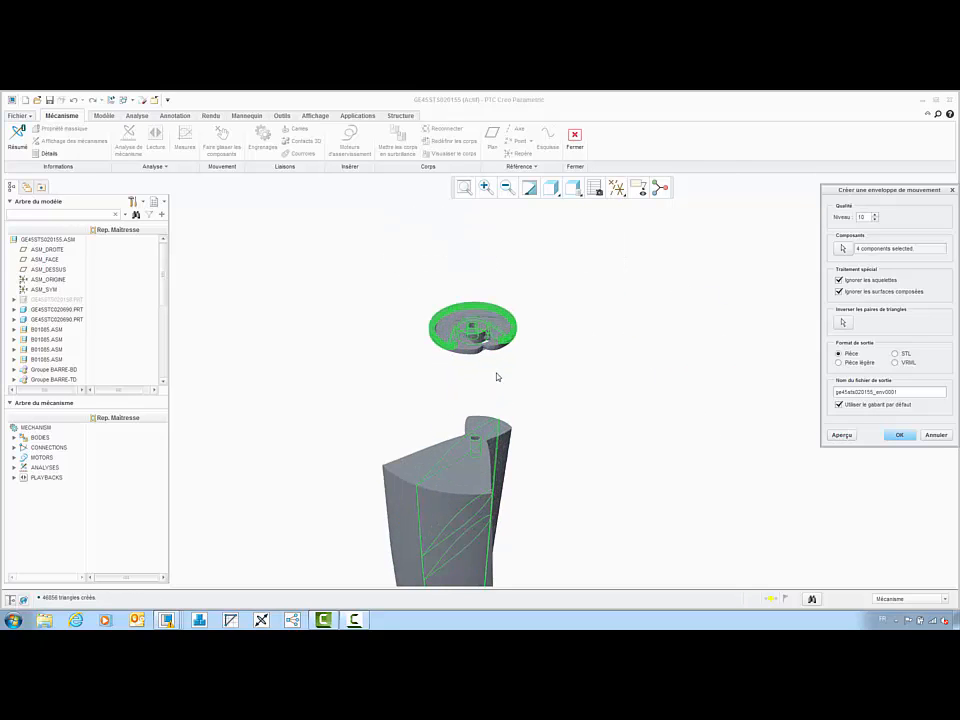
mouse_move(497, 377)
middle_mouse_down()
mouse_move(501, 418)
mouse_move(507, 384)
mouse_move(448, 356)
mouse_move(414, 362)
mouse_move(405, 351)
middle_mouse_up()
scroll(405, 351, "up", 3)
scroll(469, 480, "down", 4)
middle_click_drag(529, 495, 534, 549)
scroll(545, 527, "up", 3)
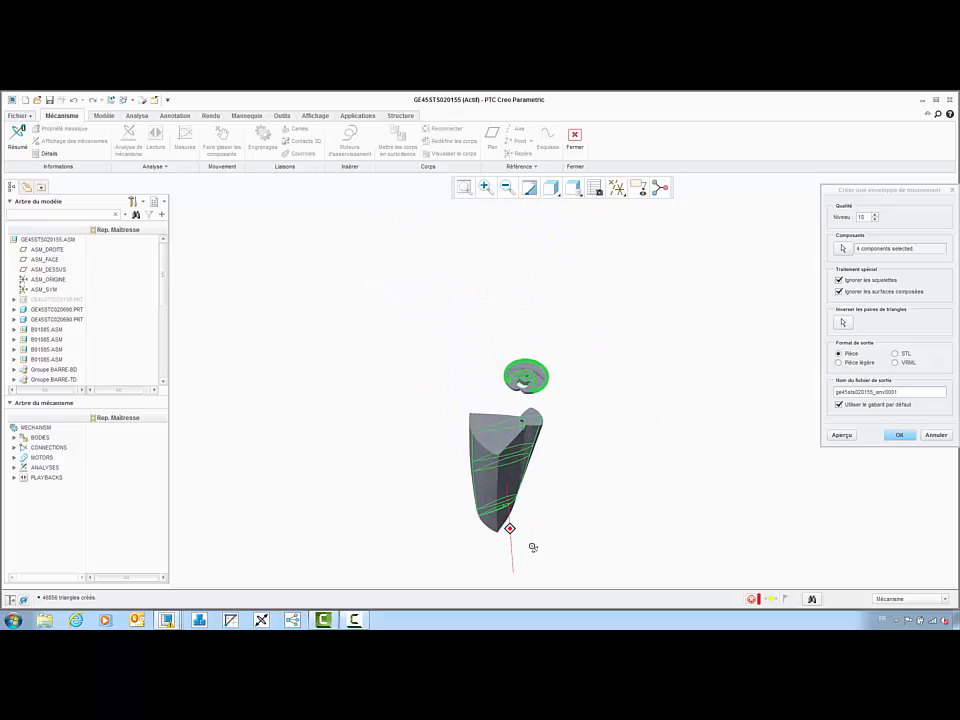
- Cancel the motion envelope, leave the playbacks, and return the steering mechanism to its standard orientation
left_click(936, 435)
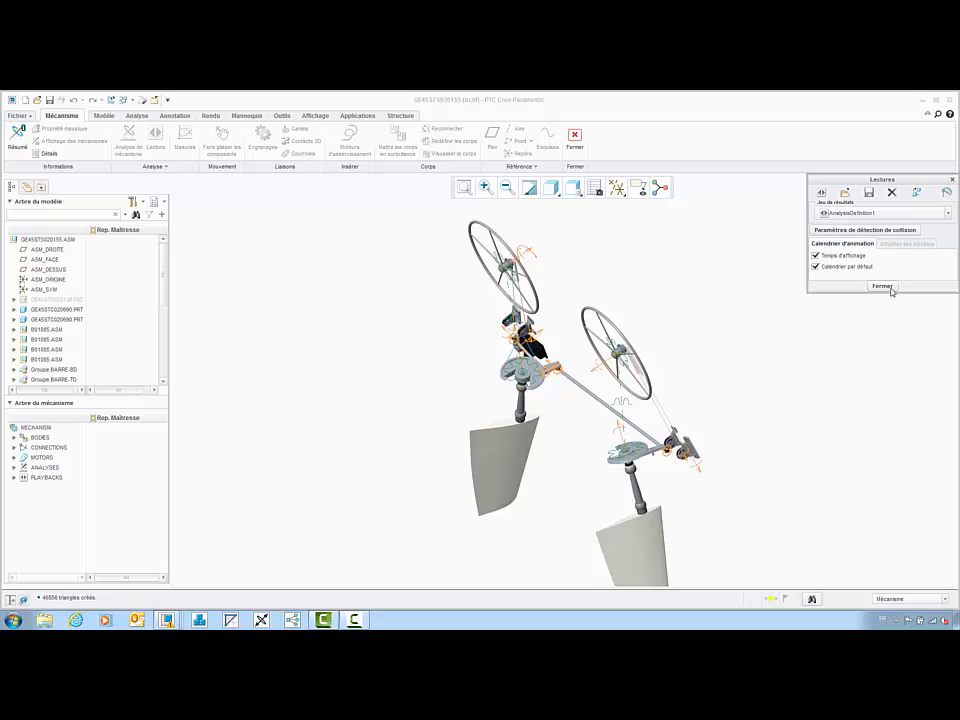
left_click(882, 287)
left_click(590, 188)
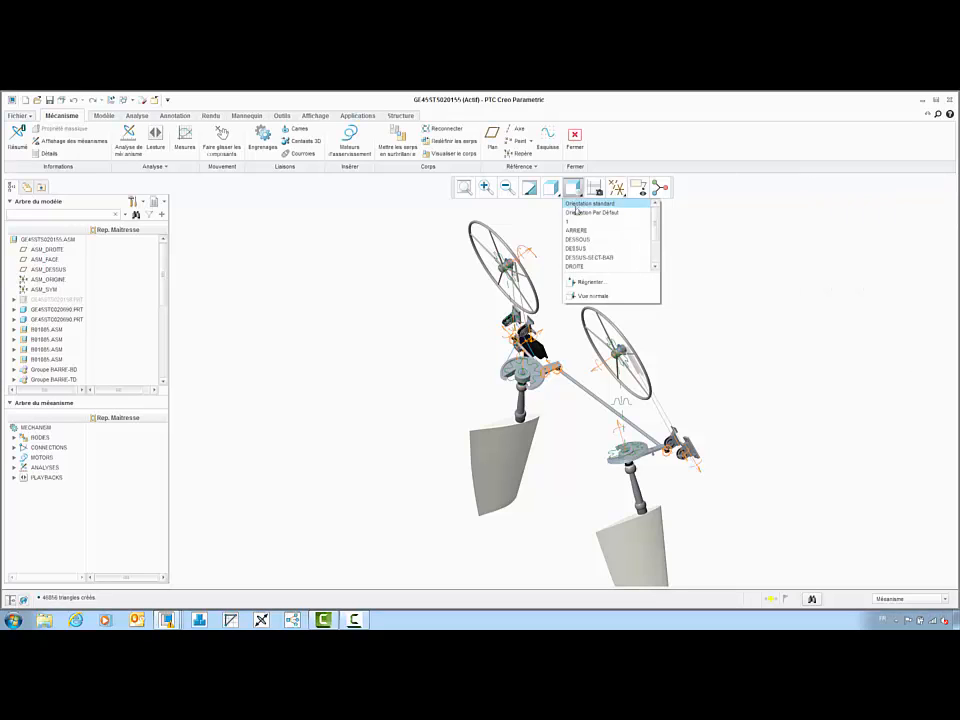
left_click(605, 203)
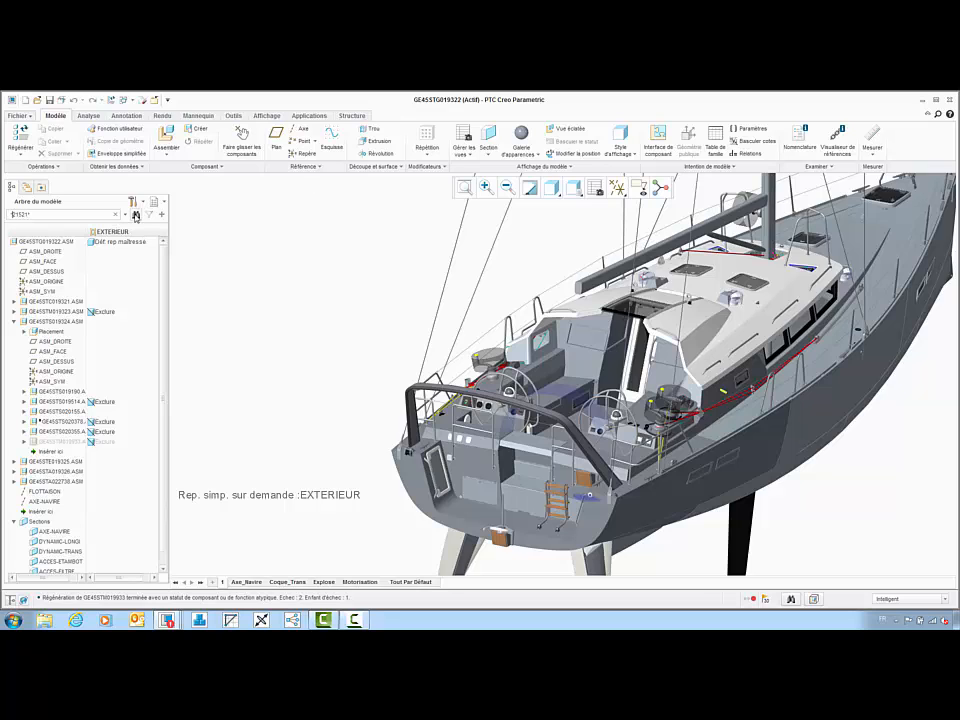
- Filter the boat's model tree with *21521* and open GE45STA021521.ASM in its master representation (Rep. maîtresse)
key("Return")
left_click(148, 215)
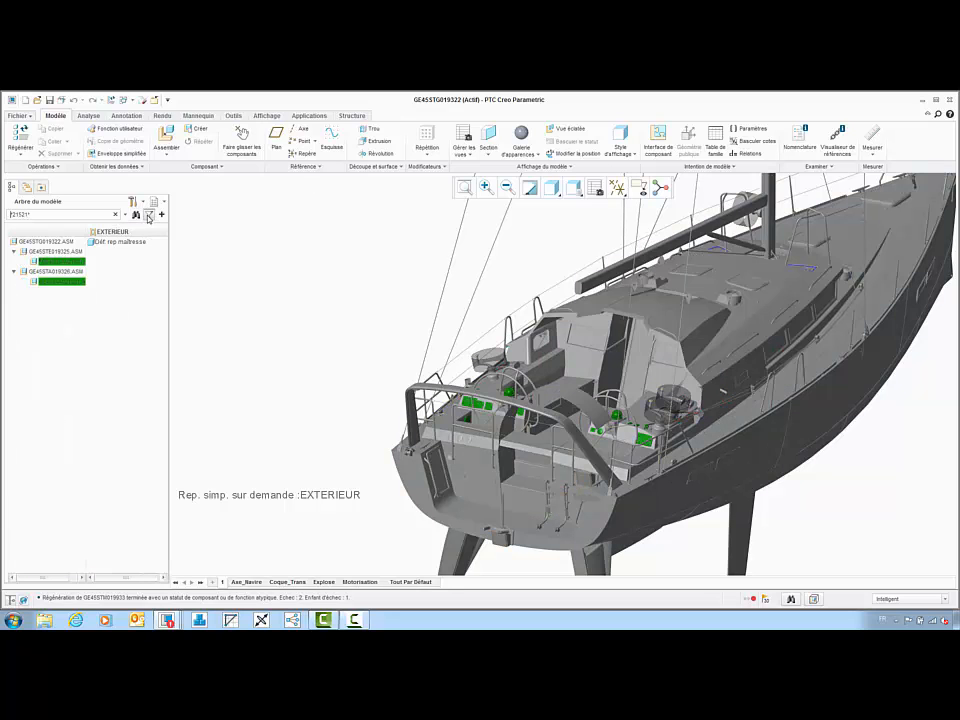
right_click(84, 283)
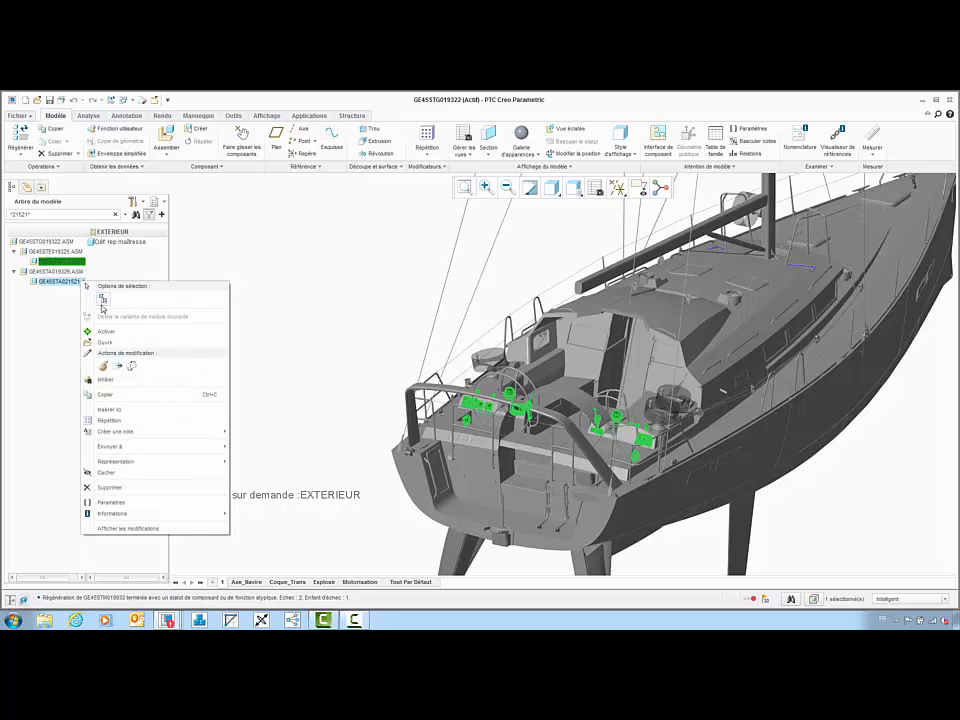
left_click(104, 343)
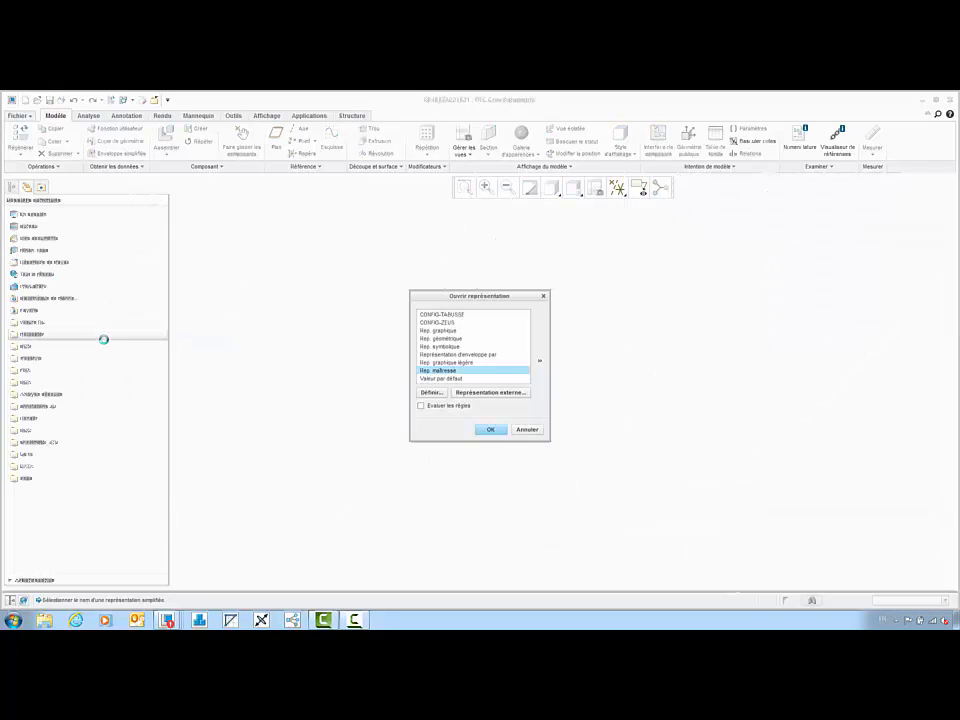
key("Return")
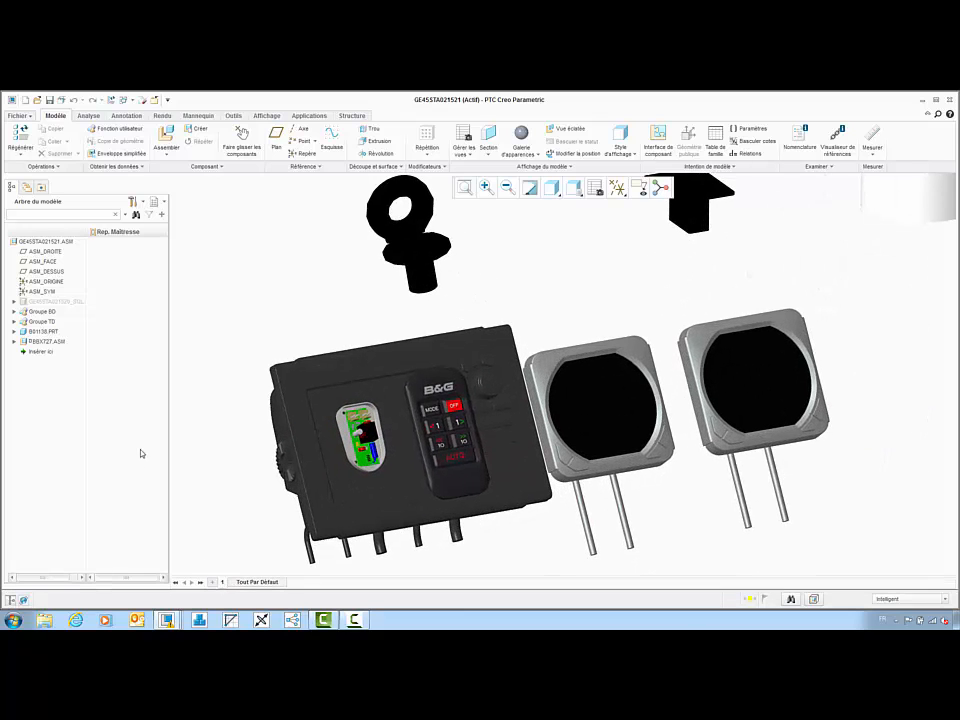
- Open the BBX727.ASM subassembly and activate its green circuit board part, MSBR-1
right_click(64, 345)
left_click(93, 156)
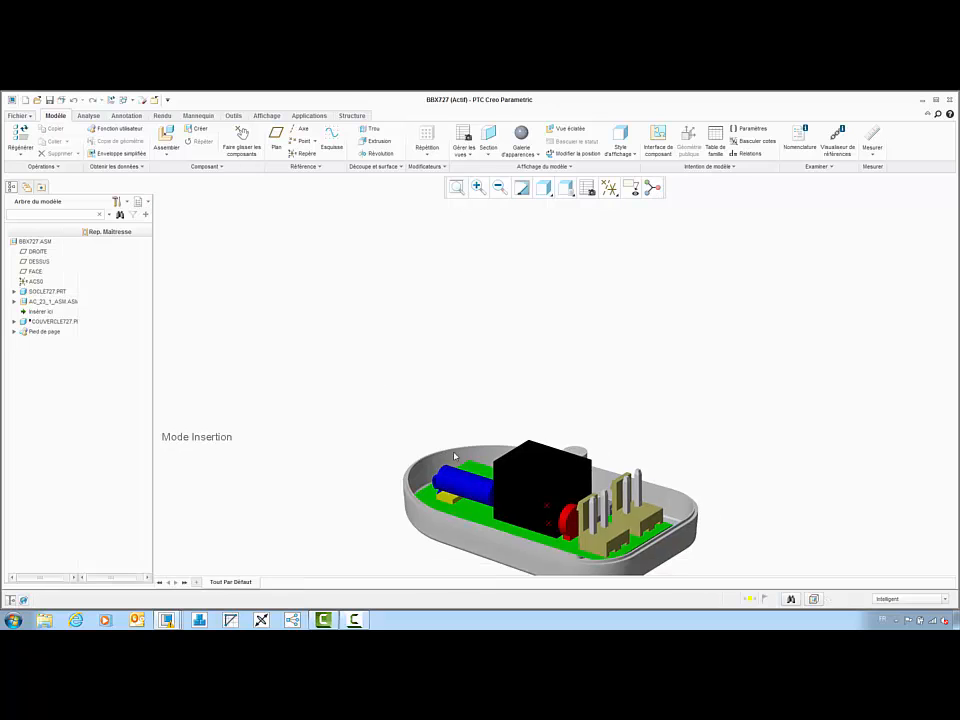
right_click(396, 330)
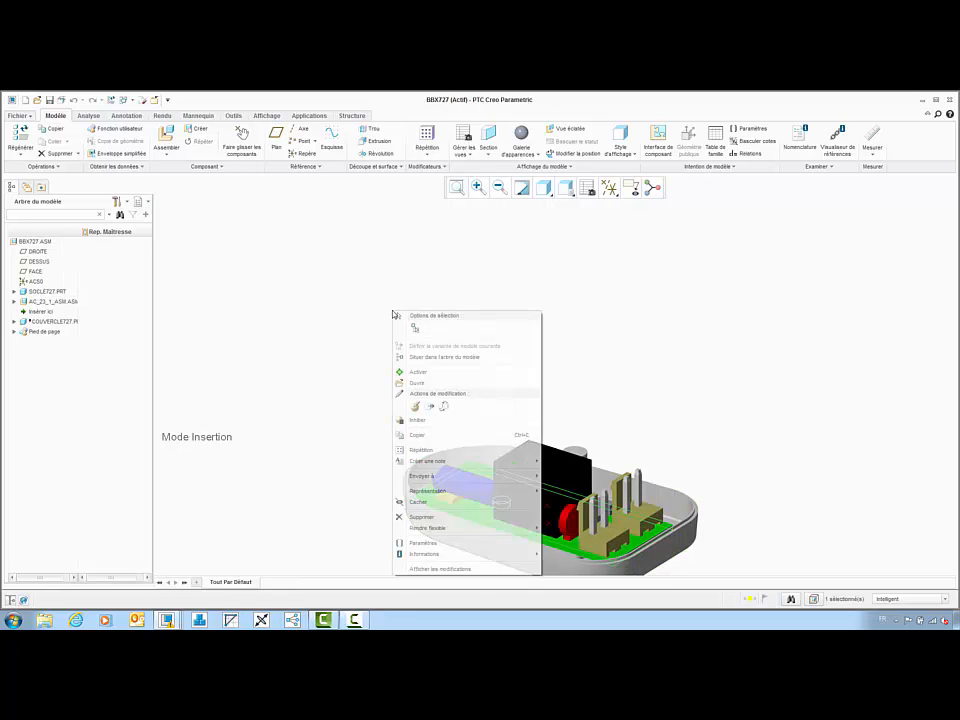
left_click(410, 373)
scroll(409, 330, "up", 2)
scroll(456, 441, "down", 4)
mouse_move(472, 454)
middle_mouse_down()
mouse_move(499, 478)
mouse_move(473, 520)
mouse_move(474, 452)
middle_mouse_up()
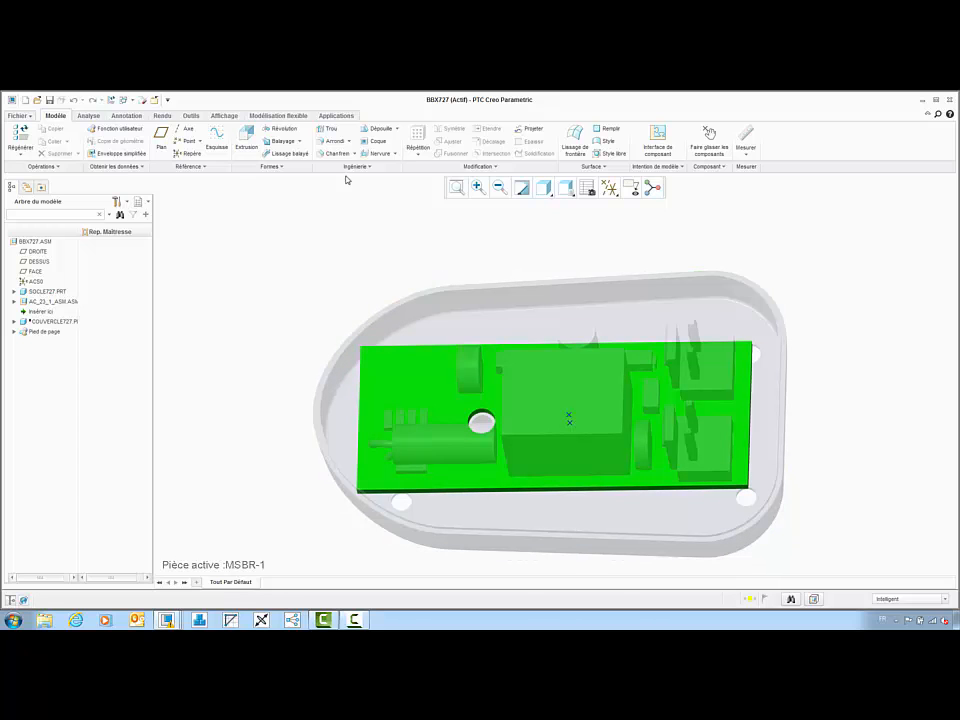
- Start an ECAD area on the board's component face and sketch a centre rectangle about 5.85 by 6.75 around the mounting hole
left_click(355, 167)
left_click(354, 245)
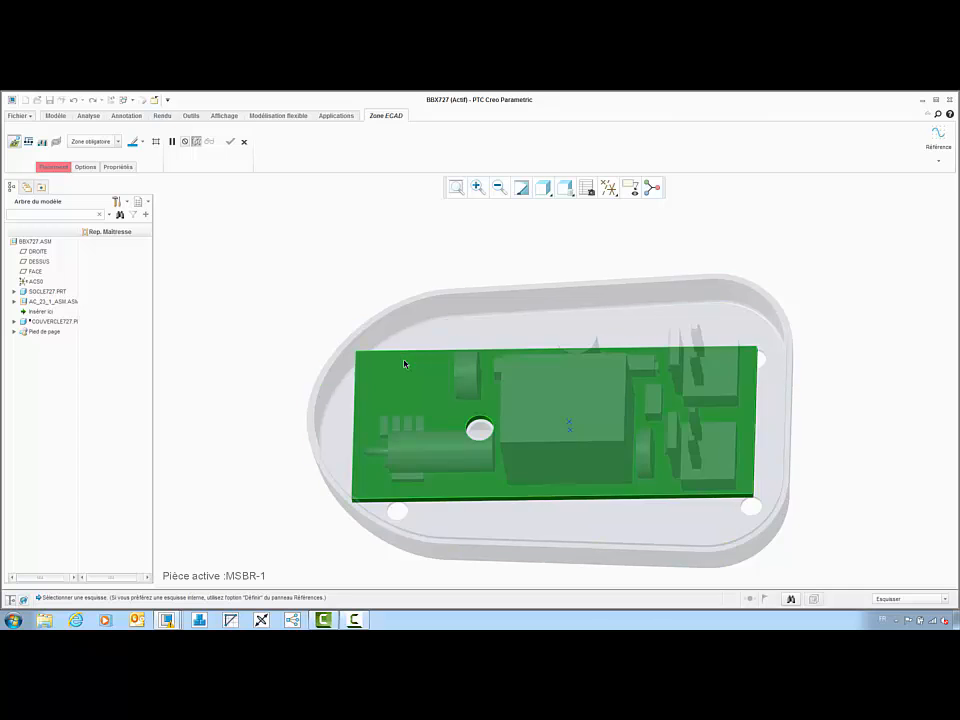
left_click(404, 360)
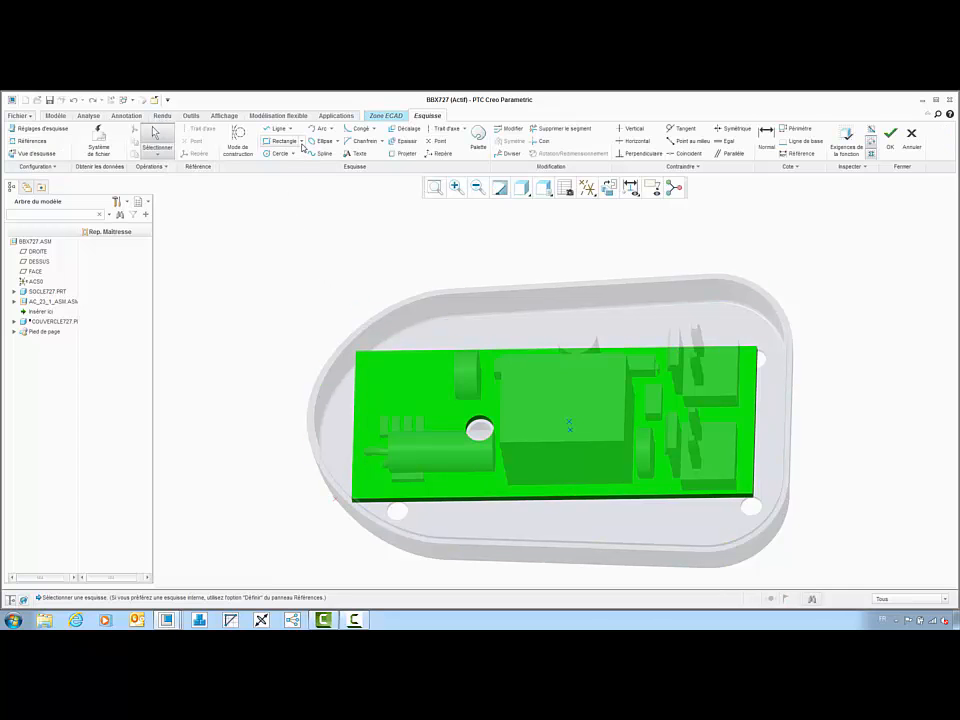
left_click(302, 142)
left_click(292, 176)
scroll(473, 449, "down", 3)
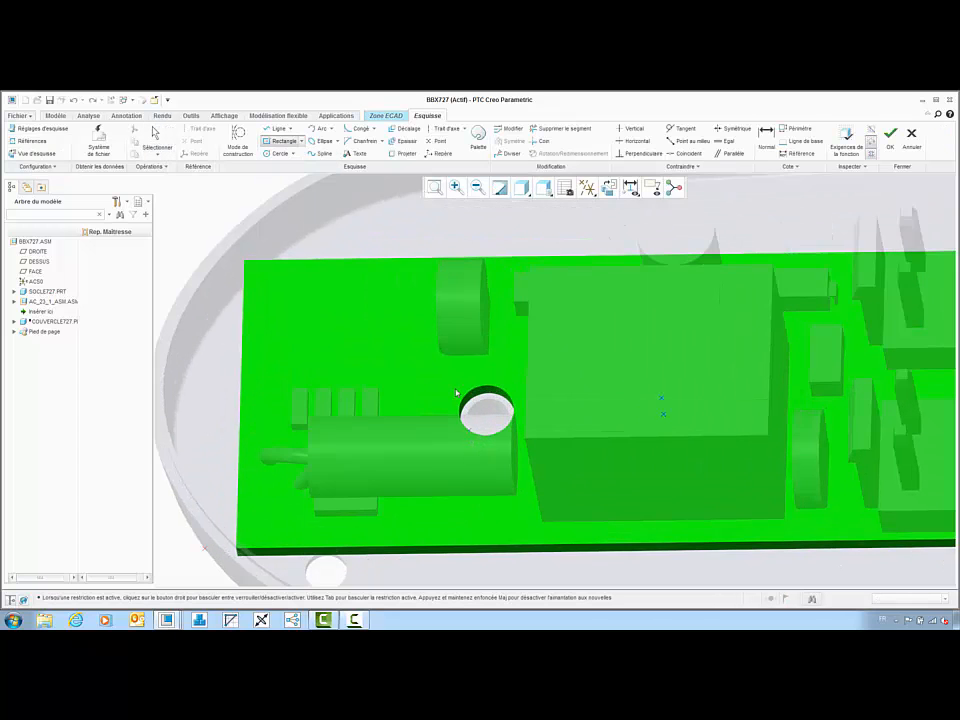
left_click(486, 411)
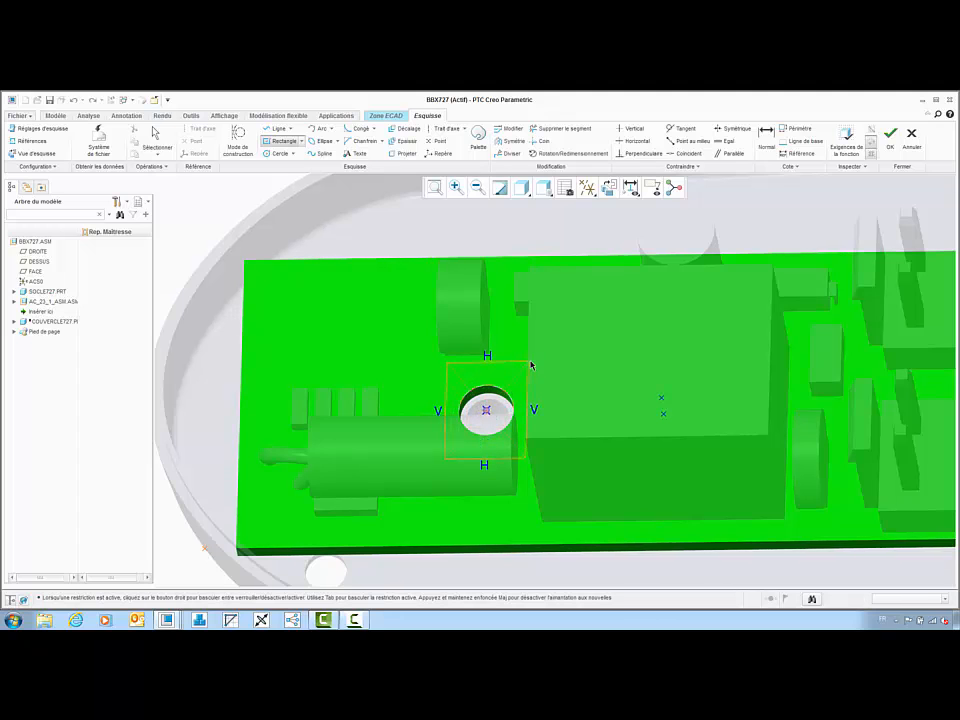
scroll(500, 370, "up", 3)
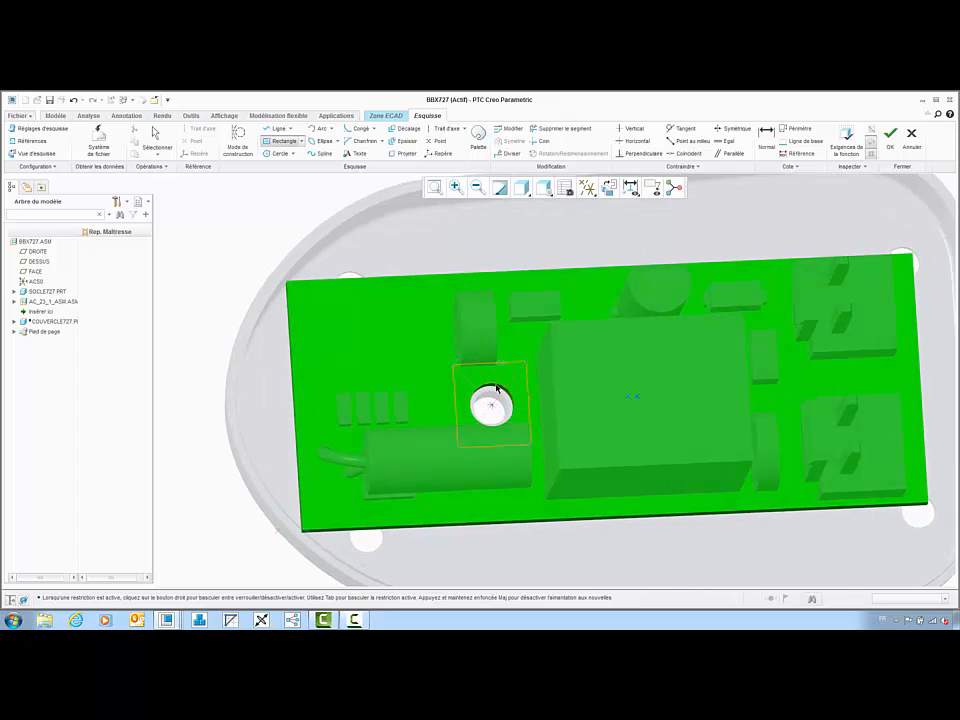
- Sketch a corner rectangle about 7.22 by 9.31 overlapping the board's long edge above the row of four small components
right_click(301, 209)
left_click(325, 229)
left_click(327, 370)
middle_click(285, 366)
middle_click_drag(285, 366, 508, 299)
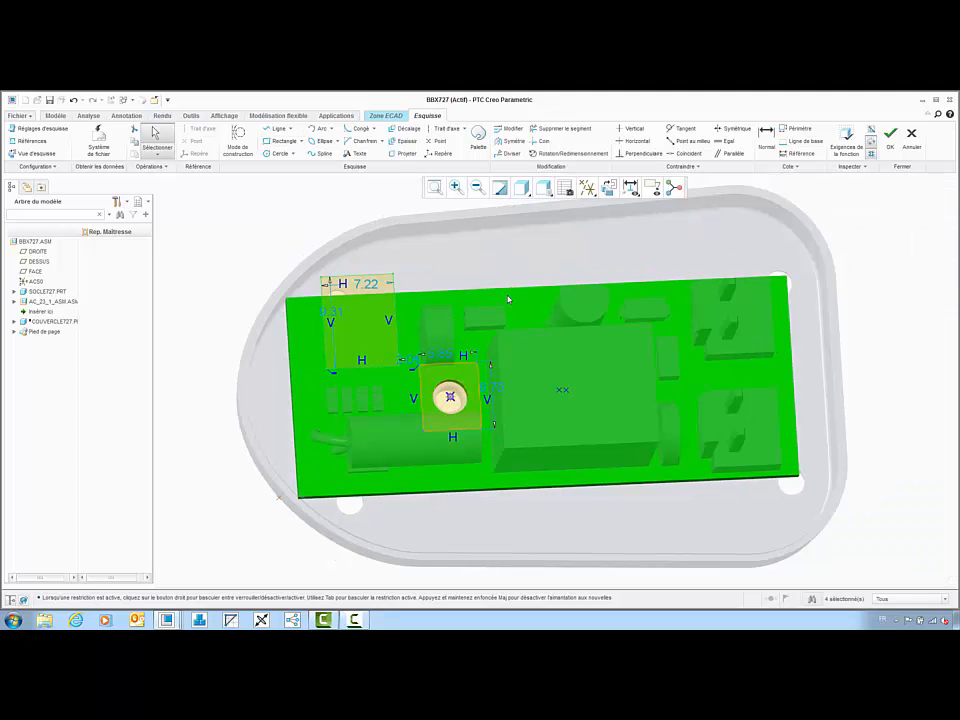
- Sketch a circle between the two connectors at the board's end, with its radius equal to the mounting hole's
right_click(527, 293)
left_click(615, 393)
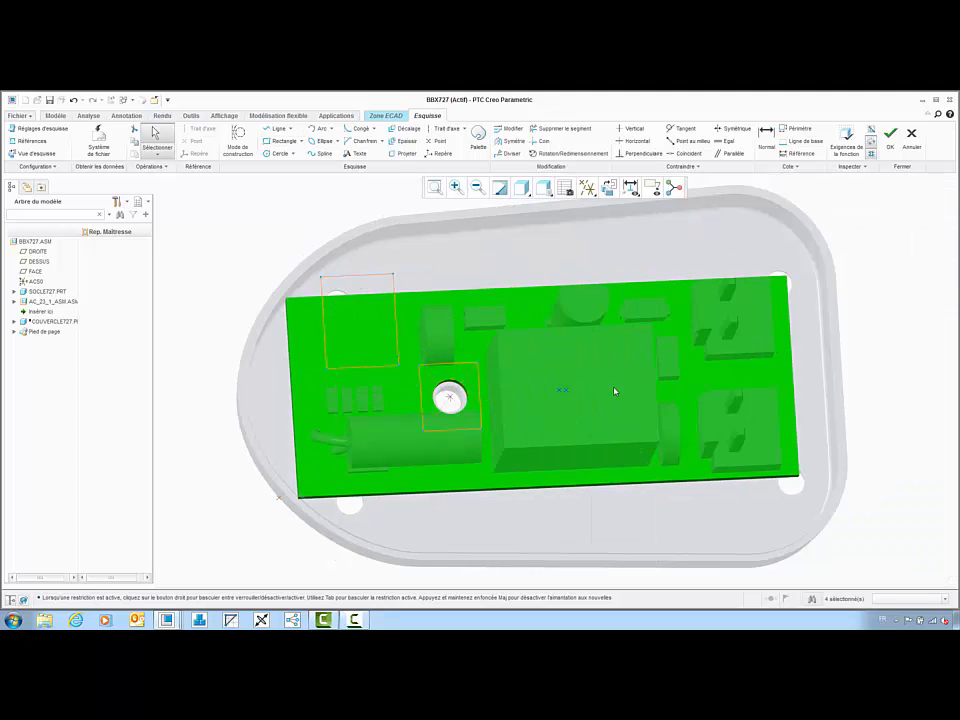
key("c")
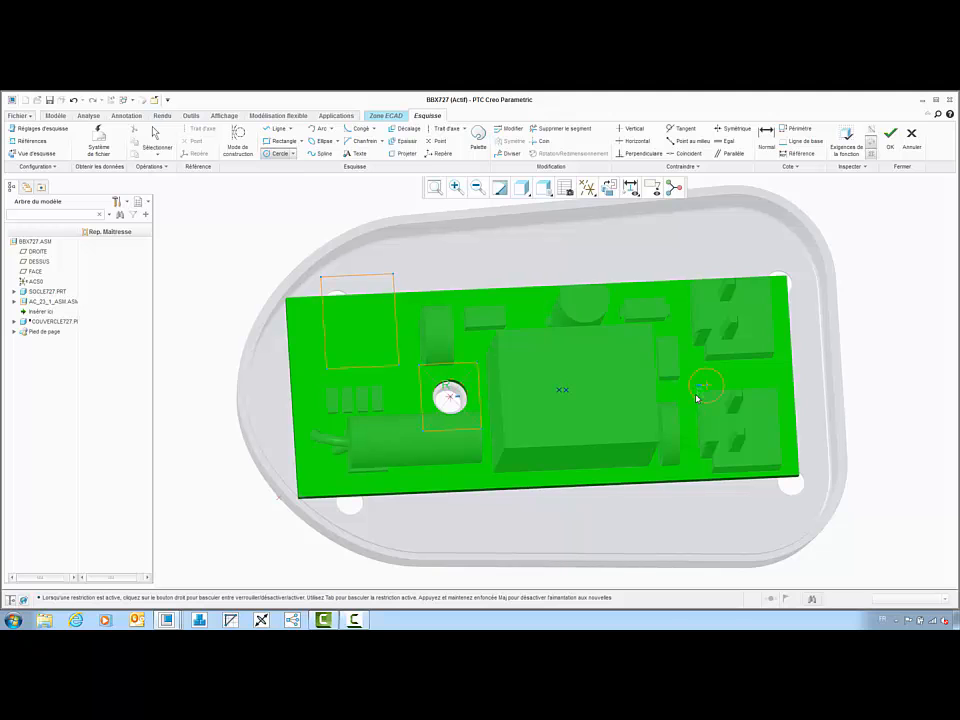
left_click(699, 398)
middle_click(799, 378)
- Accept the sketch for the Zone obligatoire ECAD area and turn on the area's hatching
right_click(765, 366)
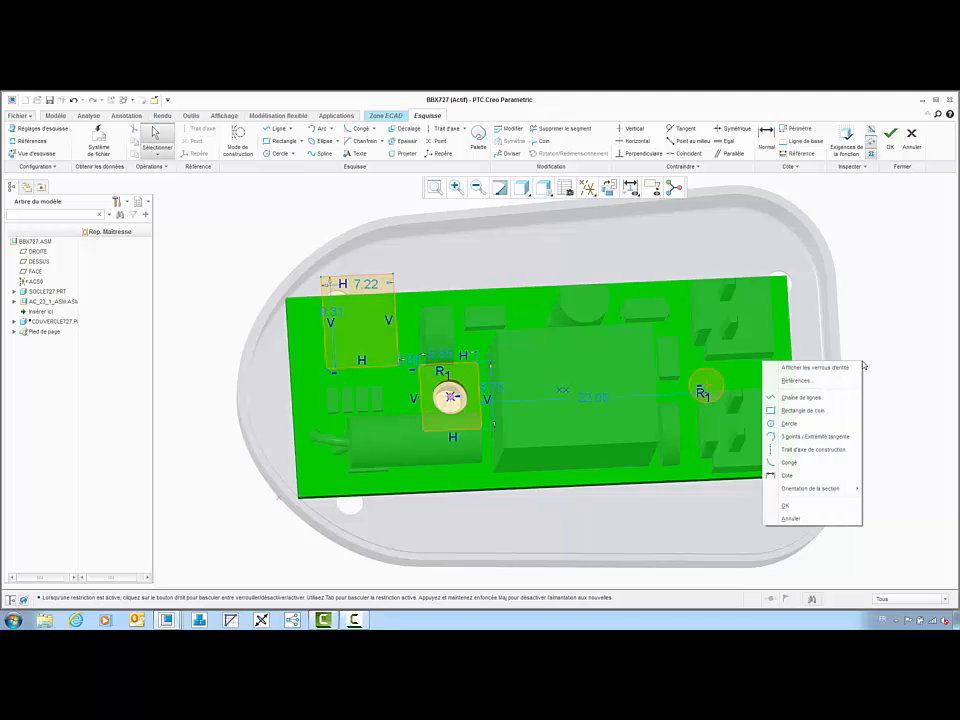
left_click(810, 509)
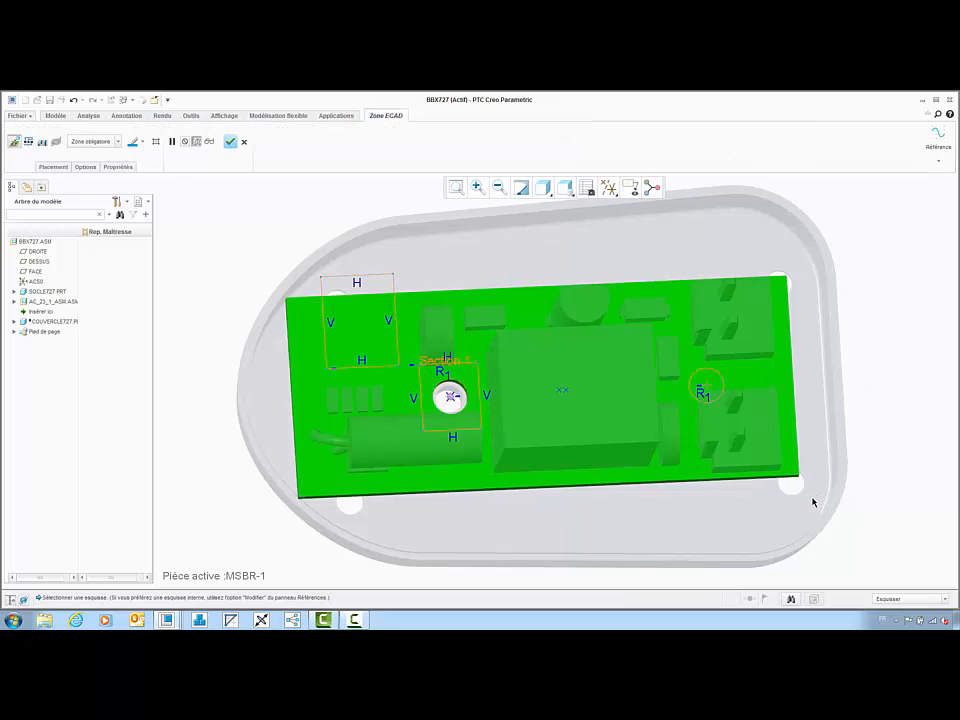
left_click(157, 143)
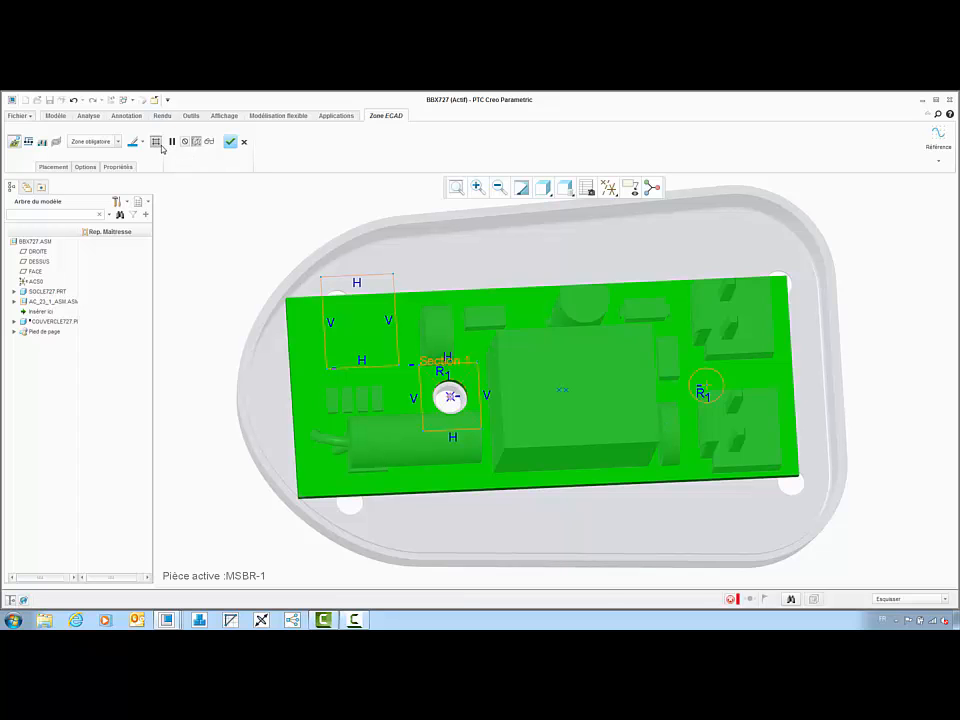
- Complete the mandatory ECAD zone (Zone obligatoire) from the sketched section on the circuit board
left_click(230, 143)
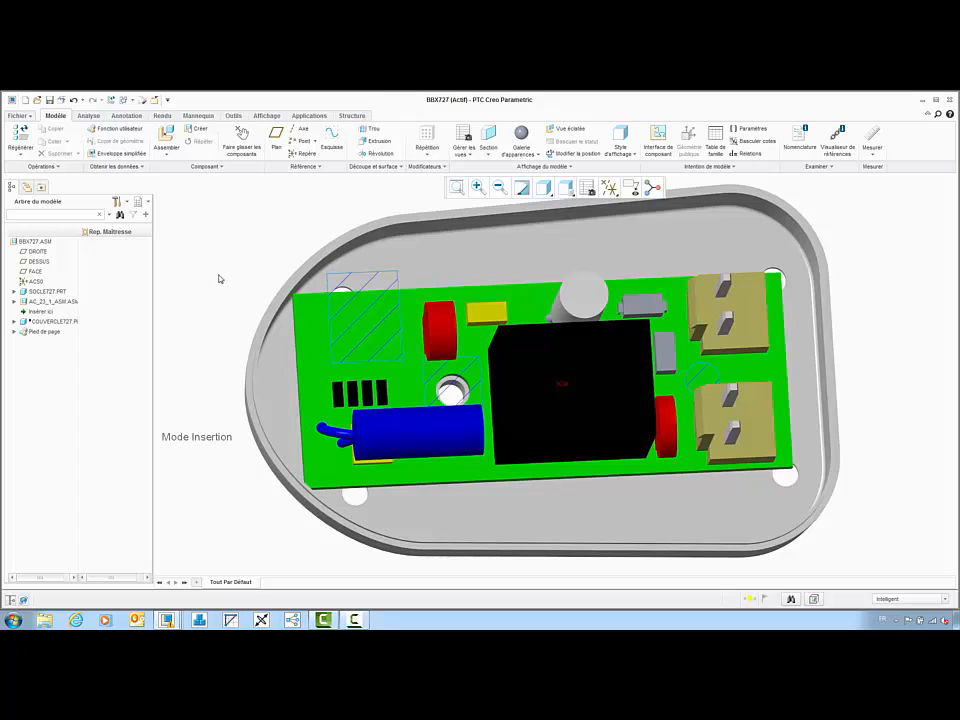
left_click(20, 116)
left_click(38, 186)
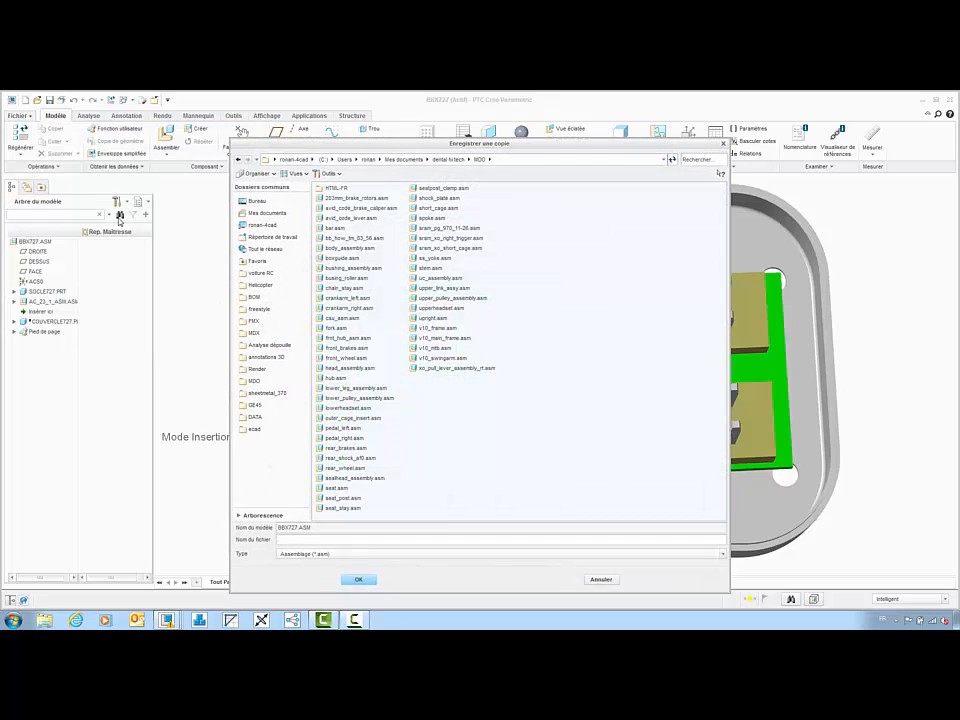
left_click(331, 555)
scroll(340, 527, "down", 3)
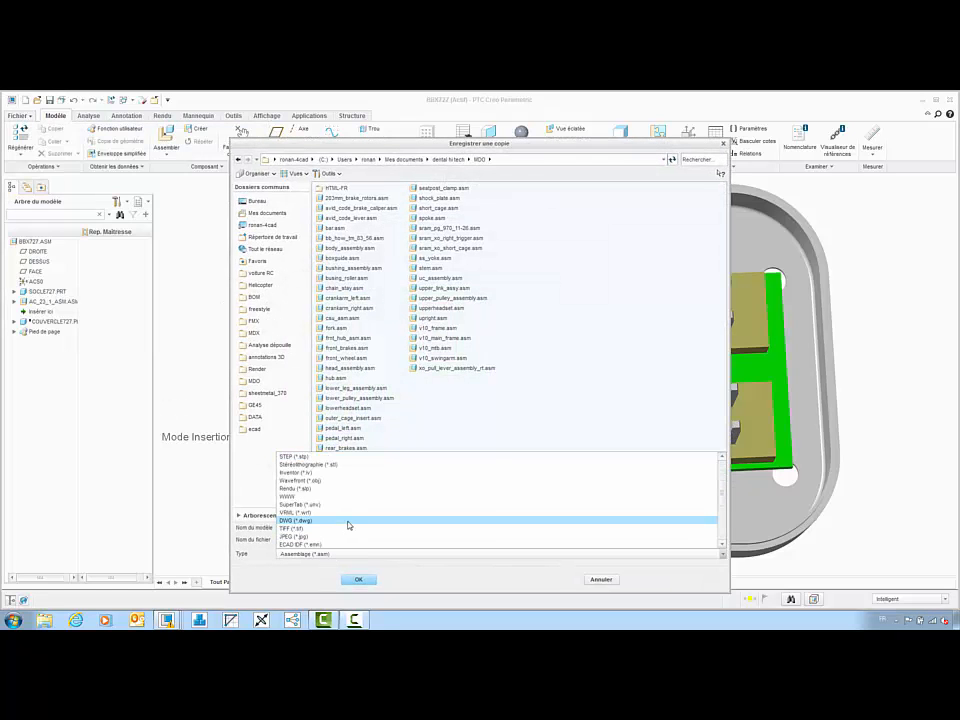
left_click(351, 467)
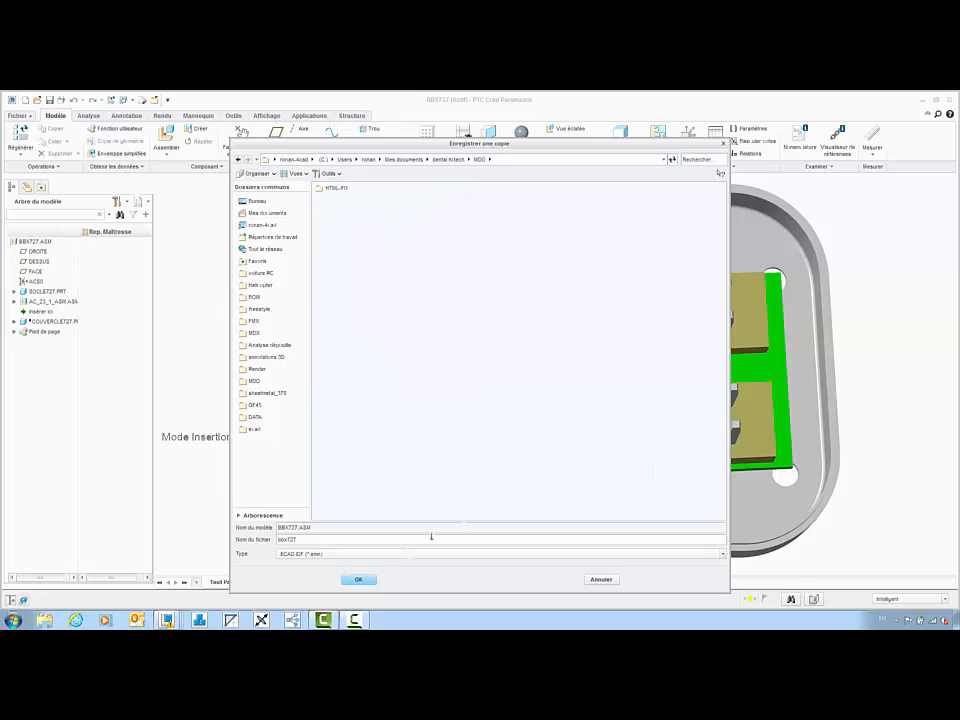
left_click(601, 581)
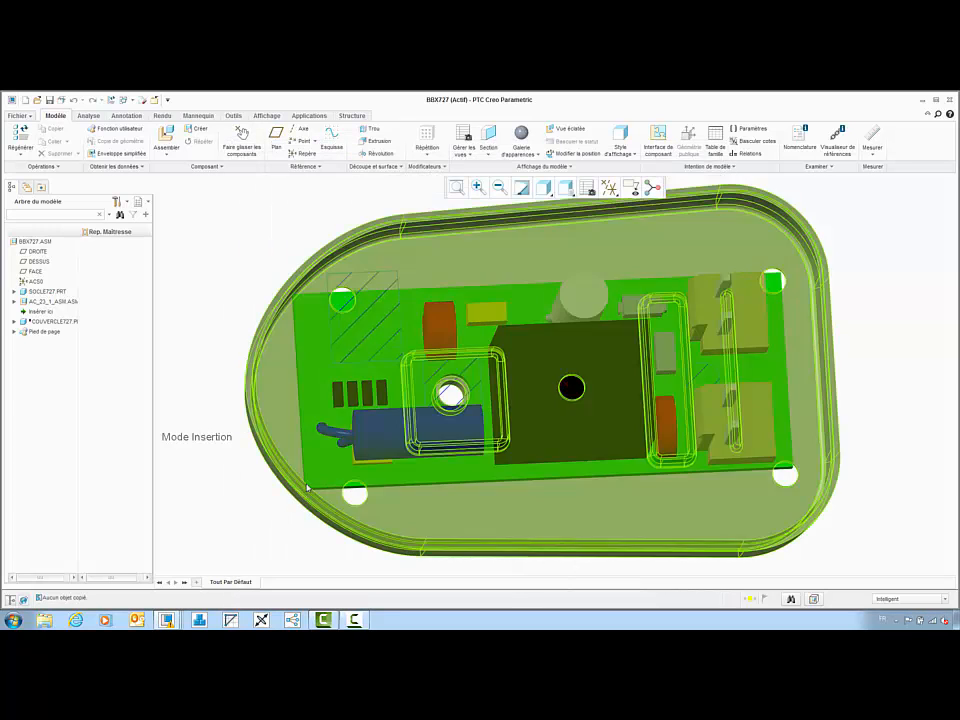
- Restore the cover by moving the insertion marker below COUVERCLE727.PRT in the assembly, and open that part on its own
middle_click_drag(323, 440, 229, 381)
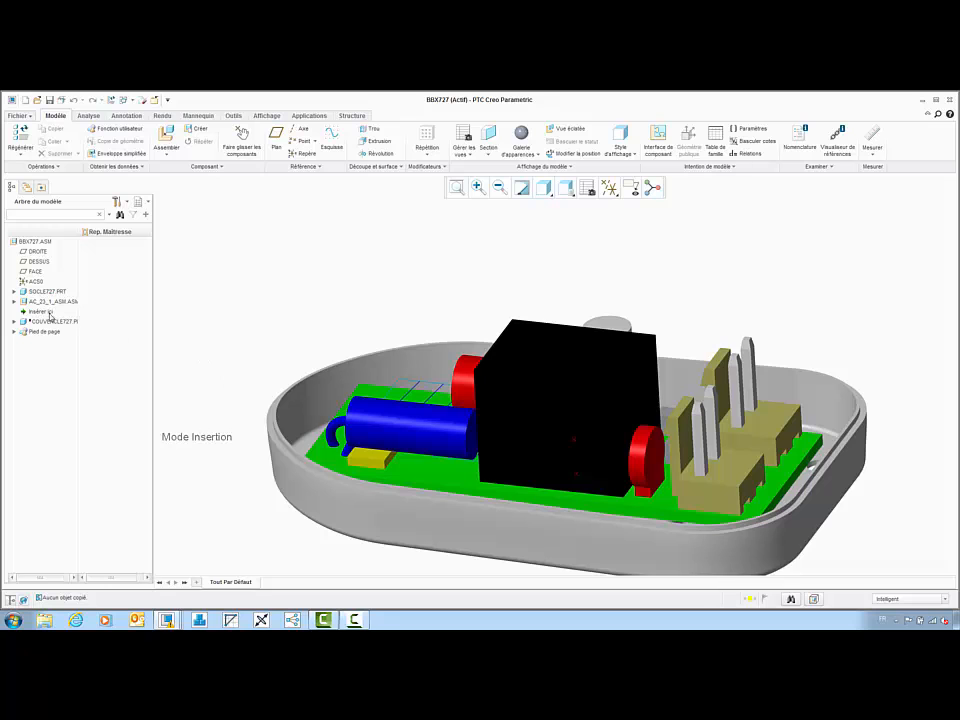
left_click_drag(46, 323, 46, 323)
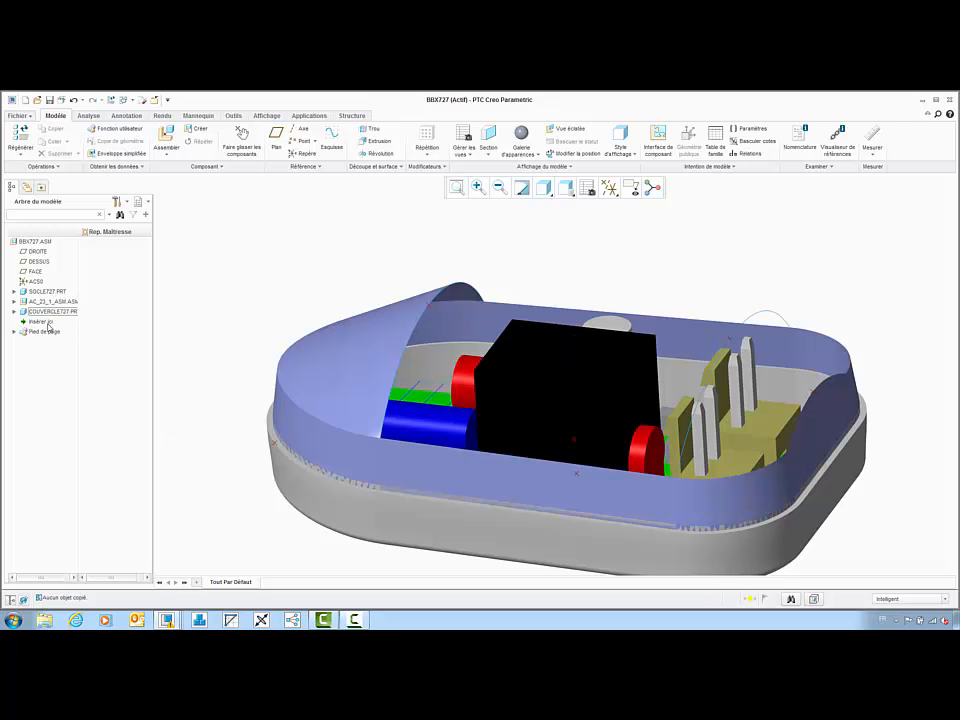
right_click(50, 313)
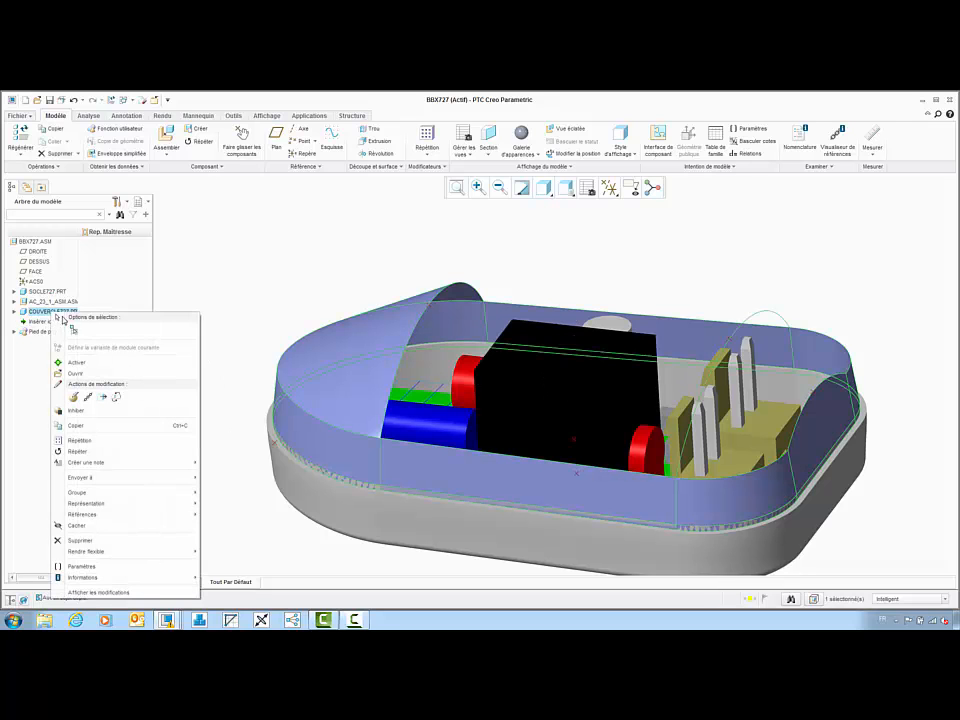
left_click(86, 376)
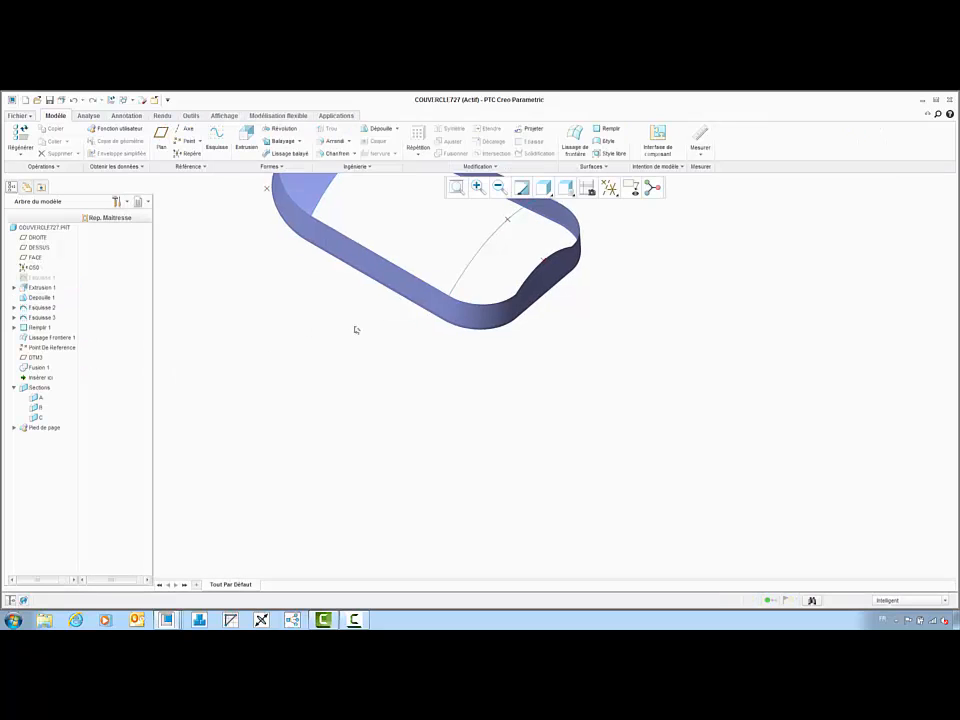
- Draw a curve through three datum points, from the flat end wall over the sketched arc to the domed surface's edge
middle_click_drag(351, 323, 503, 442, "shift")
middle_click_drag(585, 371, 589, 360)
left_click(201, 170)
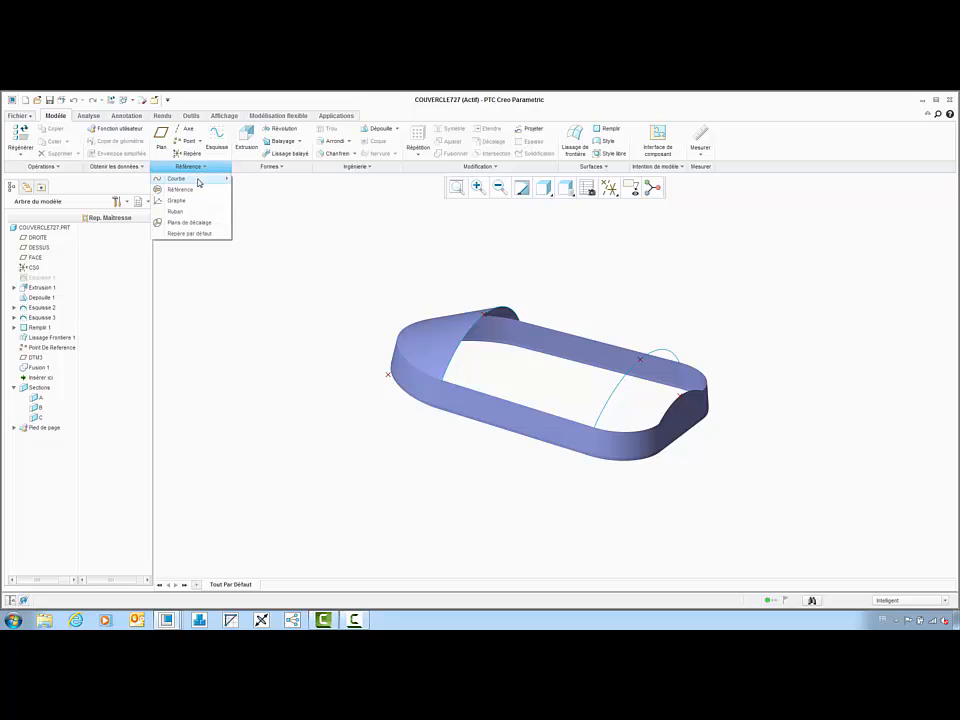
left_click(180, 186)
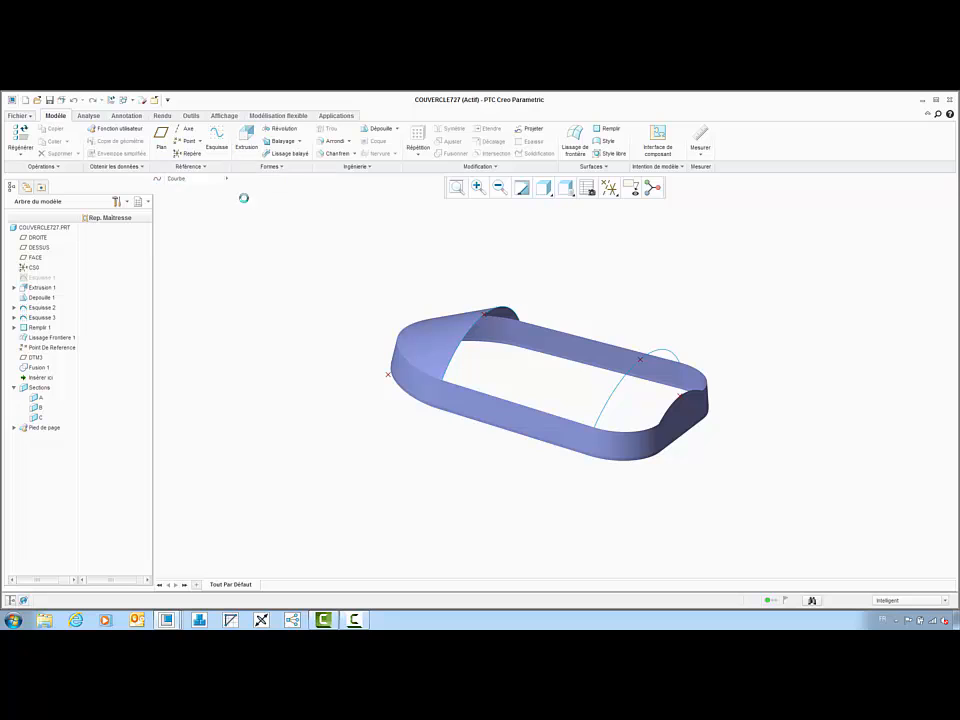
left_click(688, 408)
left_click(636, 360)
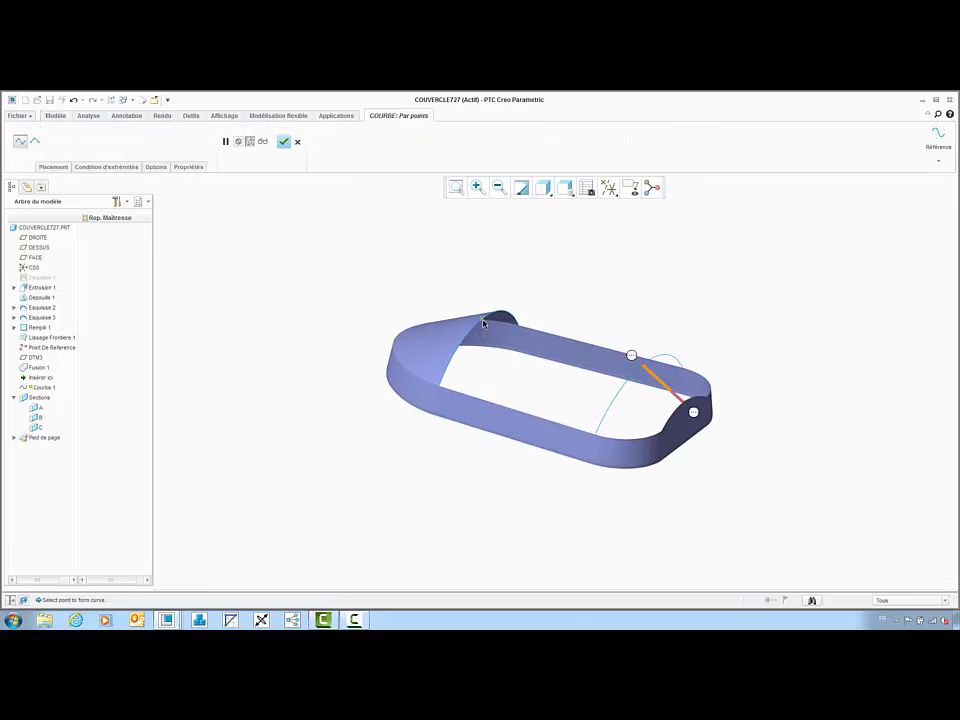
left_click(482, 321)
- Make both curve ends continuous with their adjoining surfaces, referencing the flat end wall and the domed surface, and complete the curve
right_click(694, 414)
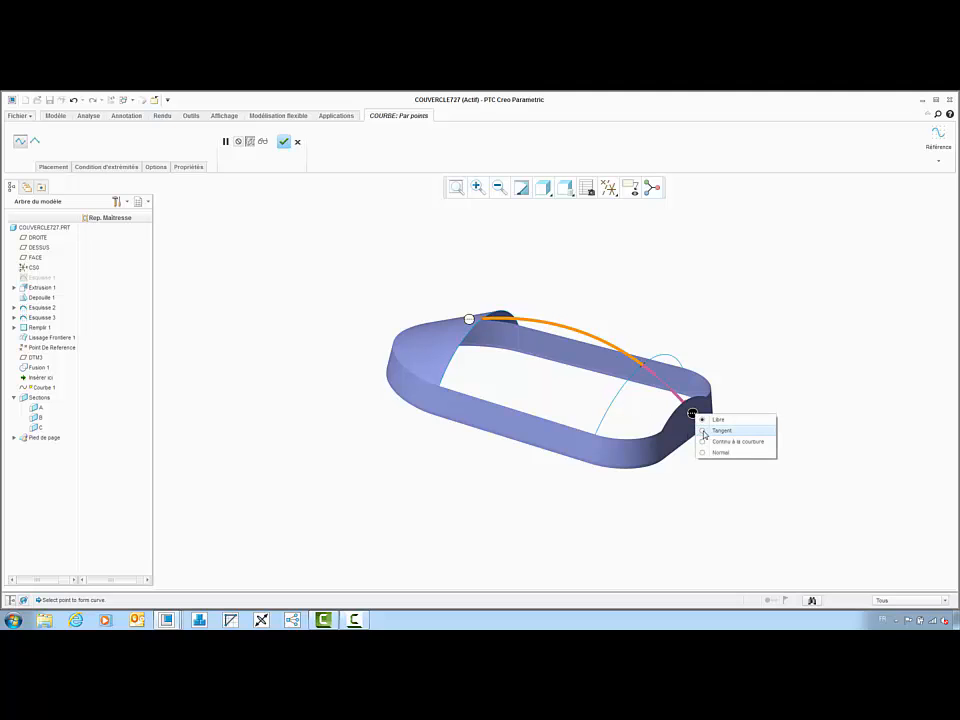
left_click(730, 441)
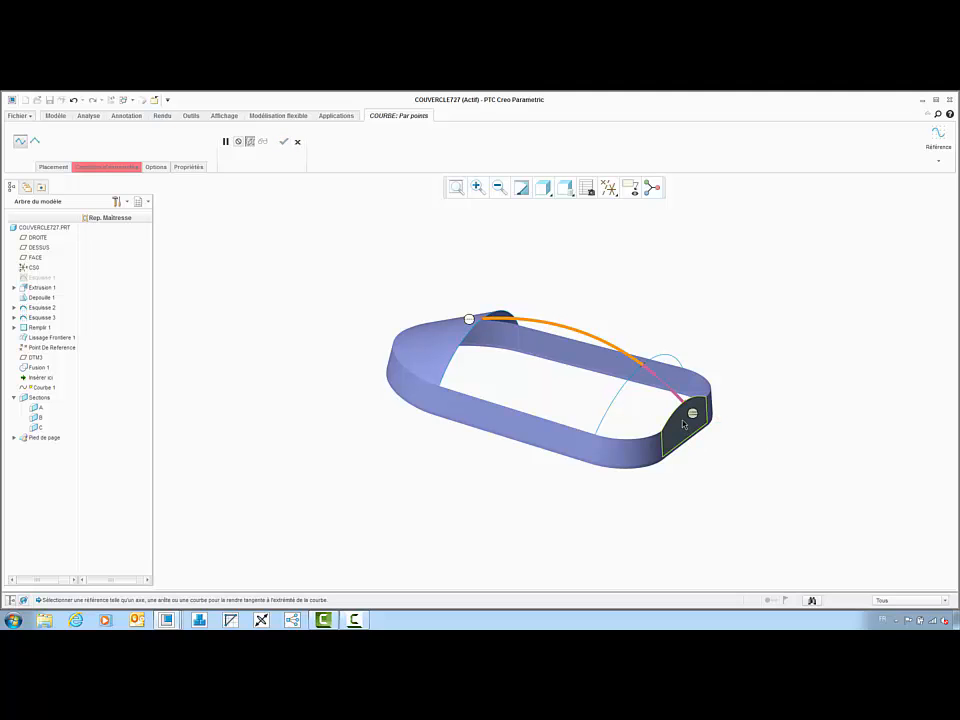
left_click(686, 422)
right_click(491, 314)
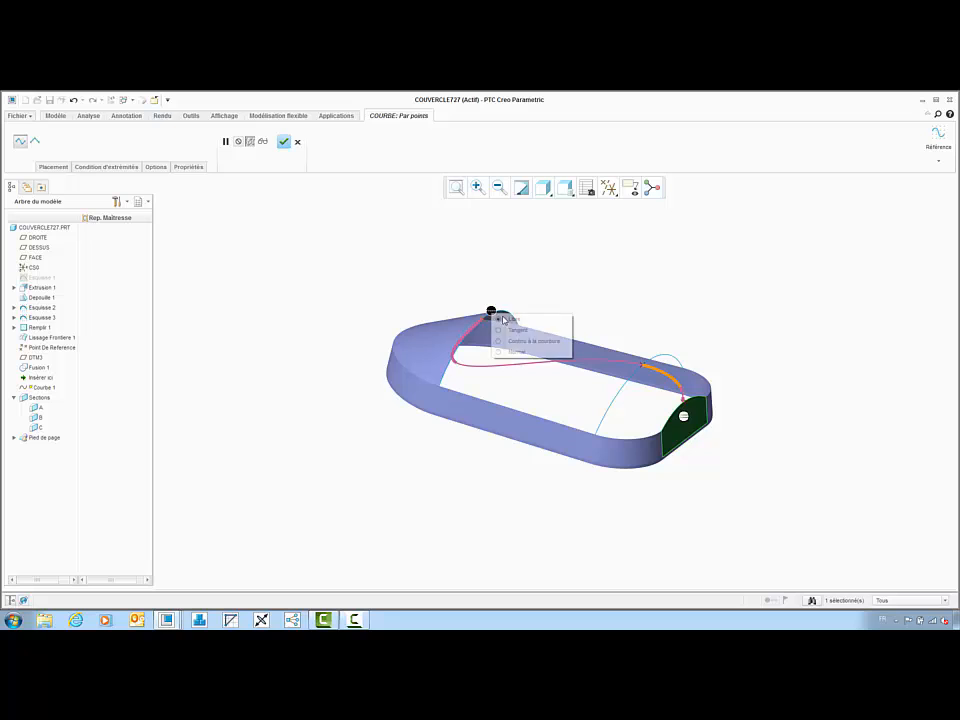
left_click(525, 339)
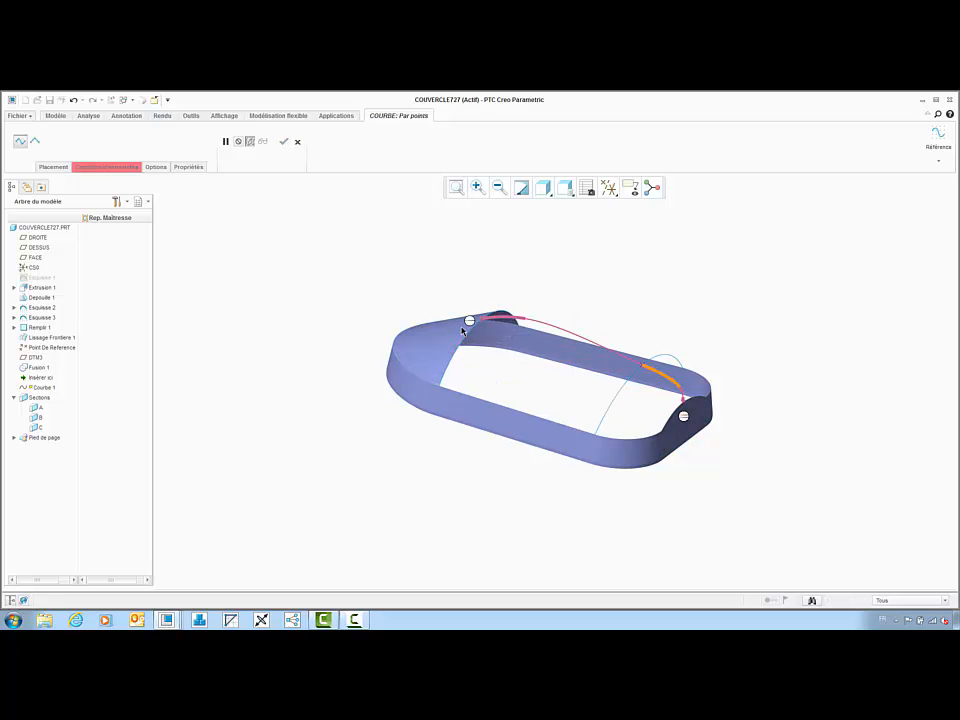
left_click(463, 329)
middle_click_drag(463, 329, 576, 339)
middle_click_drag(638, 354, 555, 351)
middle_click(574, 311)
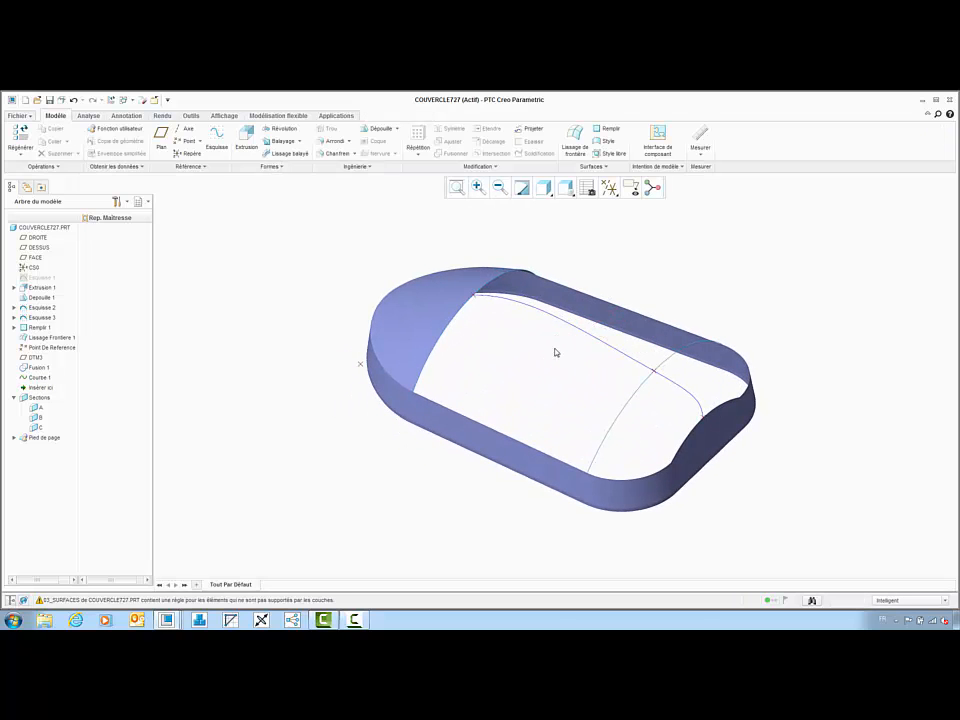
- Begin a boundary blend with three first-direction chains: the end wall's top edge, the sketched arc and the domed surface's edge
left_click(570, 155)
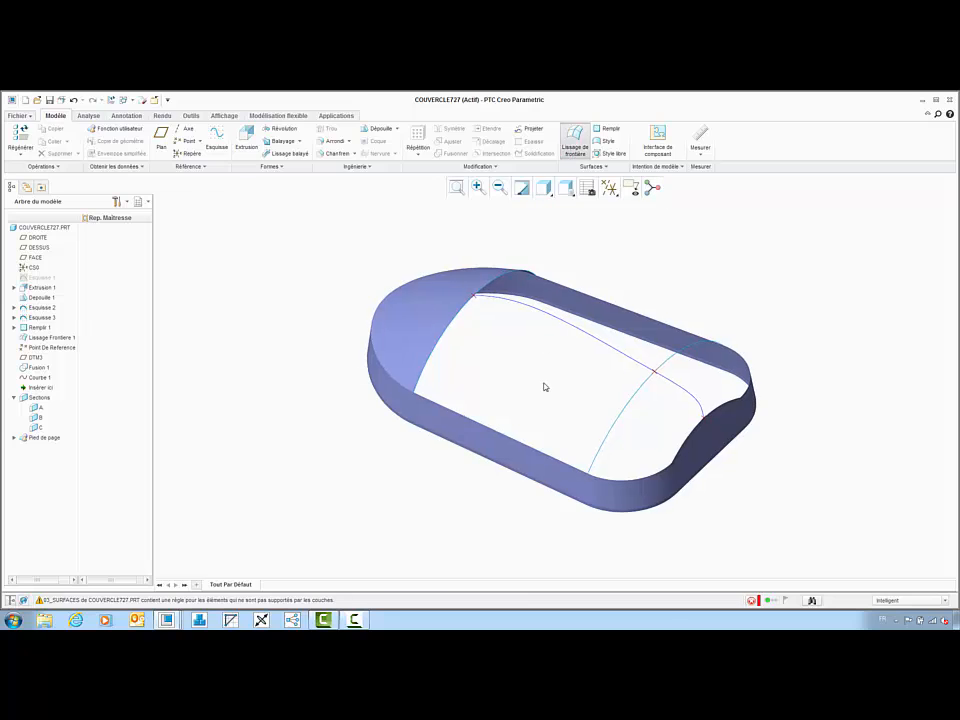
left_click(696, 438)
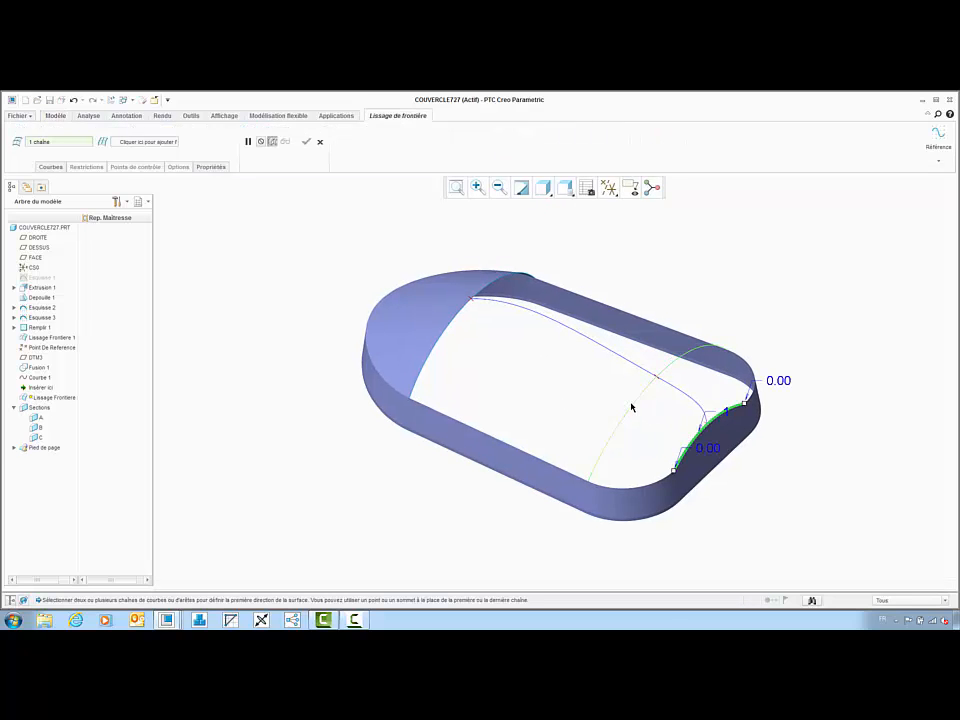
left_click(631, 407, "ctrl")
left_click(443, 339, "ctrl")
- Add the two long rim edges and the middle curve as second-direction chains and complete the boundary blend
right_click(491, 380)
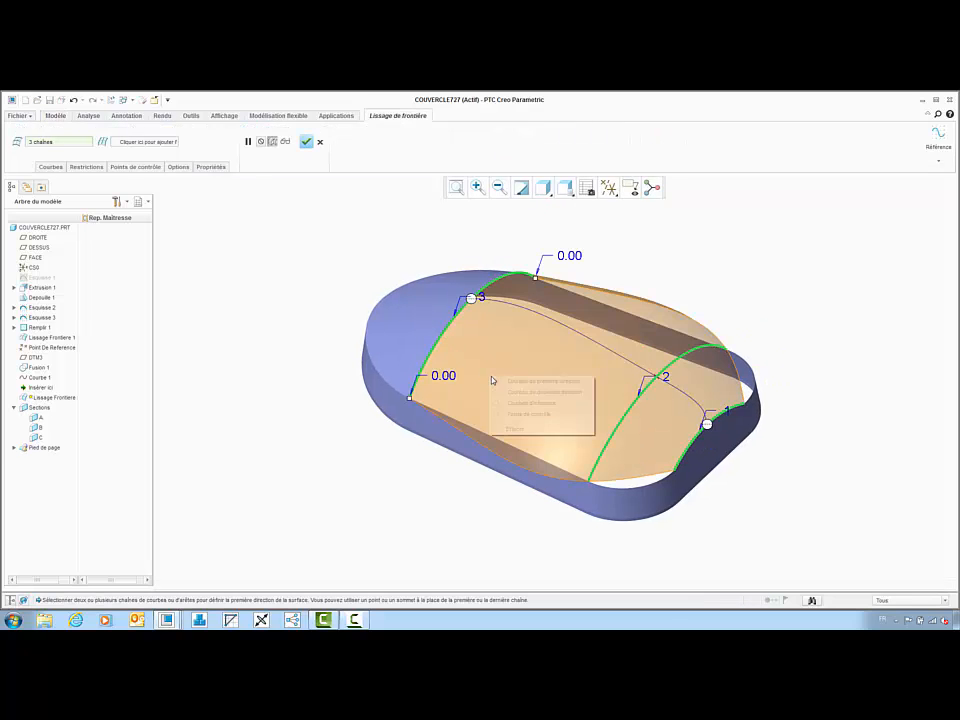
left_click(510, 392)
left_click(519, 452)
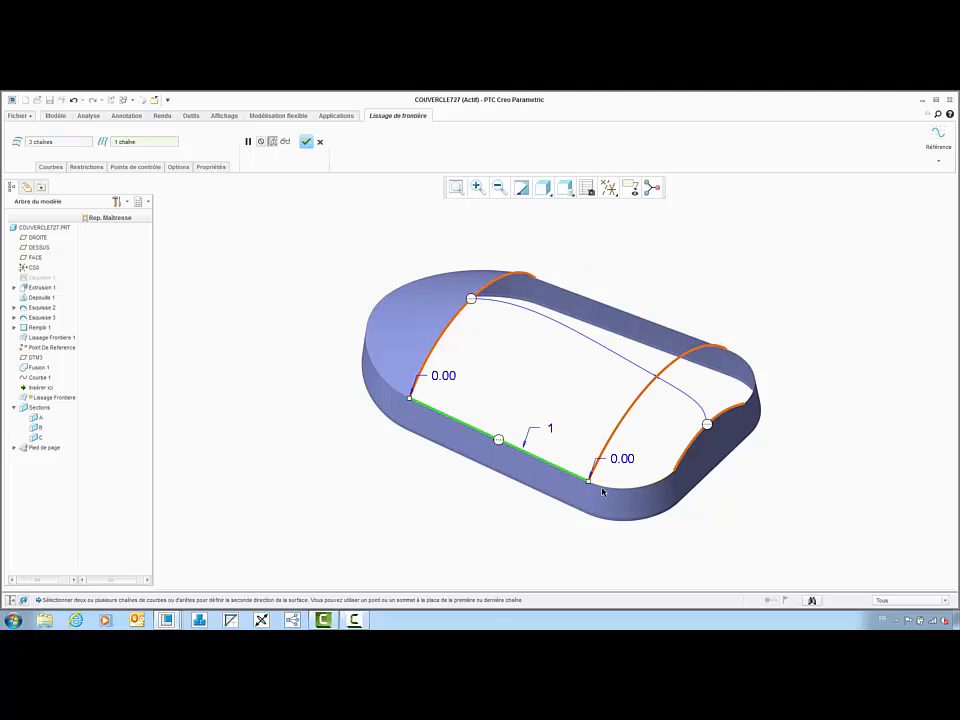
left_click(628, 342, "ctrl")
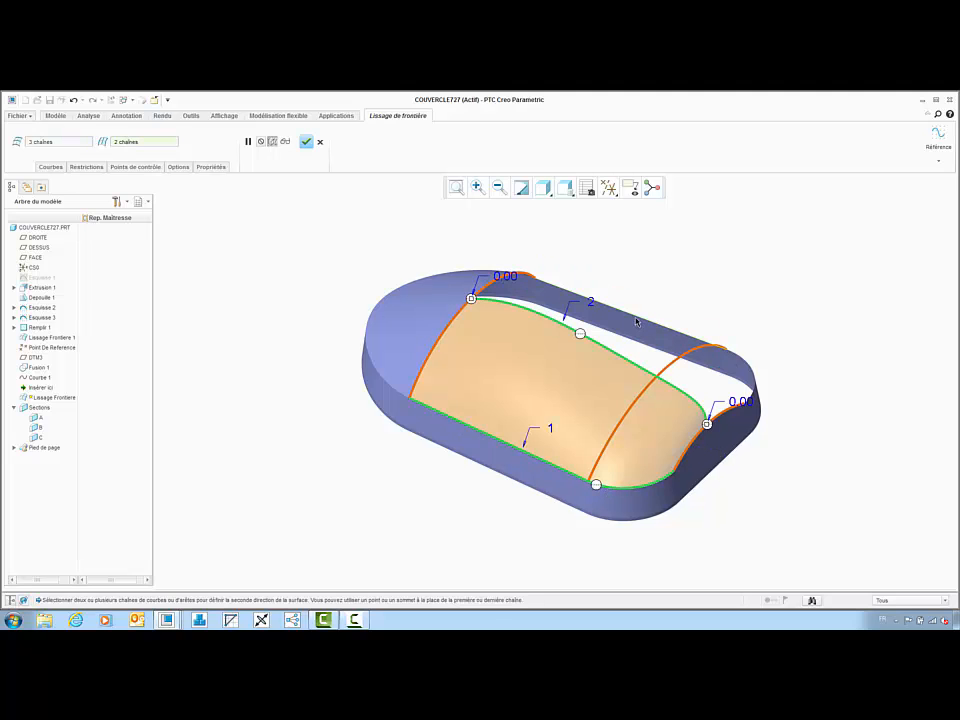
left_click(636, 318, "ctrl")
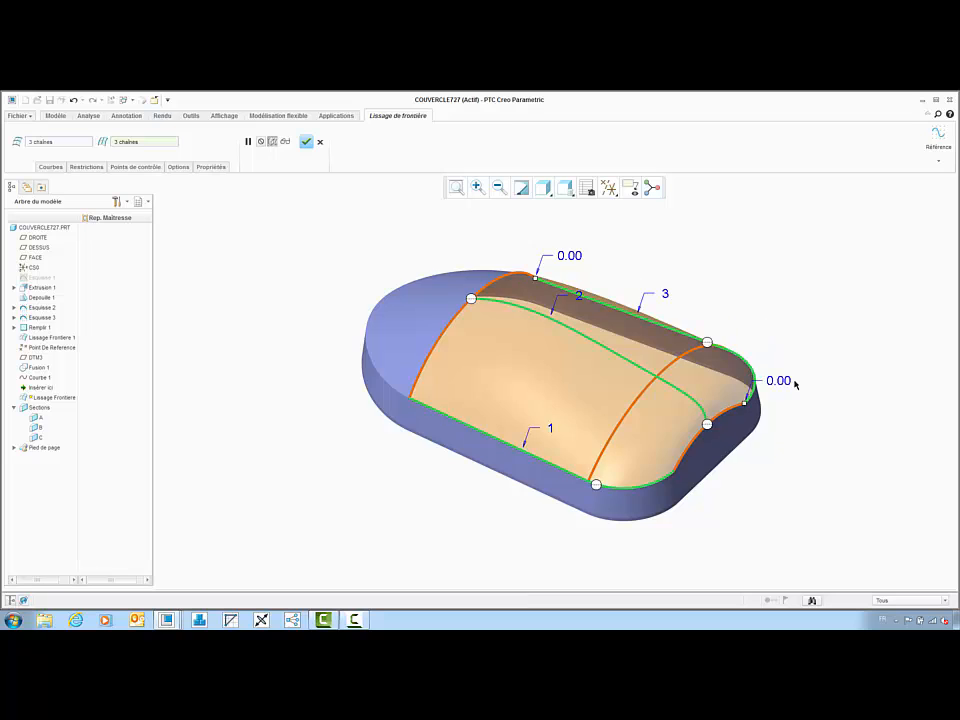
mouse_move(795, 381)
middle_mouse_down()
mouse_move(816, 351)
mouse_move(792, 362)
mouse_move(597, 301)
middle_mouse_up()
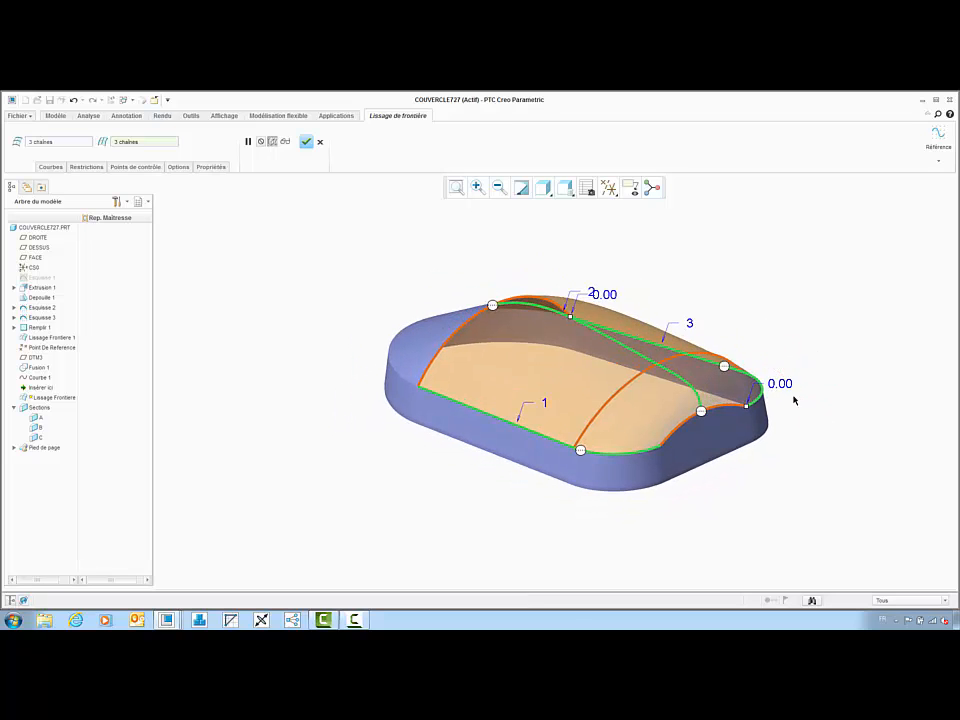
middle_click(597, 301)
- Merge the new boundary blend surface with the existing domed cover surface
middle_click_drag(504, 463, 690, 394)
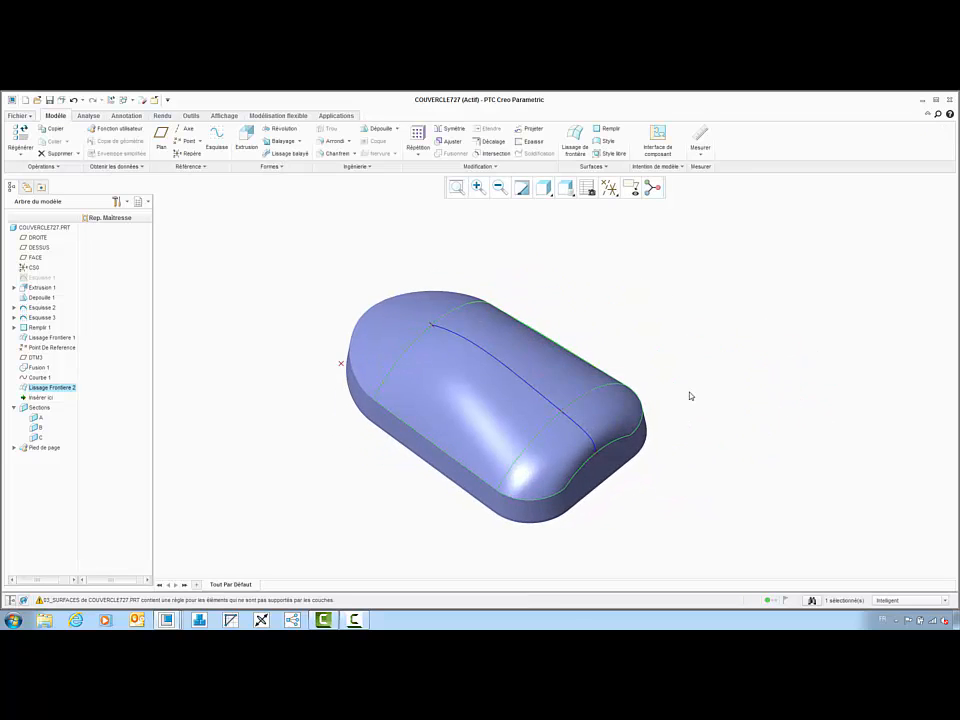
left_click(426, 308, "ctrl")
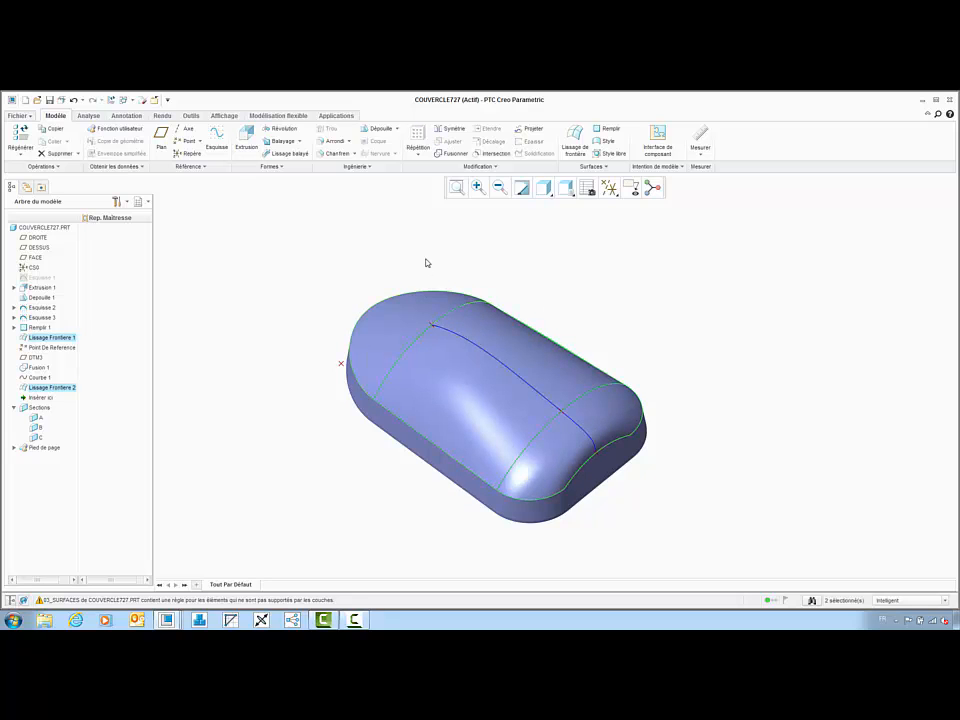
left_click(452, 154)
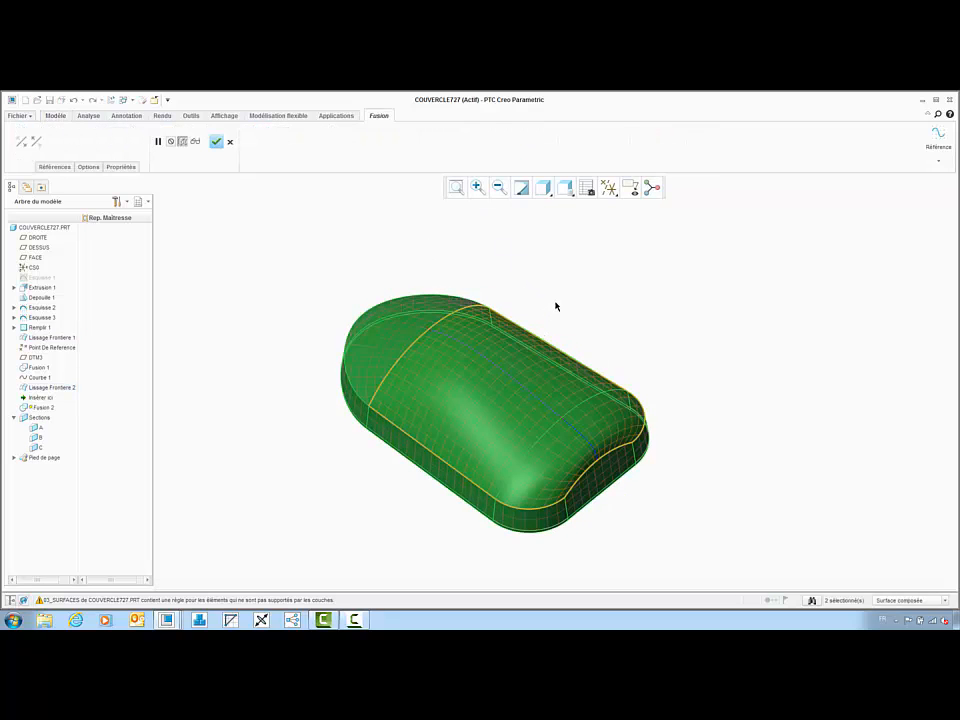
middle_click(555, 306)
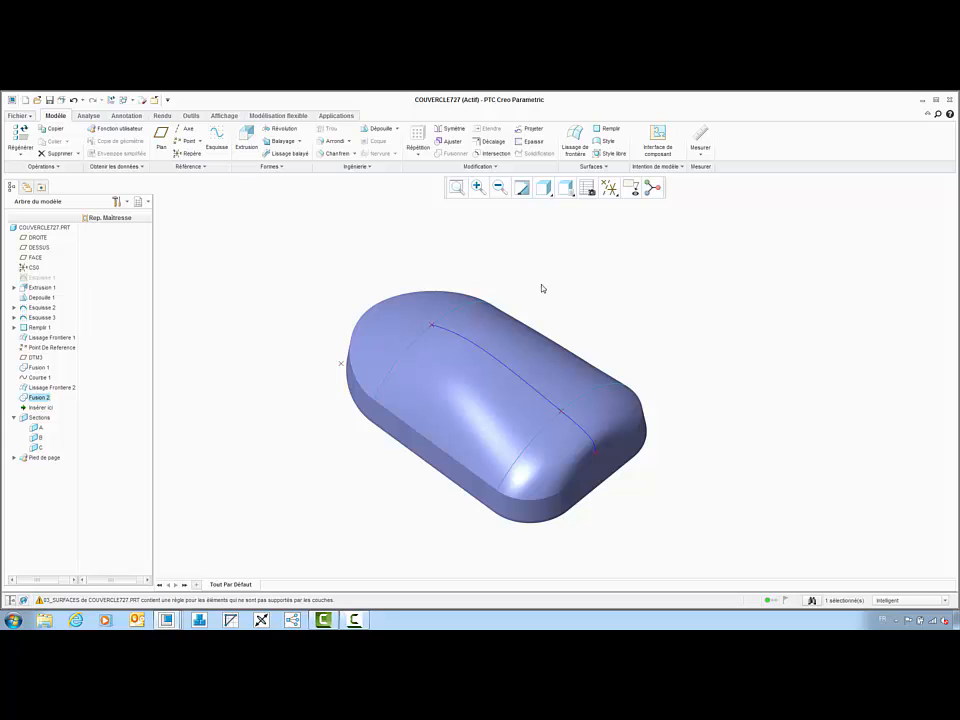
- Thicken the merged cover surface by 0.6 on the flipped side
left_click(529, 141)
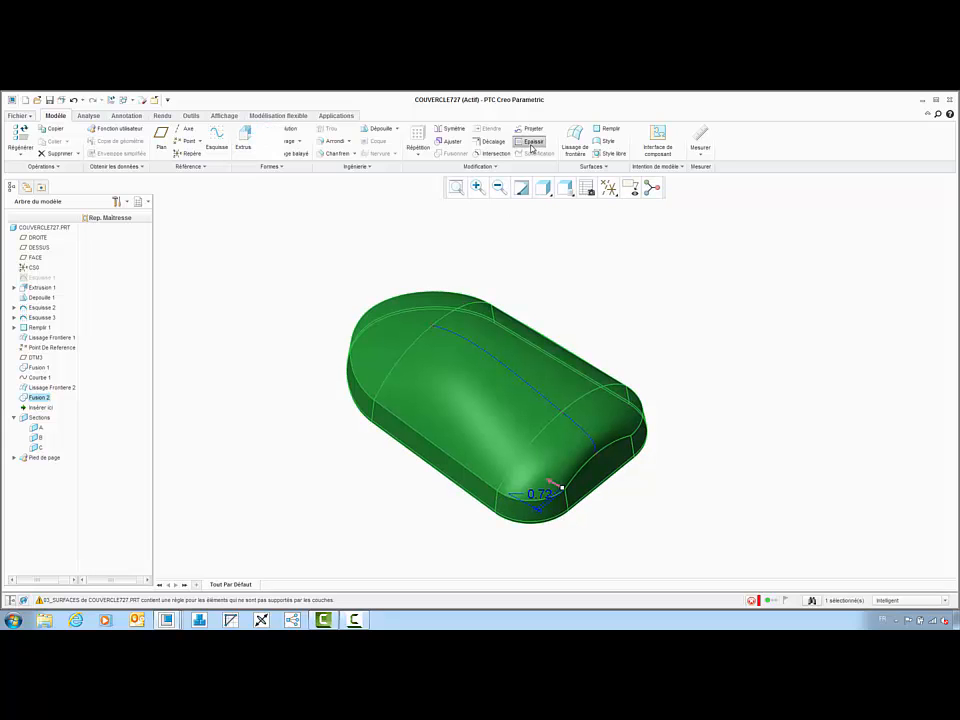
left_click(551, 491)
double_click(596, 536)
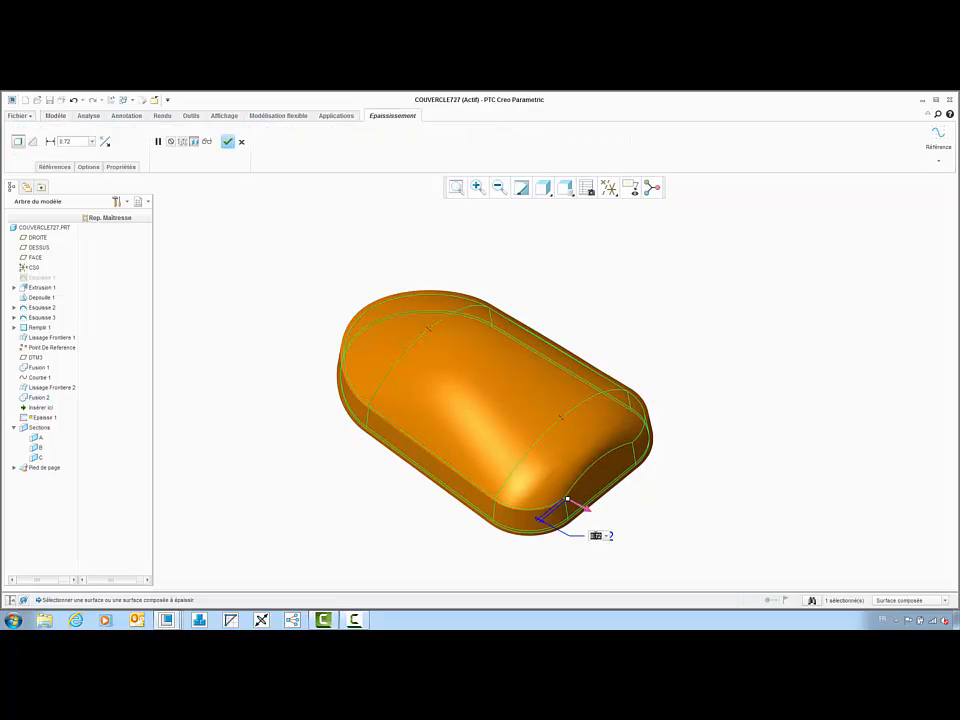
type("0.6")
key("Return")
middle_click(688, 414)
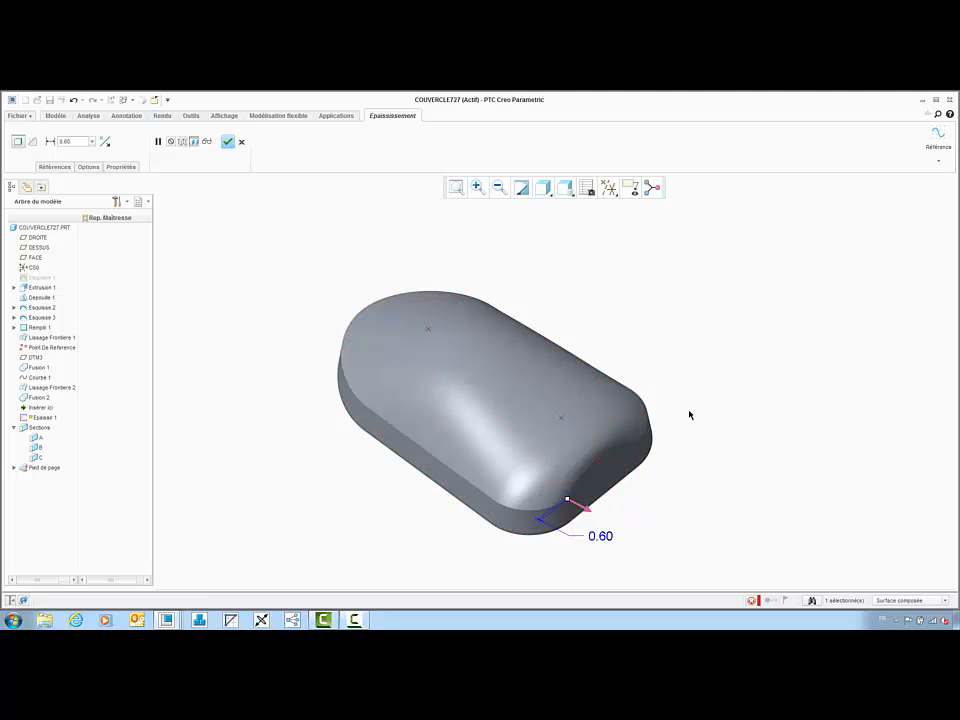
- Turn off the display of datum points
left_click(631, 187)
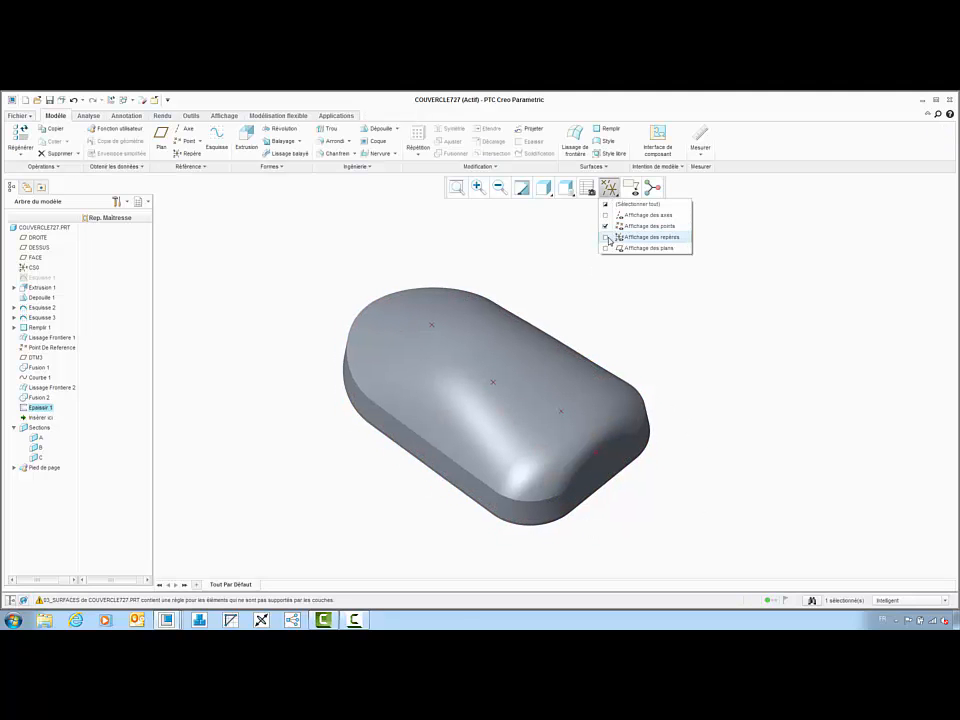
left_click(640, 229)
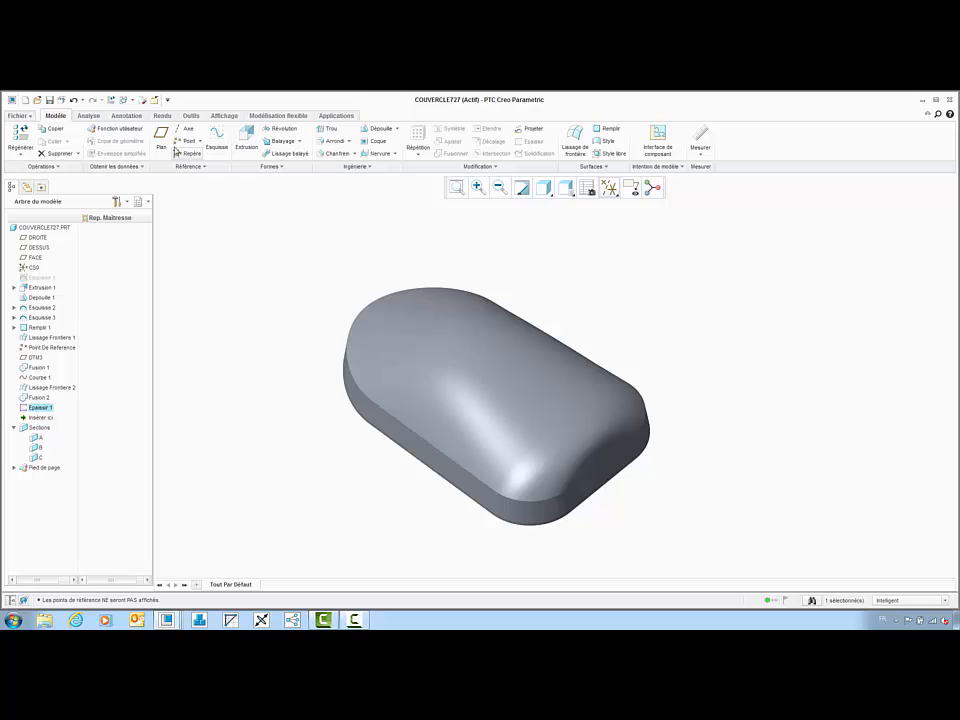
- Run a reflection analysis on the thickened cover's domed top, end and side surfaces and inspect the zebra stripes
left_click(88, 115)
left_click(362, 167)
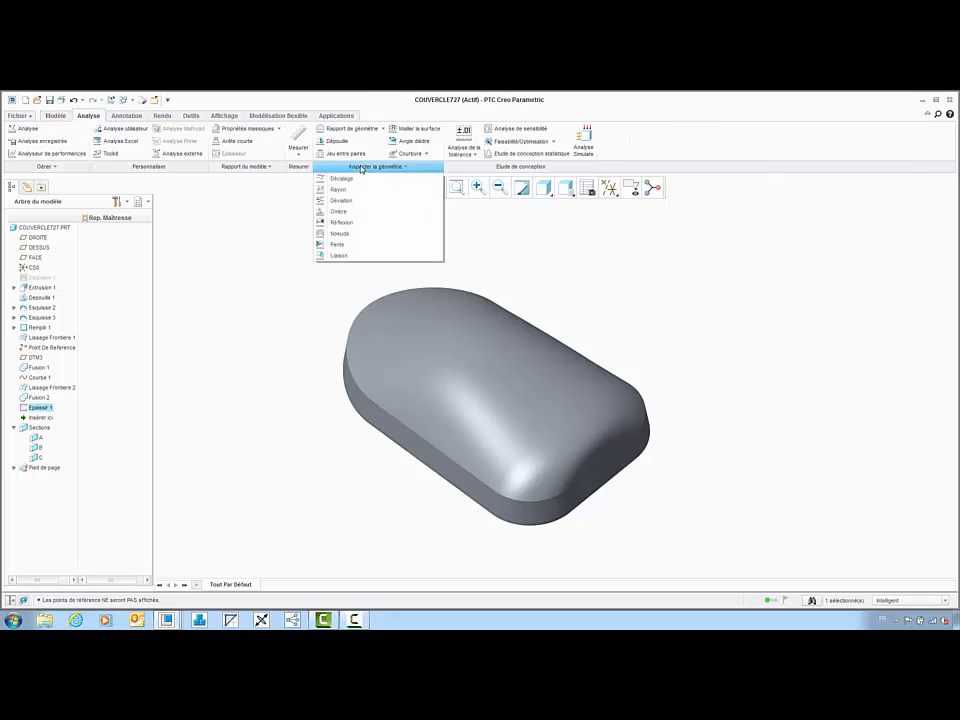
left_click(355, 218)
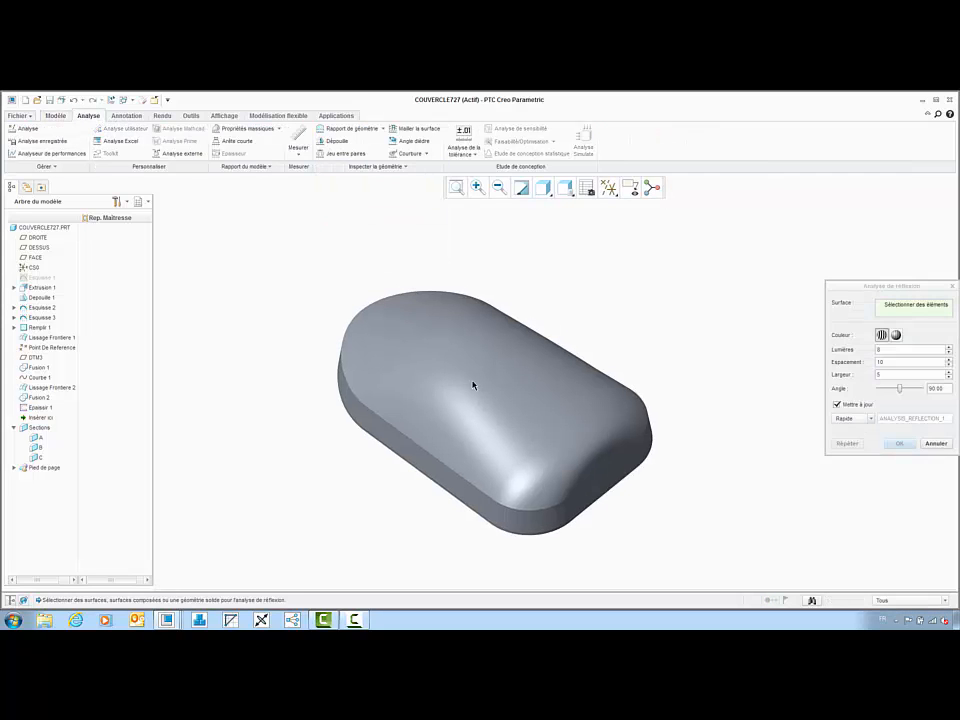
left_click(493, 391)
left_click(572, 440, "ctrl")
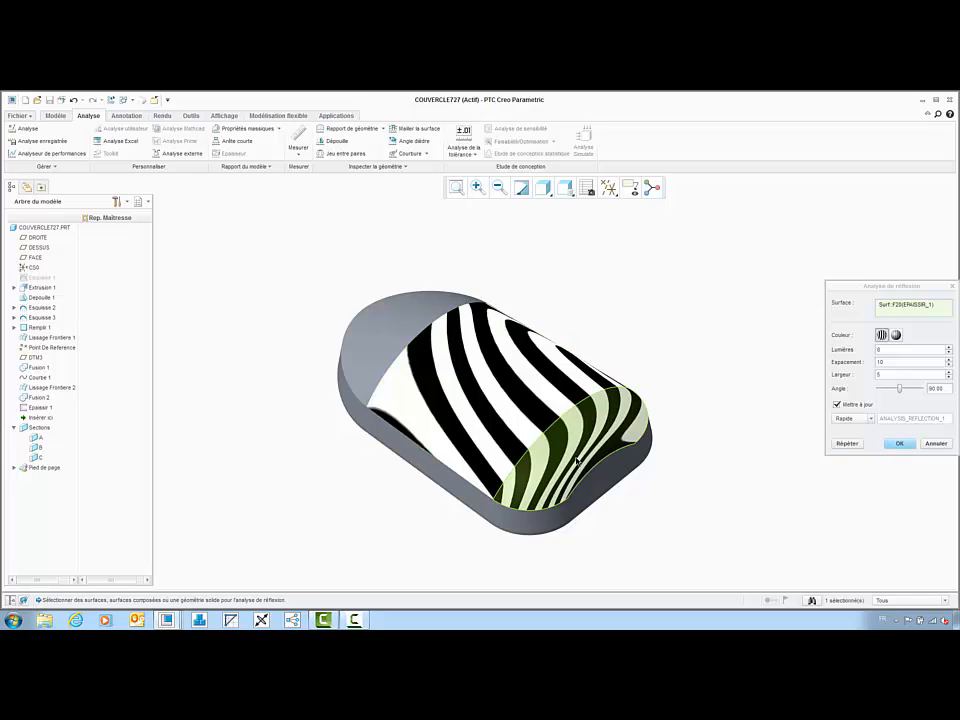
left_click(596, 488, "ctrl")
left_click(553, 515, "ctrl")
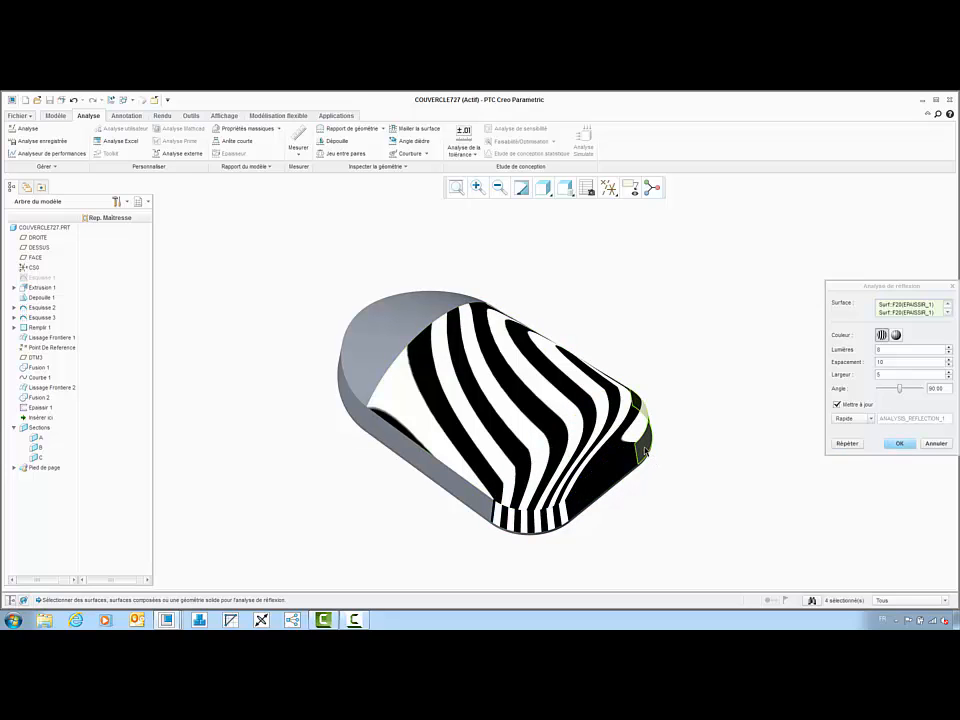
left_click(646, 454, "ctrl")
left_click(368, 345, "ctrl")
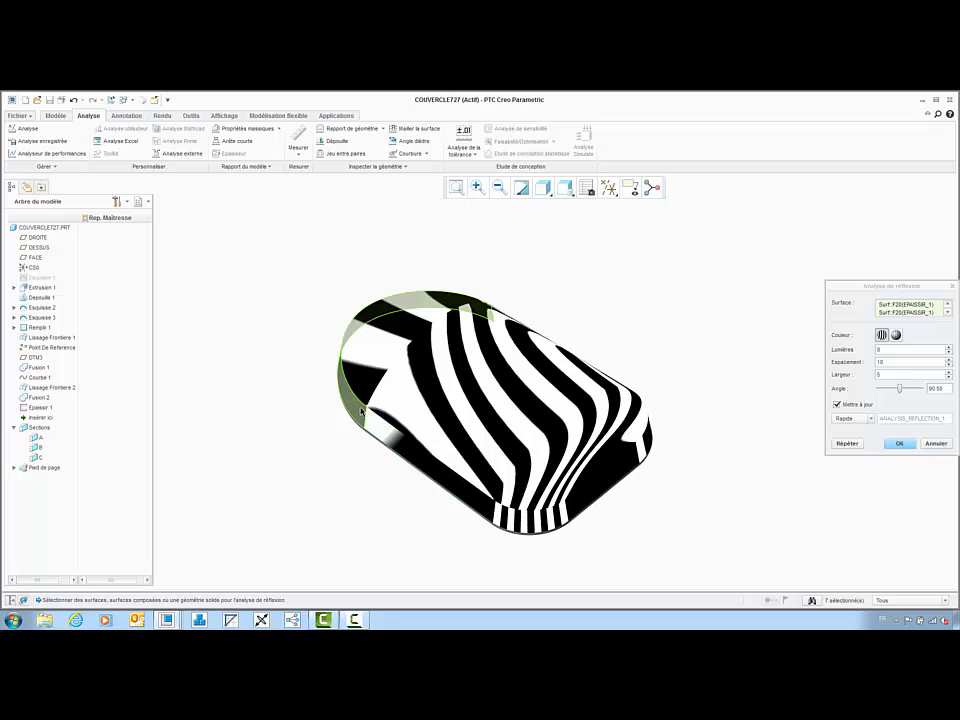
mouse_move(496, 411)
middle_mouse_down()
mouse_move(478, 381)
mouse_move(473, 404)
mouse_move(484, 424)
mouse_move(489, 399)
middle_mouse_up()
left_click(898, 444)
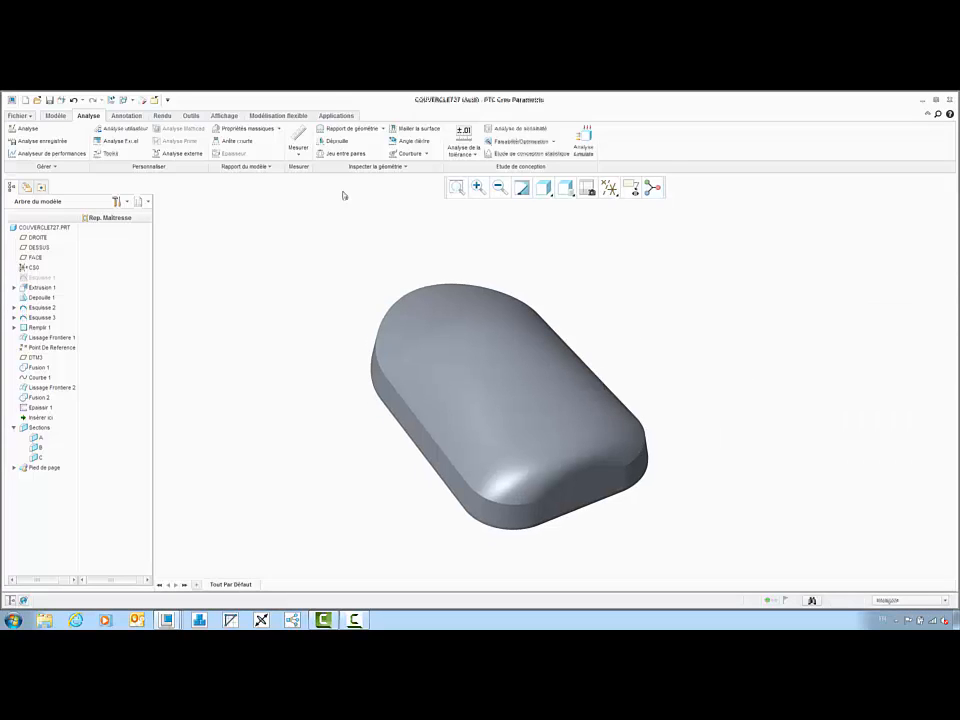
- Apply a transparent appearance to the whole COUVERCLE727 part
left_click(162, 115)
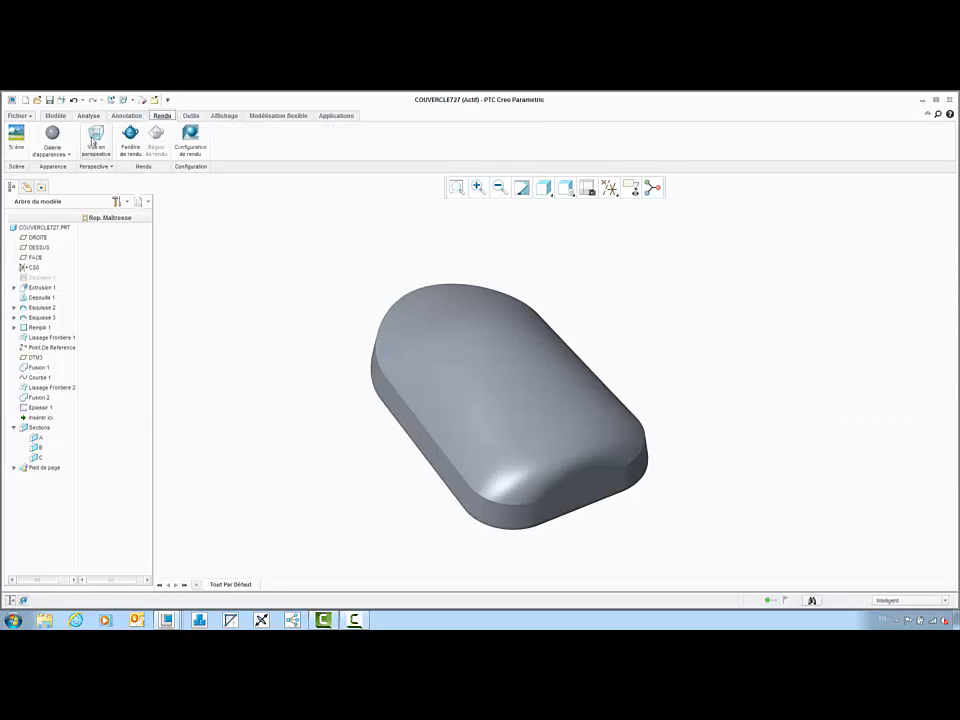
left_click(52, 145)
left_click(45, 310)
left_click(55, 228)
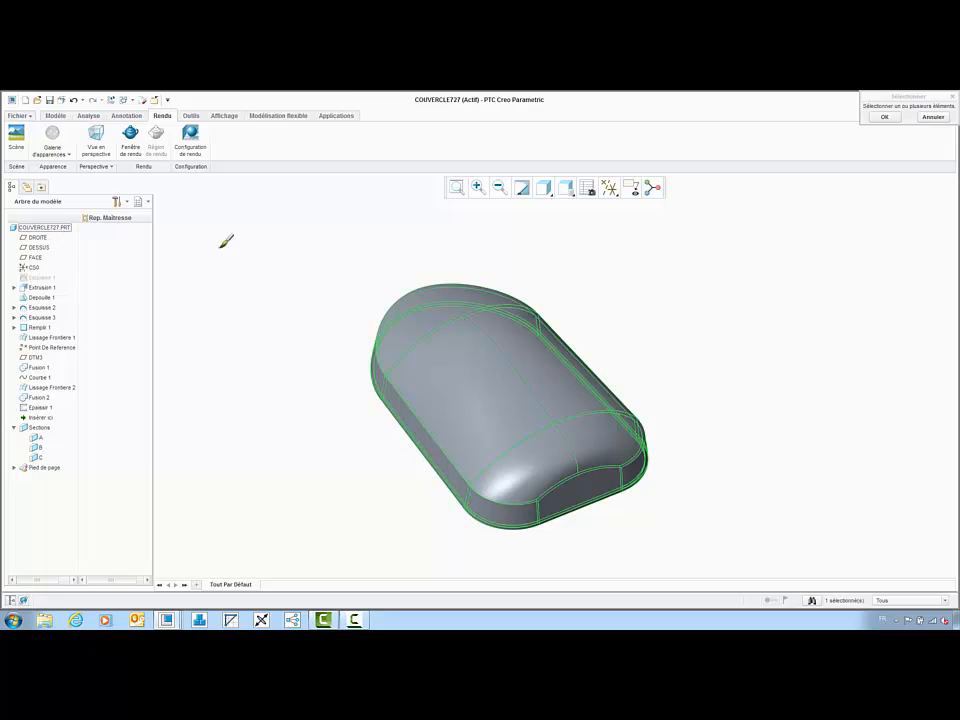
middle_click(224, 253)
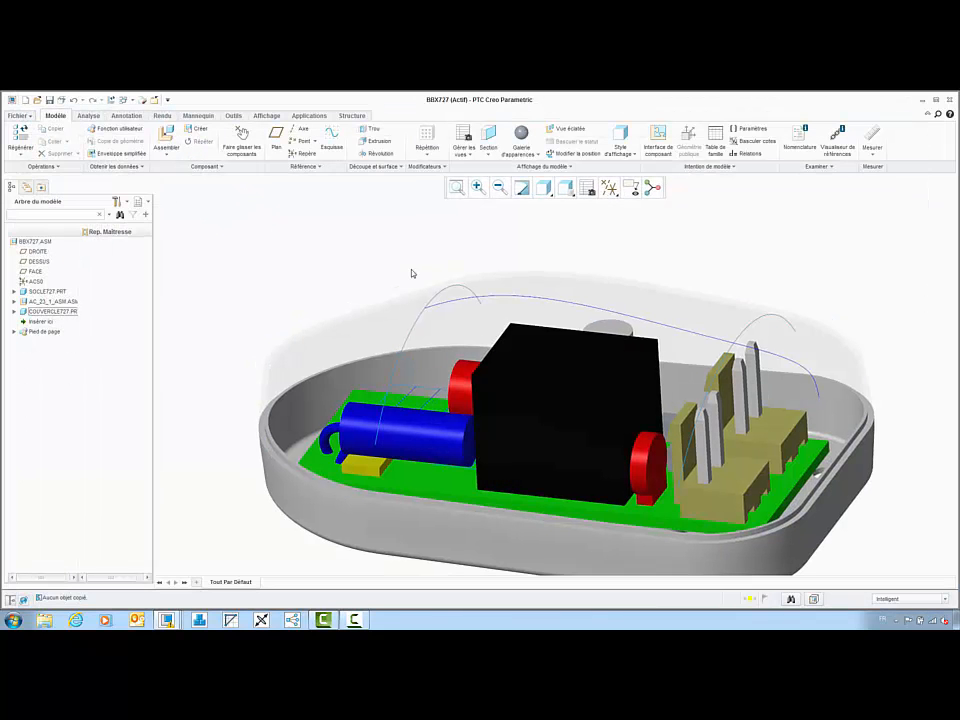
- Orient the BBX727 assembly to the saved 3D view
middle_click_drag(411, 272, 450, 250)
left_click(567, 194)
left_click(572, 223)
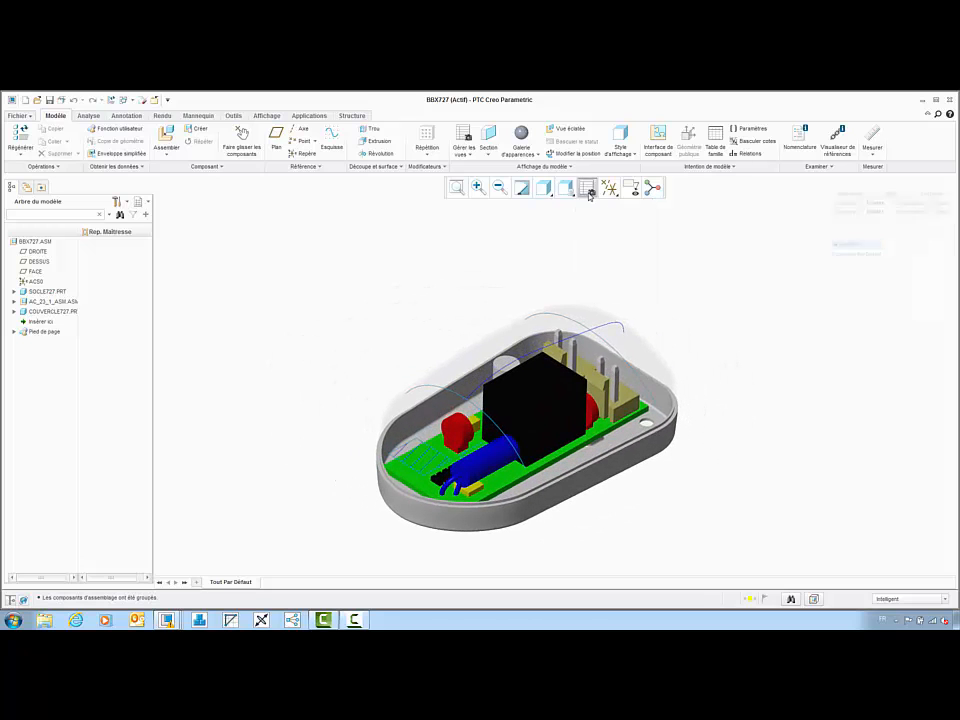
- Create a new exploded state named Montage for the assembly
left_click(587, 187)
left_click(838, 218)
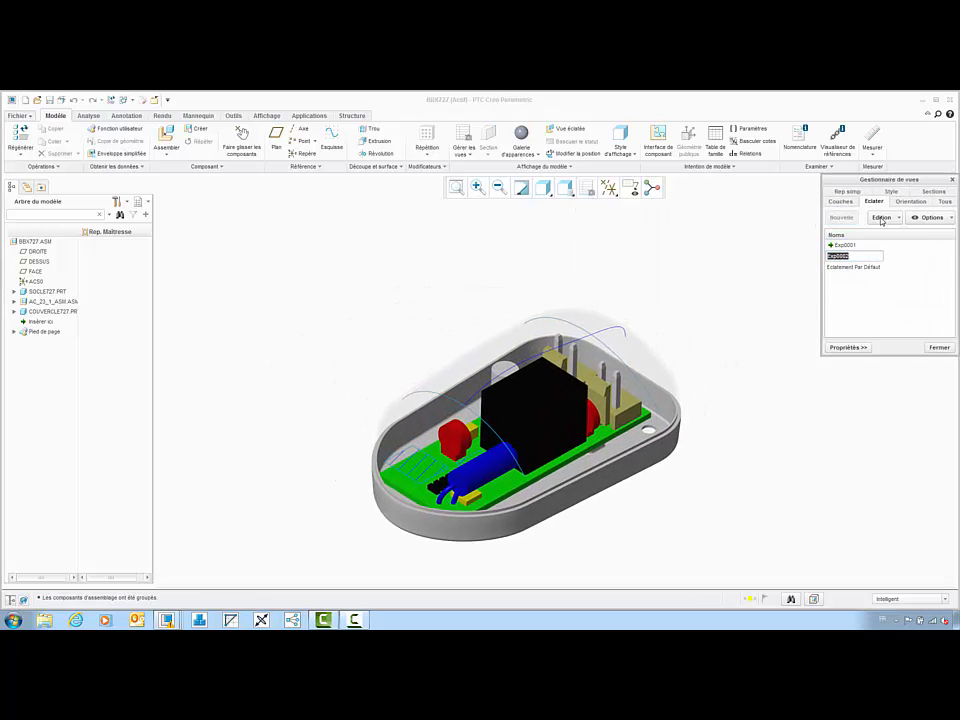
type("montage")
key("Return")
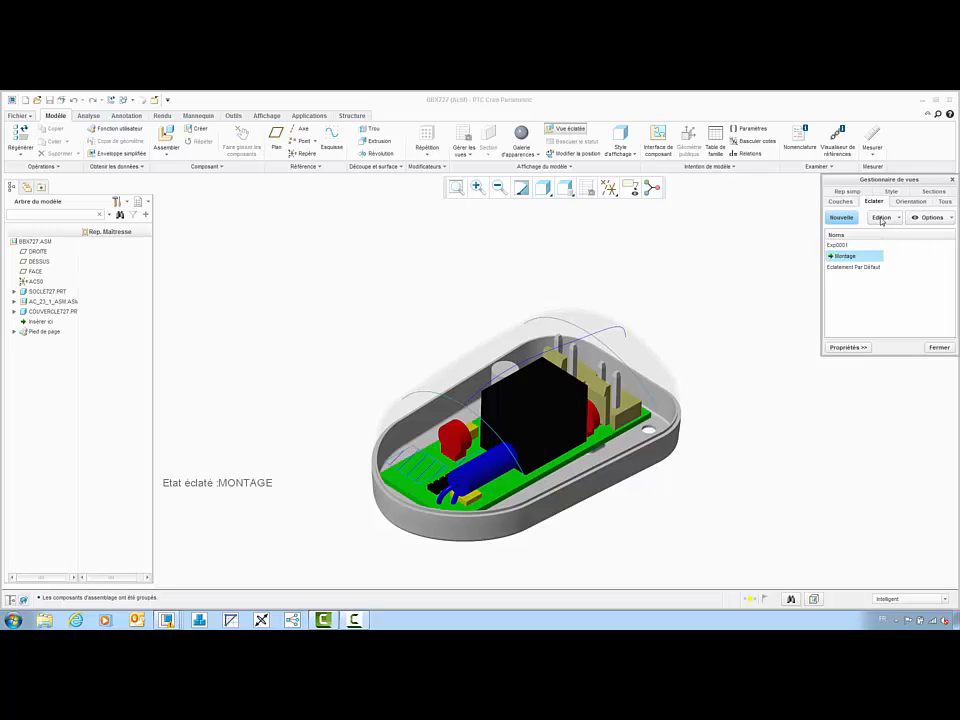
- Edit the Montage explode positions and move the cover COUVERCLE727 vertically upward by about 37
left_click(853, 348)
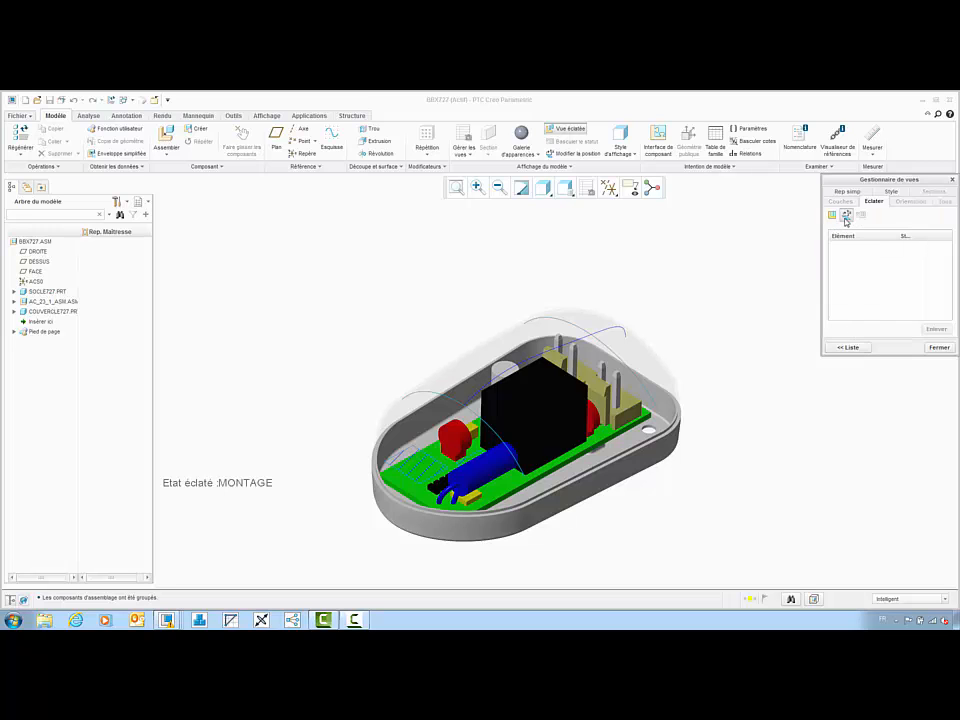
left_click(830, 220)
left_click(561, 386)
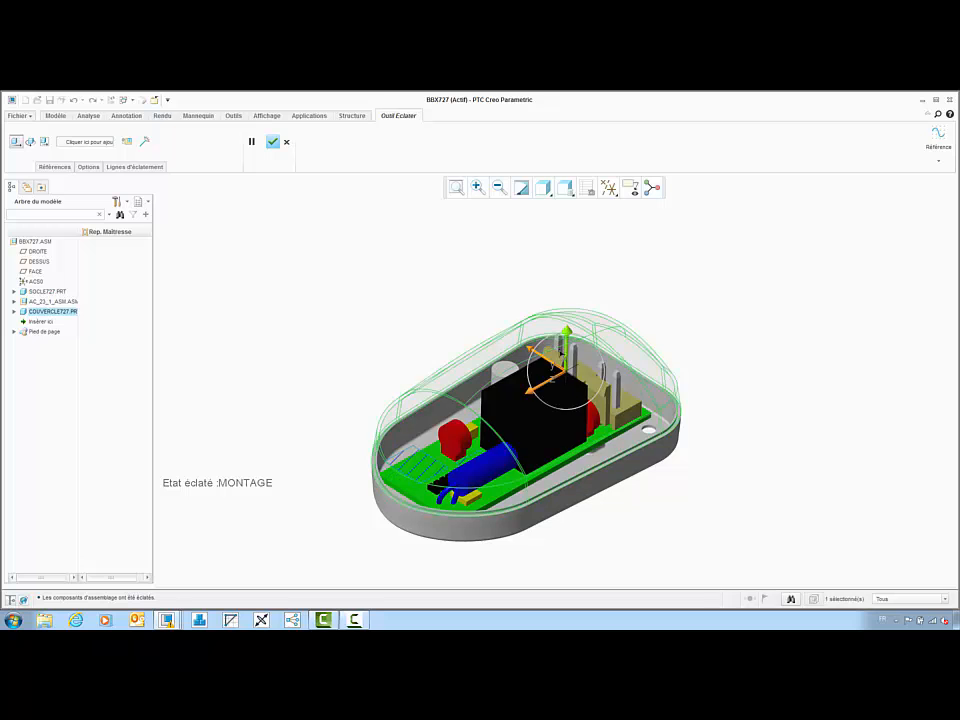
left_click_drag(549, 352, 549, 216)
scroll(555, 430, "down", 5)
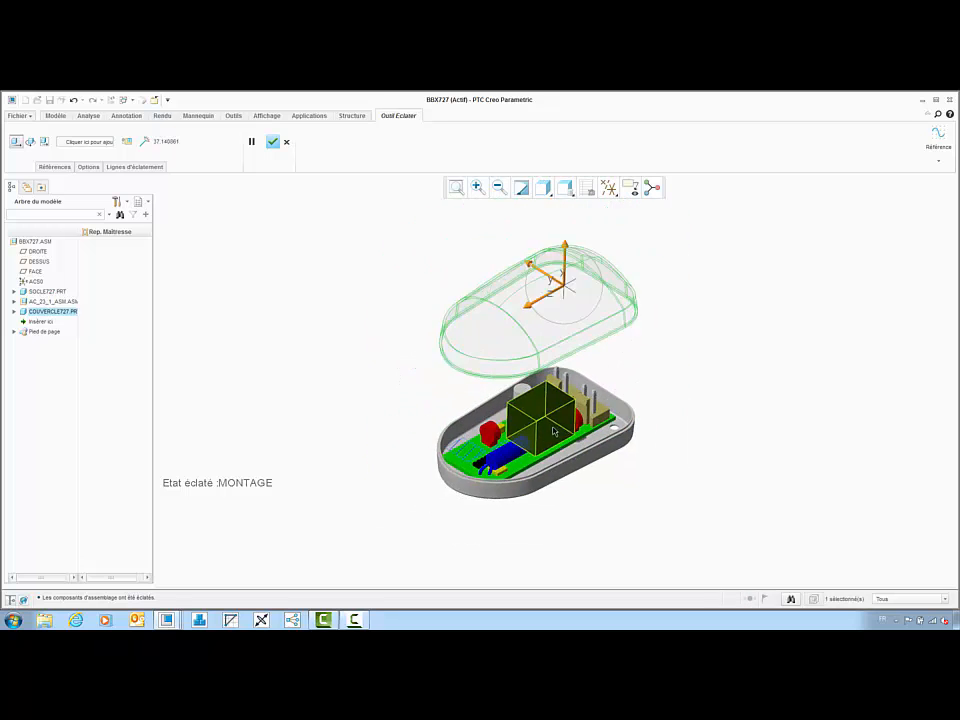
- Raise the circuit board assembly about 23 above the base and the cover about 10 further, and accept the explode positions
left_click(557, 444)
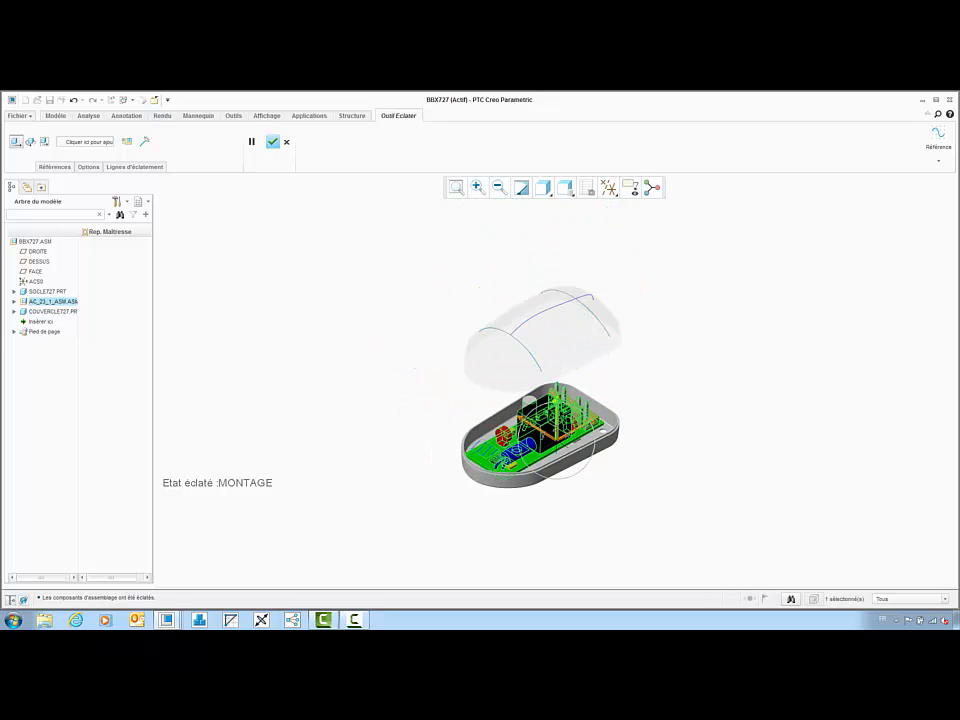
left_click_drag(557, 405, 557, 352)
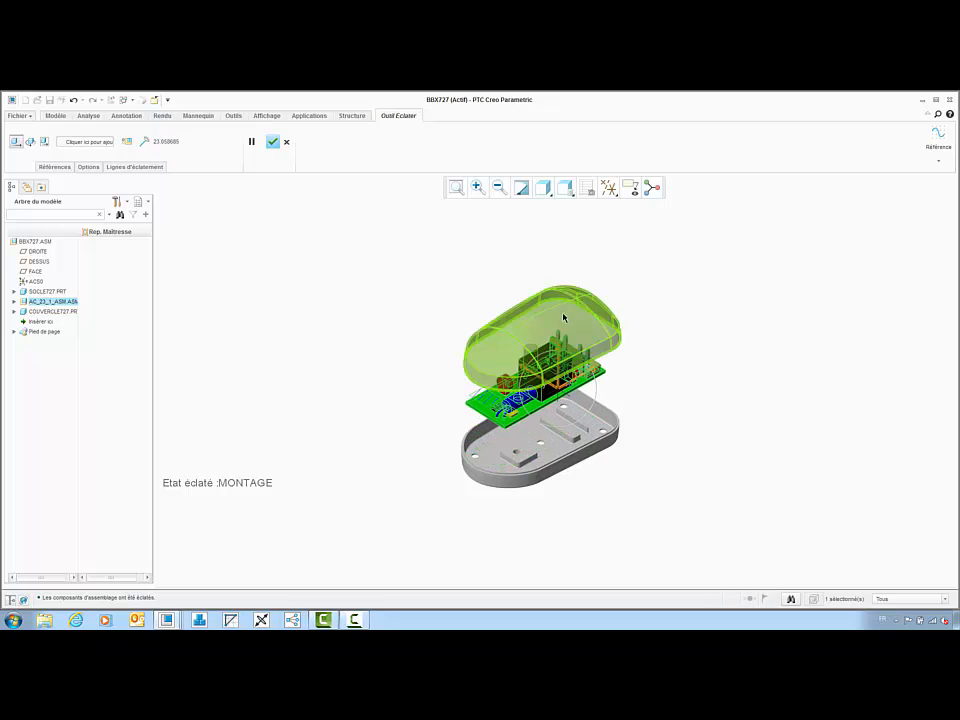
middle_click_drag(609, 384, 596, 363)
left_click(556, 318)
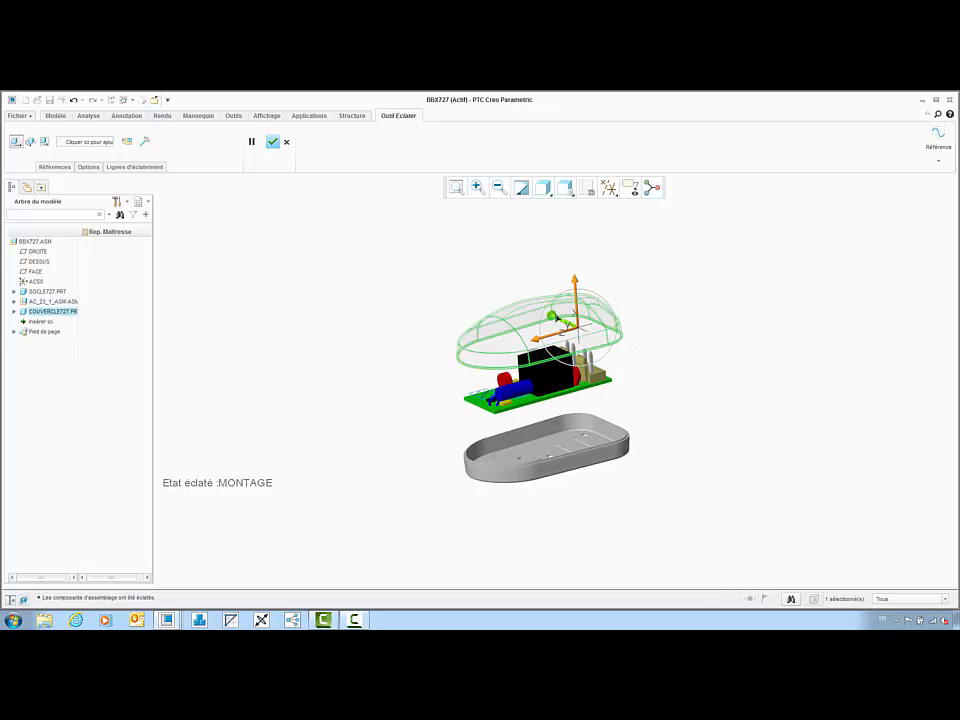
left_click_drag(576, 308, 576, 280)
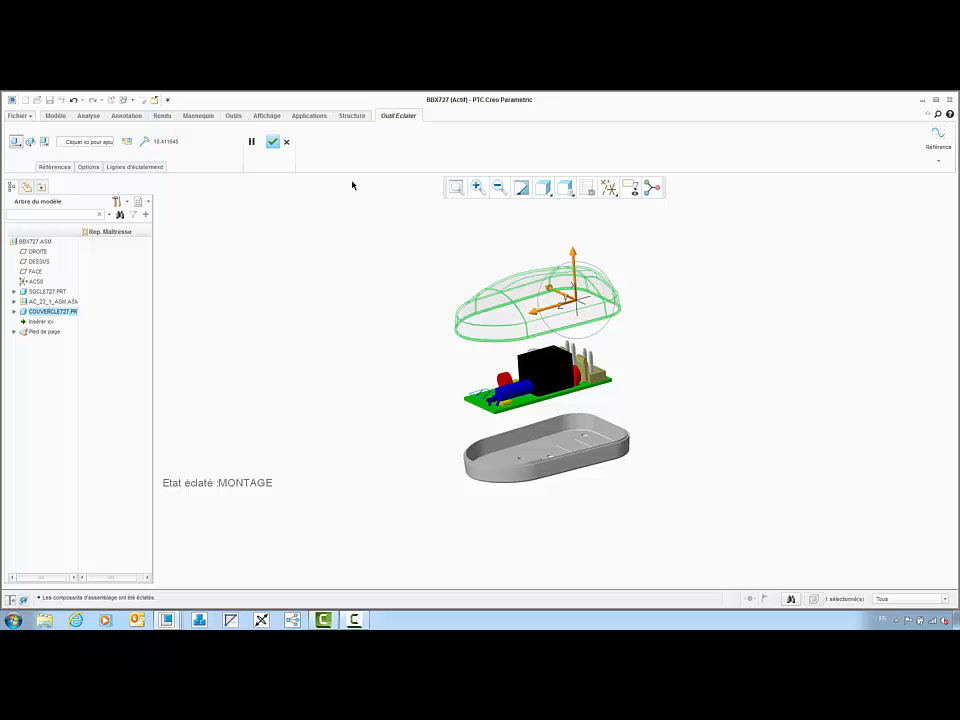
left_click(271, 145)
- Save the modified Montage exploded state and close the view manager
left_click(846, 347)
right_click(838, 258)
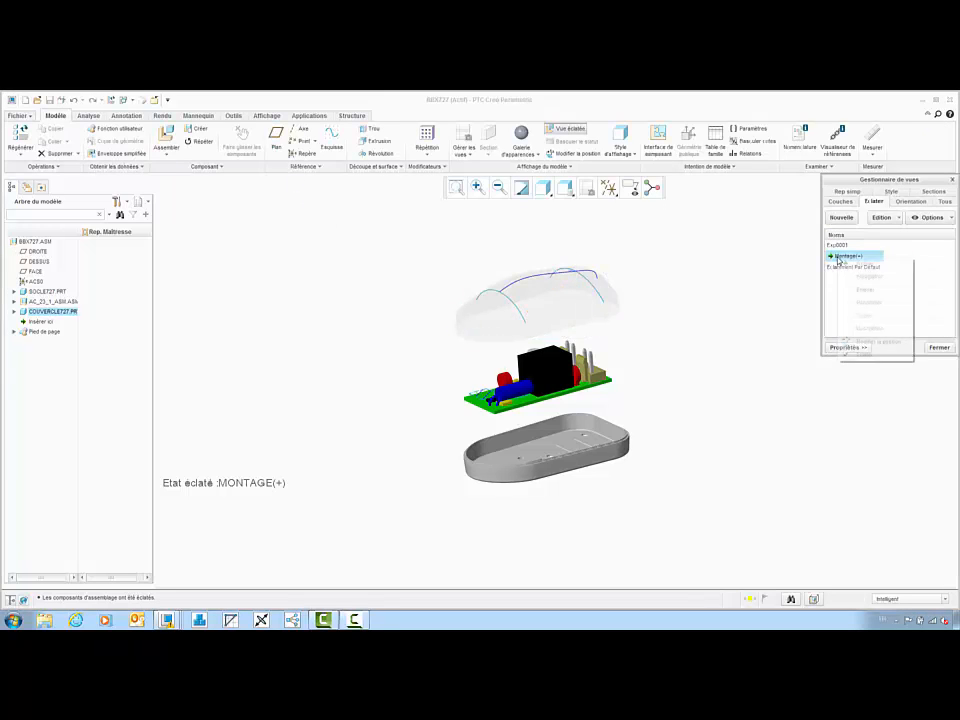
left_click(866, 276)
left_click(901, 285)
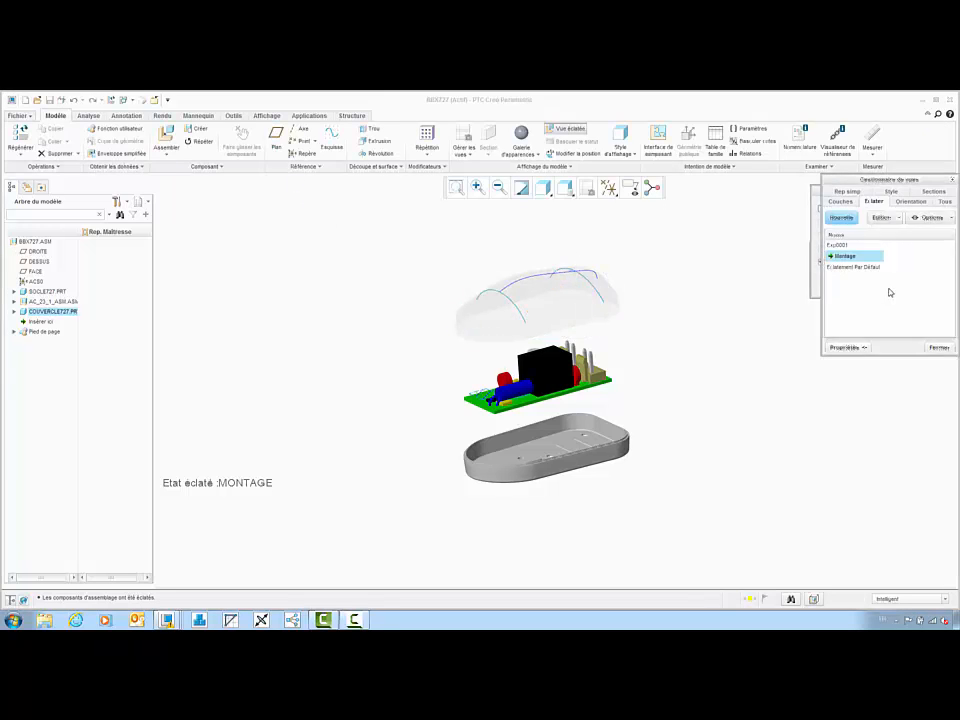
left_click(938, 347)
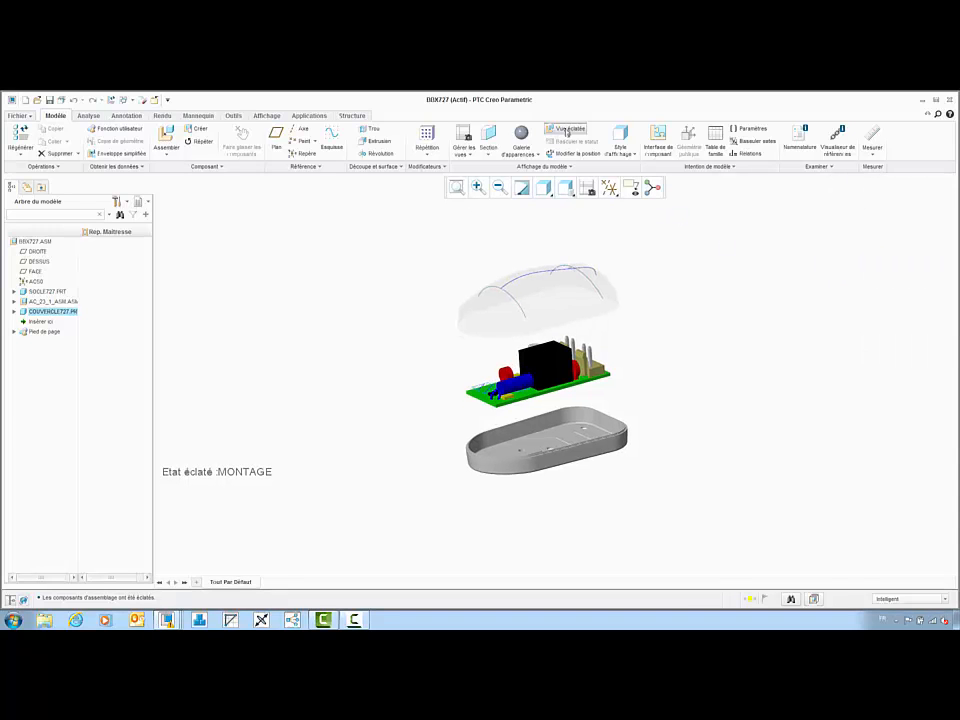
- Show the assembly unexploded in the saved 3D view and open the Animation application
left_click(566, 187)
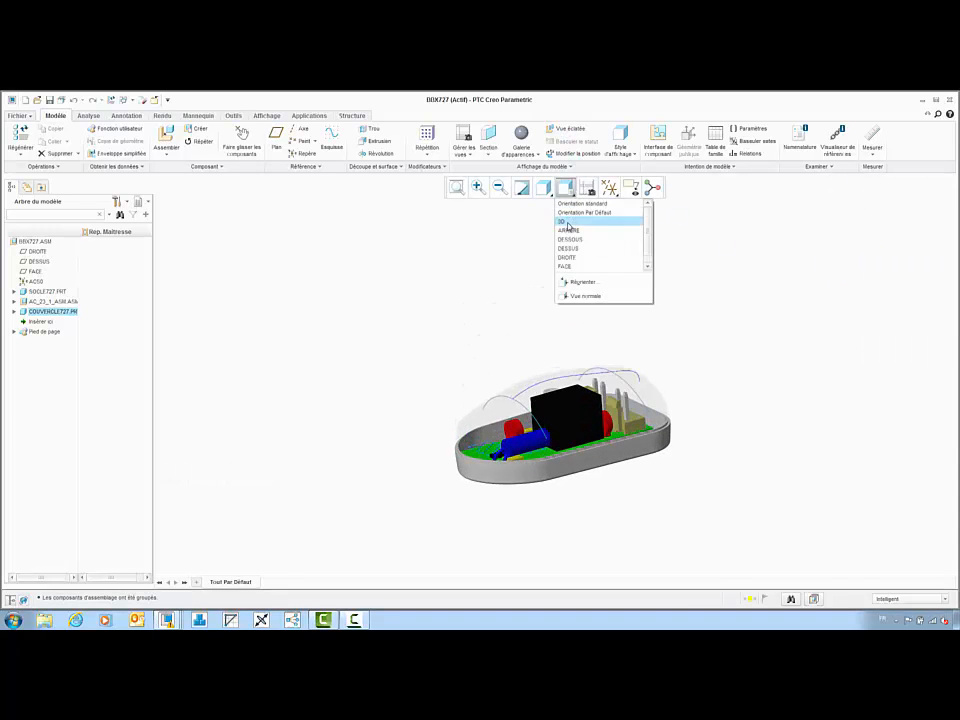
left_click(564, 221)
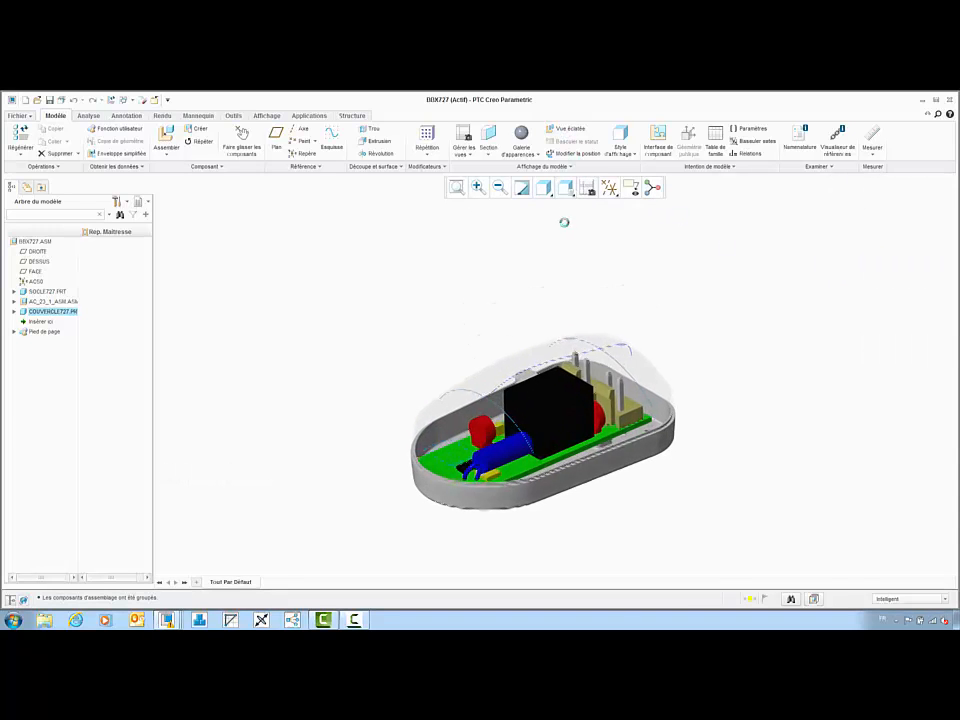
left_click(309, 115)
left_click(244, 140)
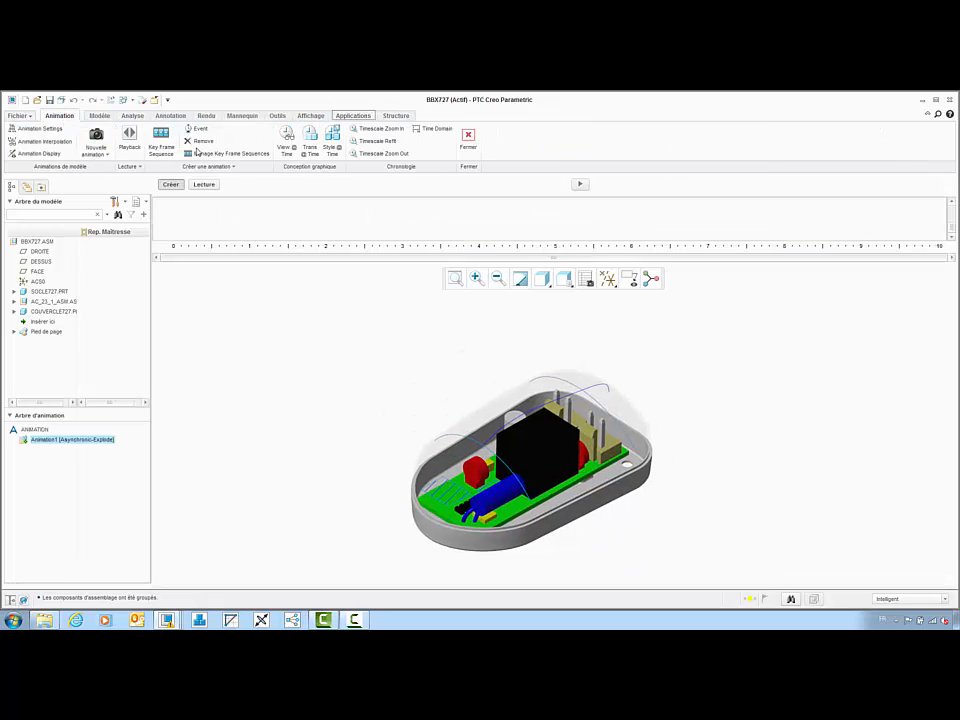
- Create a key frame sequence with the Unexploded state at time 0 and the MONTAGE state at time 5
left_click(161, 138)
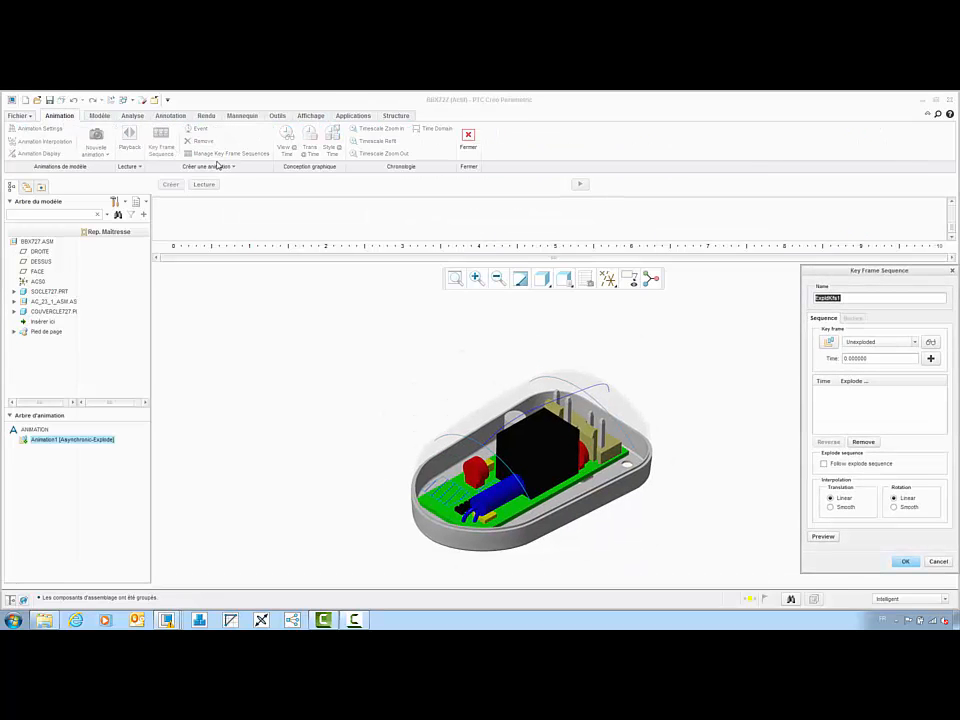
left_click(931, 359)
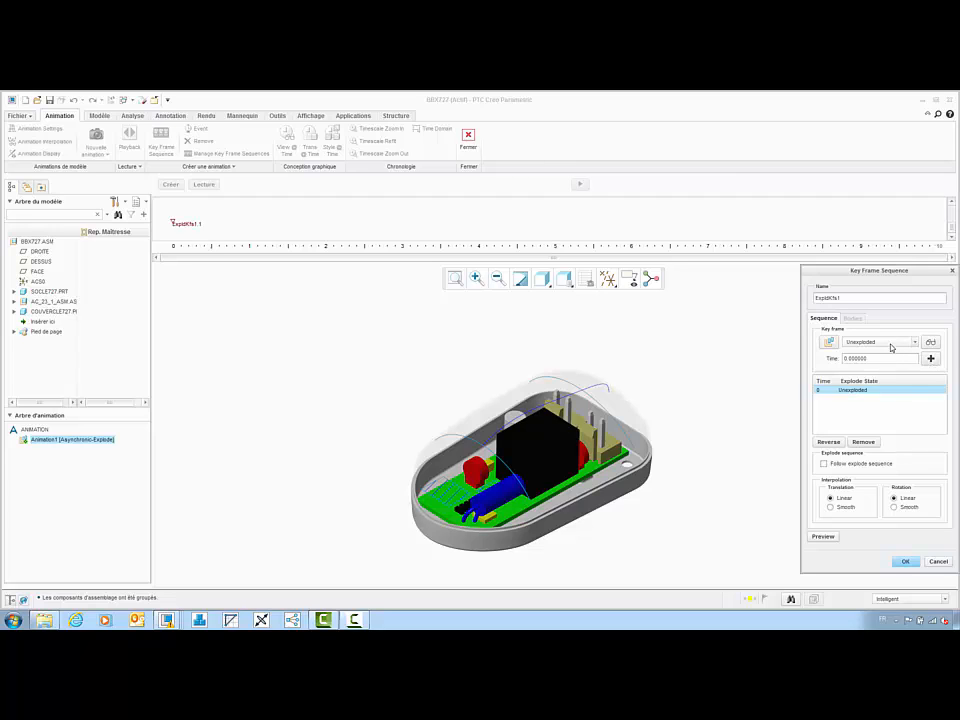
left_click(892, 344)
left_click(878, 362)
double_click(878, 358)
type("5")
left_click(931, 358)
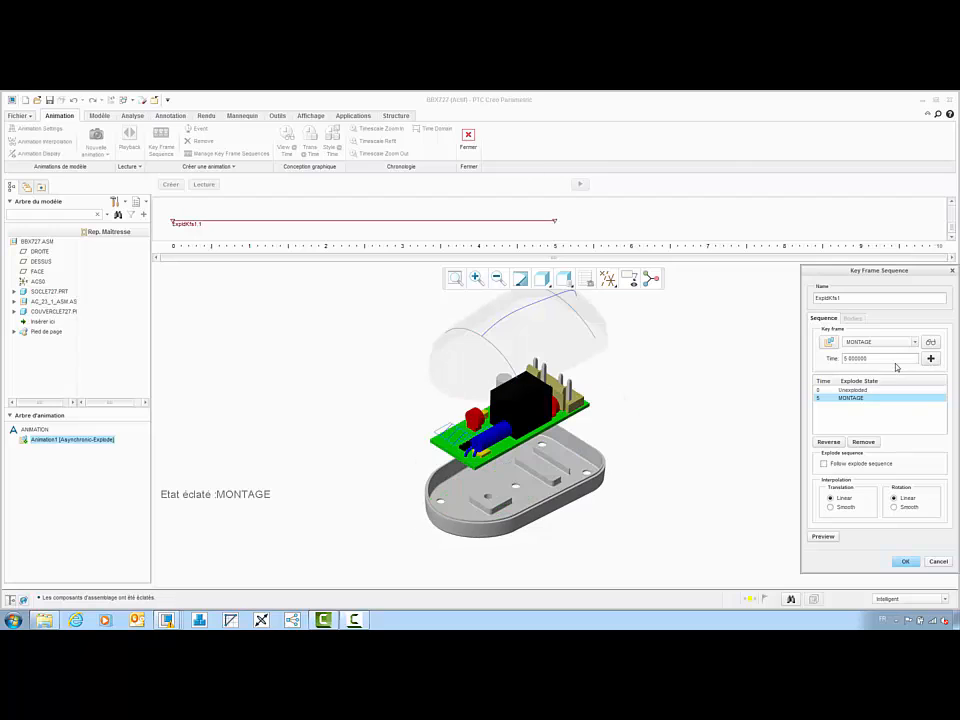
left_click(905, 562)
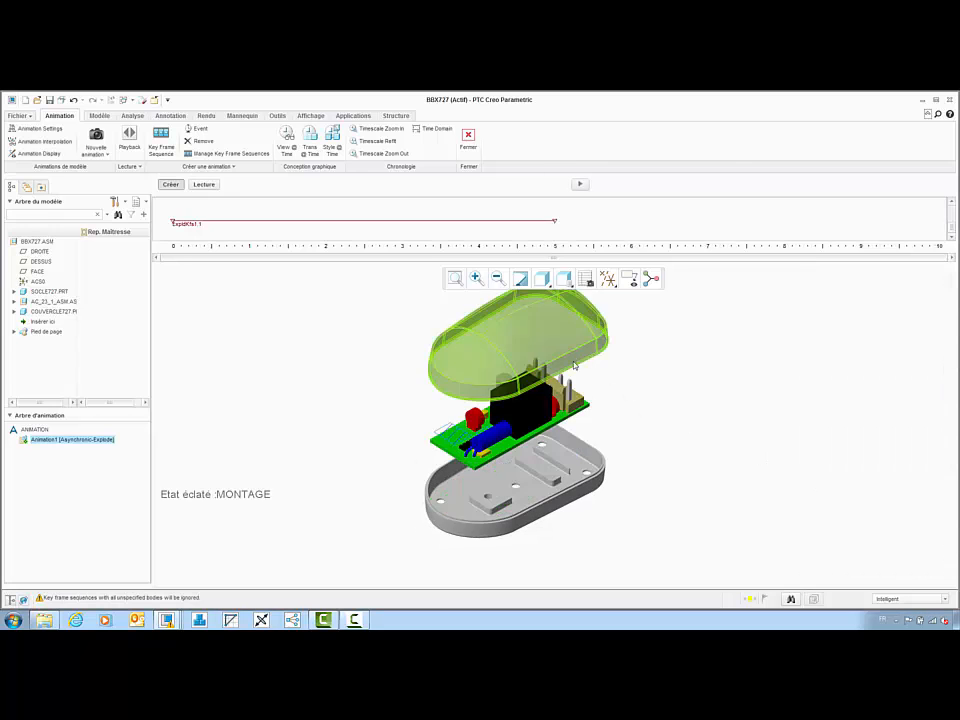
- Add the 3D view at time 0 after the animation's start and the Z2 view at time 0 after the MONTAGE key frame
left_click(287, 146)
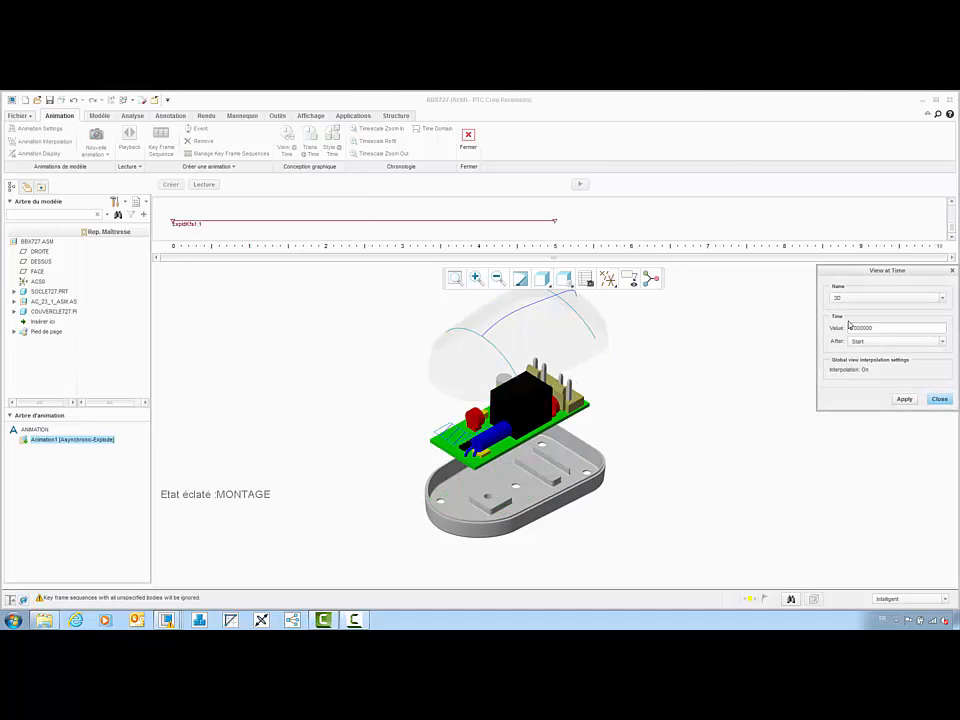
left_click(904, 399)
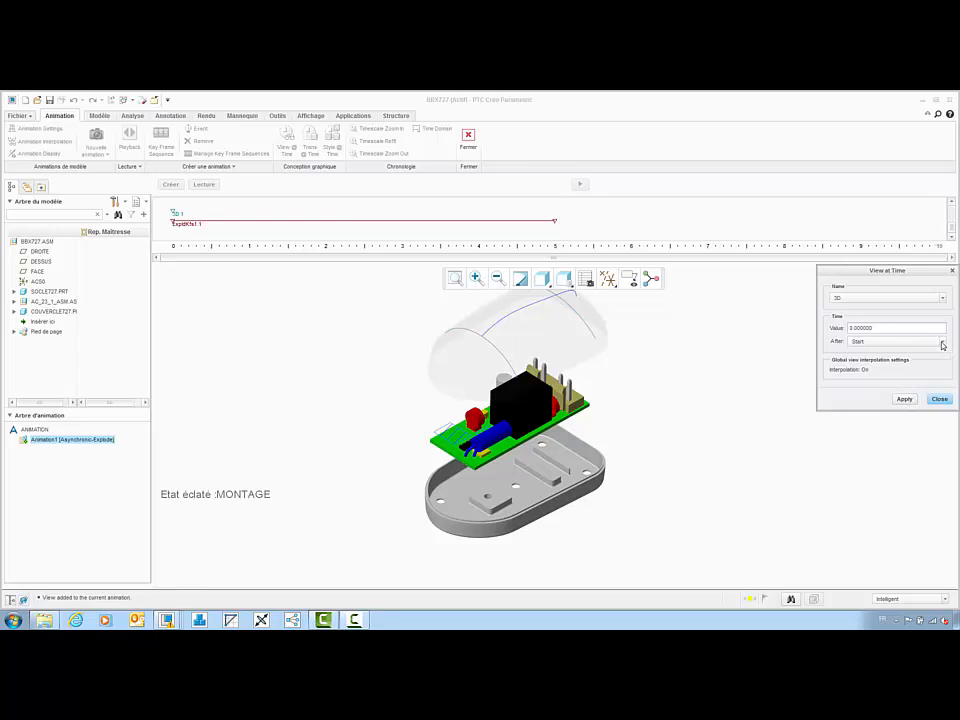
left_click(941, 298)
scroll(906, 339, "down", 2)
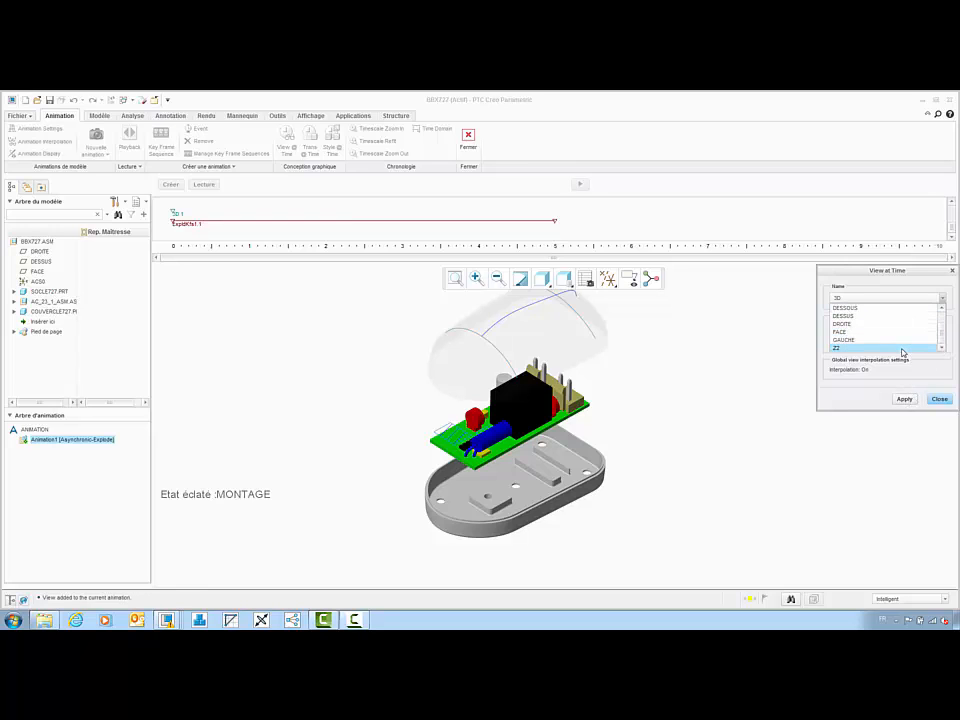
left_click(904, 349)
left_click(887, 343)
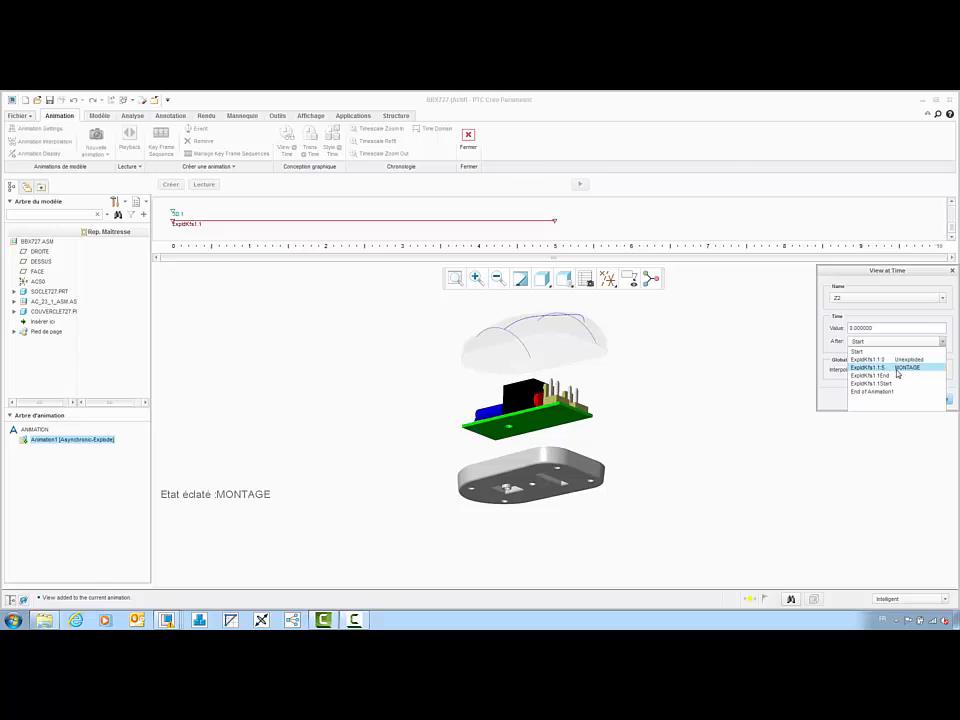
left_click(913, 374)
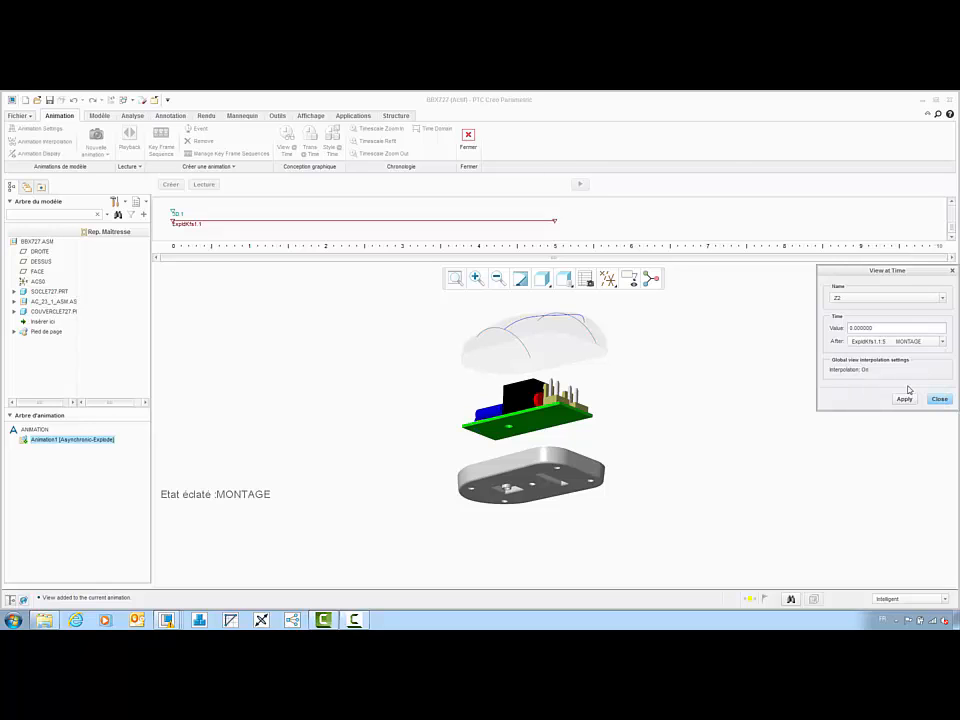
left_click(906, 399)
left_click(938, 399)
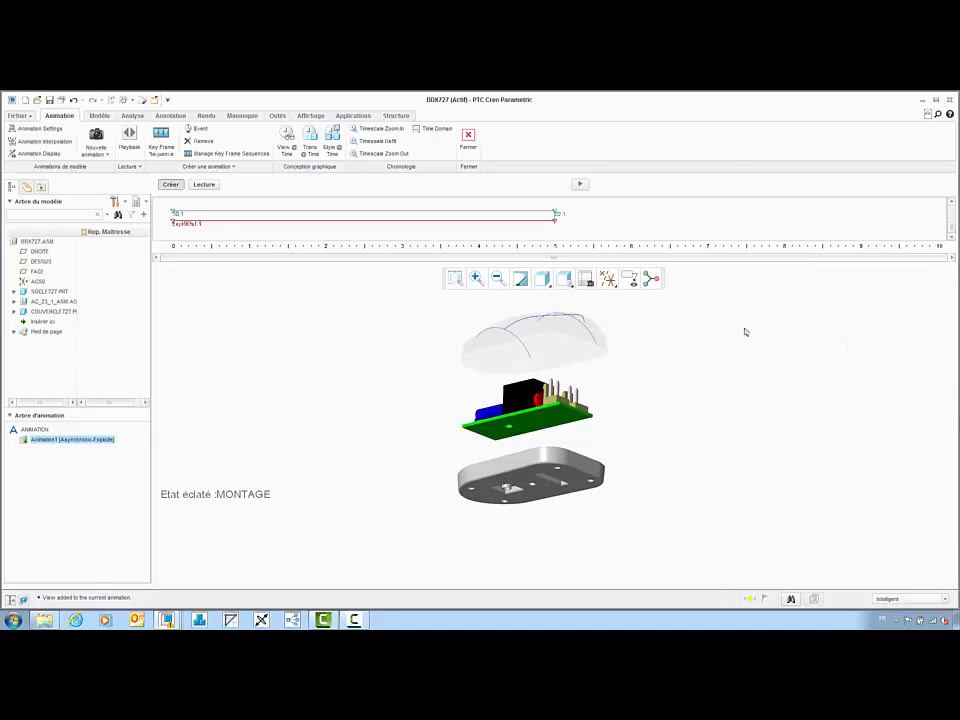
- Generate the assembly animation and switch to its playback mode
left_click(580, 185)
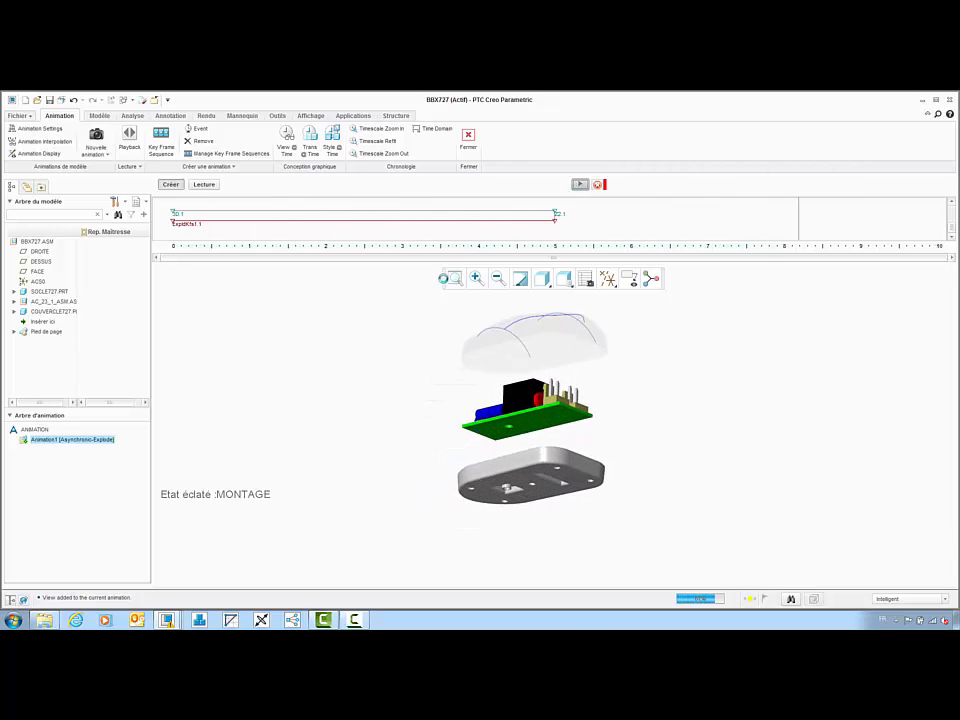
left_click(214, 187)
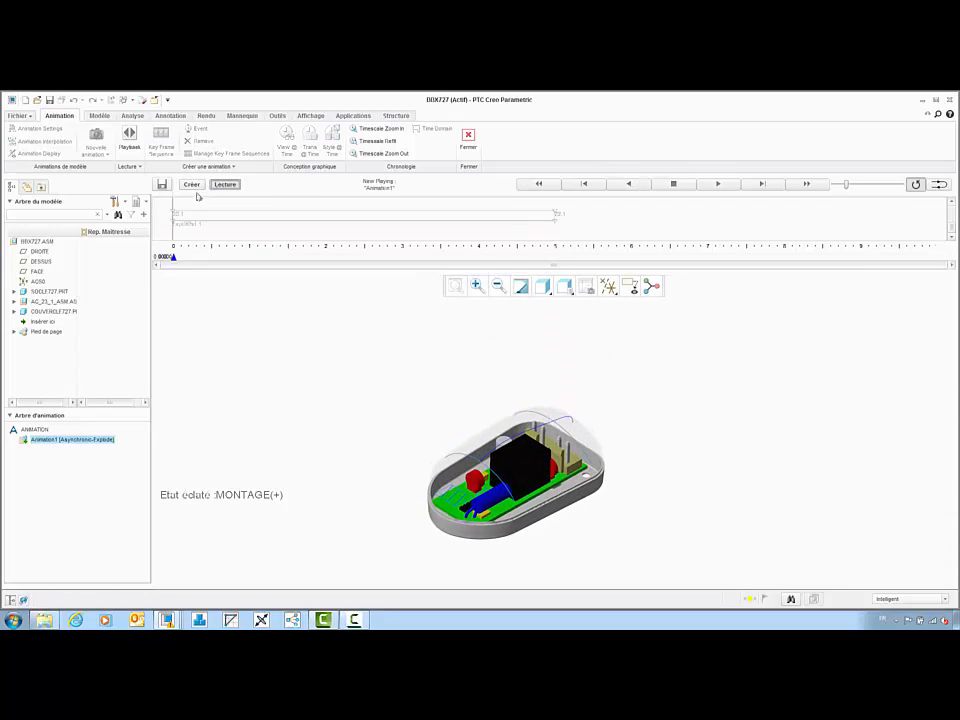
left_click(161, 185)
left_click(856, 337)
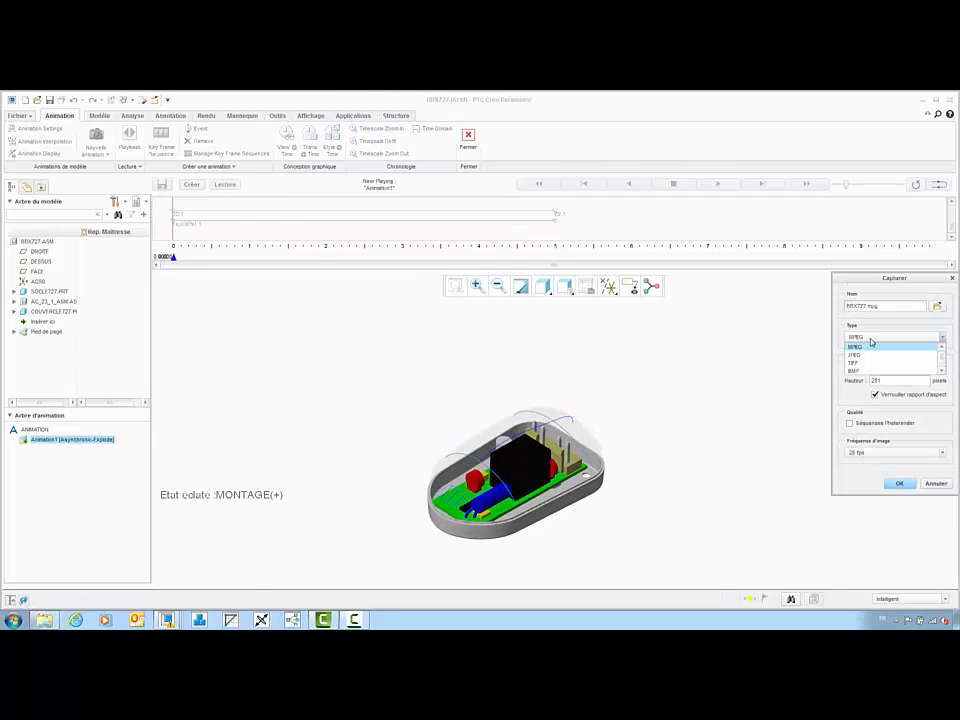
left_click(866, 370)
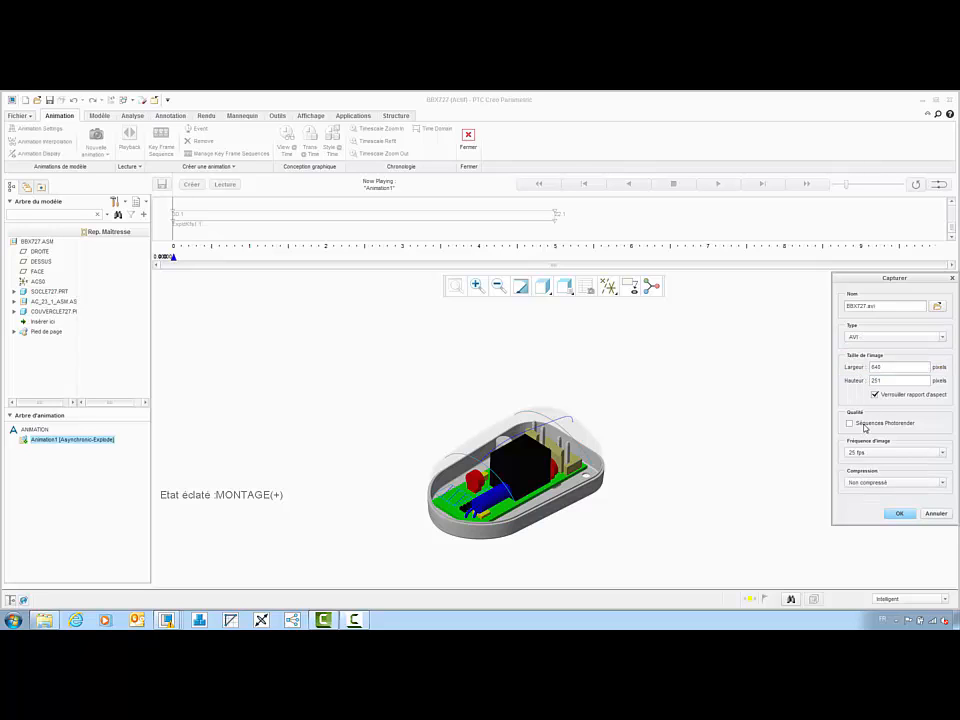
left_click(930, 514)
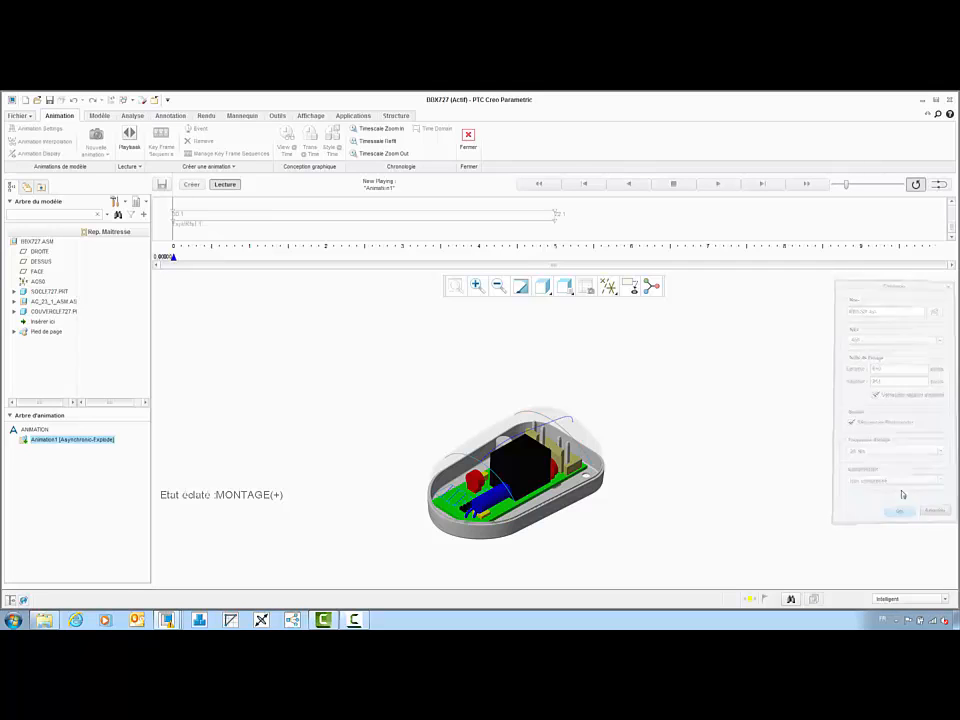
- Exit the Animation application without saving the Animation1 playback results
left_click(466, 139)
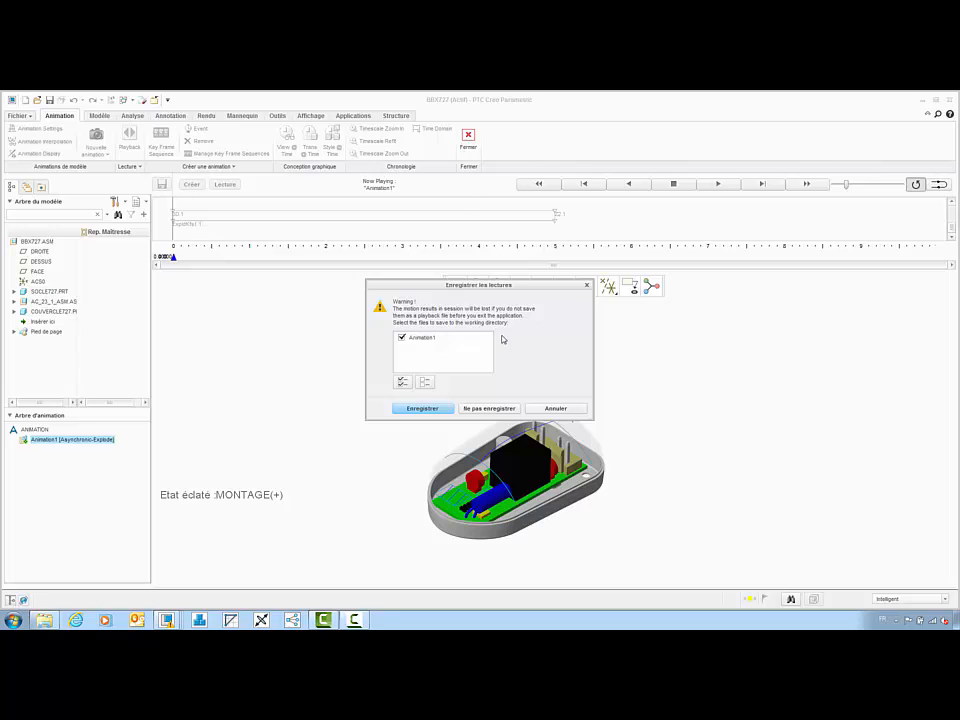
left_click(501, 407)
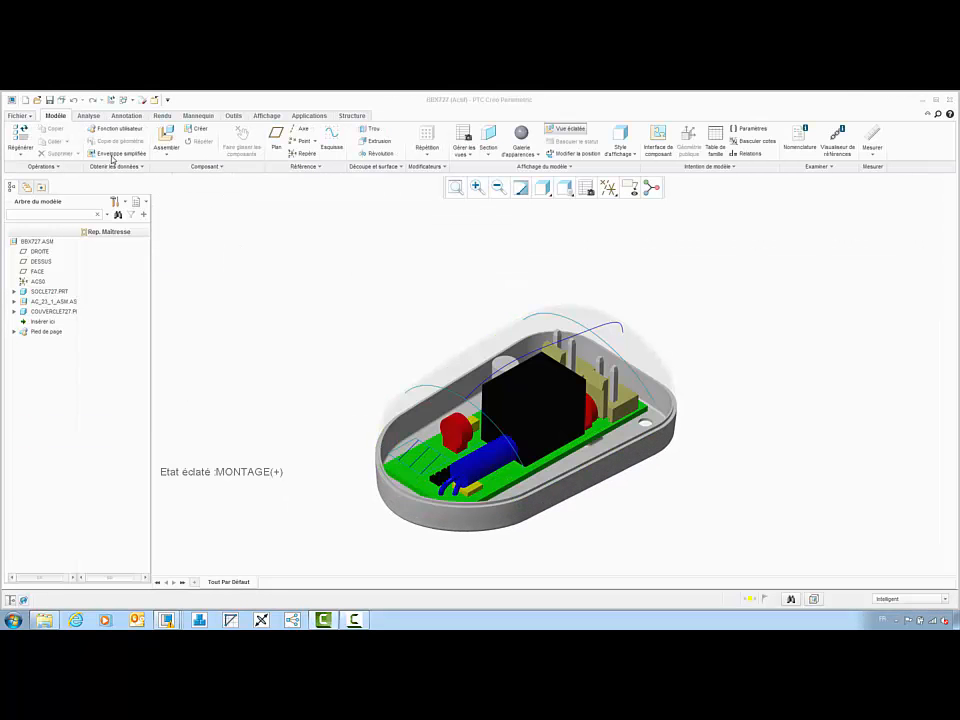
- Create a new drawing of the BBX727 assembly from the gab-asm_a3h template
left_click(25, 100)
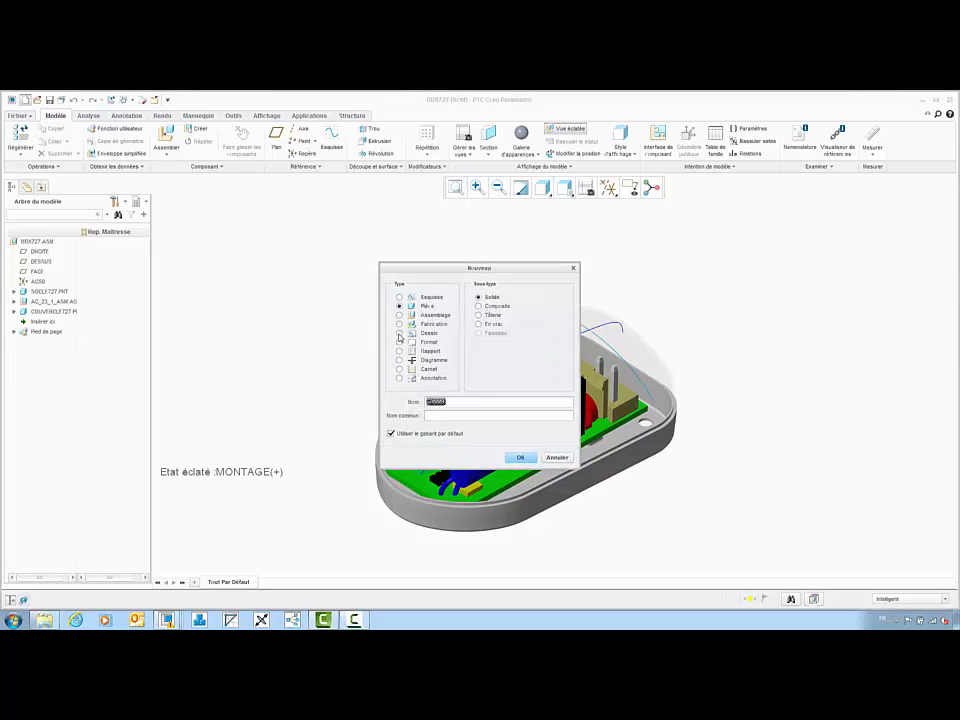
left_click(399, 334)
left_click(516, 456)
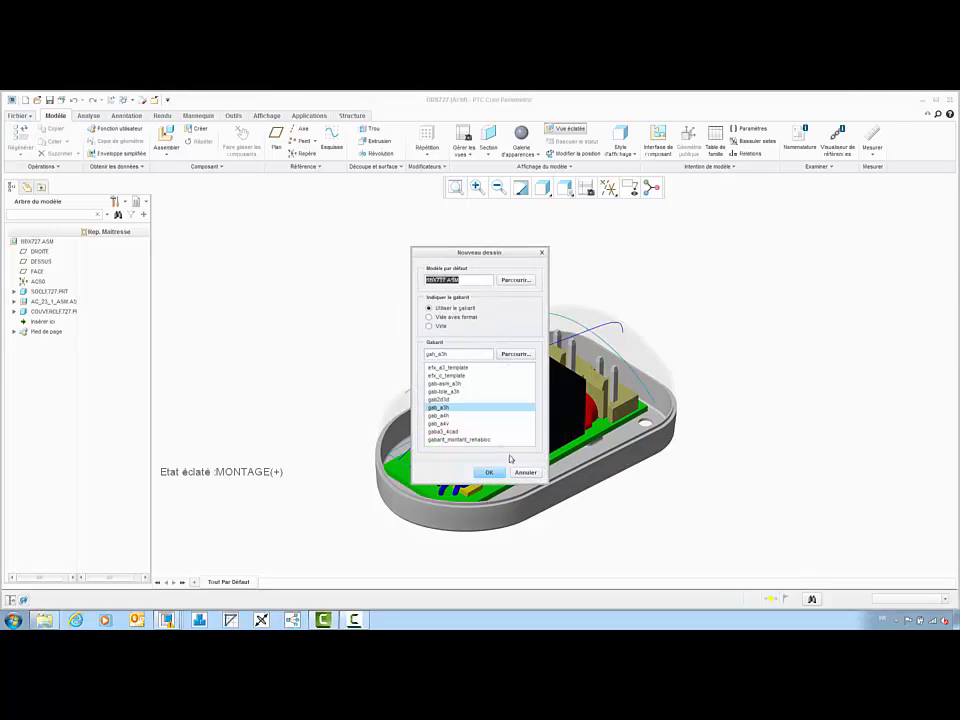
left_click(445, 383)
left_click(489, 472)
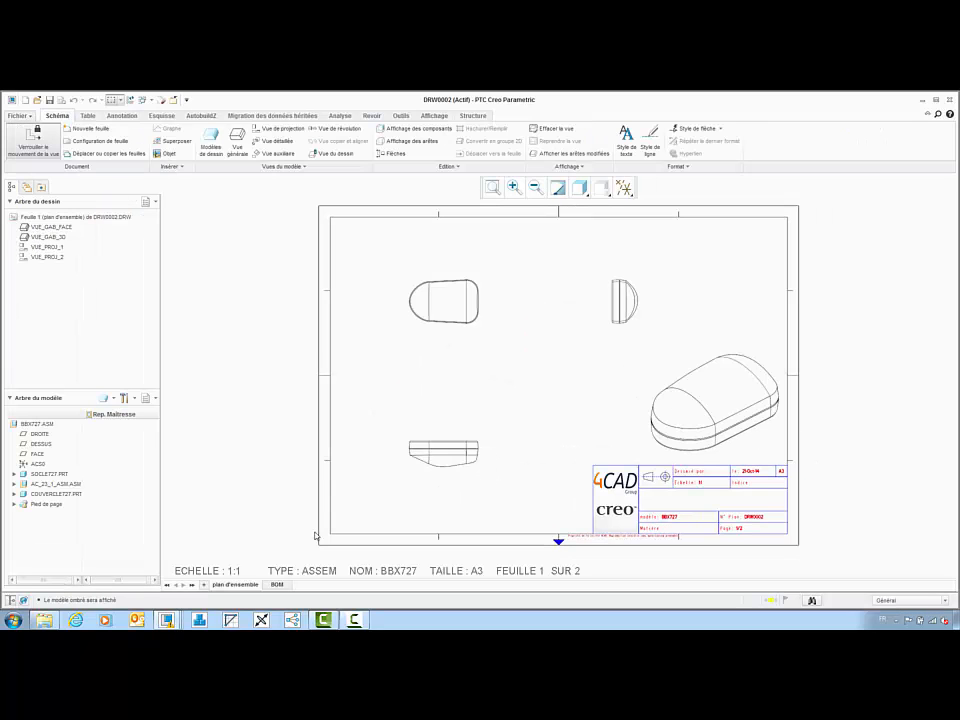
- Examine the BOM sheet's parts list and the balloon of SOCLE727, and close the drawing window
left_click(275, 584)
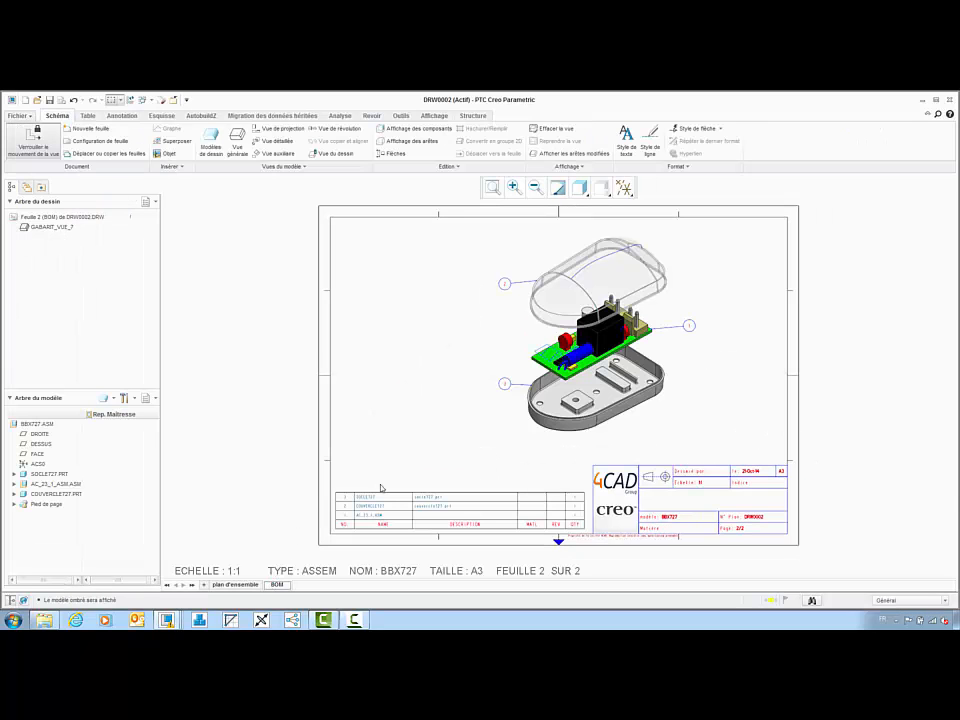
scroll(440, 542, "down", 3)
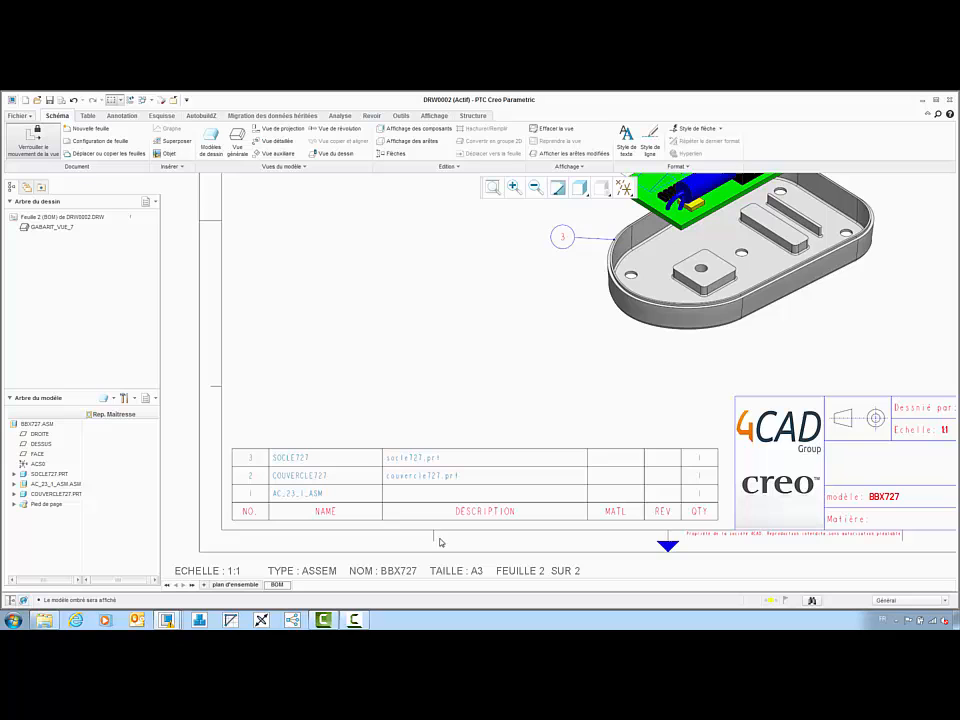
left_click(310, 465)
scroll(318, 508, "up", 3)
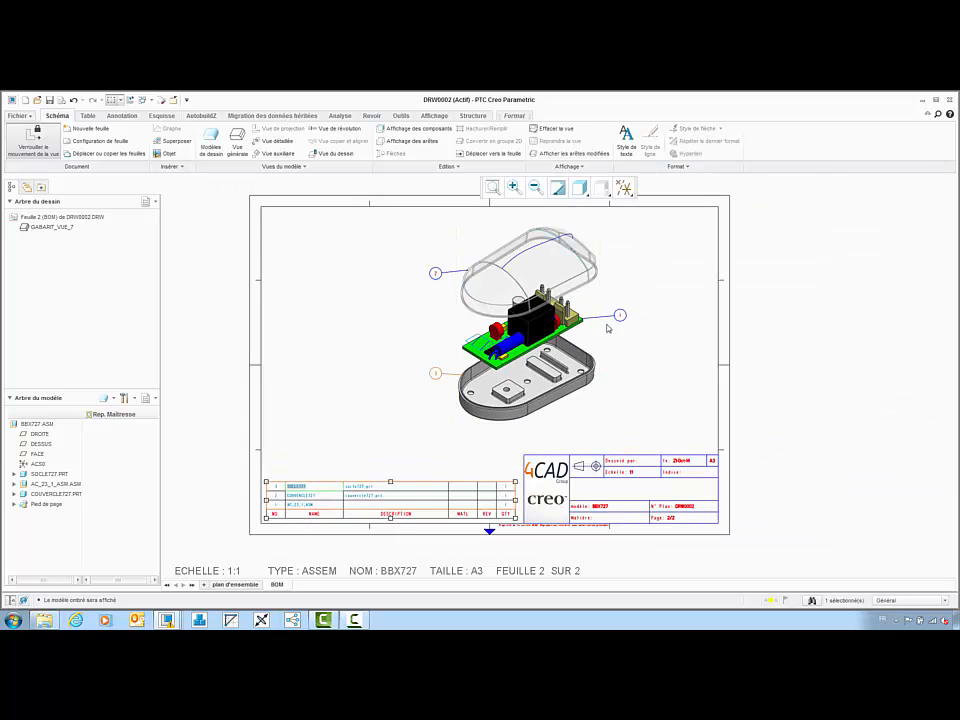
middle_click_drag(620, 316, 689, 326)
left_click(174, 101)
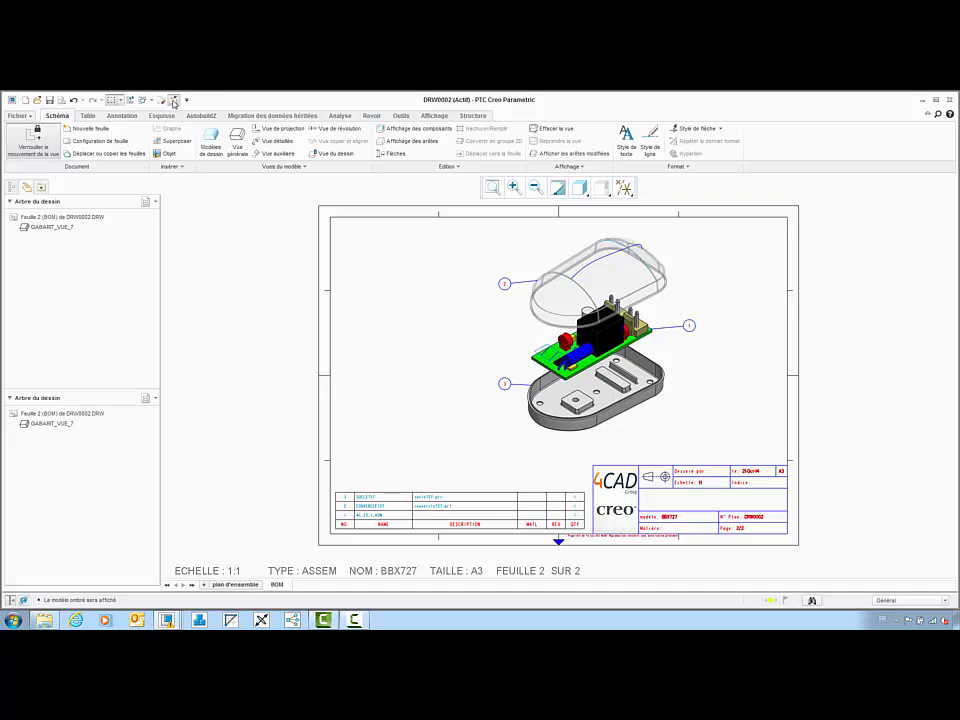
- Save a copy of the BBX727 assembly in WWW format as bbx727_asm_www
left_click(20, 116)
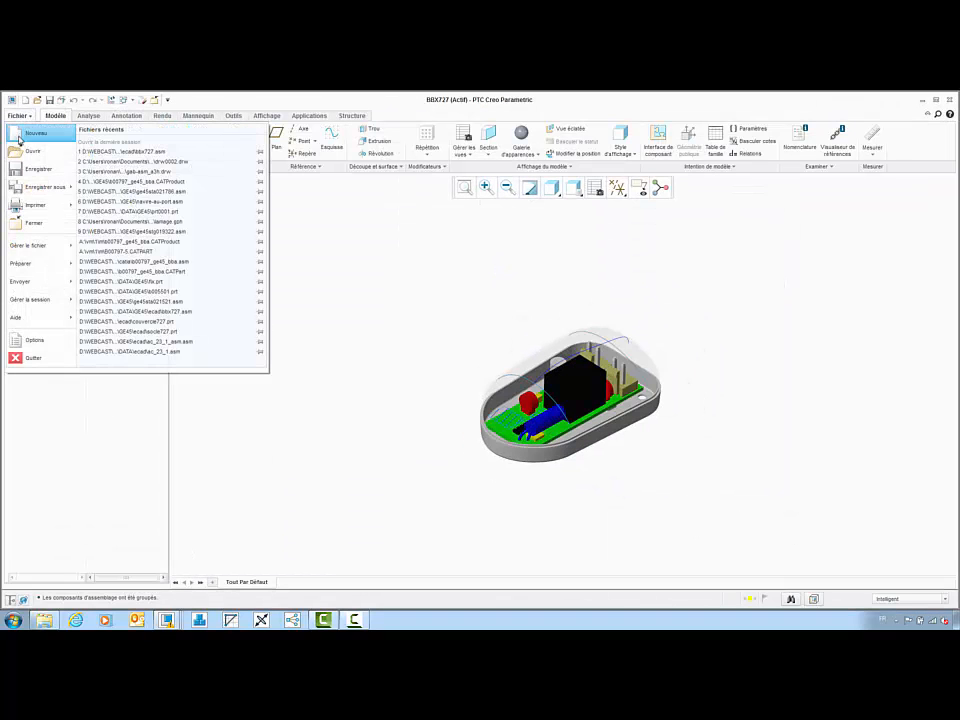
mouse_move(38, 187)
left_click(131, 145)
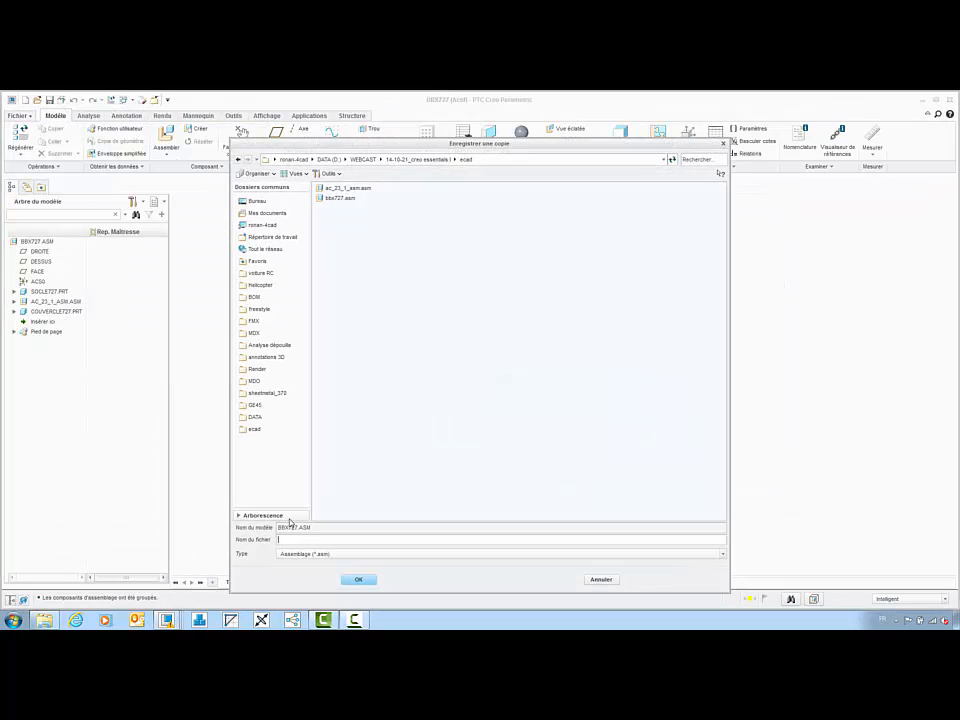
left_click(302, 554)
left_click(386, 521)
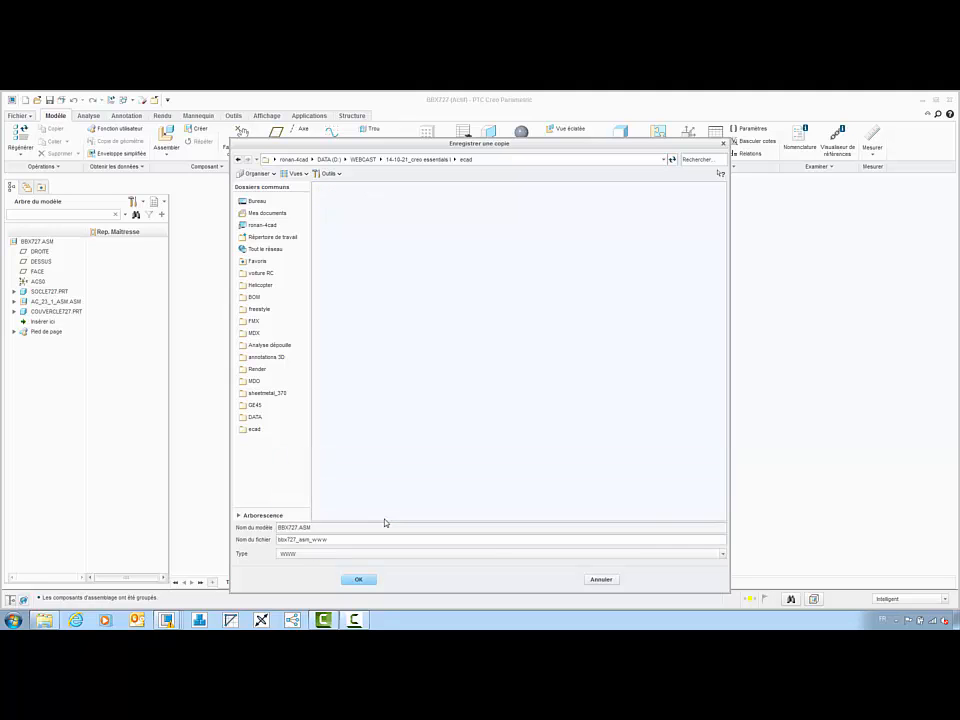
left_click(358, 579)
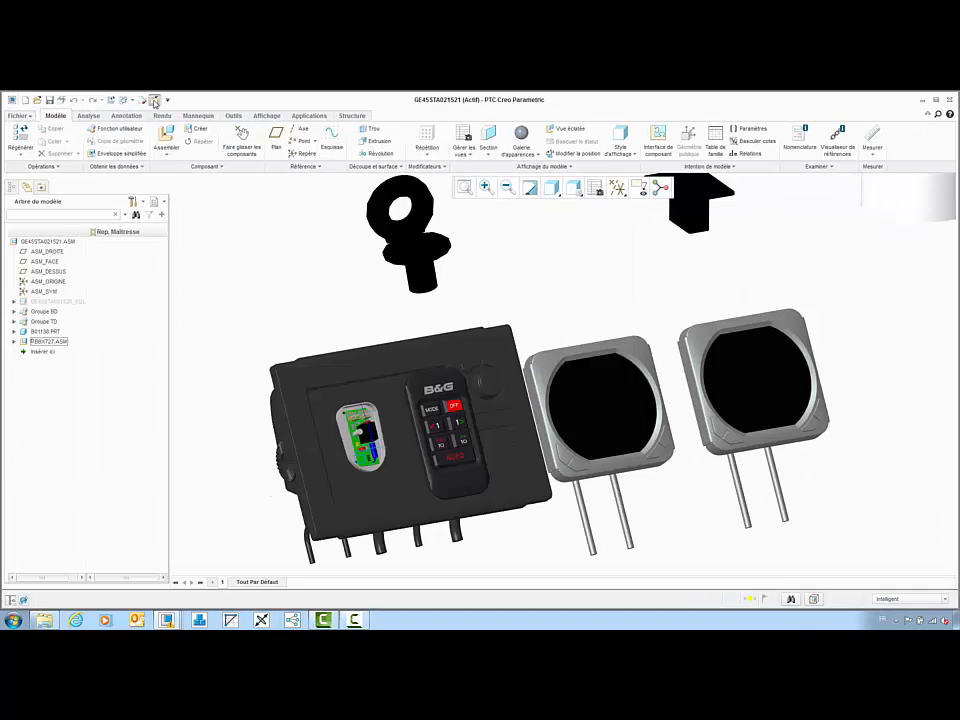
- Close the GE45STA021521 window and clear the *21521* search in the boat assembly's model tree
left_click(155, 101)
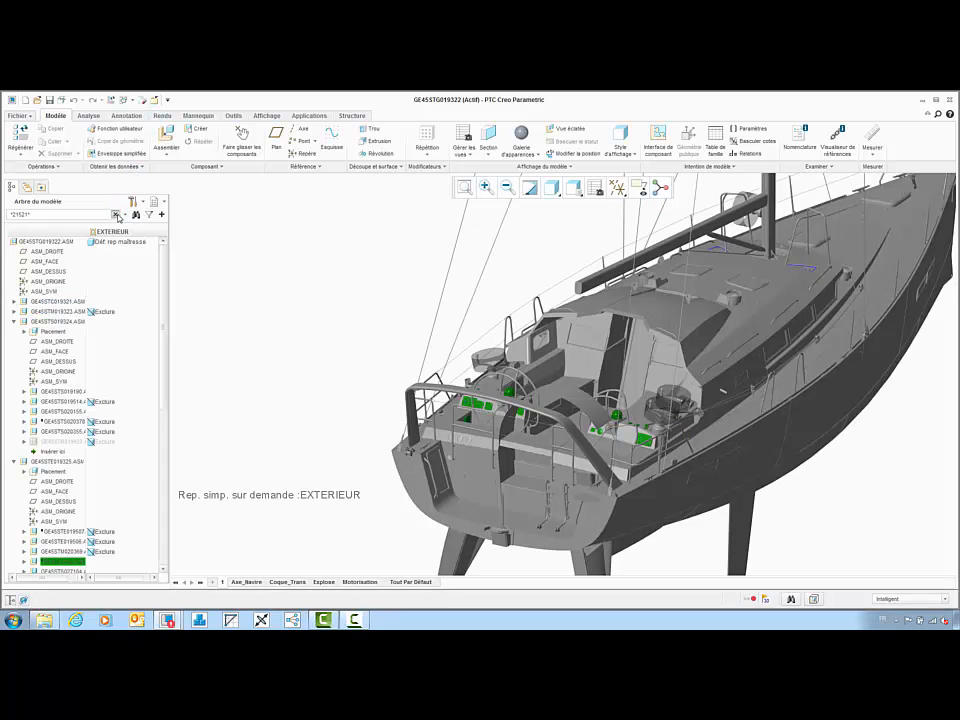
left_click(116, 215)
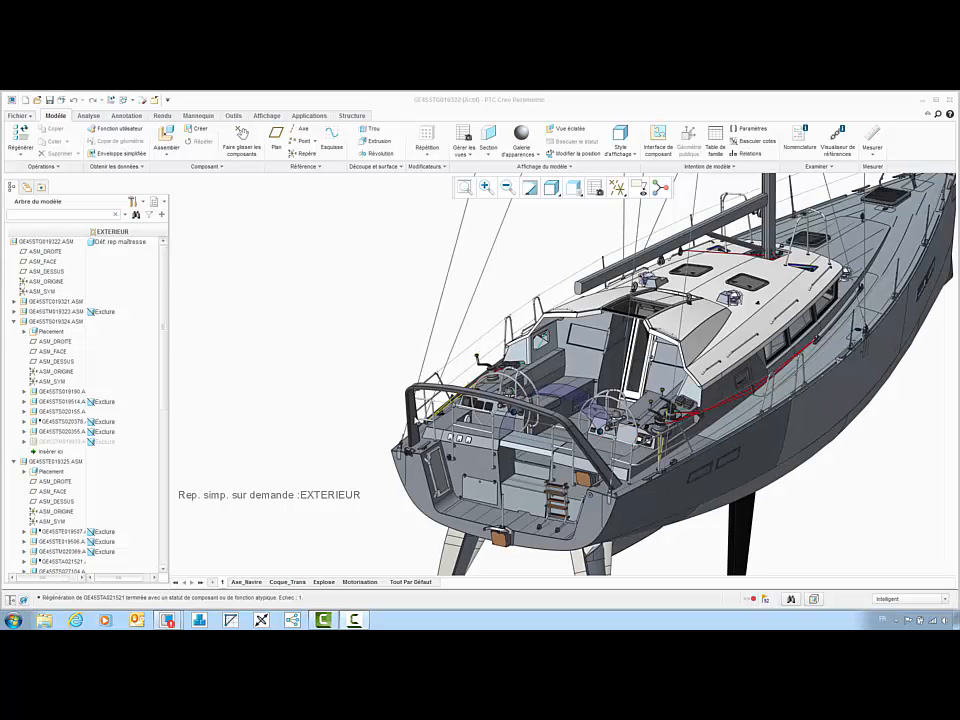
- Locate the cockpit winch component in the model tree and open its parent assembly GE45STA021783 in the master representation
right_click(492, 377)
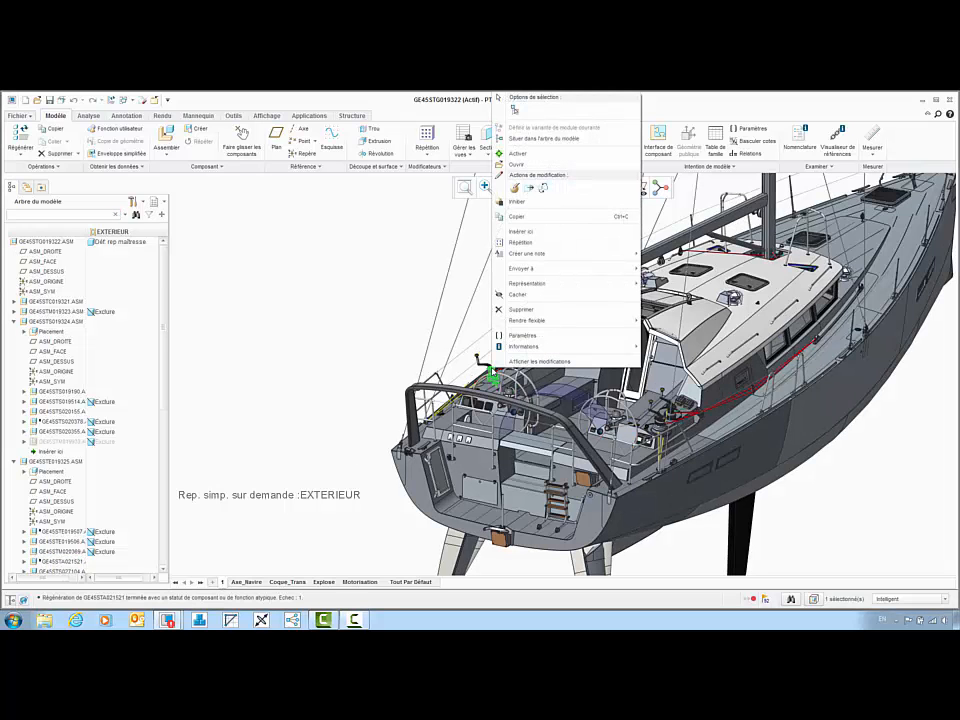
left_click(540, 138)
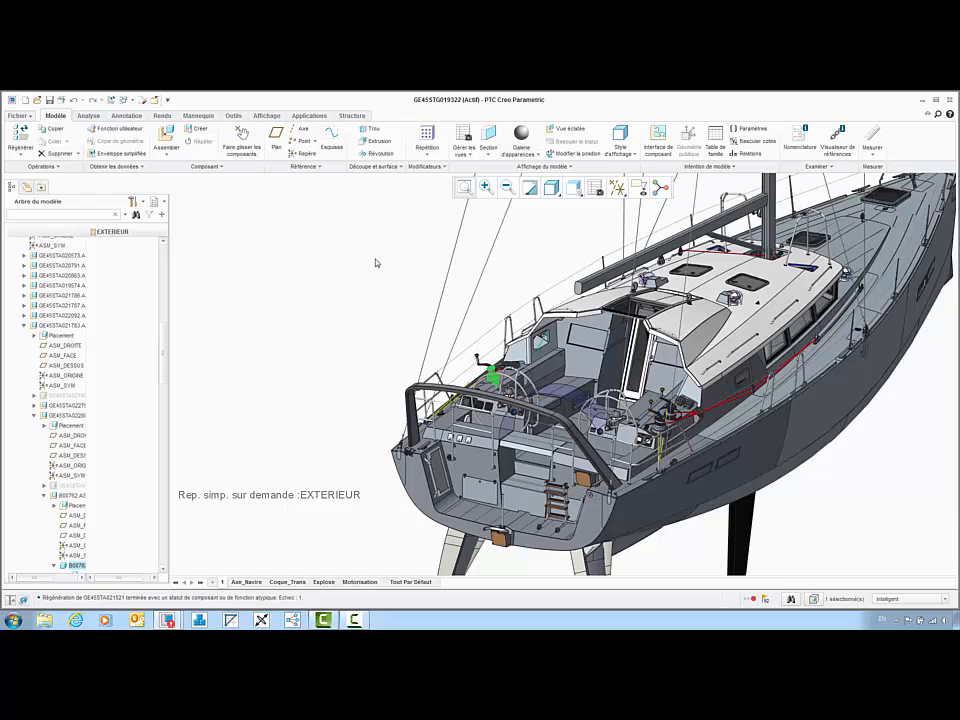
left_click(60, 326)
right_click(77, 326)
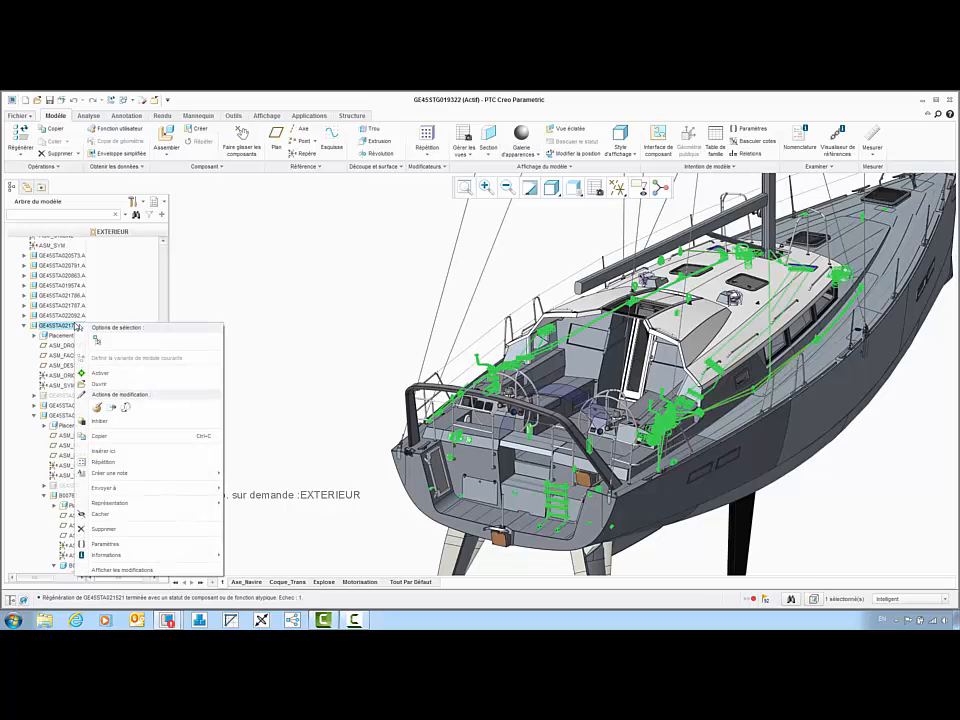
left_click(97, 383)
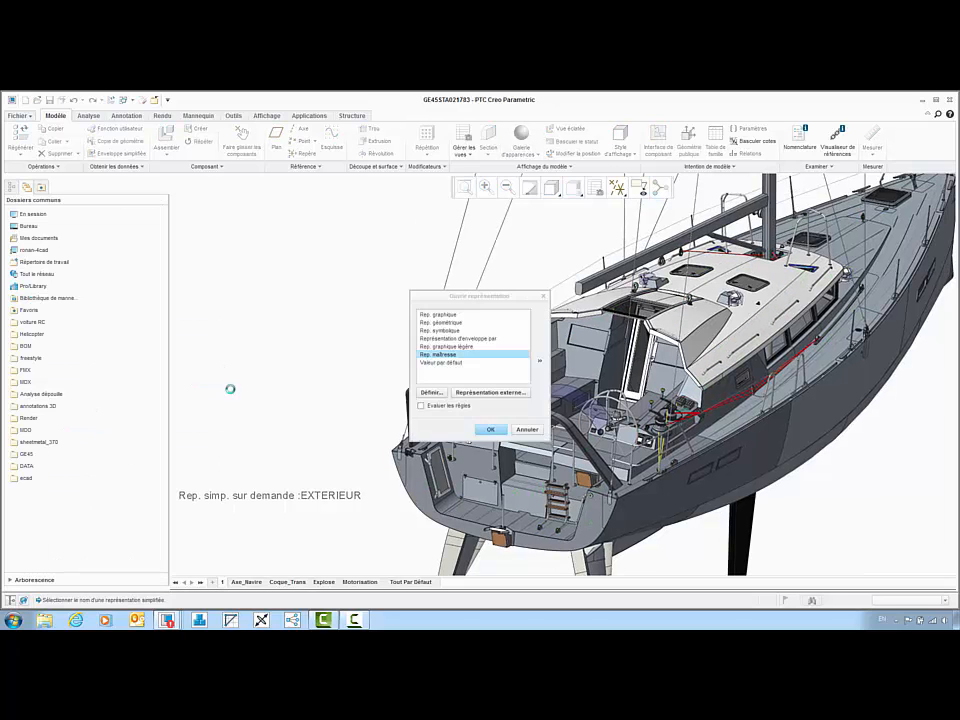
key("Return")
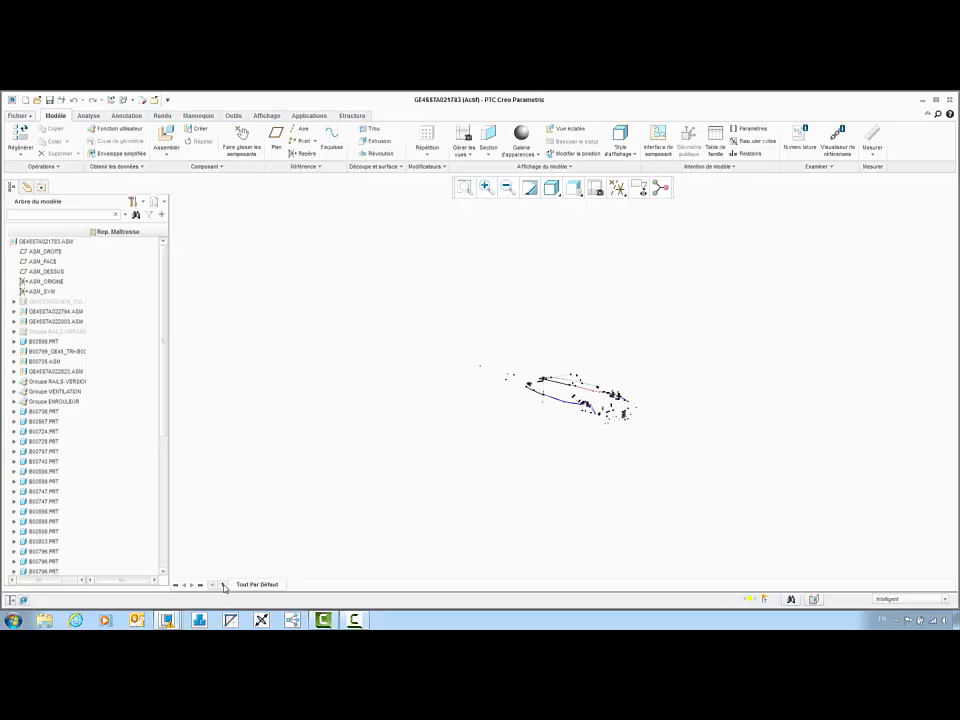
- Unhide all hidden items in the GE45STA021783 assembly around the deck winch
scroll(580, 395, "up", 5)
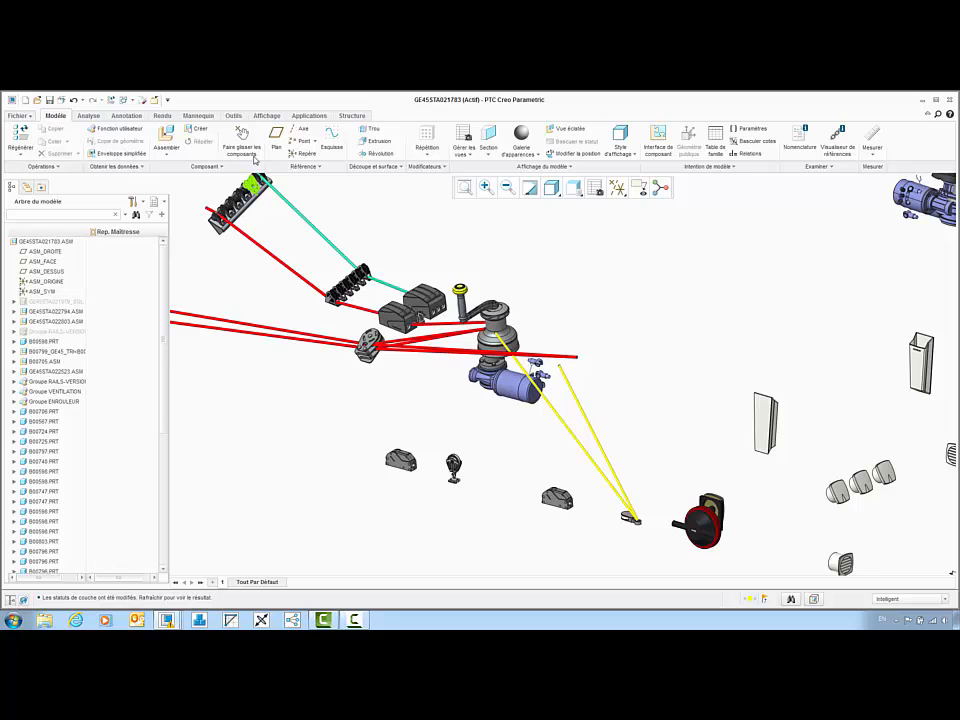
left_click(264, 116)
left_click(74, 141)
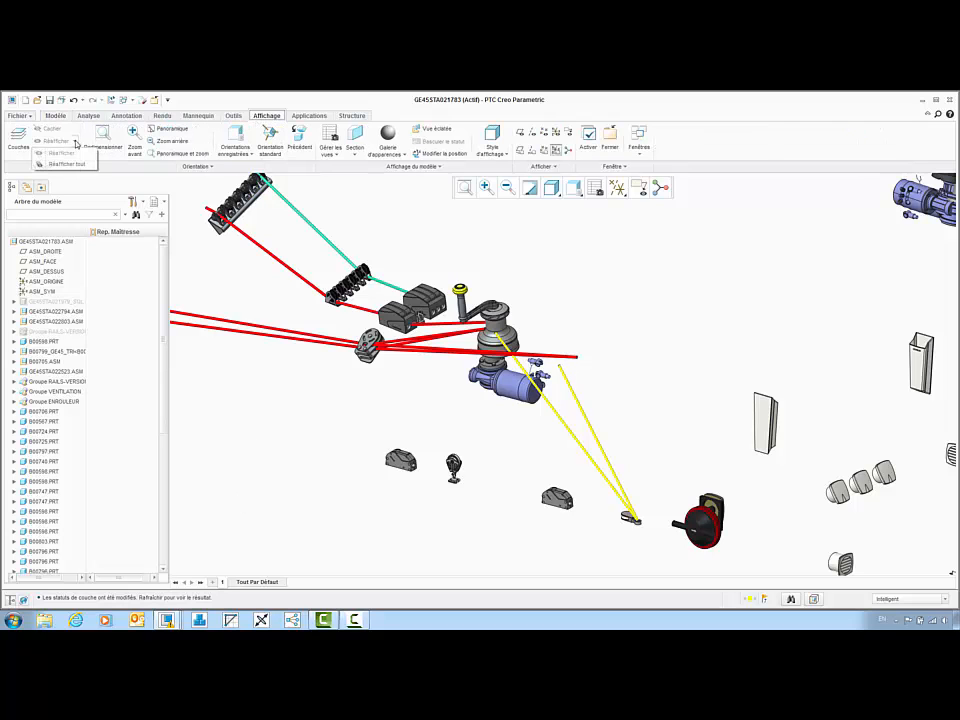
left_click(62, 158)
- Insert the CATIA V5 CATProduct b00797_ge45_bba as a new component of the assembly
left_click(56, 116)
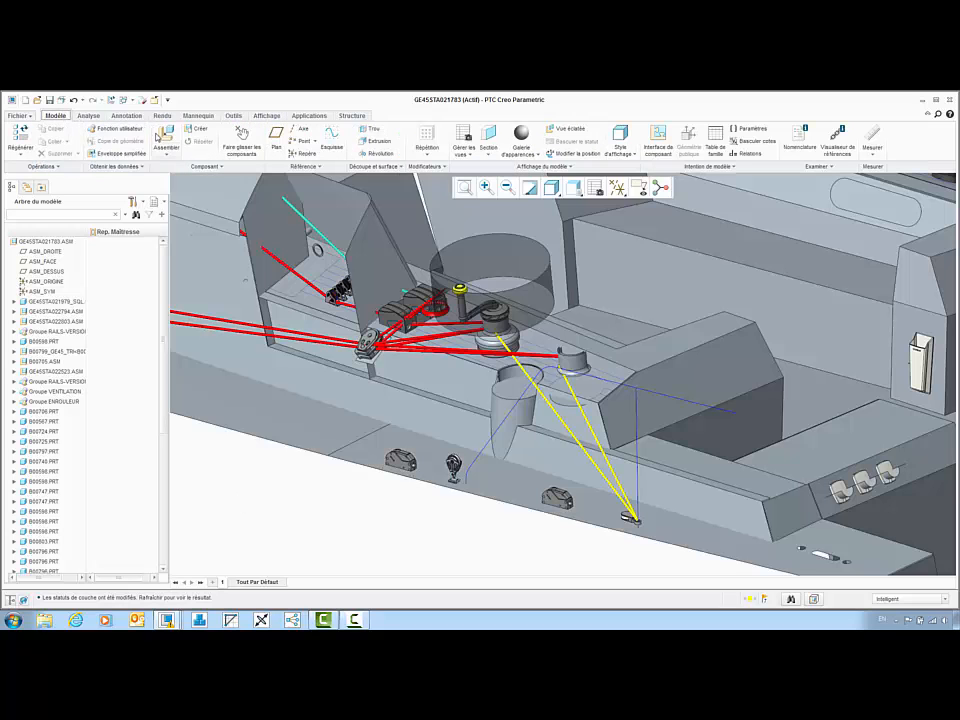
left_click(166, 137)
left_click(619, 537)
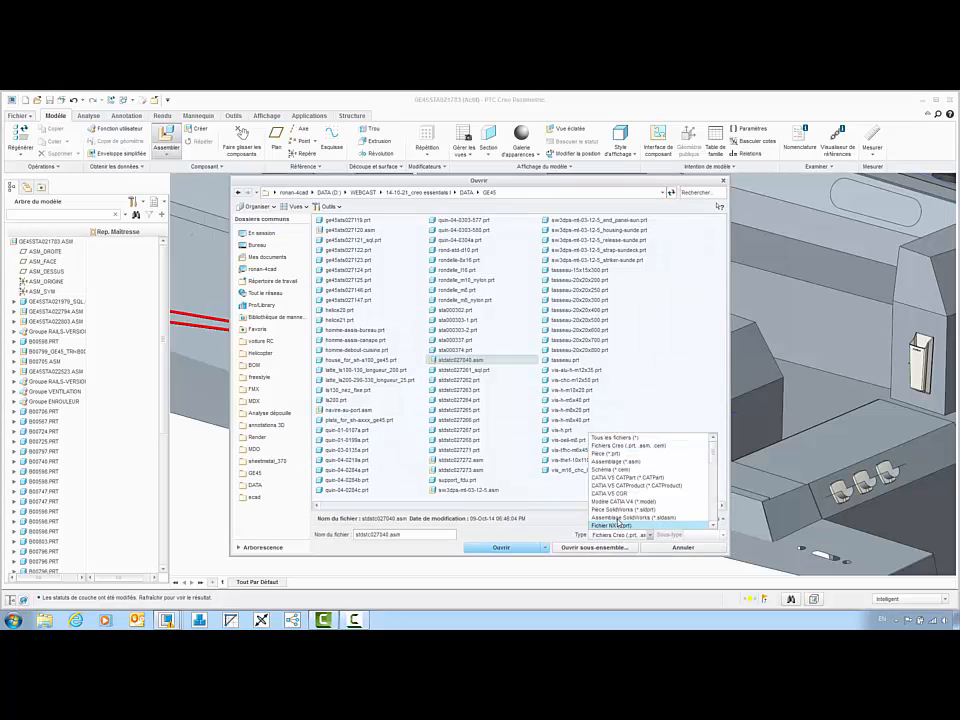
left_click(615, 488)
left_click(390, 251)
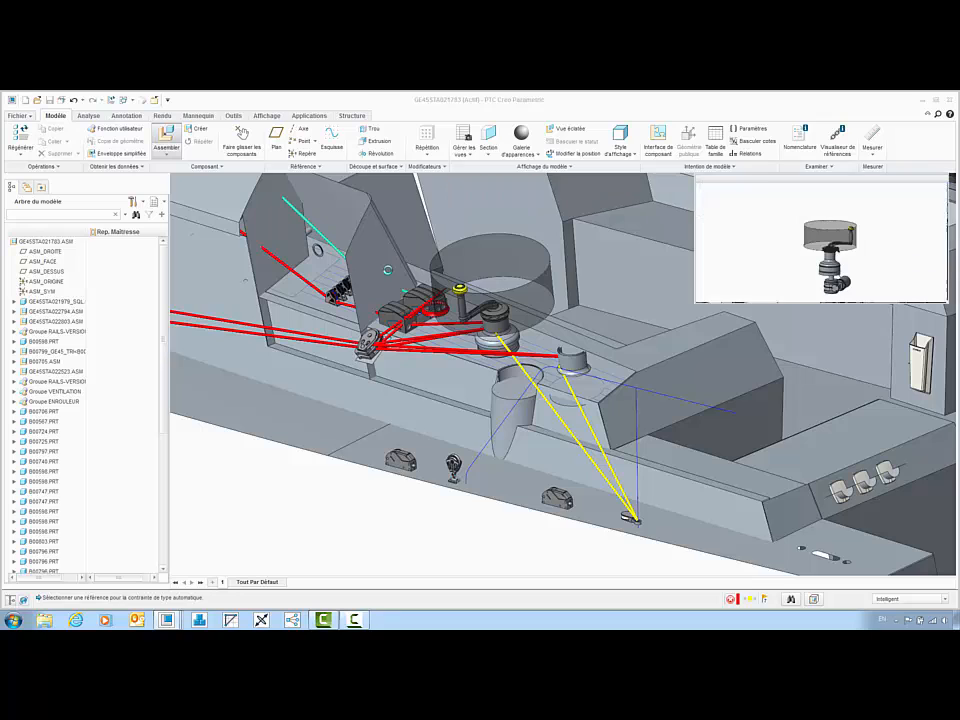
- Place the imported winch with its placement coordinate system coincident with the WINCHPRIMBAB coordinate system, with coordinate systems hidden again
left_click(877, 198)
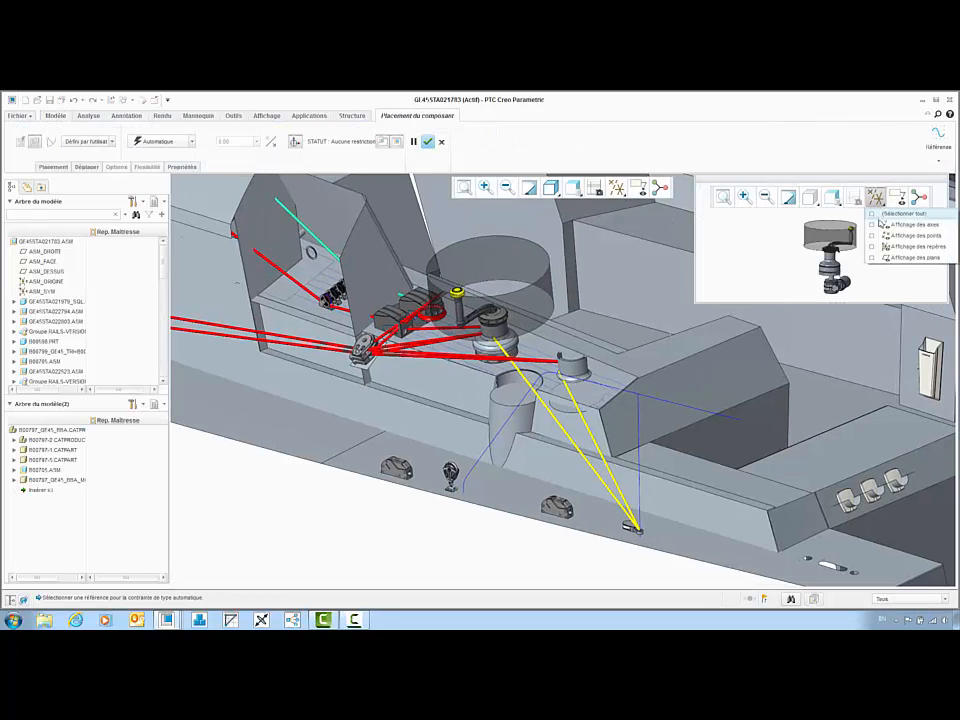
left_click(880, 246)
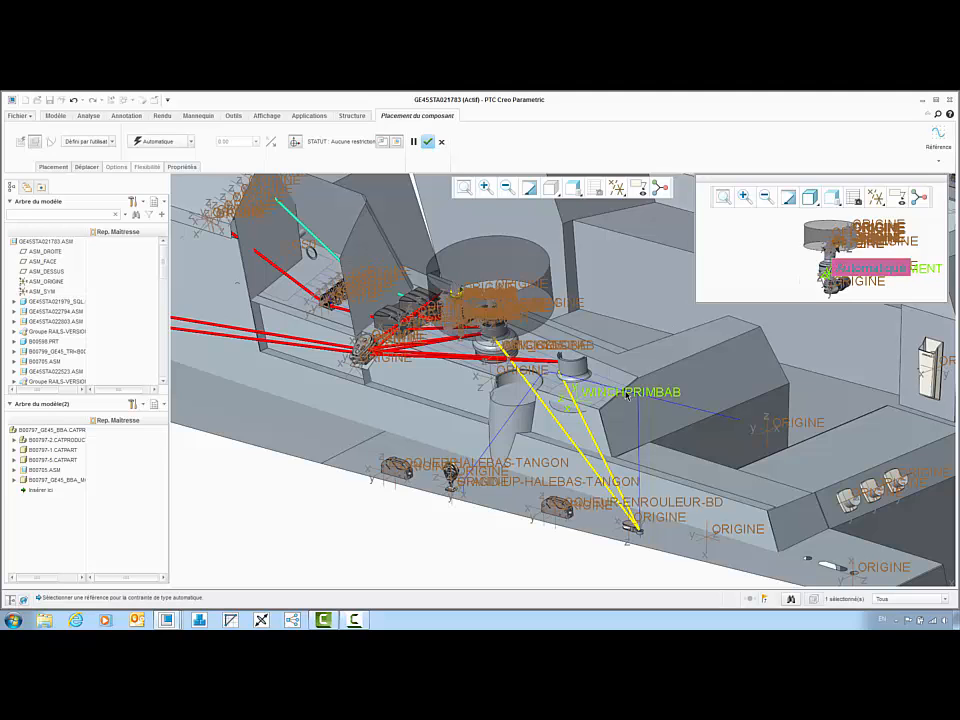
left_click(627, 395)
left_click(617, 187)
left_click(645, 237)
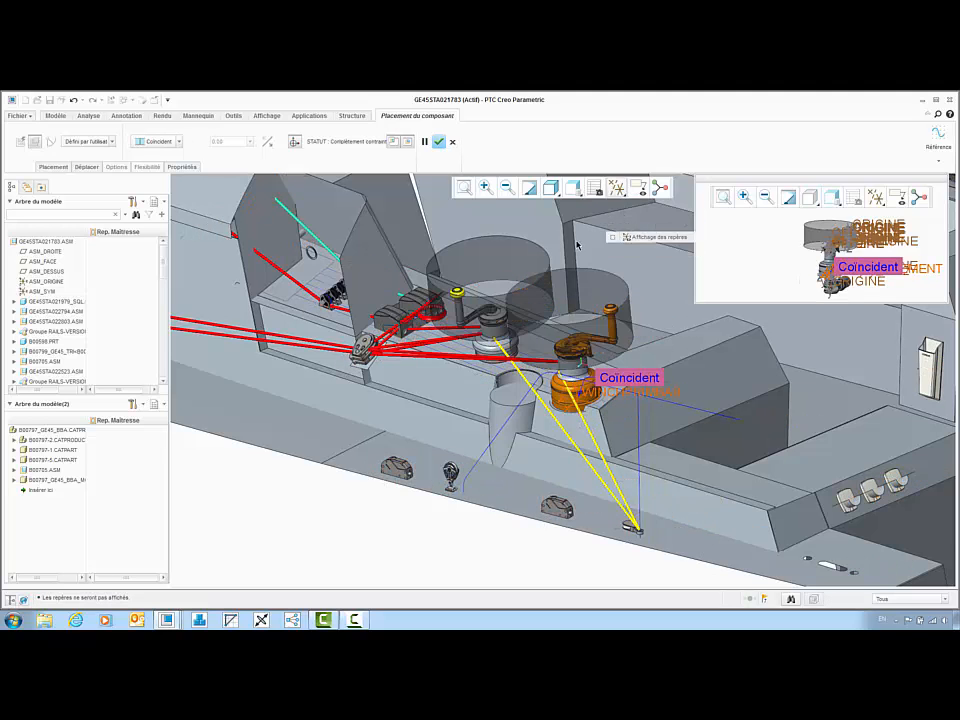
middle_click(577, 244)
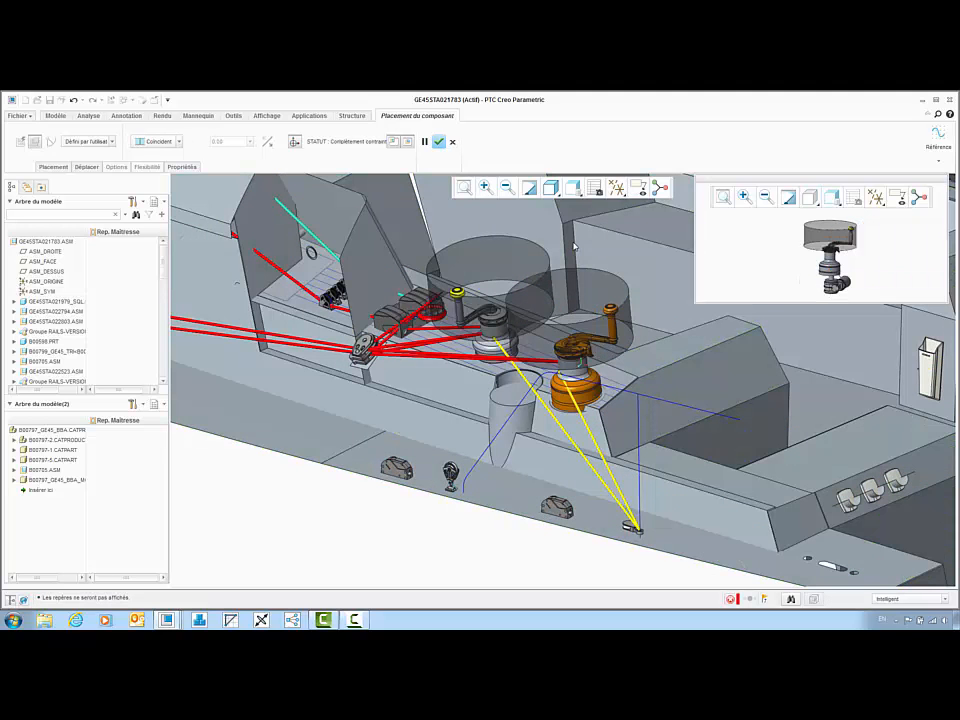
- Reset the visibility status of the assembly GE45STA021783
left_click(260, 116)
left_click(56, 154)
left_click(64, 176)
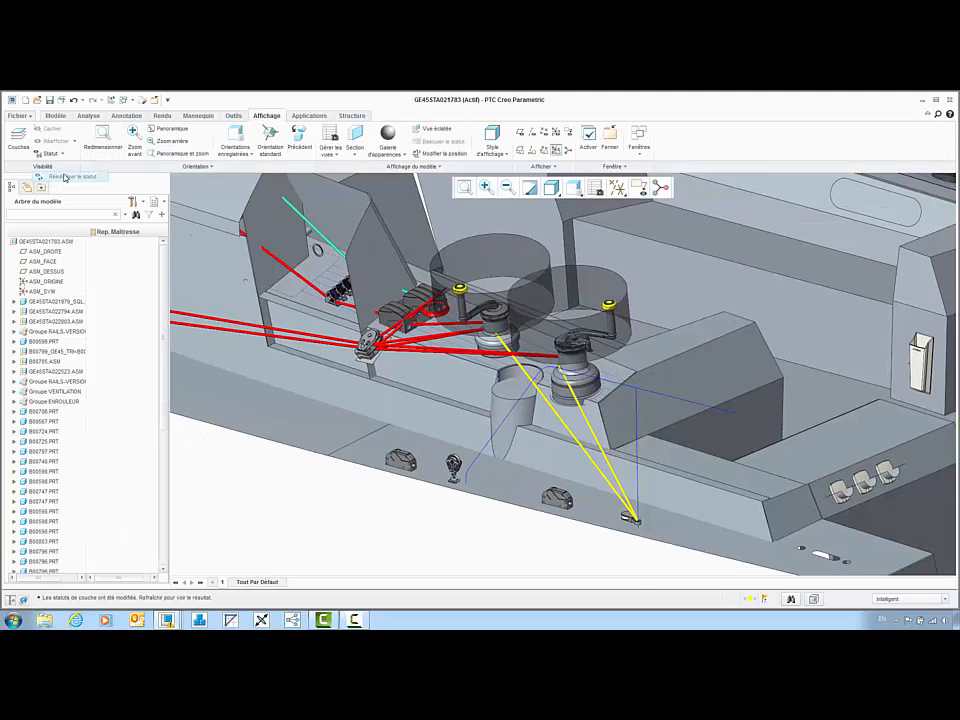
- Open the winch product B00797_GE45_BBA on its own from the deck fittings assembly
left_click(55, 116)
left_click_drag(163, 260, 166, 447)
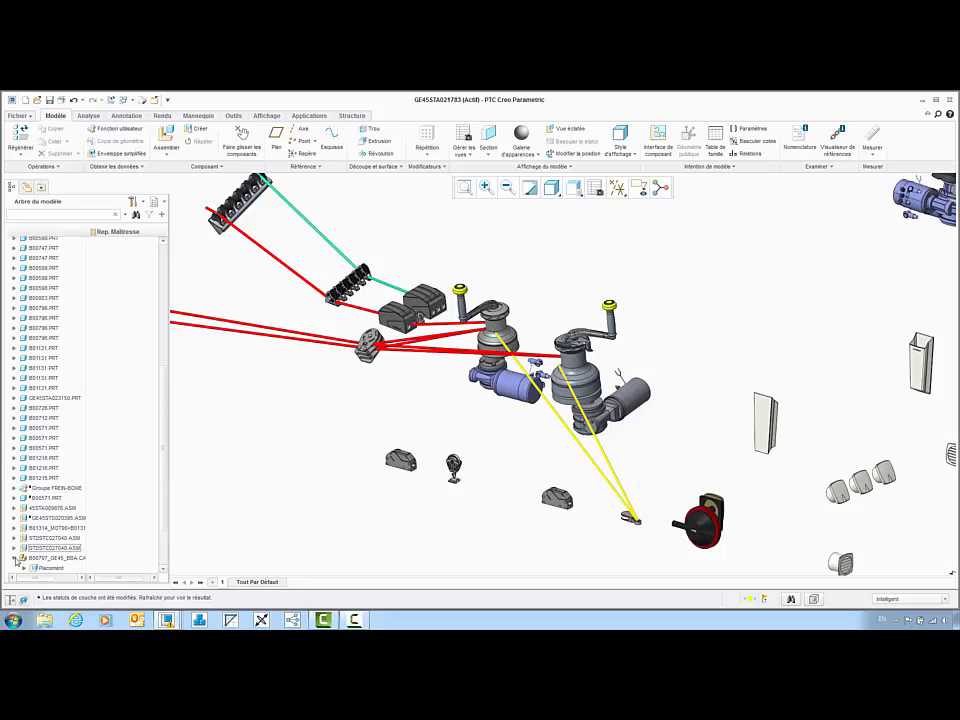
scroll(23, 564, "down", 2)
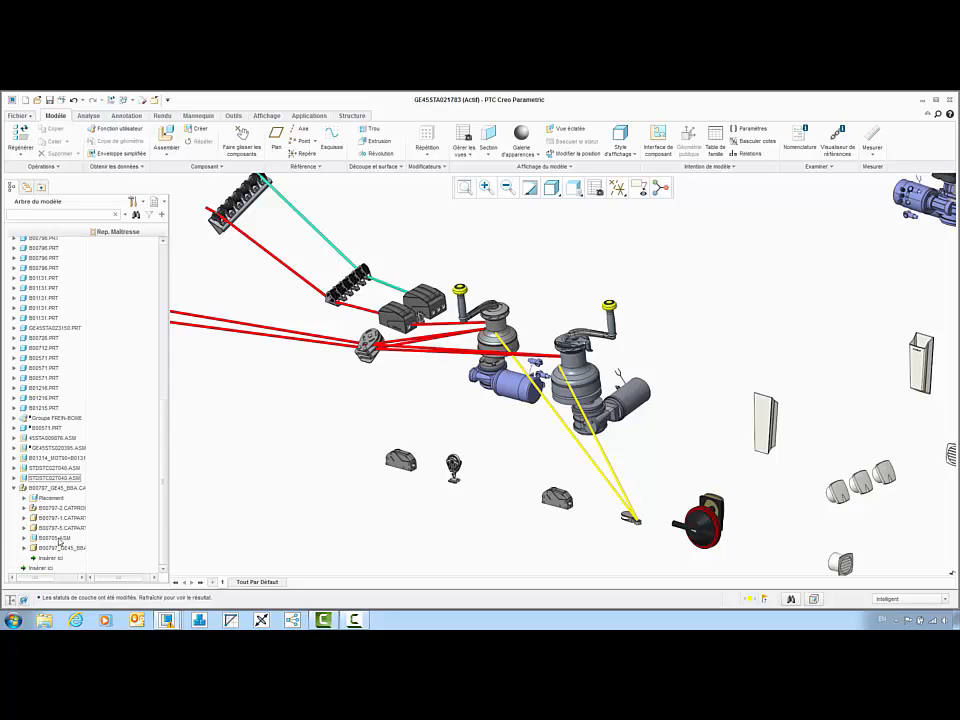
right_click(49, 489)
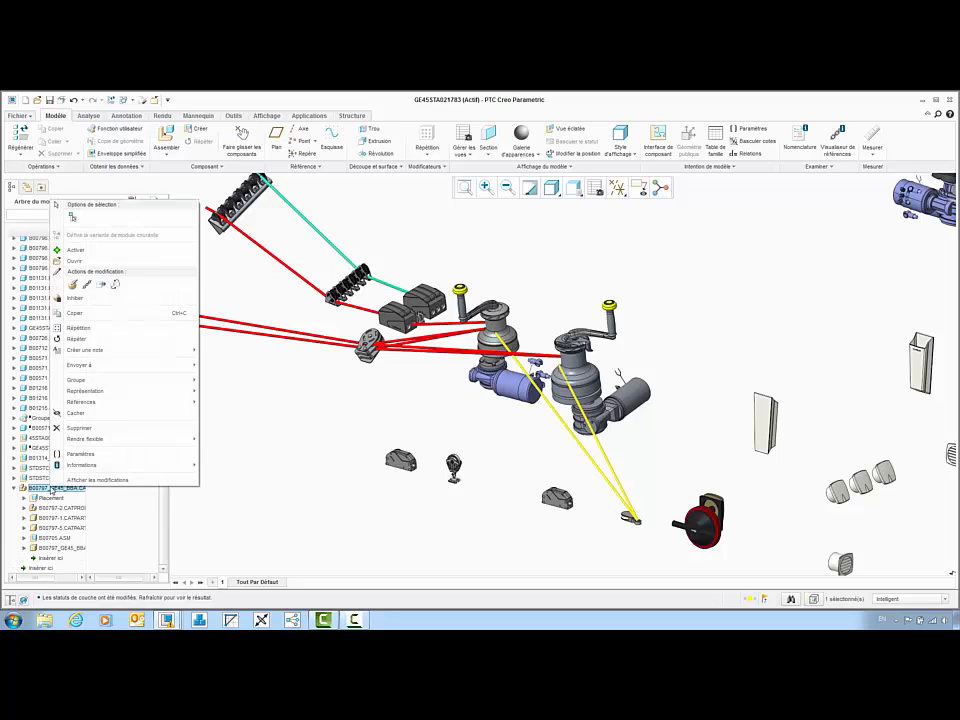
left_click(84, 262)
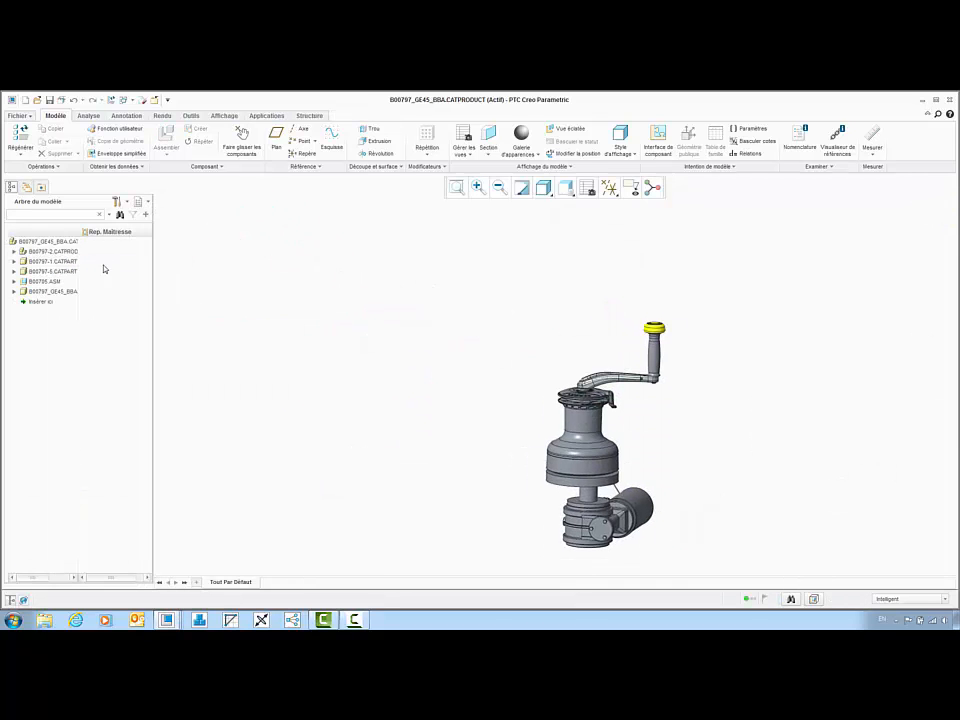
- Open the winch drum part B00797-3.CATPART from the winch product
scroll(692, 546, "down", 2)
scroll(532, 430, "up", 1)
mouse_move(532, 434)
middle_mouse_down()
mouse_move(516, 463)
mouse_move(513, 452)
middle_mouse_up()
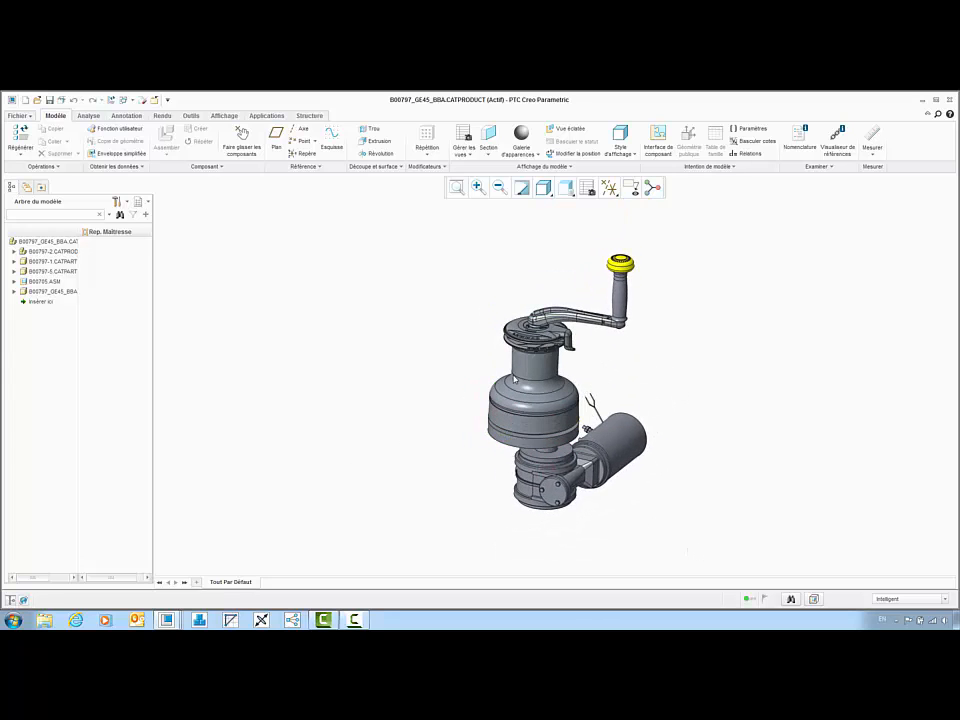
left_click(516, 378)
right_click(516, 378)
left_click(537, 449)
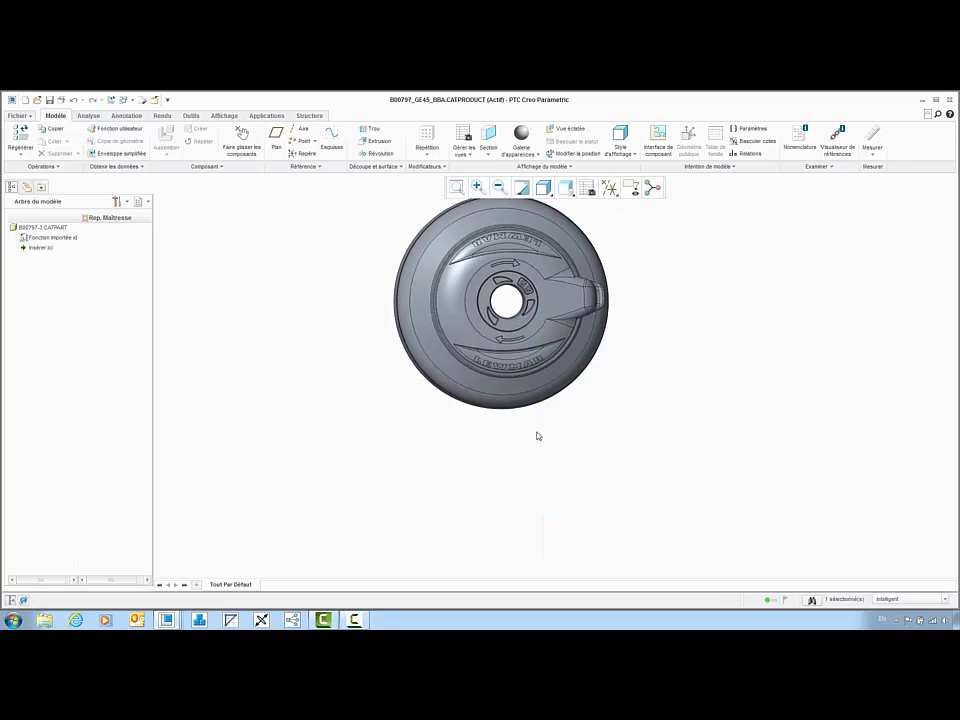
- Select the floor of an engraved rotation arrow on the drum's top face and extend the selection with the Coupes shape rule
left_click(477, 187)
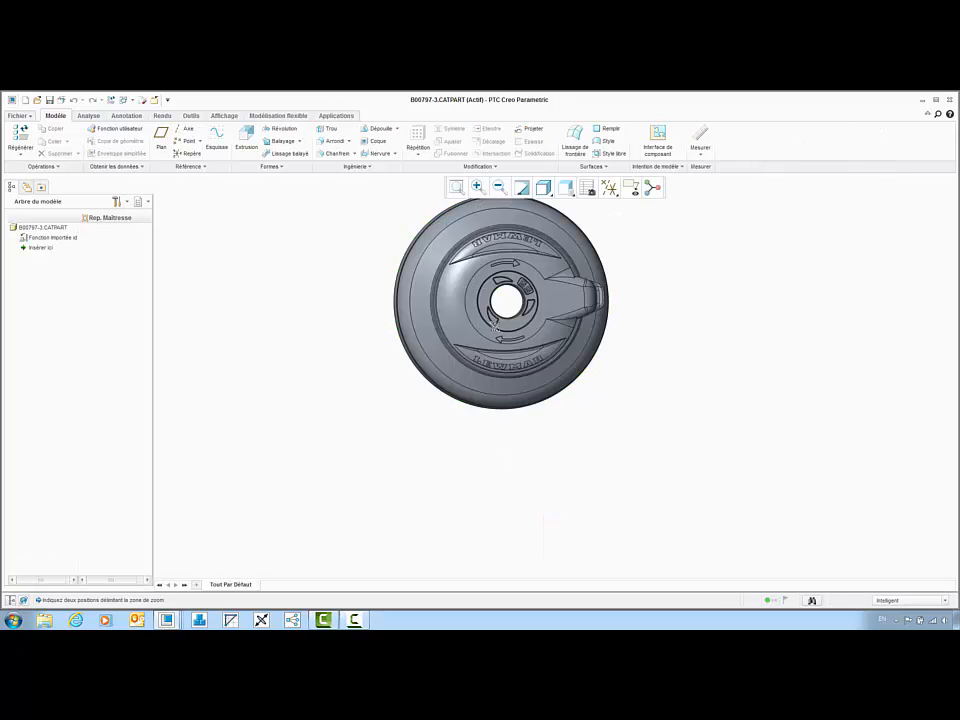
scroll(535, 353, "down", 10)
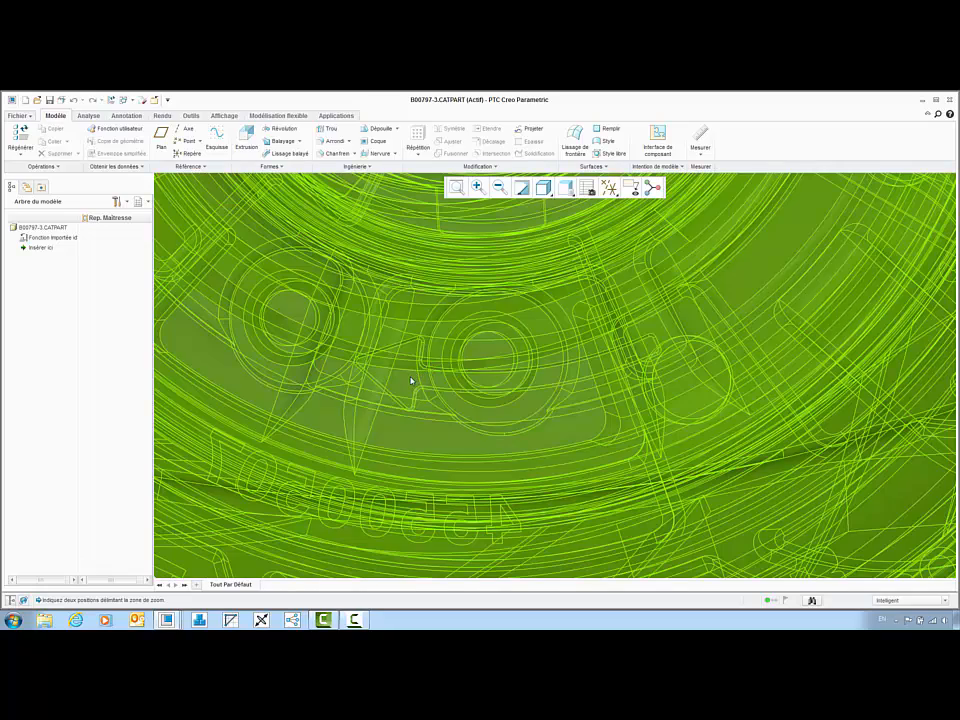
scroll(415, 380, "down", 3)
left_click(418, 379)
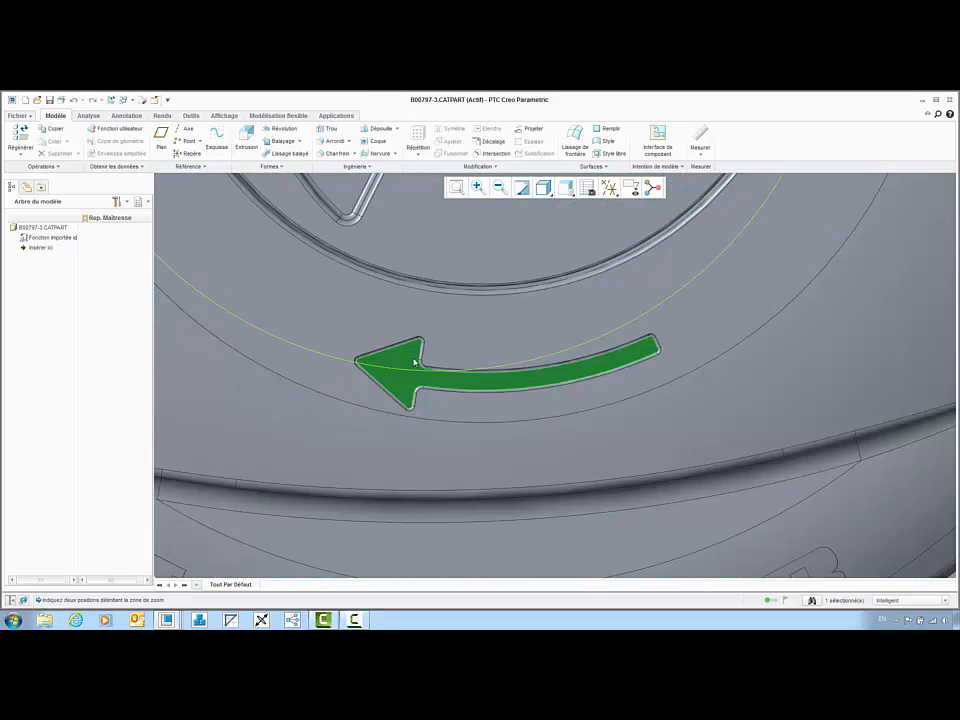
scroll(446, 362, "up", 9)
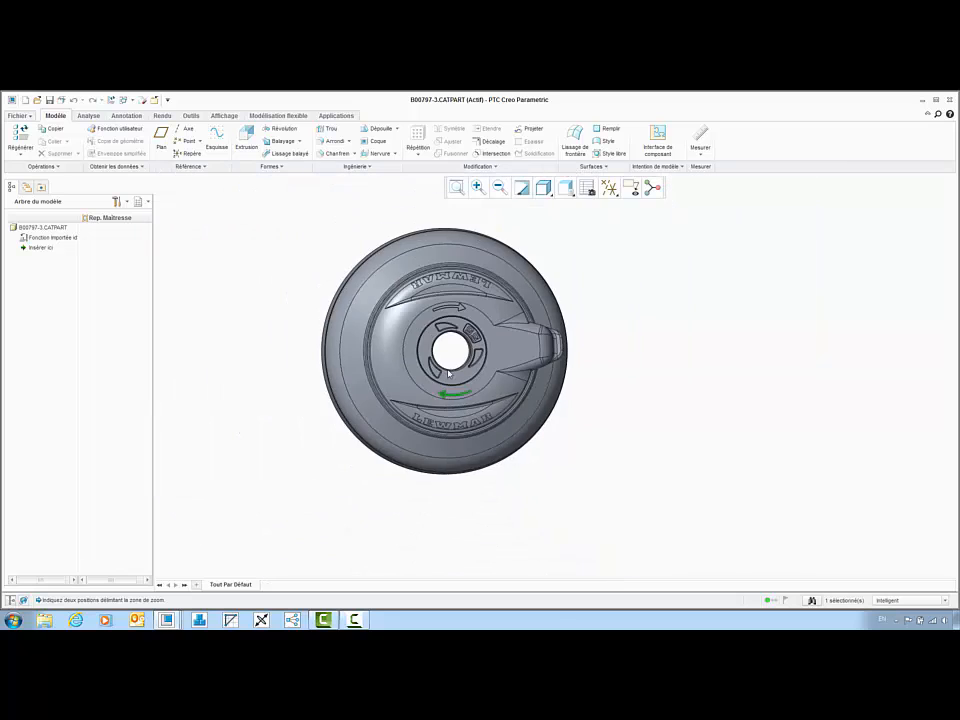
middle_click_drag(447, 371, 448, 344)
scroll(430, 360, "down", 6)
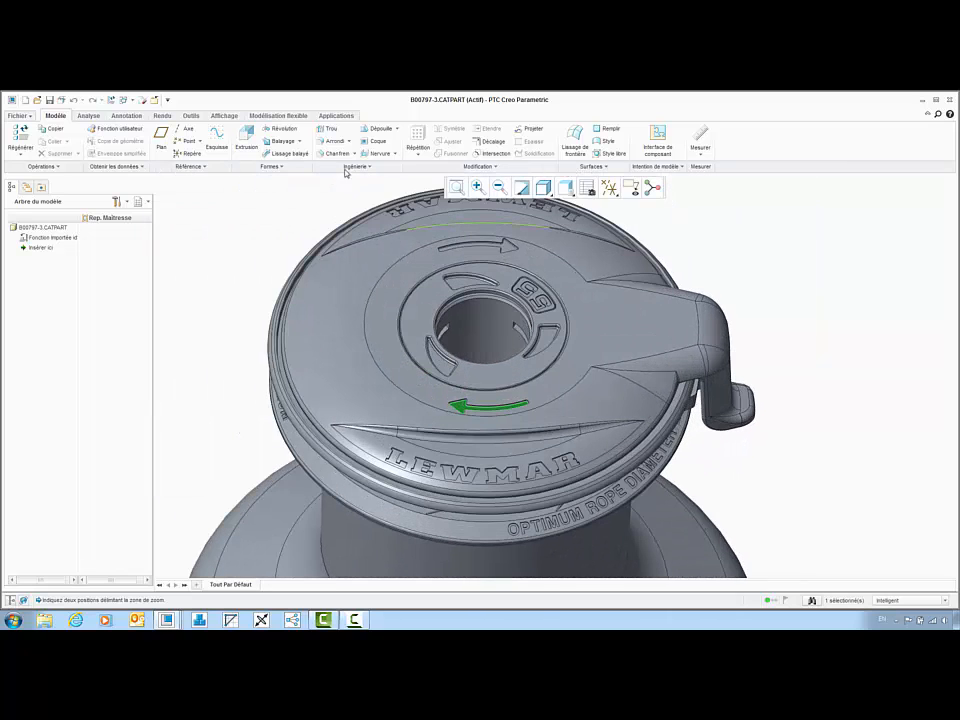
left_click(295, 117)
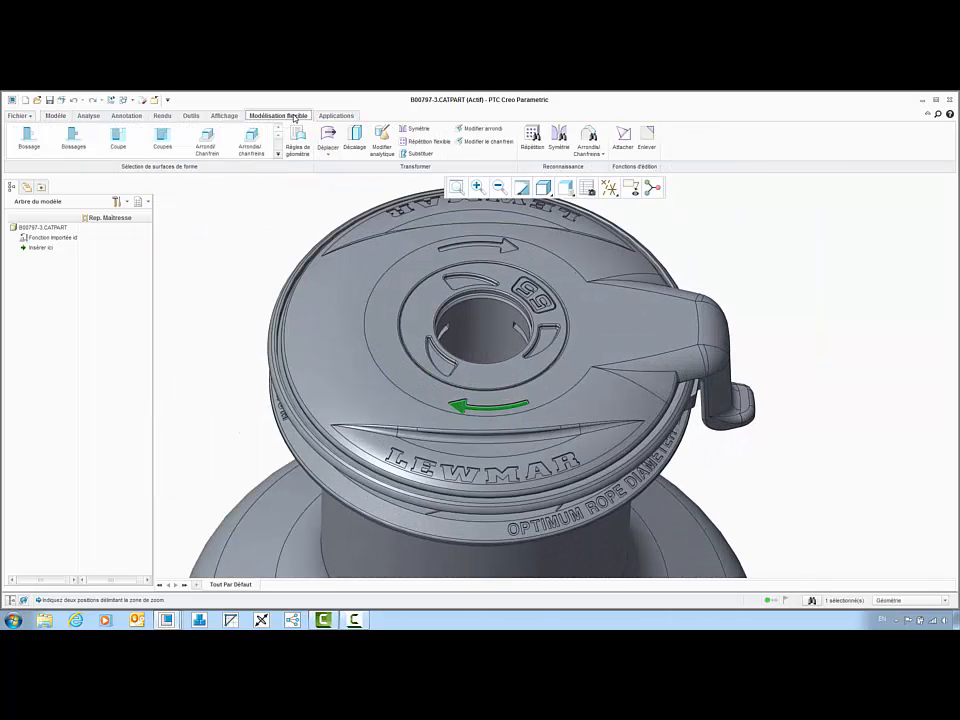
left_click(165, 146)
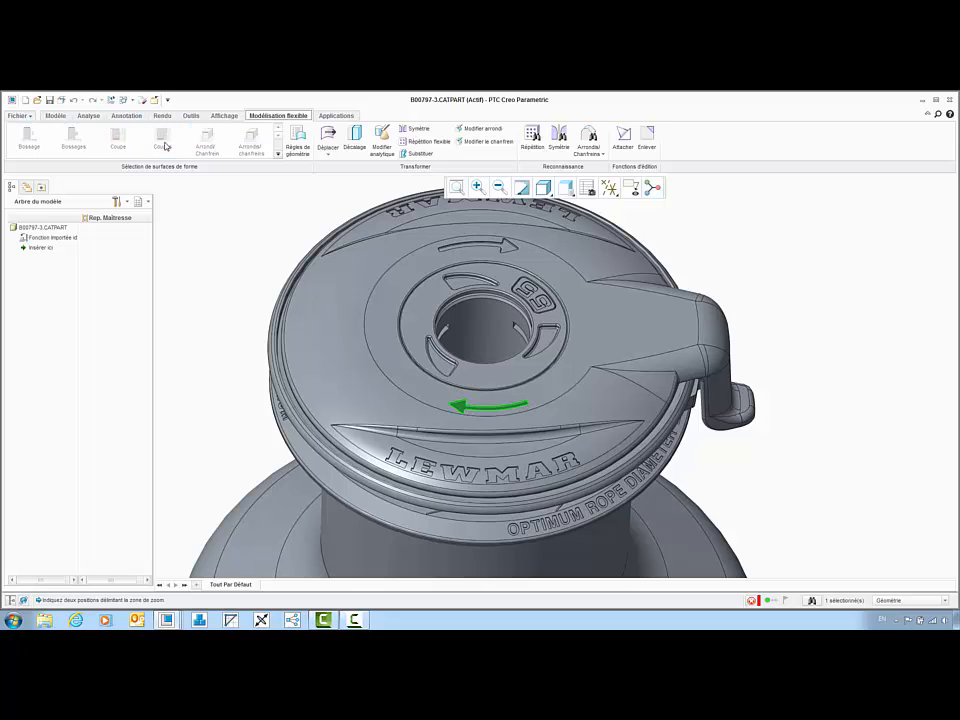
- Recognise the engraved arrows as an axial pattern, allow its modification, and set 5 instances spaced at 360/5 degrees
left_click(535, 140)
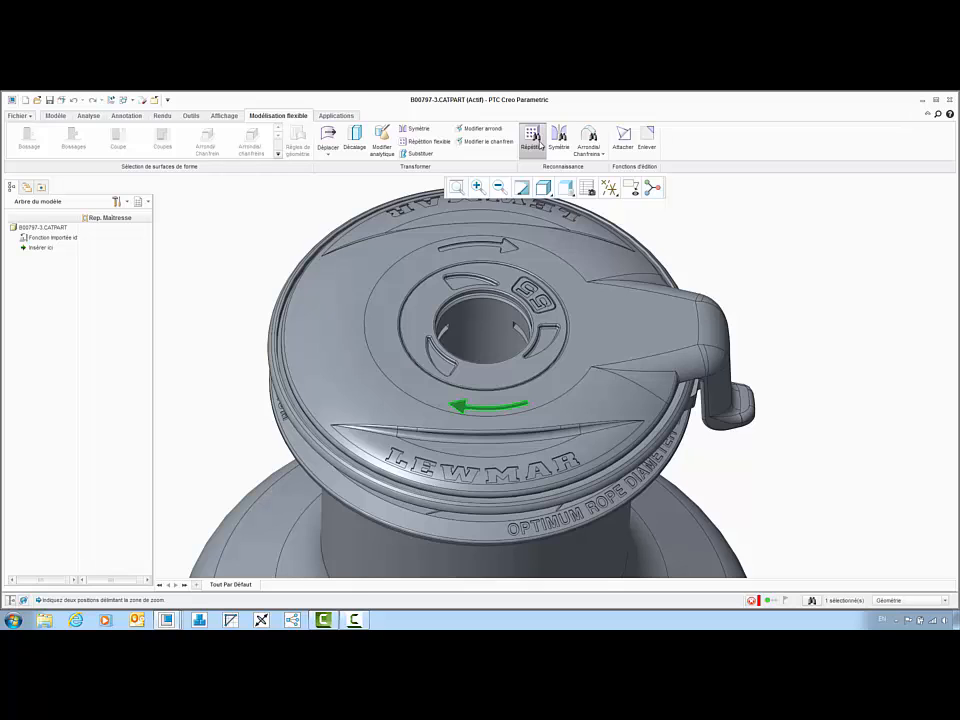
left_click(118, 167)
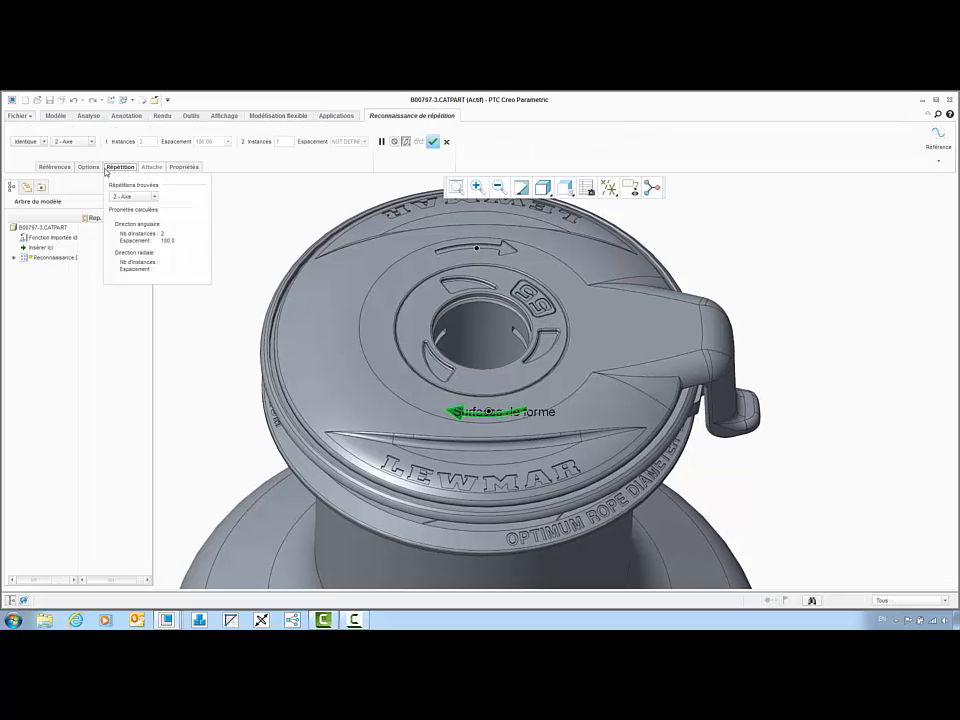
left_click(90, 167)
left_click(86, 200)
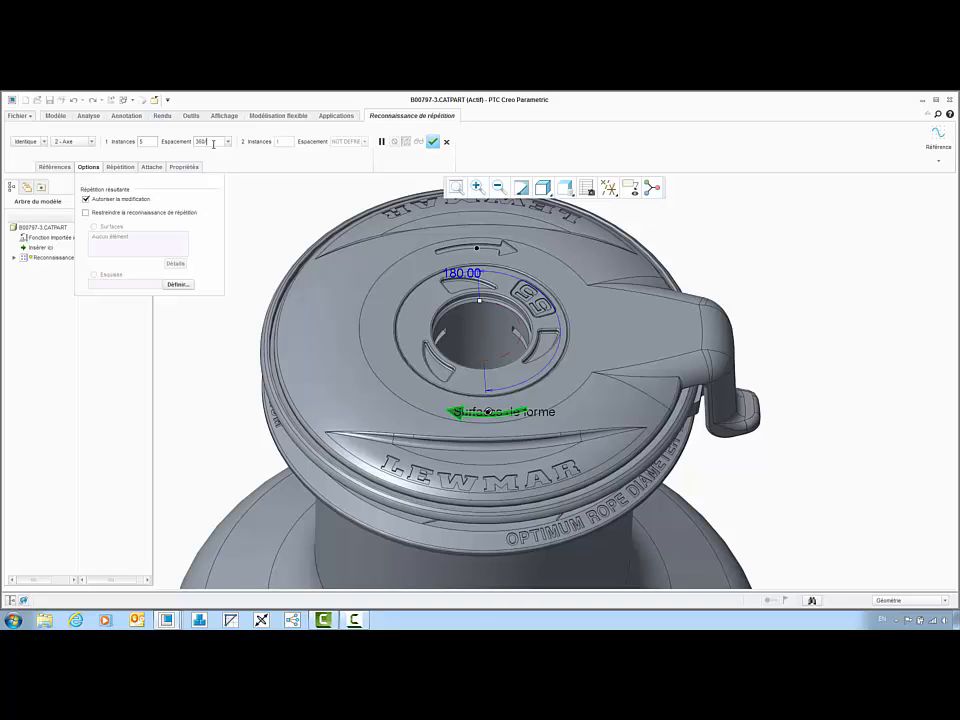
left_click(213, 144)
type("360/5")
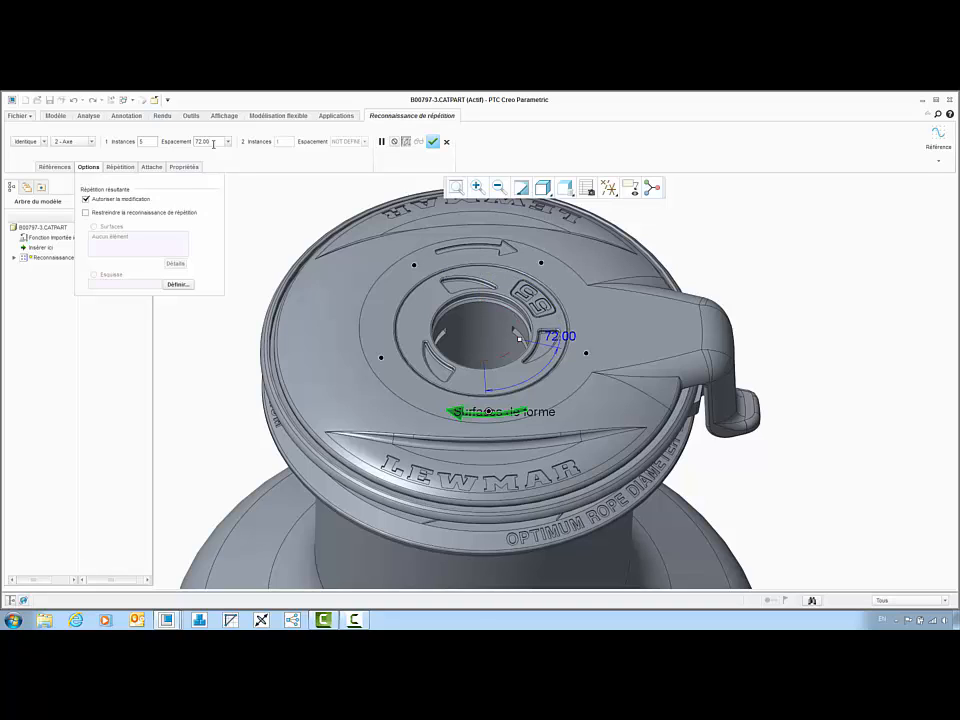
middle_click(253, 201)
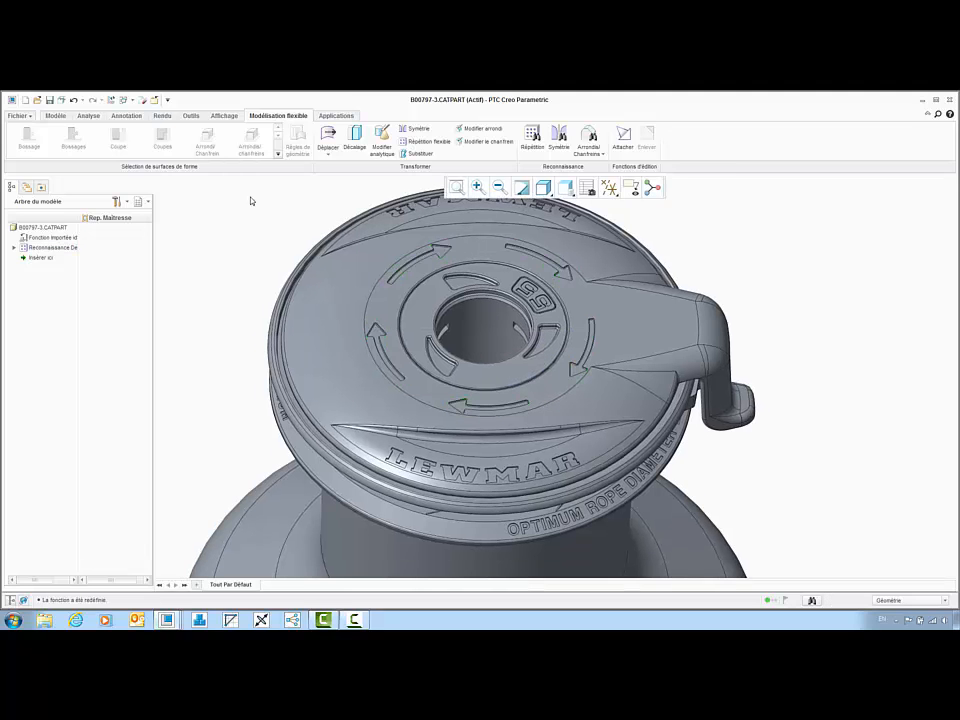
- Start a flexible move of the arrow tail's end surface, with its origin on a new axis through the central bore
mouse_move(529, 405)
middle_mouse_down()
mouse_move(542, 390)
mouse_move(538, 403)
middle_mouse_up()
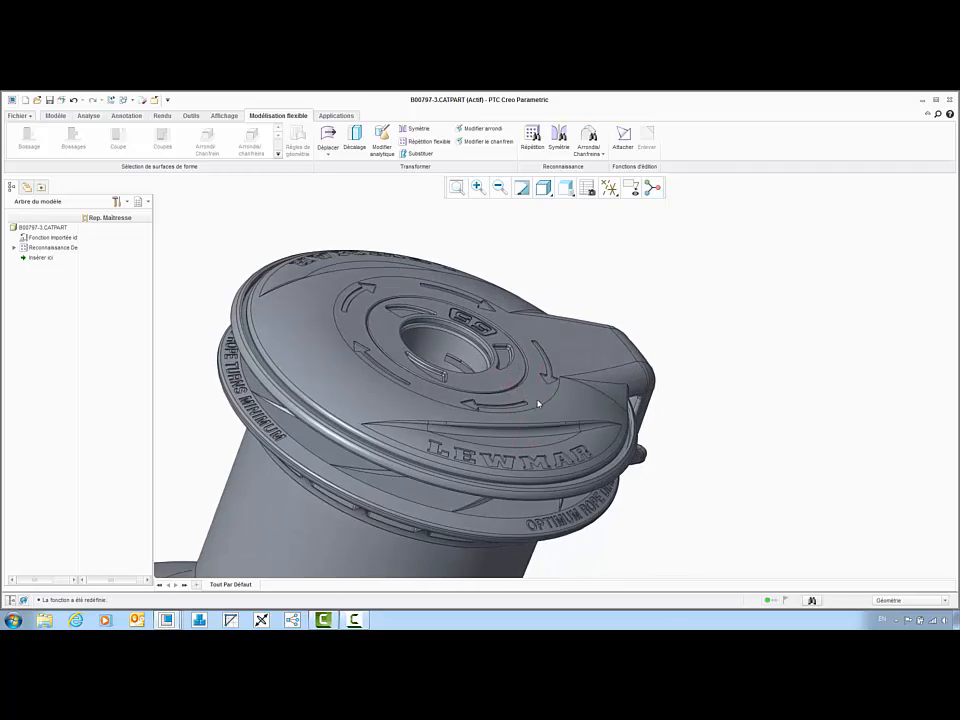
scroll(527, 409, "down", 4)
scroll(527, 405, "down", 5)
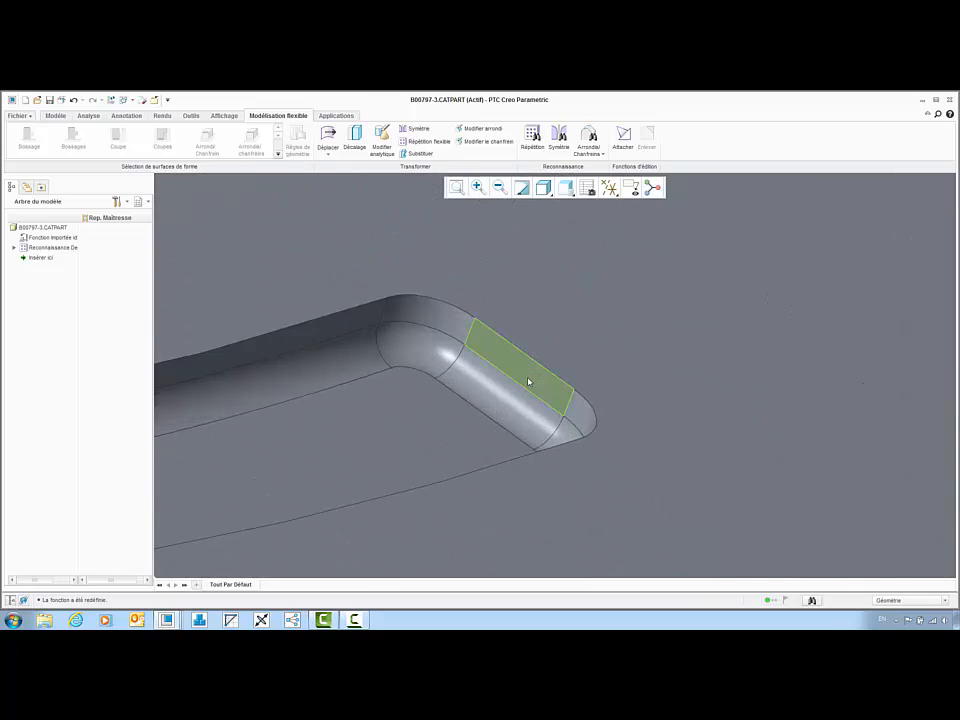
left_click(529, 382)
scroll(525, 455, "up", 10)
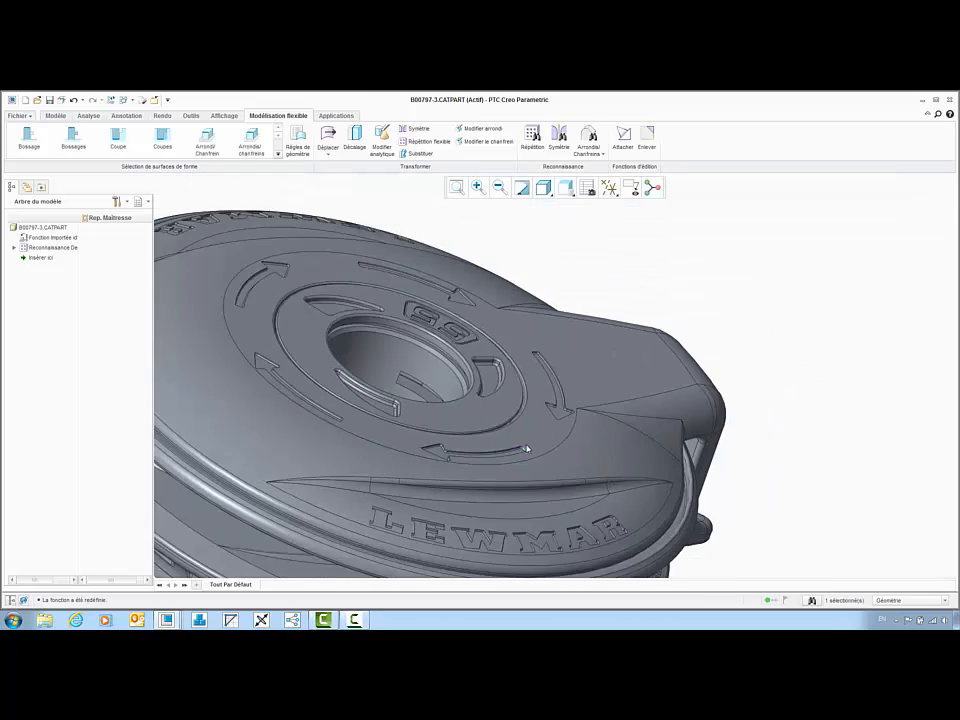
scroll(507, 448, "up", 3)
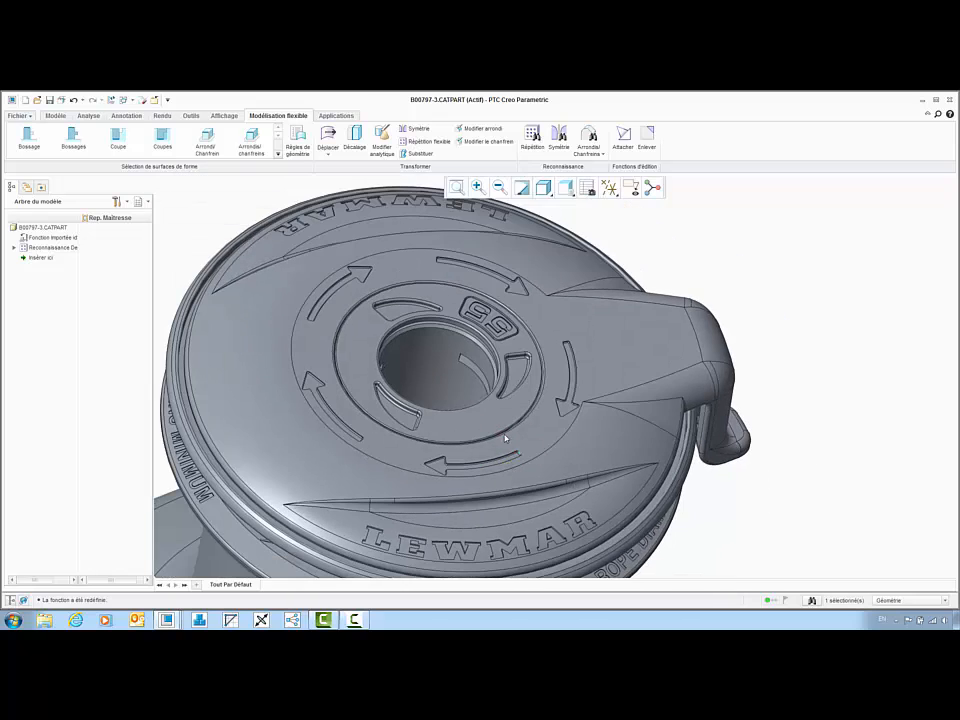
left_click(338, 135)
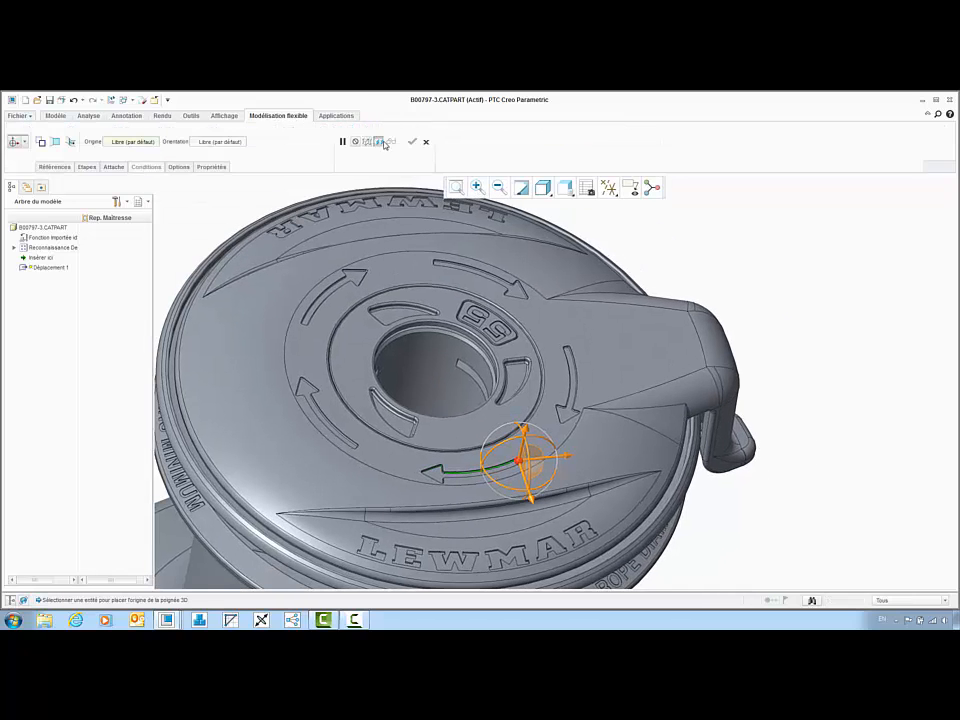
left_click(929, 160)
left_click(916, 203)
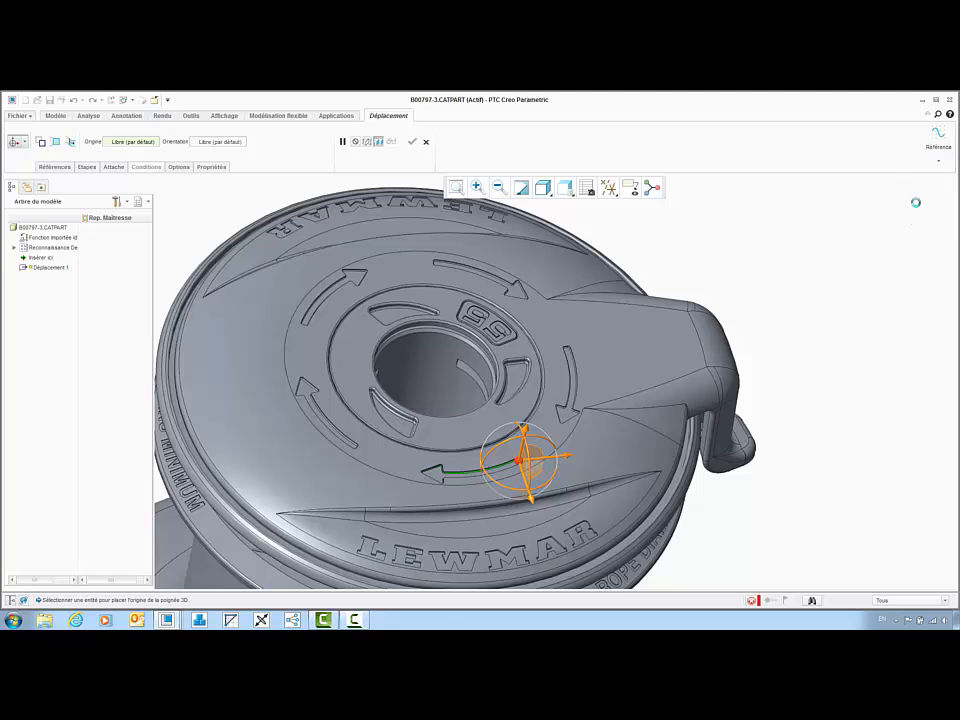
left_click(440, 402)
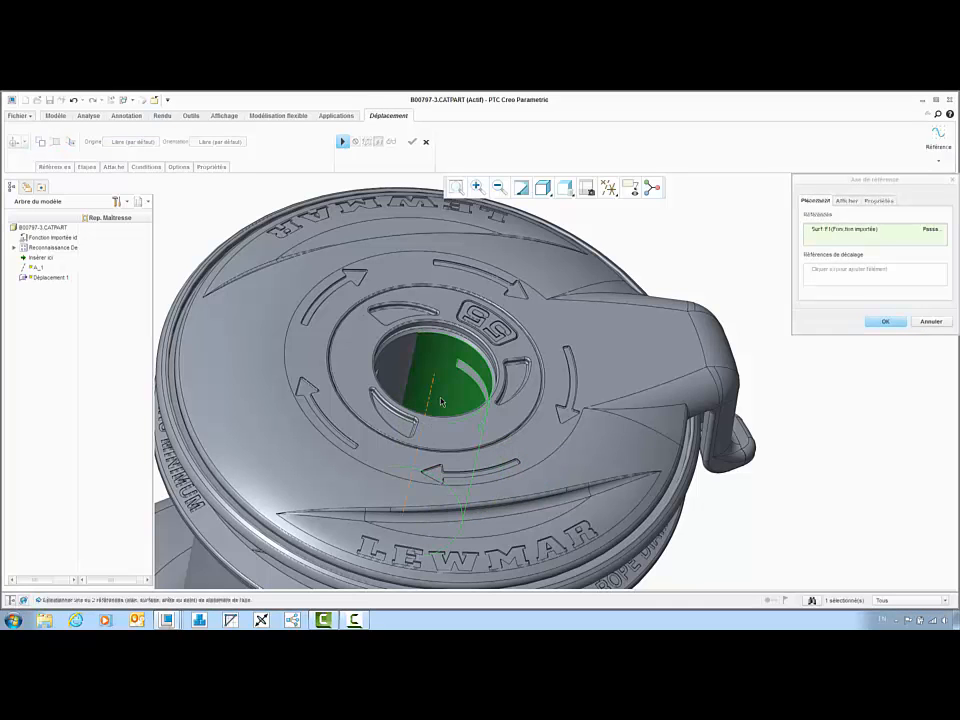
middle_click(440, 402)
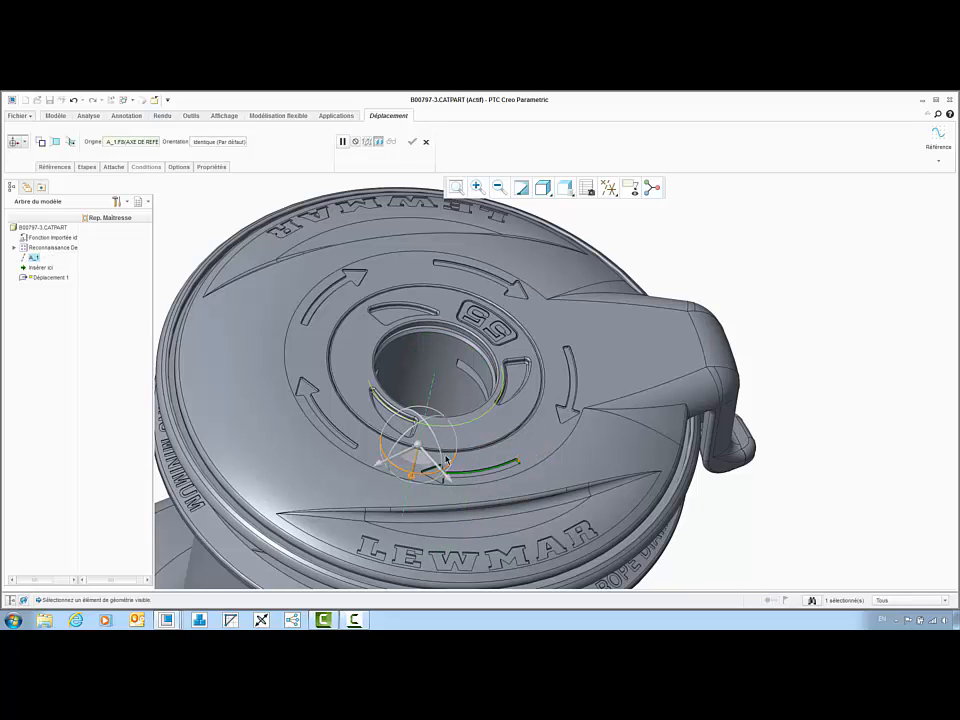
- Rotate the arrow's end surface 18 degrees about the bore axis and propagate the move to the recognised arrow pattern
left_click_drag(453, 462, 445, 467)
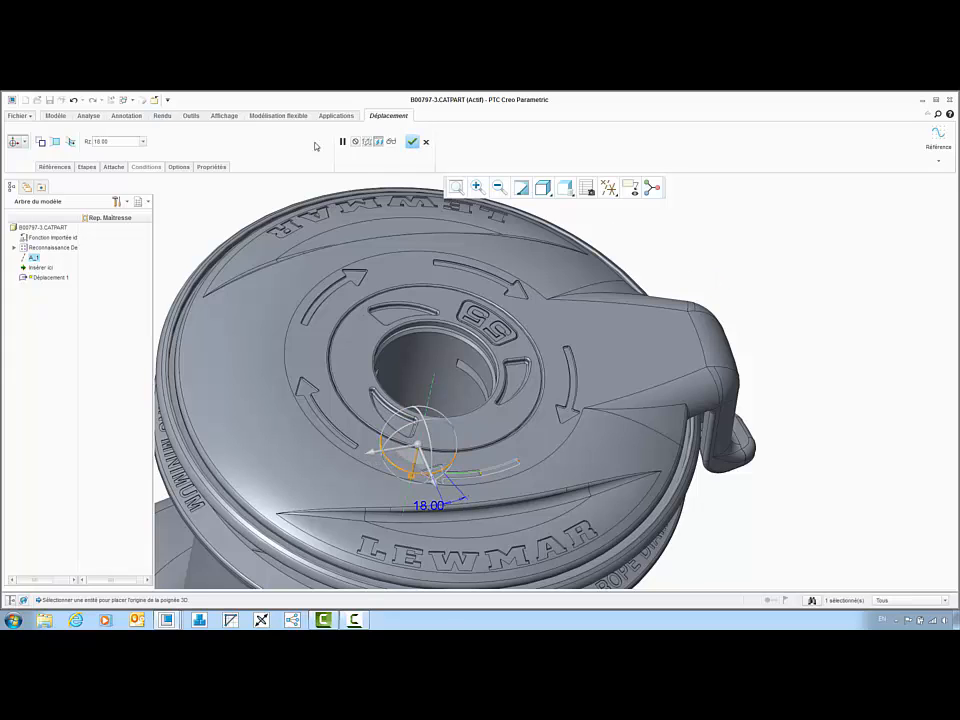
left_click(180, 167)
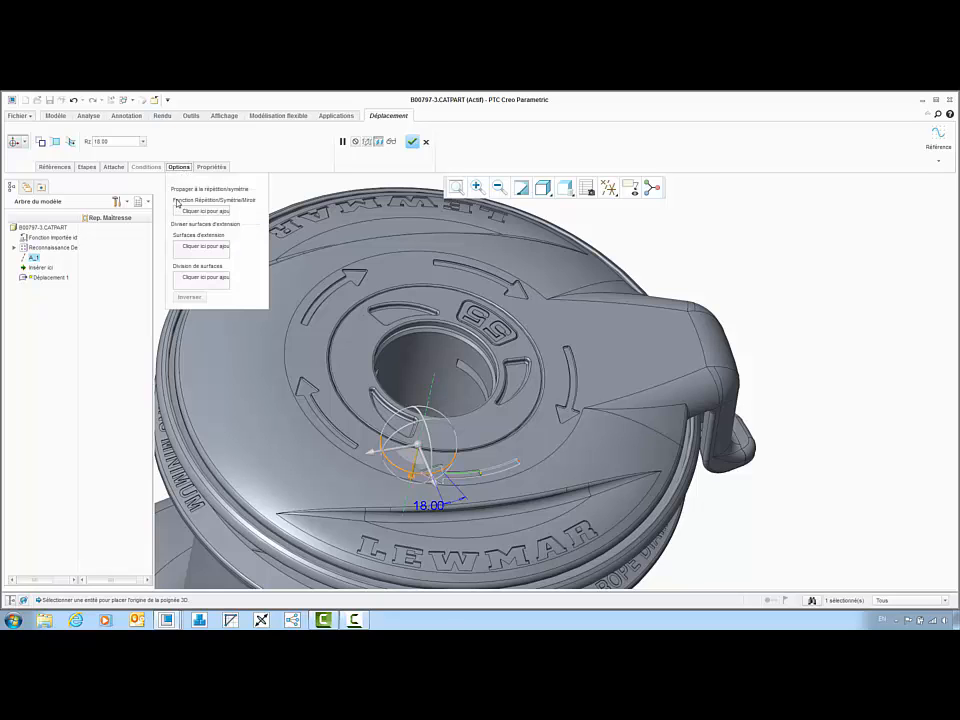
left_click(68, 249)
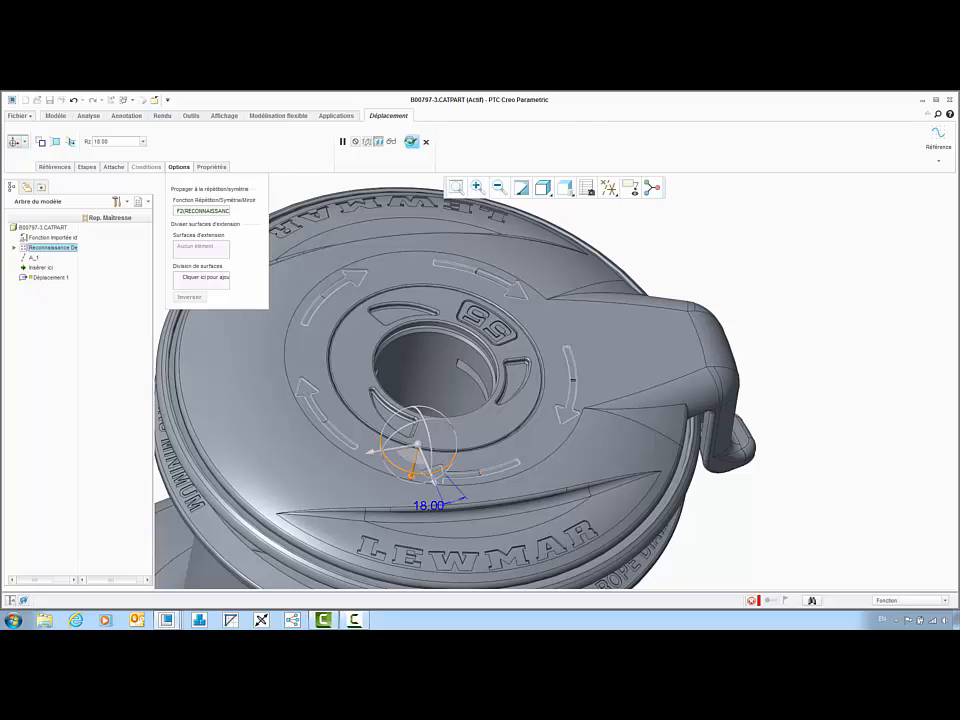
left_click(411, 141)
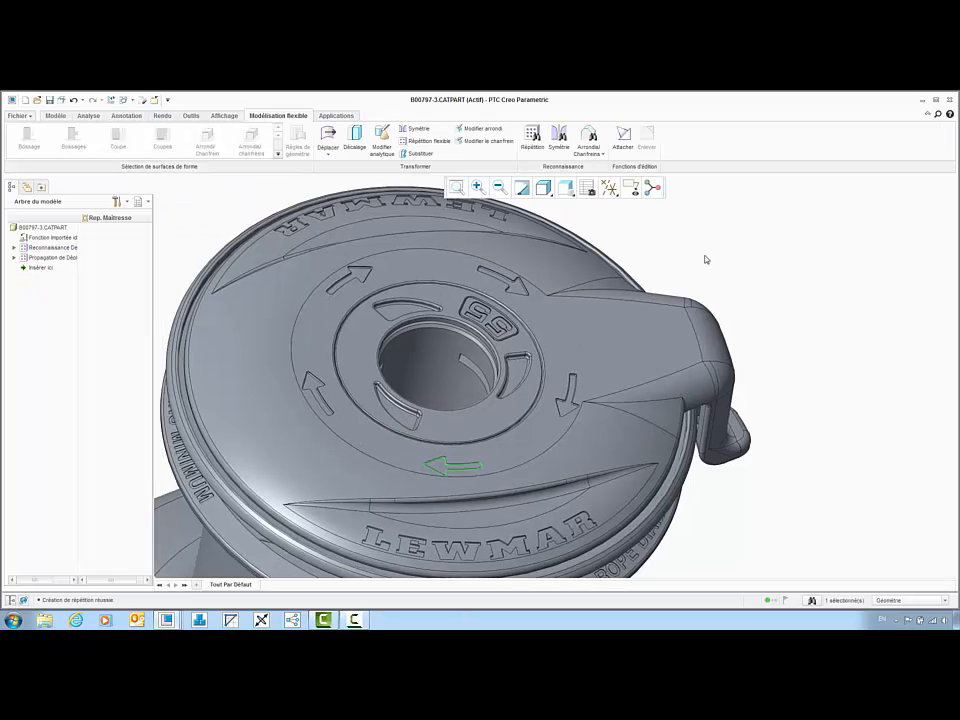
- Select both LEWMAR recesses on the drum's top as seed-and-boundary surface sets and remove them, closing the surrounding geometry
middle_click_drag(525, 519, 581, 512)
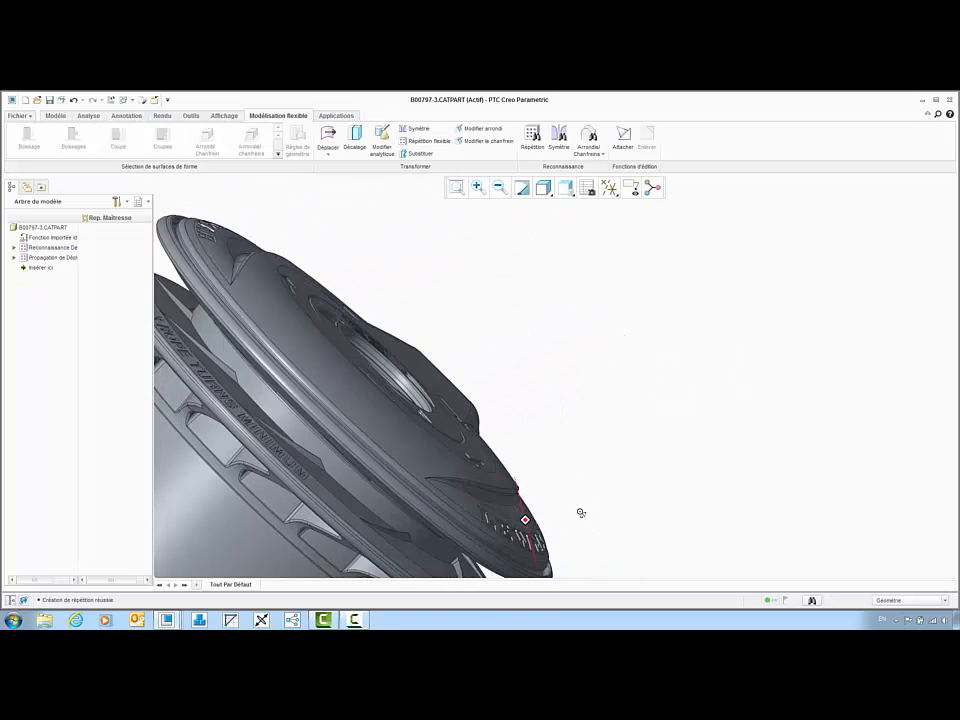
scroll(515, 520, "down", 3)
left_click(548, 504)
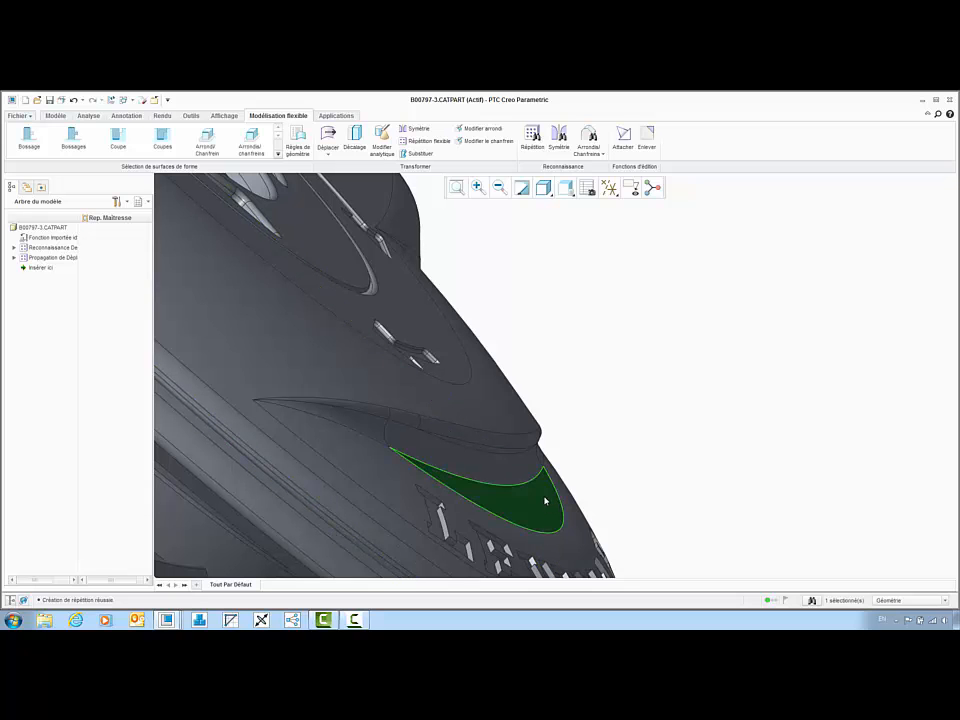
left_click(499, 416, "shift")
scroll(508, 381, "up", 4)
middle_click_drag(508, 381, 495, 449)
scroll(495, 450, "up", 3)
scroll(376, 282, "down", 6)
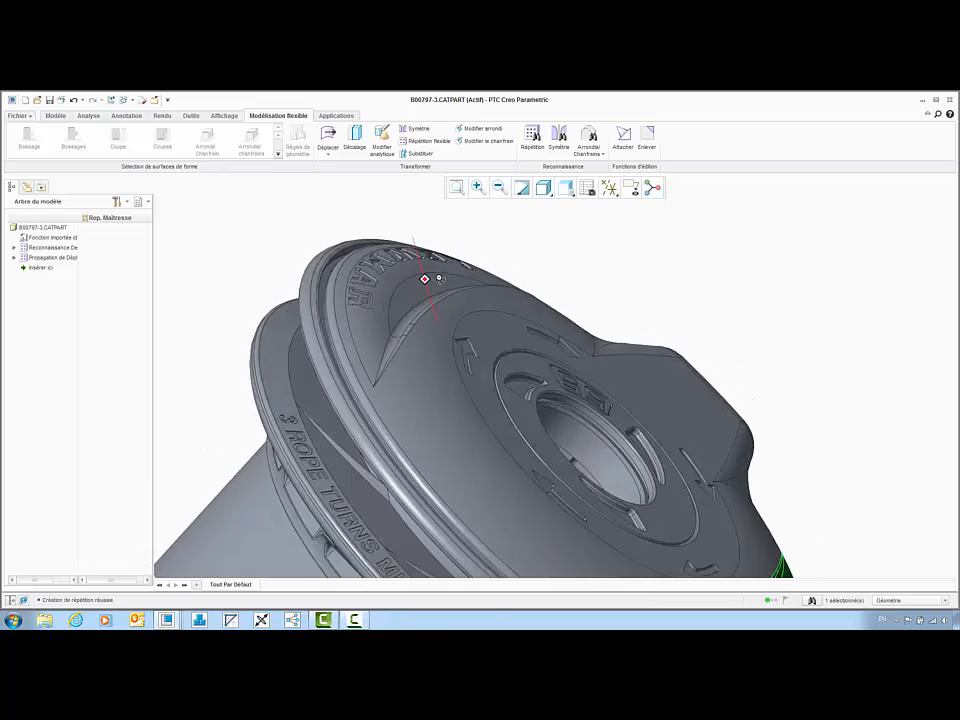
left_click(446, 293, "ctrl")
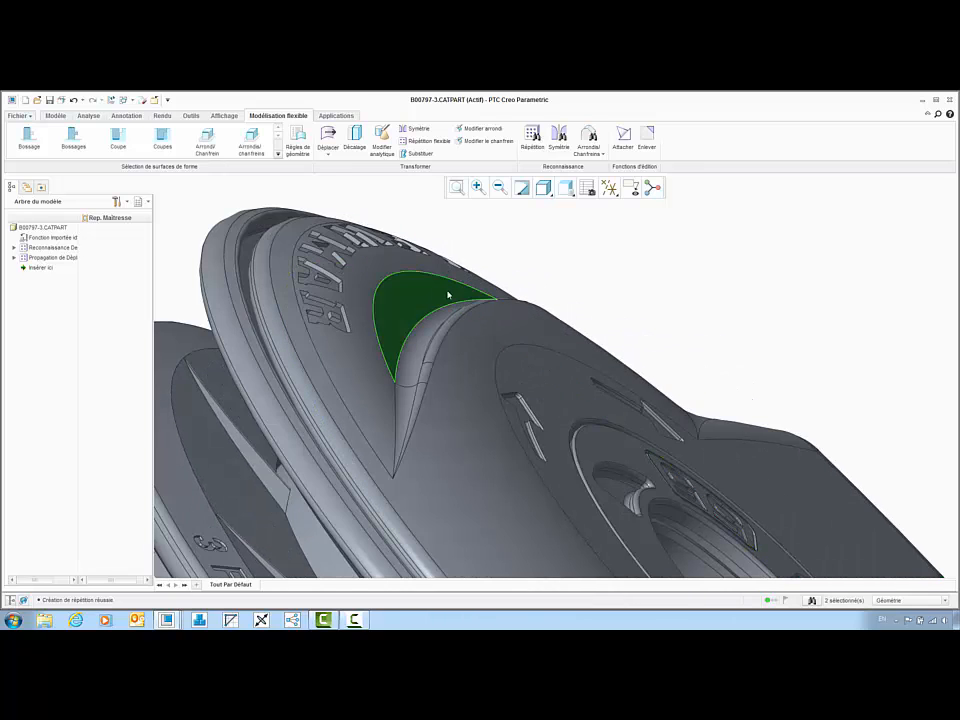
left_click(495, 336, "shift")
scroll(398, 302, "up", 6)
middle_click_drag(490, 330, 491, 336)
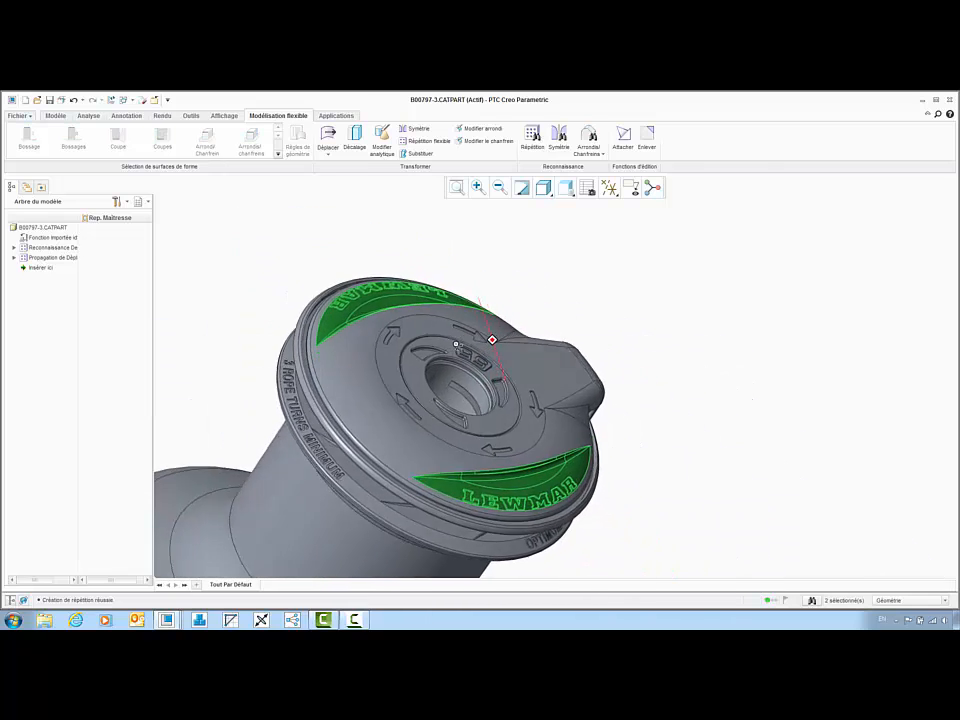
left_click(646, 146)
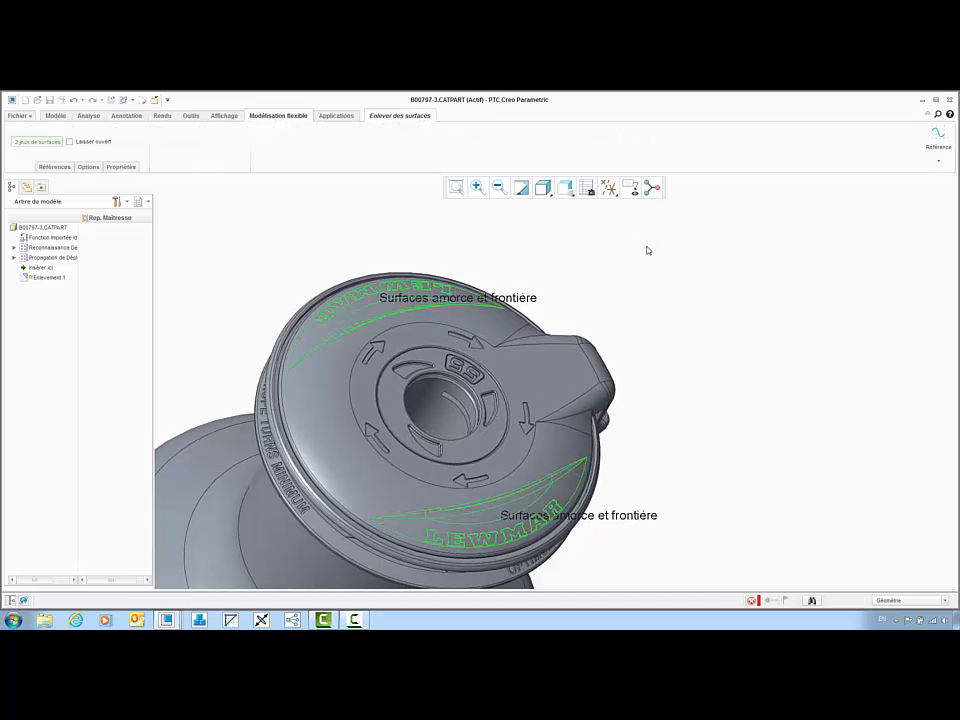
middle_click(647, 250)
- Modify the conical surface of the drum's neck as an analytic surface, setting its angle to 0.9 degrees
key("ctrl+d")
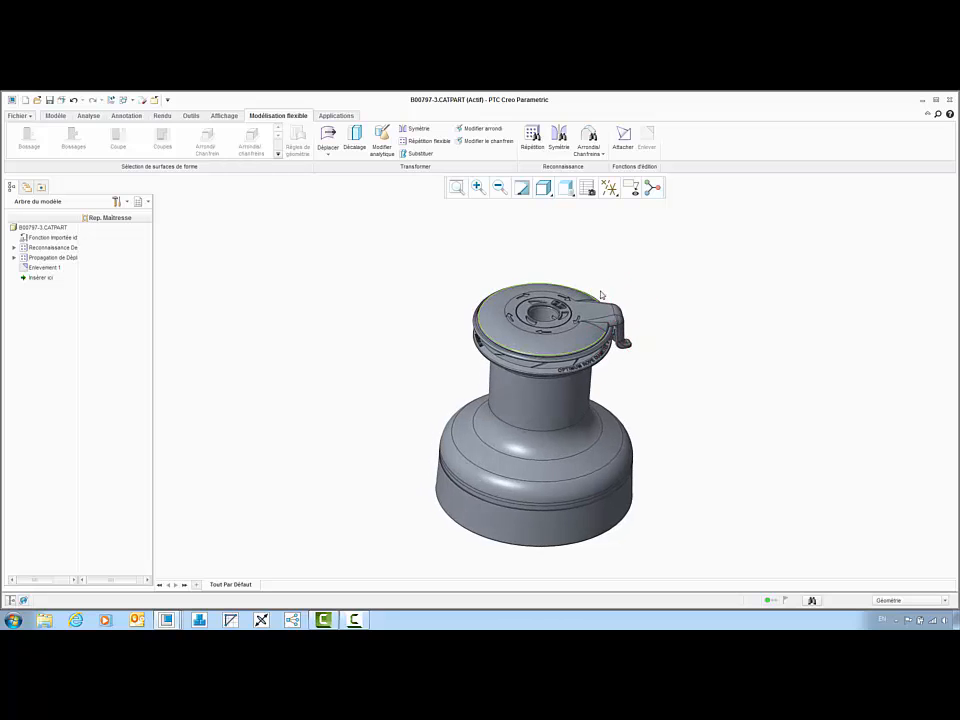
scroll(610, 340, "up", 4)
middle_click_drag(523, 454, 538, 420)
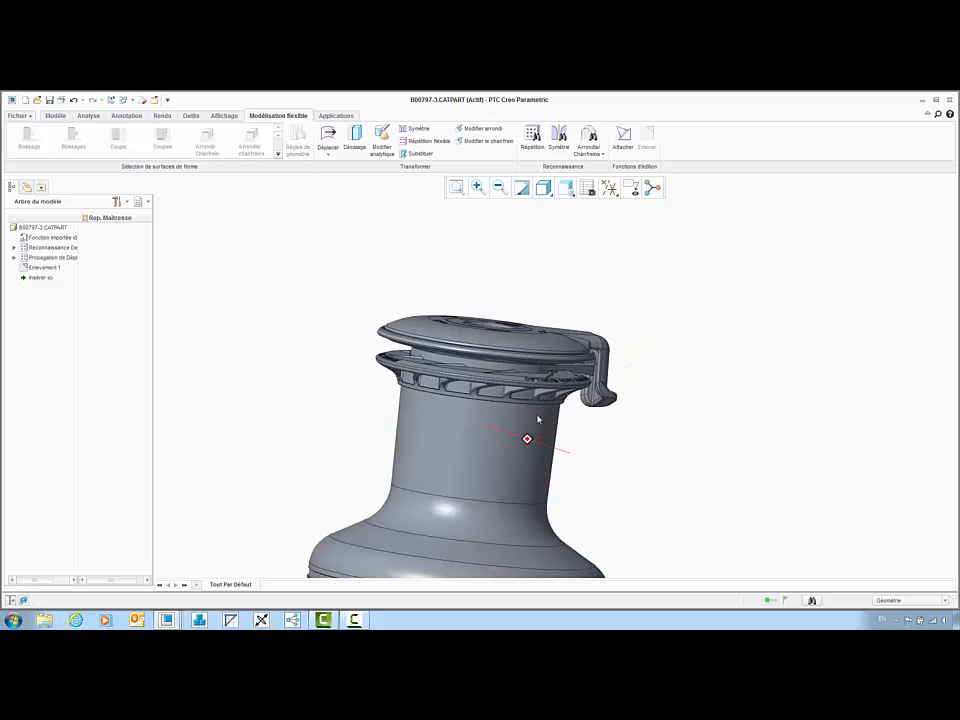
left_click(536, 434)
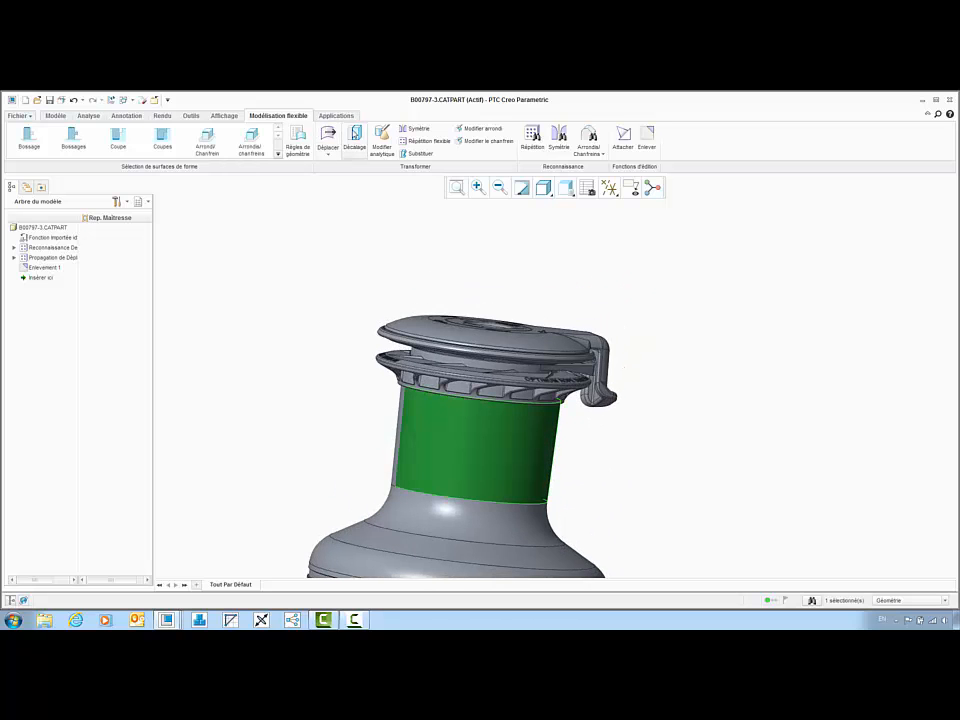
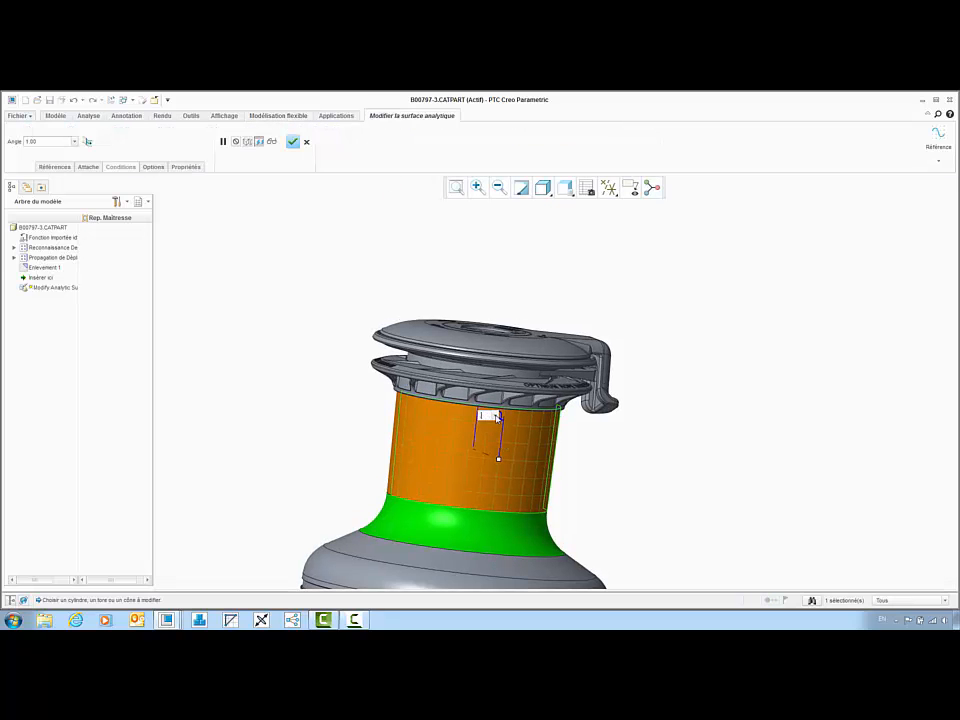
type("0.9")
key("Return")
mouse_move(525, 269)
middle_mouse_down()
mouse_move(516, 249)
mouse_move(525, 270)
mouse_move(509, 264)
middle_mouse_up()
middle_click(525, 264)
scroll(495, 251, "up", 3)
left_click(495, 251)
scroll(505, 266, "down", 3)
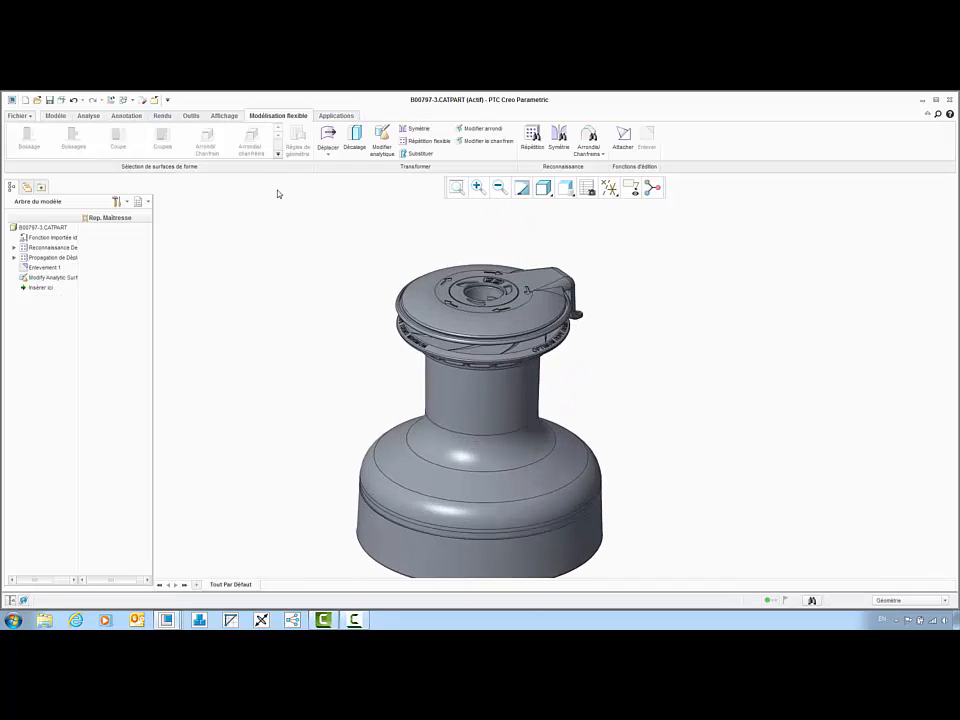
- Close the drum part's window and activate motor part B00797-5 within the B00797_GE45_BBA winch assembly
left_click(155, 100)
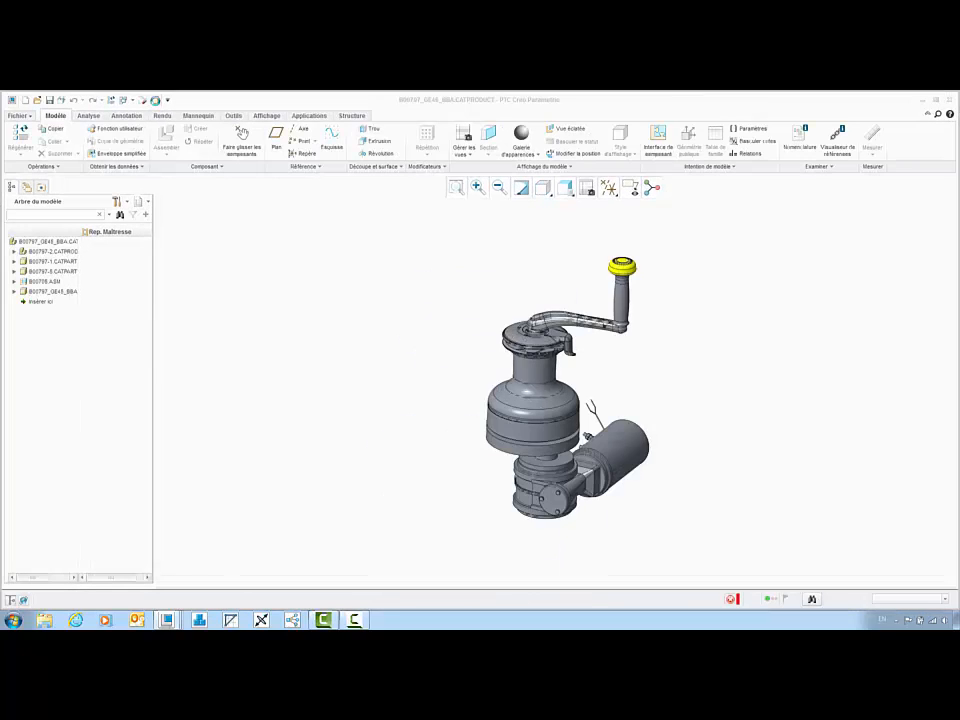
left_click(543, 425)
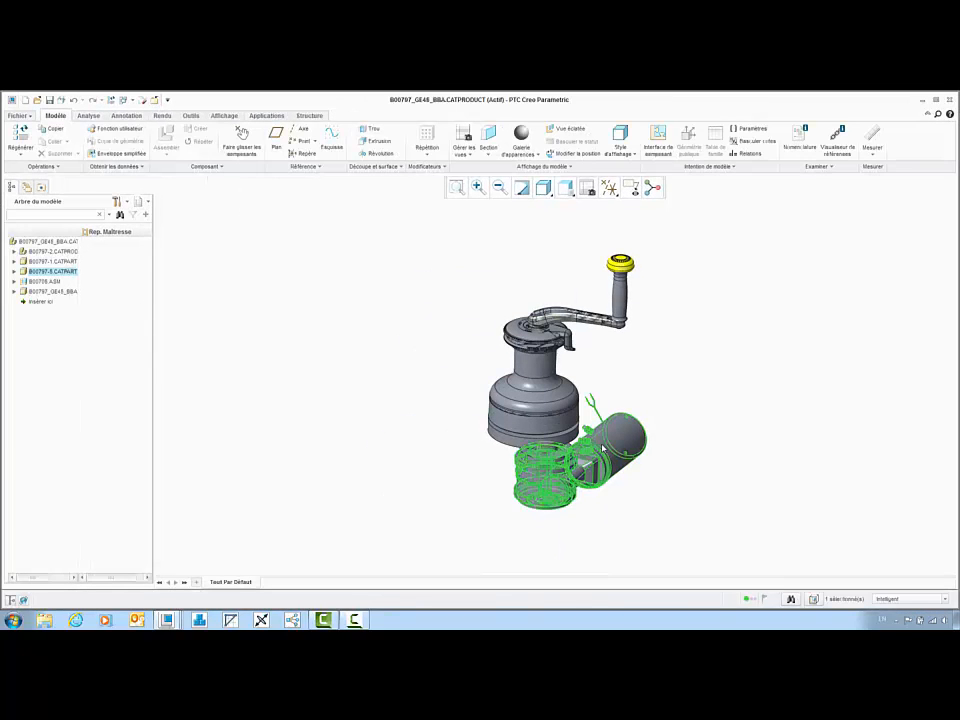
right_click(603, 219)
left_click(629, 278)
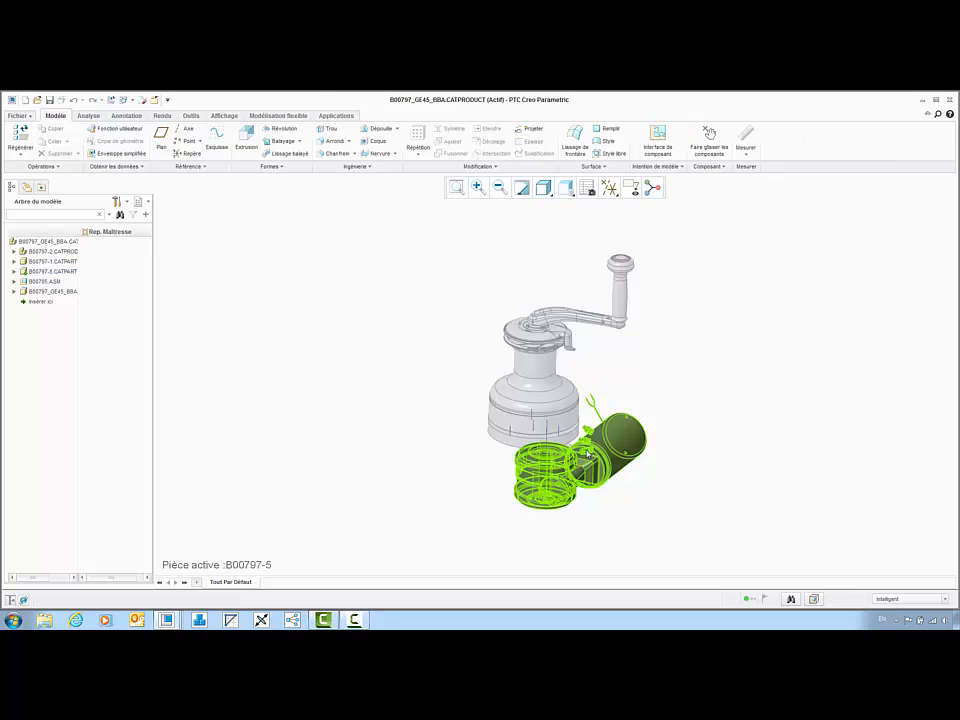
- Start a flexible move of the motor's lowest terminal stud, creating a reference axis through the motor cylinder for its origin
middle_click_drag(586, 450, 688, 467)
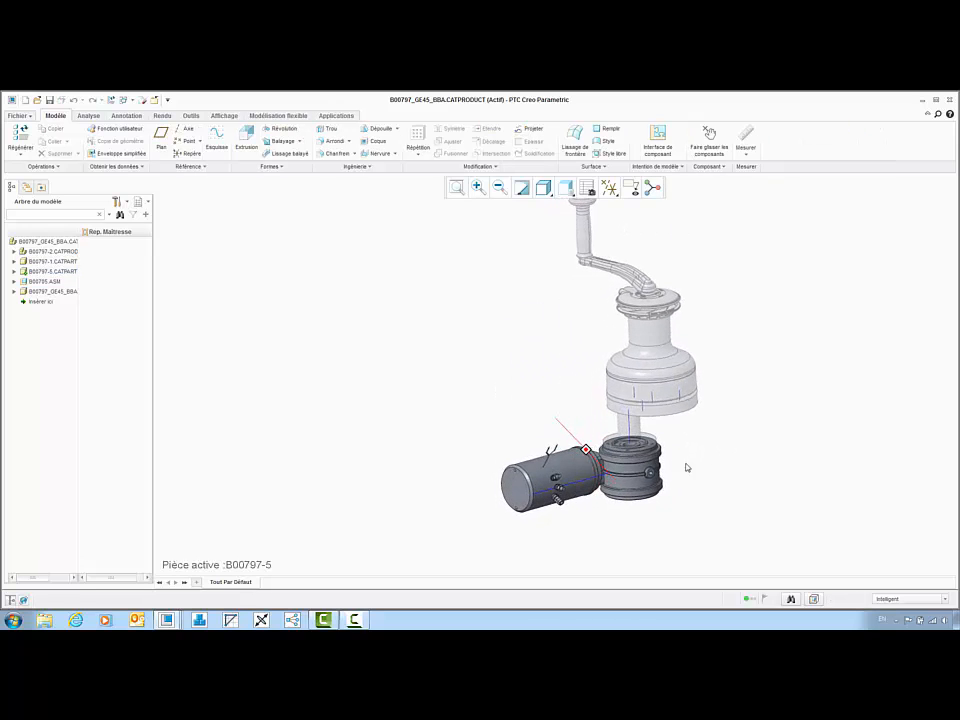
scroll(564, 510, "up", 5)
scroll(535, 467, "up", 3)
left_click(538, 464)
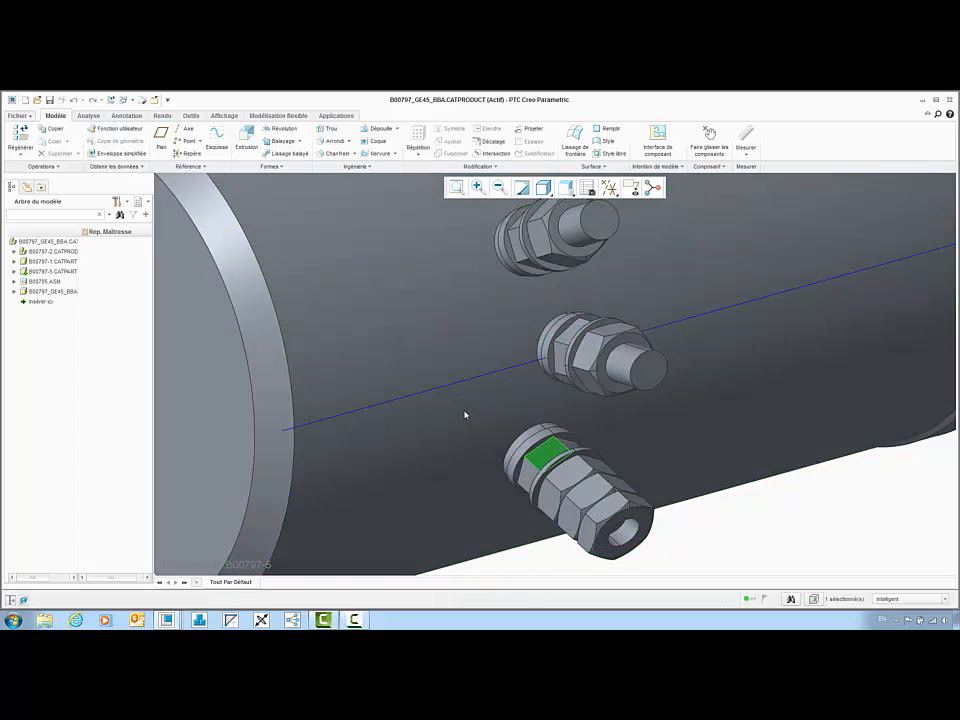
scroll(459, 456, "down", 5)
left_click(279, 116)
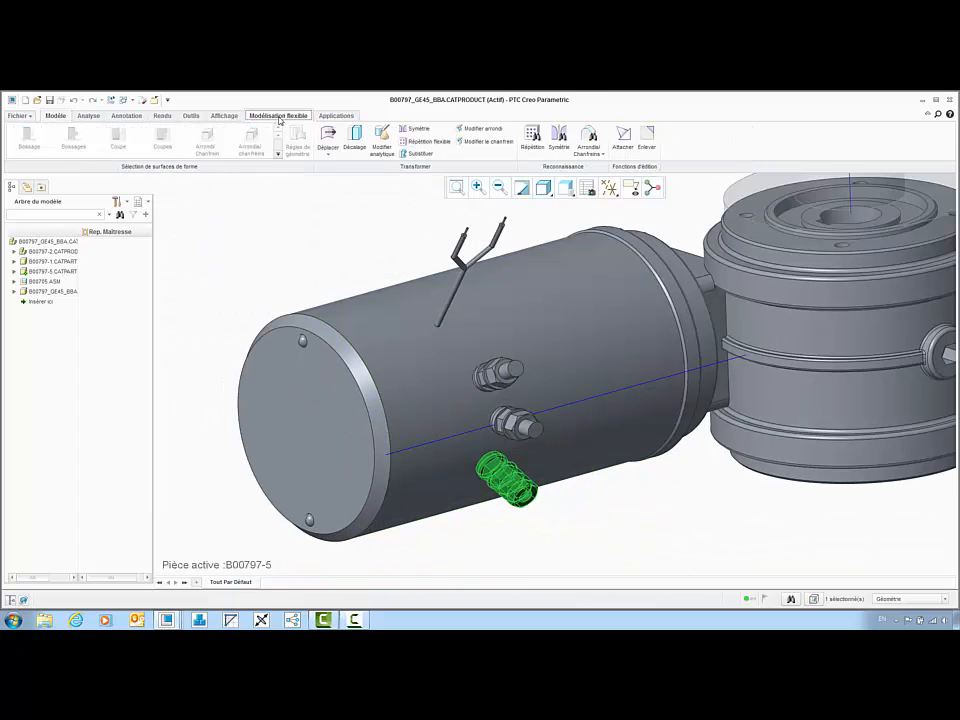
left_click(328, 138)
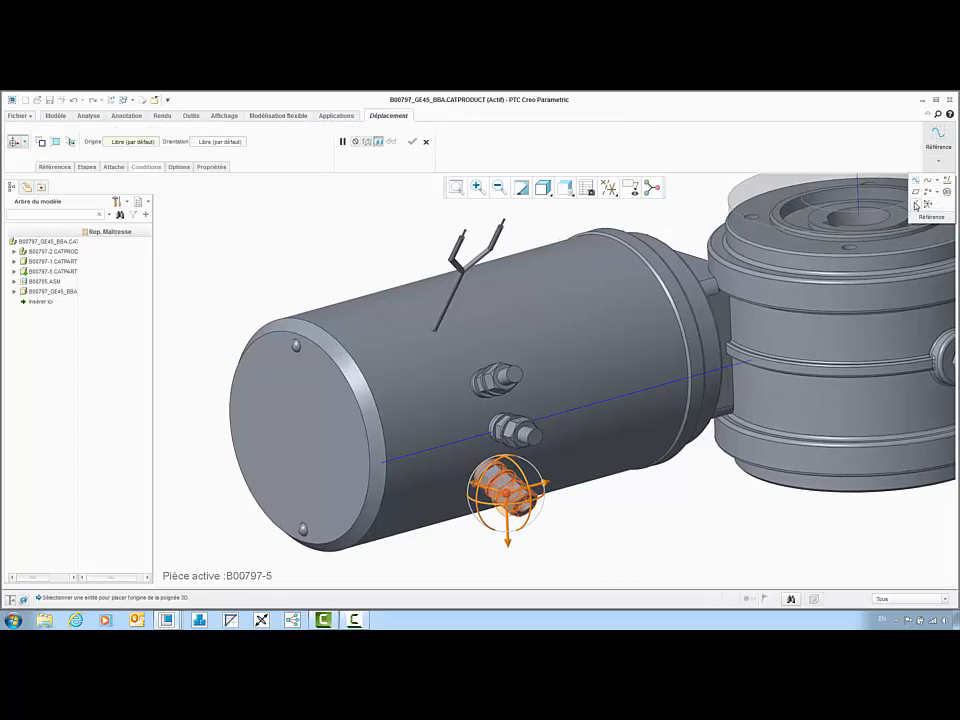
left_click(938, 135)
left_click(500, 293)
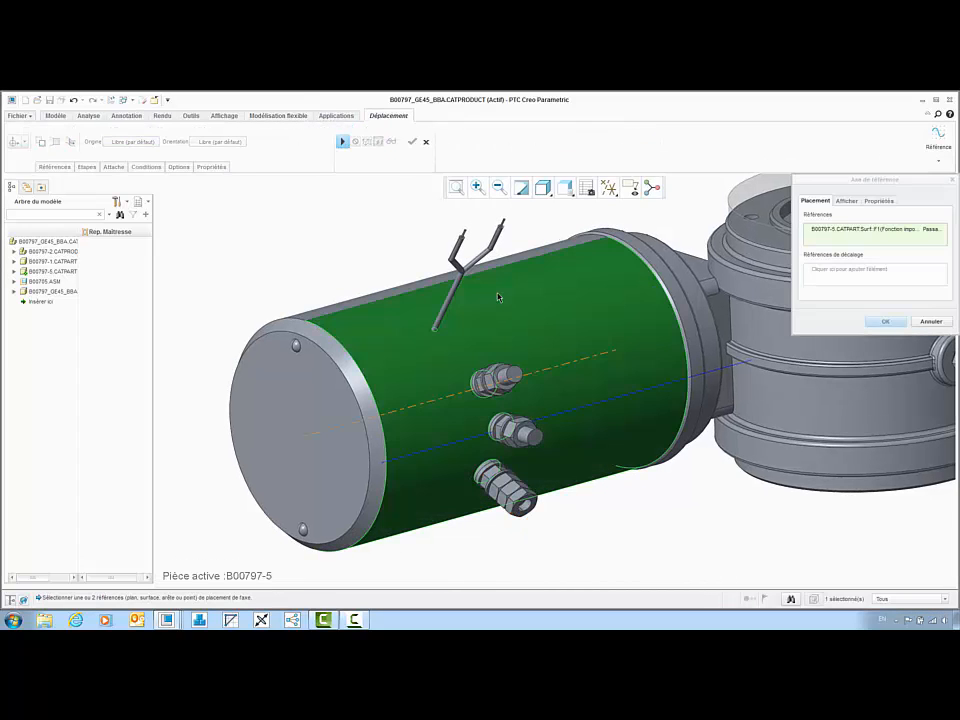
middle_click(498, 296)
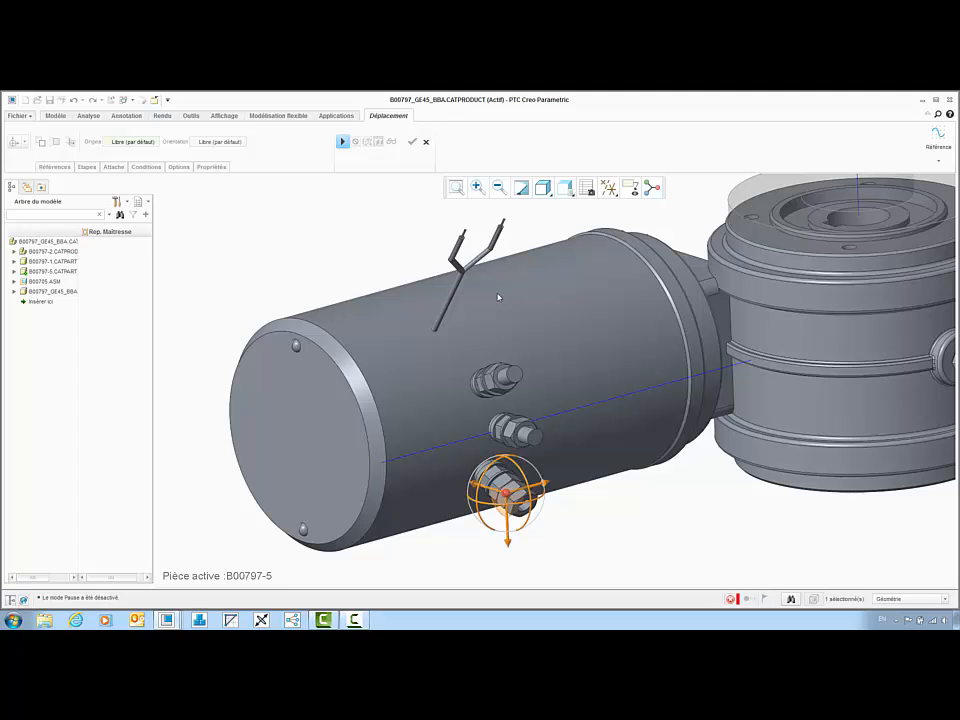
- Create a moved copy of the terminal stud, translated 55 mm along the motor axis and rotated 120 degrees around it
left_click_drag(441, 399, 536, 310)
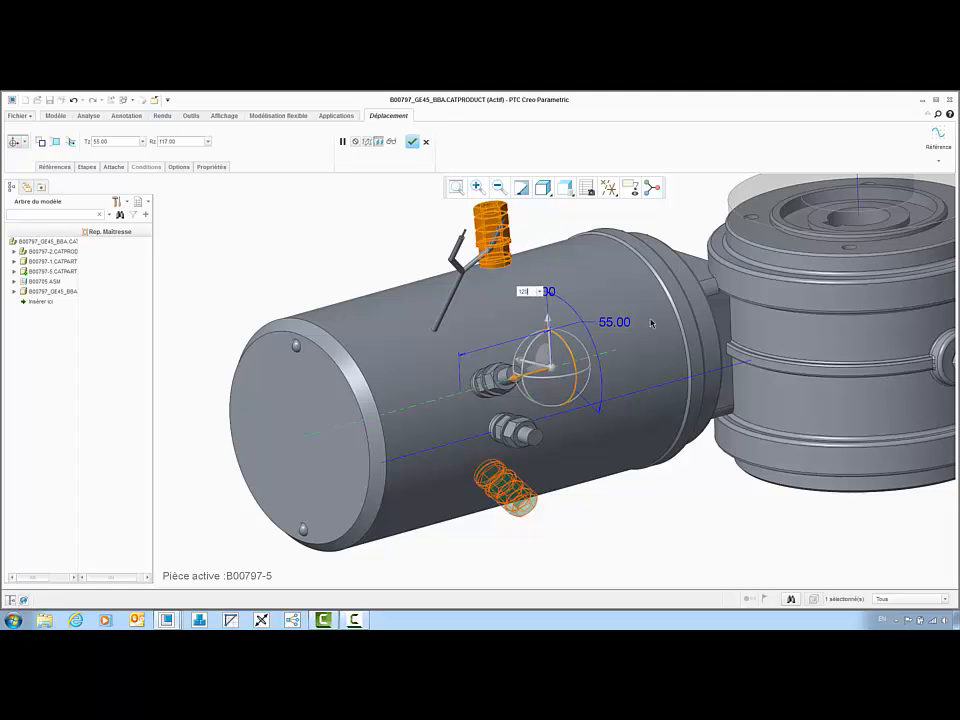
key("Return")
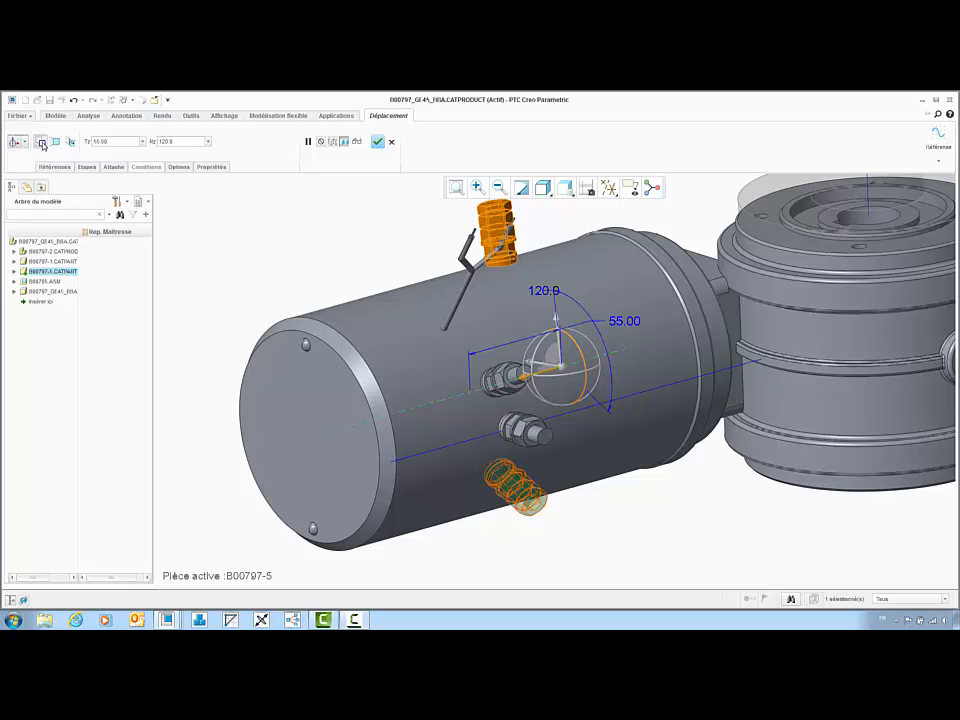
middle_click(263, 248)
- Reactivate the top-level B00797_GE45_BBA winch assembly
right_click(77, 241)
left_click(90, 248)
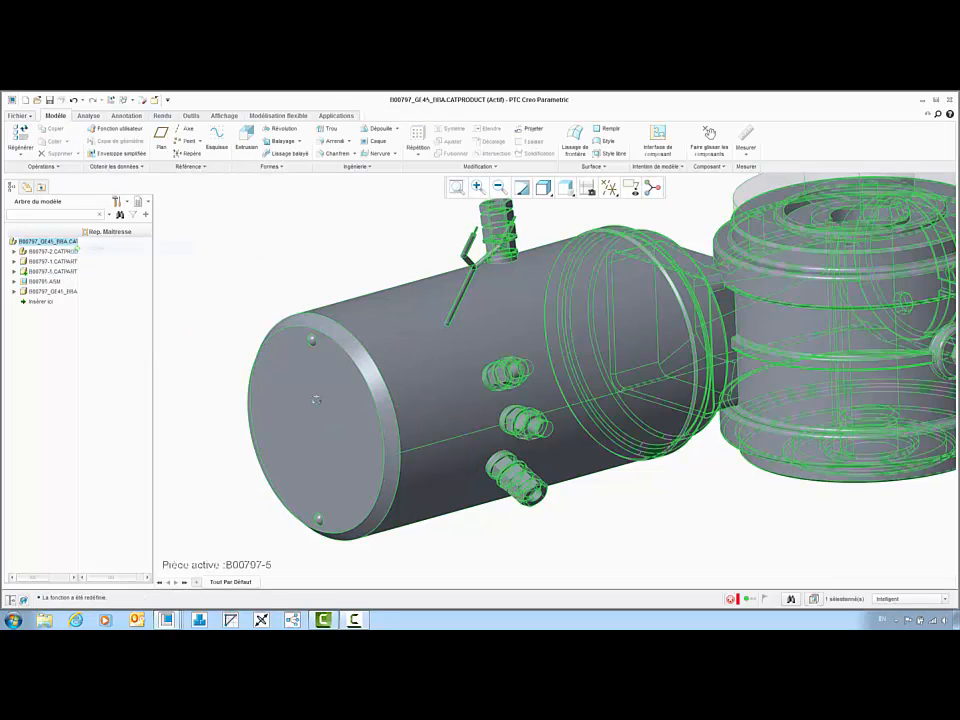
scroll(420, 530, "down", 5)
scroll(512, 549, "up", 3)
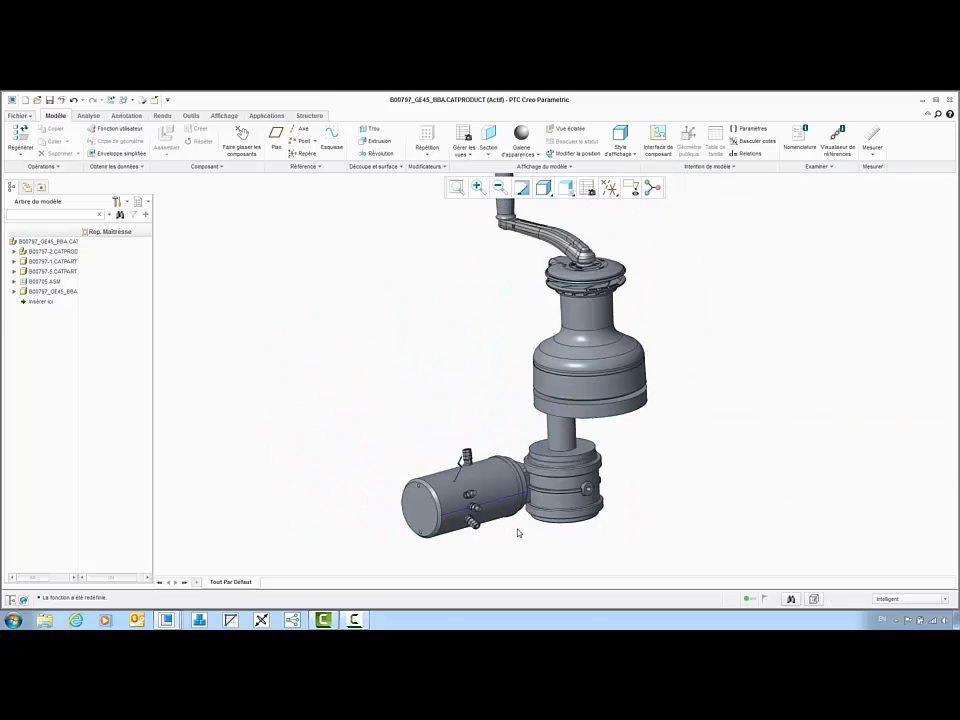
mouse_move(516, 529)
middle_mouse_down()
mouse_move(491, 508)
mouse_move(514, 527)
middle_mouse_up()
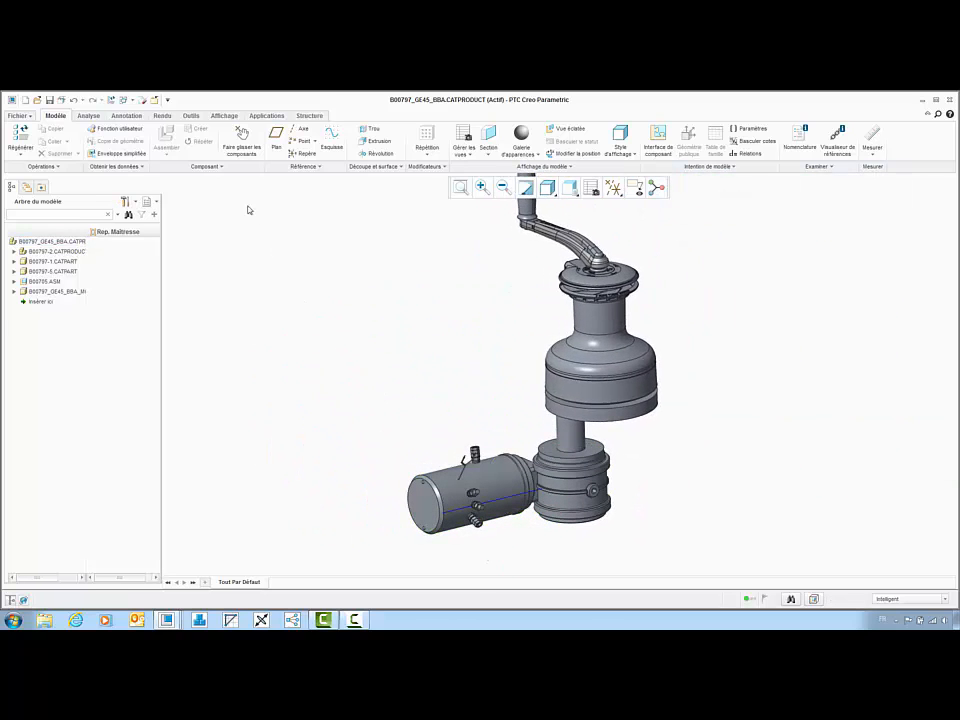
- Run the ModelCHECK regeneration check on the top level of the winch assembly
left_click(191, 116)
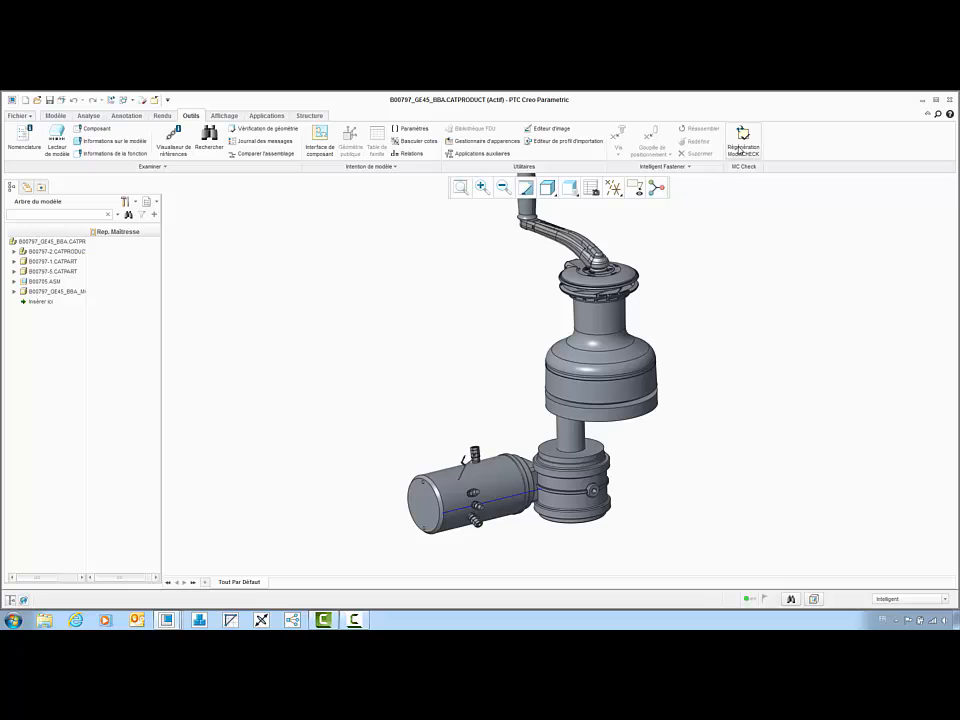
left_click(740, 150)
left_click(923, 121)
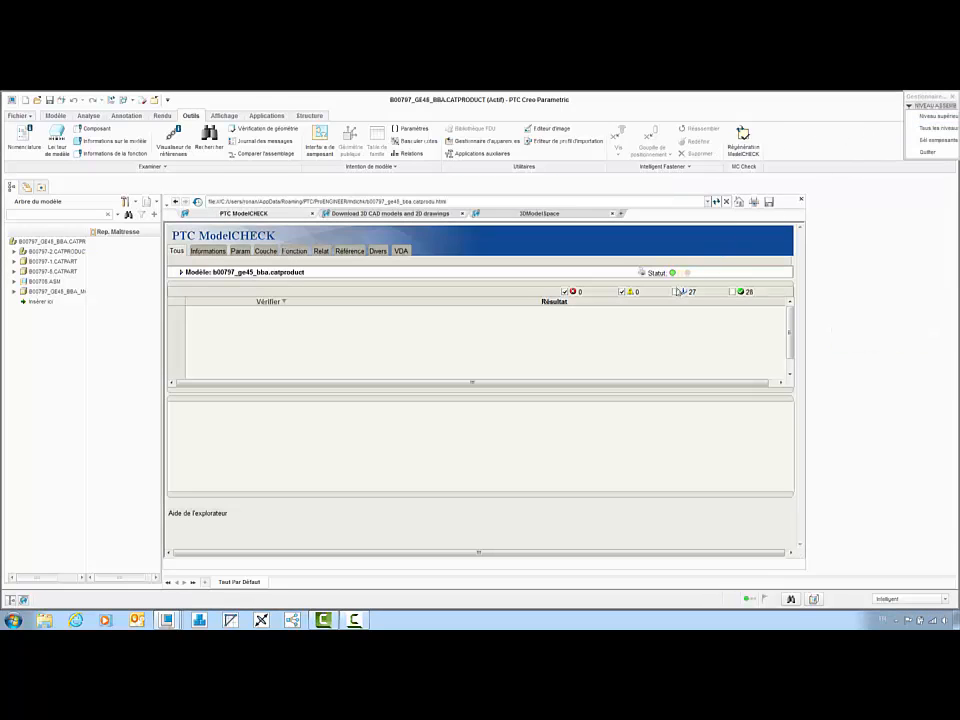
- Include information results in the ModelCHECK report, review its overall, parameter and feature checks with the feature-type details, and quit the check
left_click(675, 291)
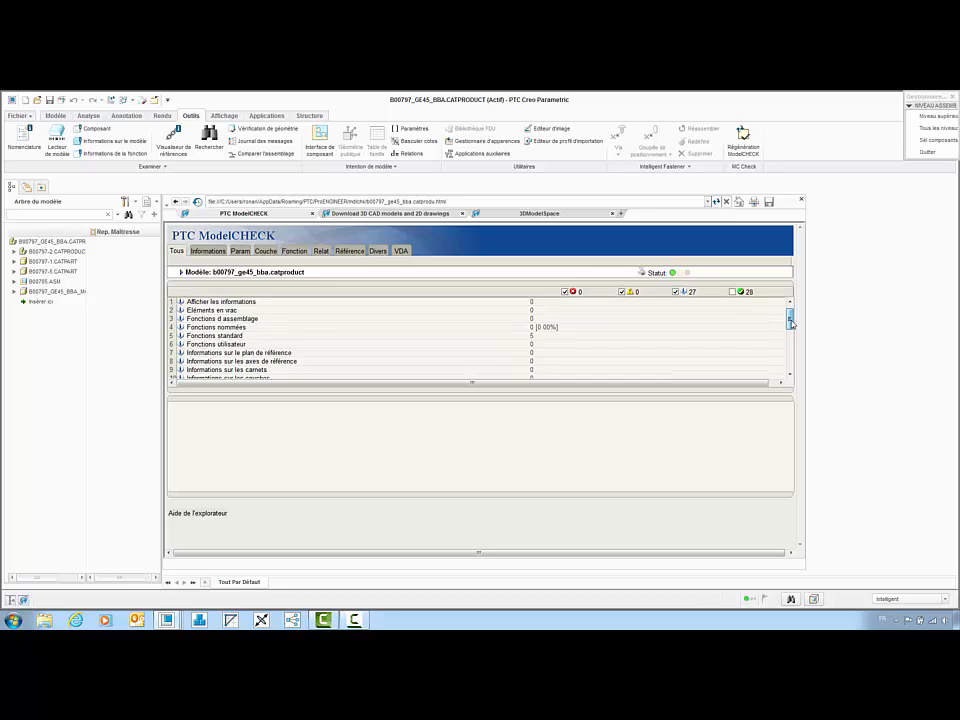
left_click_drag(790, 320, 795, 361)
scroll(352, 303, "up", 2)
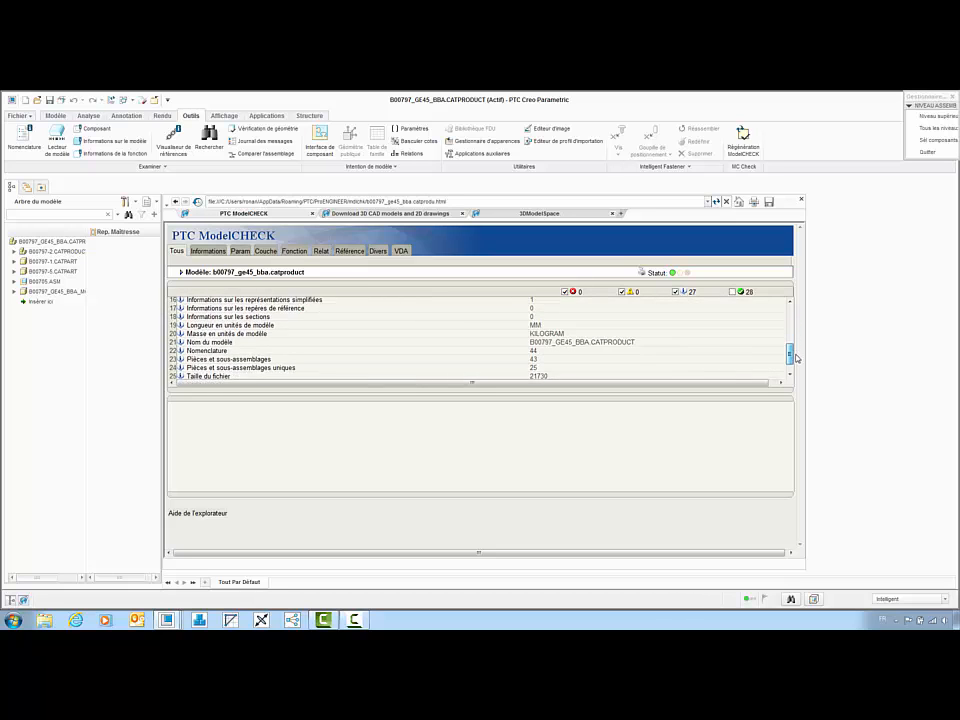
left_click(240, 252)
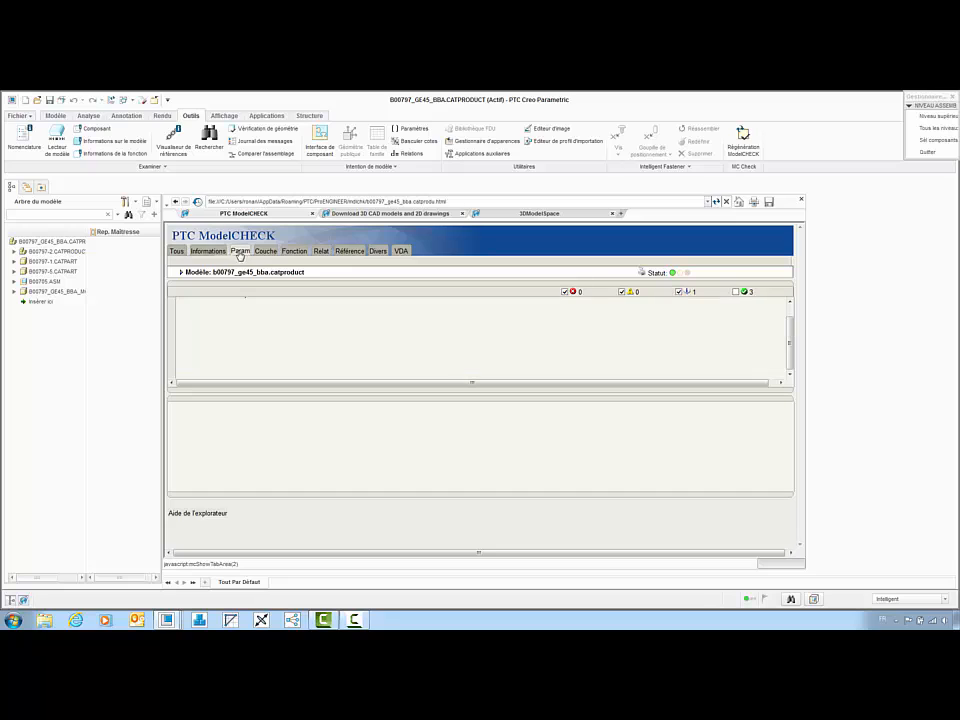
left_click(294, 252)
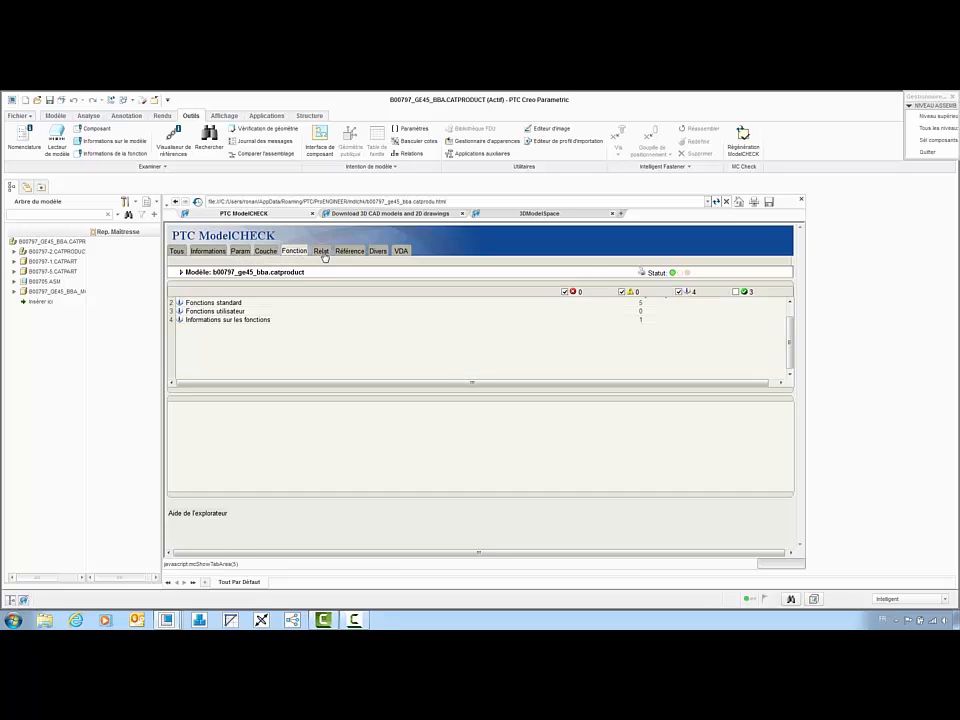
left_click(243, 320)
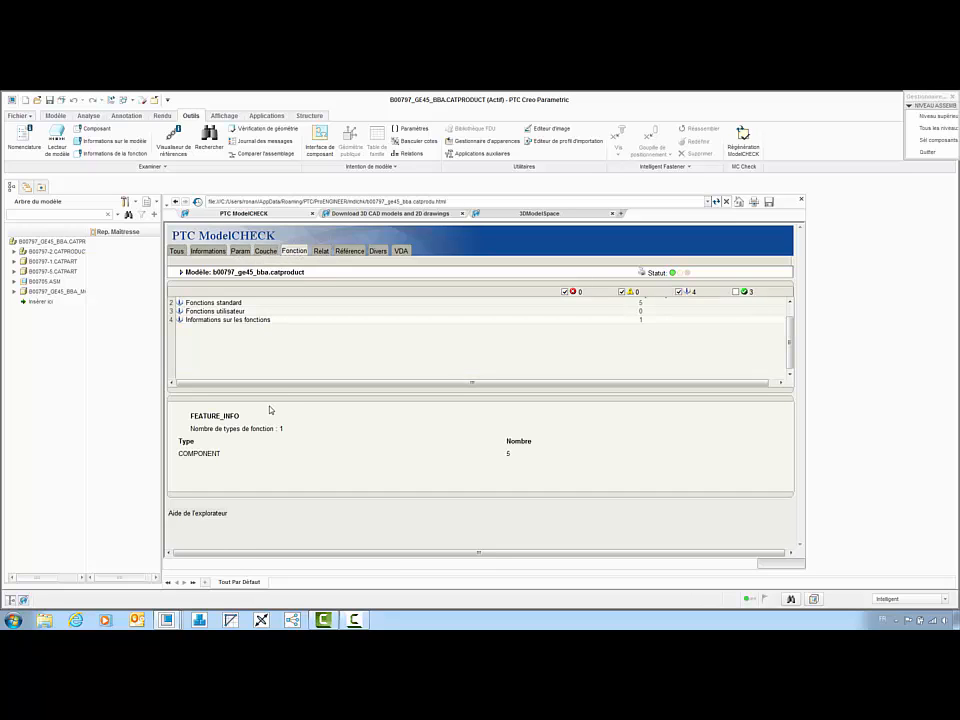
left_click(922, 153)
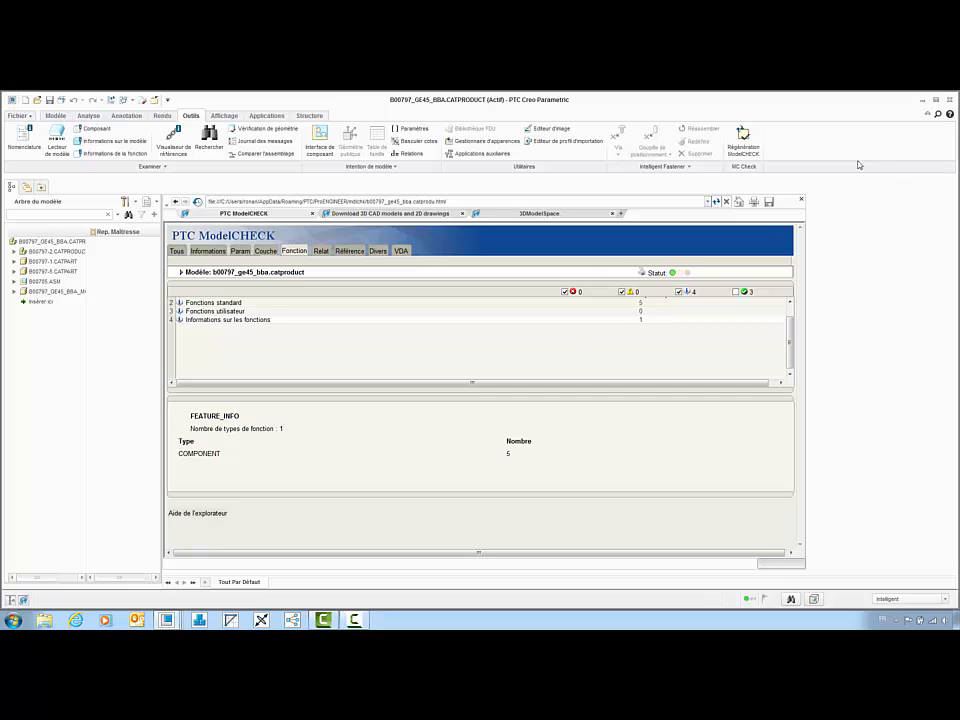
- Close the winch assembly window and open the cleat subassembly GE45STA021786 from the boat assembly in its master representation
left_click(156, 103)
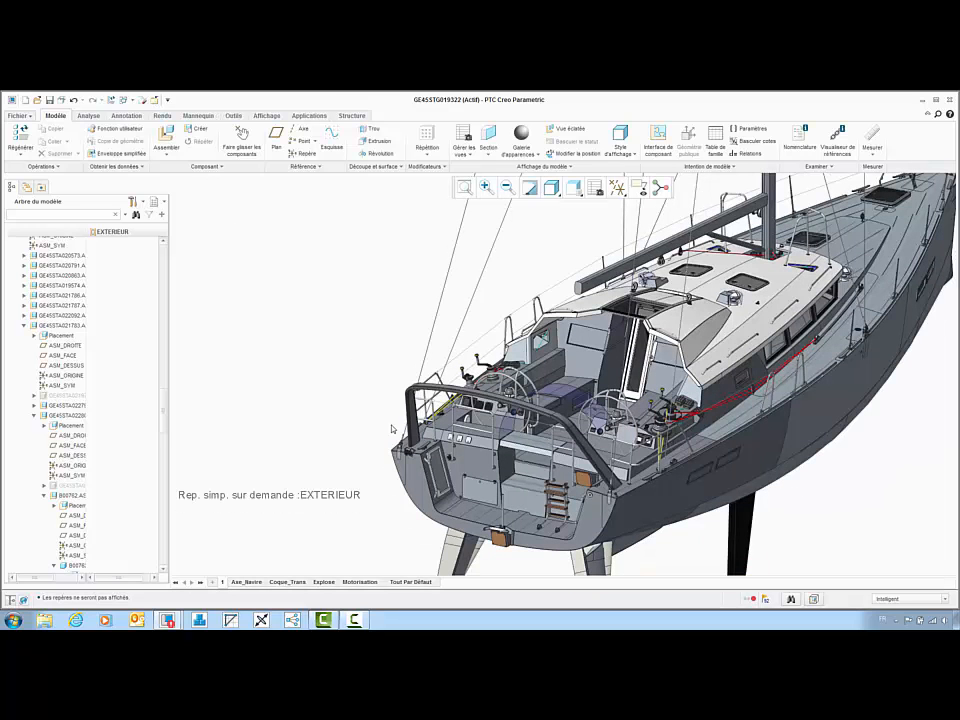
right_click(426, 446)
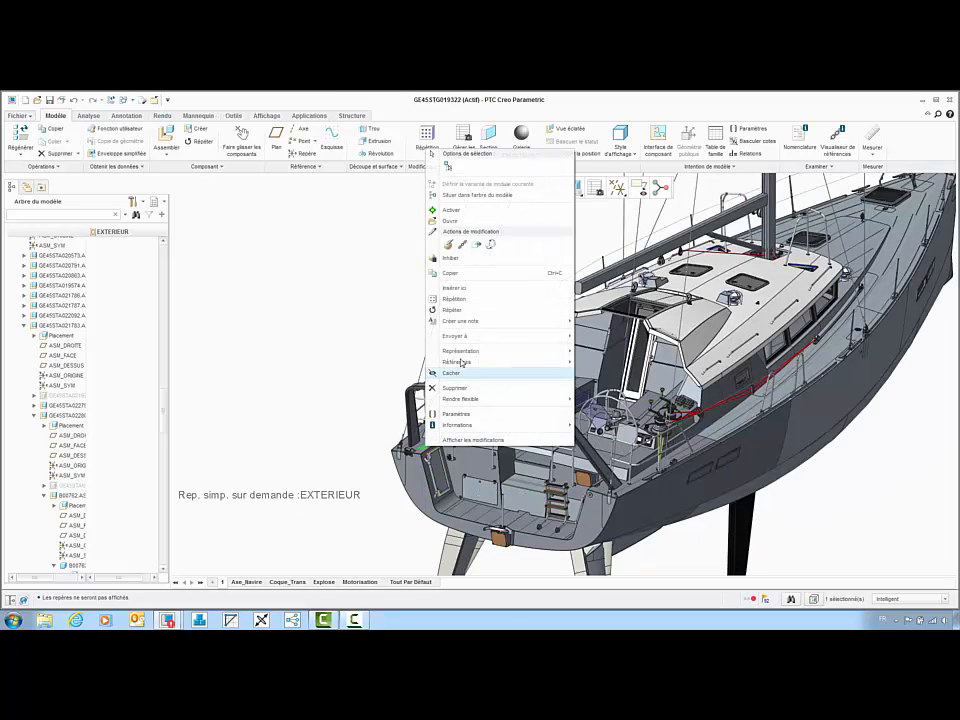
left_click(447, 166)
right_click(435, 195)
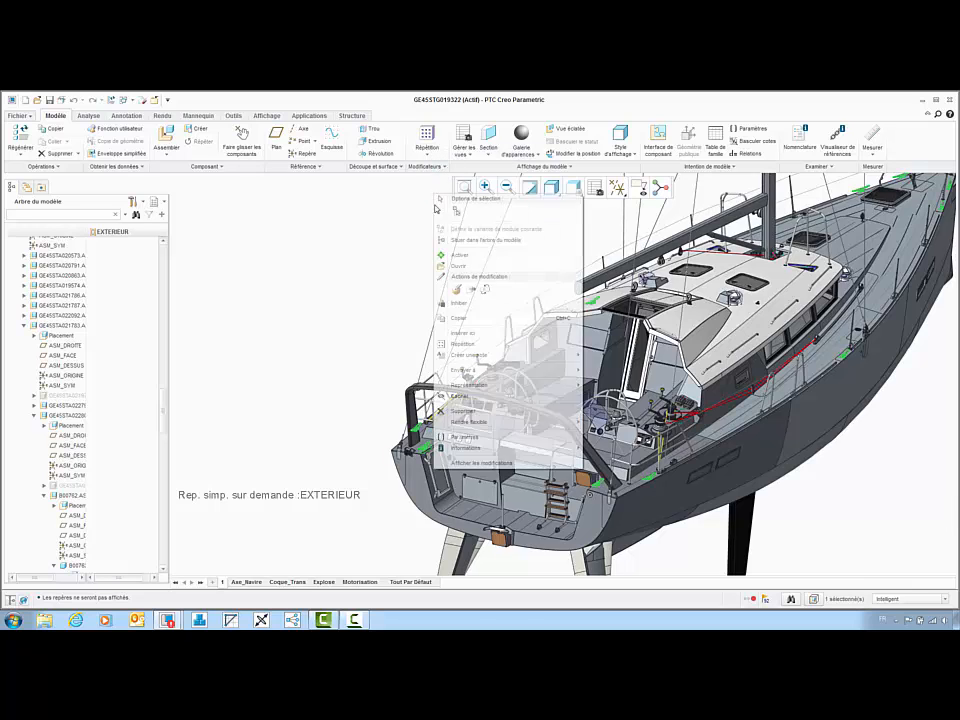
left_click(446, 268)
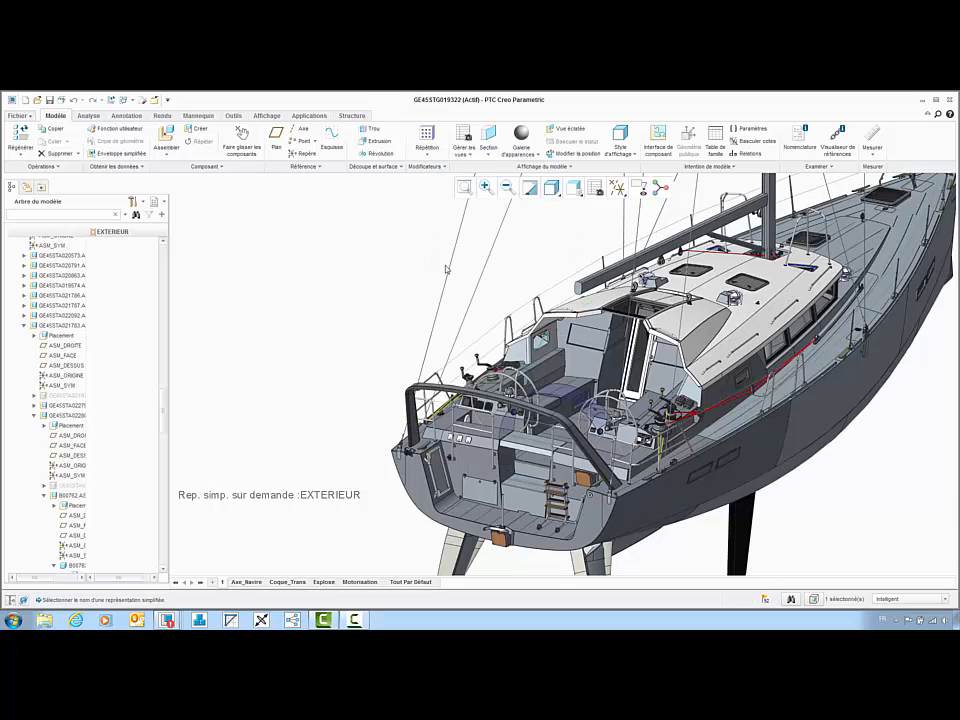
double_click(432, 370)
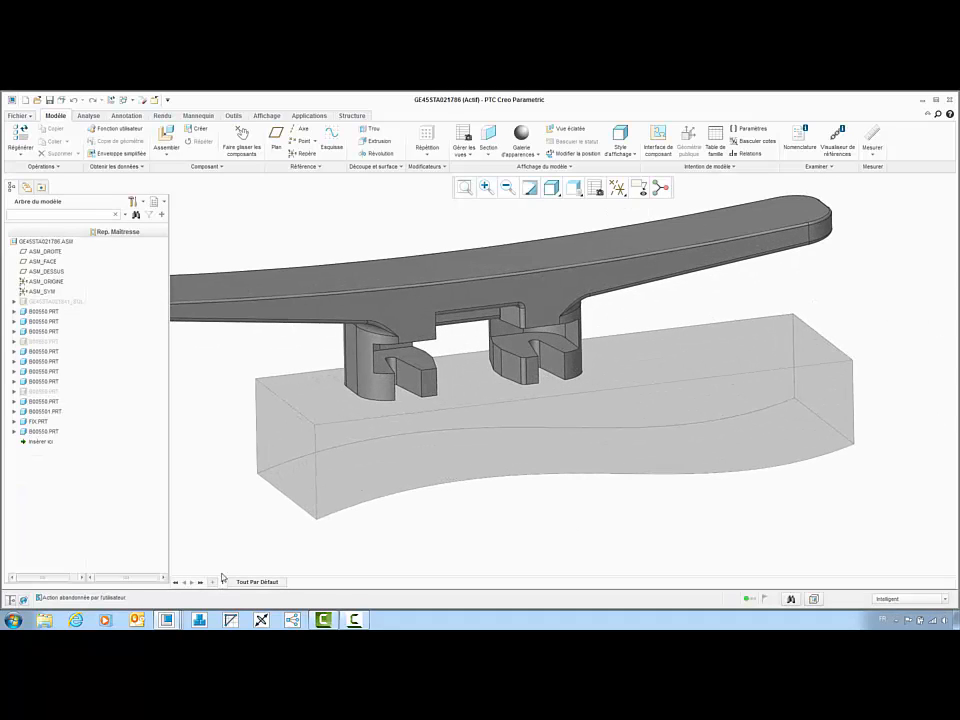
- Start an Intelligent Fastener screw on the front cleat foot's hole axis, seating it on the slot floor and threading into the transparent block's upper face
left_click(234, 116)
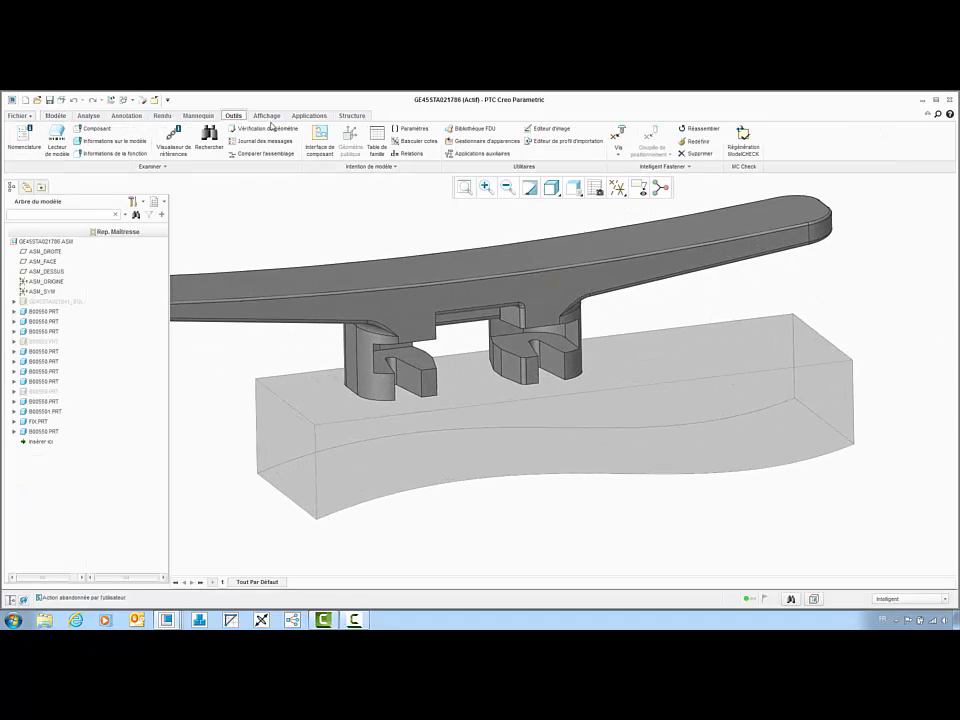
left_click(619, 134)
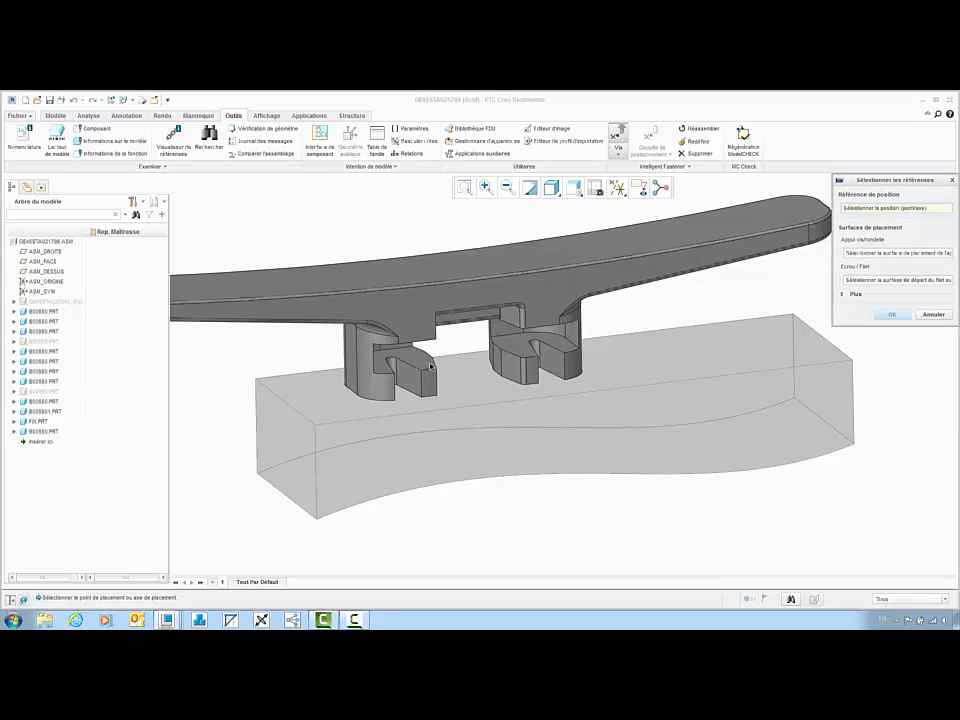
left_click(388, 364)
left_click(418, 358)
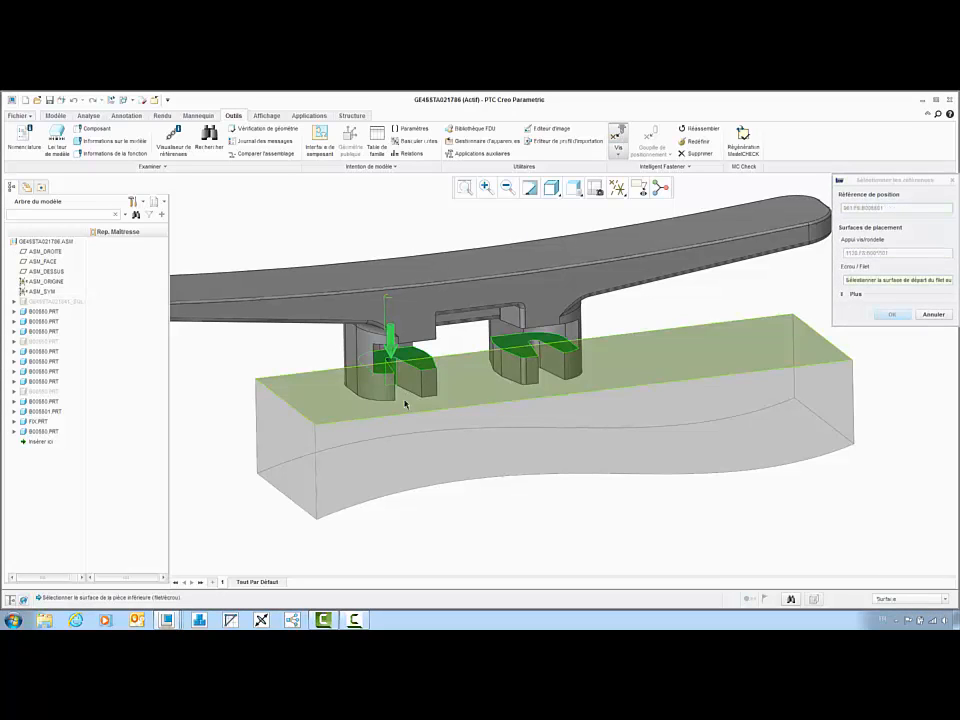
left_click(405, 403)
middle_click(405, 405)
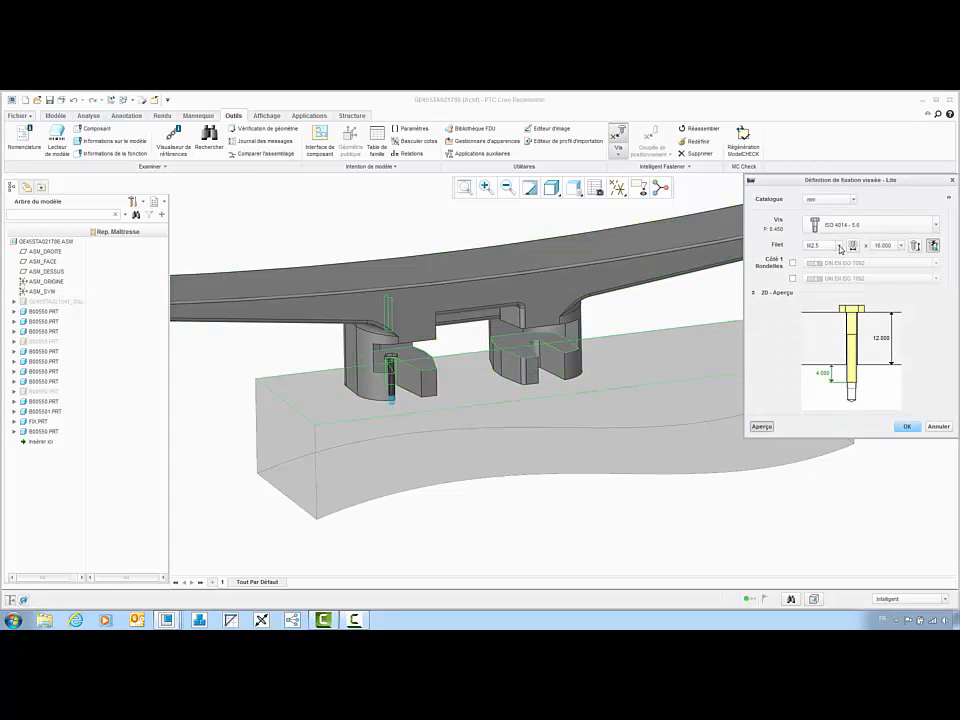
- Define the screw as M4 with an ISO 7093-1 washer under its head, and assemble it despite the length warning
left_click(837, 246)
left_click(812, 288)
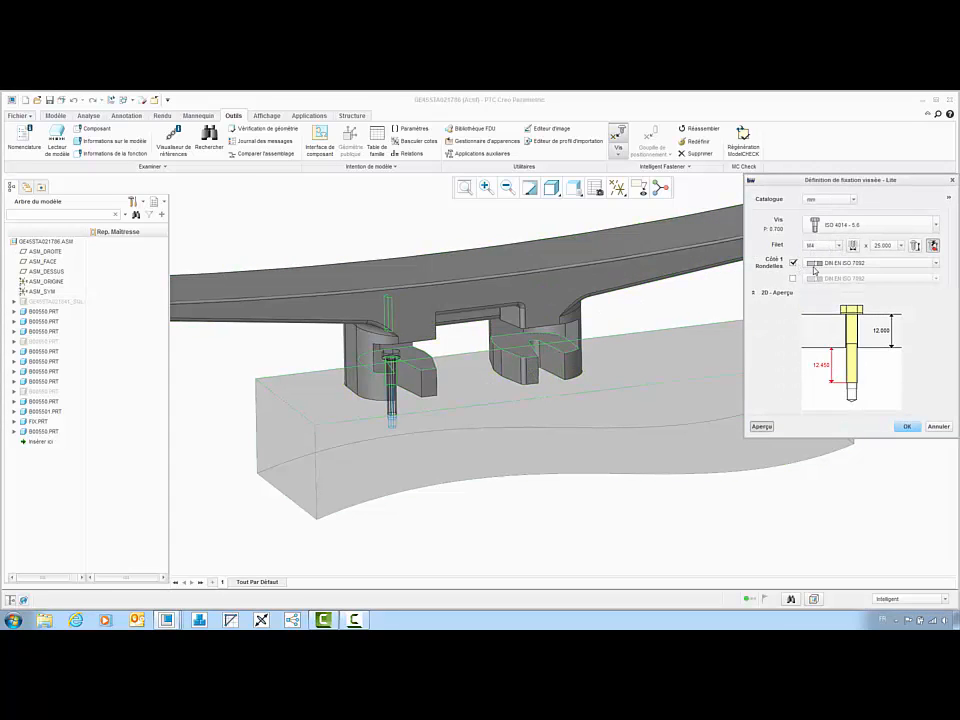
left_click(816, 264)
left_click(838, 292)
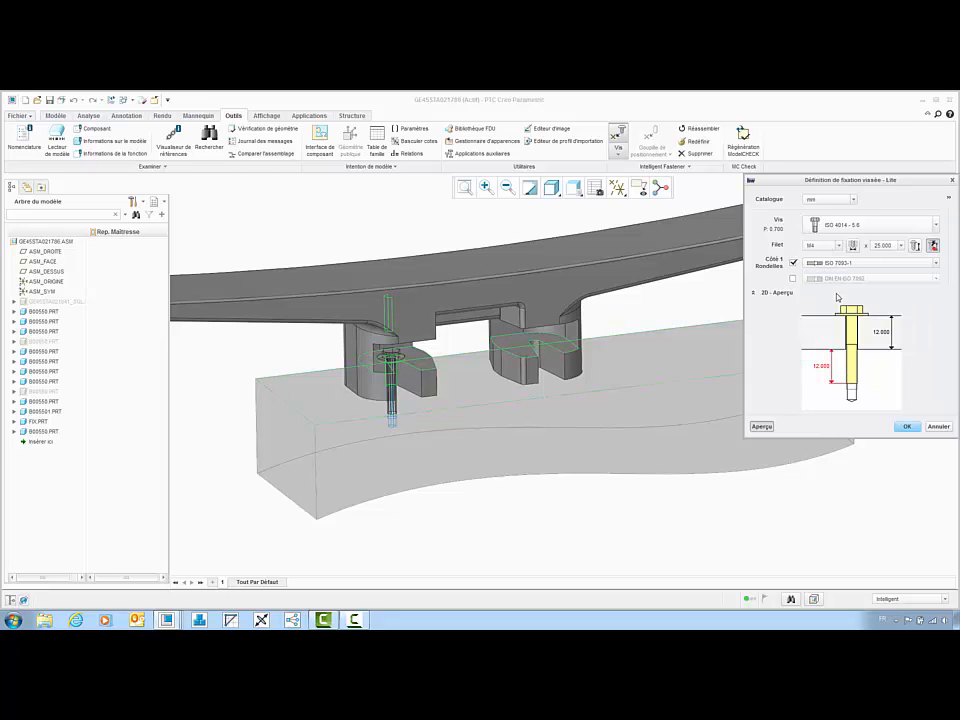
left_click(905, 428)
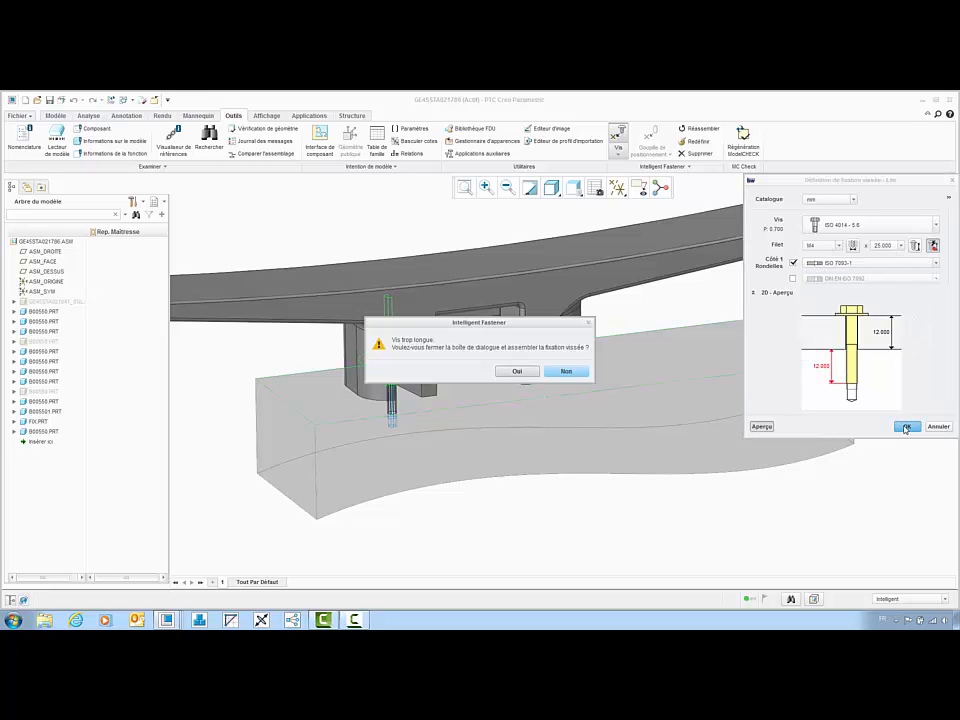
left_click(516, 371)
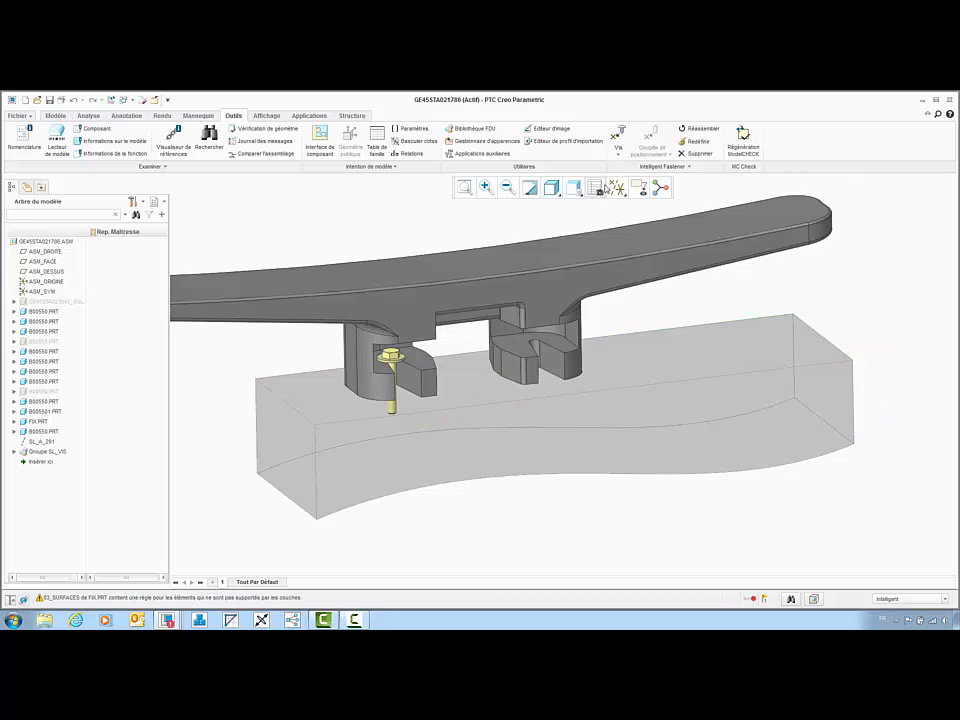
- Assemble a second M4 x 25 ISO 4014 screw with an ISO 7093-1 washer in the other cleat foot
left_click(618, 137)
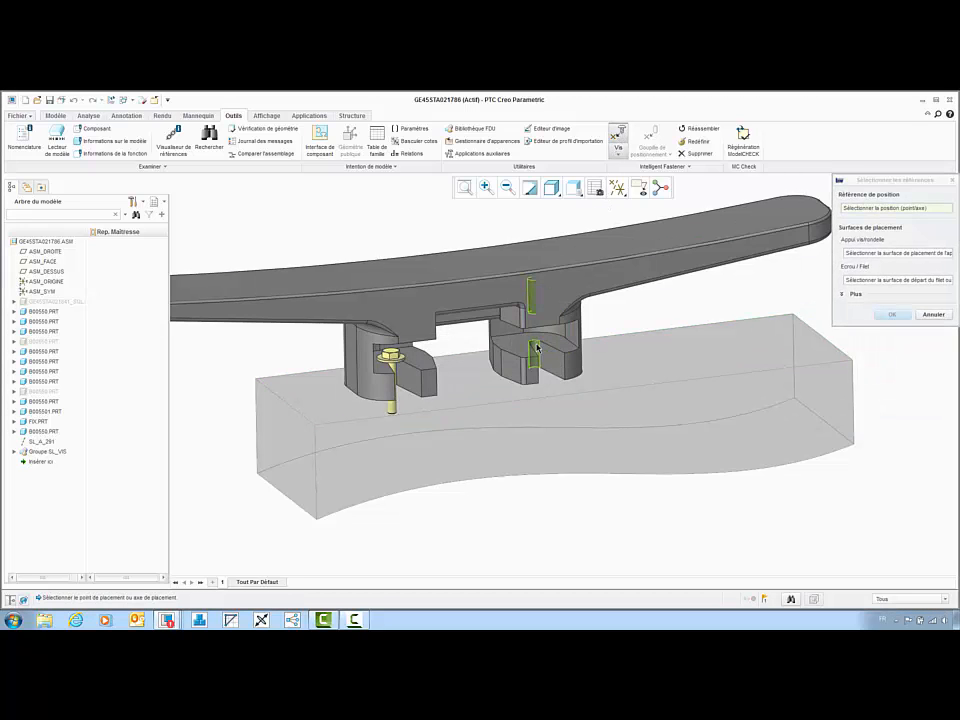
left_click(536, 347)
left_click(550, 352)
left_click(589, 358)
middle_click(590, 322)
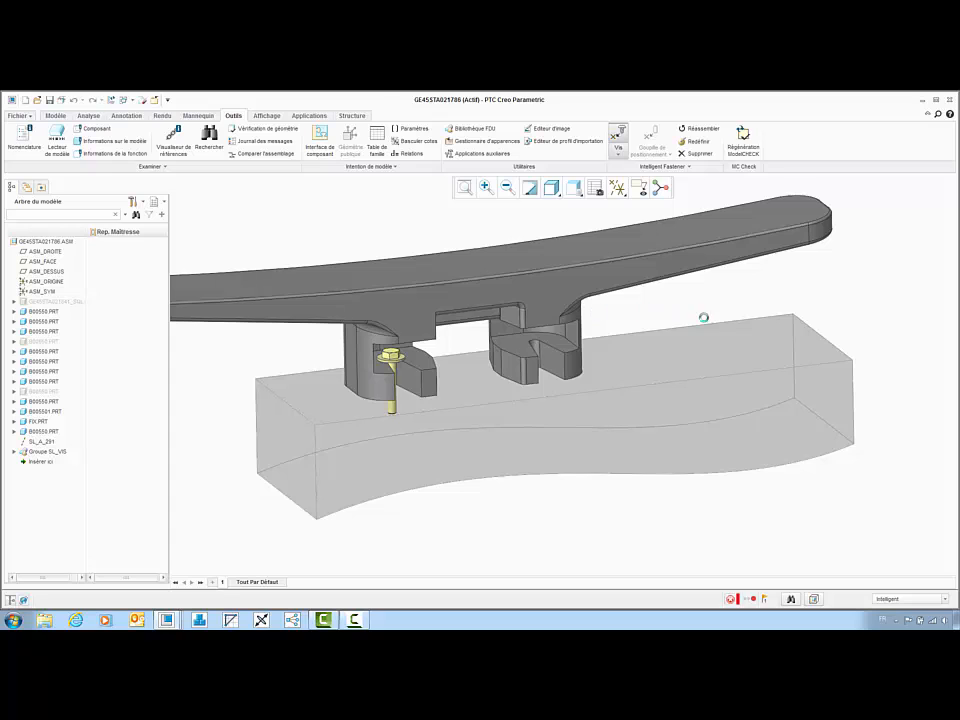
left_click(838, 245)
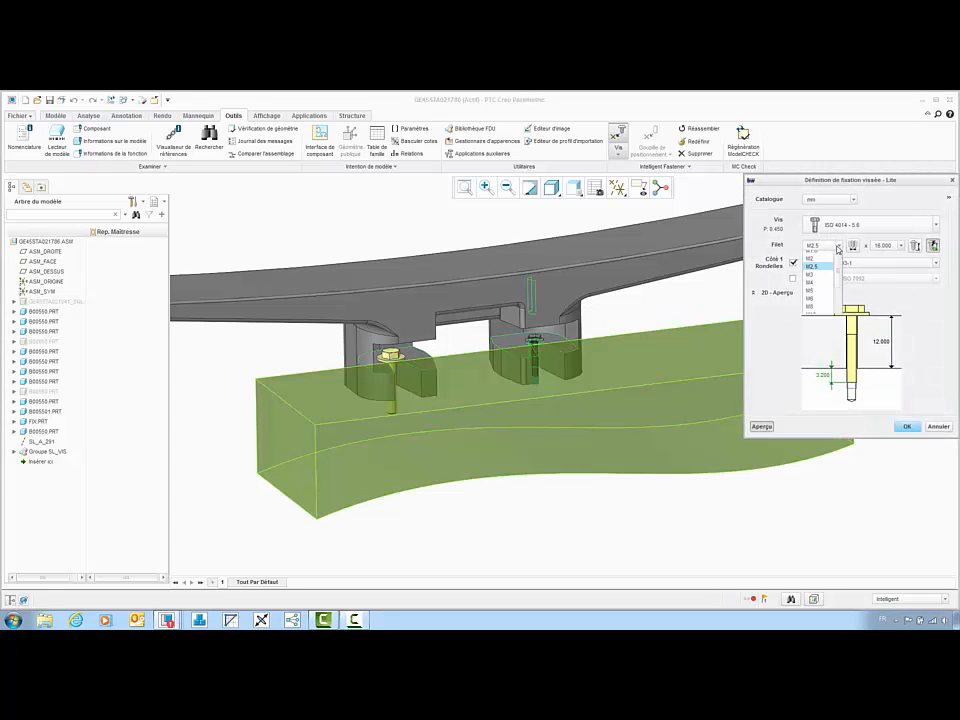
left_click(815, 288)
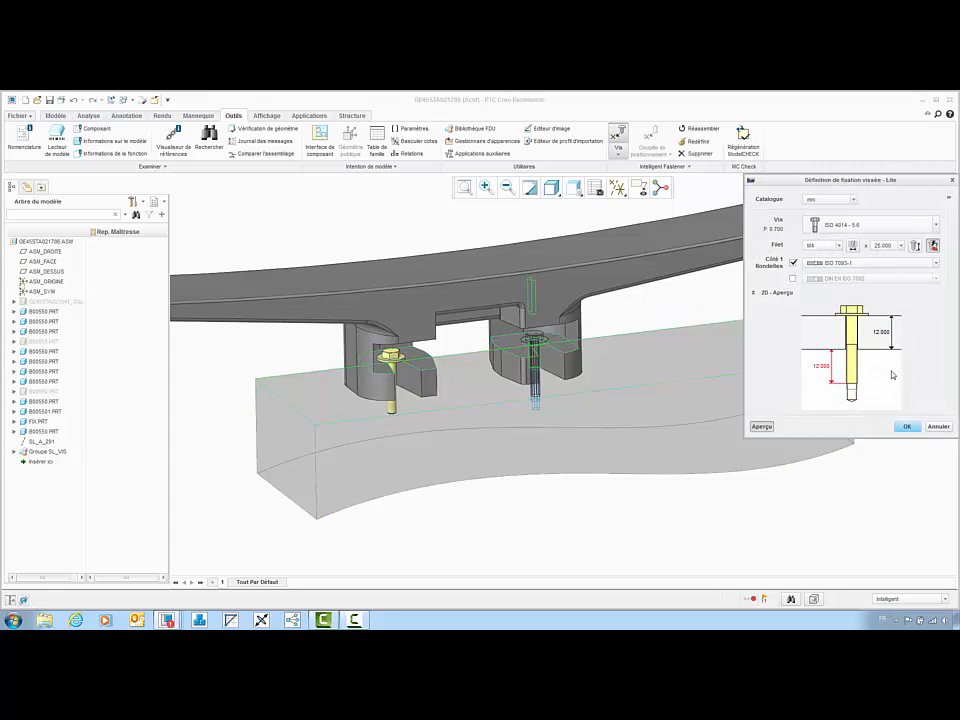
left_click(906, 426)
left_click(516, 369)
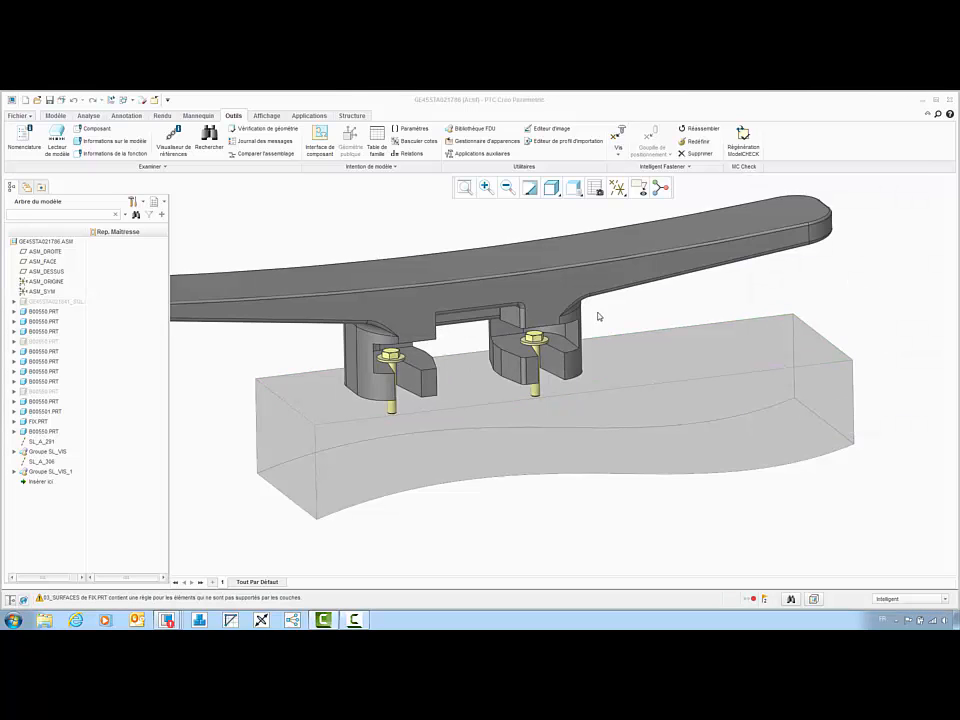
- Create a new solid part named taquet001 from the default template
left_click(21, 98)
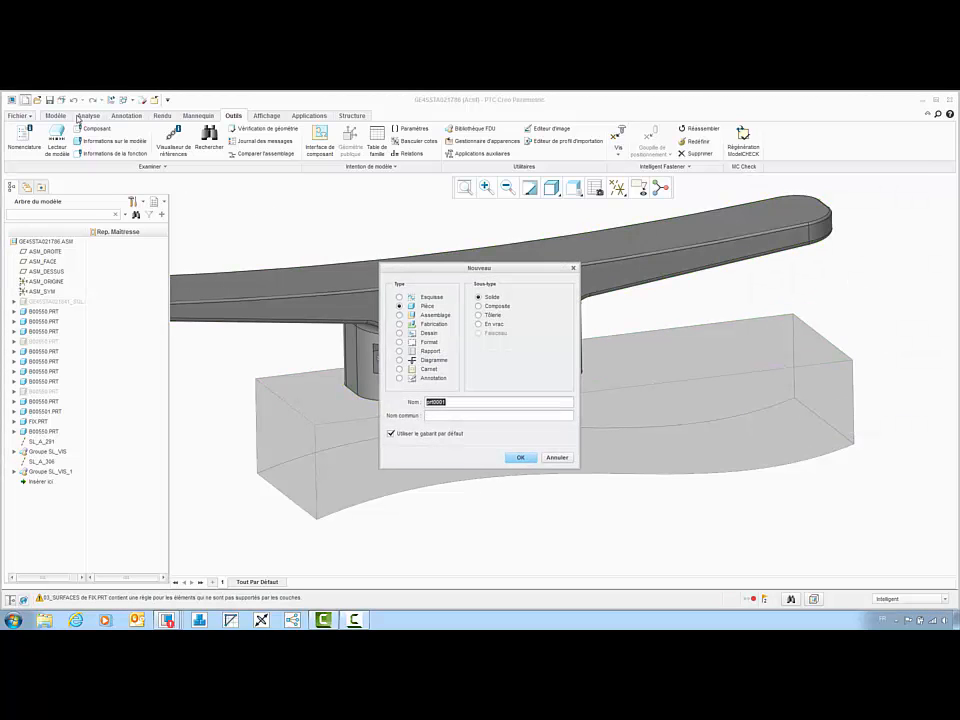
type("taquet001")
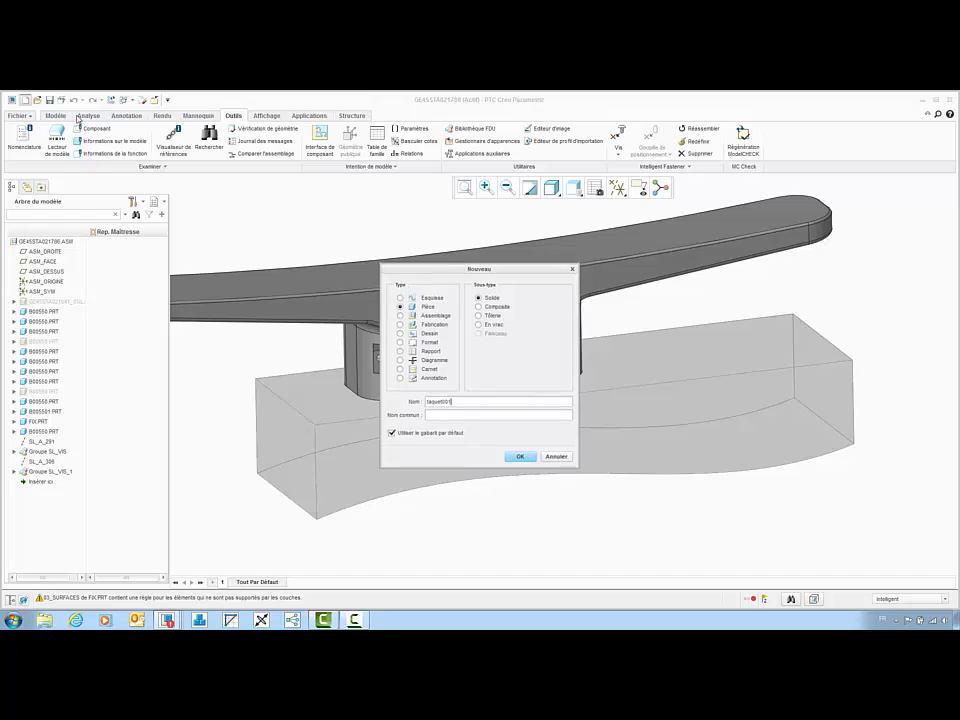
key("Return")
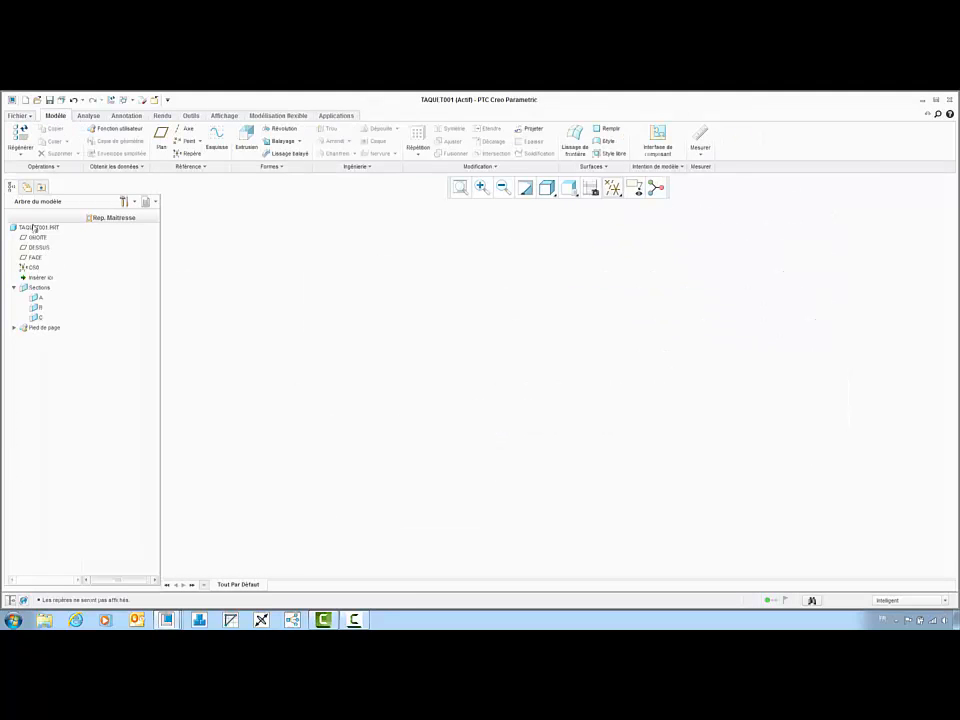
- Sketch a rectangle centred on the origin of the FACE plane, about 344 wide and 206 high
left_click(216, 140)
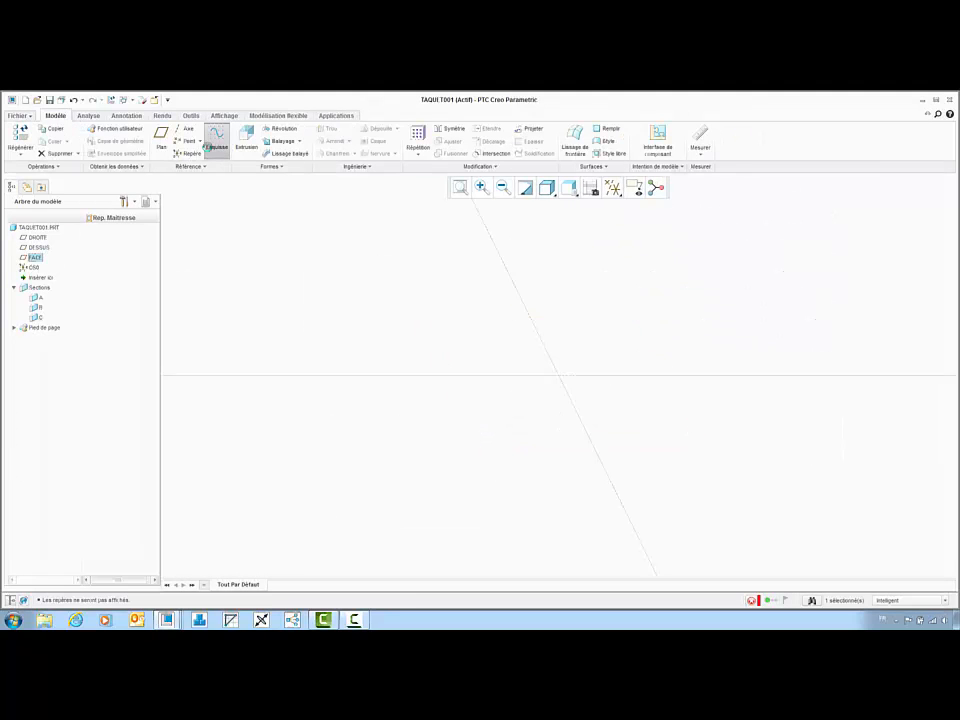
left_click(271, 145)
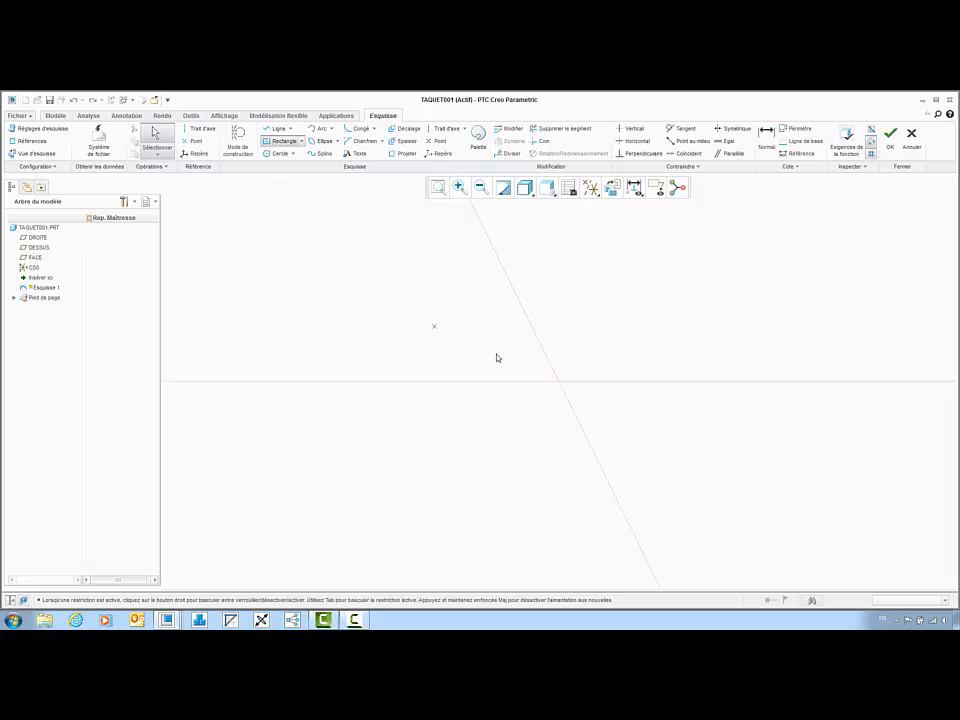
left_click(558, 381)
left_click(648, 413)
middle_click(558, 407)
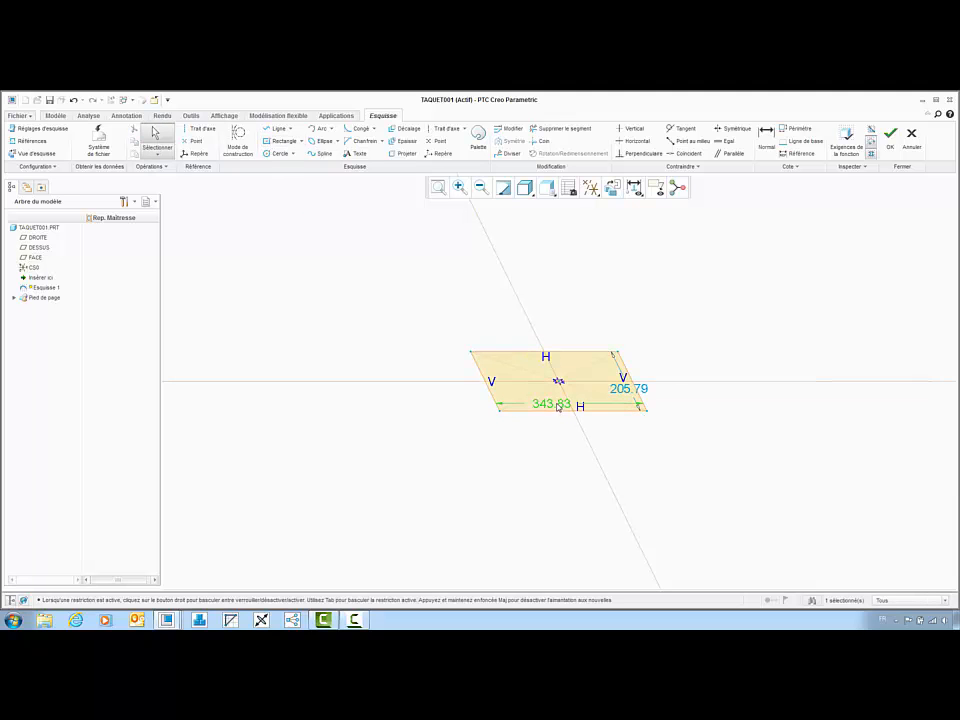
- Set the rectangle's width to 90 and its height to 45, and finish the sketch
type("90")
key("Return")
double_click(610, 403)
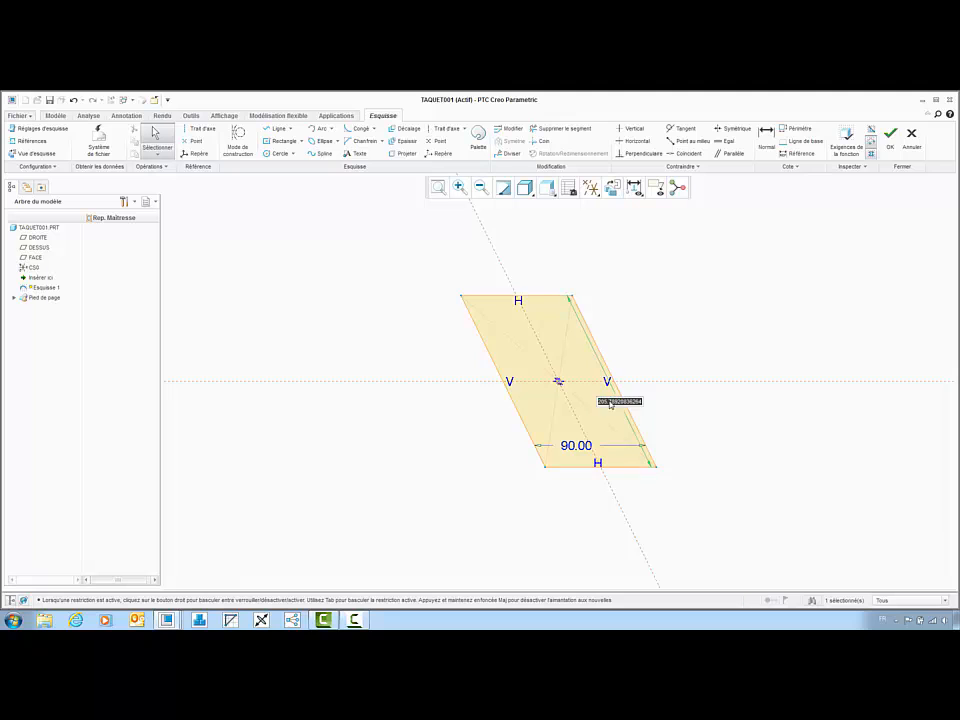
type("45")
key("Return")
right_click(553, 295)
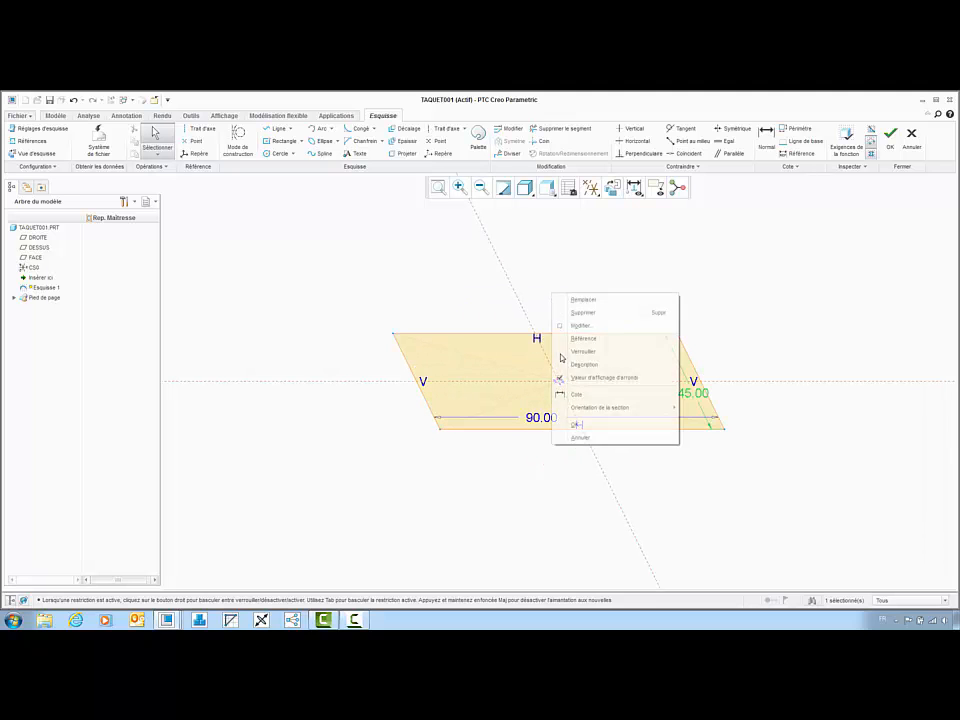
left_click(572, 424)
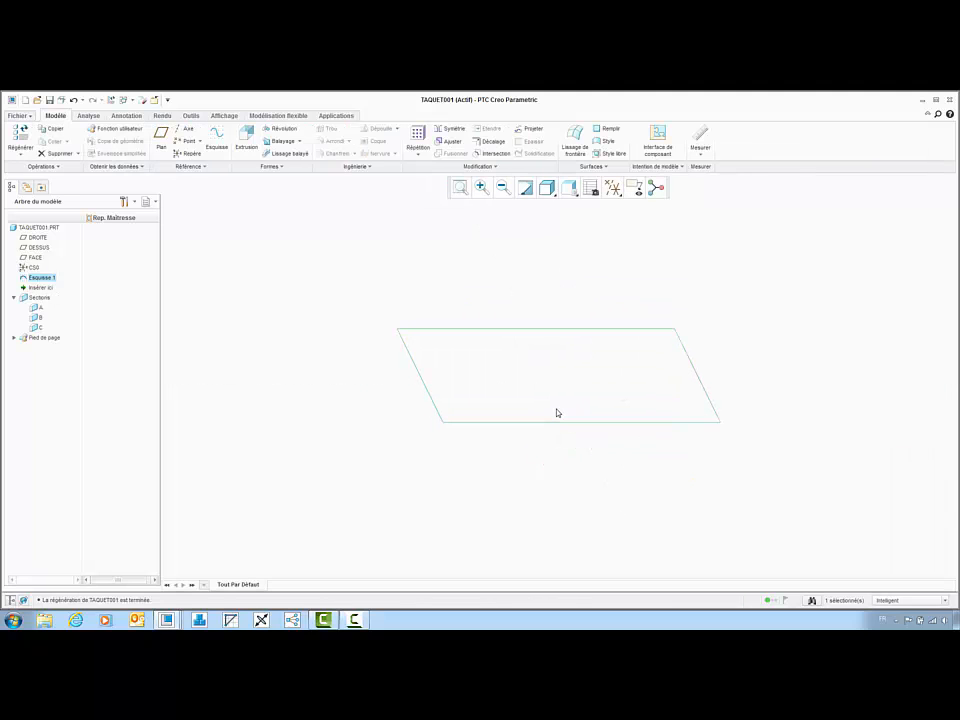
- Start a Freestyle feature and insert a sphere primitive at the centre of the rectangle
left_click(610, 208)
left_click(603, 156)
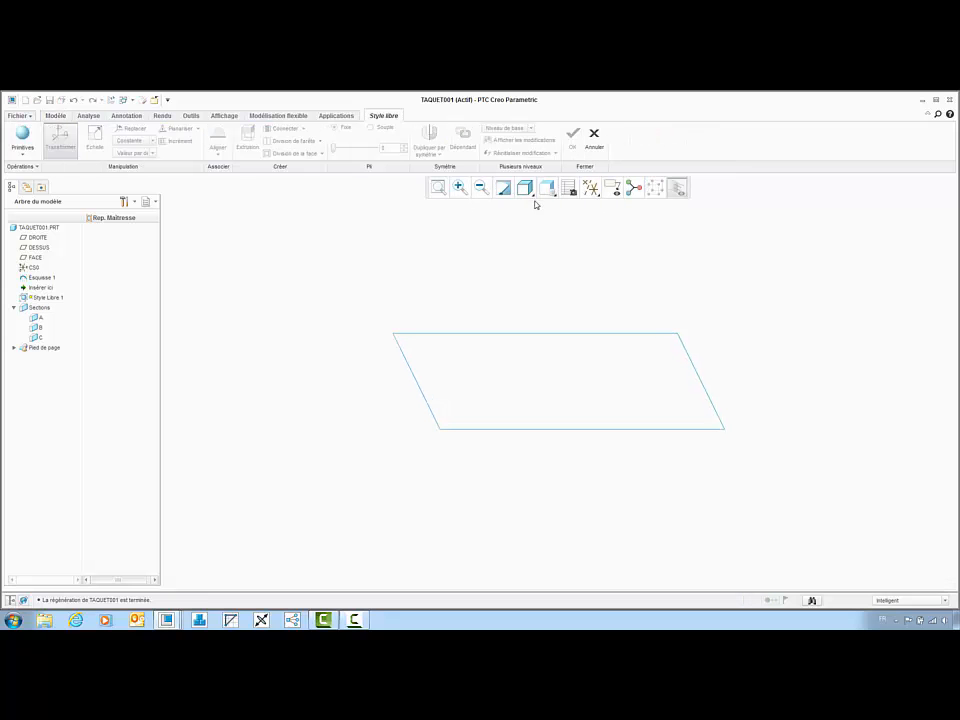
left_click(553, 231)
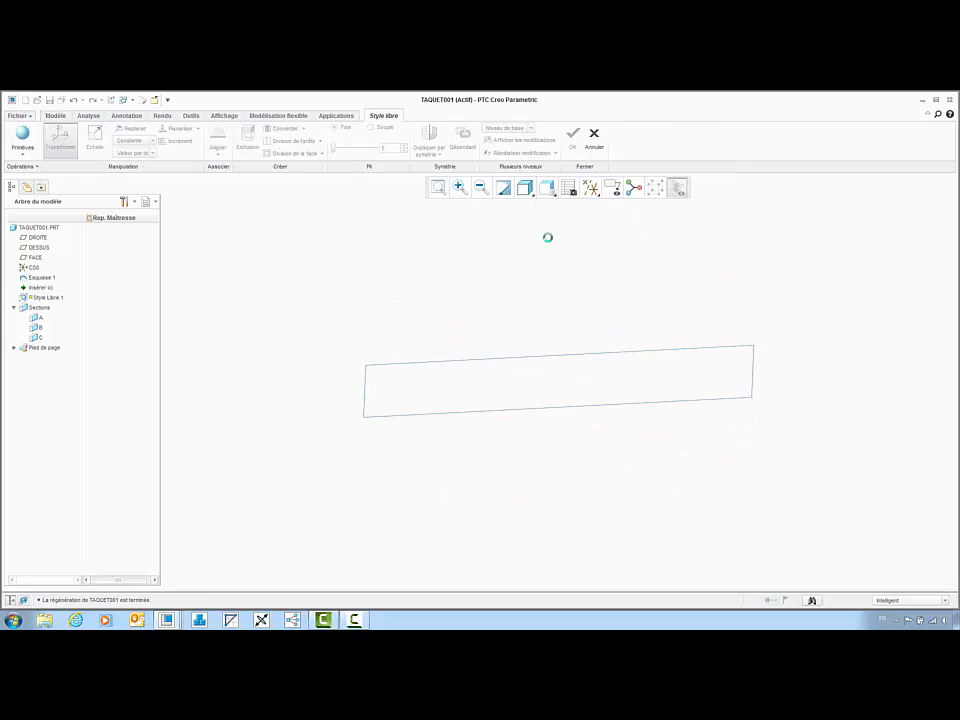
left_click(22, 138)
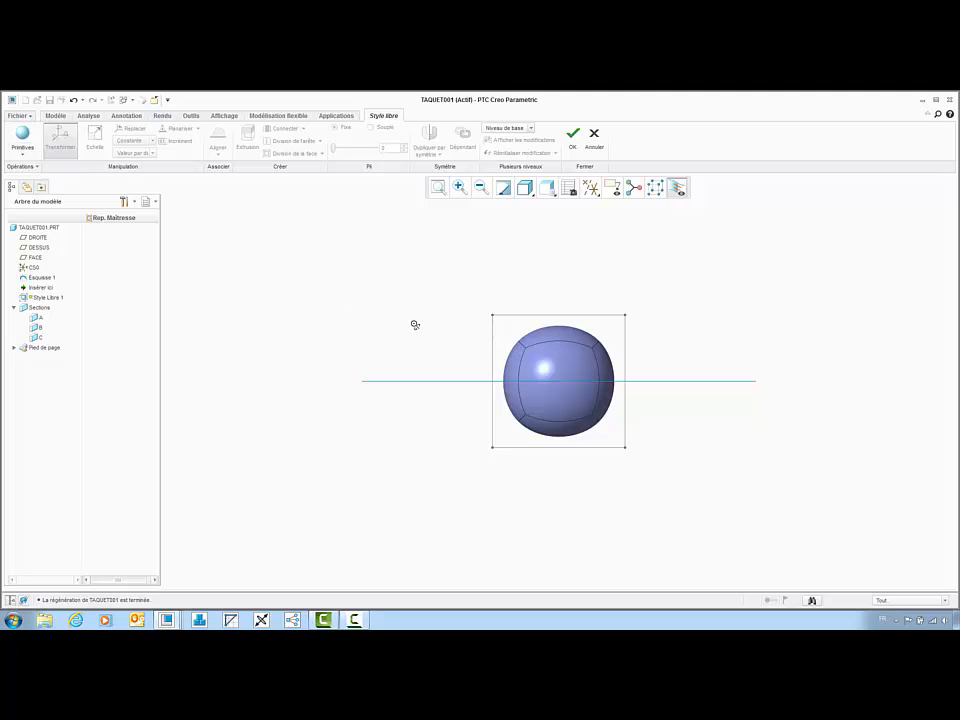
middle_click_drag(414, 324, 404, 340)
- Align the underside face of the sphere's control mesh with the FACE plane
left_click(528, 437)
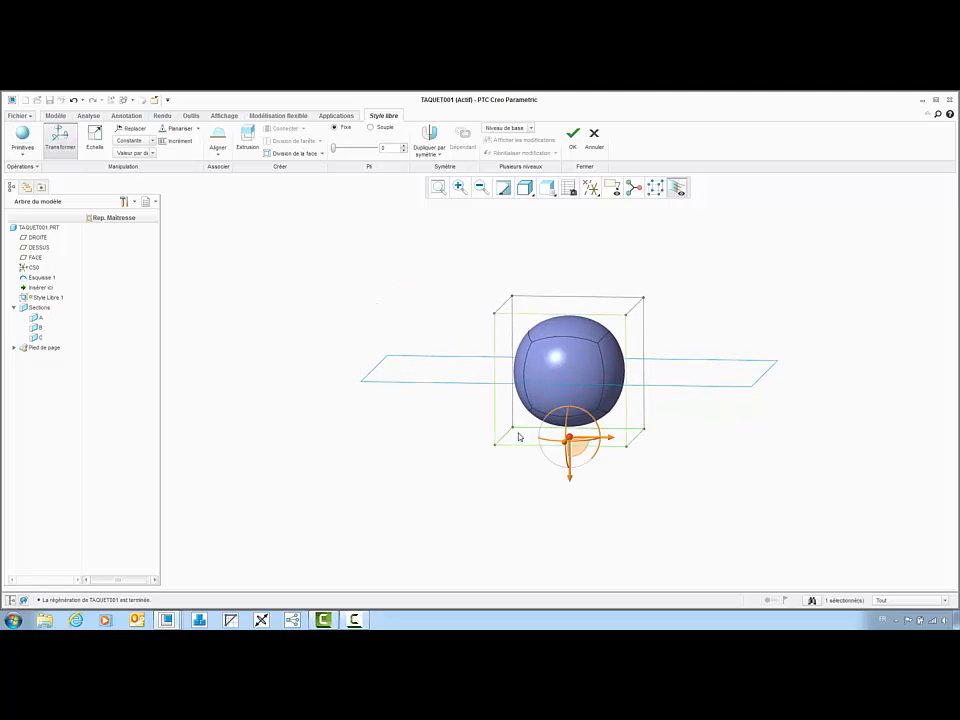
right_click(489, 419)
left_click(467, 428)
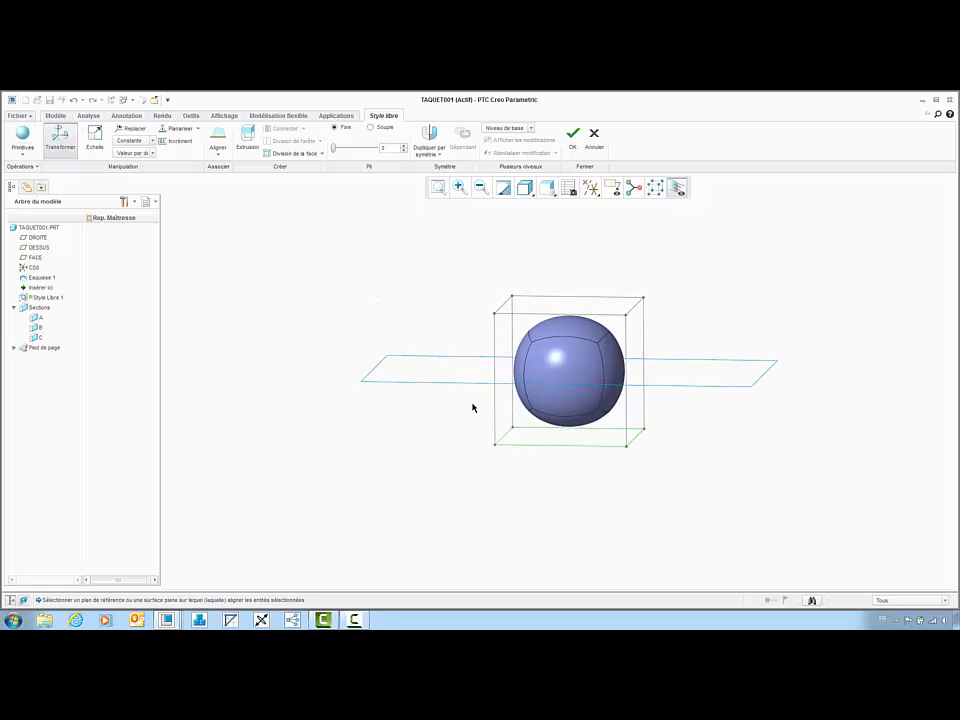
left_click(40, 257)
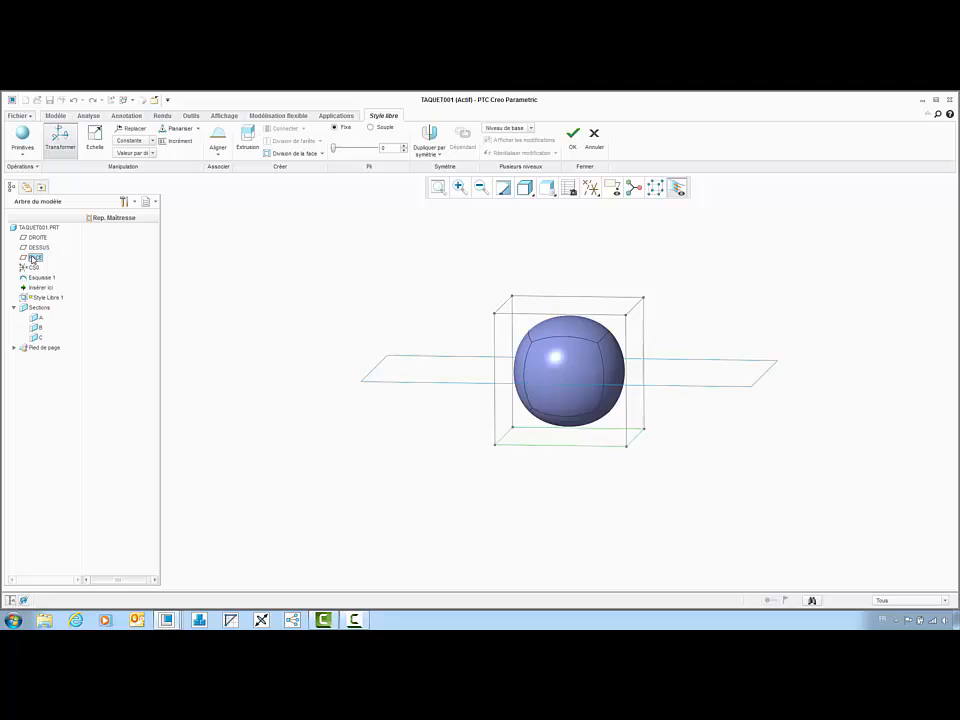
- Select a side face of the control mesh and mirror the freestyle shape about the DROITE plane
left_click(502, 334)
left_click(425, 149)
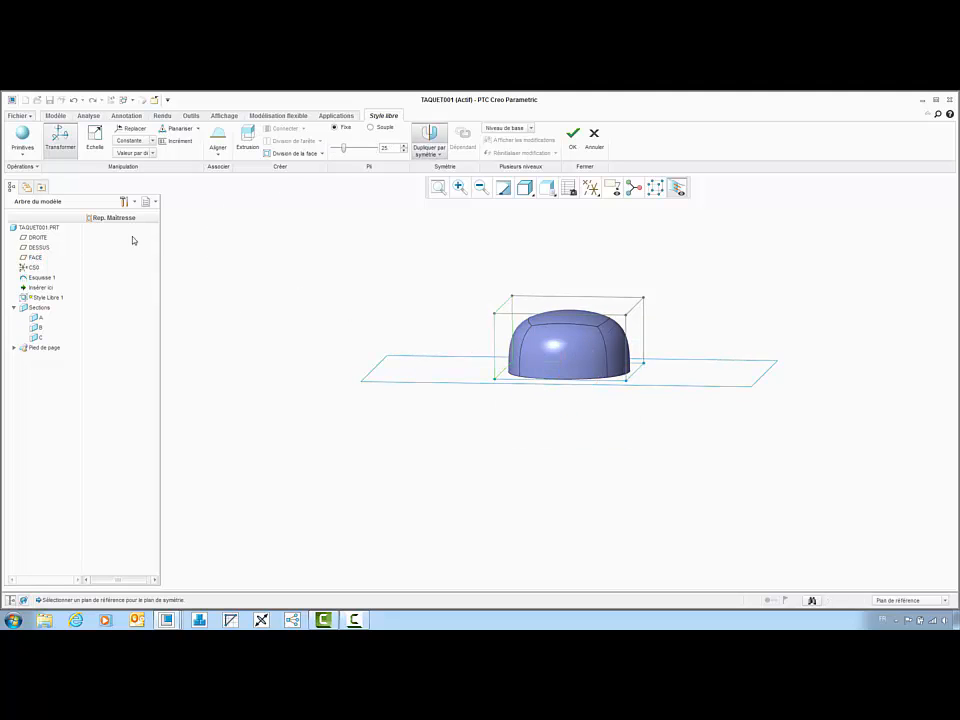
left_click(38, 237)
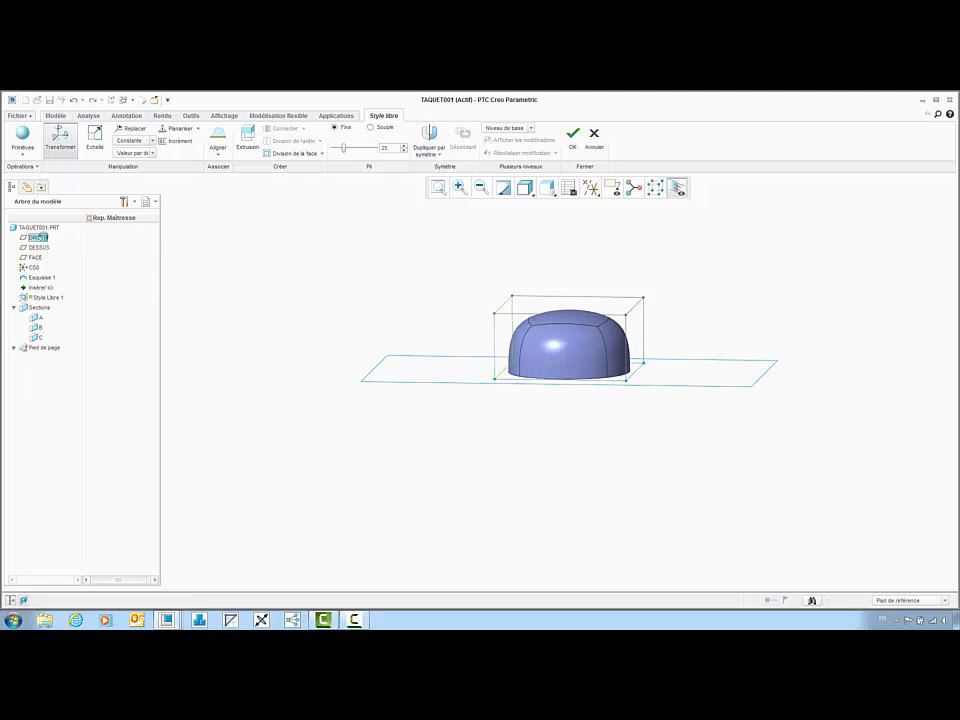
- Lower the top face of the freestyle control mesh and extrude it upward twice to form a three-level column
left_click(598, 307)
left_click_drag(602, 267, 601, 301)
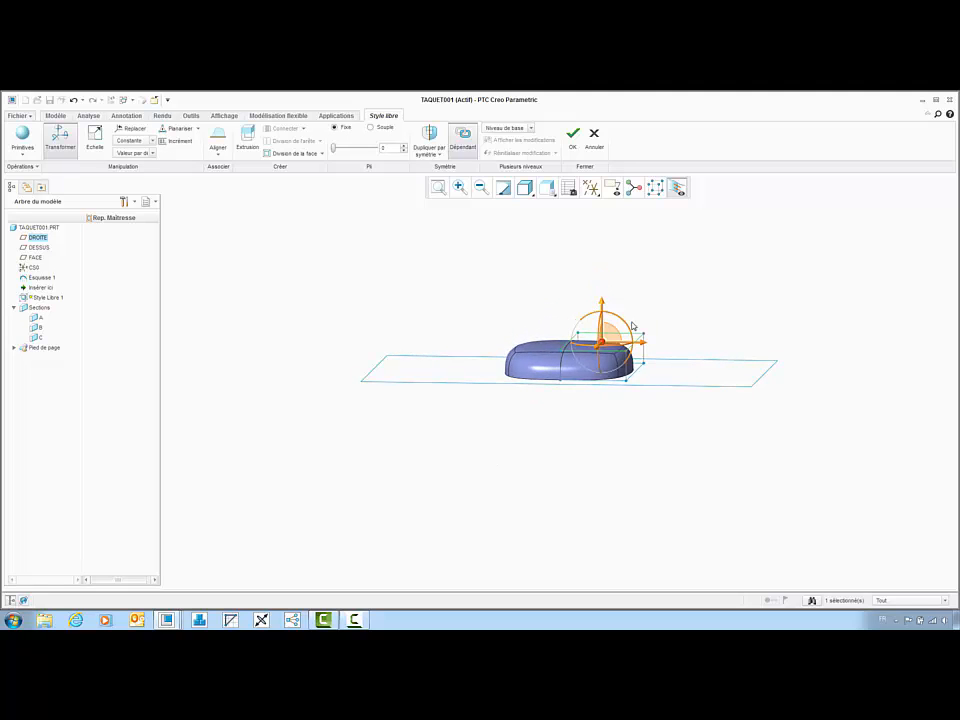
middle_click(676, 321)
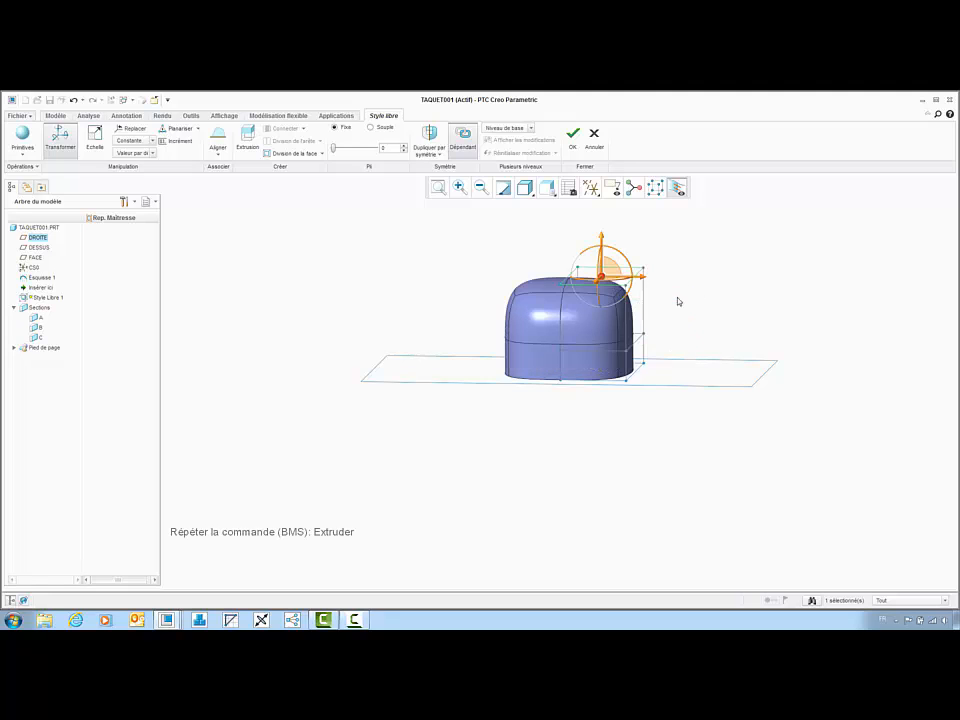
scroll(554, 475, "up", 3)
scroll(681, 296, "down", 2)
right_click(516, 500)
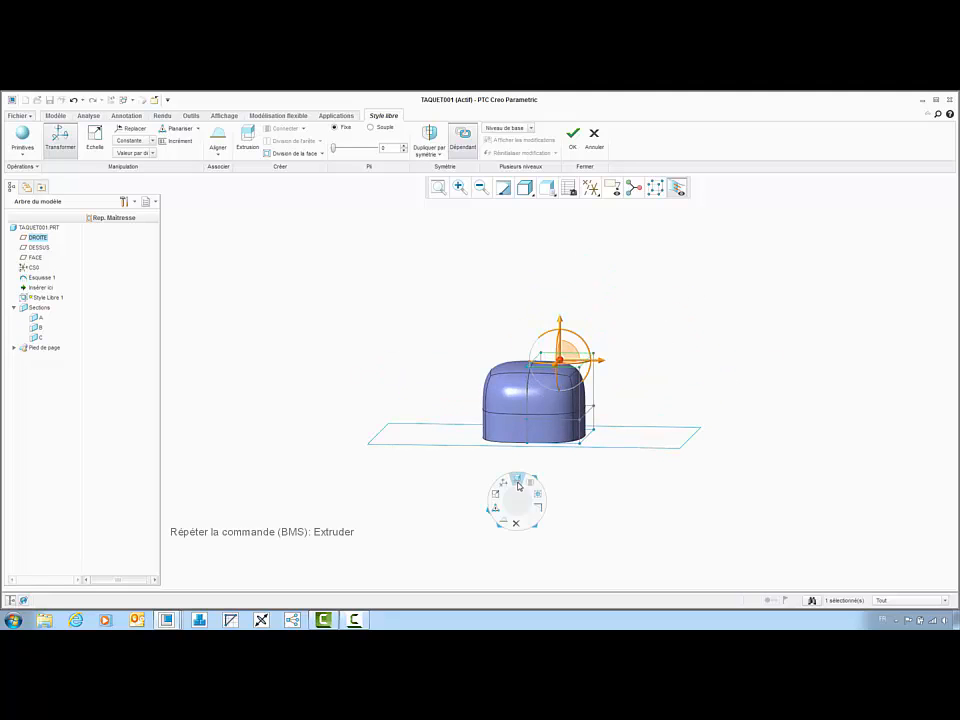
left_click(516, 483)
- Extrude the side faces of all three mesh levels outward and move them slightly farther from the mirror plane
middle_click_drag(601, 432, 578, 351)
left_click(582, 349)
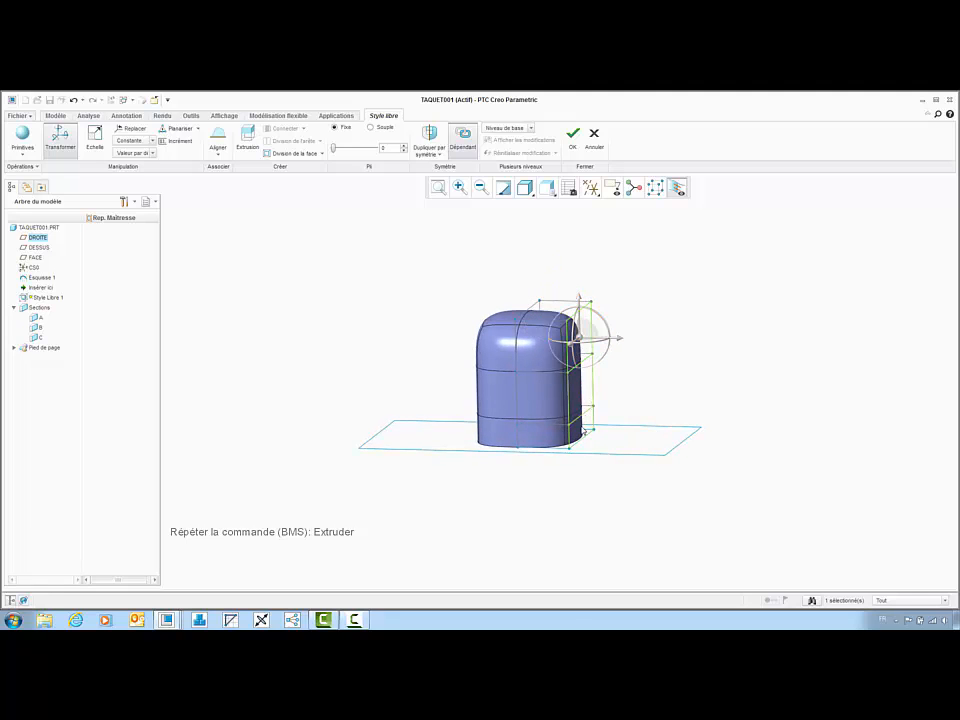
left_click(583, 431, "ctrl")
middle_click(658, 400)
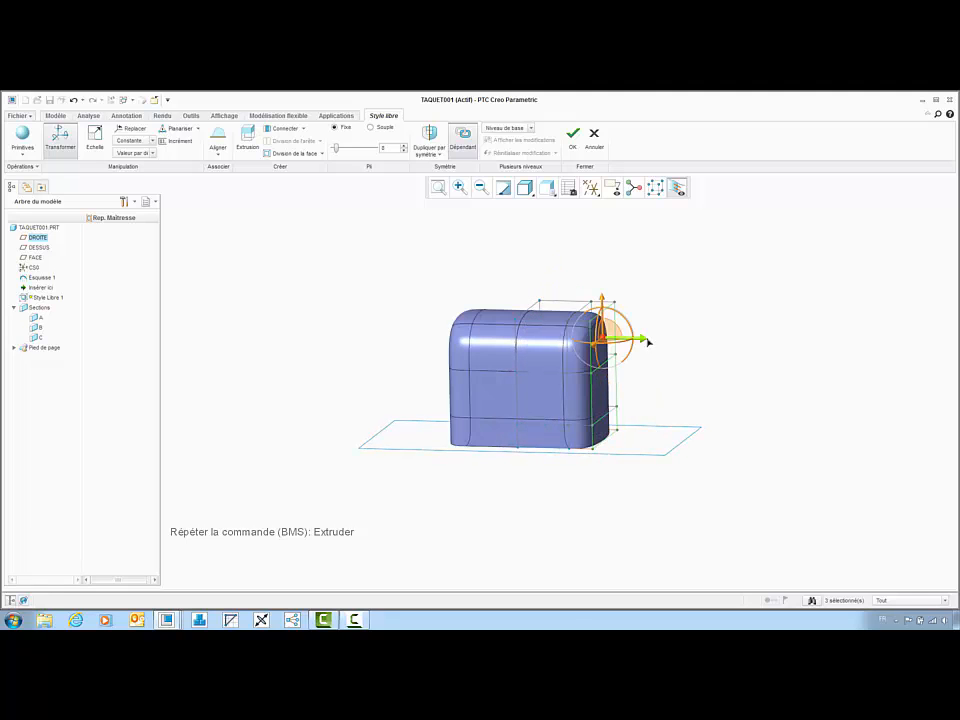
left_click_drag(648, 342, 656, 341)
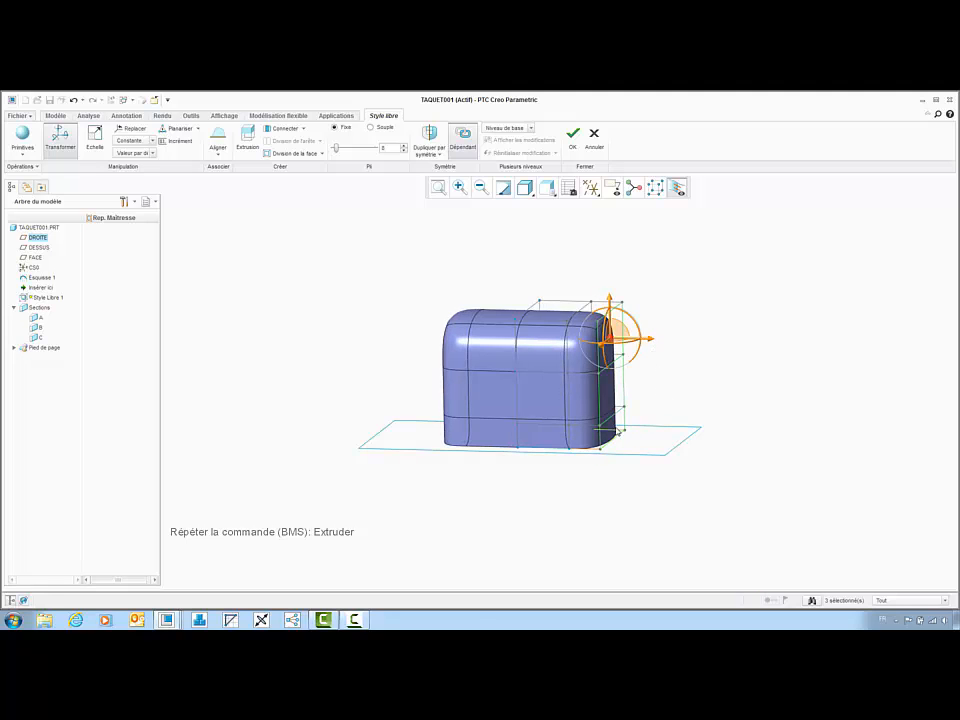
- Extrude the lower and upper side faces outward and pull them farther out to form the cleat's foot and horn
left_click(610, 430)
left_click(606, 340, "ctrl")
middle_click(749, 388)
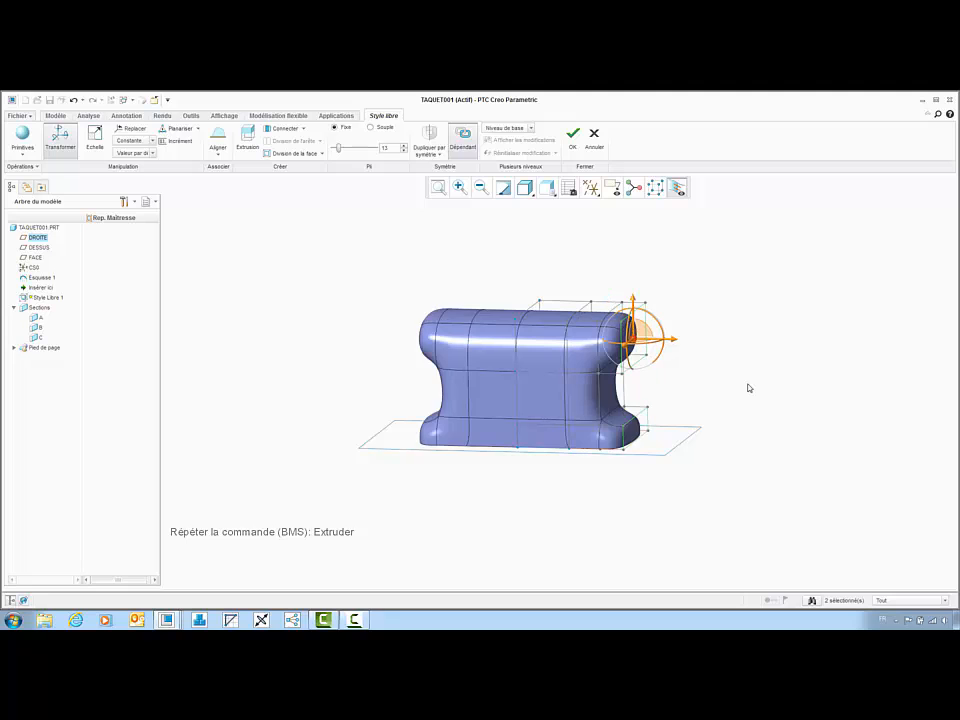
left_click_drag(686, 353, 723, 352)
- Extrude the upper end face outward repeatedly, tilting it upward, to lengthen the cleat's horn into a raised tip
left_click(735, 372)
left_click(686, 346)
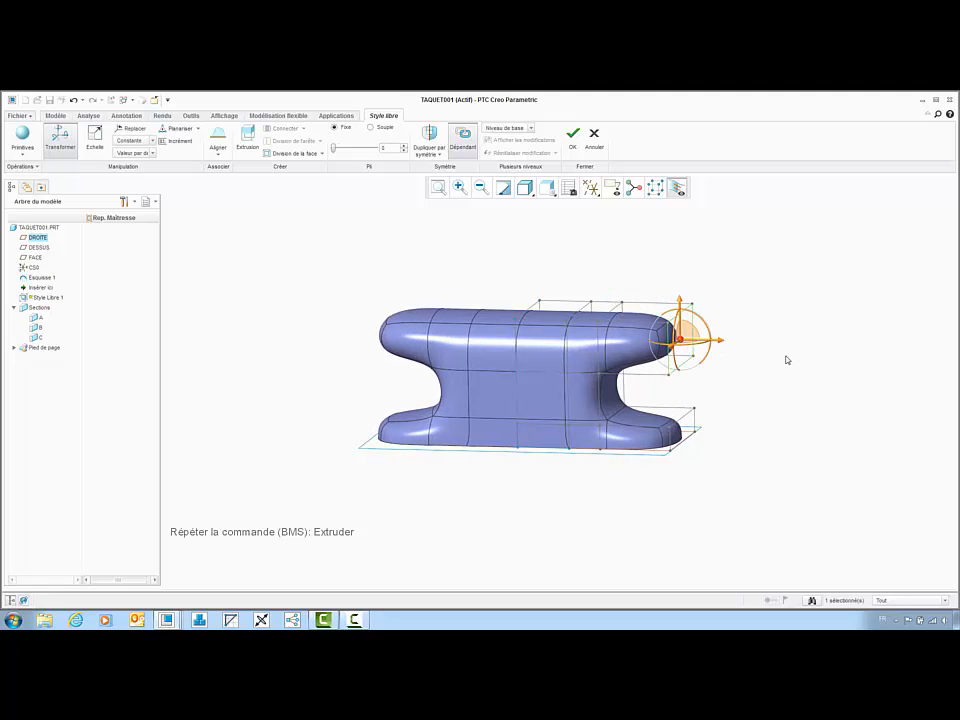
left_click_drag(787, 360, 790, 332)
middle_click(814, 368)
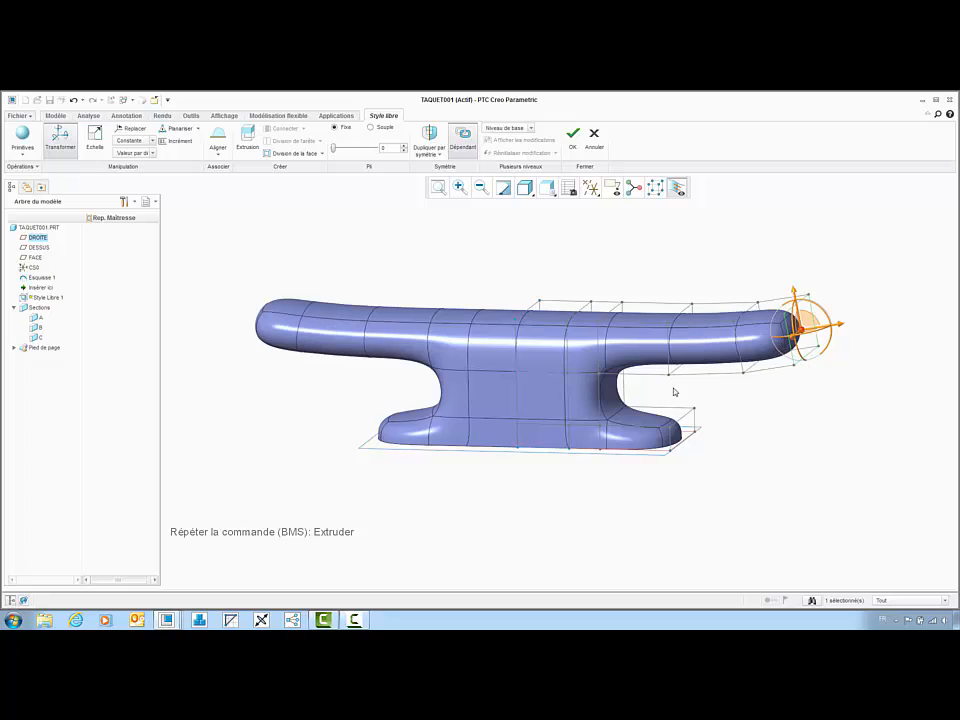
scroll(675, 391, "up", 2)
left_click_drag(792, 346, 828, 344)
- Select the entire control mesh and scale it along its width to make the cleat wider
middle_click_drag(726, 433, 659, 318)
middle_click_drag(600, 260, 607, 329)
mouse_move(852, 239)
left_mouse_down()
mouse_move(589, 294)
mouse_move(566, 314)
mouse_move(566, 381)
left_mouse_up()
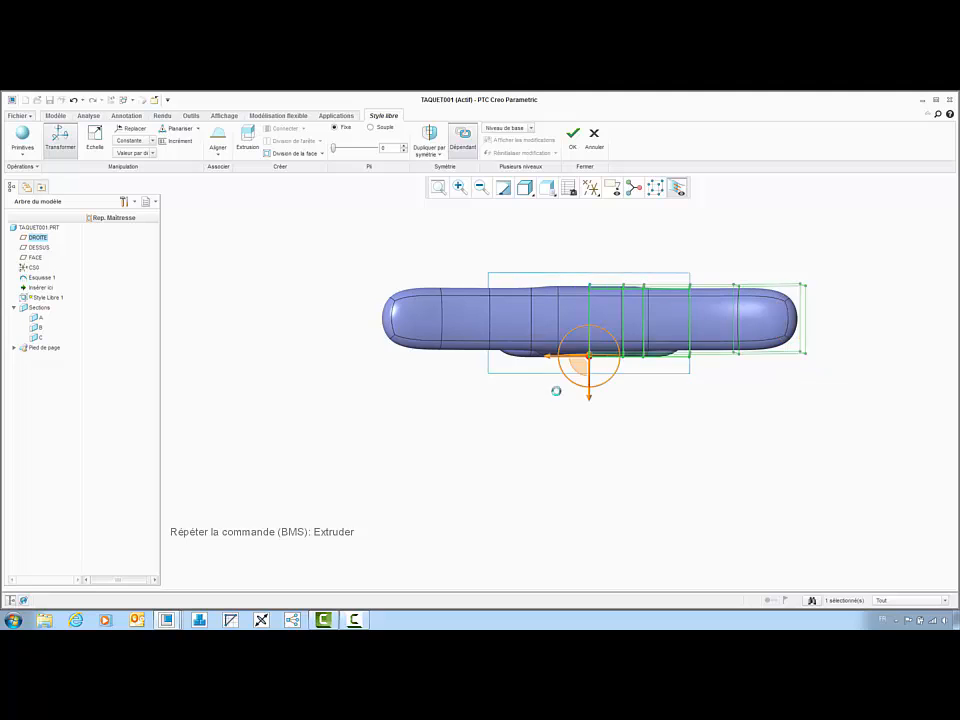
left_click(512, 419)
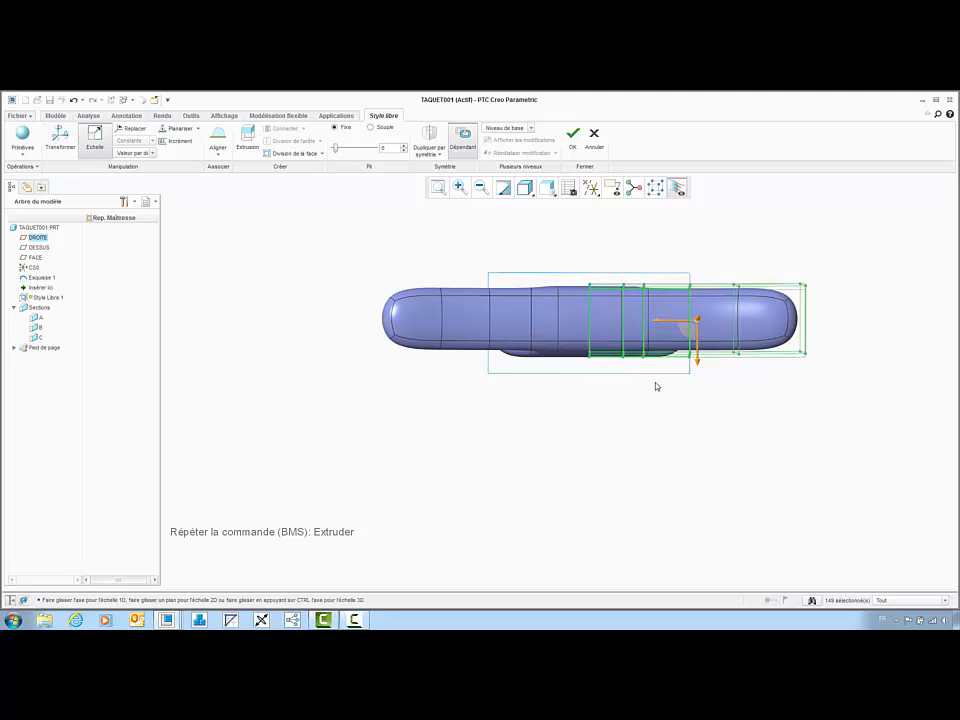
left_click_drag(700, 367, 700, 394)
- Select the horn's outer top and underside mesh faces and scale them in width to narrow the horn
middle_click_drag(650, 388, 653, 327)
scroll(745, 527, "down", 3)
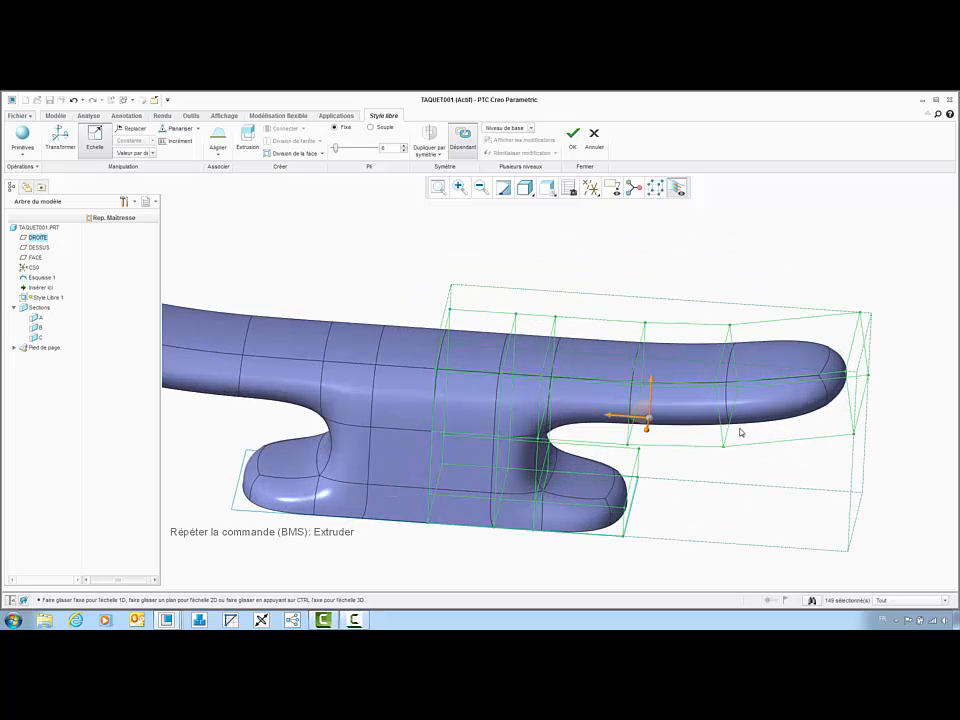
left_click(739, 431)
left_click(680, 422, "ctrl")
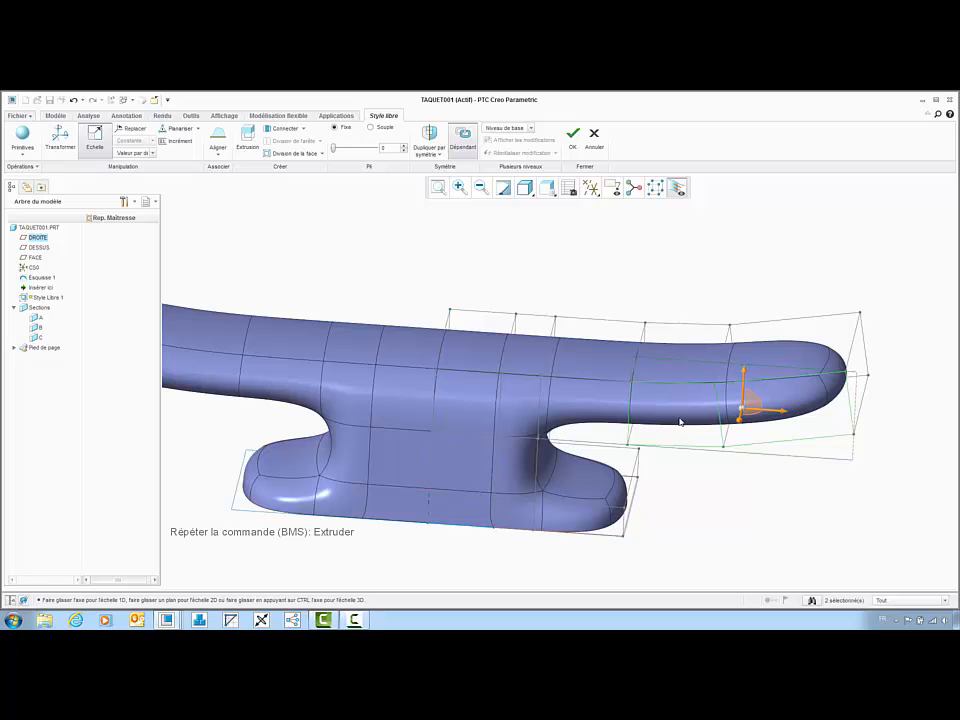
left_click(698, 344, "ctrl")
left_click(791, 345, "ctrl")
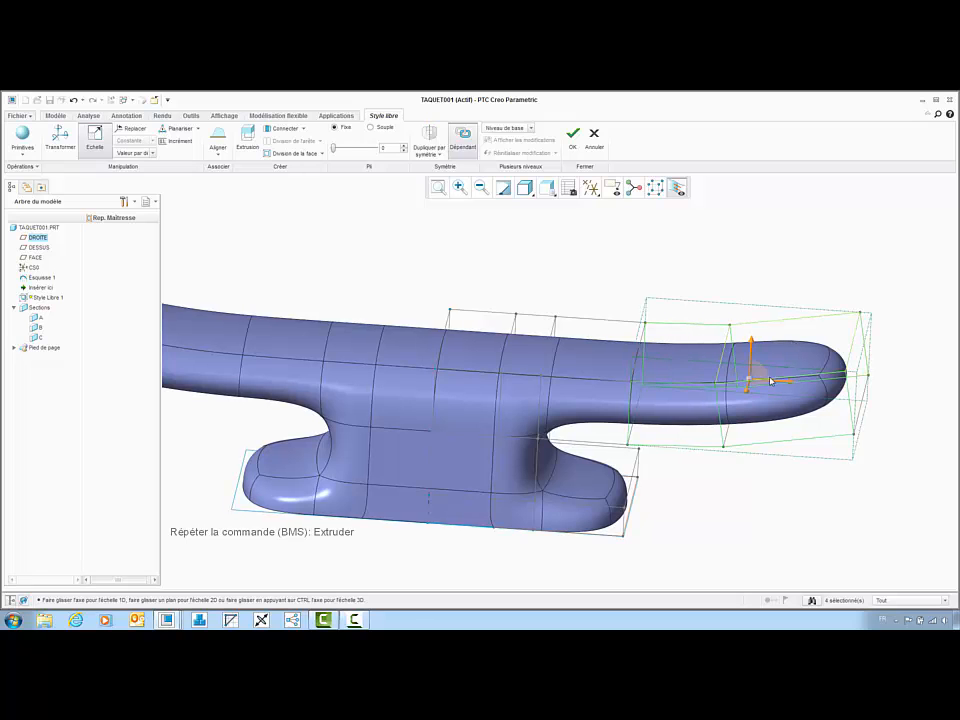
left_click_drag(748, 392, 756, 380)
mouse_move(608, 386)
middle_mouse_down()
mouse_move(607, 444)
mouse_move(608, 388)
mouse_move(616, 405)
middle_mouse_up()
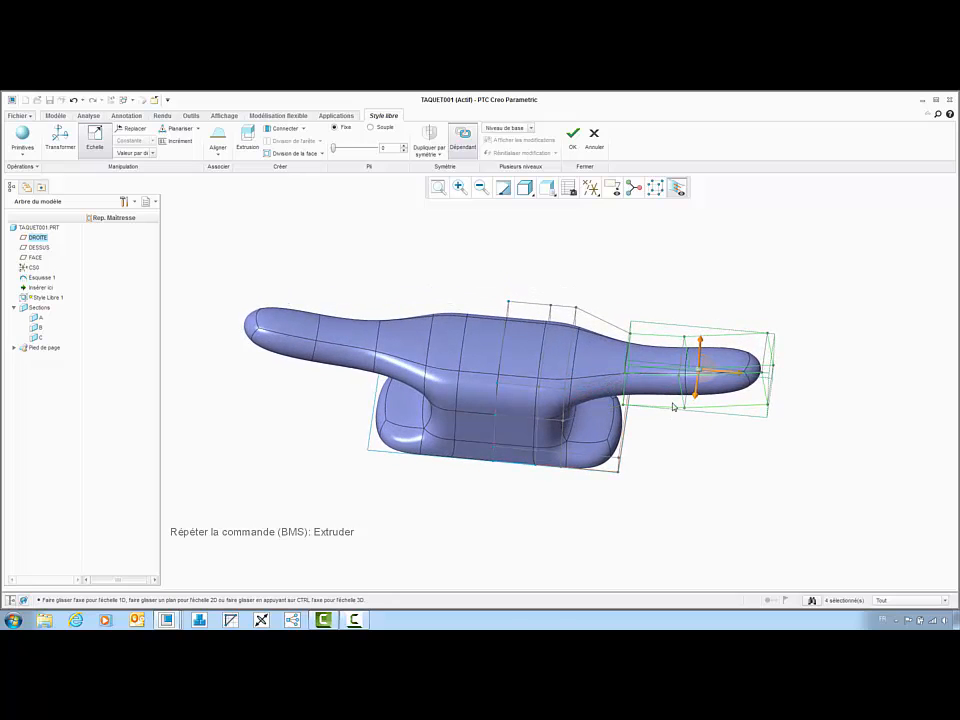
middle_click_drag(806, 382, 731, 379)
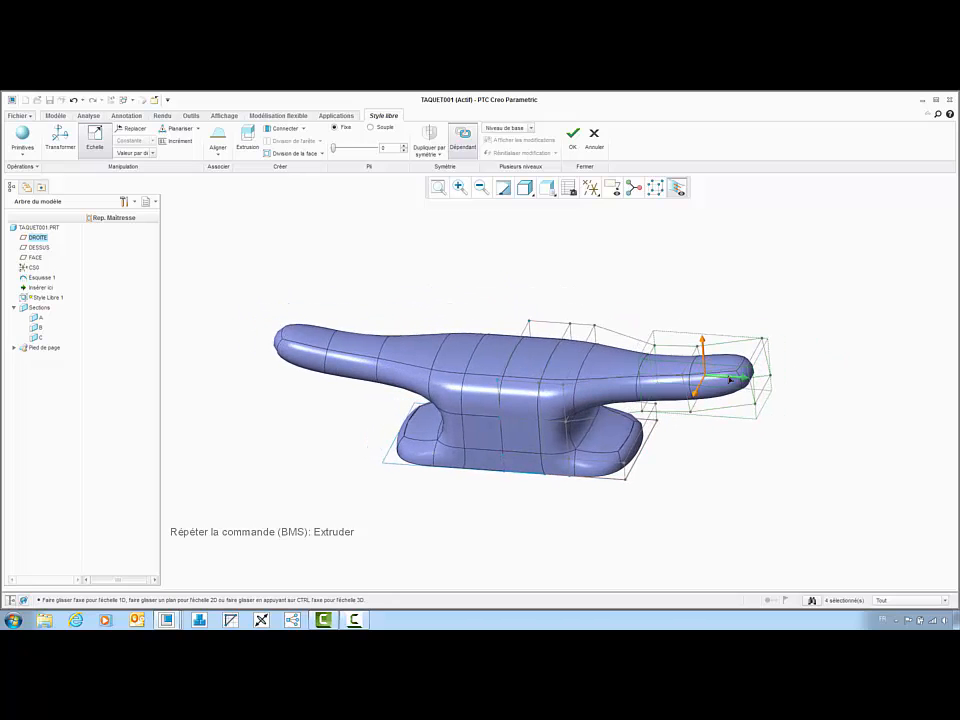
- Connect the two opposite faces at the middle level of the cleat's body to open a hole through it
left_click(764, 480)
middle_click_drag(684, 457, 463, 436)
left_click(548, 454)
scroll(540, 447, "down", 2)
left_click(540, 448)
left_click(708, 428, "ctrl")
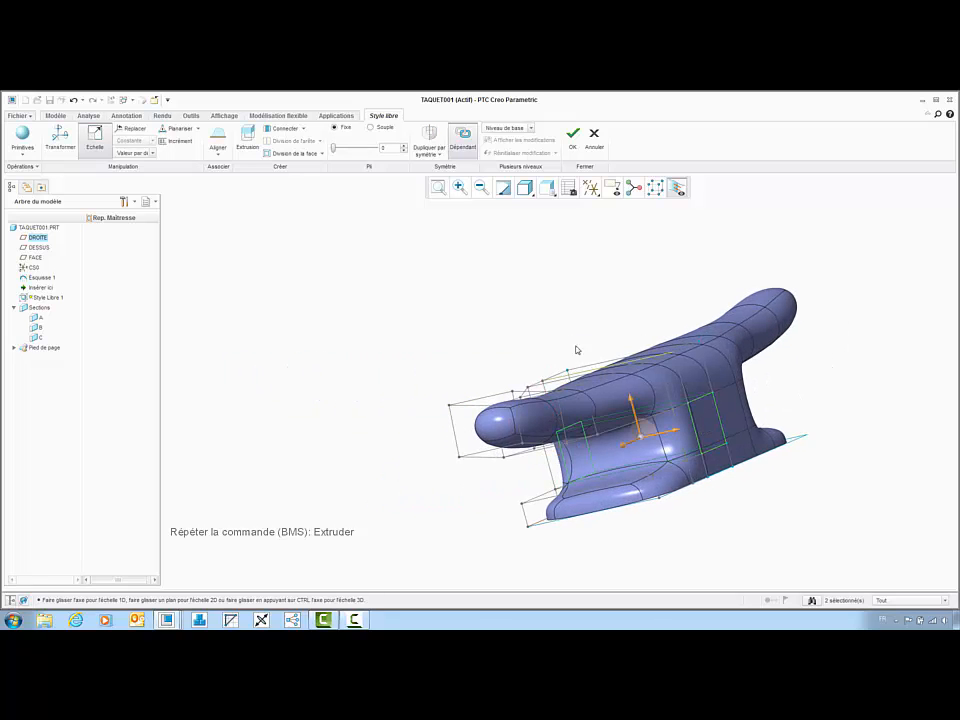
right_click(548, 318)
left_click(562, 309)
mouse_move(562, 310)
middle_mouse_down()
mouse_move(600, 340)
mouse_move(668, 349)
mouse_move(659, 366)
middle_mouse_up()
scroll(661, 420, "up", 2)
middle_click_drag(672, 446, 675, 415)
- Select the mesh beyond the central opening and move it outward to lengthen the cleat and widen the opening
left_click_drag(603, 336, 797, 482)
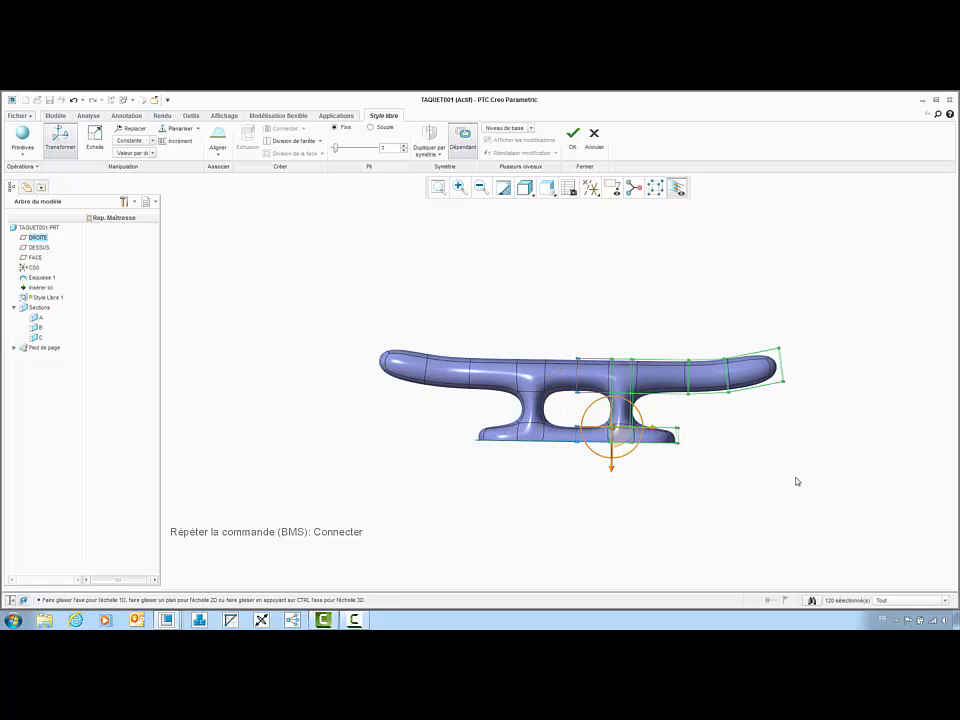
left_click_drag(656, 428, 721, 429)
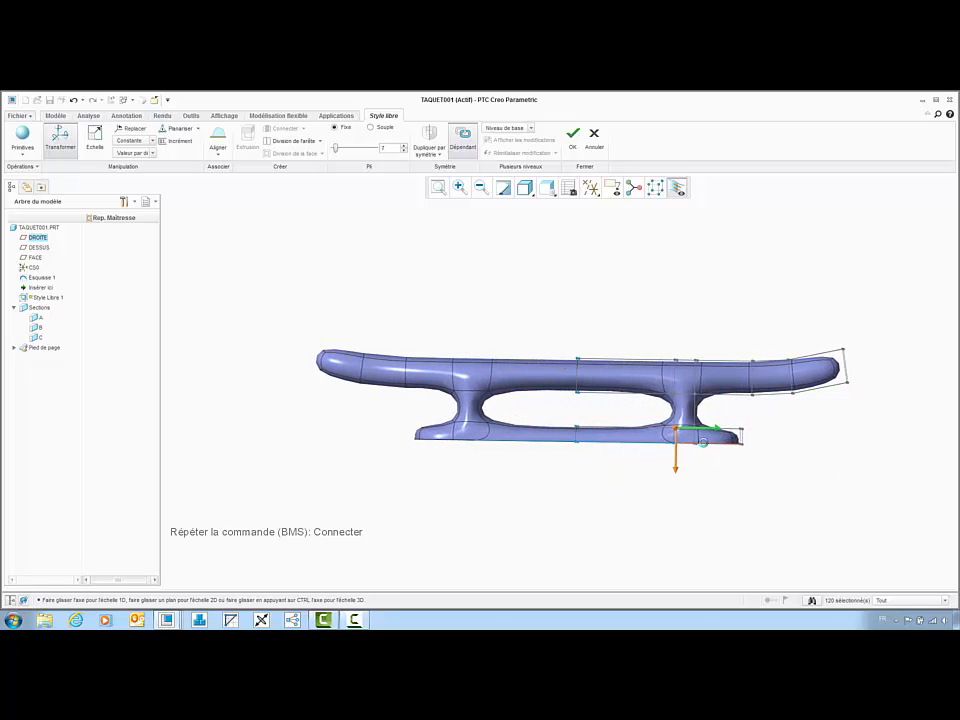
middle_click_drag(700, 434, 674, 412)
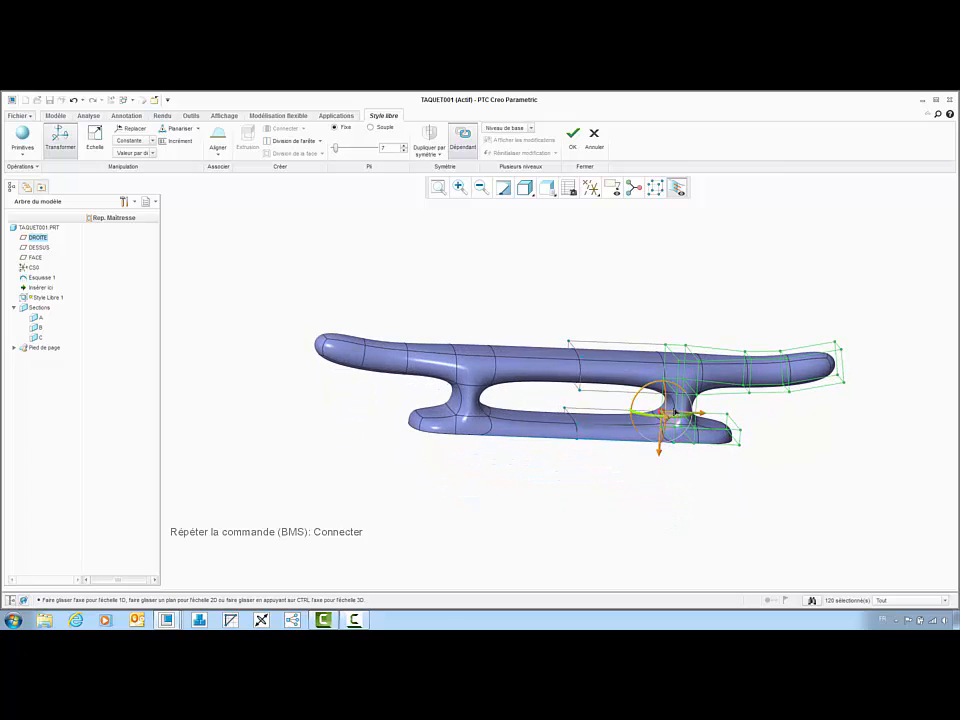
- Move the post's inner mesh face toward the centre to thicken the post, and adjust its outer face
left_click(672, 408)
left_click_drag(627, 404, 585, 402)
middle_click_drag(714, 414, 686, 410)
left_click(666, 408)
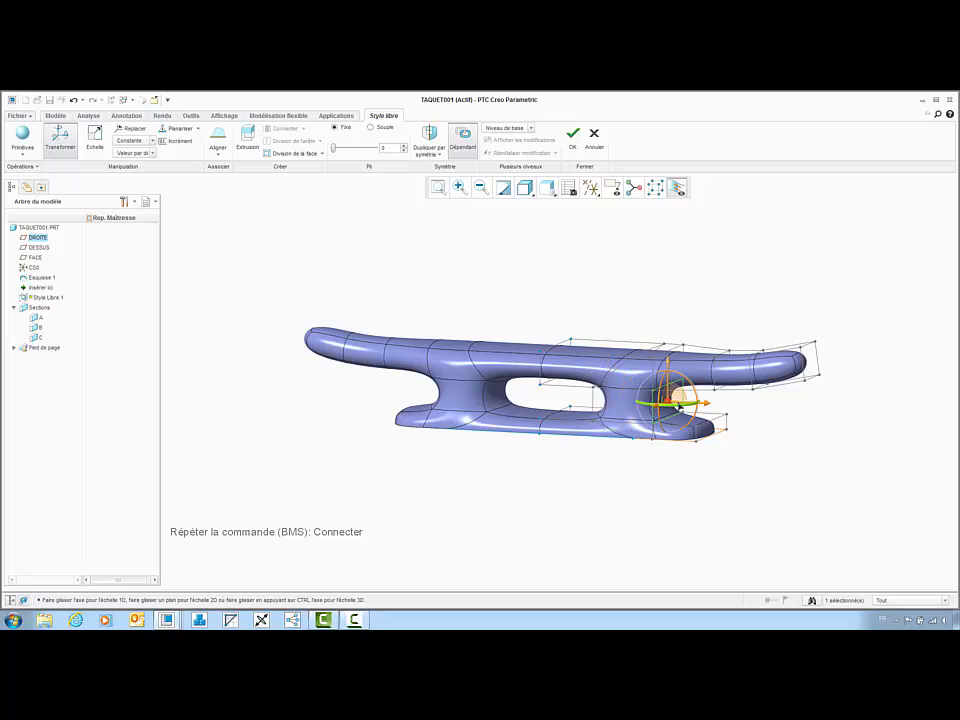
mouse_move(664, 454)
middle_mouse_down()
mouse_move(667, 503)
mouse_move(692, 454)
mouse_move(674, 463)
middle_mouse_up()
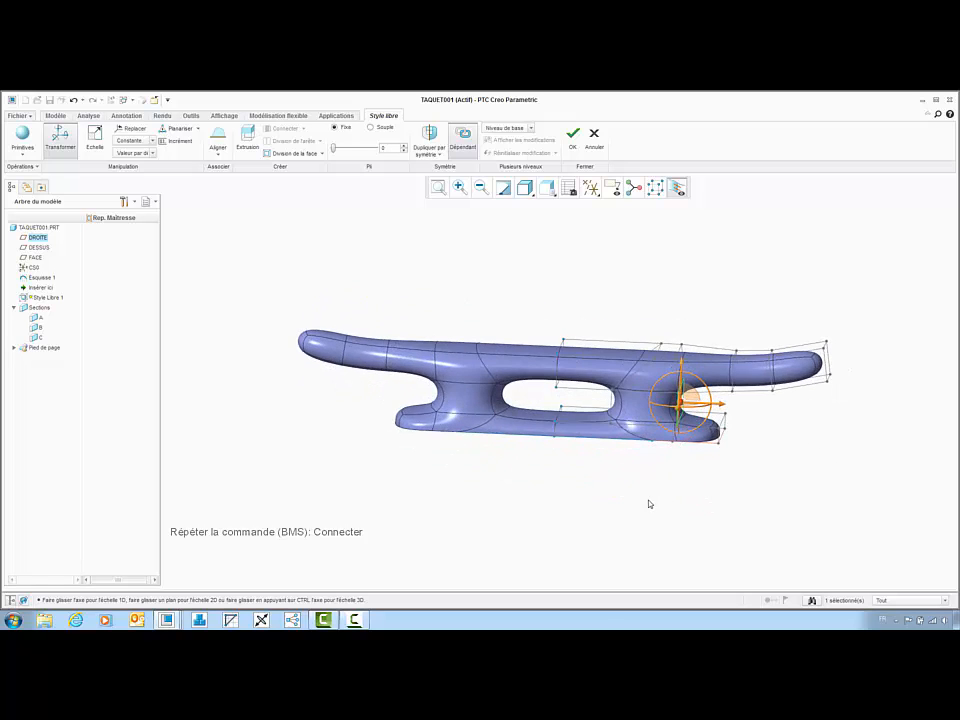
- Finish the Freestyle feature and solidify the closed cleat surface
left_click(576, 138)
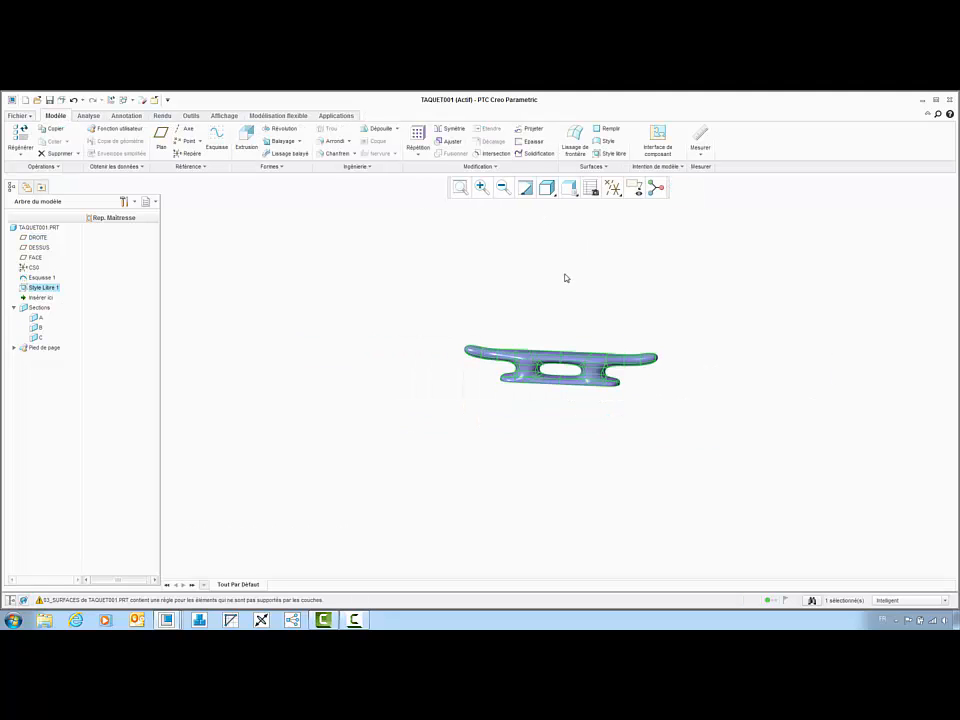
left_click(530, 153)
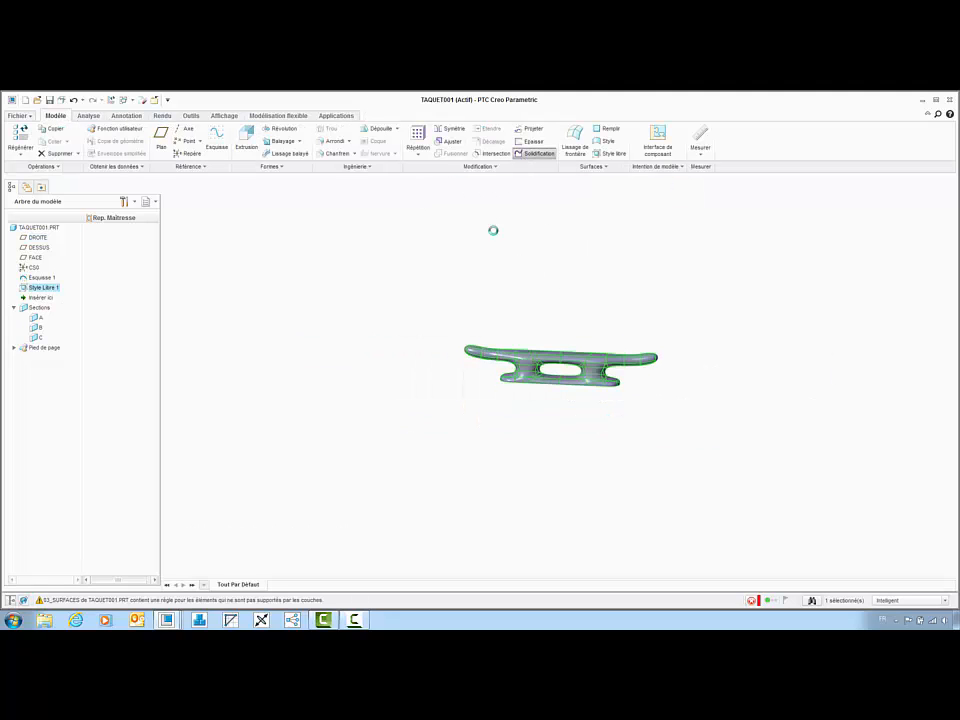
middle_click(532, 273)
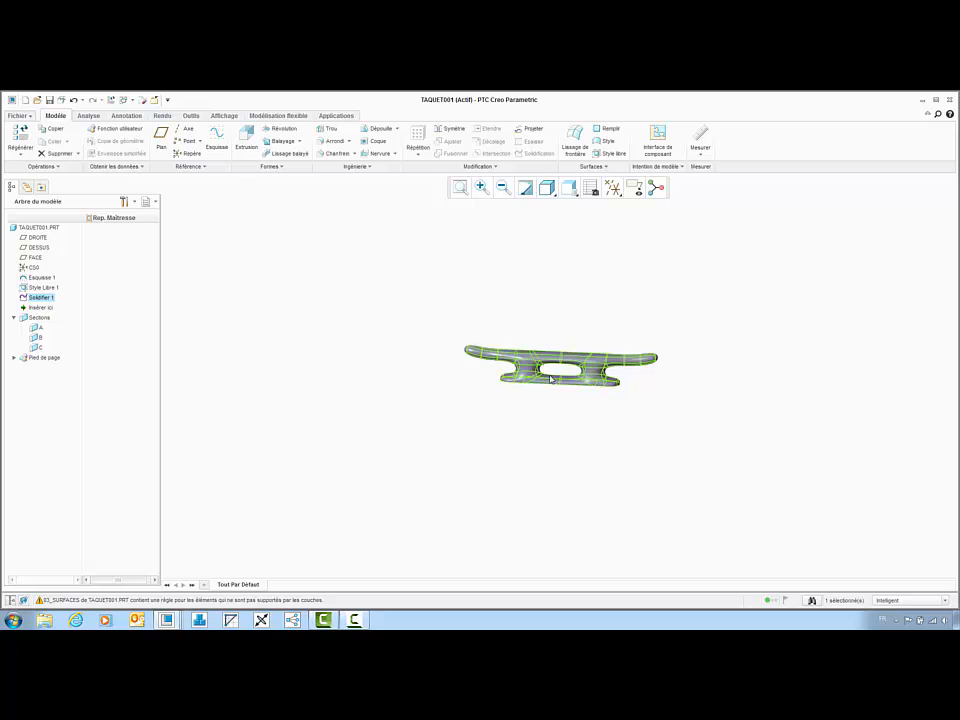
- Display the solid cleat in the shaded with reflections style (Ombrage avec réflexions)
scroll(553, 377, "down", 3)
middle_click_drag(553, 354, 560, 300)
left_click(547, 188)
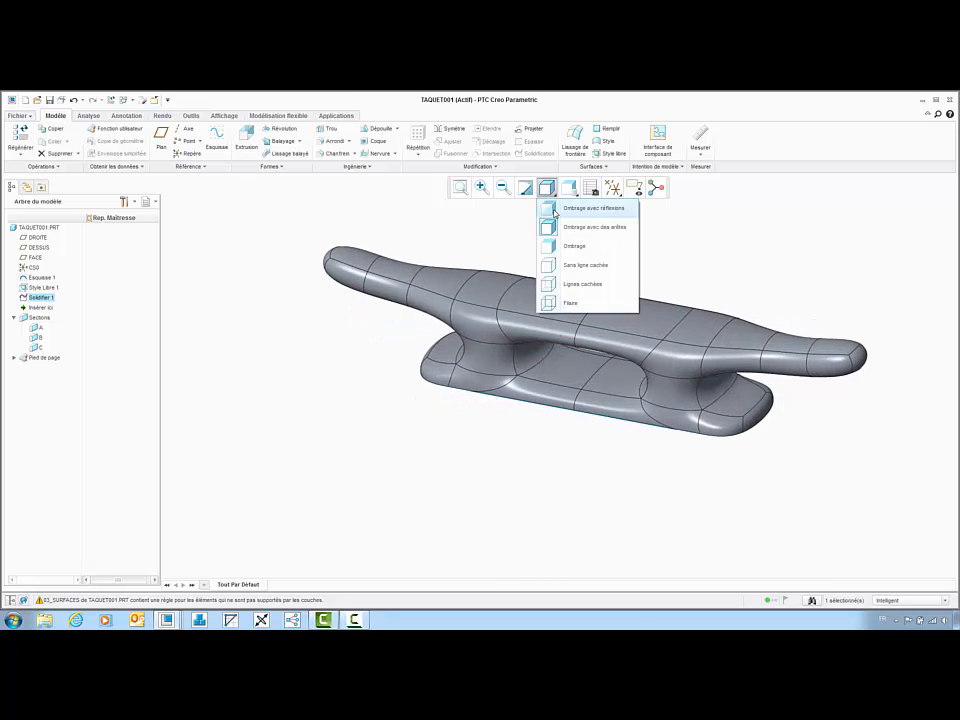
left_click(575, 208)
scroll(564, 222, "down", 1)
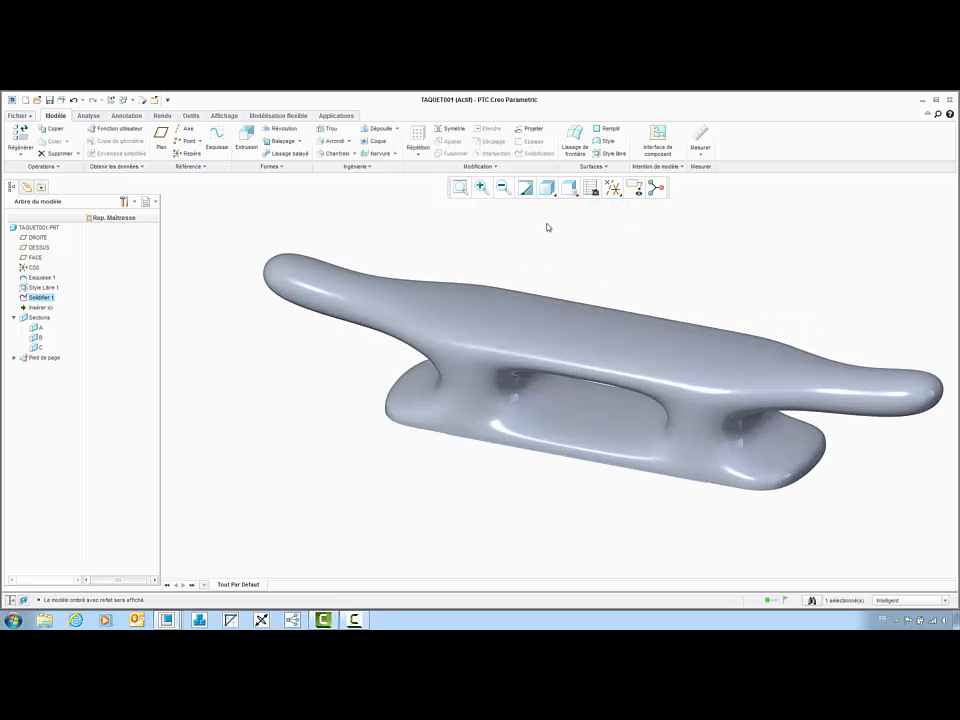
- Apply the second teak appearance from the adv-wood-teak.dmt library to the whole TAQUET001 part
left_click(163, 116)
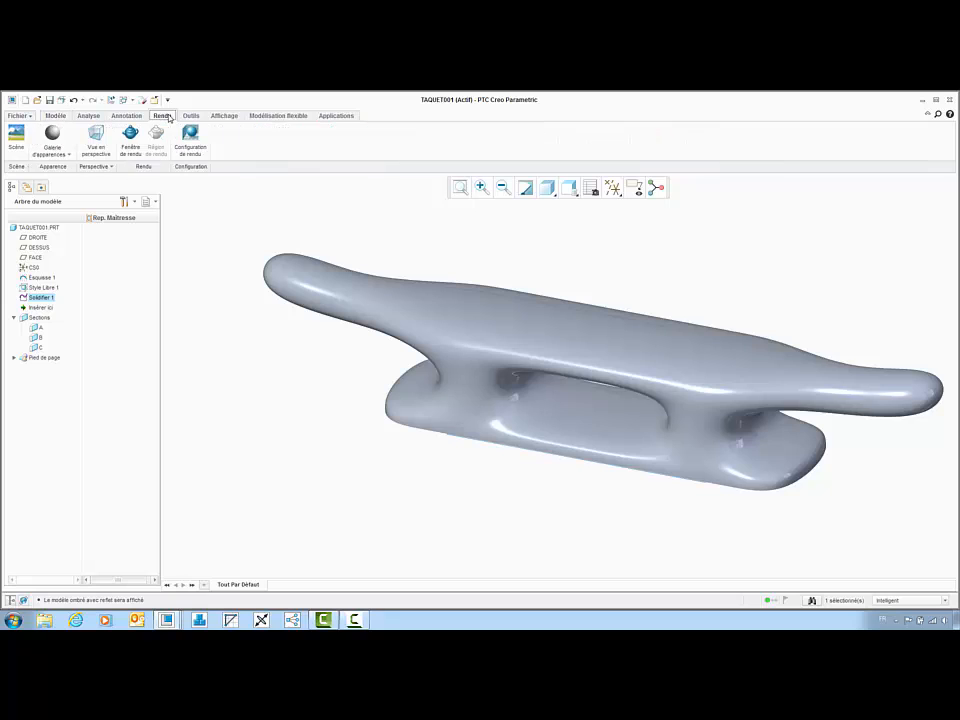
left_click(70, 152)
left_click(140, 295)
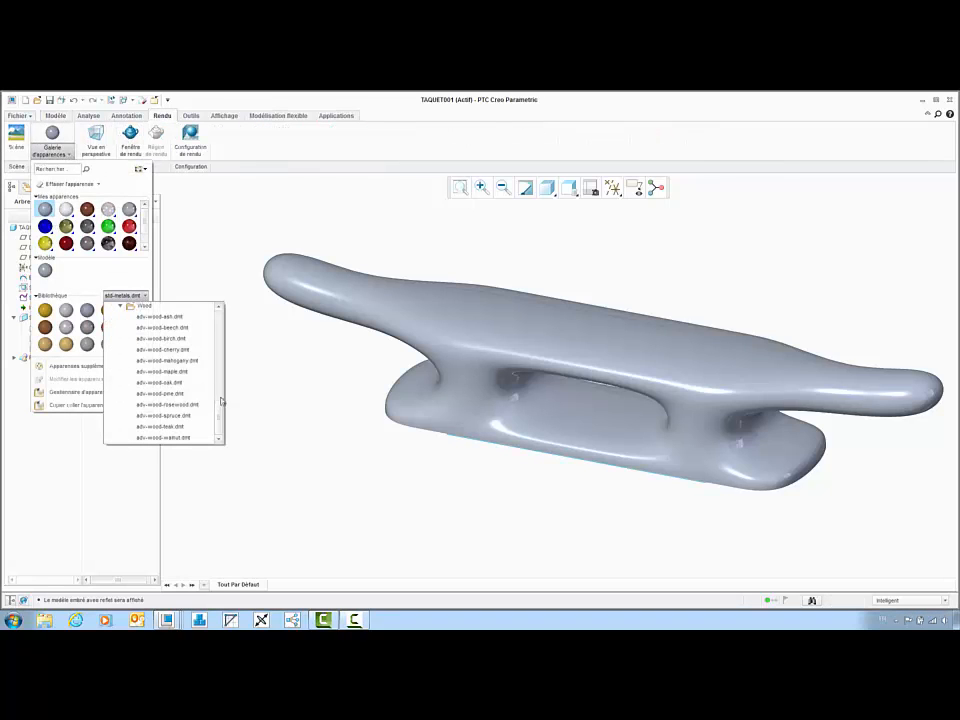
left_click_drag(219, 409, 216, 441)
left_click(179, 428)
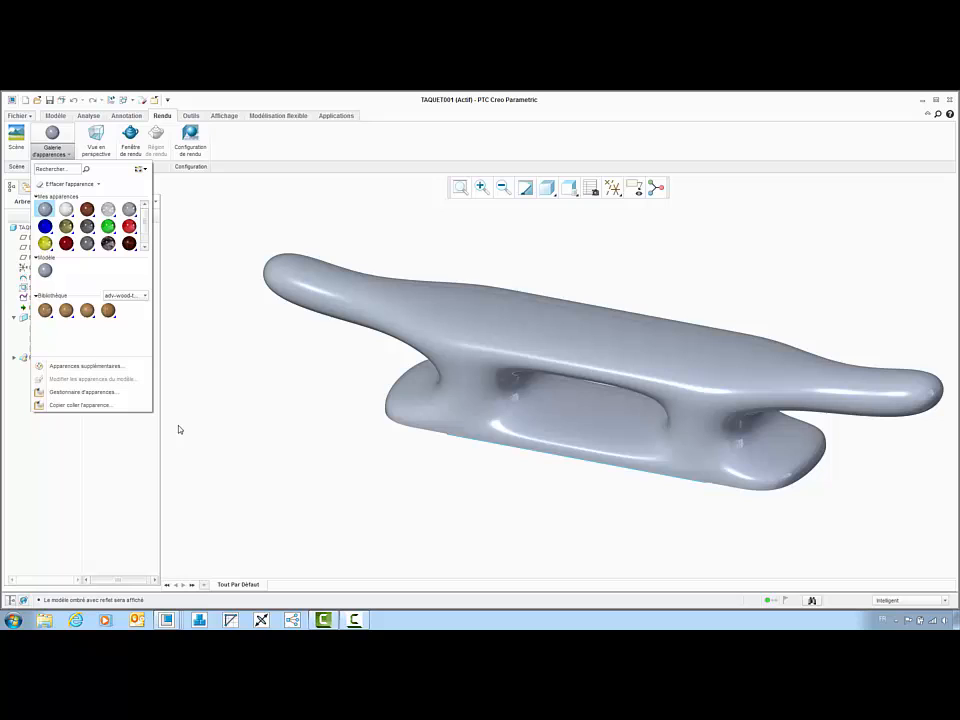
left_click(66, 310)
left_click(38, 227)
middle_click(190, 286)
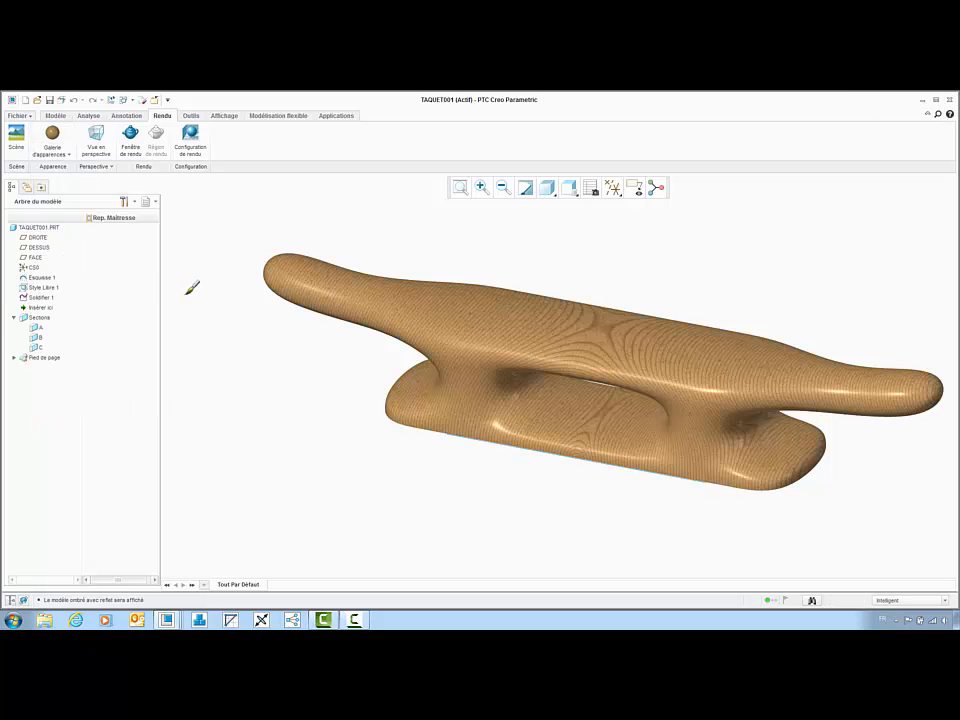
- Apply the red injected-plastic appearance from the advanced plastics library to the whole cleat part
left_click(65, 155)
left_click(140, 295)
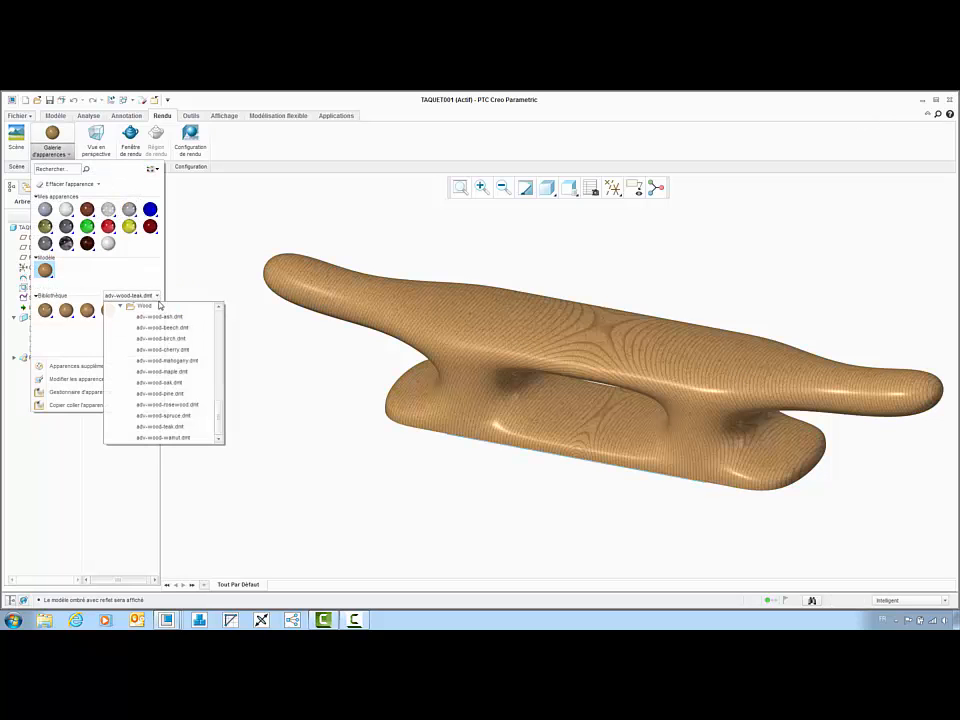
left_click(119, 306)
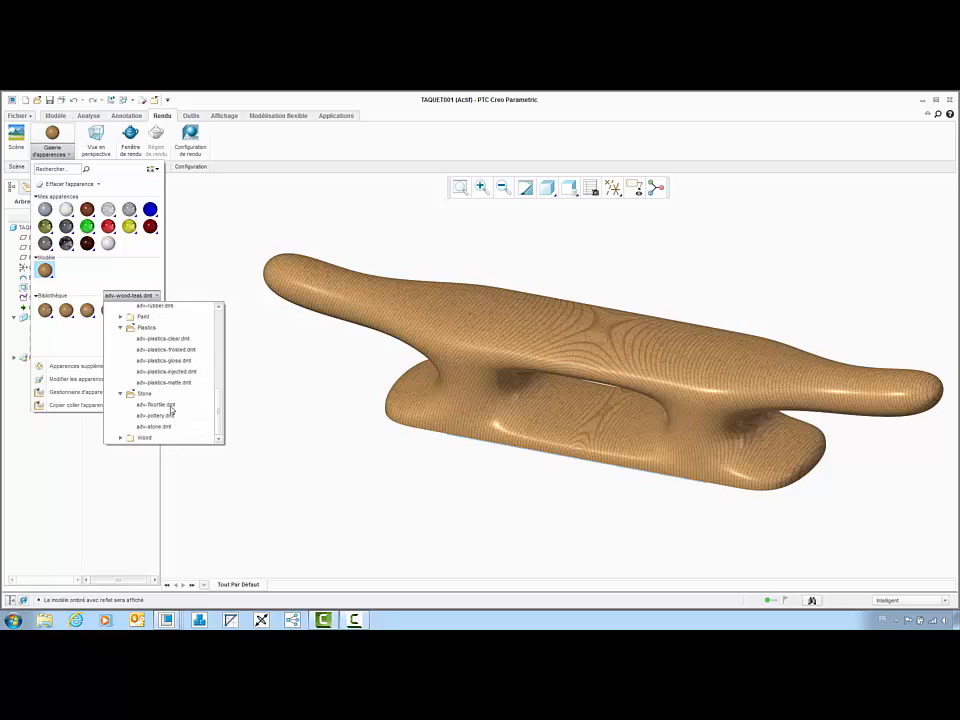
left_click(179, 362)
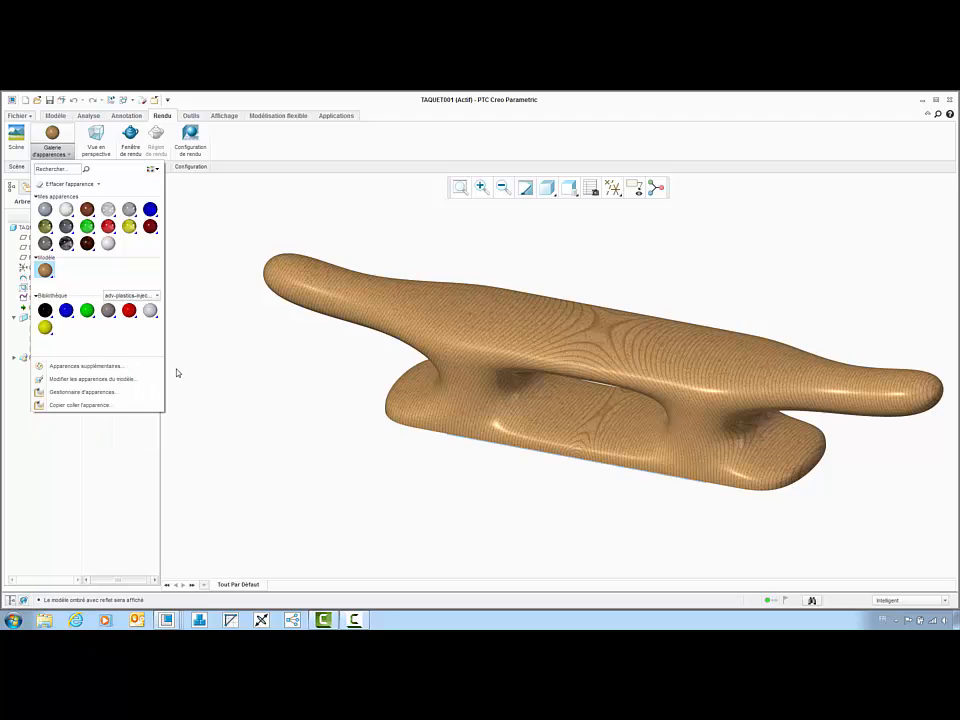
left_click(131, 309)
middle_click(246, 293)
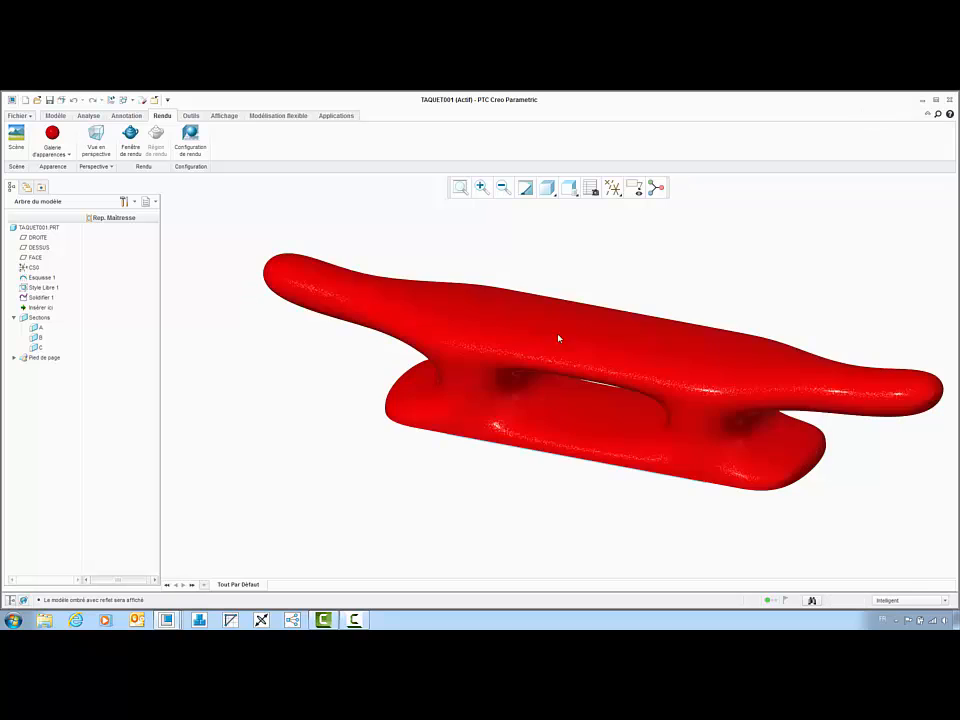
- Apply the fifth brass appearance from the adv-metal-brass.dmt library to the whole TAQUET001 part
scroll(552, 334, "down", 3)
middle_click_drag(539, 330, 446, 304)
left_click(75, 152)
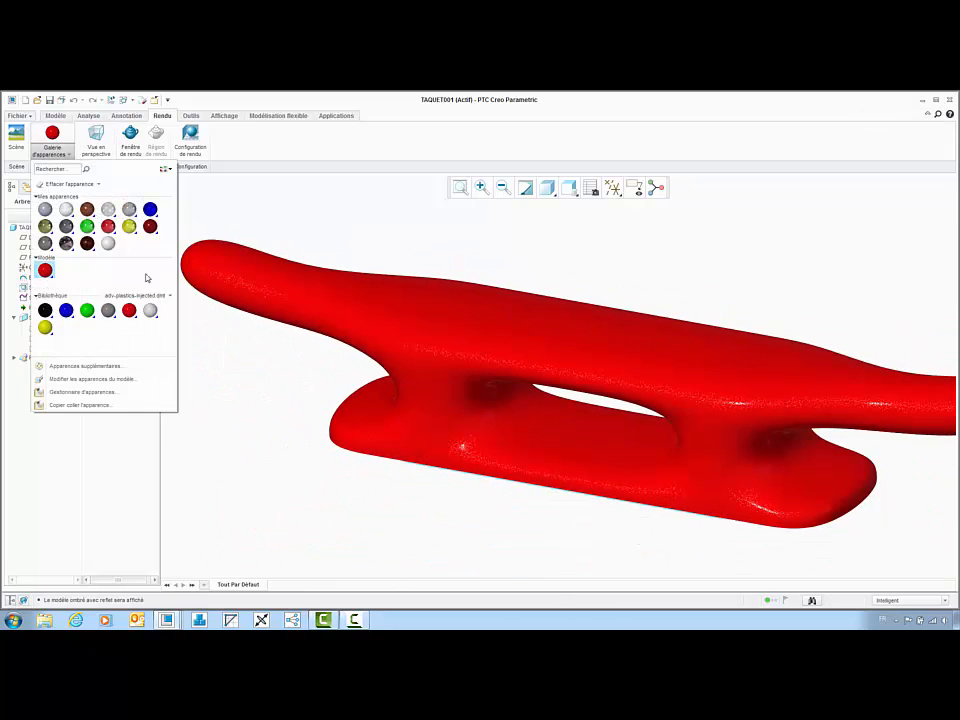
left_click(168, 296)
scroll(219, 396, "up", 5)
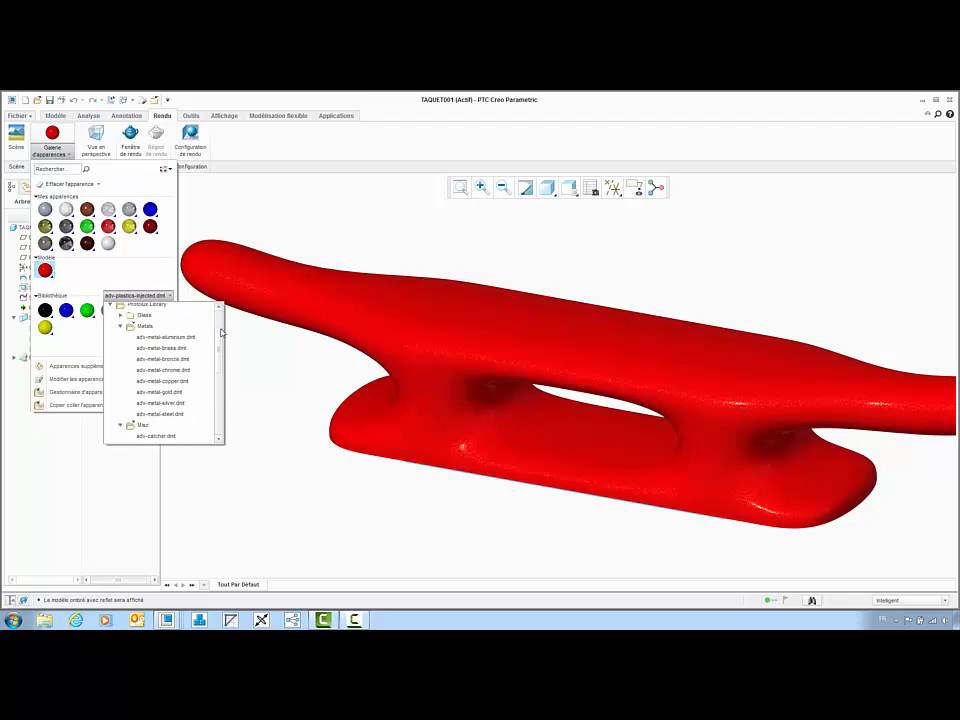
left_click(162, 360)
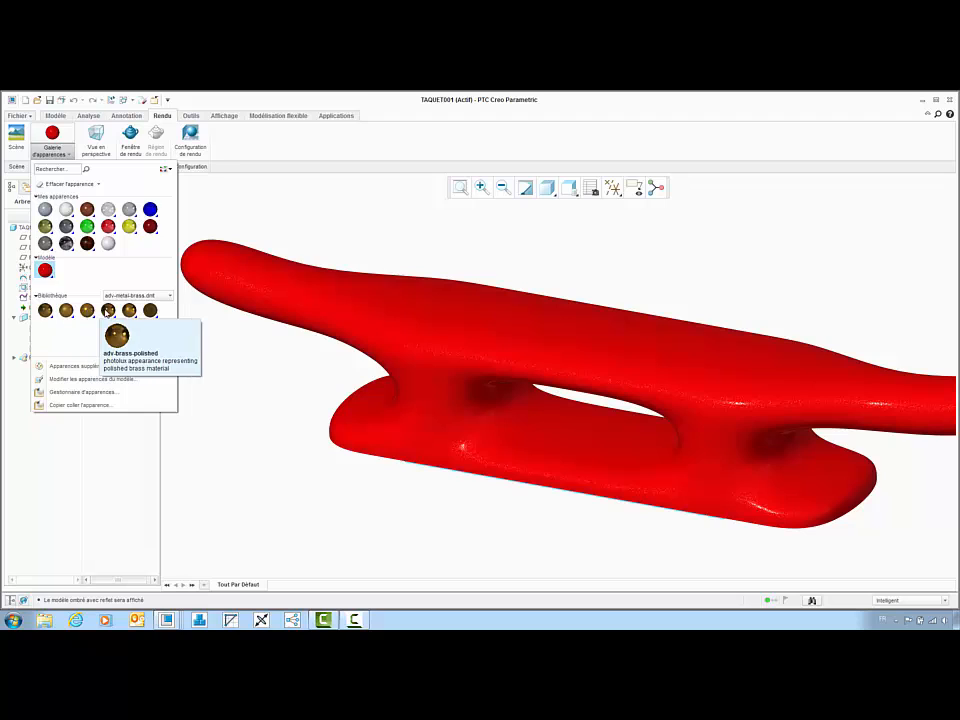
left_click(129, 310)
left_click(58, 228)
middle_click(186, 206)
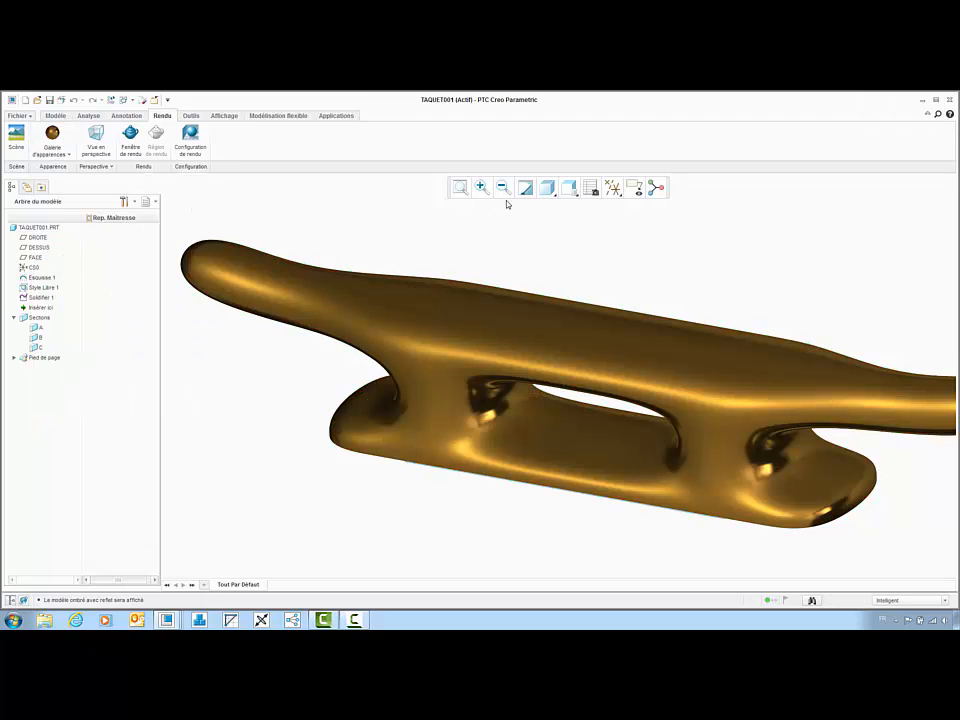
- Insert the LAMAGE user-defined counterbore feature in the cleat, referencing the displayed longitudinal, base and transverse datum planes
scroll(469, 242, "up", 1)
left_click(56, 116)
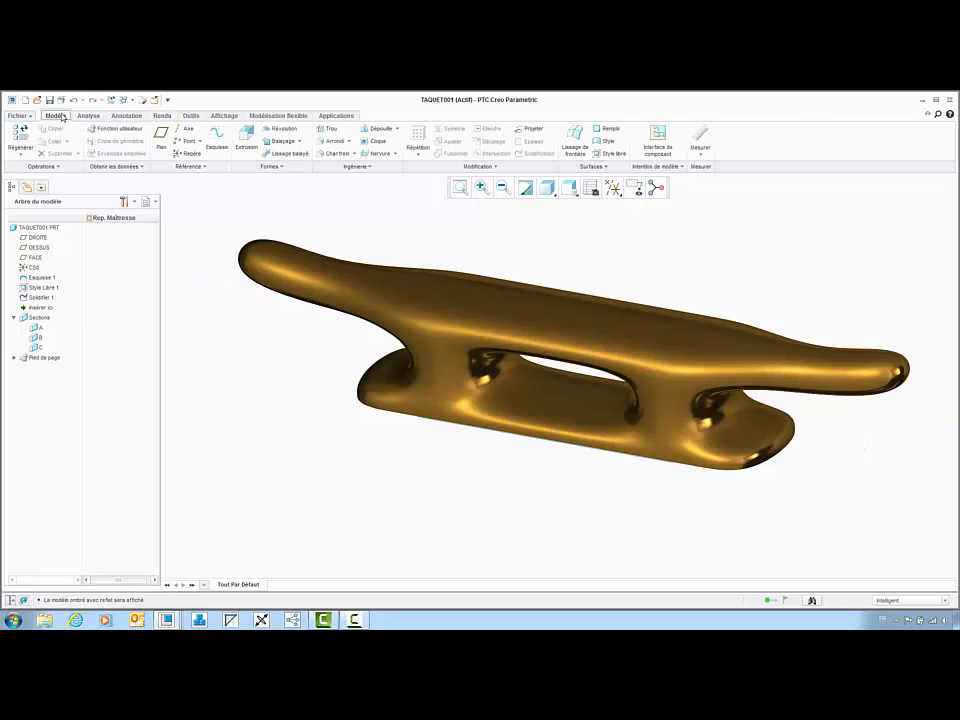
left_click(138, 128)
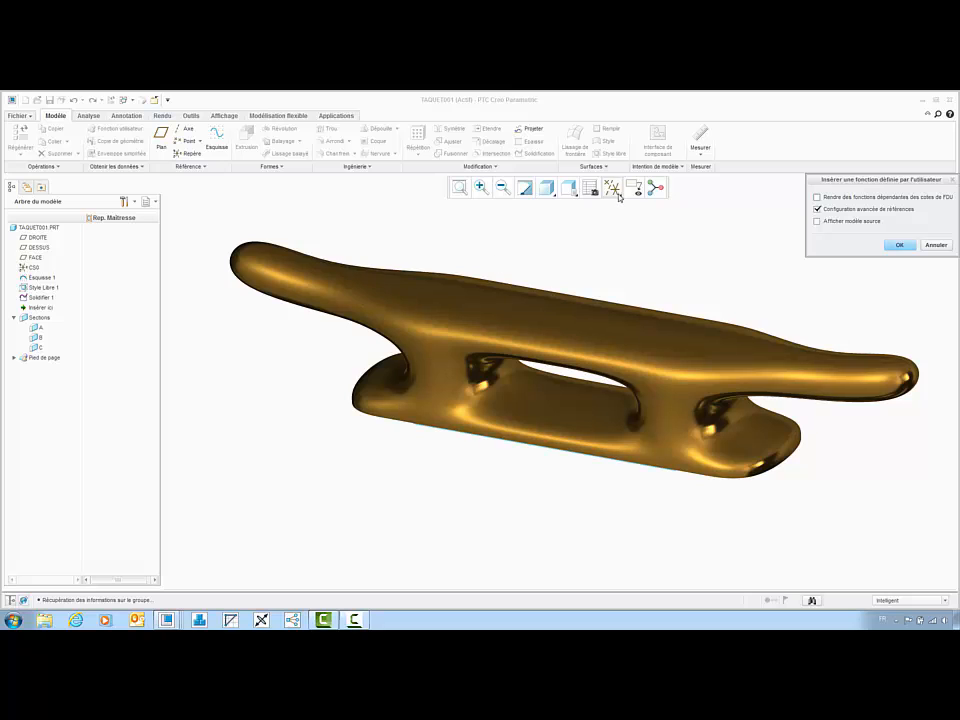
left_click(618, 196)
left_click(611, 249)
middle_click(646, 280)
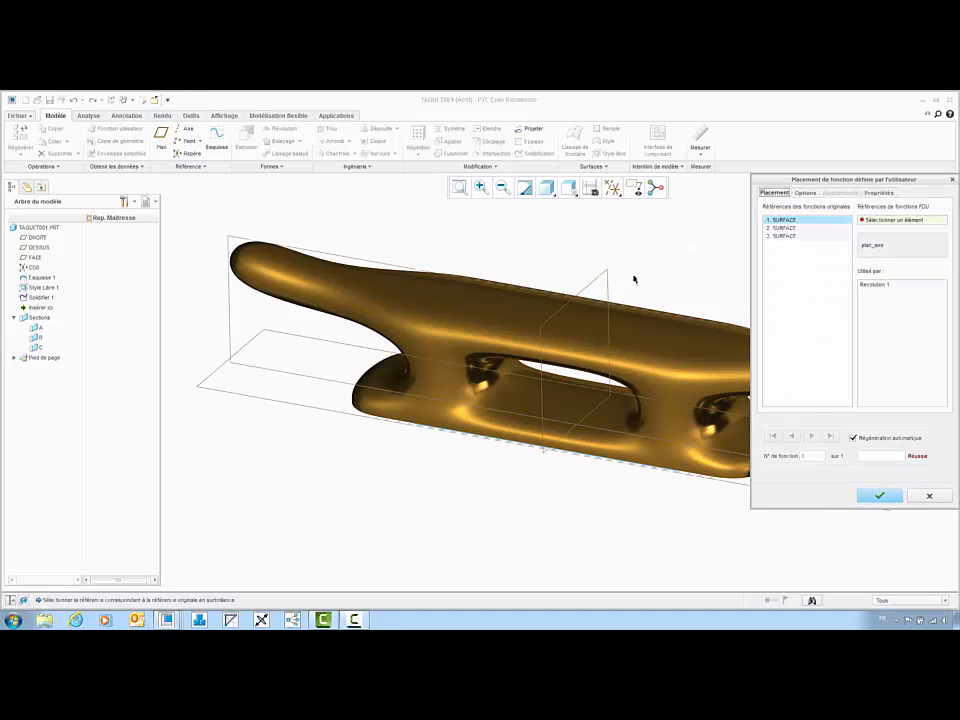
scroll(306, 390, "up", 3)
left_click(313, 369)
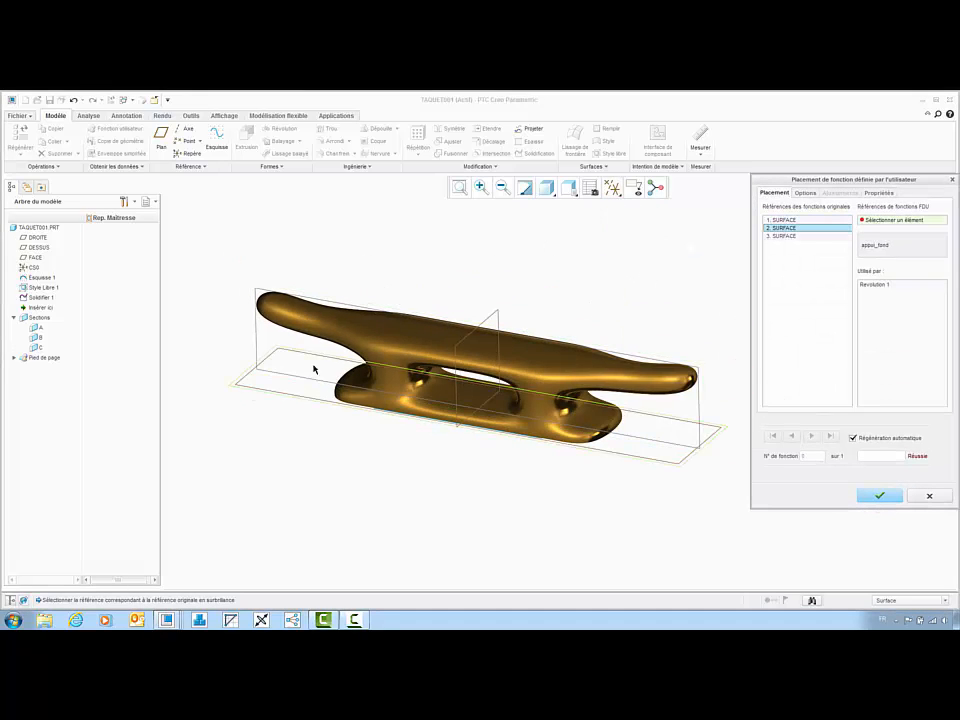
left_click(315, 362)
left_click(490, 316)
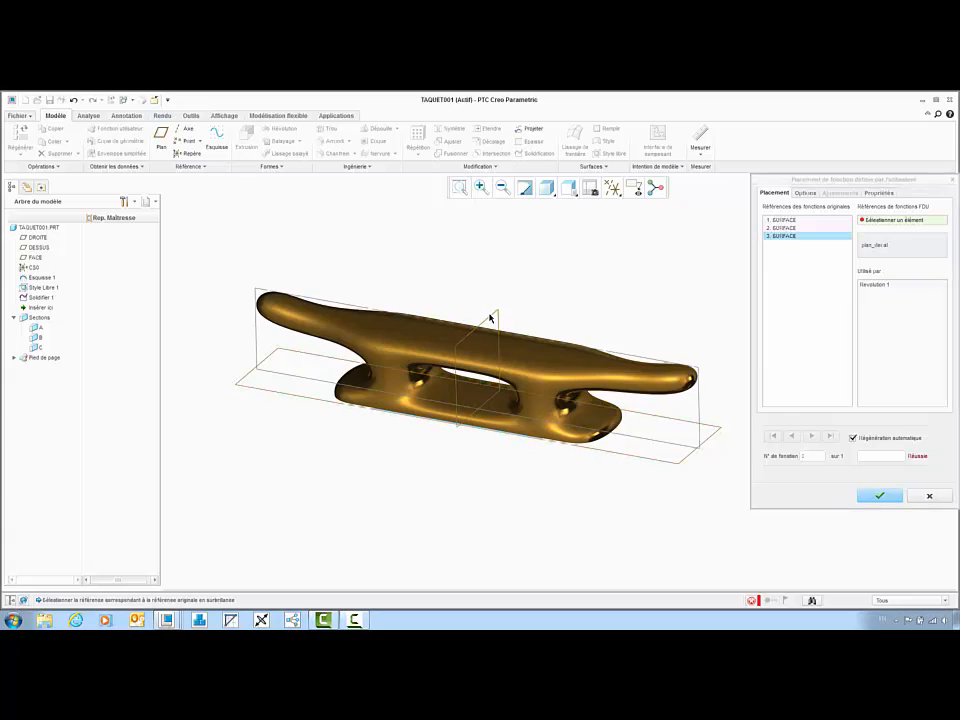
middle_click(582, 306)
- Mirror the LAMAGE group about the cleat's transverse middle plane and hide the datum planes
left_click(455, 134)
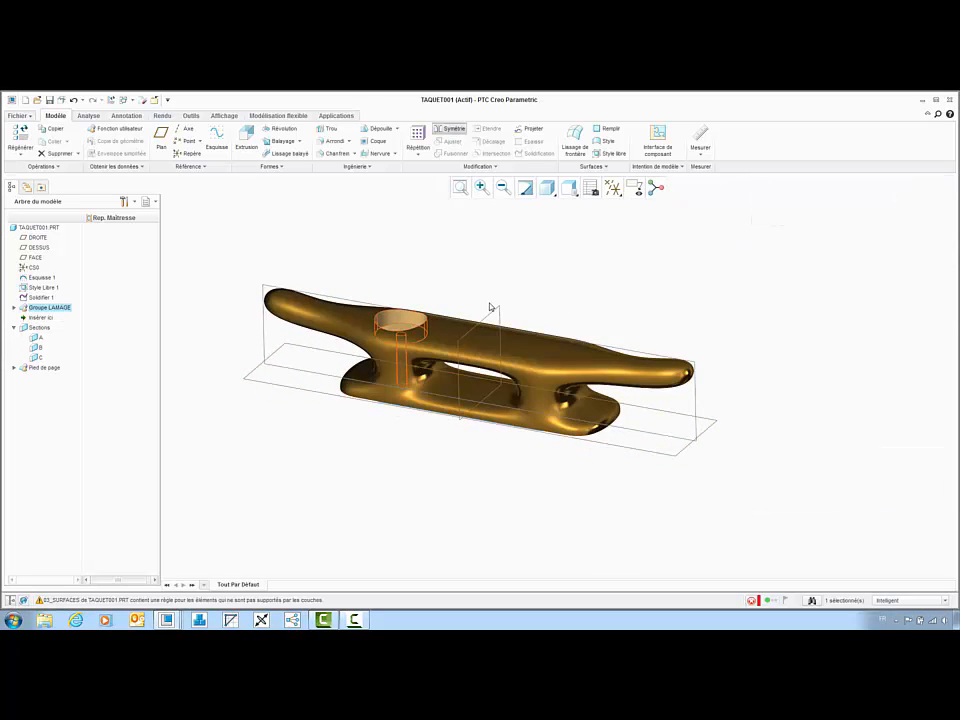
left_click(493, 315)
middle_click(537, 301)
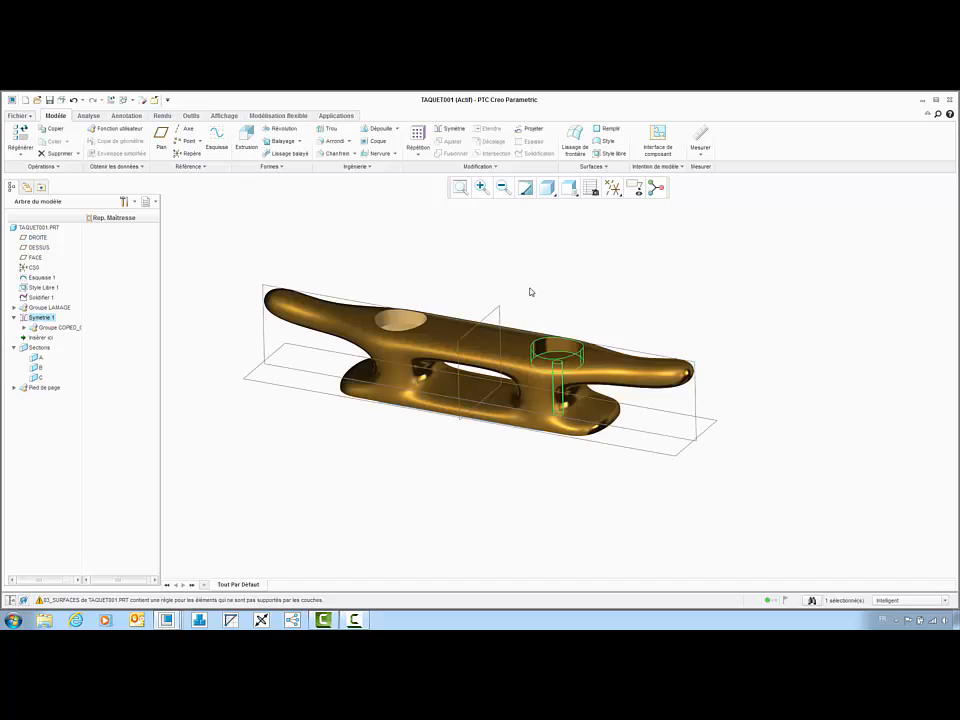
middle_click_drag(529, 289, 423, 148)
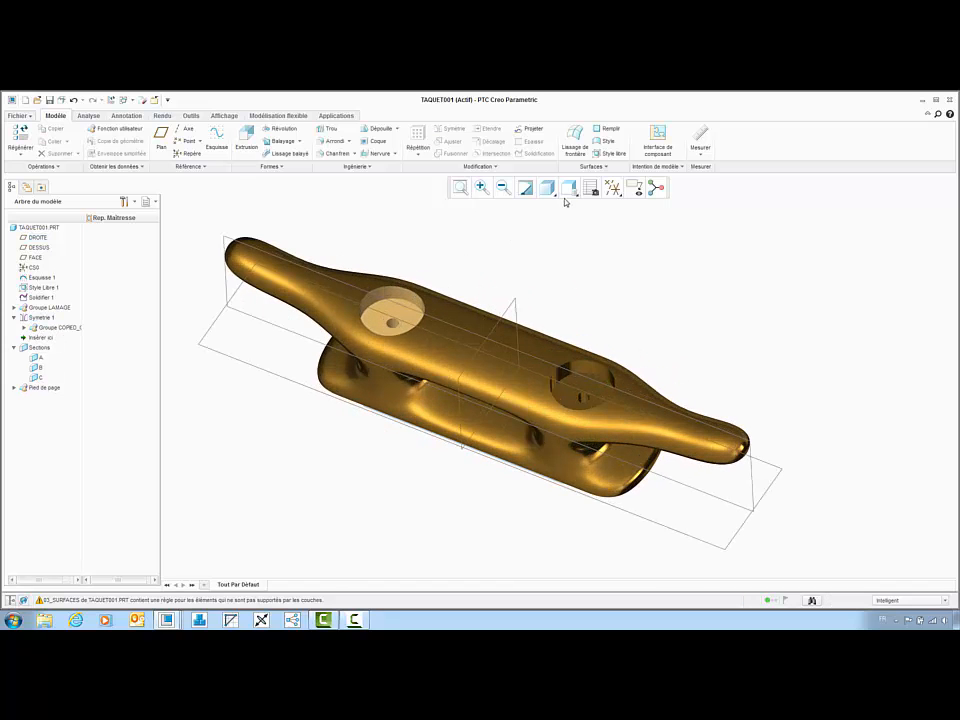
left_click(612, 187)
left_click(609, 248)
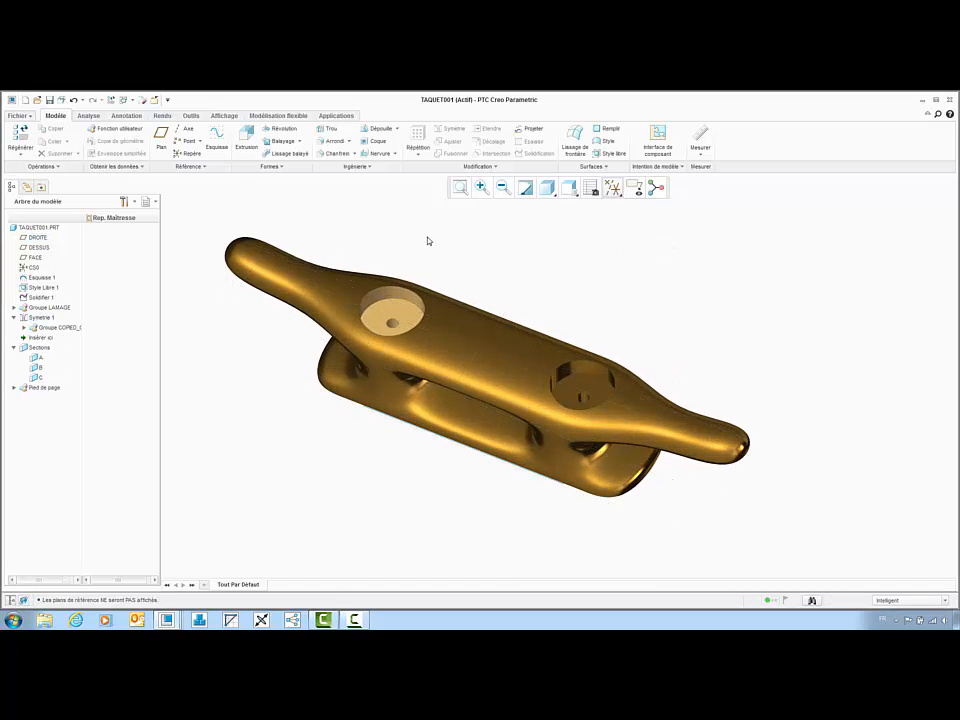
- In the GE45STA021786 assembly, set B005501.PRT to be replaced by the in-session taquet001.prt as an unrelated component (Composant non associé)
left_click(135, 103)
left_click(150, 132)
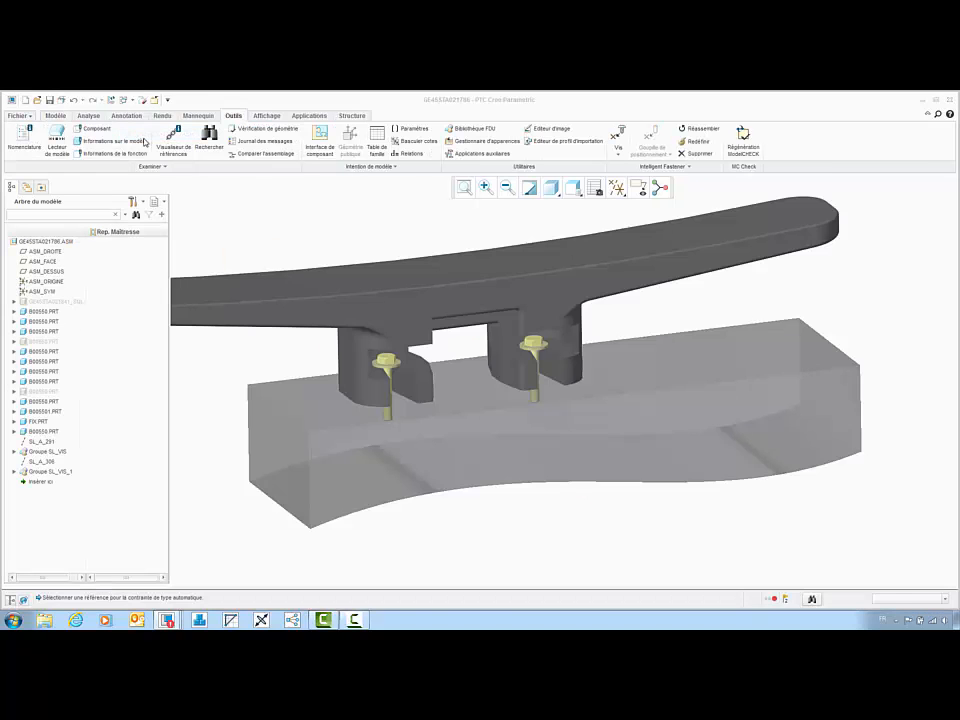
left_click(342, 250)
right_click(342, 246)
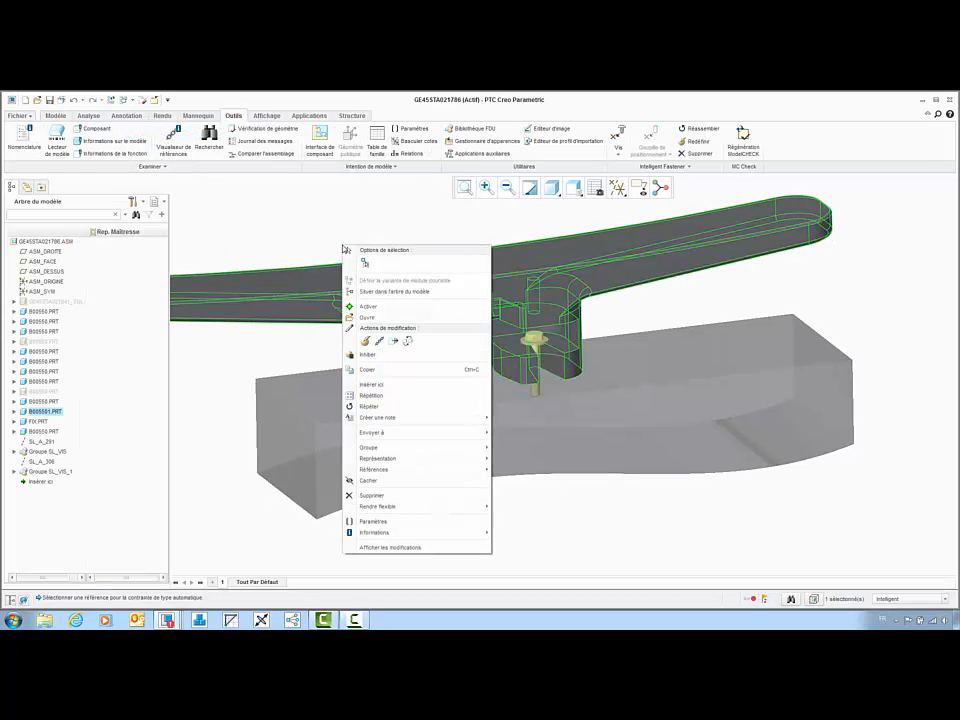
left_click(404, 342)
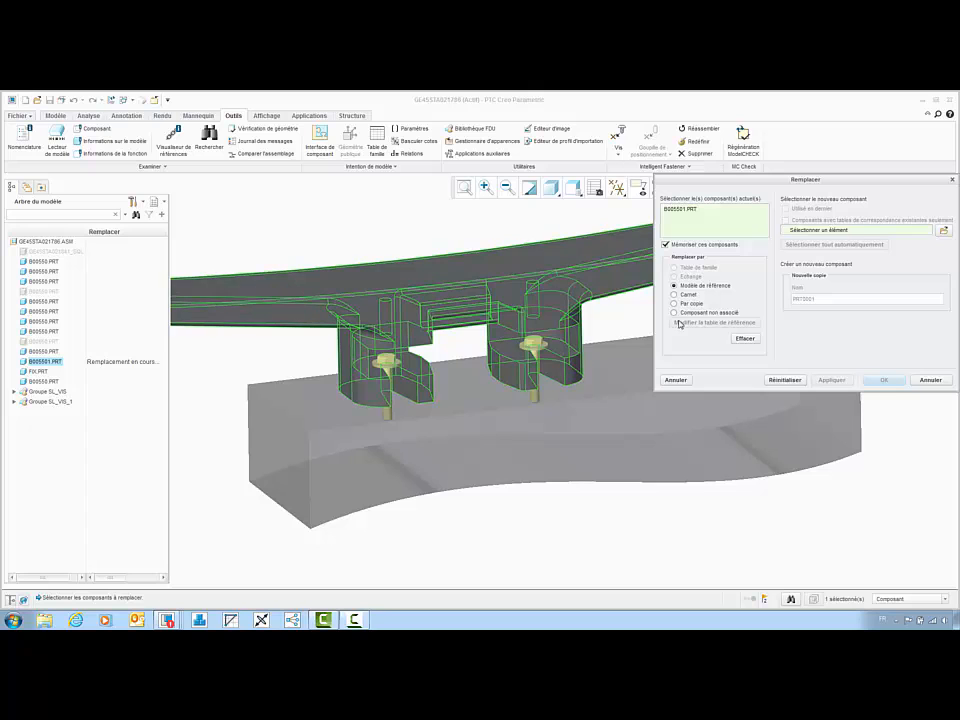
left_click(675, 313)
left_click(942, 231)
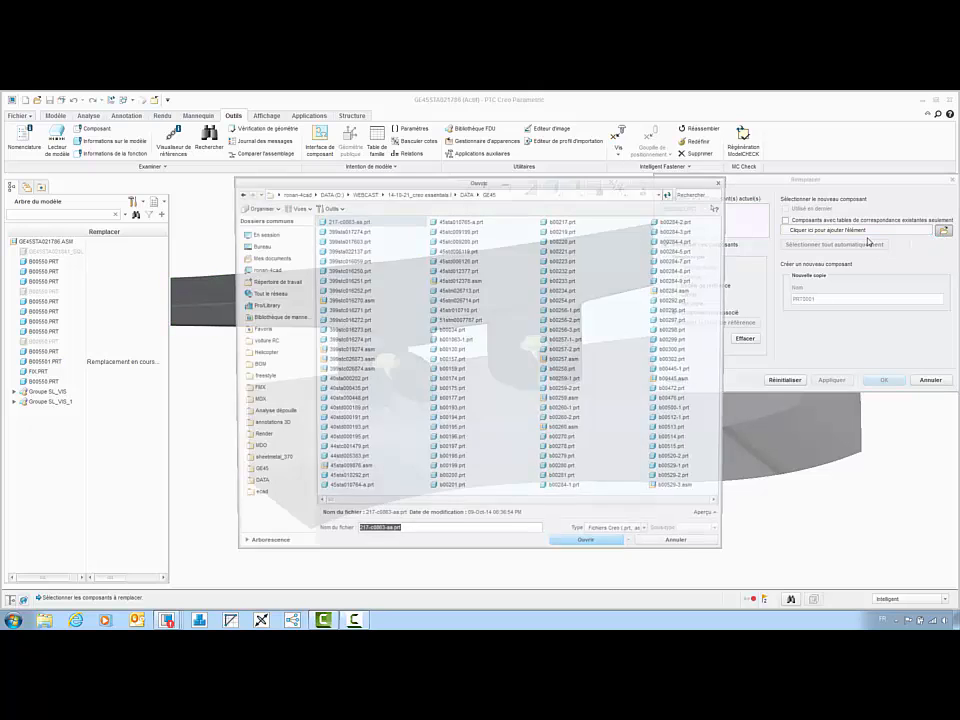
left_click(270, 234)
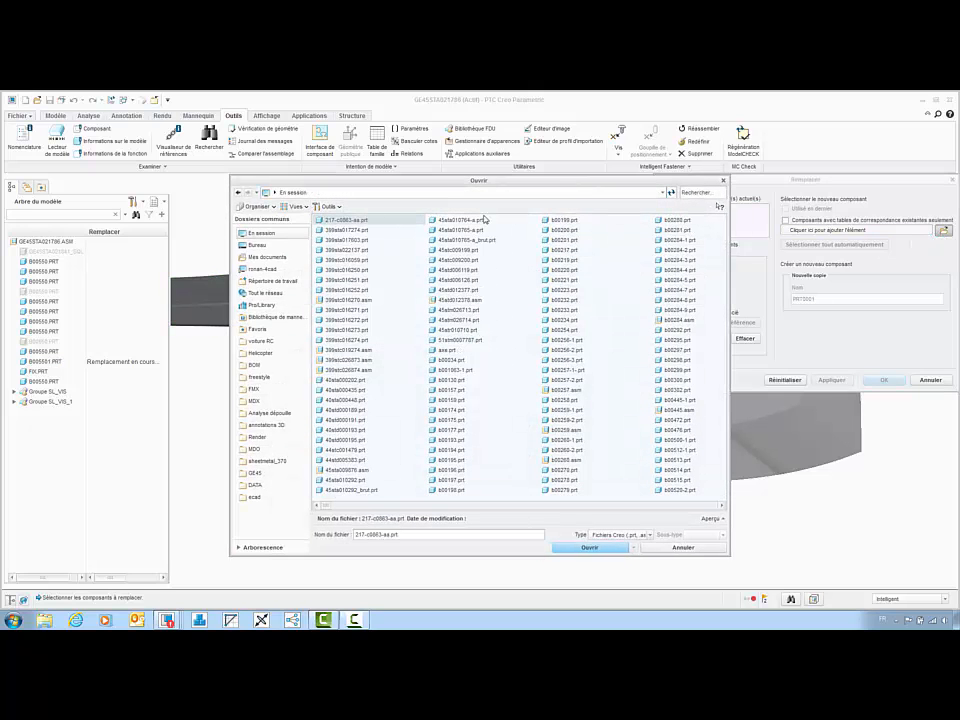
left_click(700, 191)
type("taq")
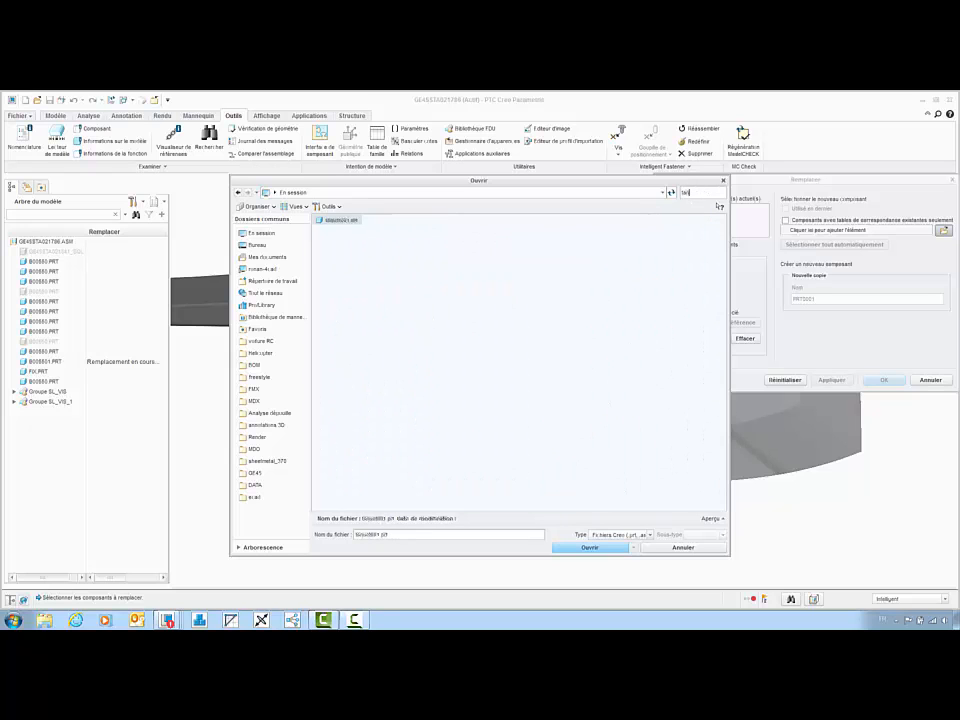
left_click(569, 546)
- In the replacement reference table, match TAG_0 and TAG_1 to surfaces of the first counterbored hole in the brass cleat
left_click(697, 325)
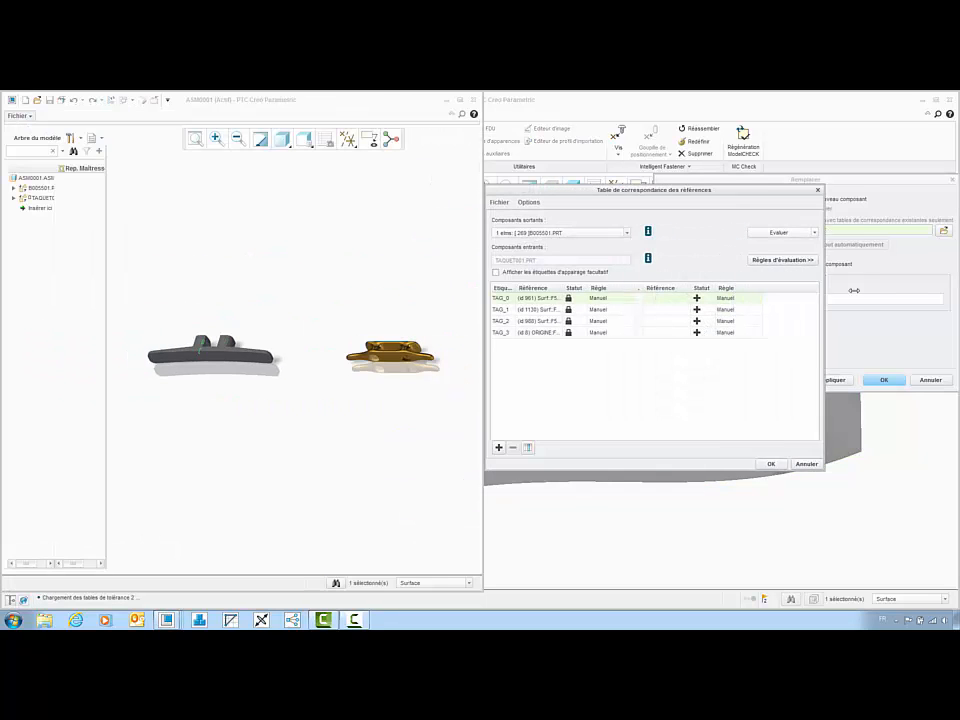
left_click(525, 297)
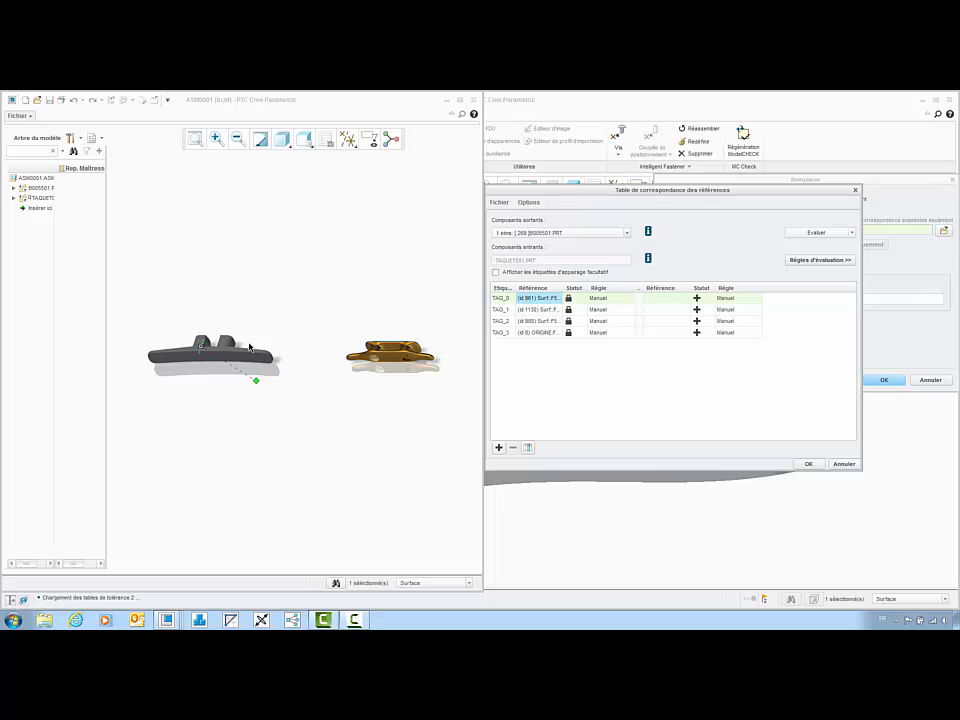
middle_click_drag(249, 347, 262, 338)
scroll(375, 365, "down", 6)
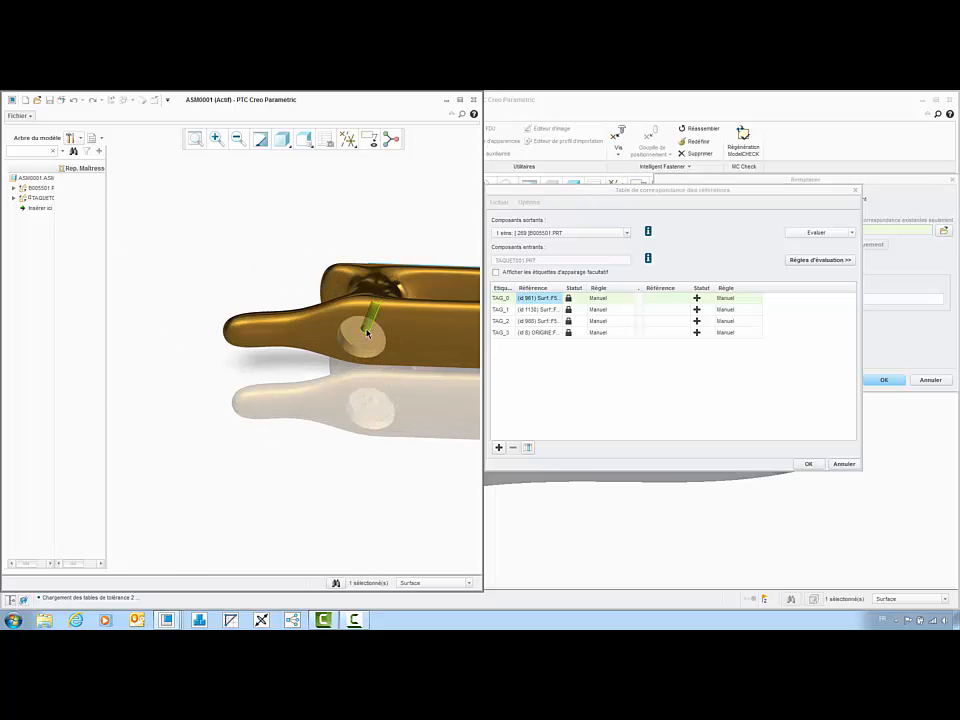
left_click(368, 334)
scroll(351, 383, "up", 5)
scroll(437, 349, "up", 3)
left_click(525, 309)
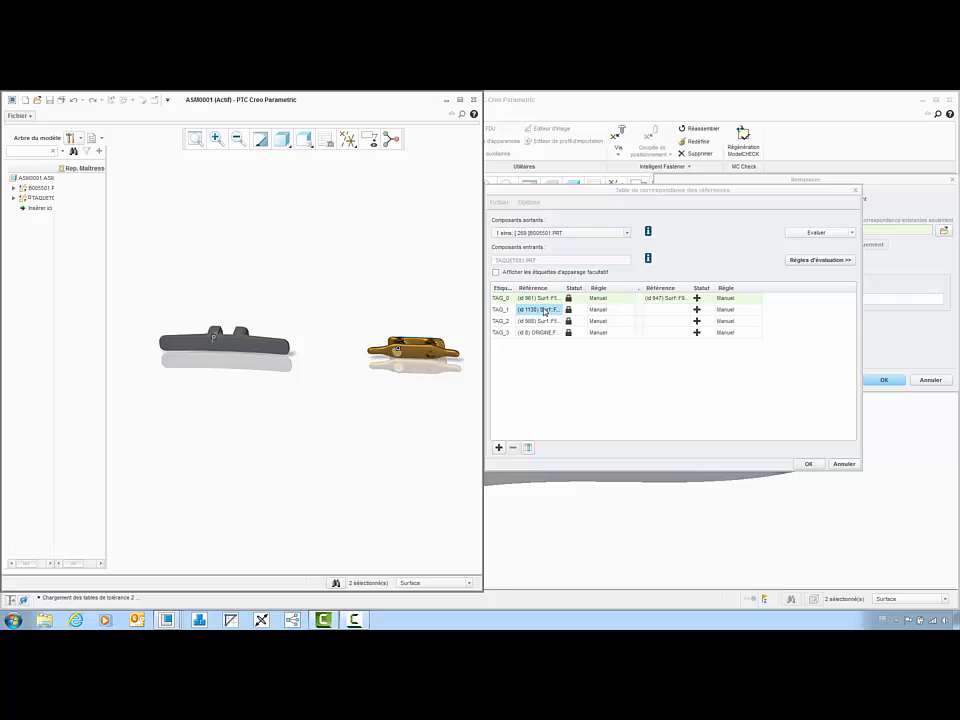
middle_click_drag(447, 350, 420, 338)
scroll(385, 368, "up", 3)
- Match TAG_2 to the mirrored counterbored hole's surface on the brass cleat
left_click(535, 321)
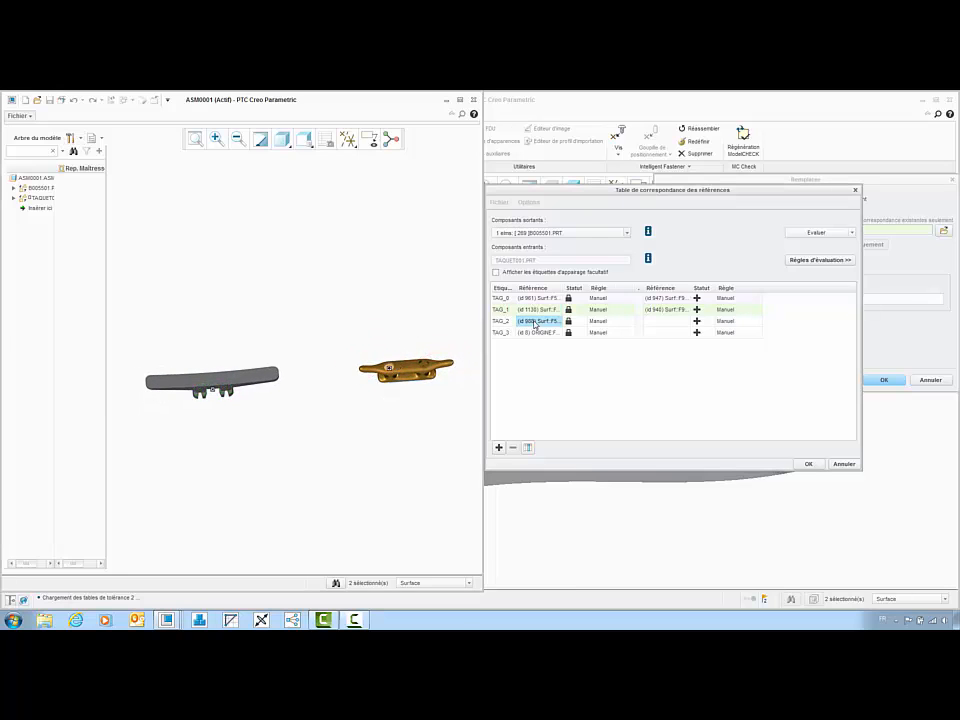
scroll(440, 375, "down", 8)
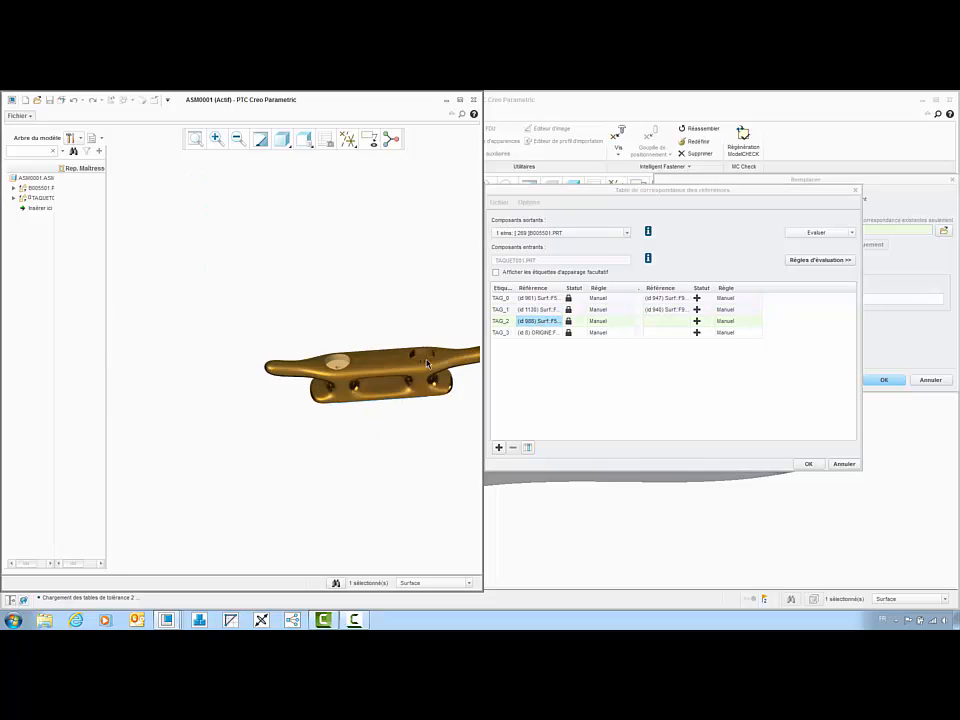
left_click(418, 369)
scroll(425, 367, "up", 8)
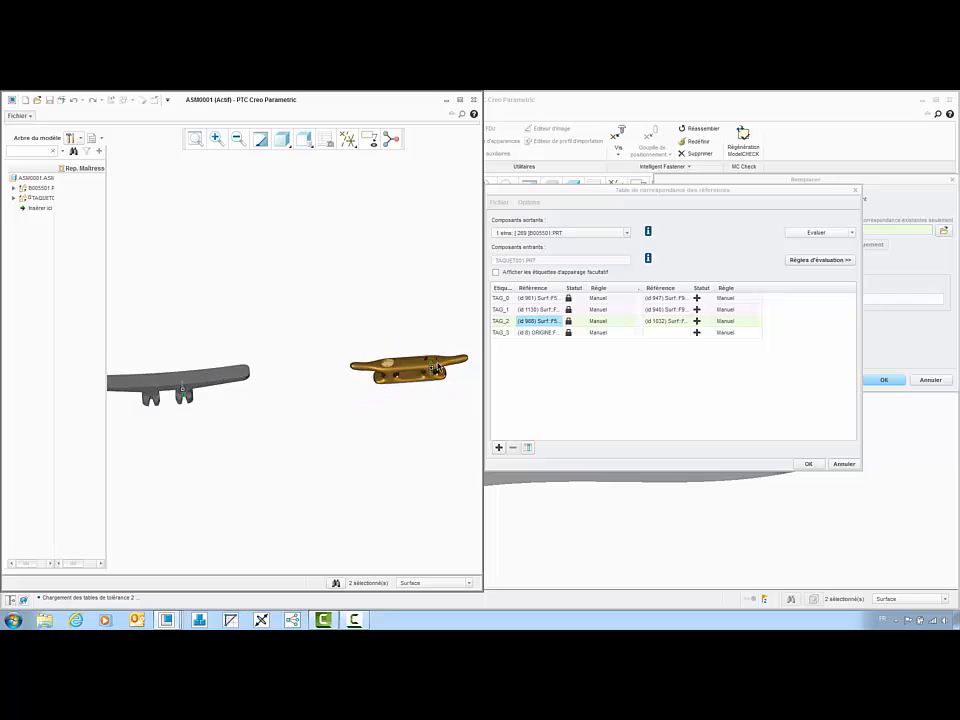
scroll(436, 365, "up", 2)
- Match TAG_3, the ORIGINE coordinate system, to the cleat's CS0 and carry out the component replacement
left_click(537, 332)
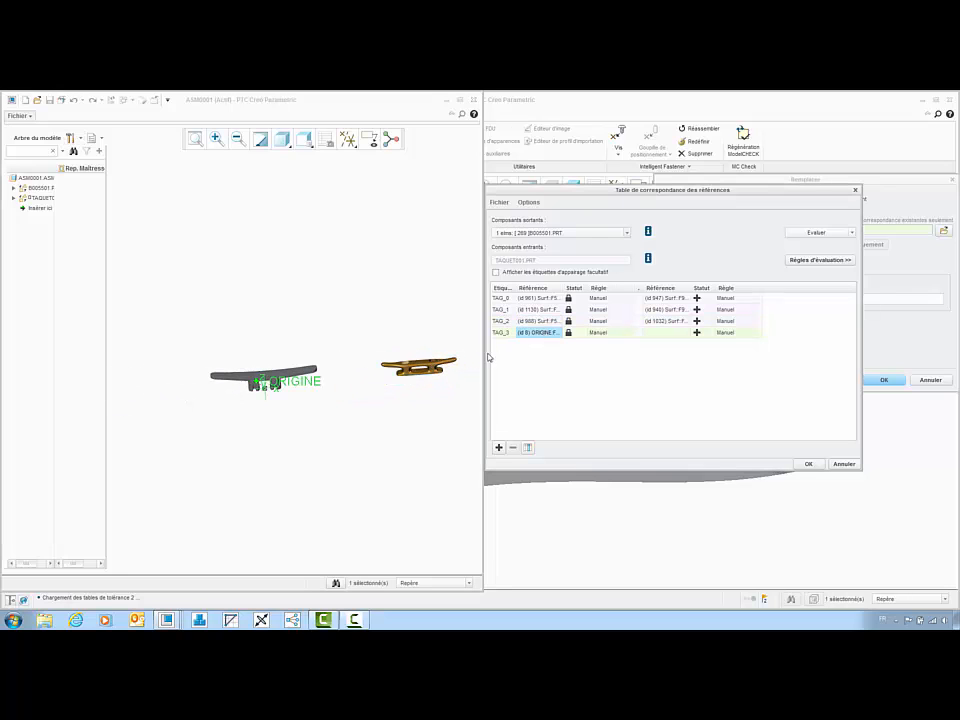
left_click(348, 139)
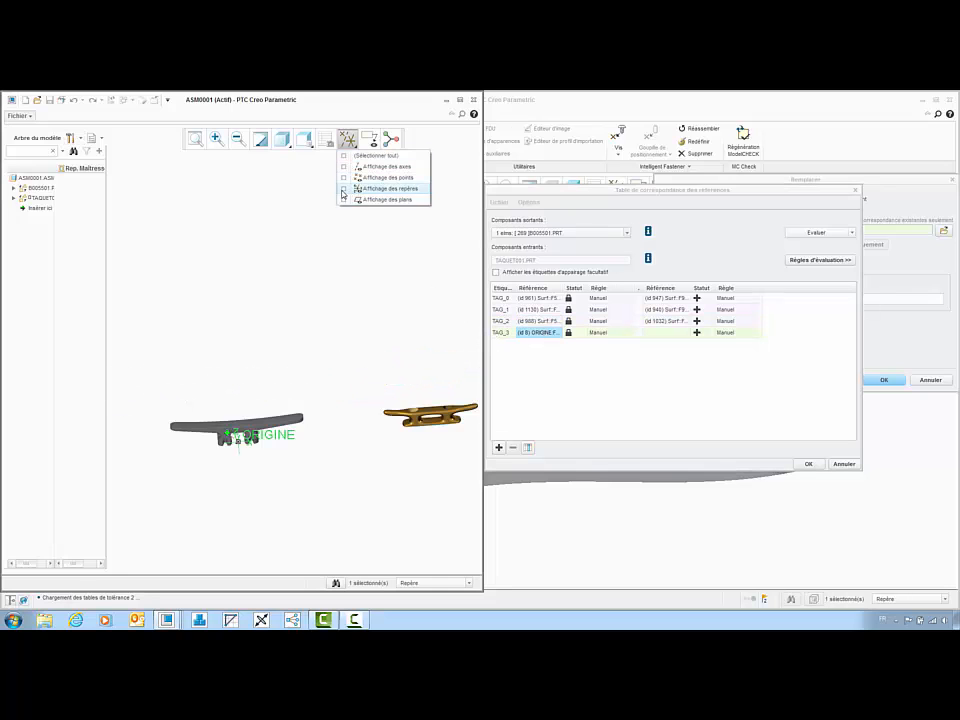
left_click(385, 188)
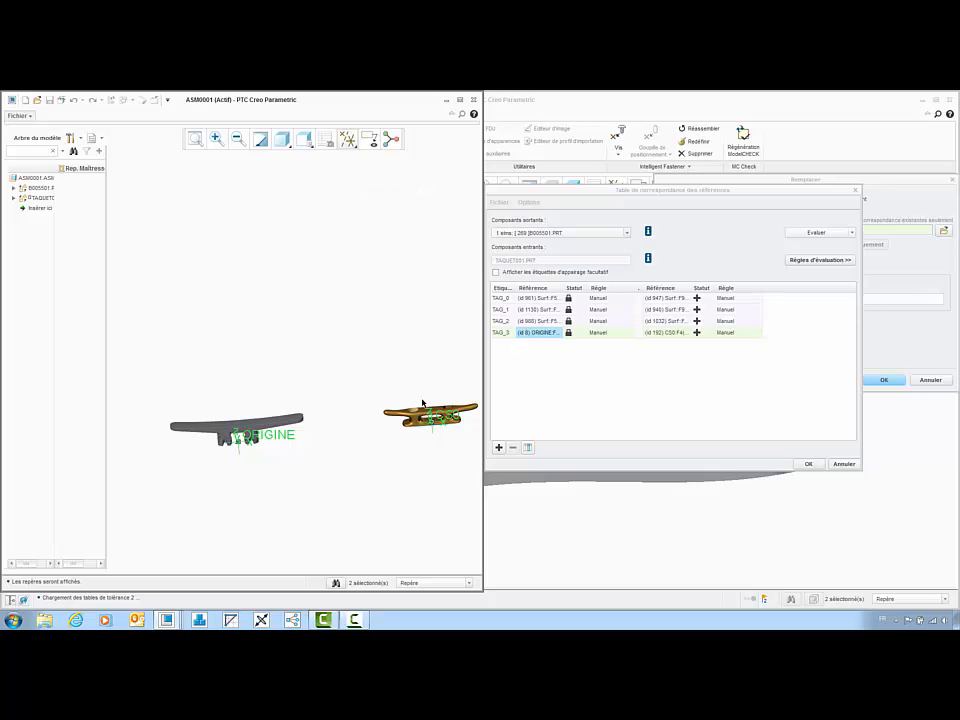
left_click(348, 139)
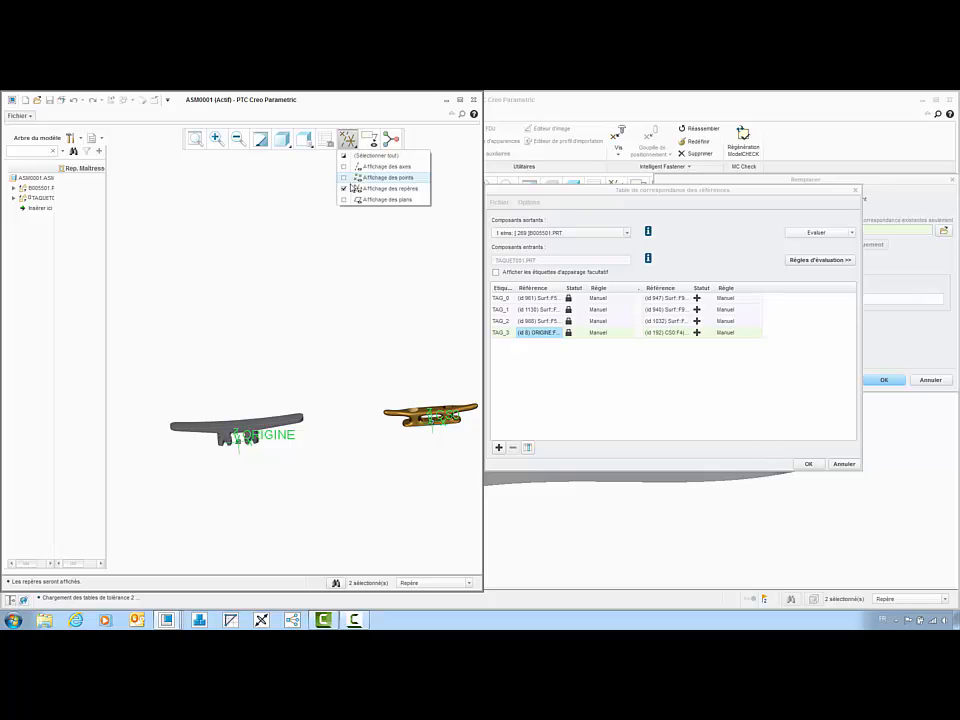
left_click(385, 188)
left_click(810, 464)
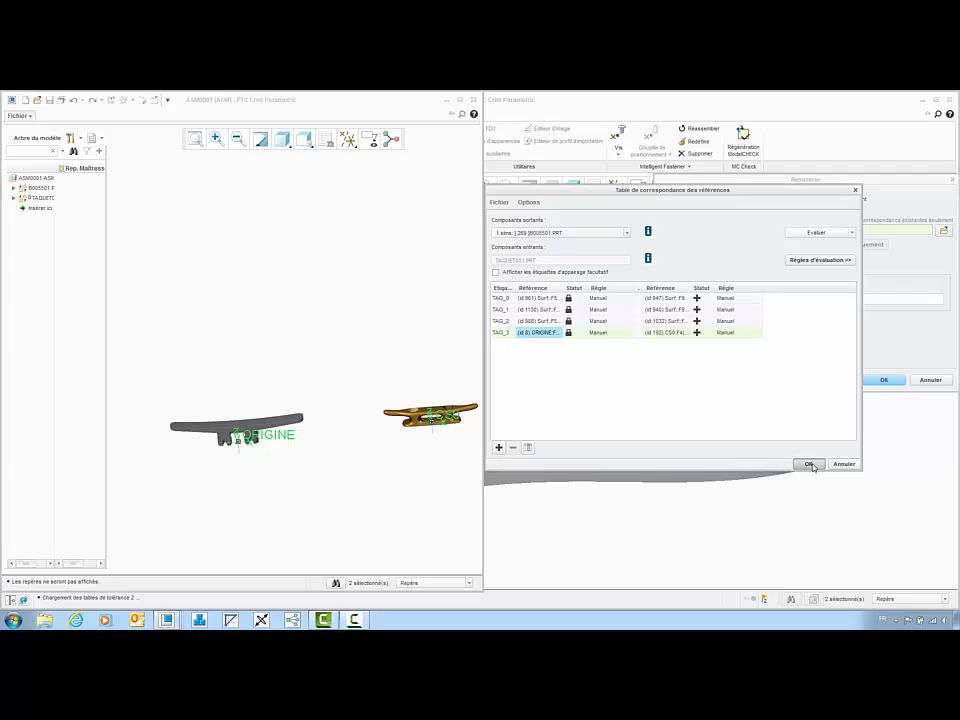
left_click(883, 380)
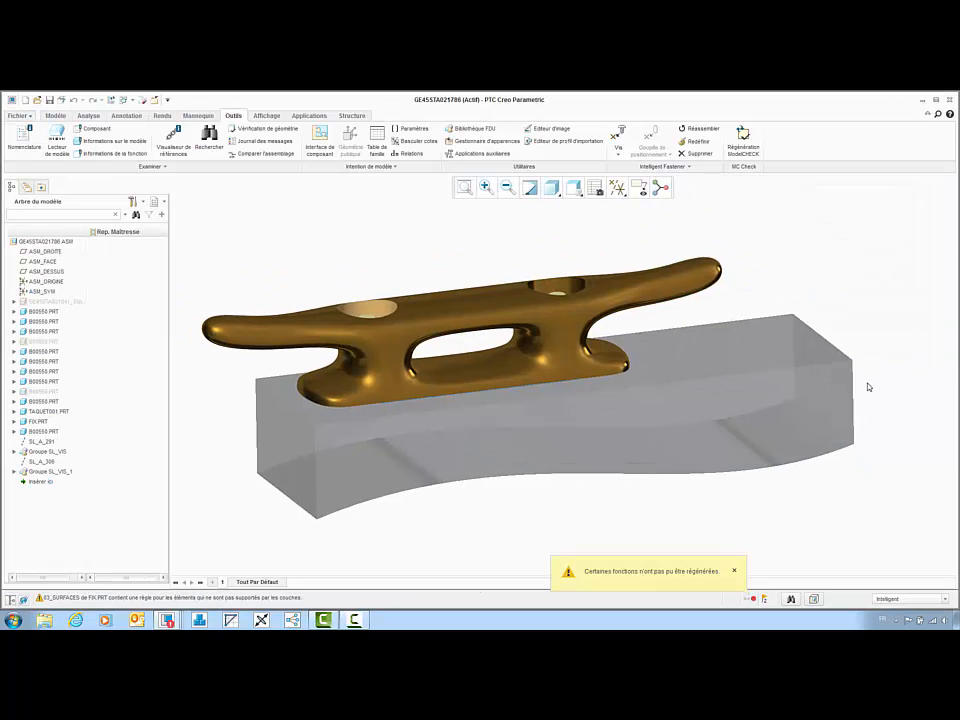
- Inspect the replaced cleat on its base from above and return to the TAQUET001 part window
mouse_move(383, 338)
middle_mouse_down()
mouse_move(381, 324)
mouse_move(384, 338)
middle_mouse_up()
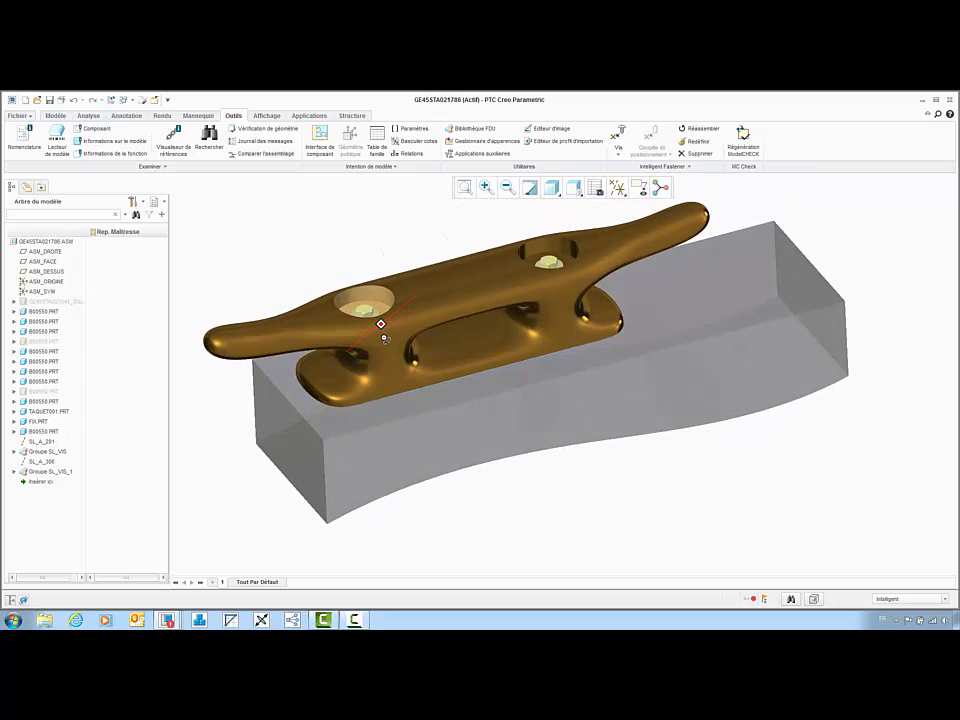
left_click(153, 101)
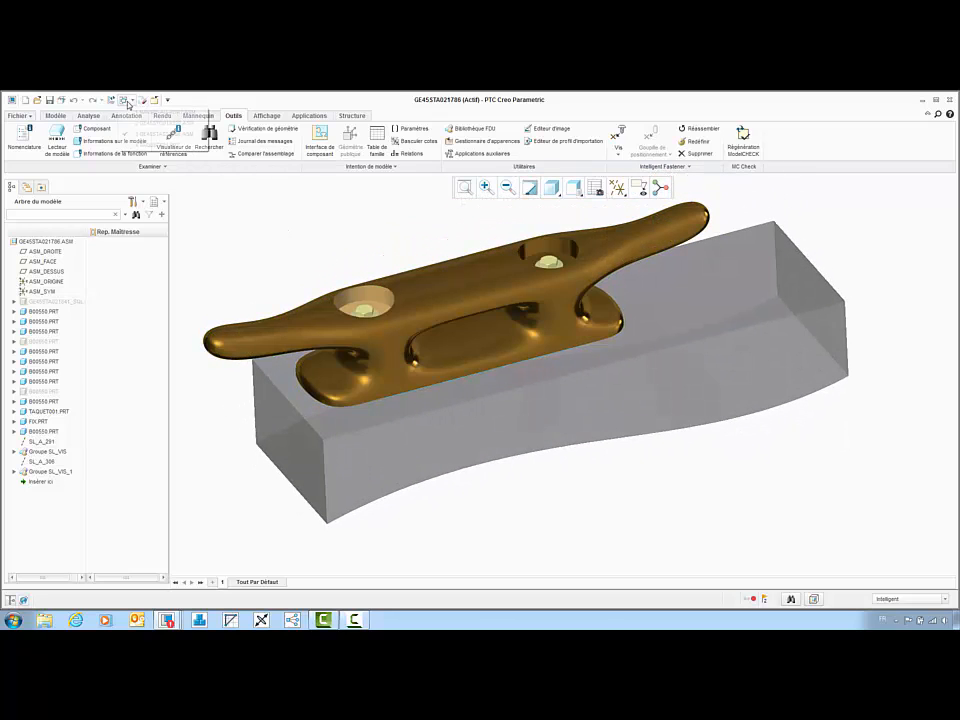
left_click(150, 146)
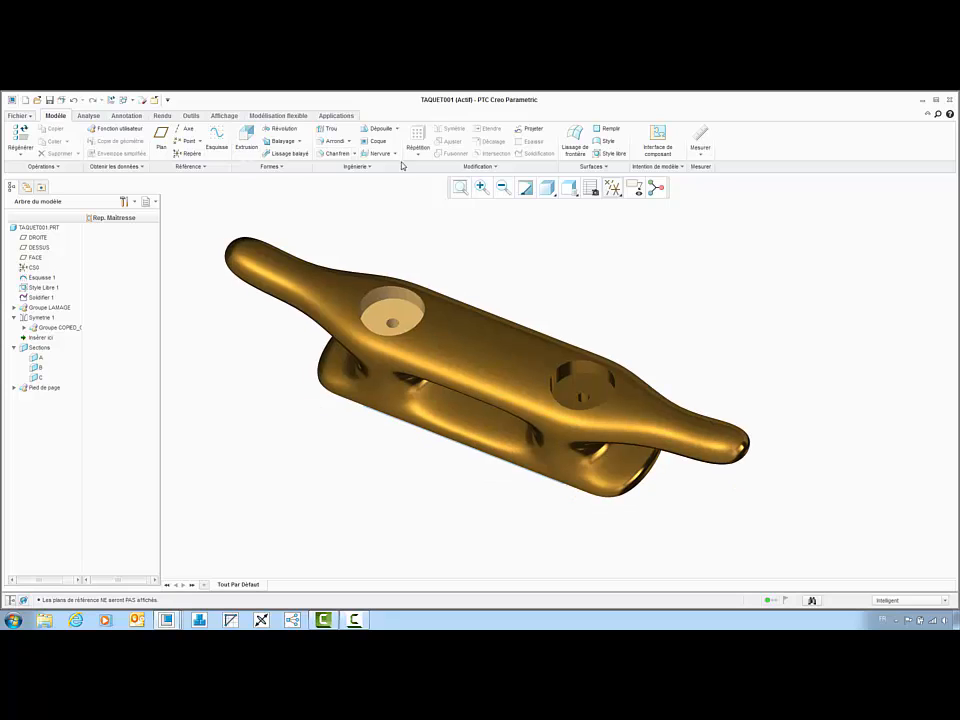
- Open the cleat part in Simulate and continue in Lite mode without converting the model
scroll(544, 413, "up", 2)
mouse_move(551, 431)
middle_mouse_down()
mouse_move(548, 409)
mouse_move(561, 416)
middle_mouse_up()
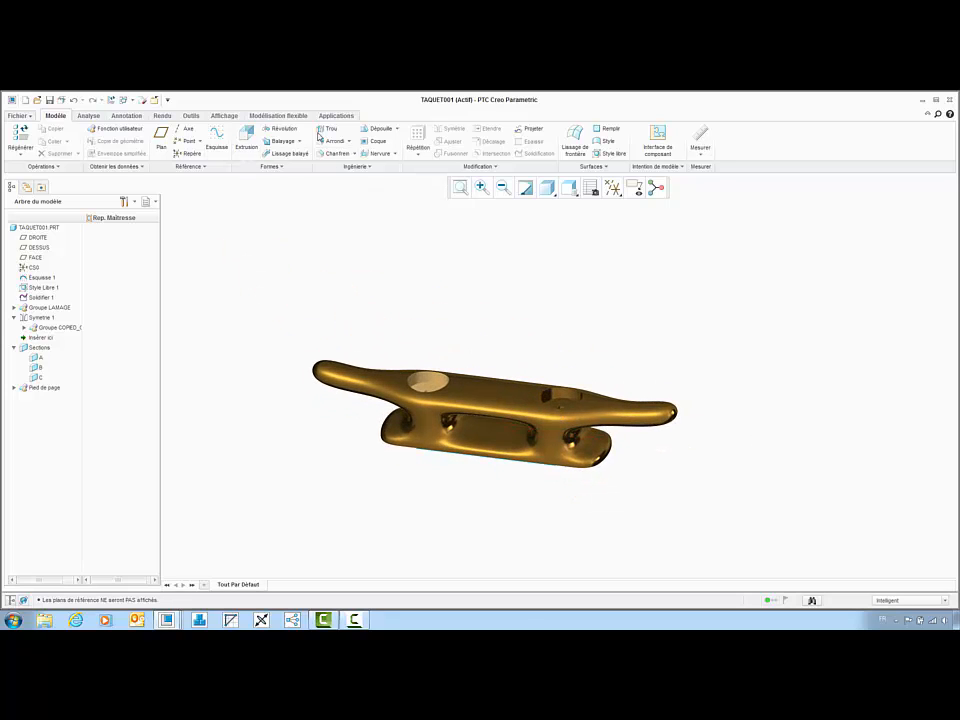
left_click(335, 116)
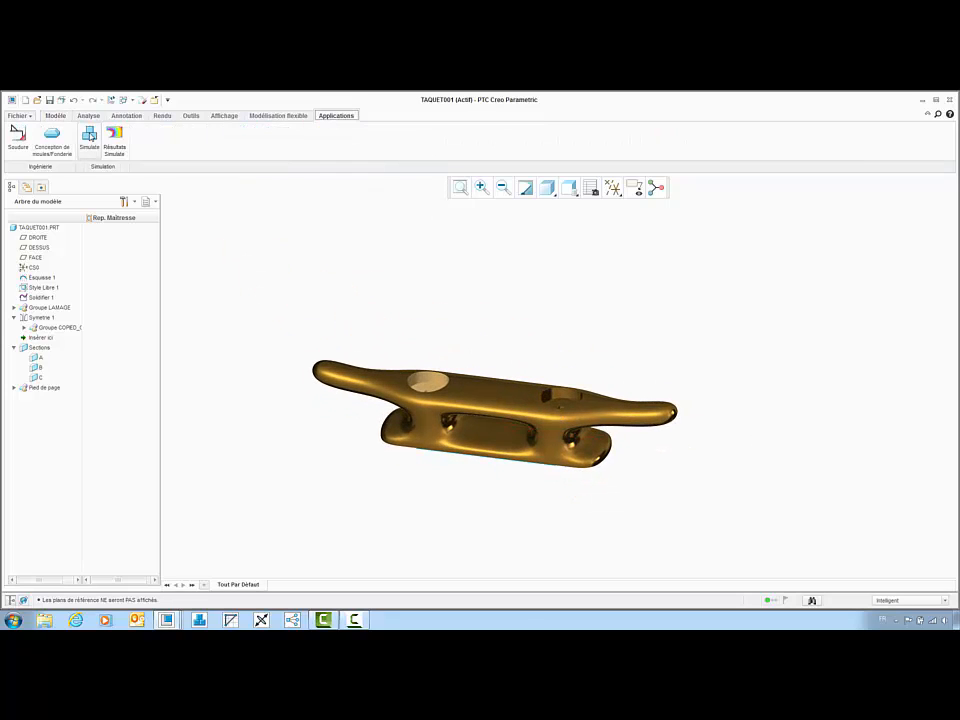
left_click(89, 138)
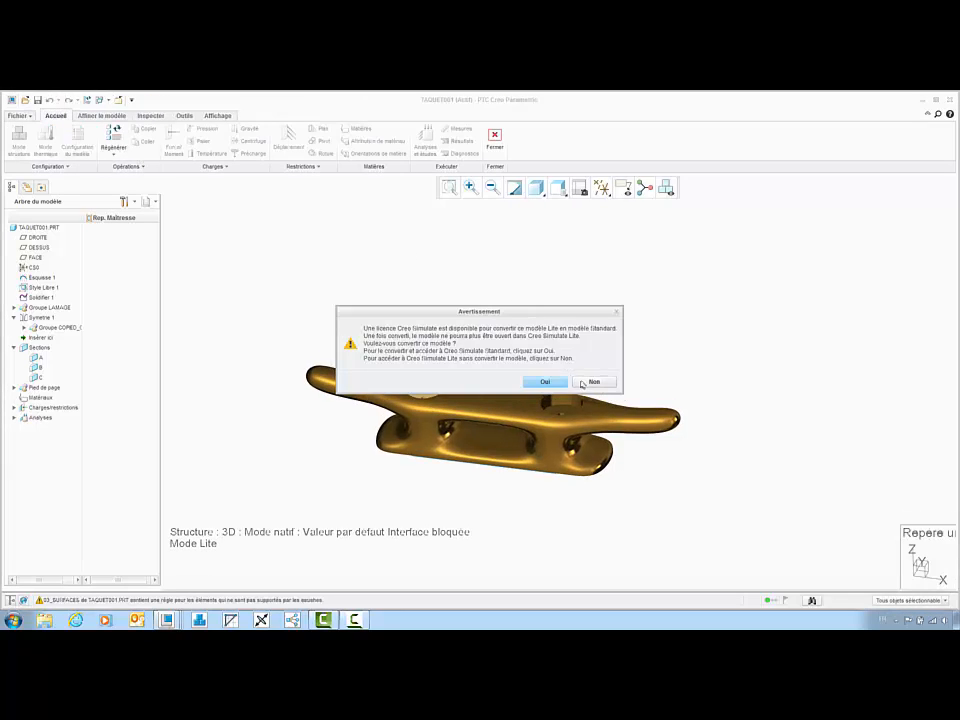
left_click(588, 382)
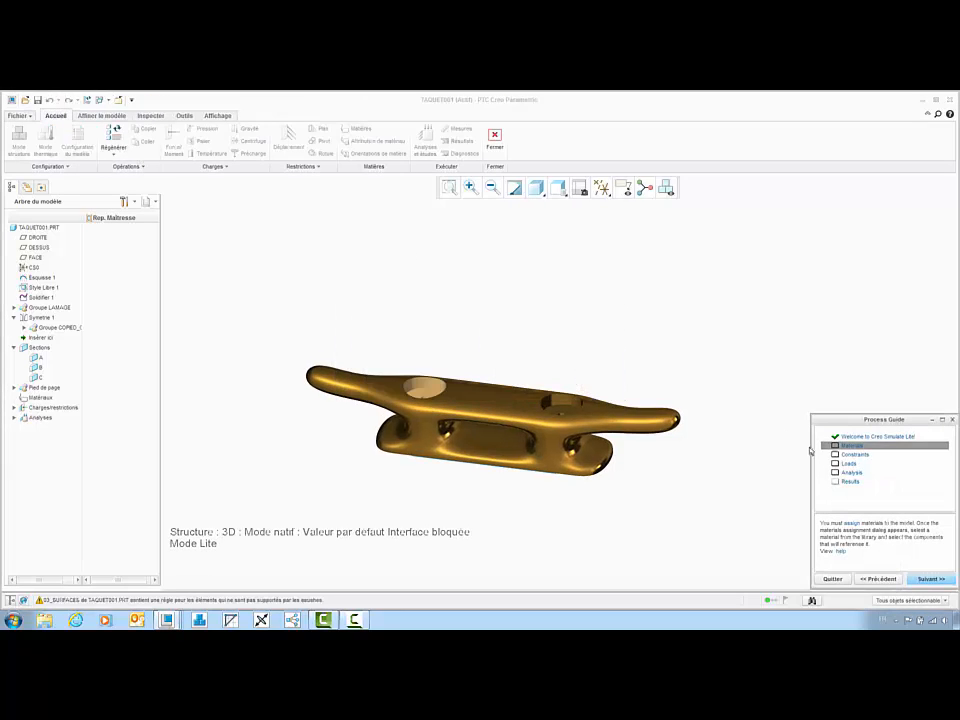
- Assign the library material brass.mtl to the TAQUET001 part through the Process Guide
left_click(856, 524)
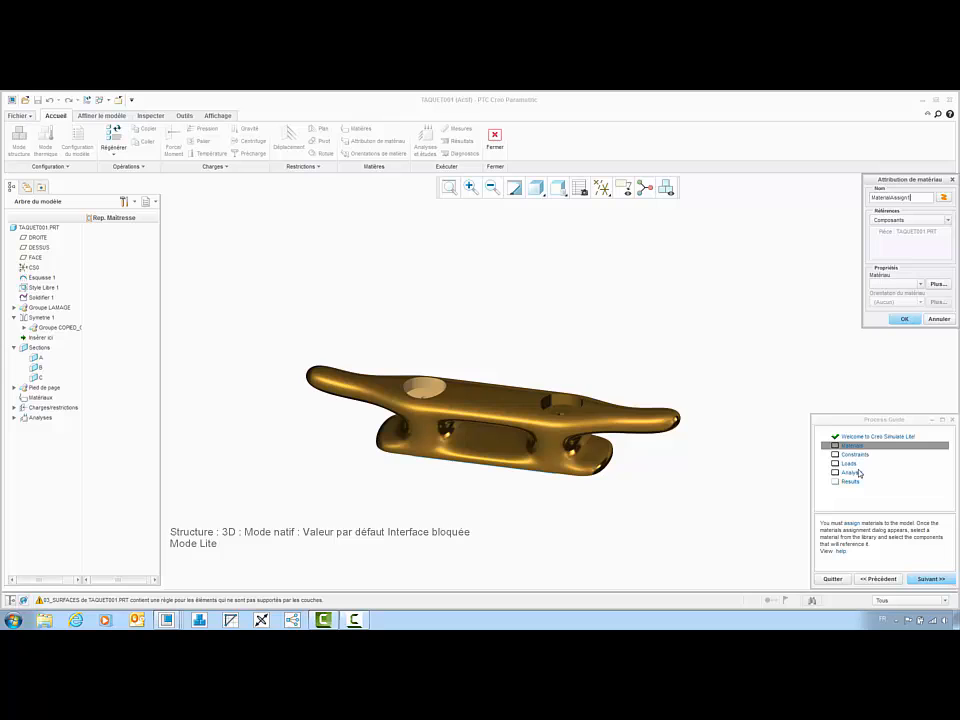
left_click(936, 285)
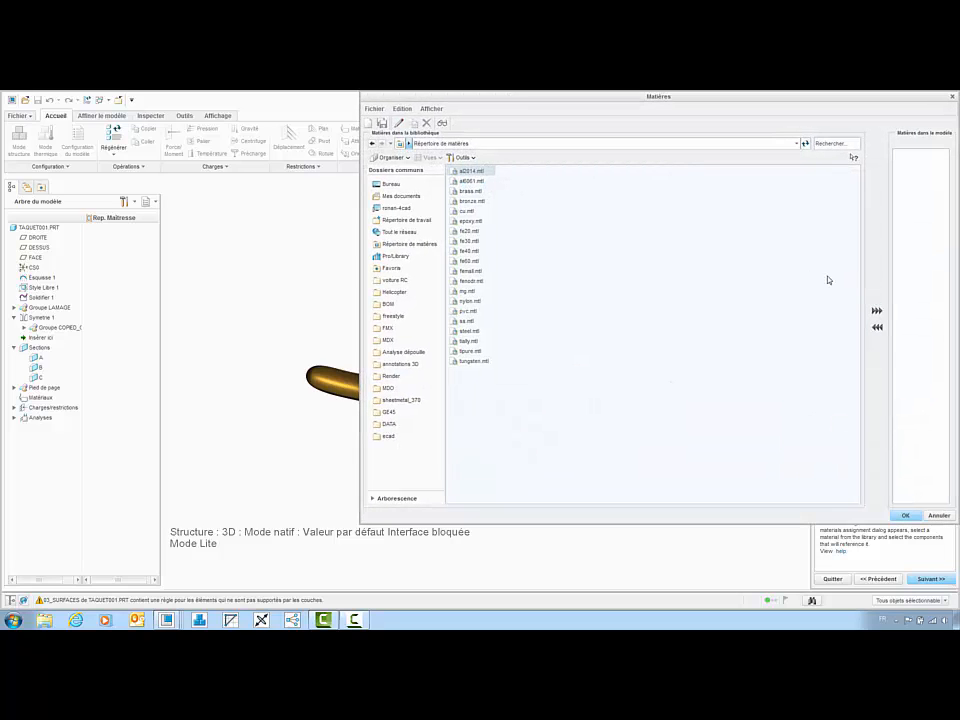
left_click(478, 191)
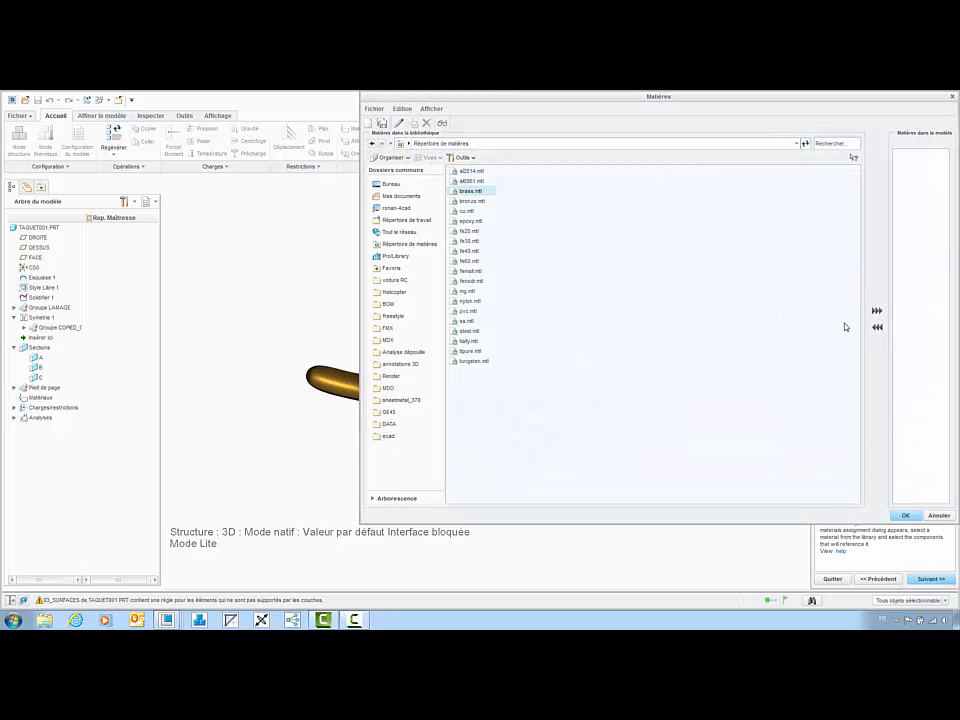
left_click(877, 311)
left_click(905, 515)
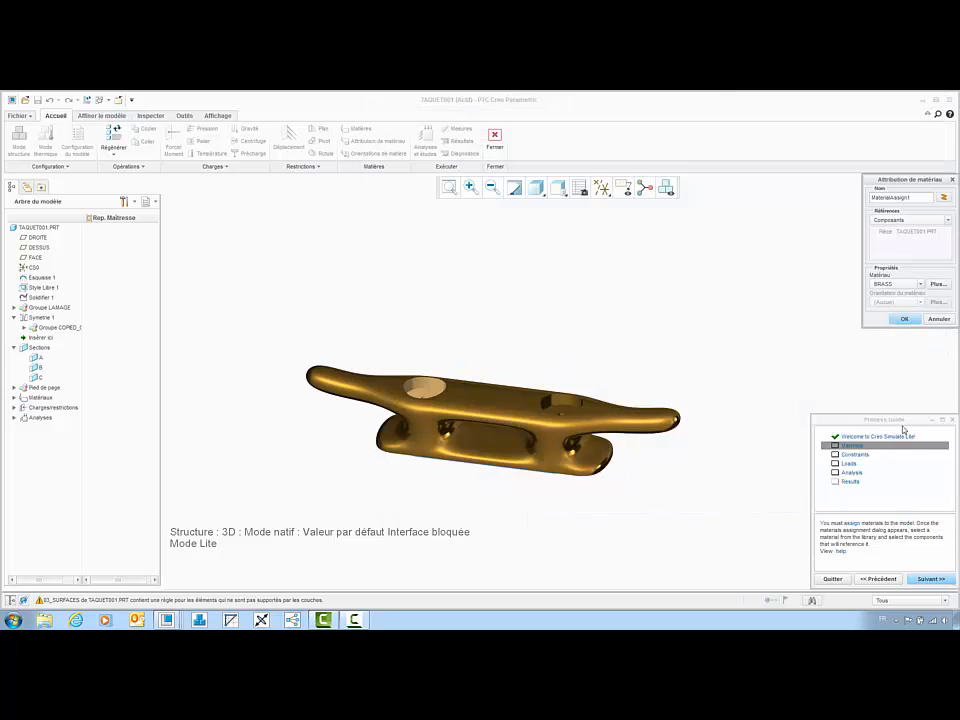
left_click(901, 320)
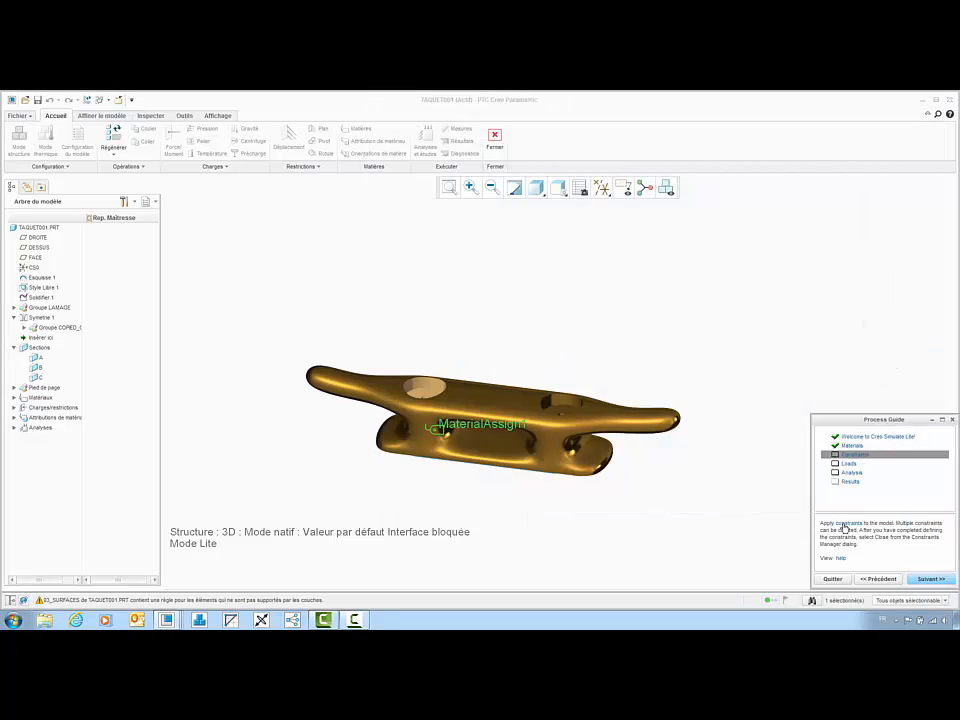
- Create a displacement constraint with X, Y and Z translations fixed on the inner surfaces of the cleat's two screw holes
left_click(845, 526)
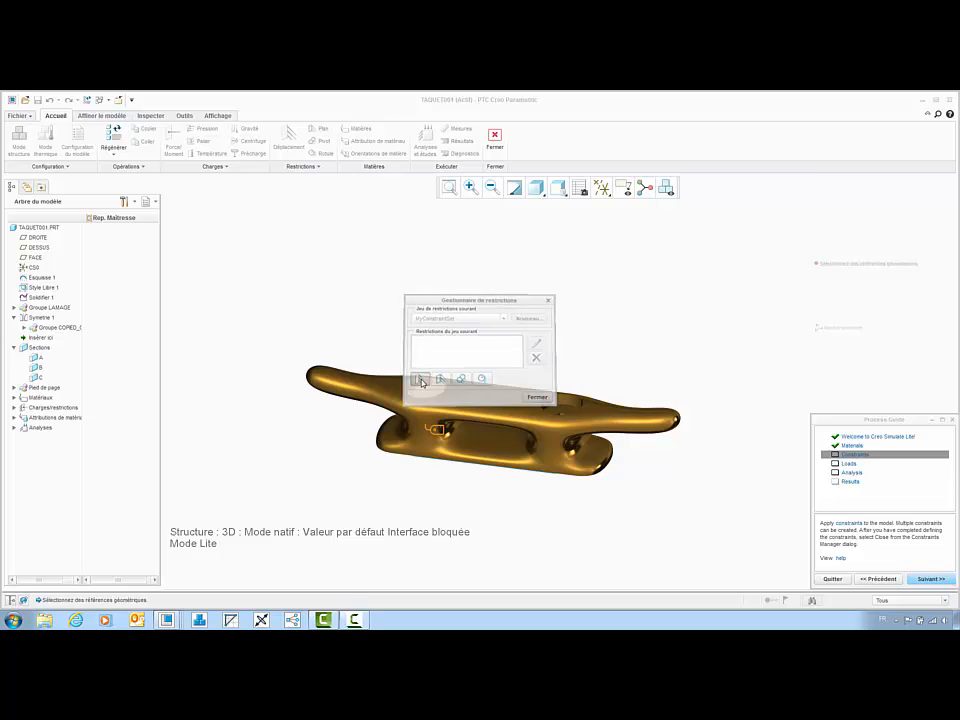
left_click(436, 380)
middle_click_drag(532, 412, 527, 381)
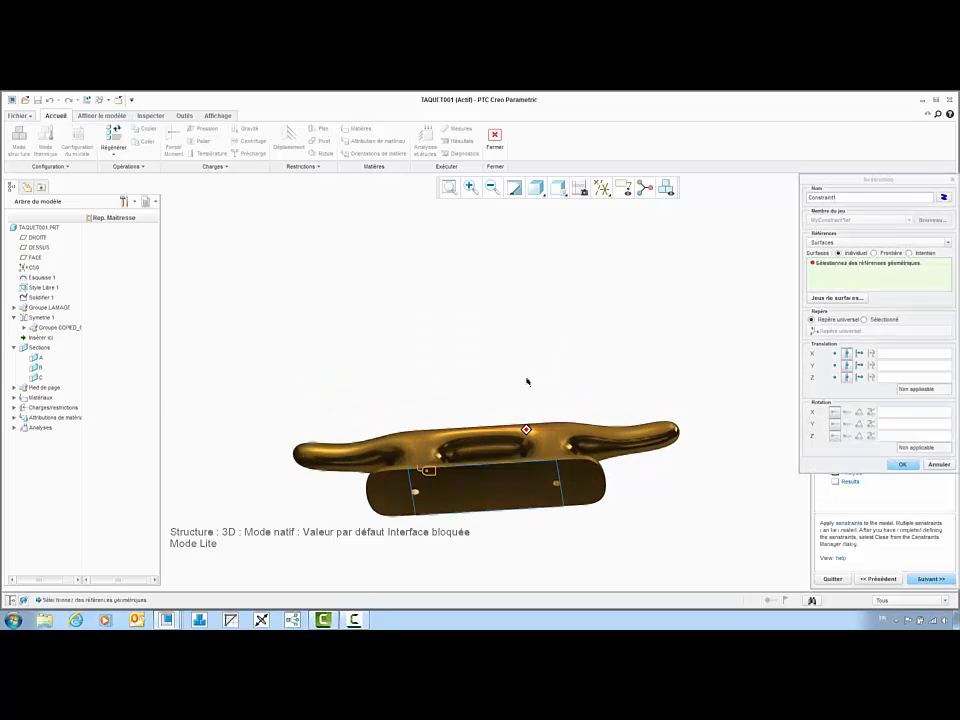
scroll(419, 499, "down", 3)
left_click(411, 454)
left_click(759, 437, "ctrl")
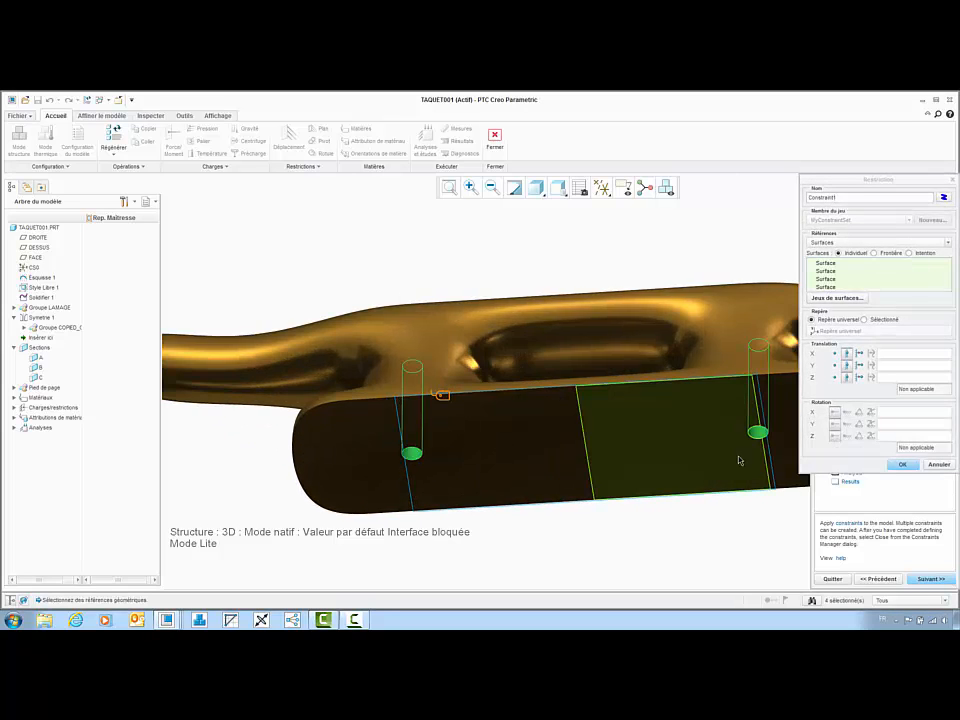
- Add all the flat underside faces of the cleat's base to the constraint and complete the constraint definition
left_click(680, 456, "ctrl")
left_click(480, 452, "ctrl")
left_click(356, 444, "ctrl")
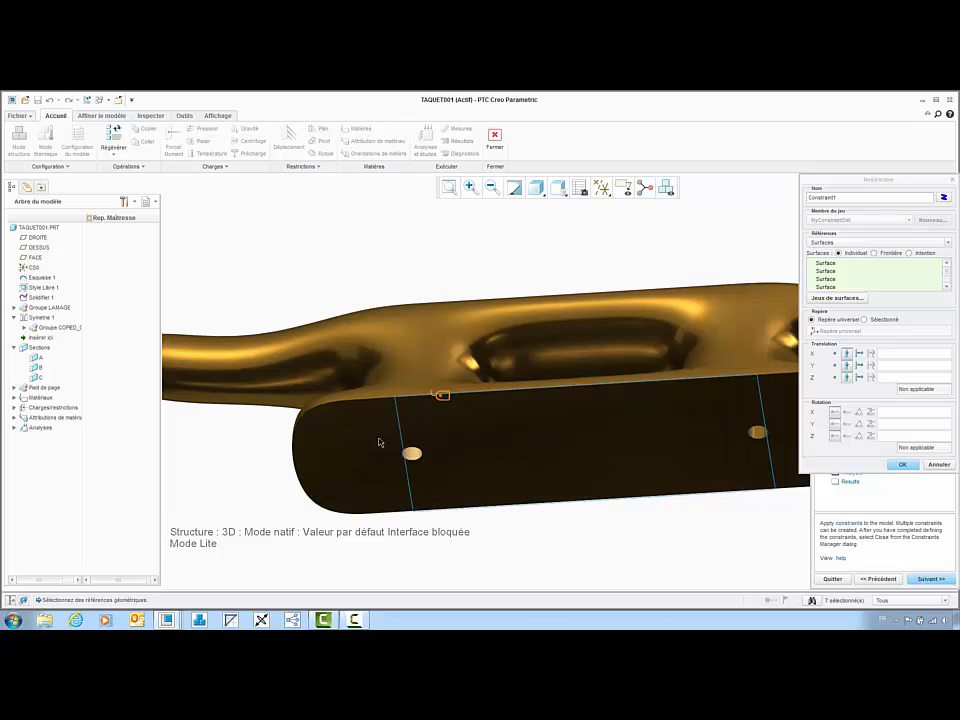
left_click(380, 442, "ctrl")
scroll(390, 455, "up", 2)
left_click(652, 443, "ctrl")
left_click(679, 437, "ctrl")
key("ctrl+d")
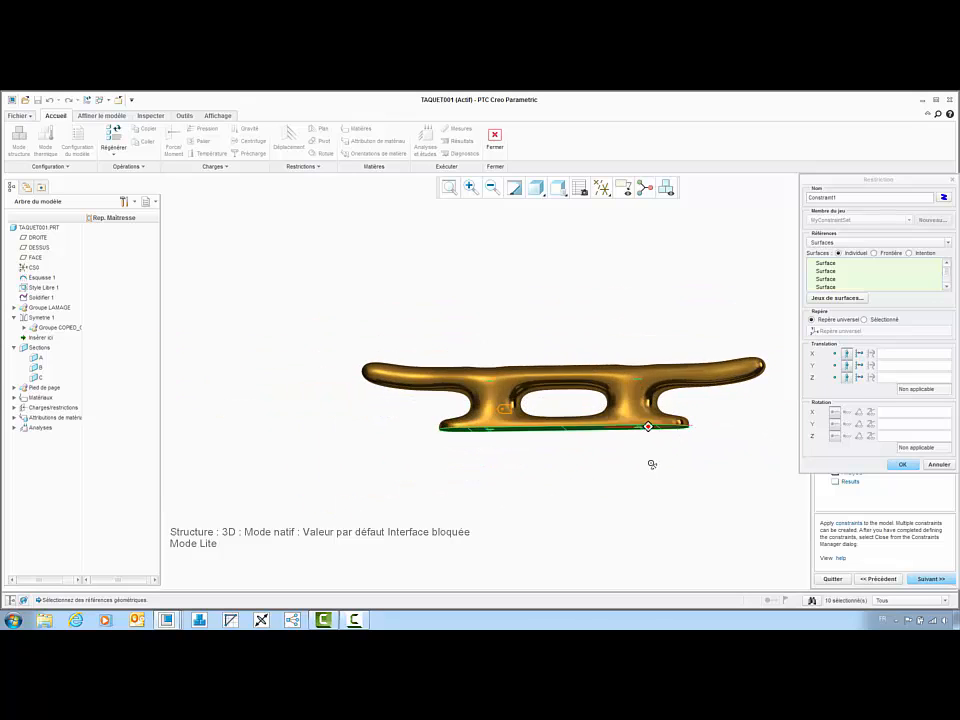
left_click(896, 465)
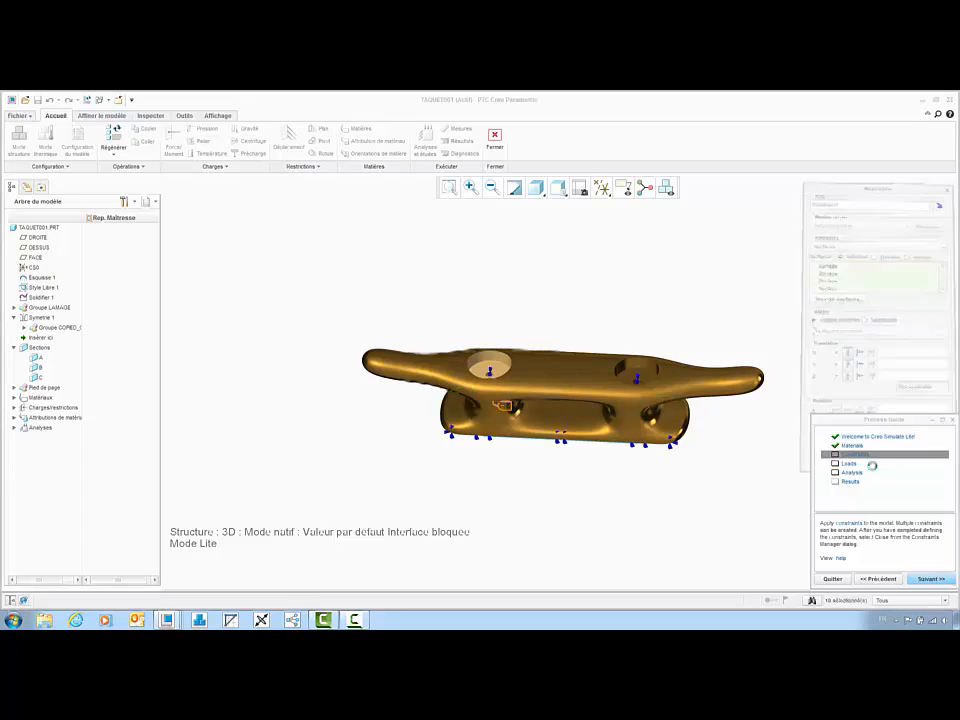
left_click(538, 399)
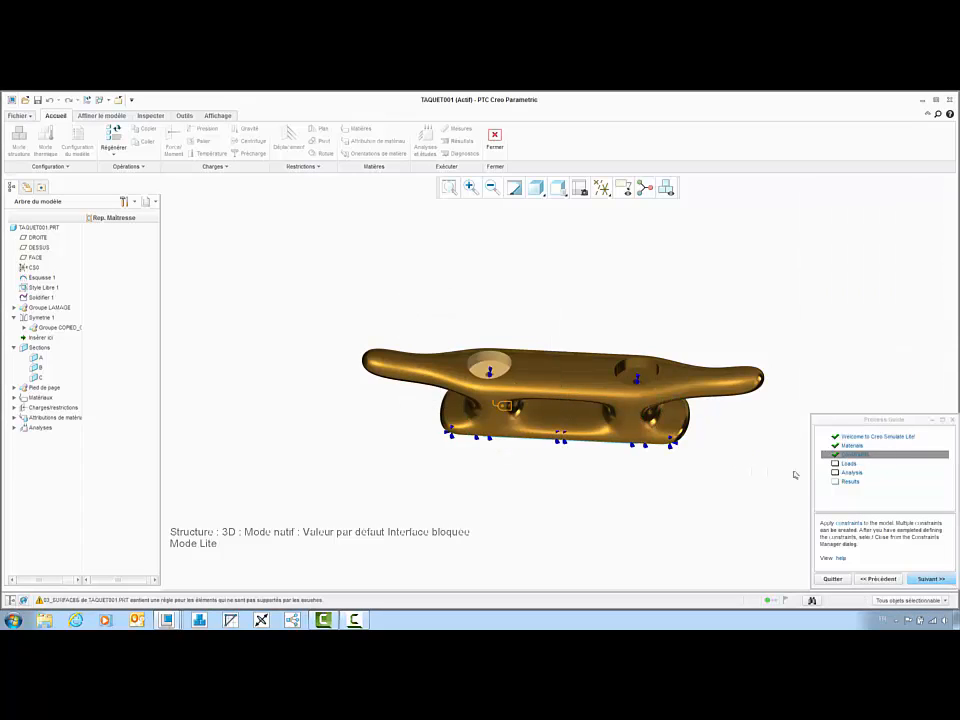
- Start a force/moment load on surfaces and display the coordinate systems to check the axis directions
left_click(840, 524)
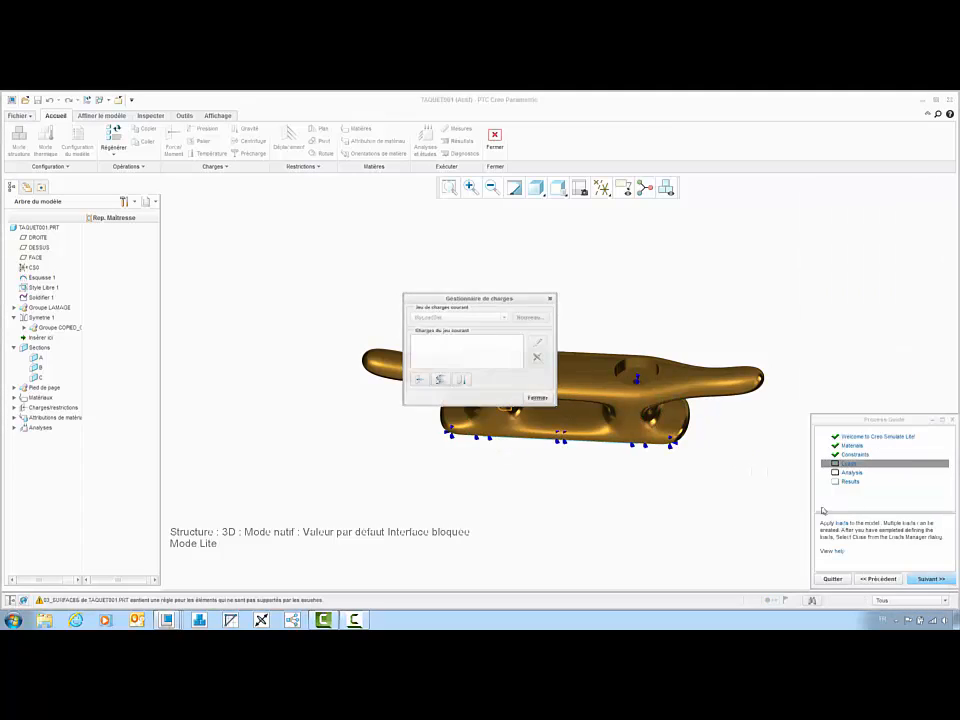
left_click(418, 379)
left_click(602, 191)
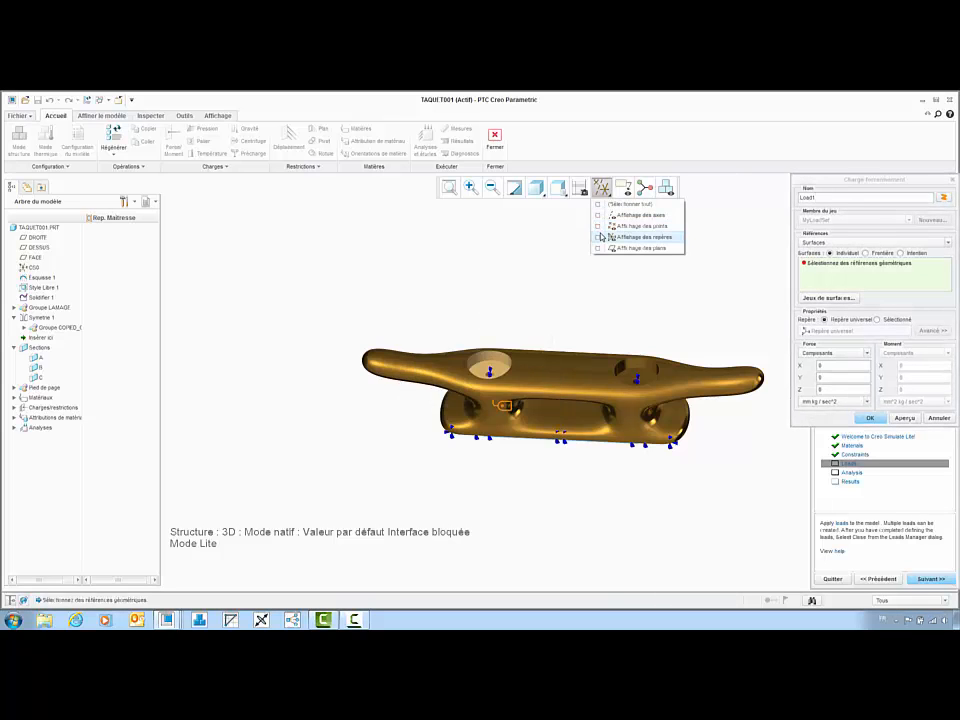
left_click(598, 241)
mouse_move(566, 285)
middle_mouse_down()
mouse_move(591, 300)
mouse_move(553, 287)
mouse_move(568, 302)
middle_mouse_up()
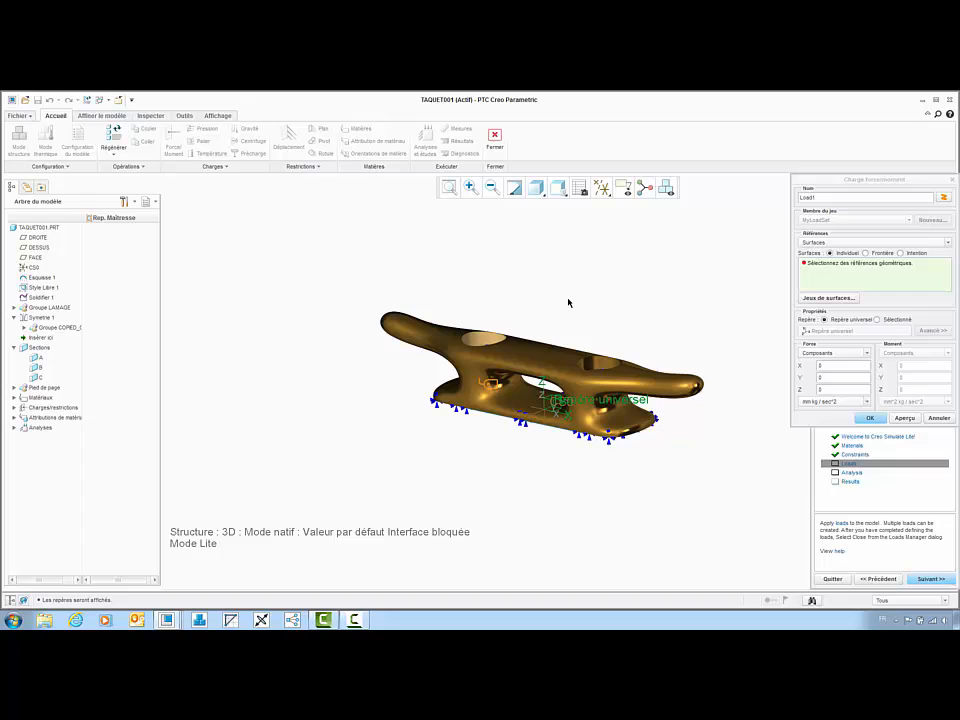
- Set the load's force to 400 N in the Y direction
left_click(815, 377)
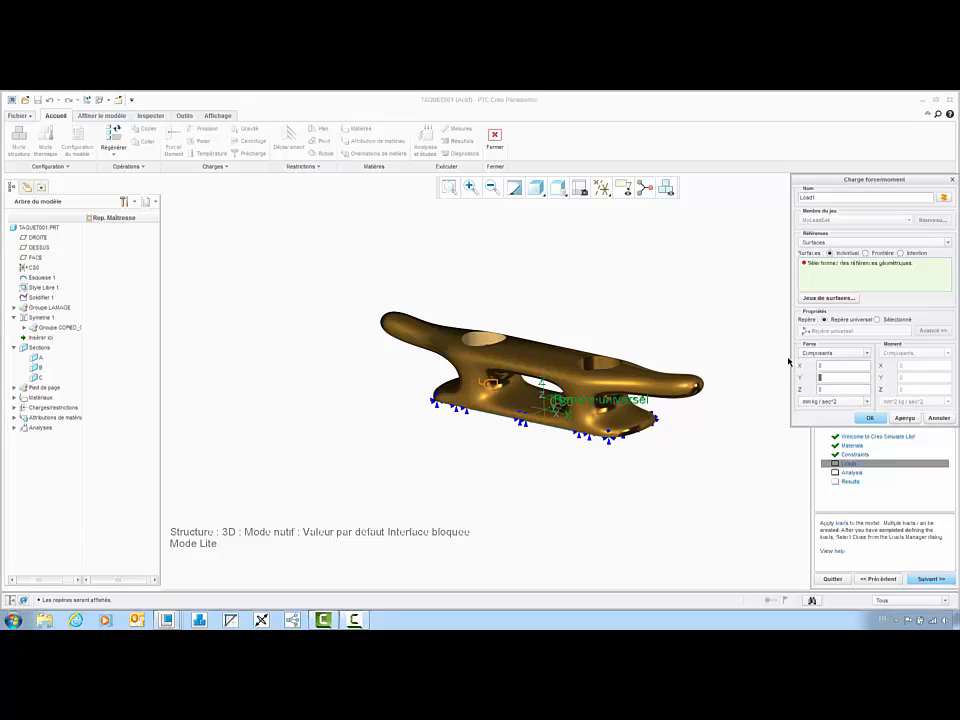
type("400")
left_click(826, 402)
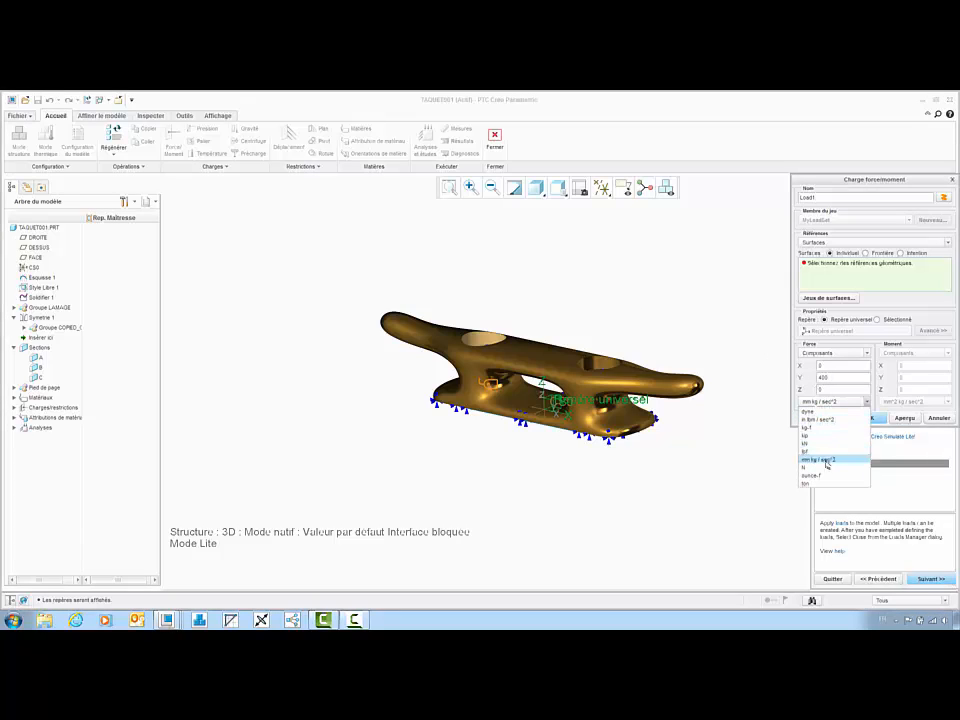
left_click(834, 458)
left_click(870, 419)
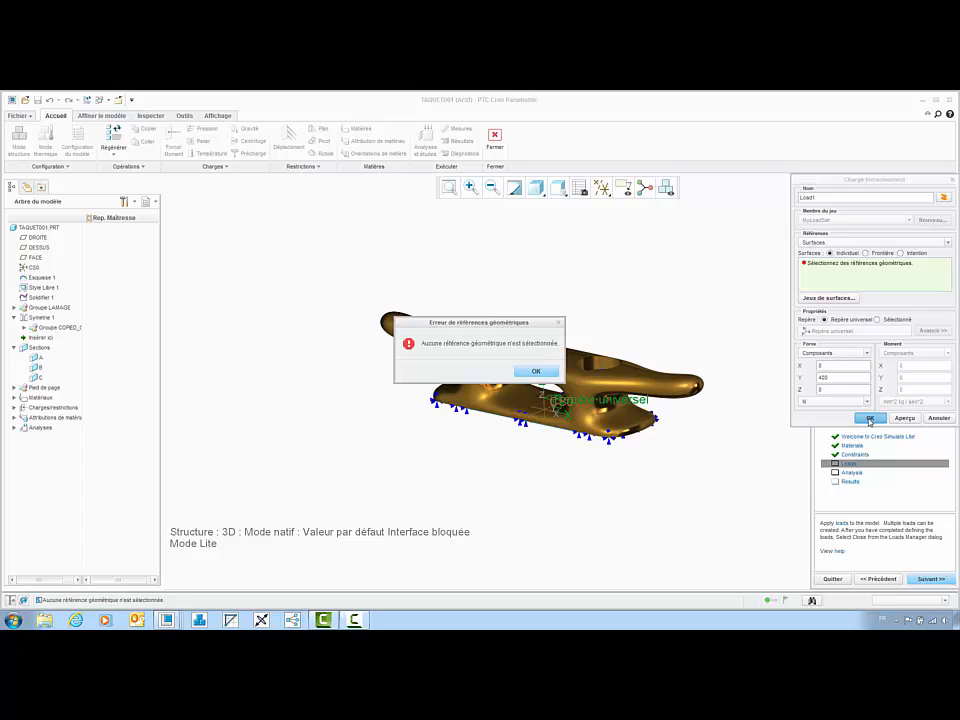
left_click(536, 372)
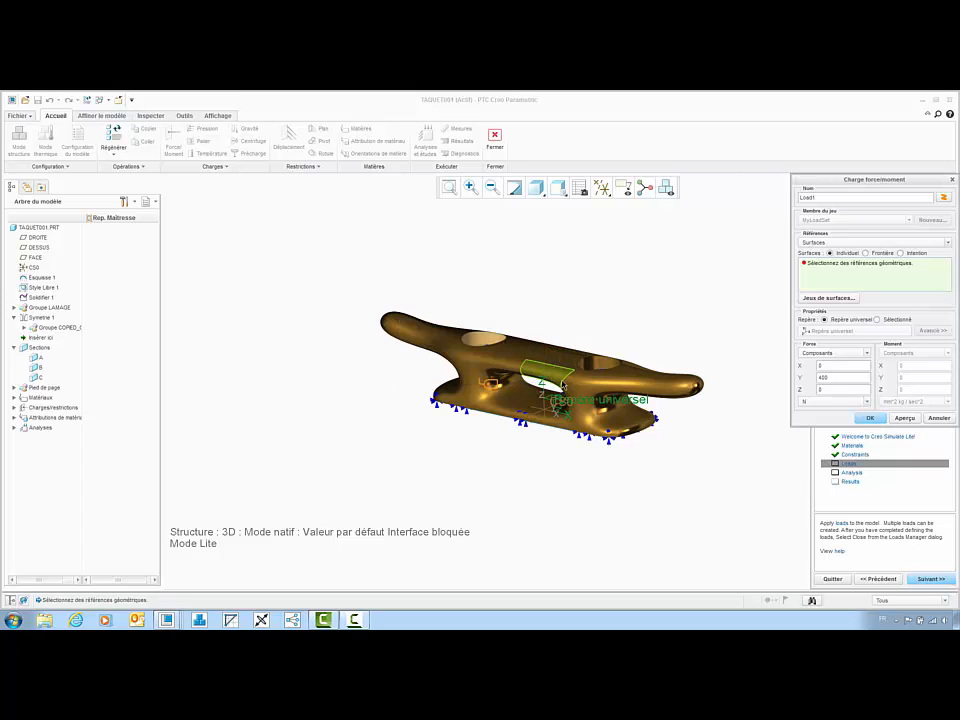
- Apply the force to all surfaces along the front side of the cleat's upper bar and horns, and complete the load
left_click(570, 388)
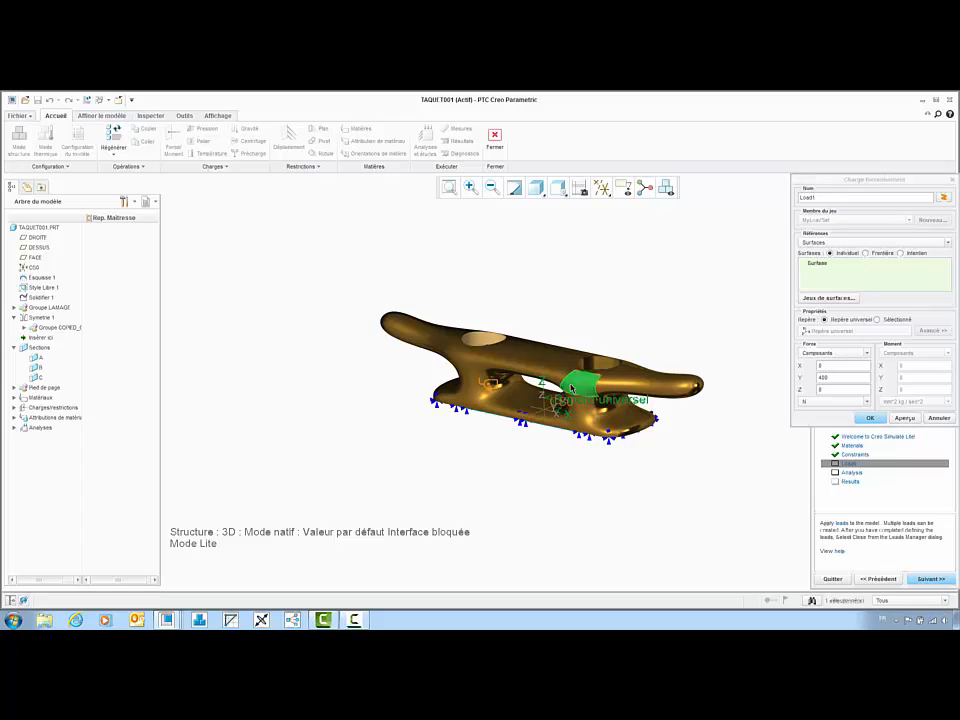
left_click(515, 368, "ctrl")
left_click(464, 356, "ctrl")
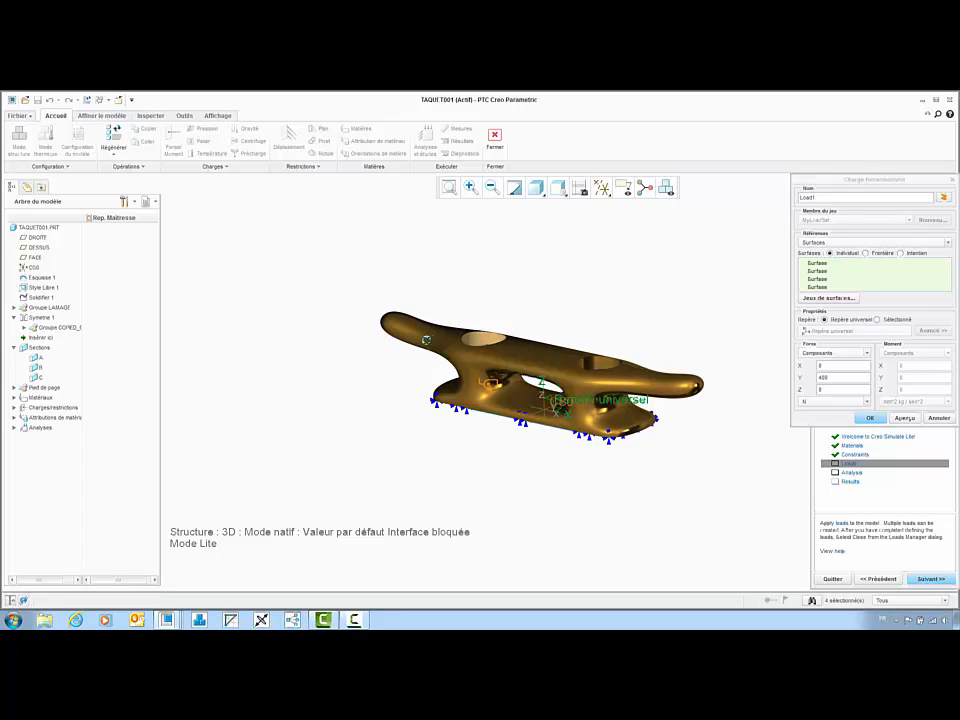
left_click(397, 332, "ctrl")
left_click(612, 387, "ctrl")
left_click(645, 389, "ctrl")
left_click(668, 391, "ctrl")
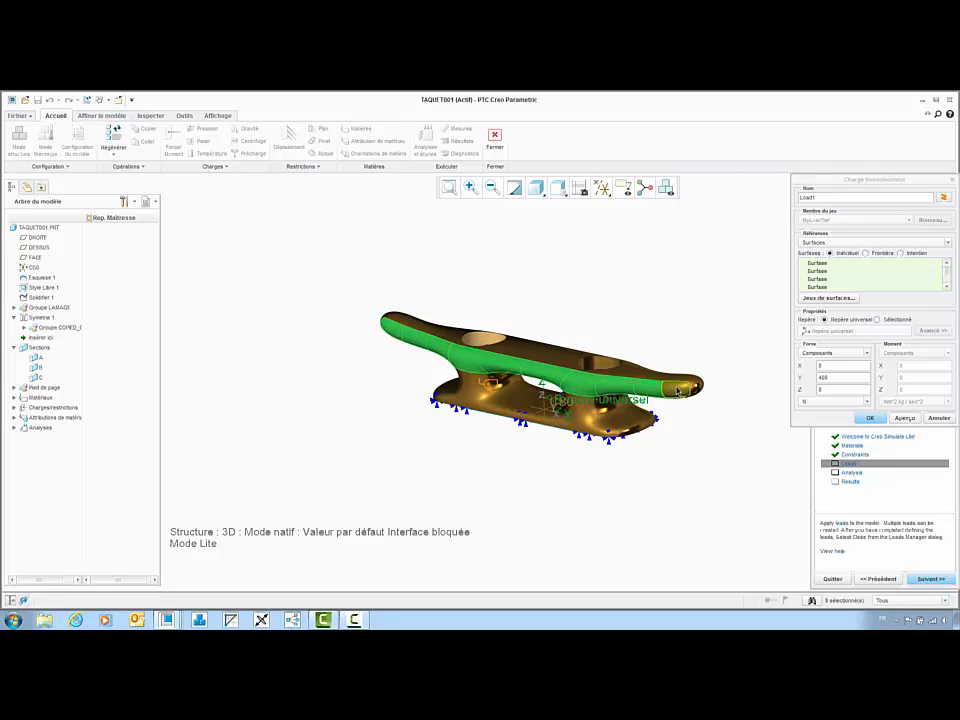
left_click(685, 390, "ctrl")
left_click(869, 418)
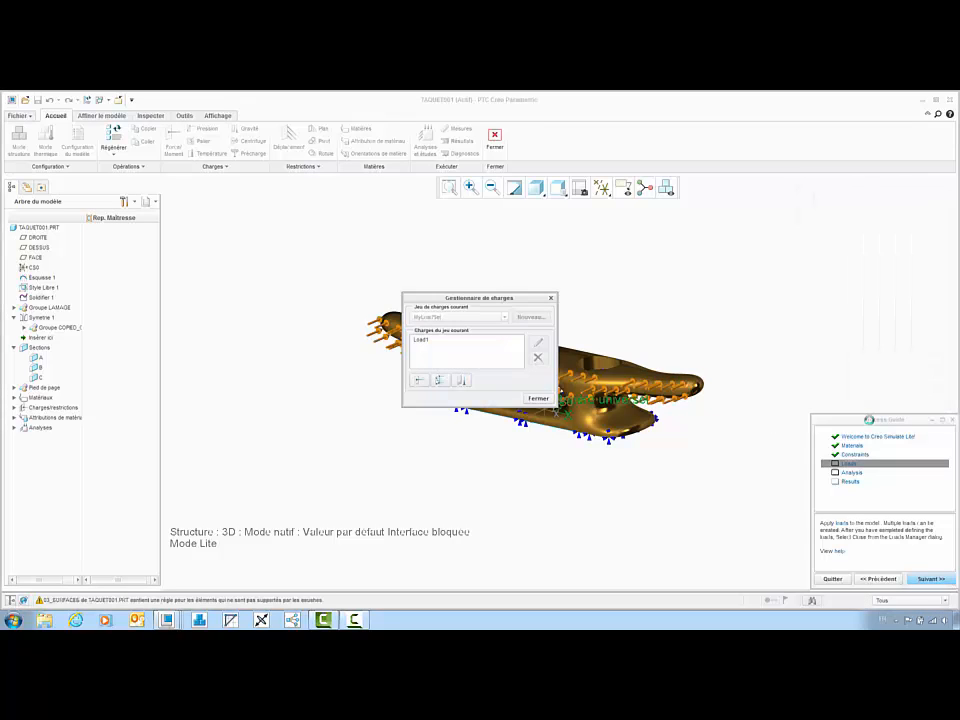
left_click(545, 399)
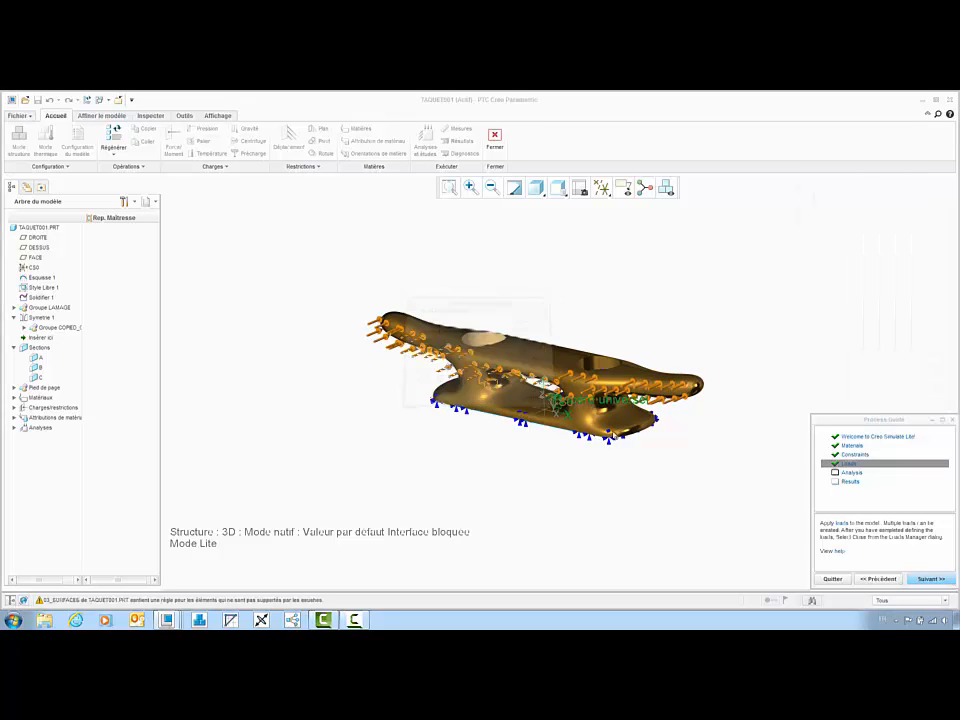
- Run the static analysis of the cleat and open its results window
left_click(920, 579)
left_click(821, 523)
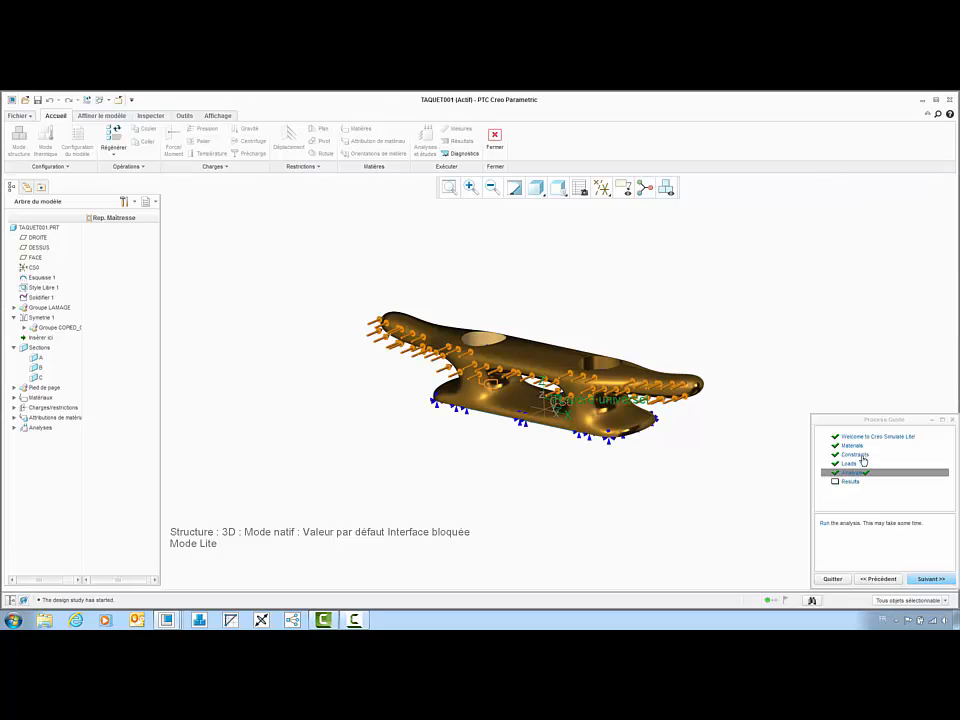
left_click(844, 523)
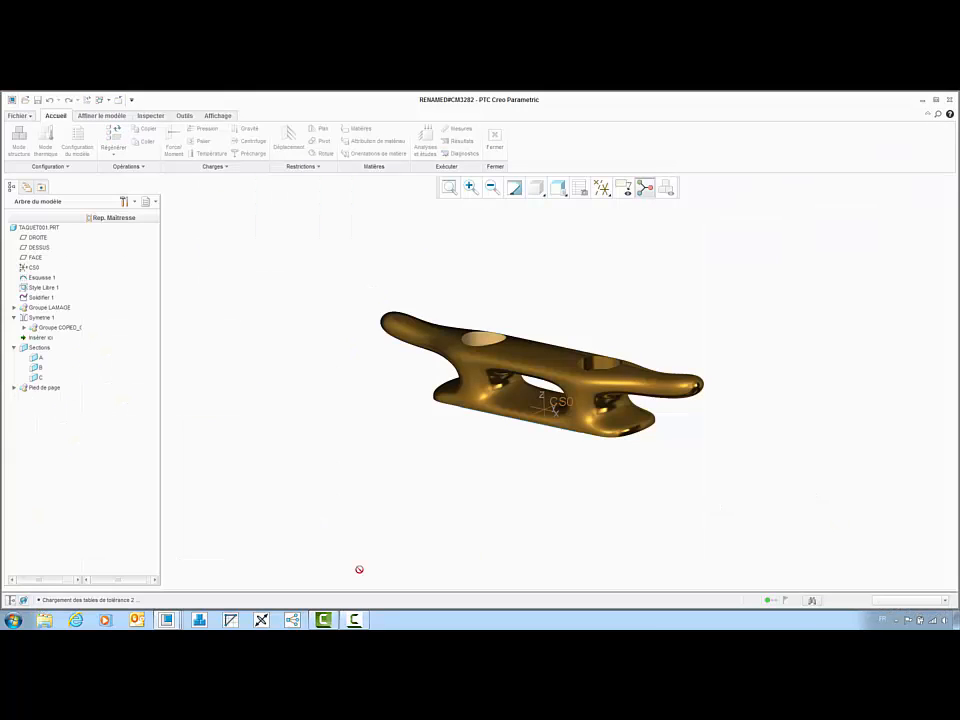
mouse_move(168, 620)
left_click(392, 565)
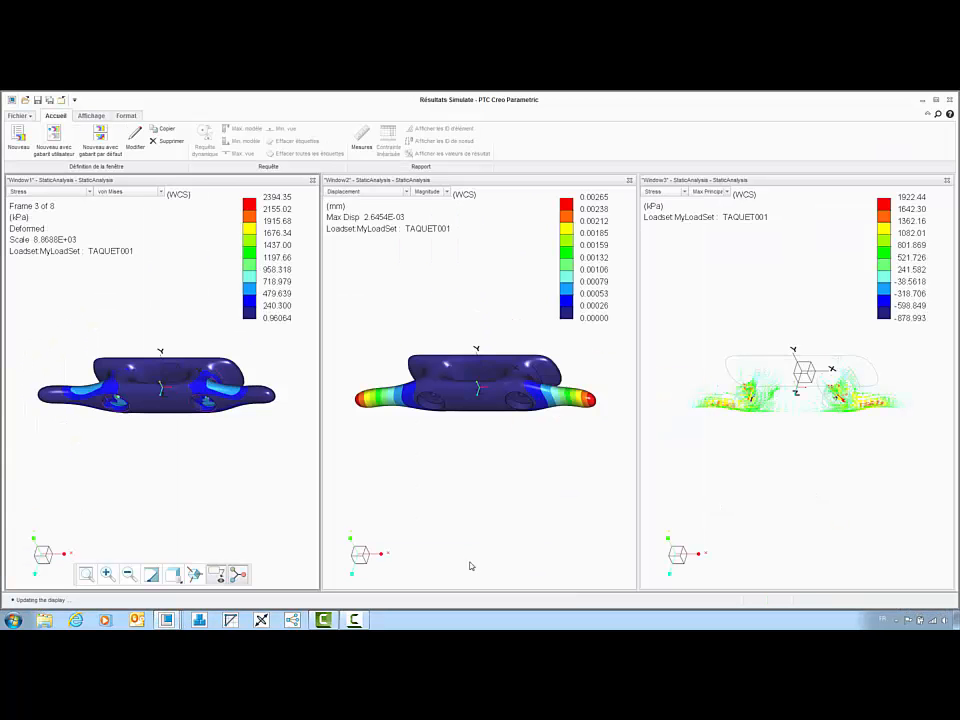
- Examine the von Mises, displacement and principal stress plots from above, stop the stress animation, and exit the results without saving
mouse_move(212, 484)
middle_mouse_down()
mouse_move(221, 426)
mouse_move(206, 358)
mouse_move(168, 393)
middle_mouse_up()
right_click(186, 282)
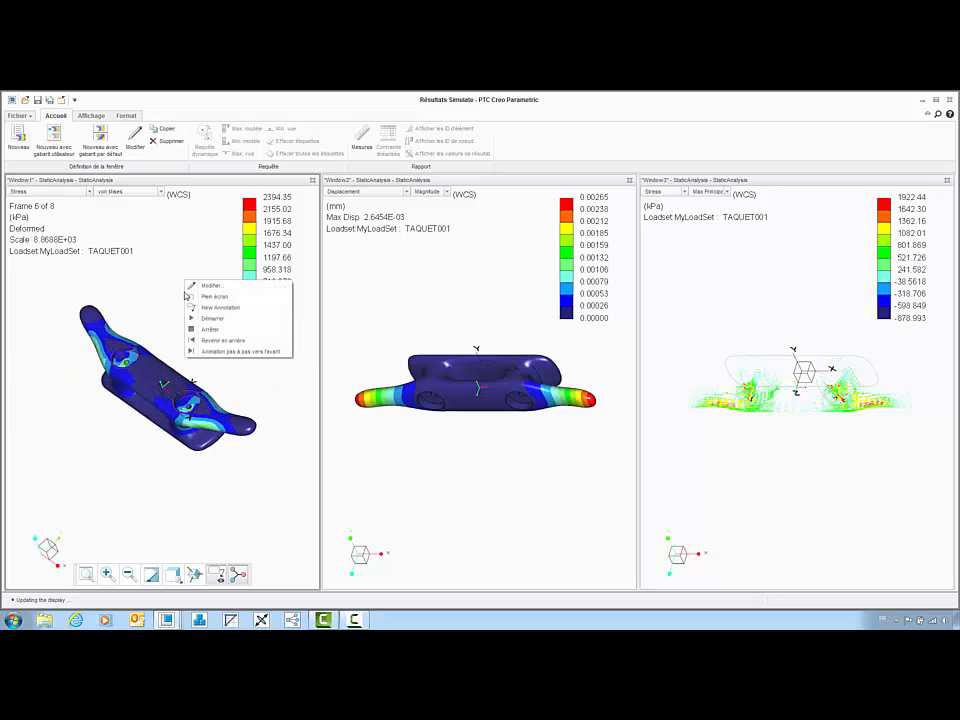
left_click(203, 330)
middle_click_drag(381, 385, 470, 290)
middle_click_drag(831, 450, 915, 489)
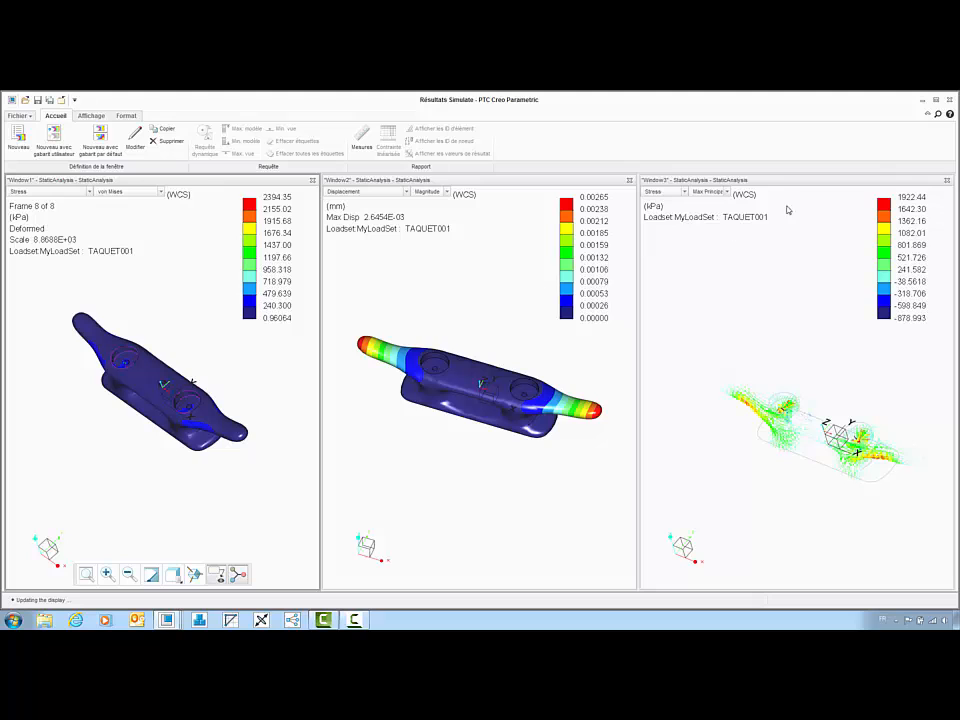
left_click(949, 101)
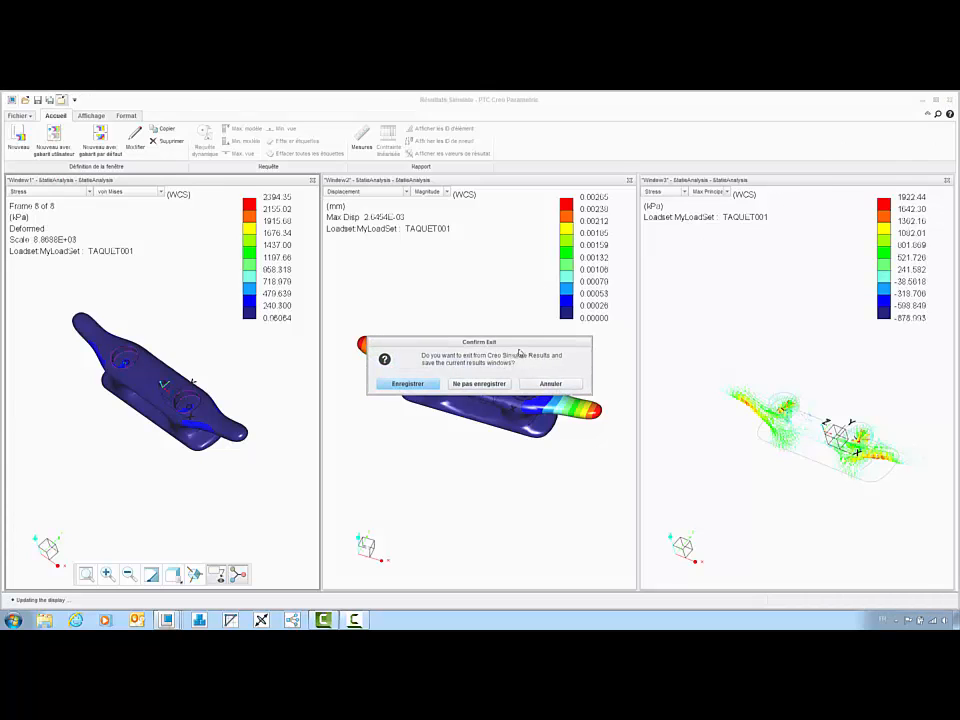
left_click(479, 383)
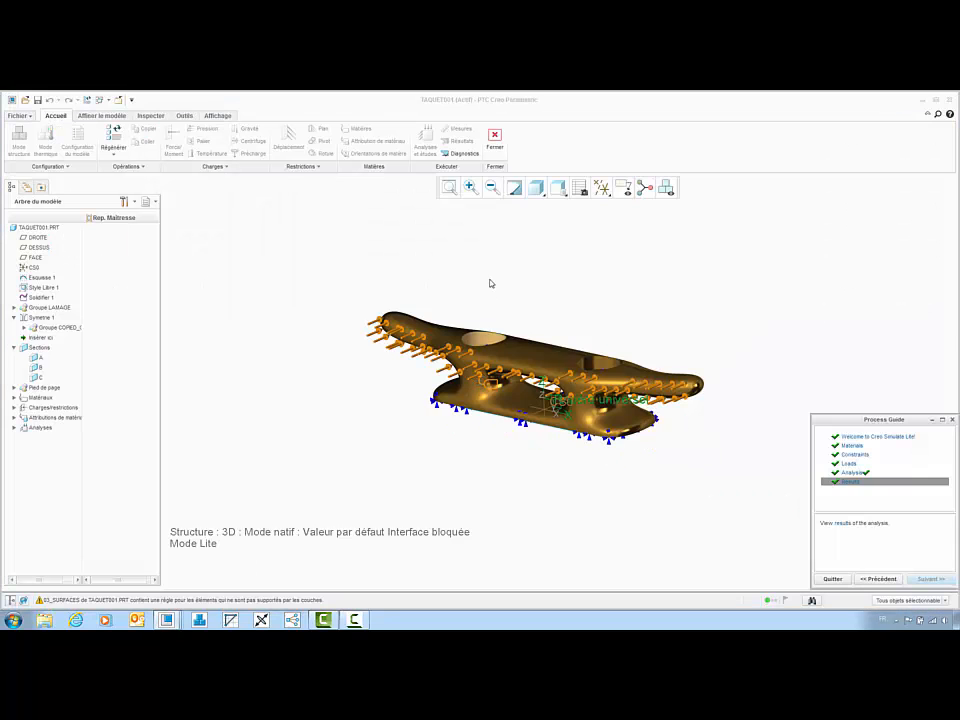
- Exit the cleat's simulation and close the TAQUET001 part to return to the boat assembly
left_click(494, 137)
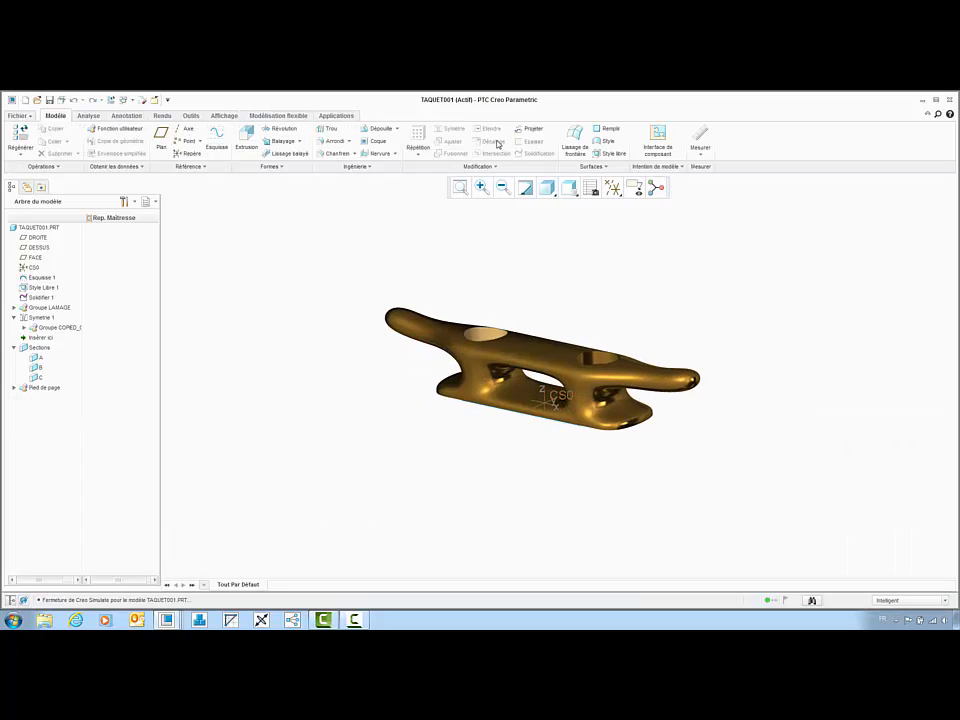
left_click(155, 101)
left_click(155, 101)
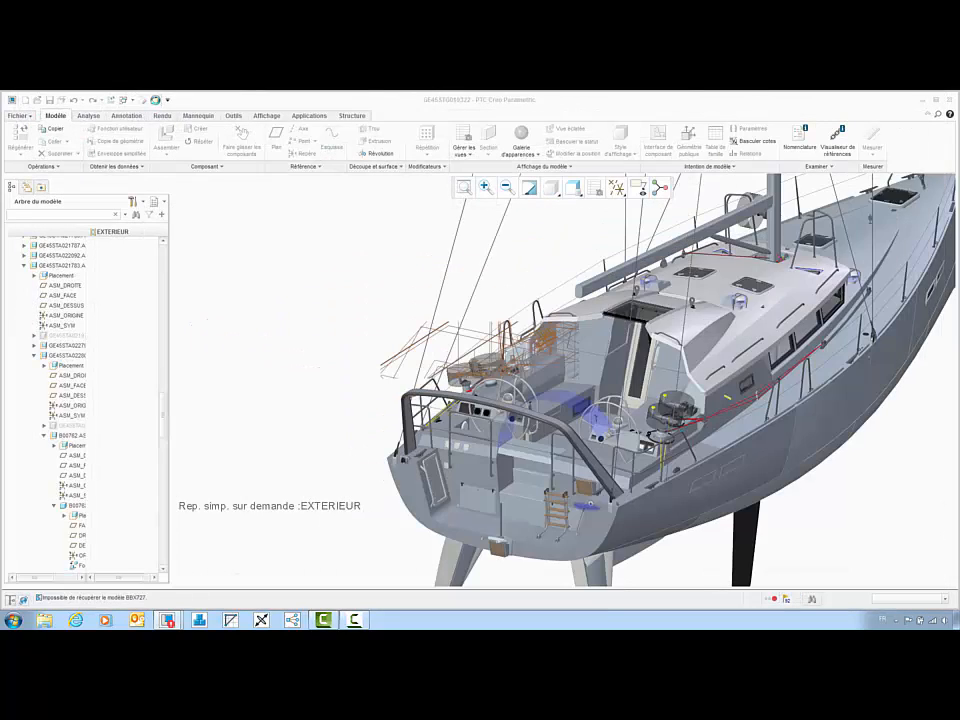
- Activate the Sans-Pont simplified representation and examine the boat's interior fittings from above and towards the bow
left_click(595, 189)
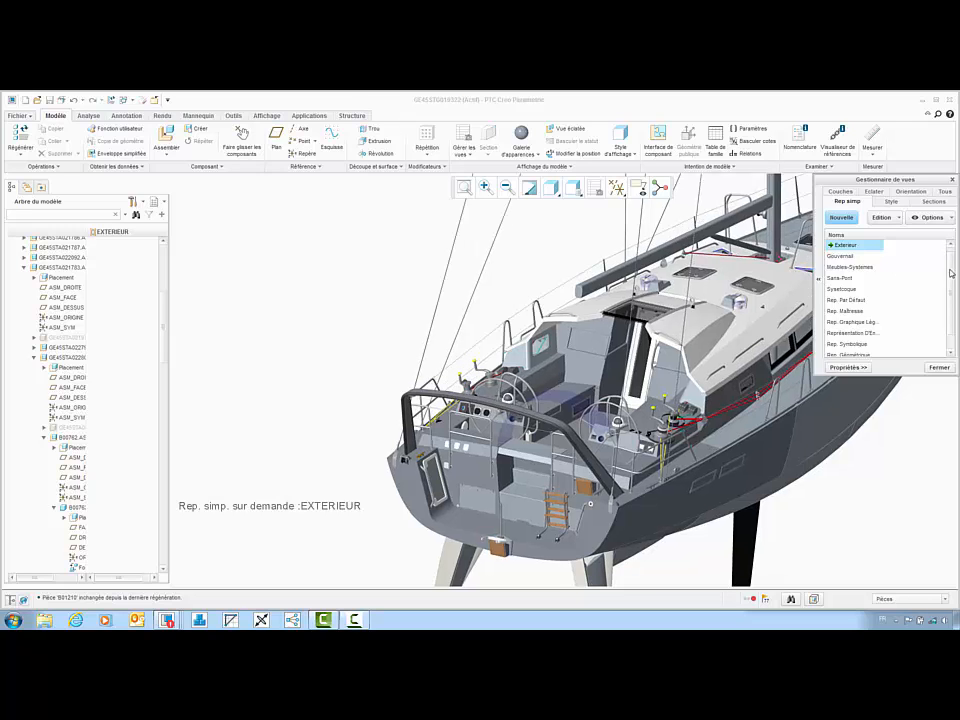
left_click_drag(951, 273, 951, 279)
double_click(848, 268)
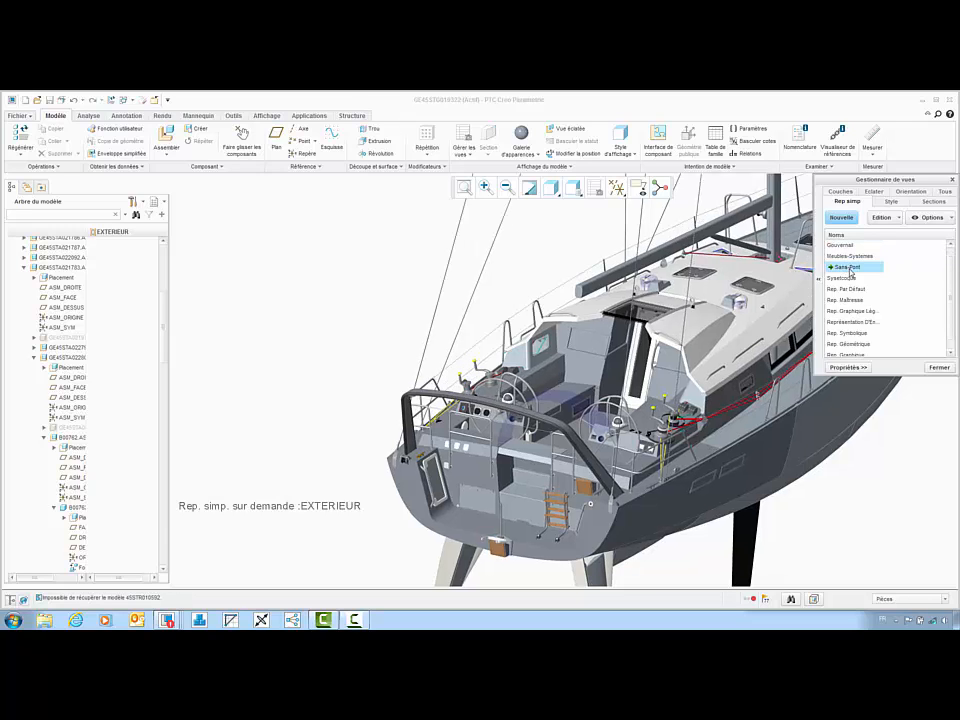
left_click(939, 368)
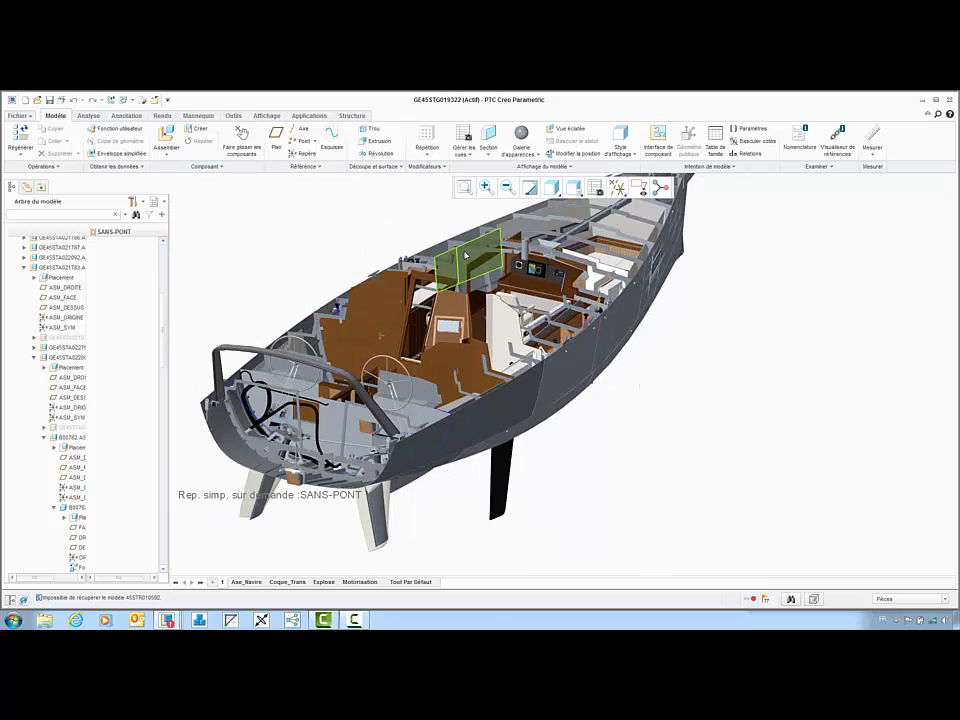
scroll(464, 255, "down", 1)
middle_click_drag(514, 273, 508, 322)
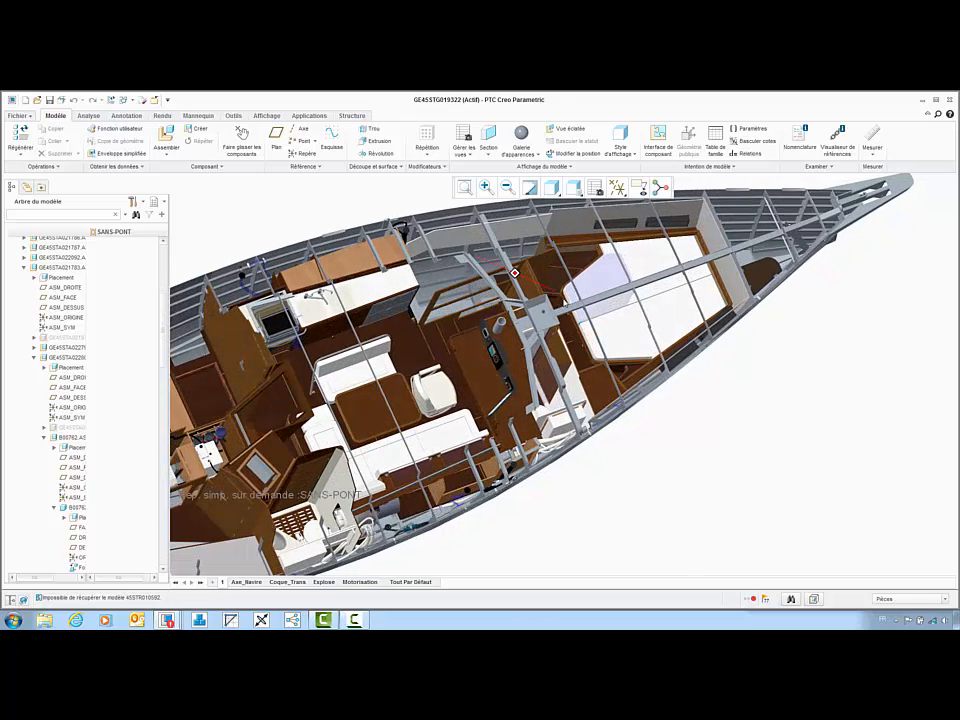
middle_click_drag(568, 298, 648, 319, "shift")
middle_click_drag(660, 309, 688, 391)
middle_click_drag(645, 356, 653, 386)
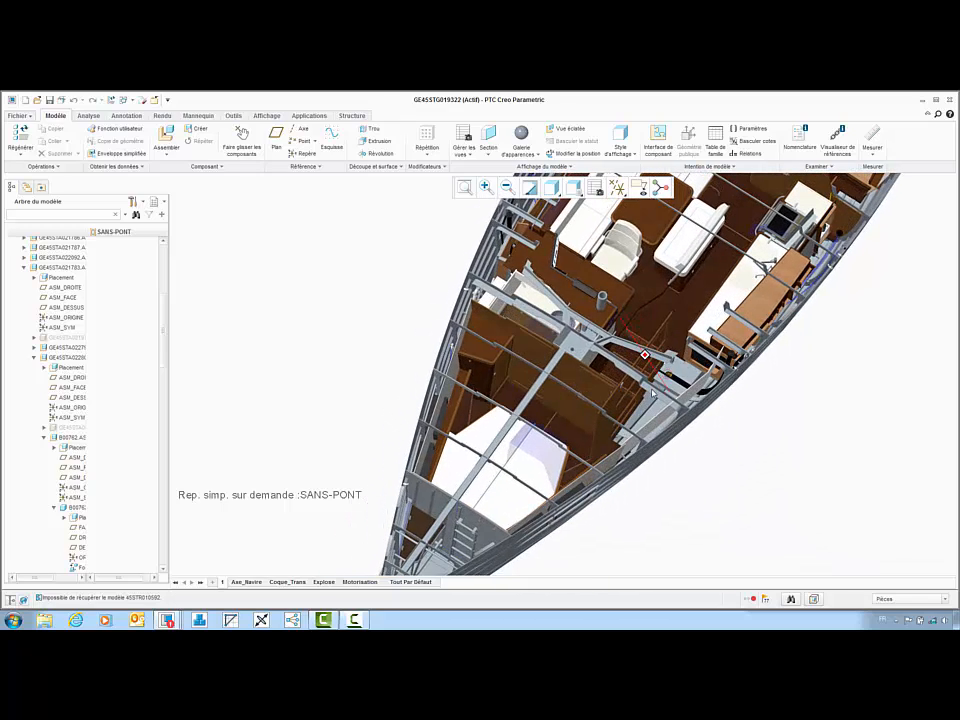
- Apply the Axe_Navire combined view to section the boat lengthwise and frame the forward cabin
left_click(247, 582)
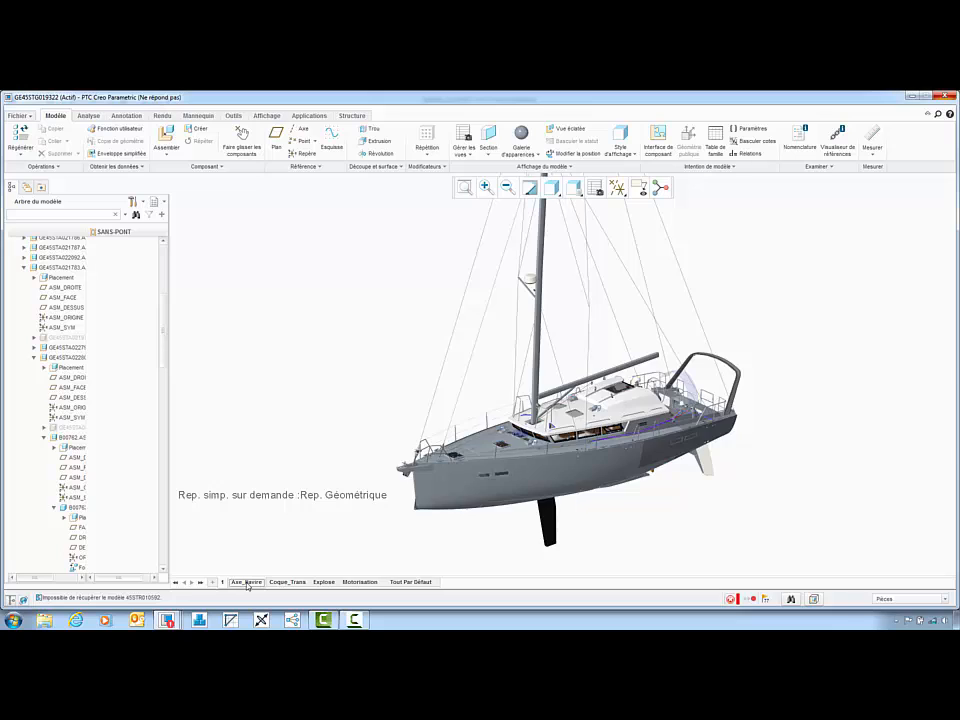
left_click(486, 187)
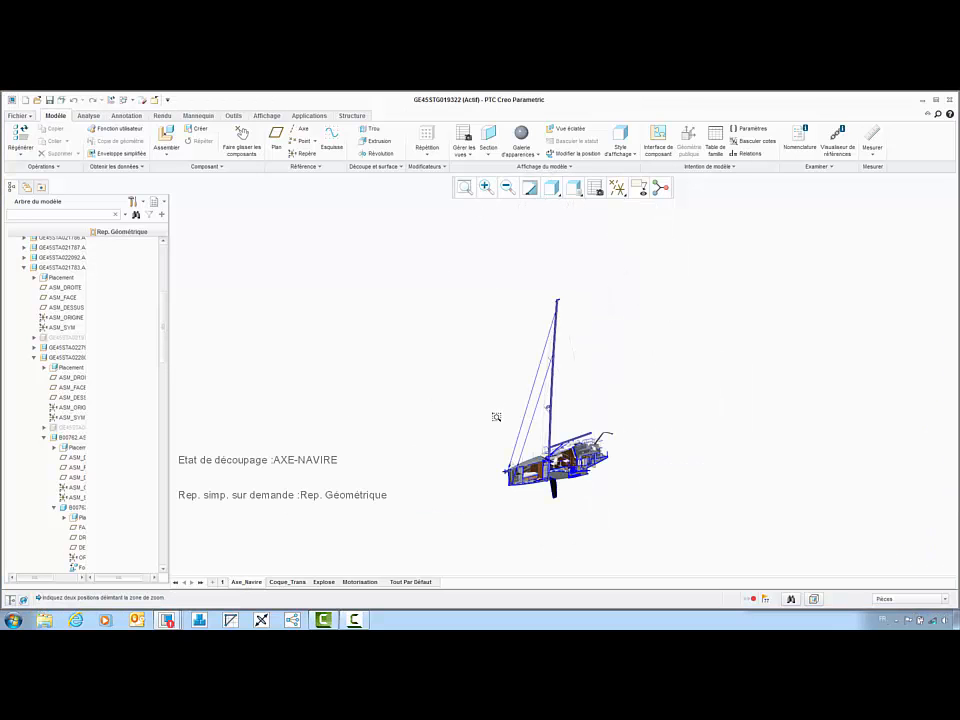
left_click(495, 418)
left_click(566, 508)
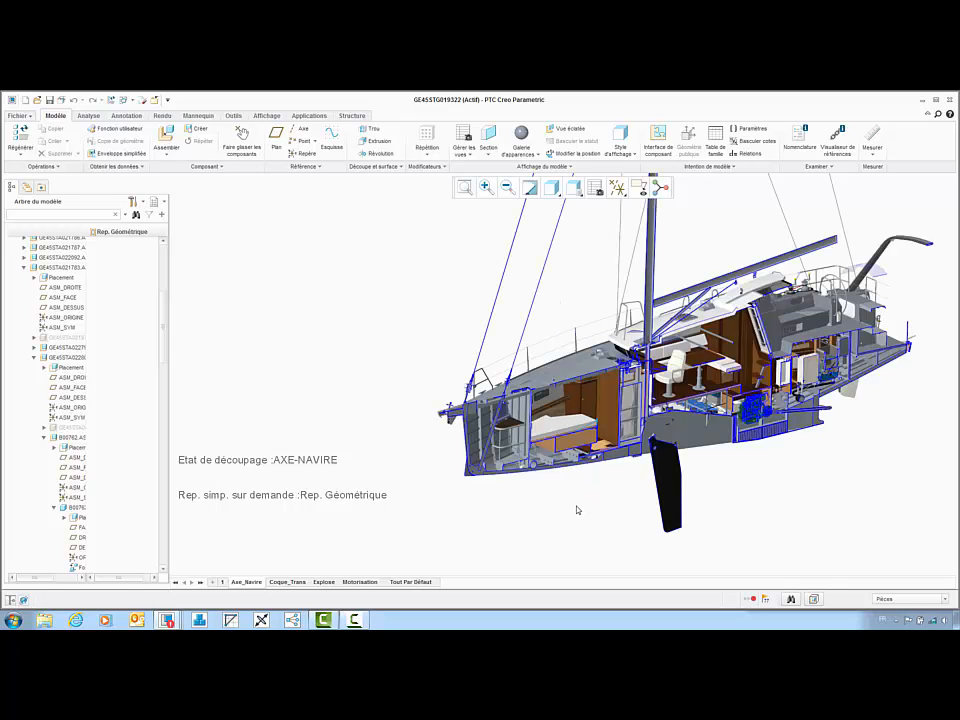
scroll(664, 432, "down", 5)
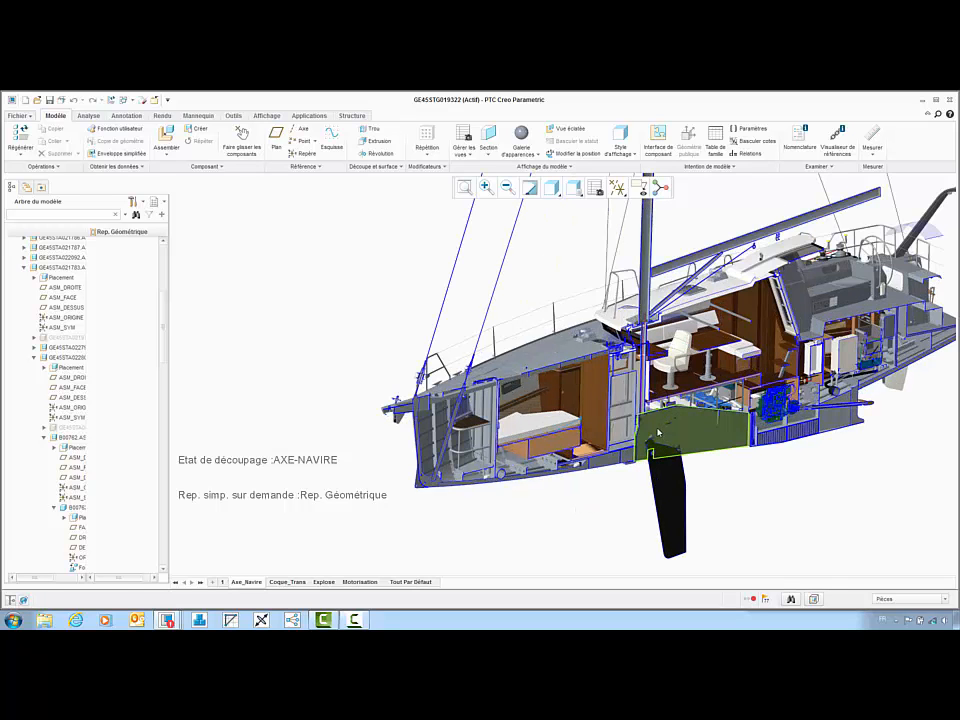
middle_click_drag(554, 461, 562, 469)
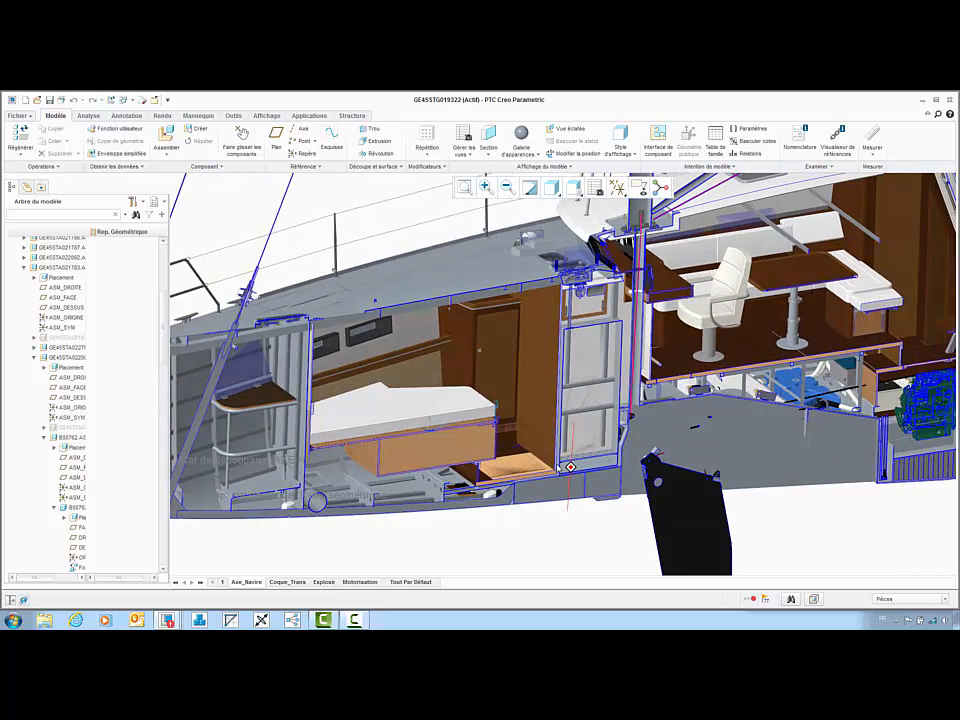
- Insert a mannequin standing upright on the forward cabin floor, facing the door panel beside the aft bulkhead
left_click(186, 117)
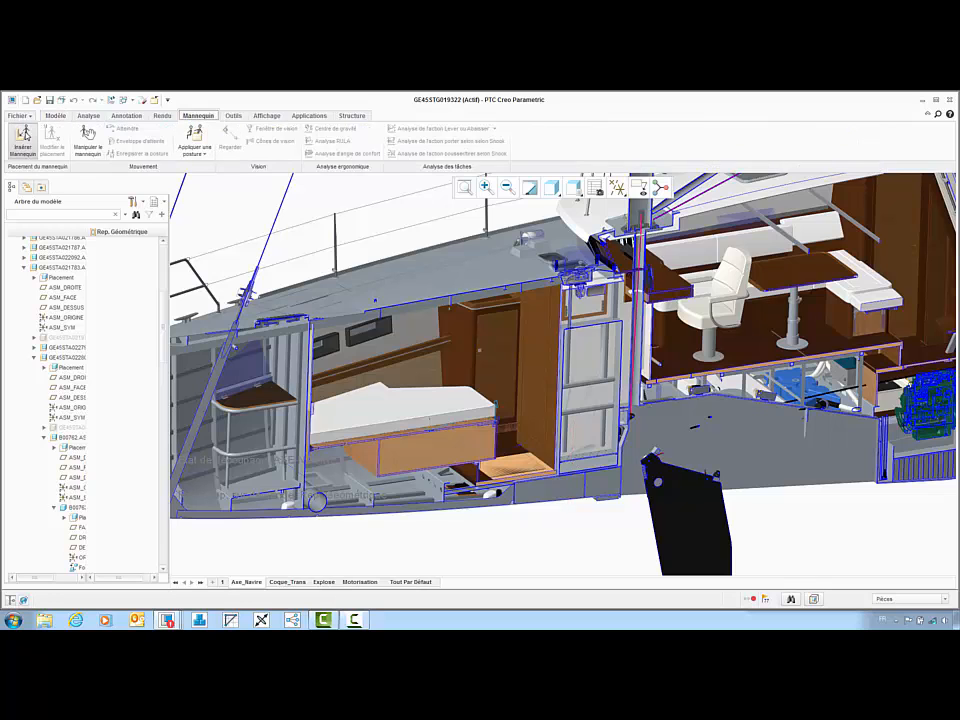
left_click(24, 138)
key("Return")
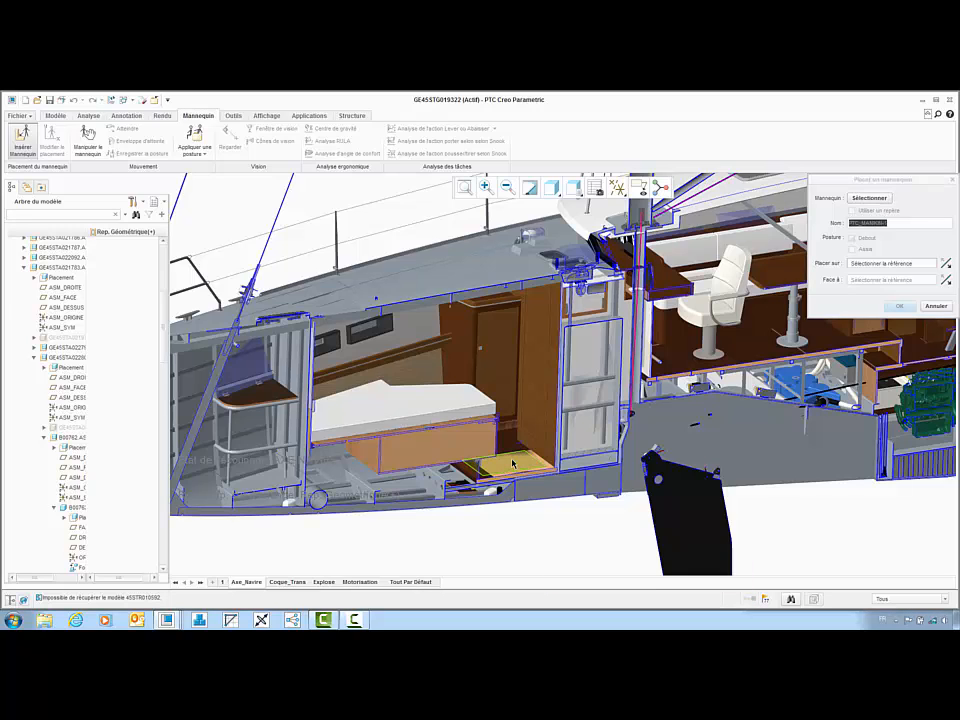
left_click(514, 463)
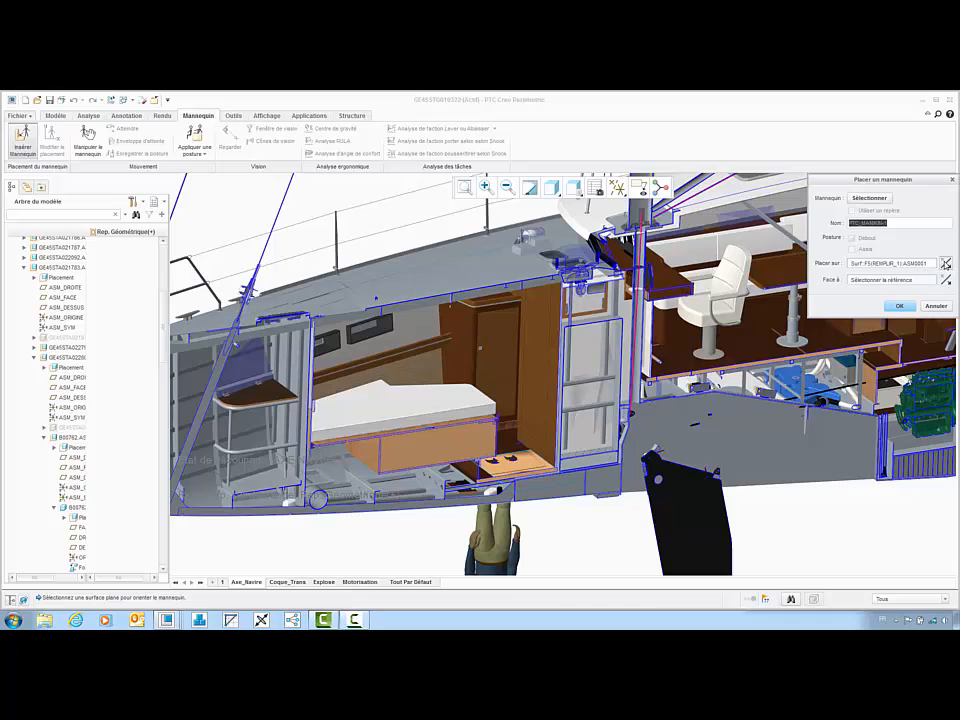
left_click(940, 263)
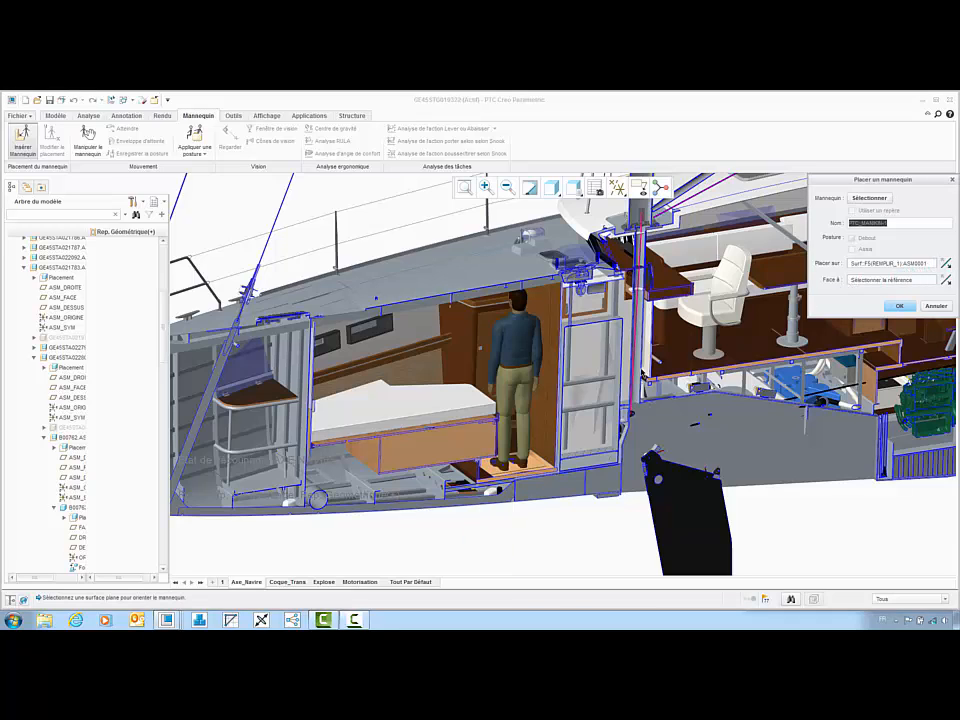
left_click(543, 390)
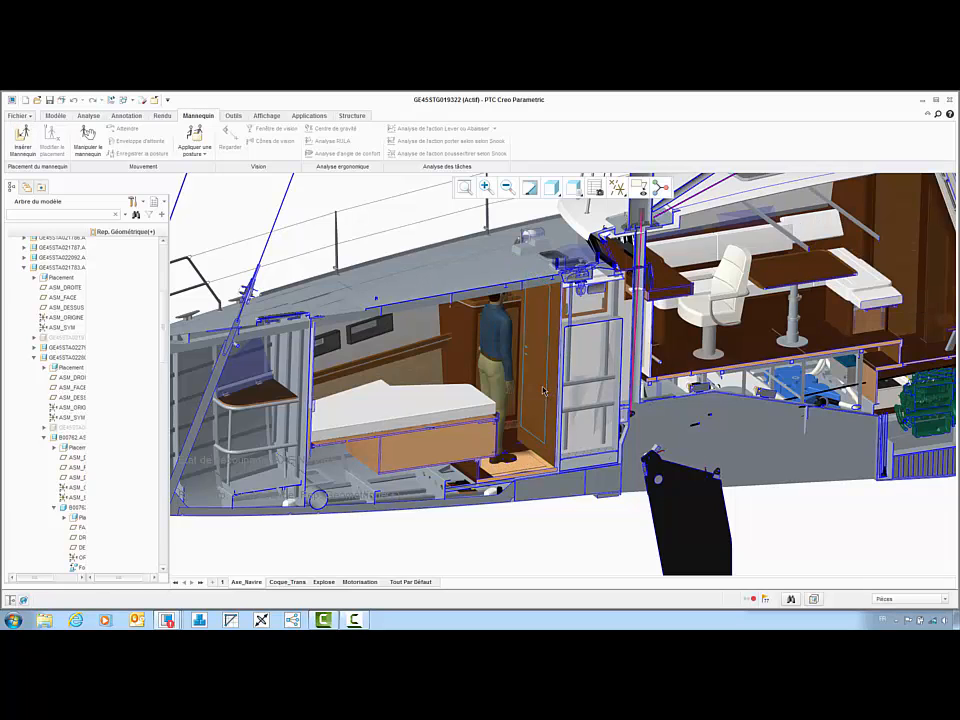
- Apply arm and hand postures so the mannequin holds one forearm forward with its hand open
scroll(545, 390, "down", 1)
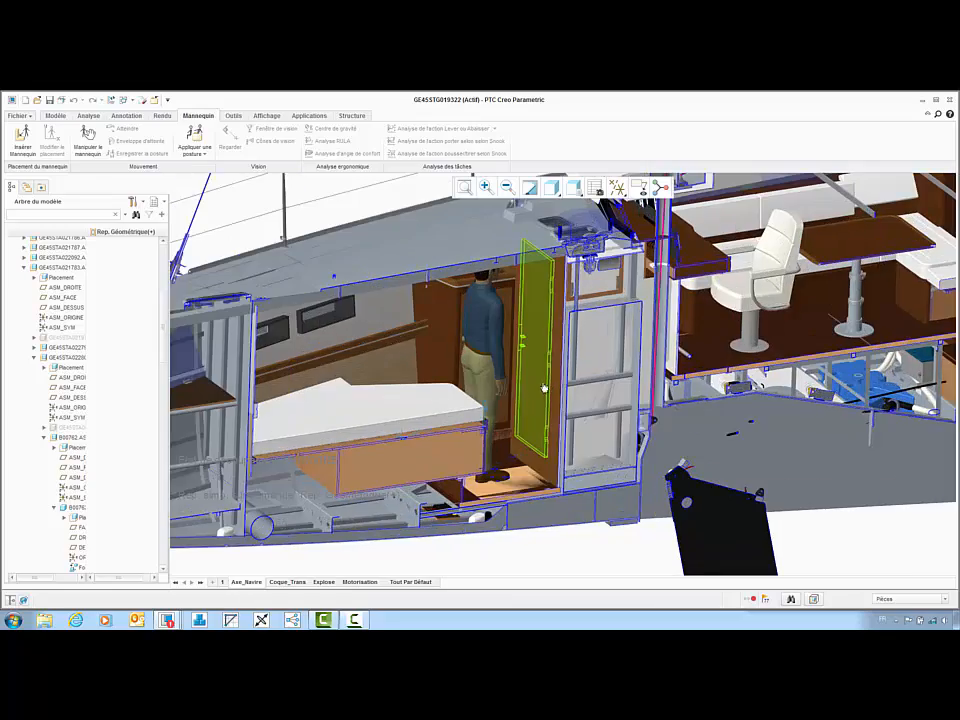
mouse_move(545, 388)
middle_mouse_down()
mouse_move(529, 371)
mouse_move(511, 371)
mouse_move(532, 376)
middle_mouse_up()
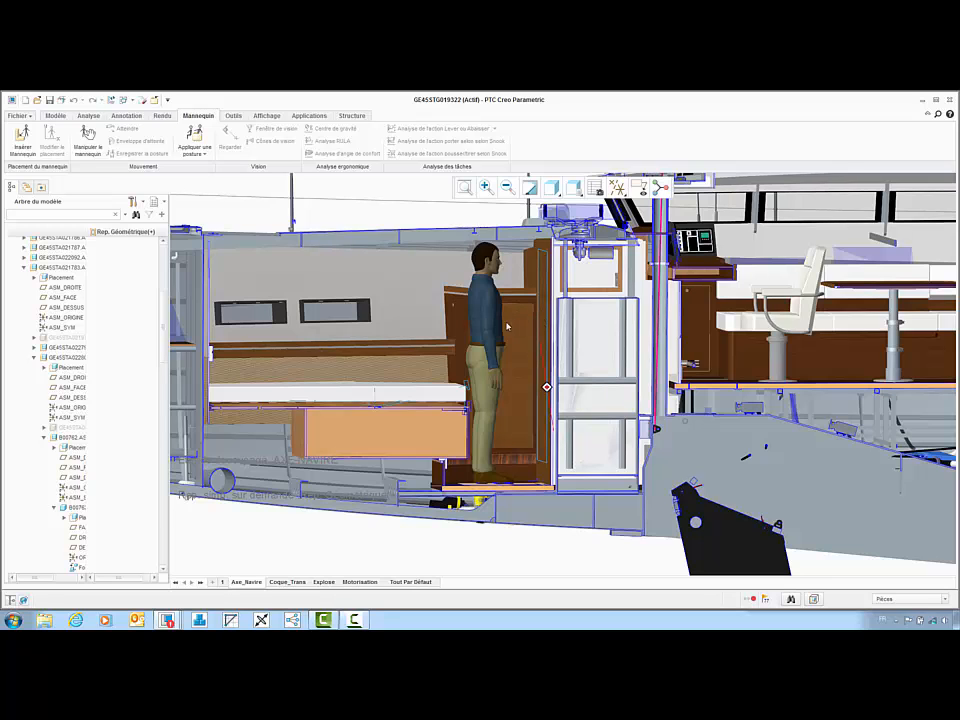
scroll(399, 292, "down", 1)
left_click(194, 150)
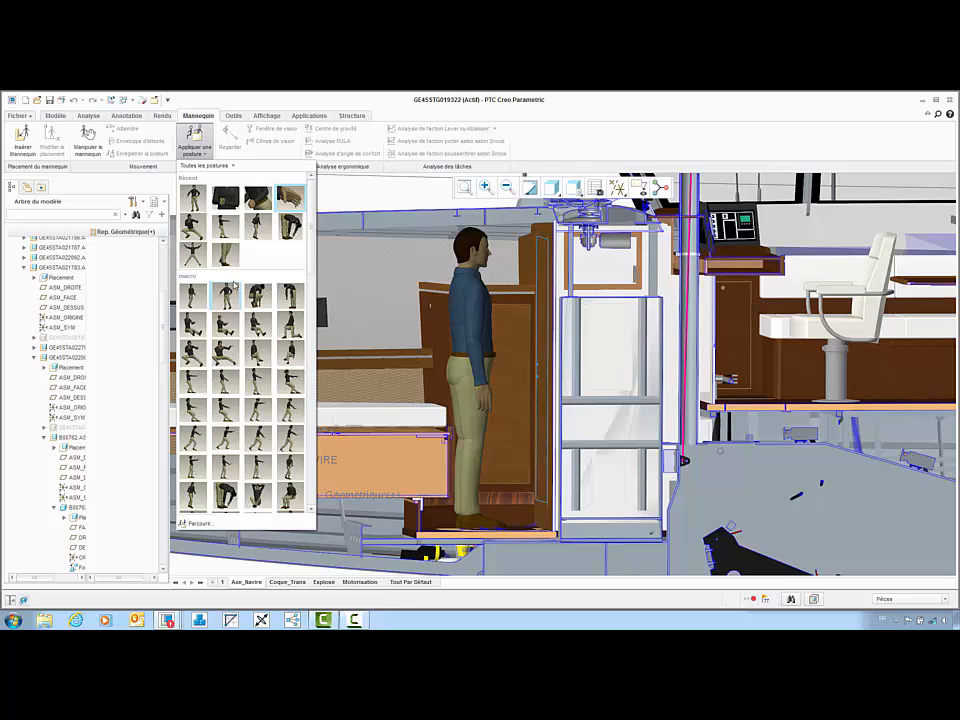
left_click(236, 215)
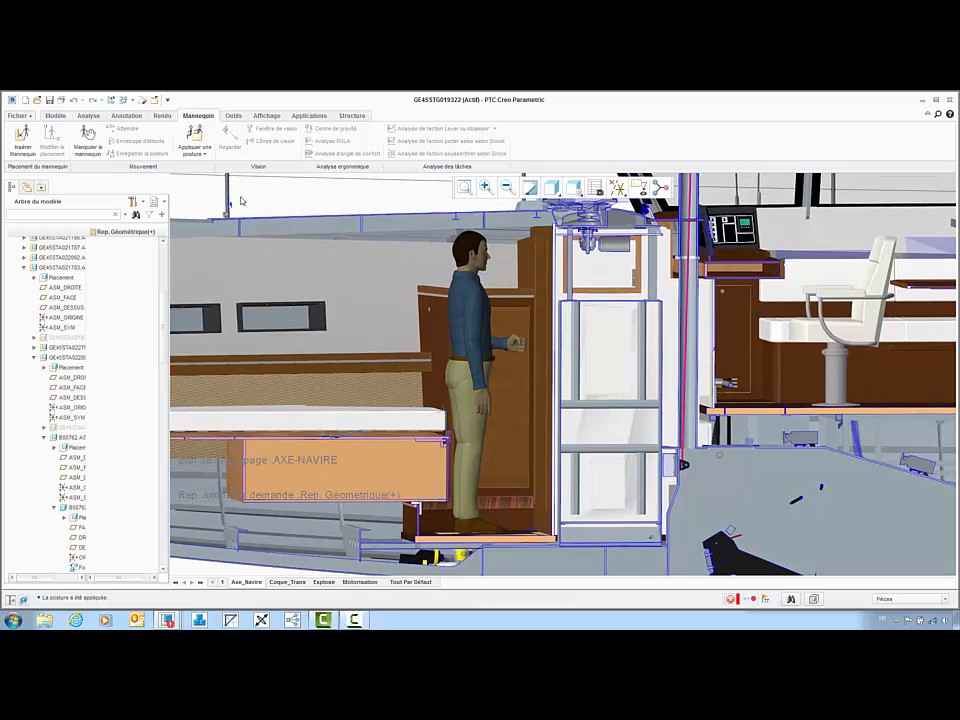
left_click(208, 156)
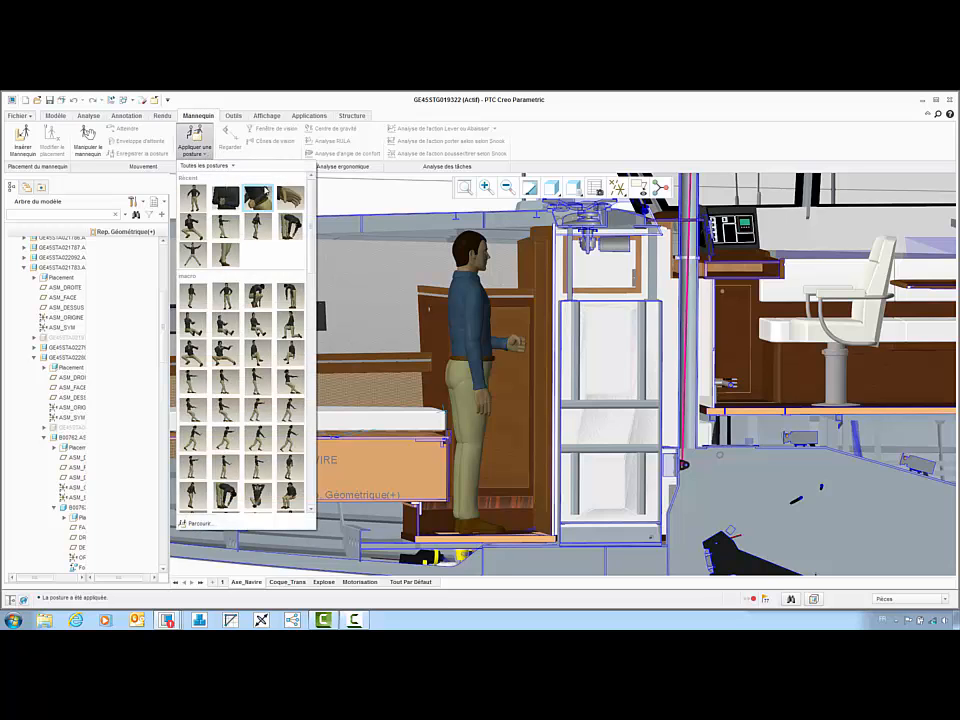
left_click(258, 198)
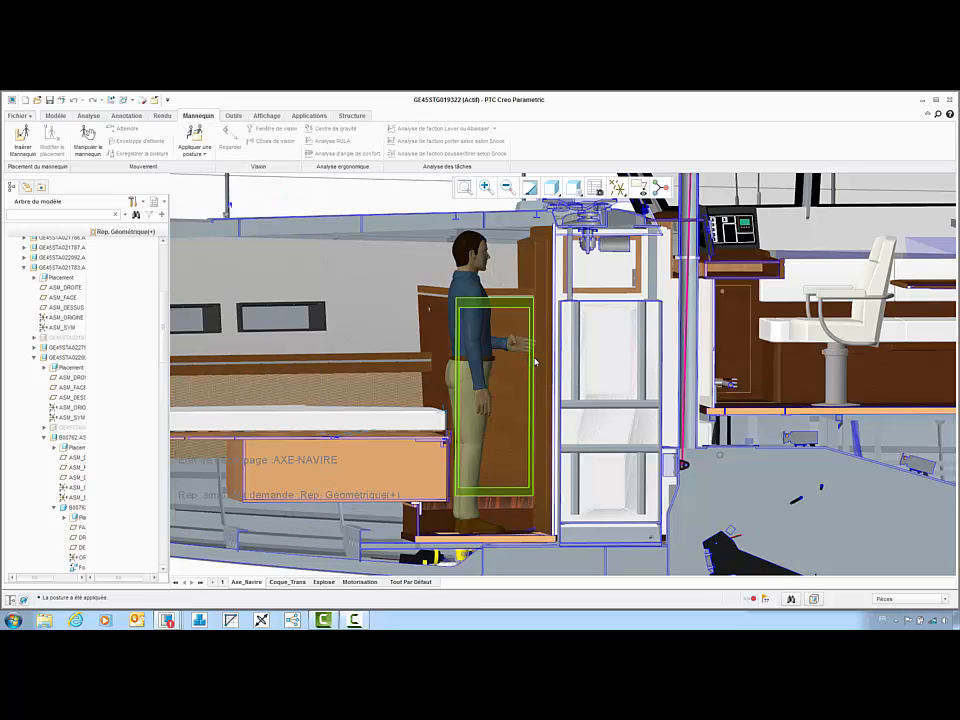
mouse_move(535, 362)
middle_mouse_down()
mouse_move(553, 383)
mouse_move(544, 364)
mouse_move(535, 367)
middle_mouse_up()
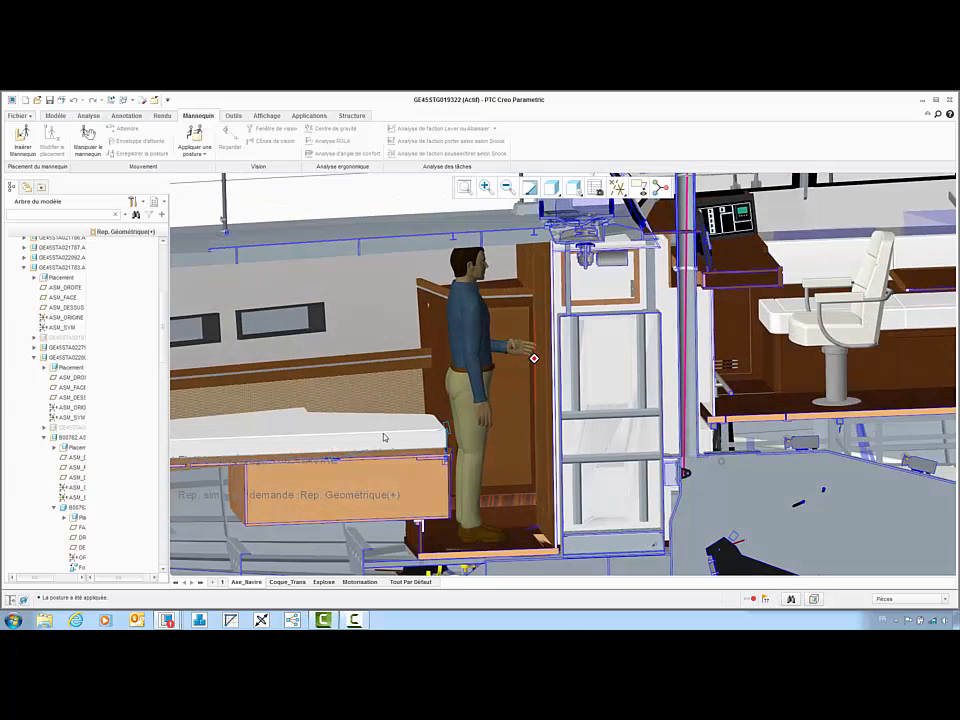
- Deactivate the AXE-NAVIRE section and frame the complete boat seen from the bow side
scroll(385, 437, "up", 8)
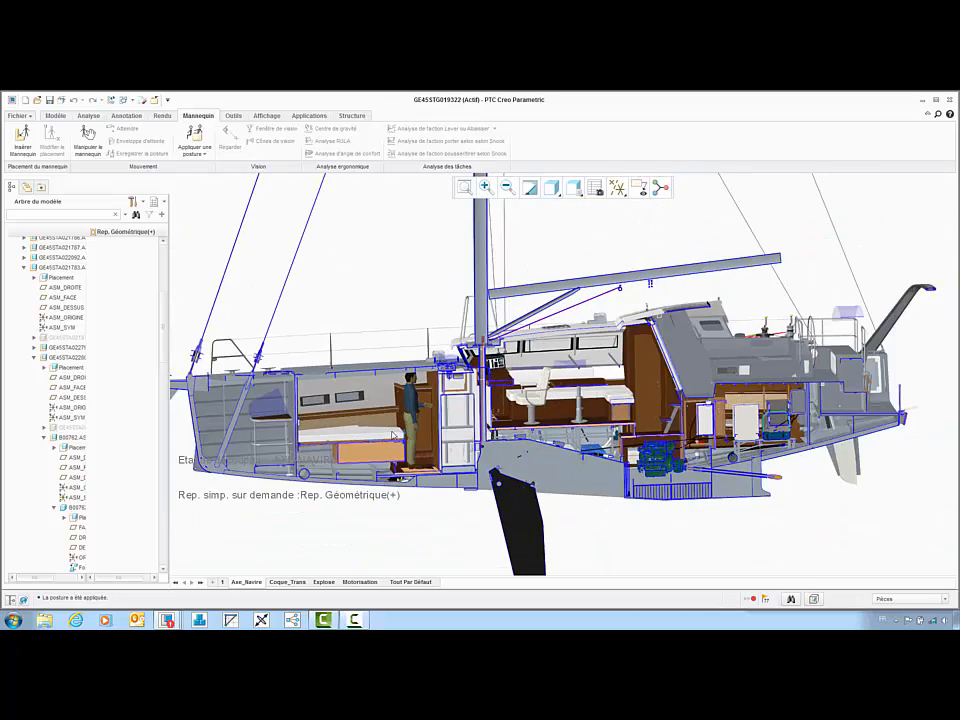
middle_click_drag(392, 435, 418, 436)
left_click_drag(163, 340, 166, 566)
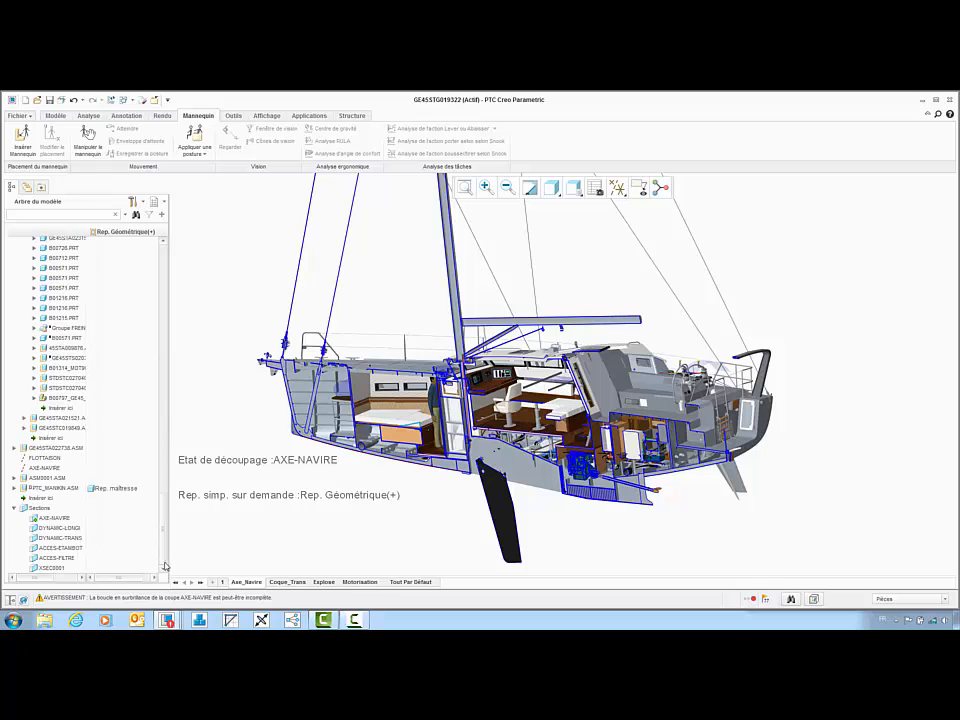
right_click(60, 518)
left_click(84, 350)
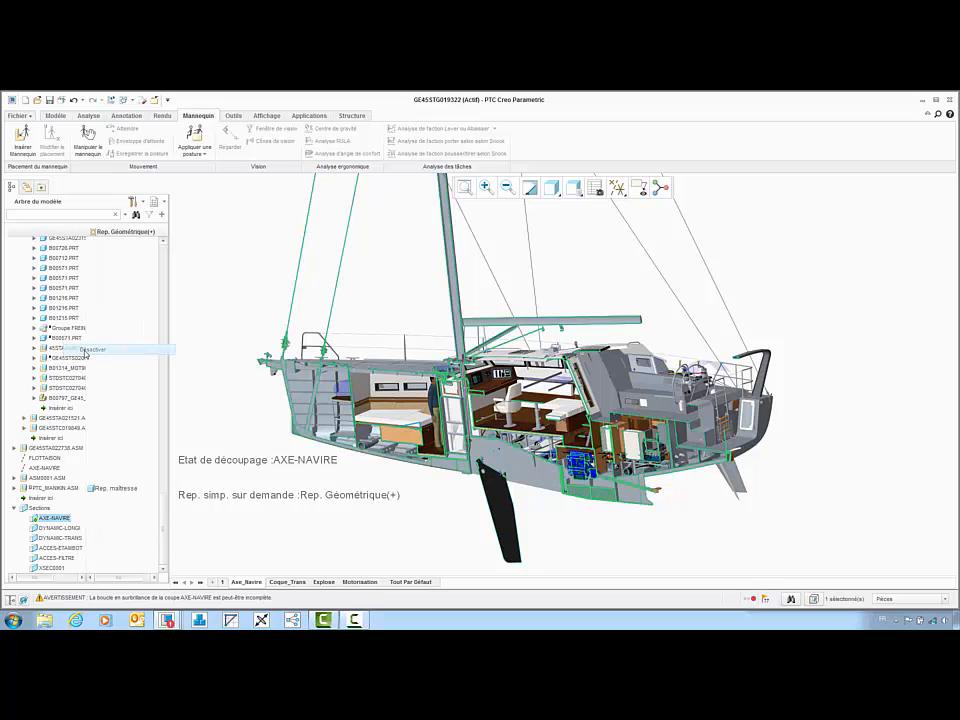
left_click(609, 508)
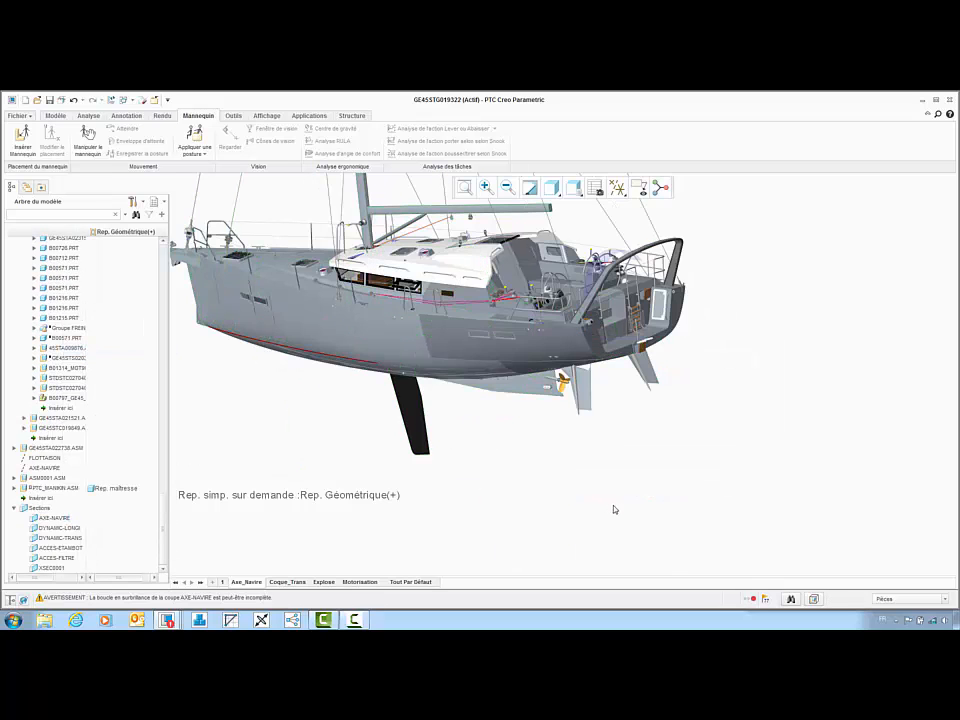
scroll(617, 512, "up", 6)
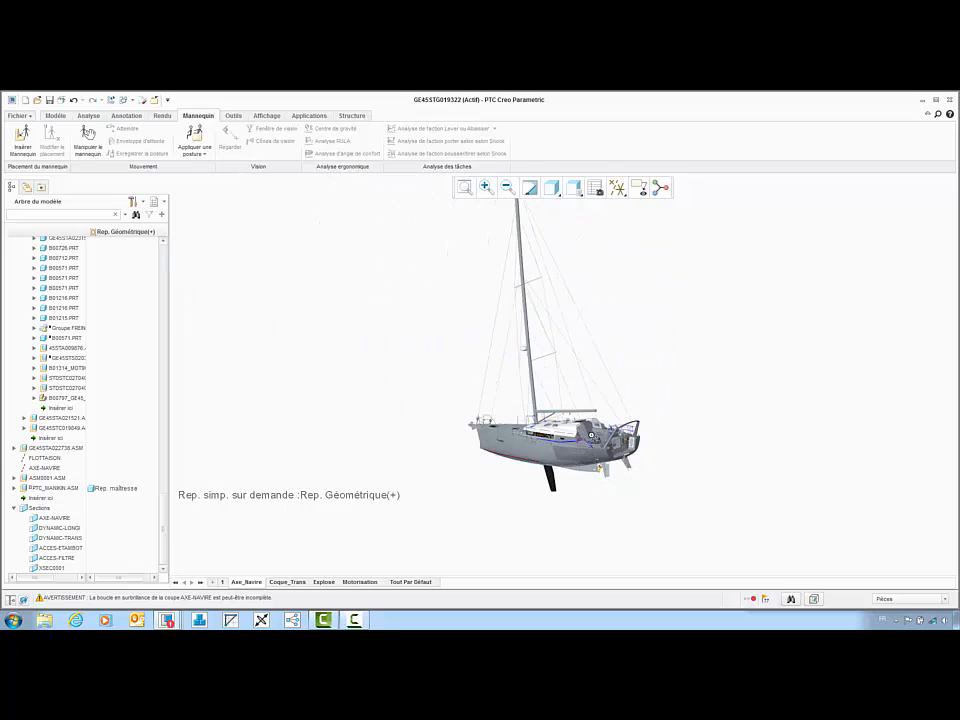
middle_click_drag(598, 436, 636, 441)
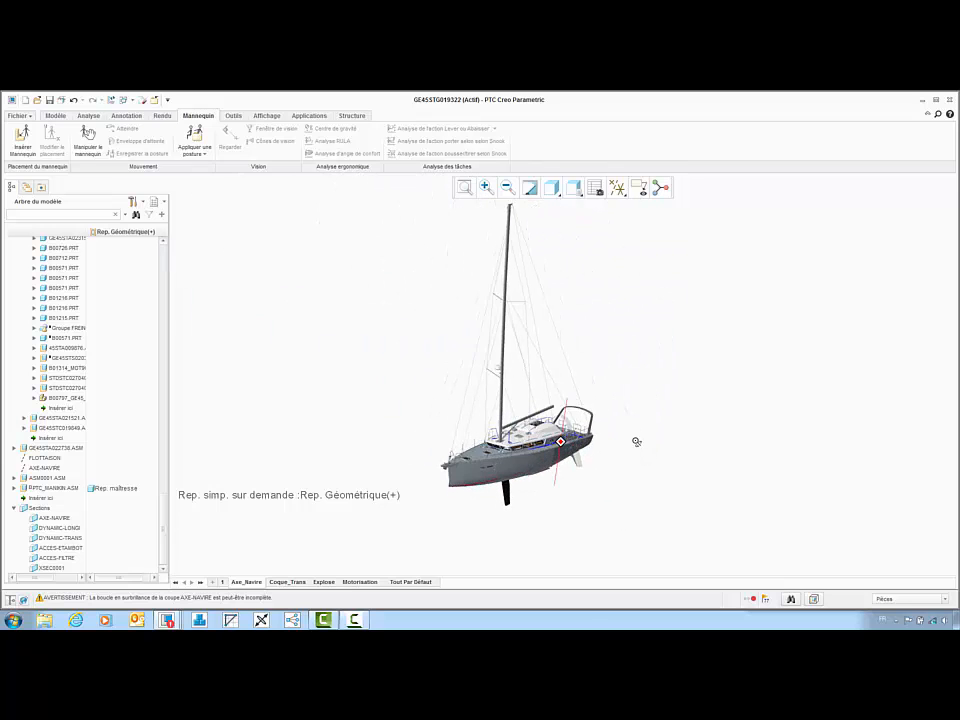
left_click(485, 187)
left_click_drag(454, 392, 611, 486)
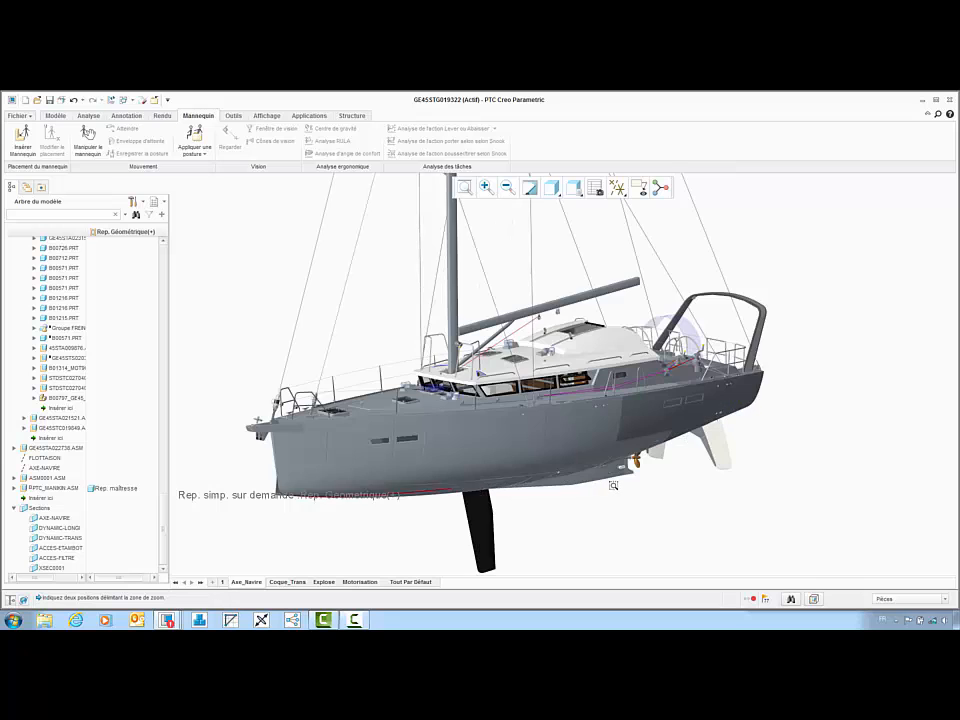